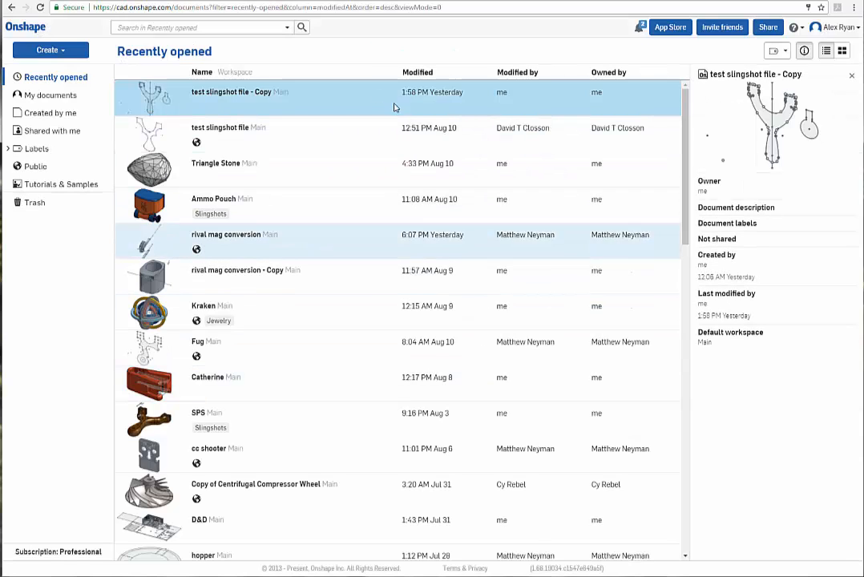
Look through the recently opened, owned, self-created and shared document lists, ending on the owned documents.
scroll(351, 390, down, 6)
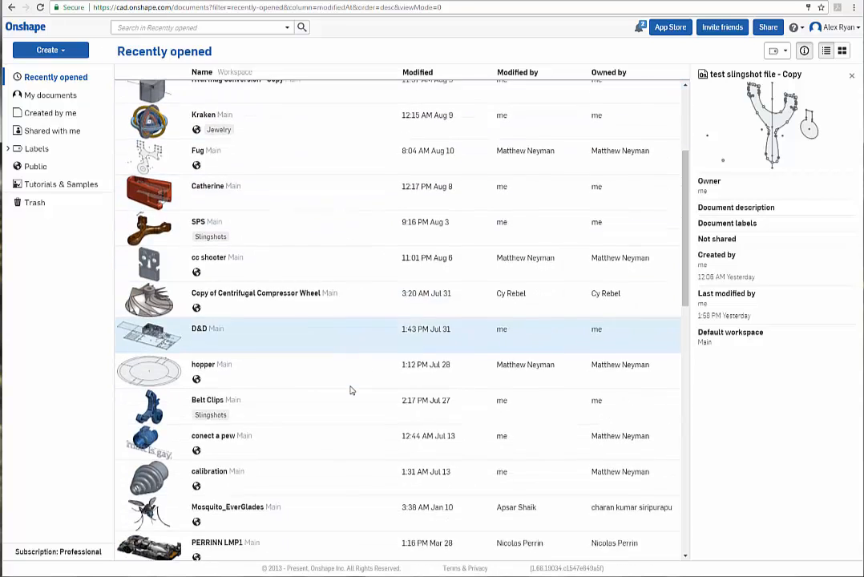
scroll(350, 389, up, 6)
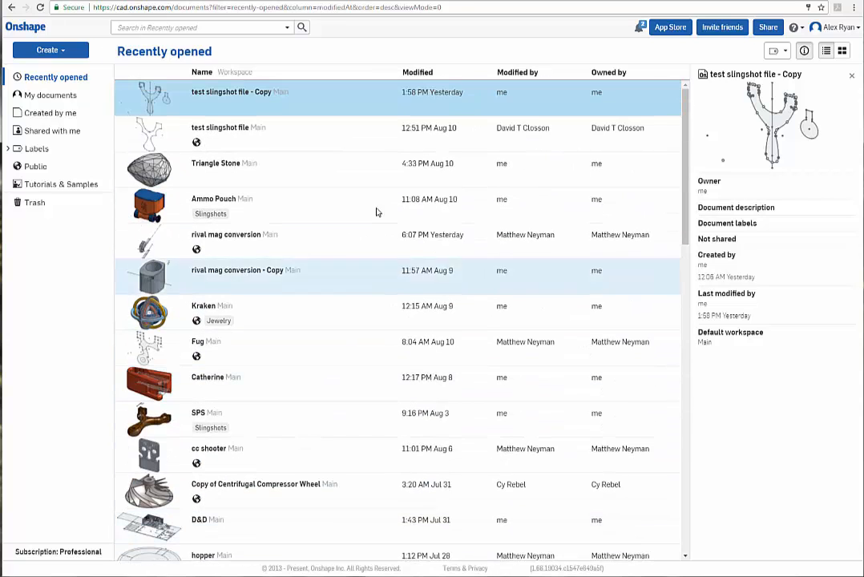
click(38, 96)
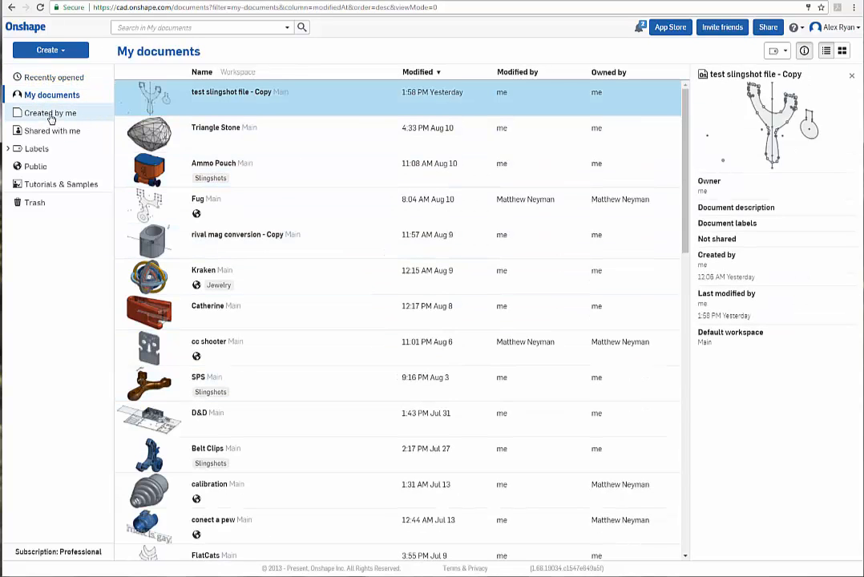
click(51, 114)
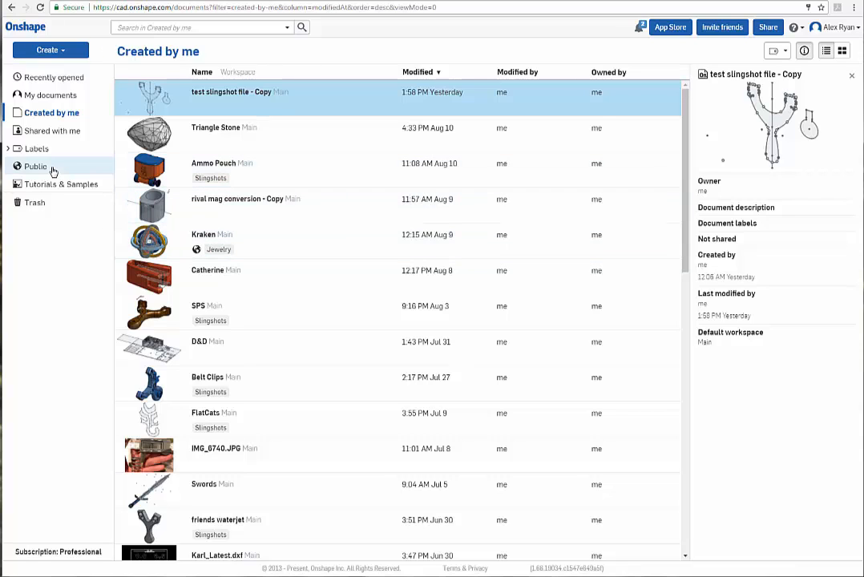
click(56, 133)
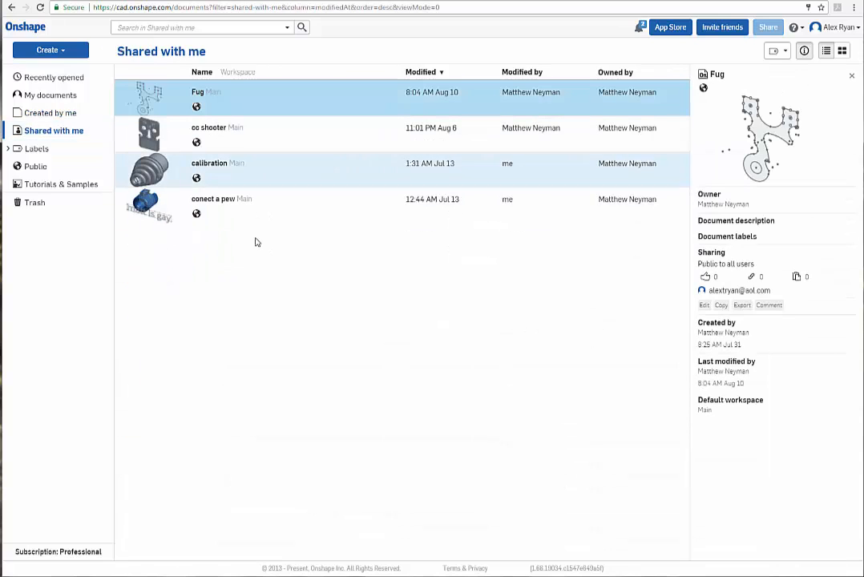
click(49, 94)
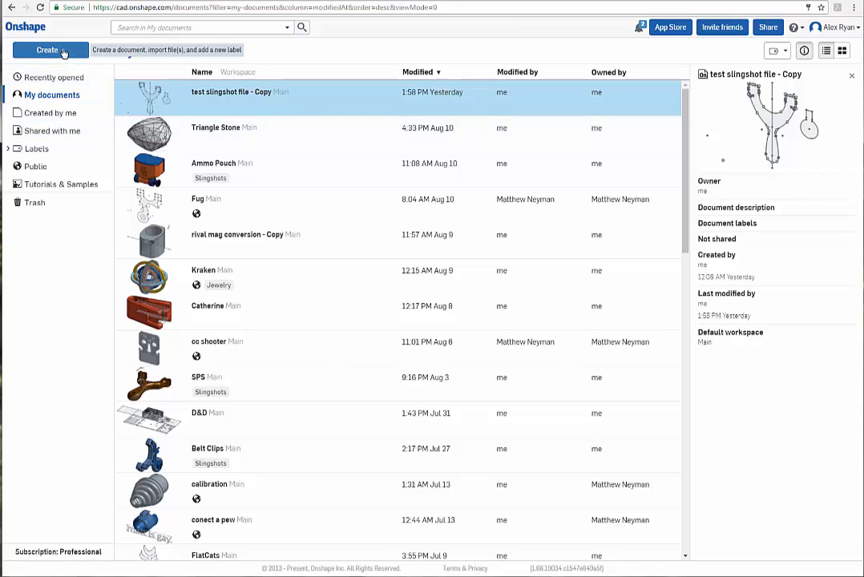
Create a new private document named Slingshot.
click(64, 52)
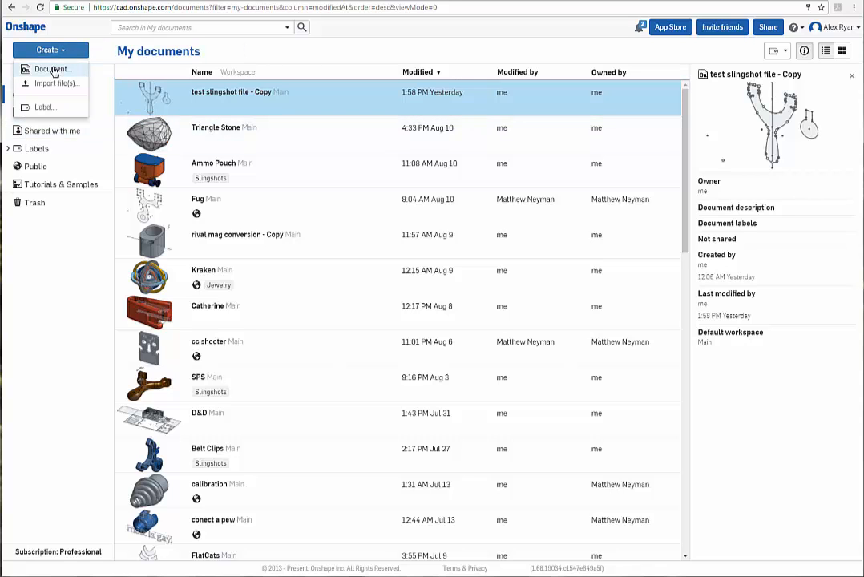
click(53, 69)
text(Slingshot)
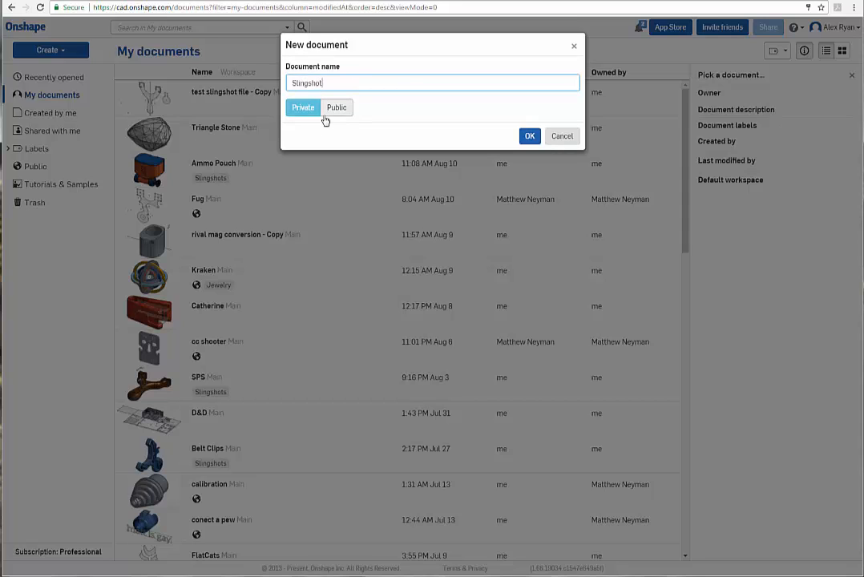
click(530, 135)
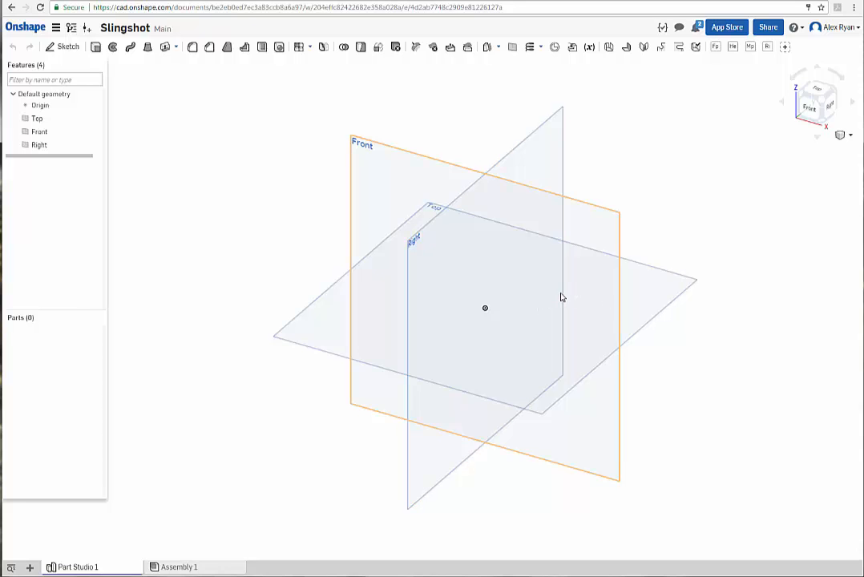
right_drag(558, 303, 609, 225)
scroll(619, 222, up, 5)
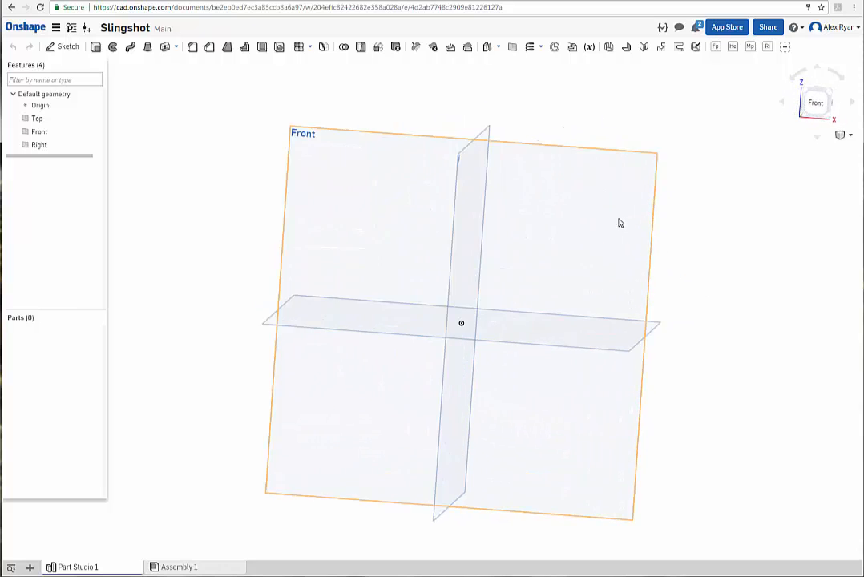
scroll(513, 210, up, 3)
scroll(509, 209, down, 8)
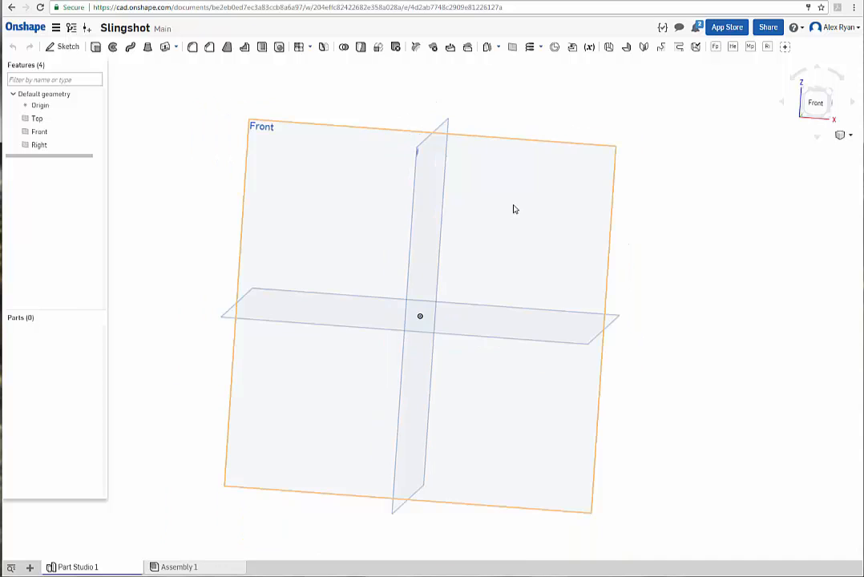
middle_drag(459, 222, 363, 221)
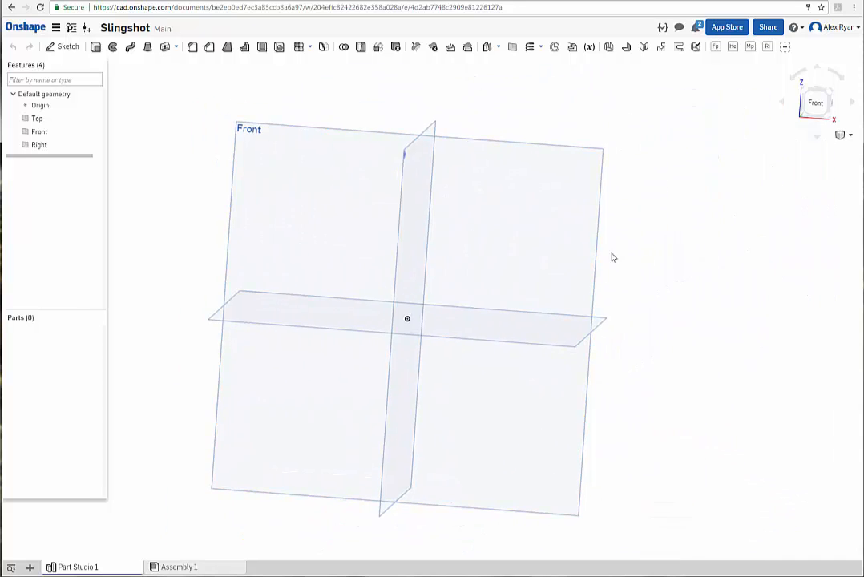
scroll(428, 255, up, 1)
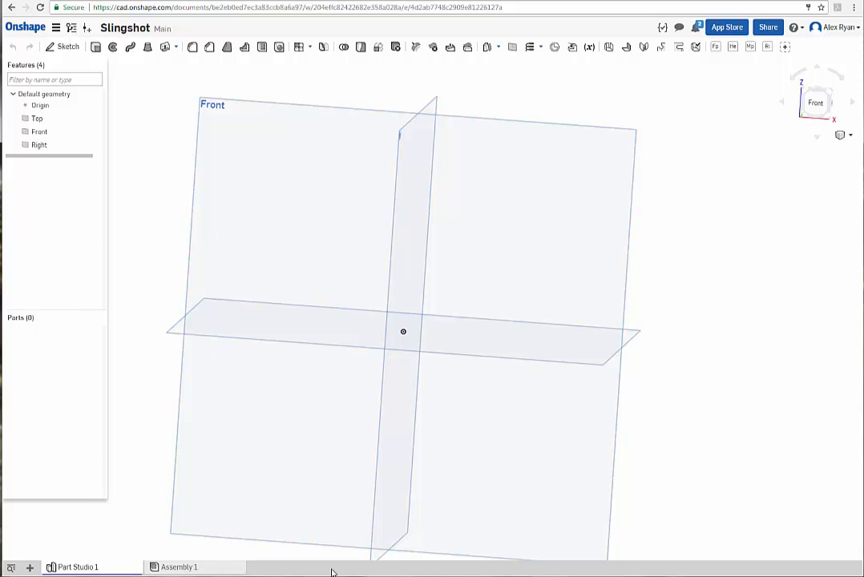
click(29, 567)
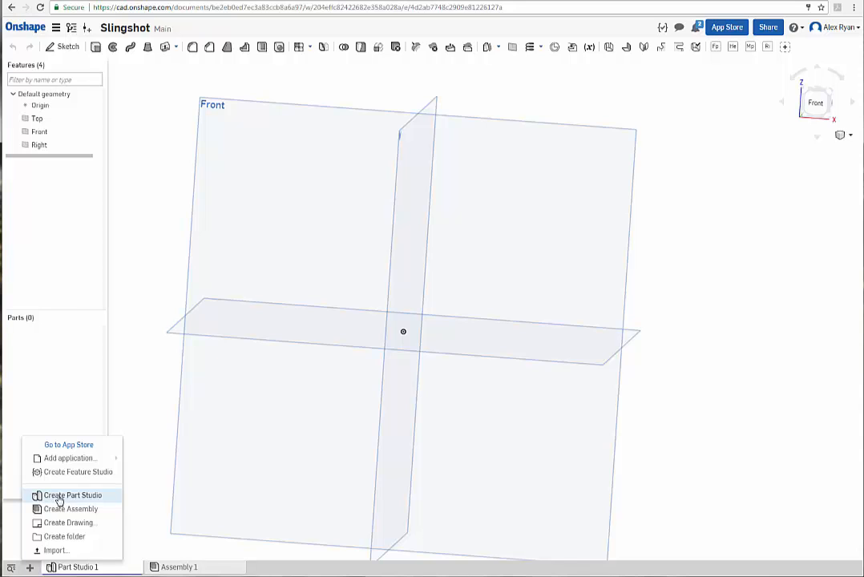
click(31, 568)
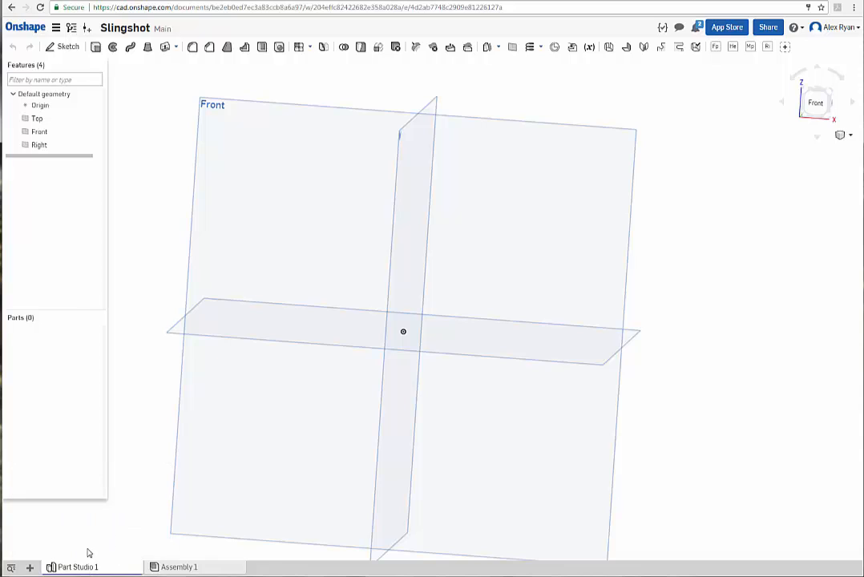
Delete Assembly 1 from the Slingshot document.
click(179, 567)
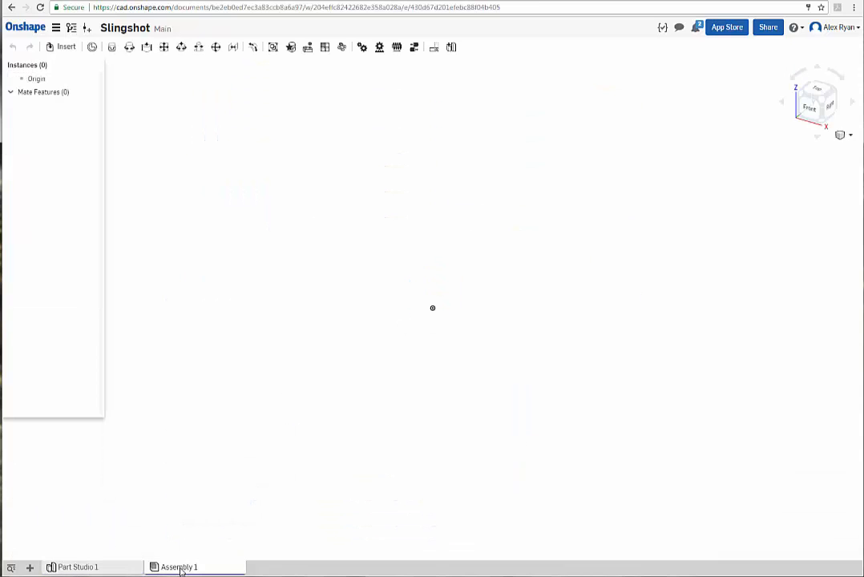
right_click(181, 568)
click(185, 555)
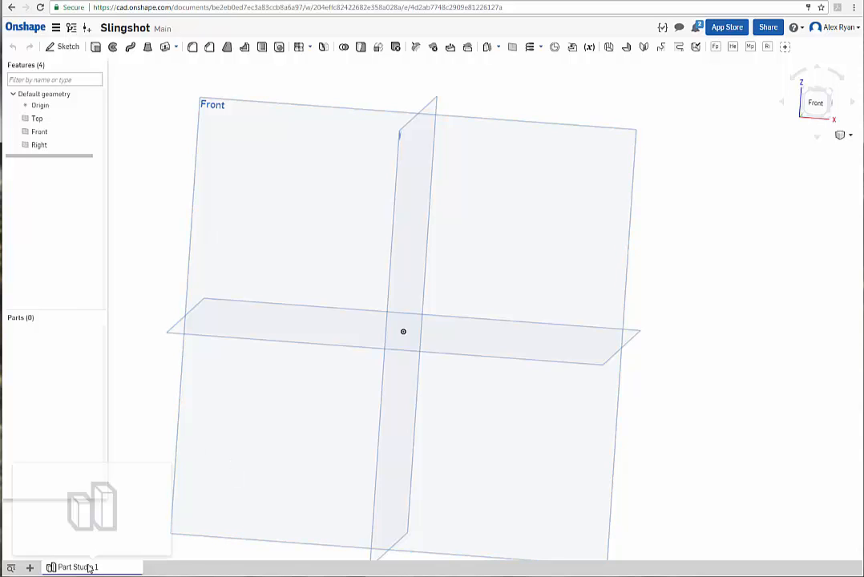
Rename Part Studio 1 as Slingshot 1.
middle_drag(359, 423, 378, 384)
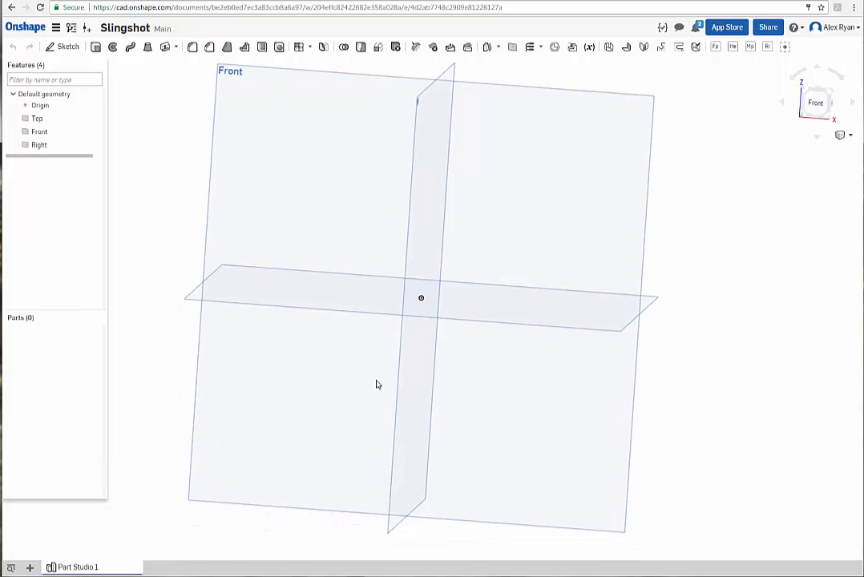
right_click(76, 567)
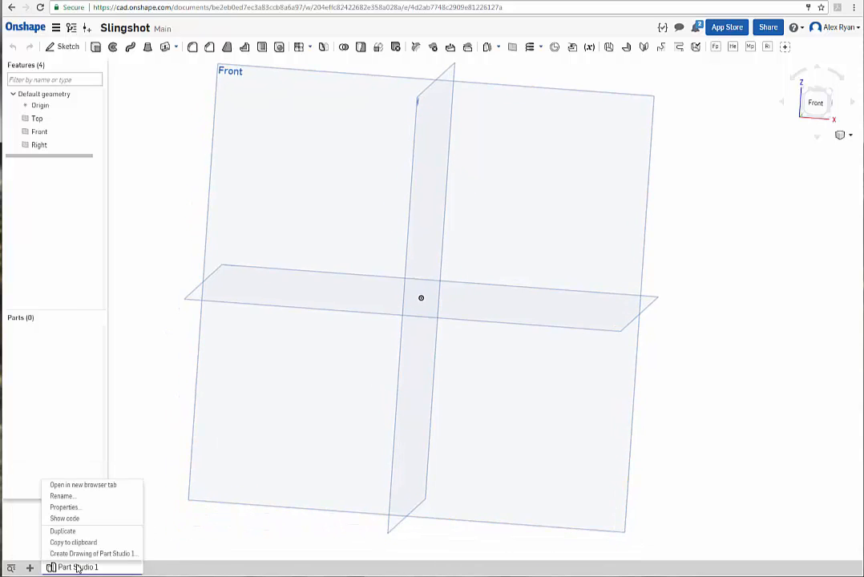
click(77, 498)
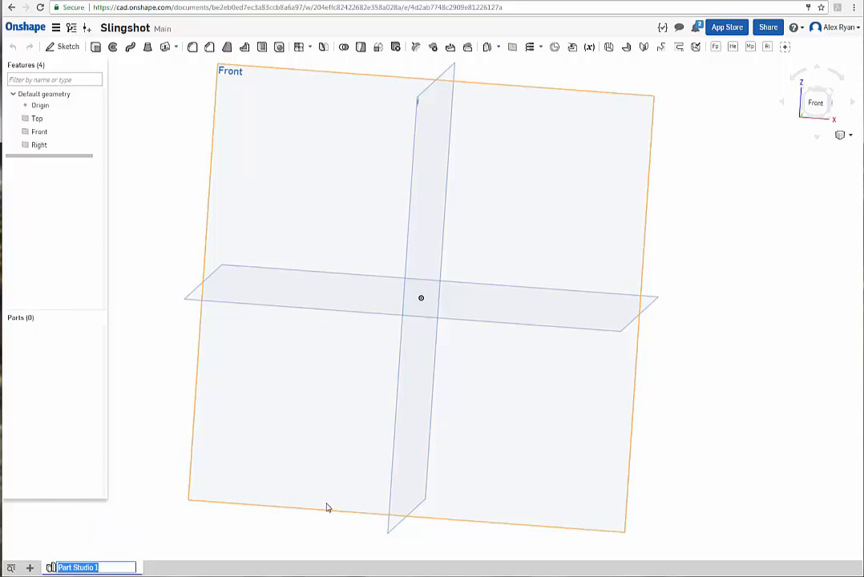
text(Slingshot)
key(Return)
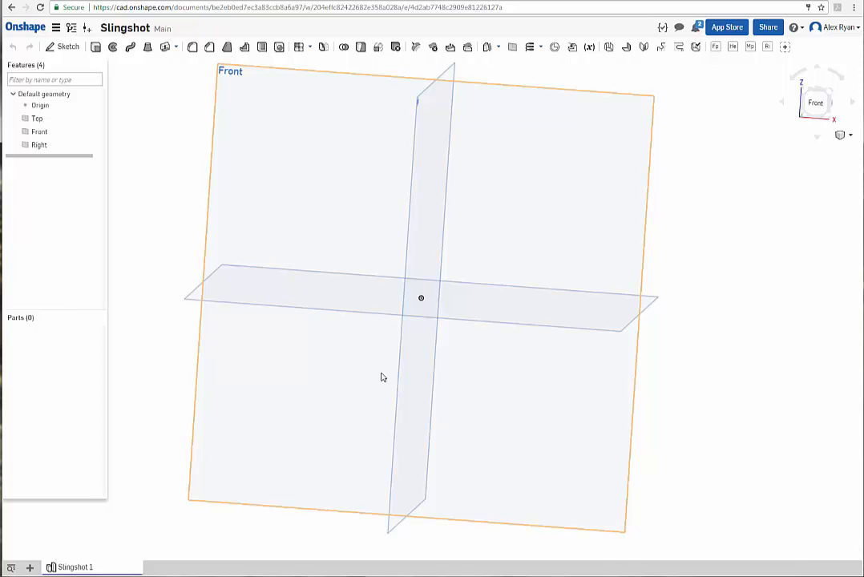
middle_drag(467, 262, 444, 287)
scroll(510, 316, down, 1)
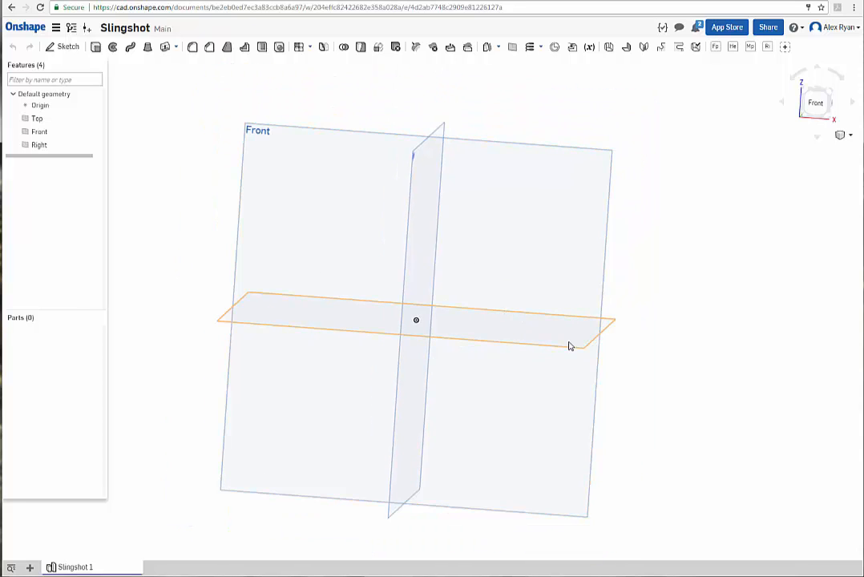
mouse_move(631, 272)
right_down()
mouse_move(659, 301)
mouse_move(633, 302)
mouse_move(662, 268)
mouse_move(638, 268)
mouse_move(643, 262)
right_up()
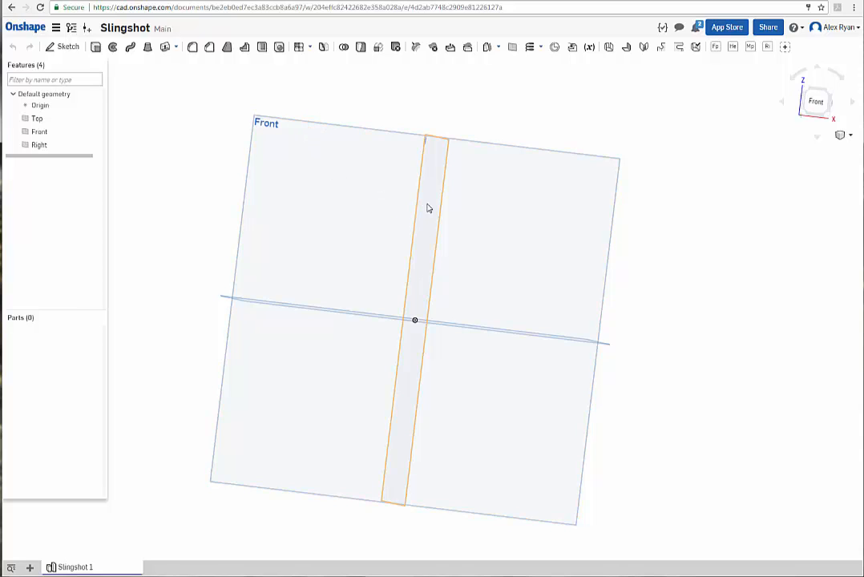
right_drag(465, 224, 520, 129)
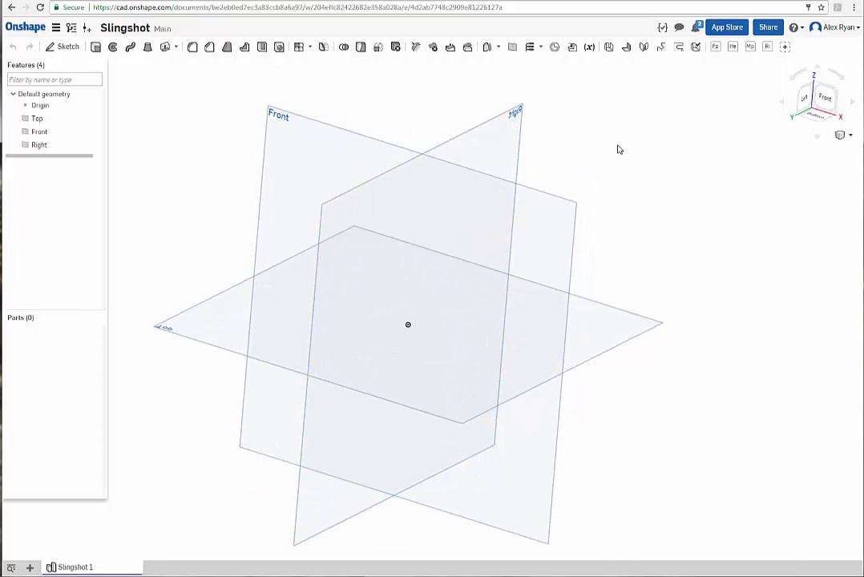
right_drag(618, 149, 593, 163)
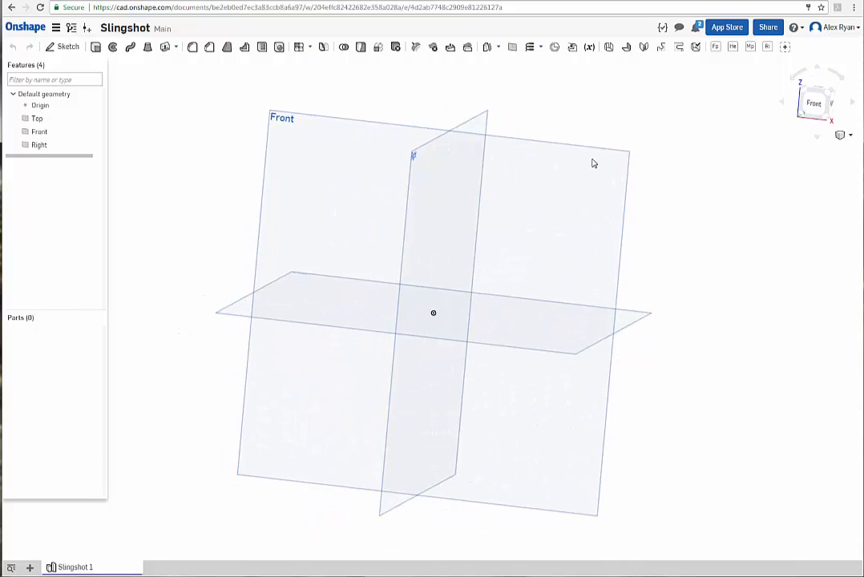
right_click(322, 121)
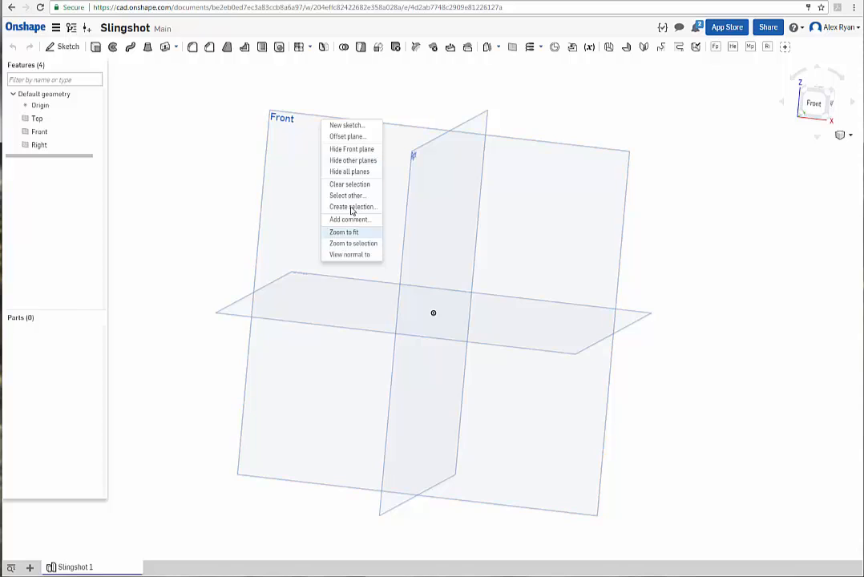
click(344, 127)
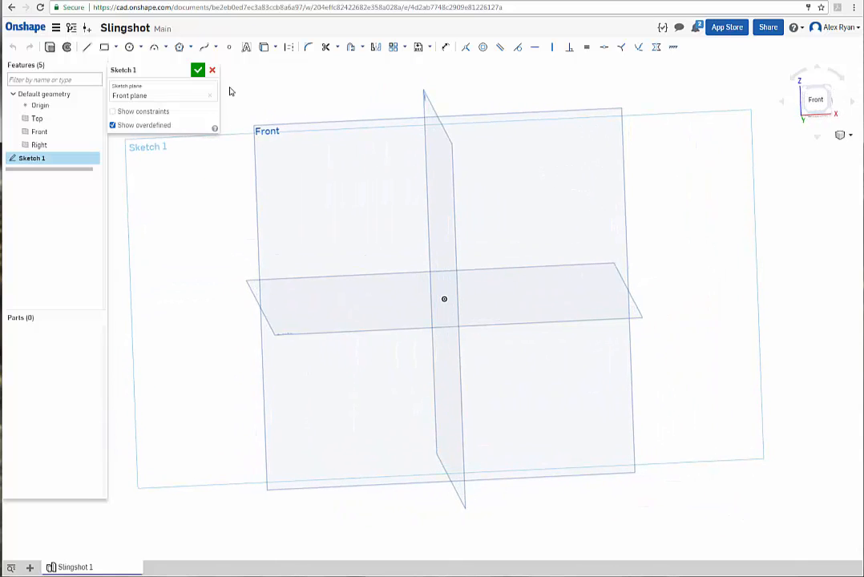
click(213, 70)
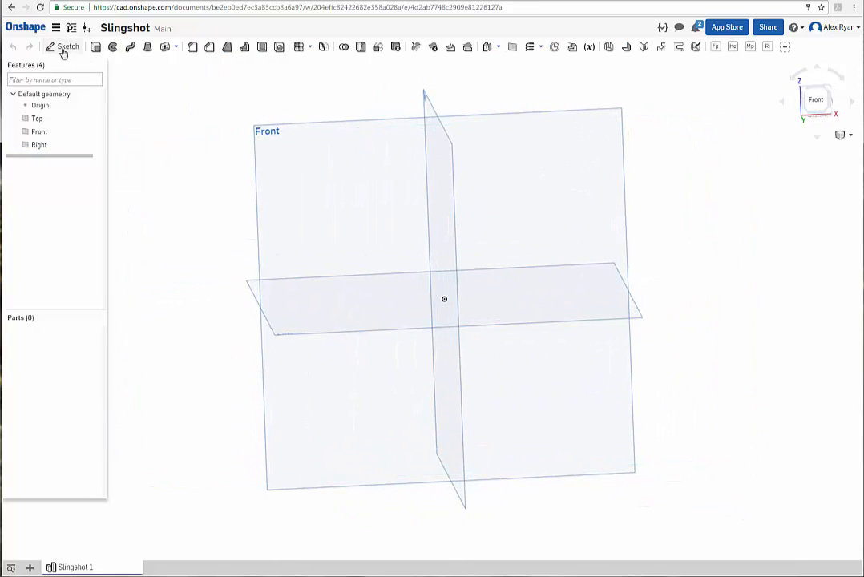
Start a new sketch on the Front plane.
click(63, 48)
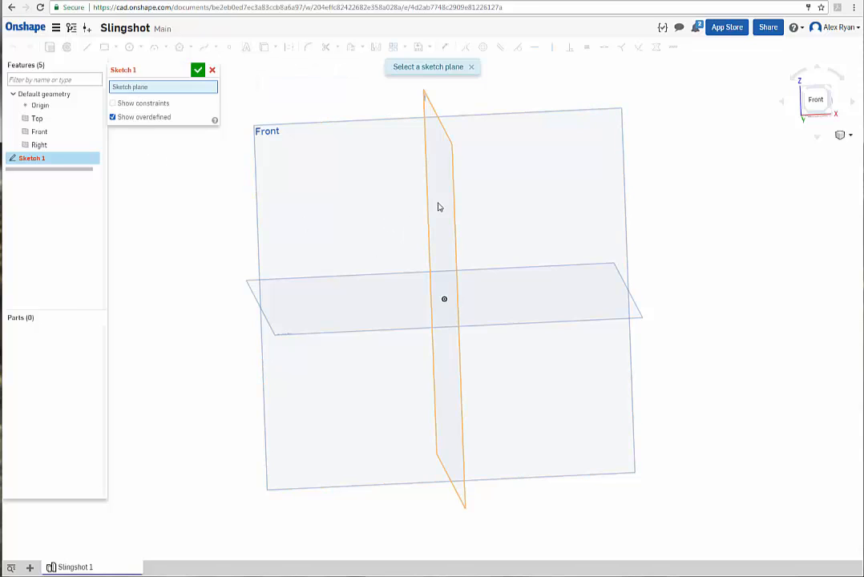
right_drag(379, 212, 327, 393)
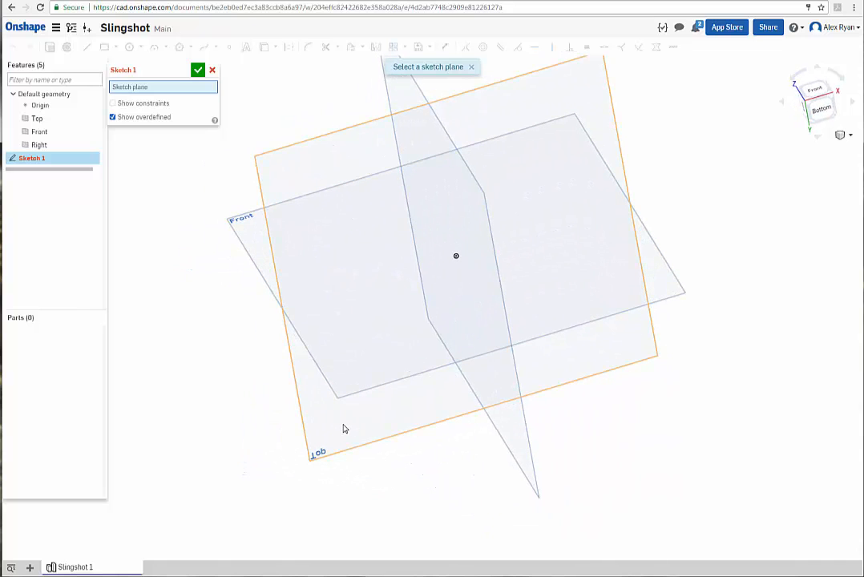
right_drag(395, 432, 416, 416)
click(303, 196)
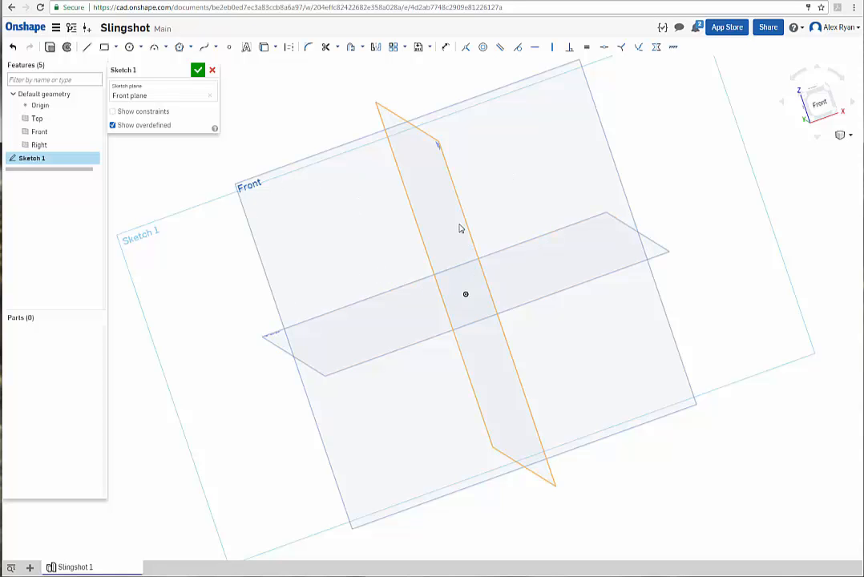
Orbit around the default planes and reorient the view normal to the sketch plane.
right_drag(382, 225, 339, 192)
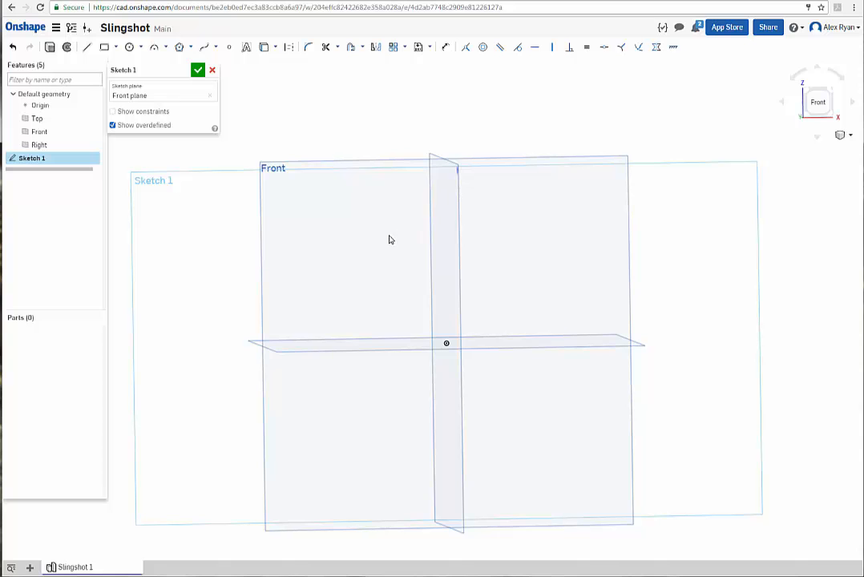
mouse_move(371, 243)
middle_down()
mouse_move(398, 203)
mouse_move(379, 222)
middle_up()
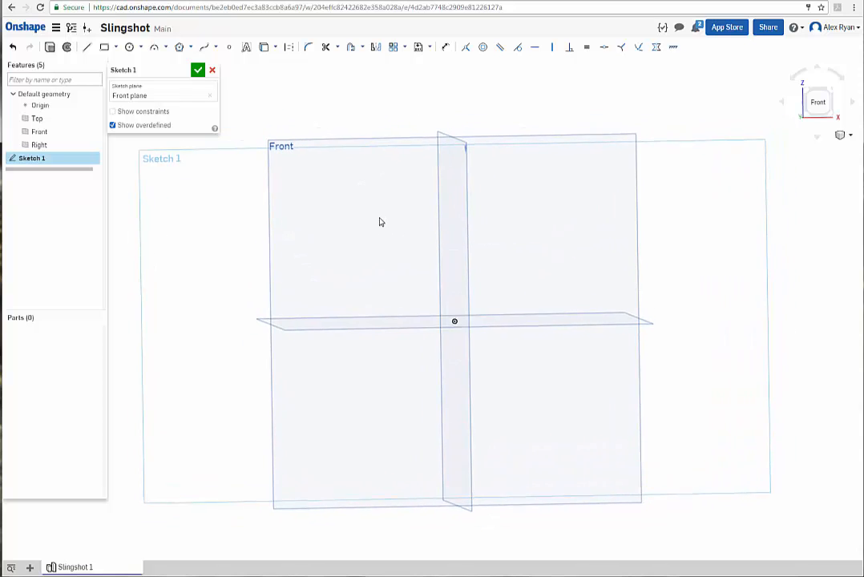
right_click(380, 214)
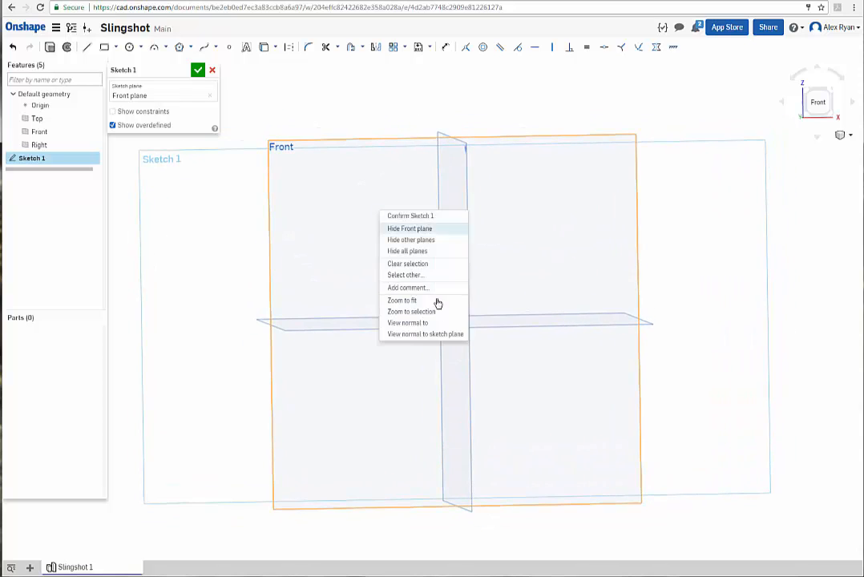
click(323, 231)
right_click(392, 210)
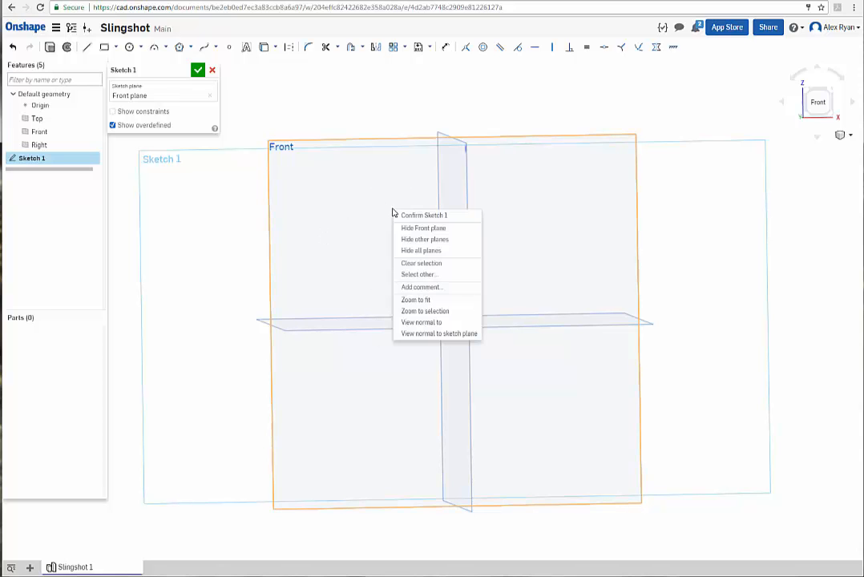
click(470, 335)
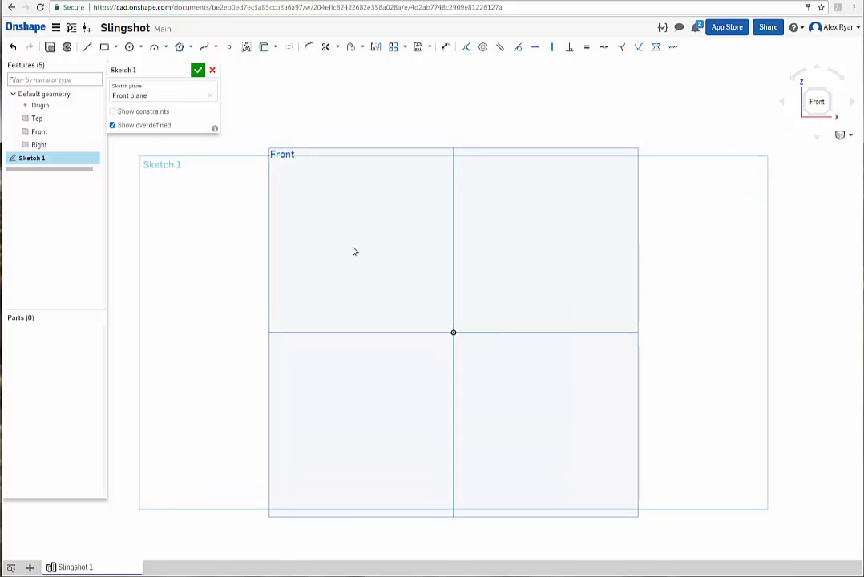
right_drag(354, 252, 379, 270)
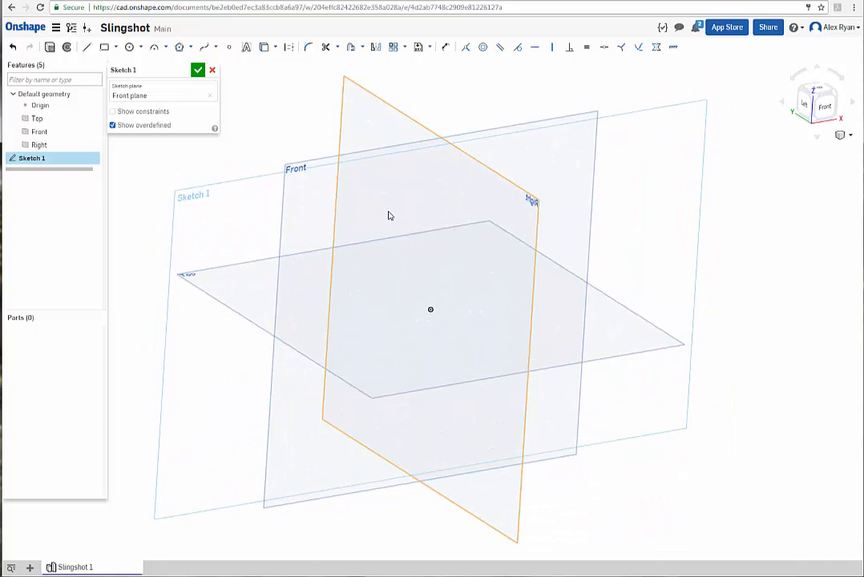
mouse_move(389, 215)
right_down()
mouse_move(397, 223)
mouse_move(394, 210)
mouse_move(385, 216)
right_up()
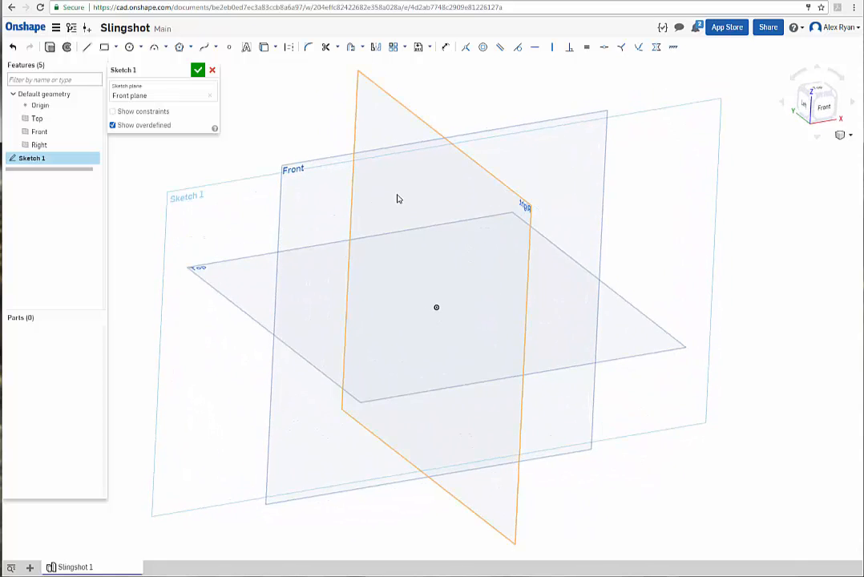
key(n)
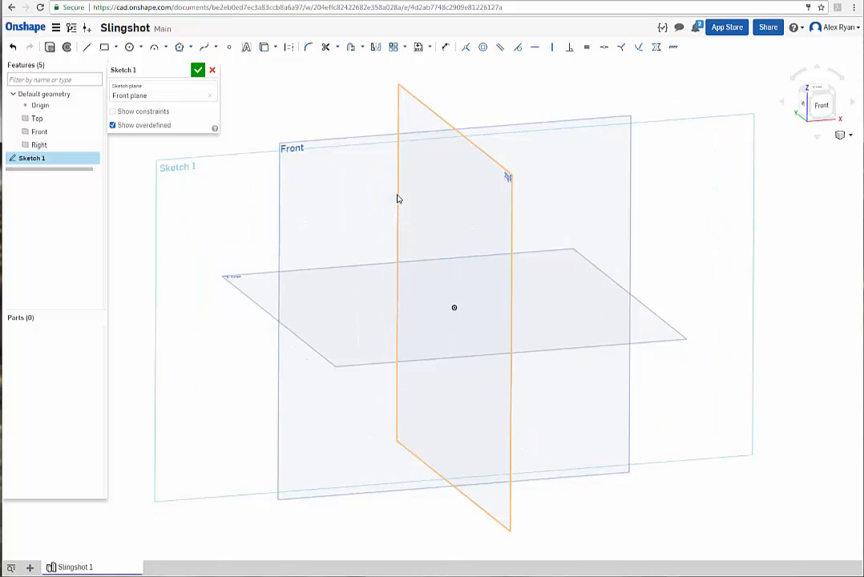
middle_drag(410, 185, 393, 209)
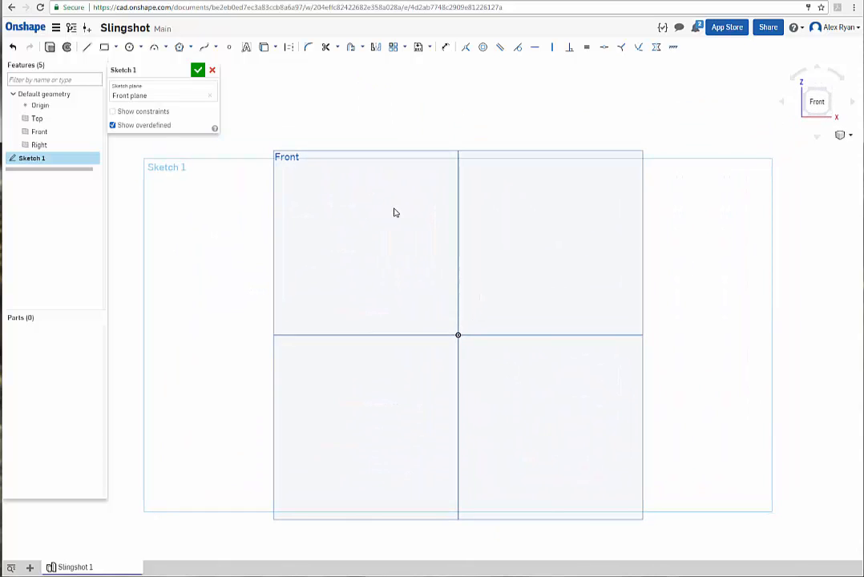
Examine the default planes from the Front, Left and angled views, ending square to the Front plane.
right_drag(500, 237, 503, 246)
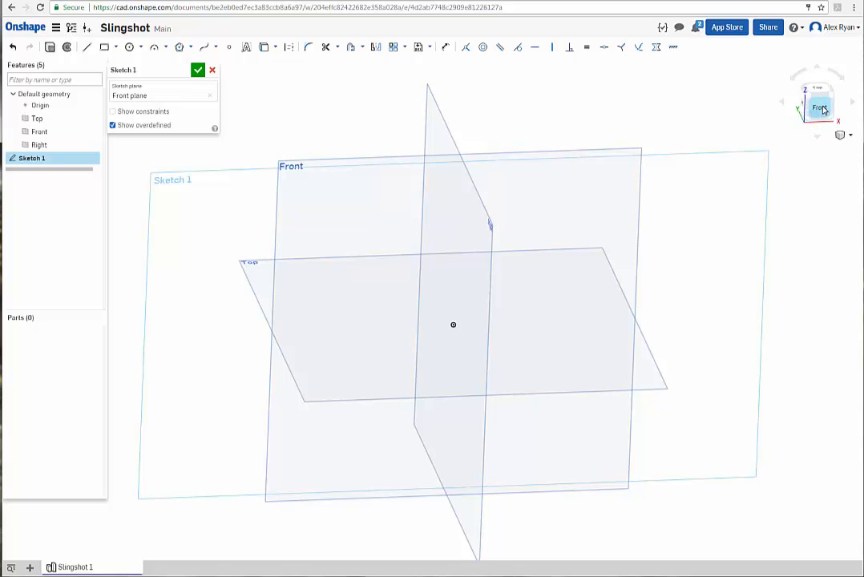
click(821, 110)
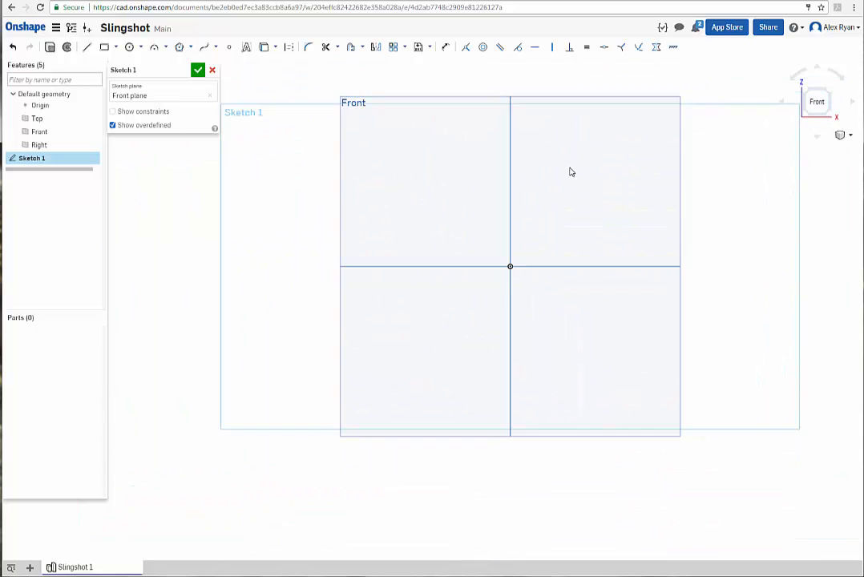
right_drag(718, 194, 746, 141)
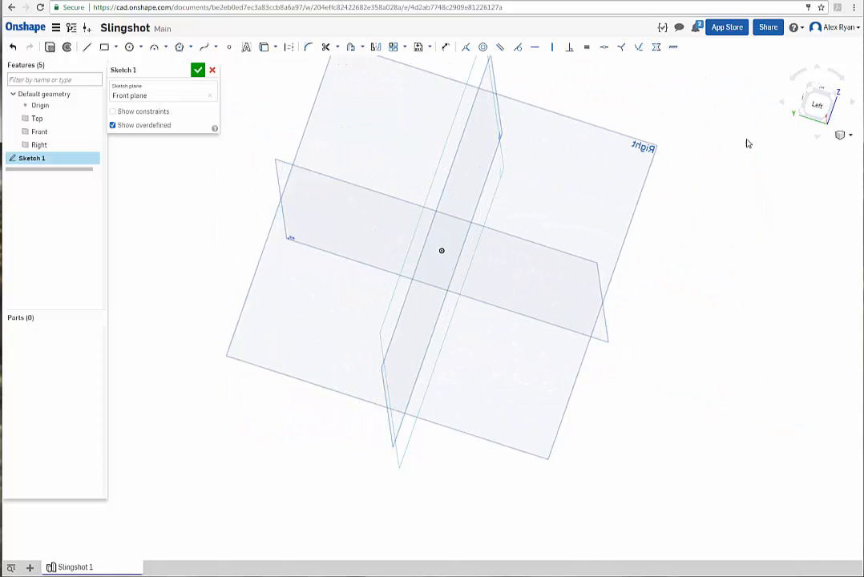
click(823, 114)
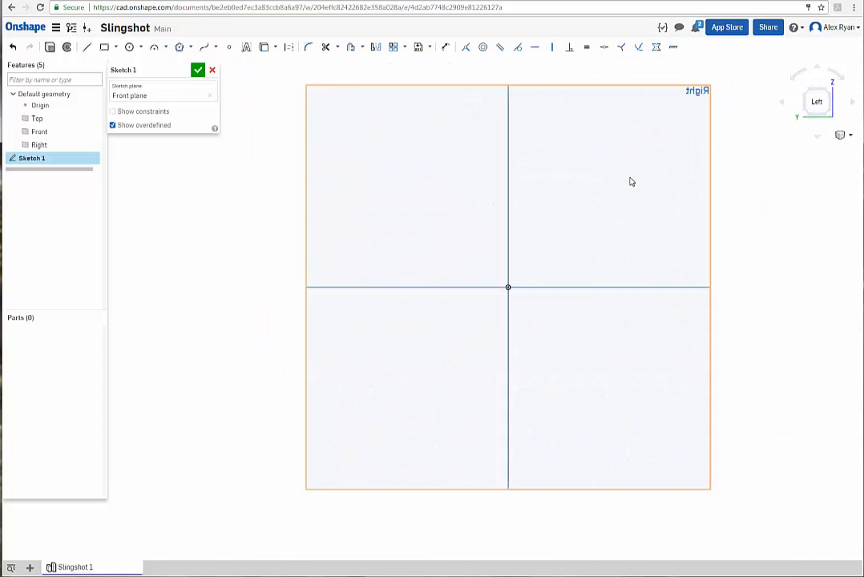
drag(811, 116, 791, 114)
click(814, 106)
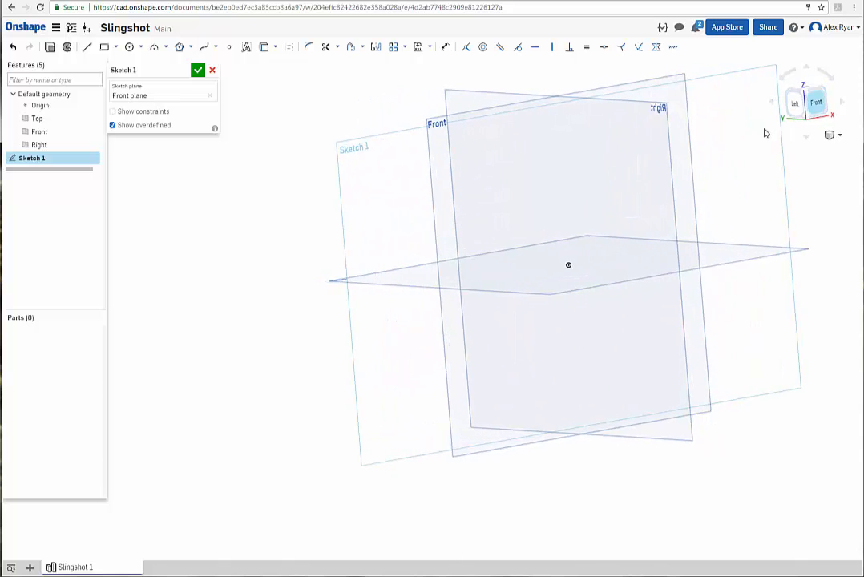
mouse_move(557, 178)
right_down()
mouse_move(595, 174)
mouse_move(619, 141)
right_up()
right_click(619, 141)
click(649, 207)
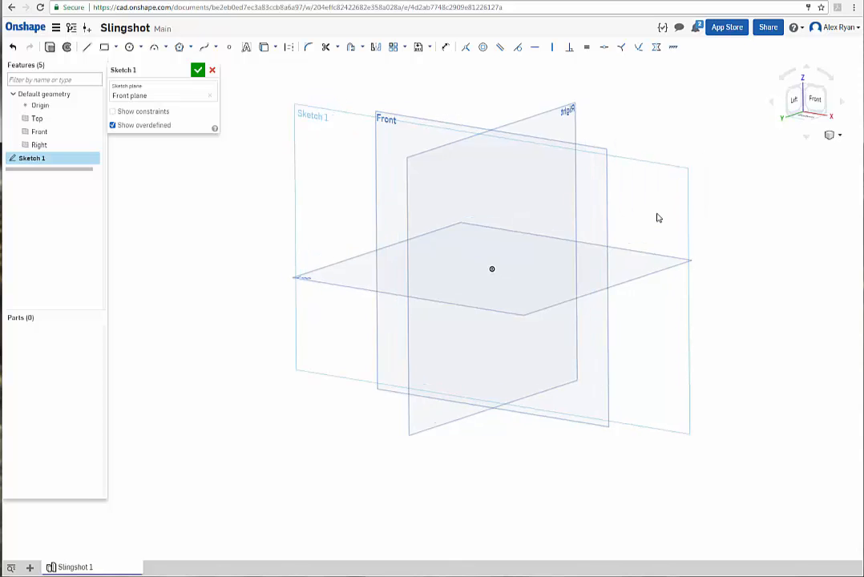
scroll(527, 237, down, 1)
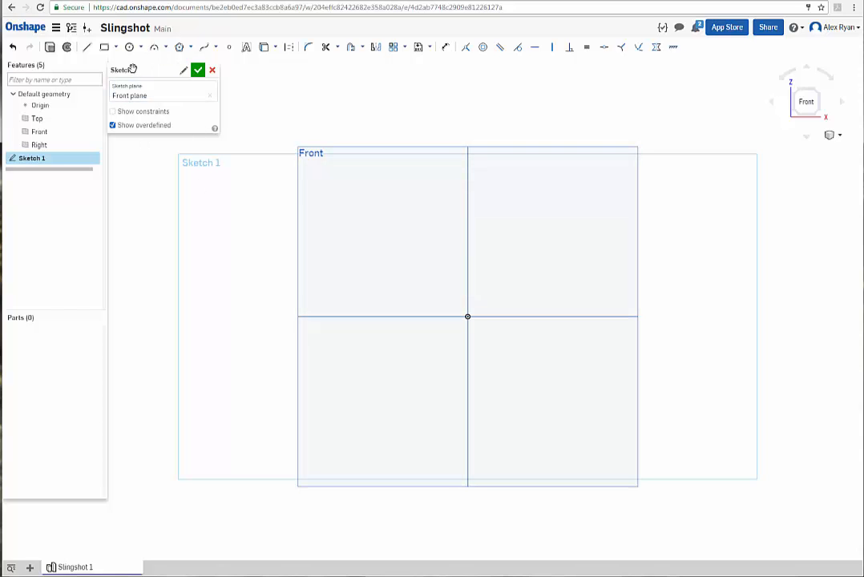
Rename the sketch as Hays sketch, confirm it and reopen it for editing.
click(184, 72)
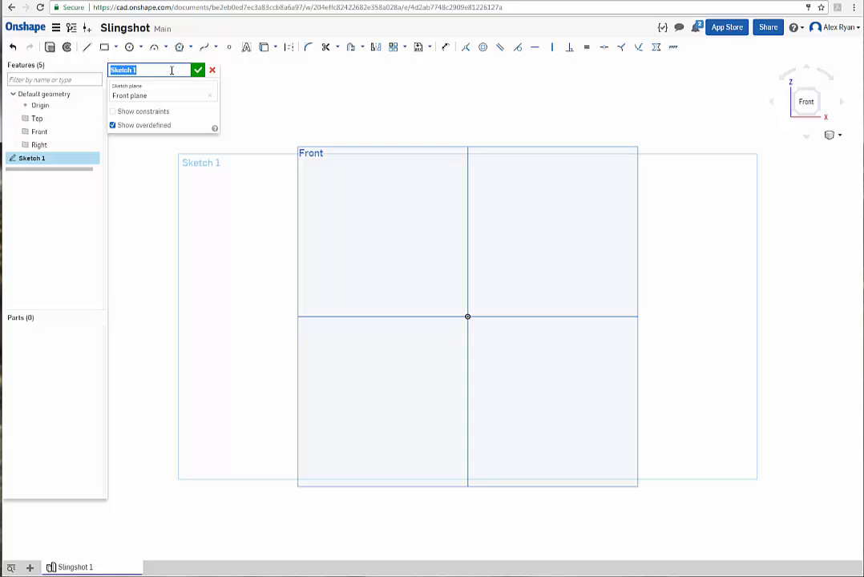
text(H)
text(ays sketch)
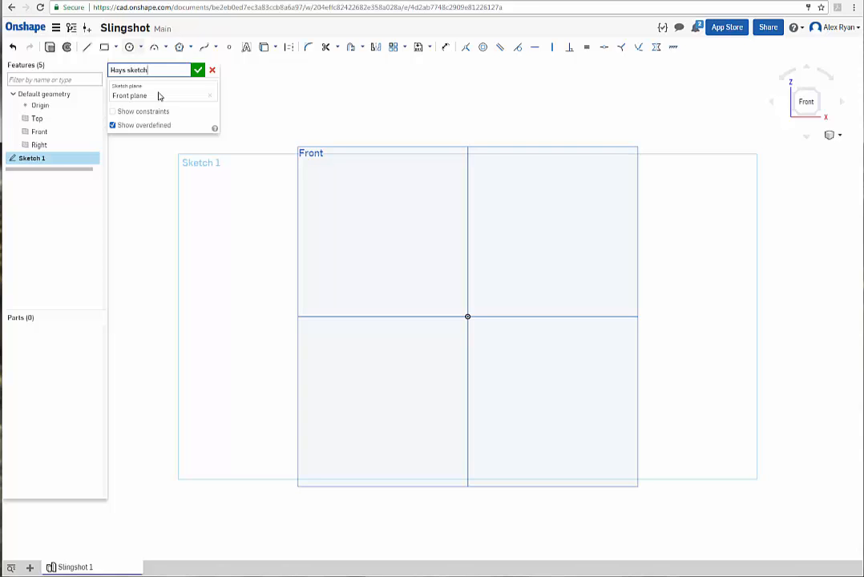
click(197, 70)
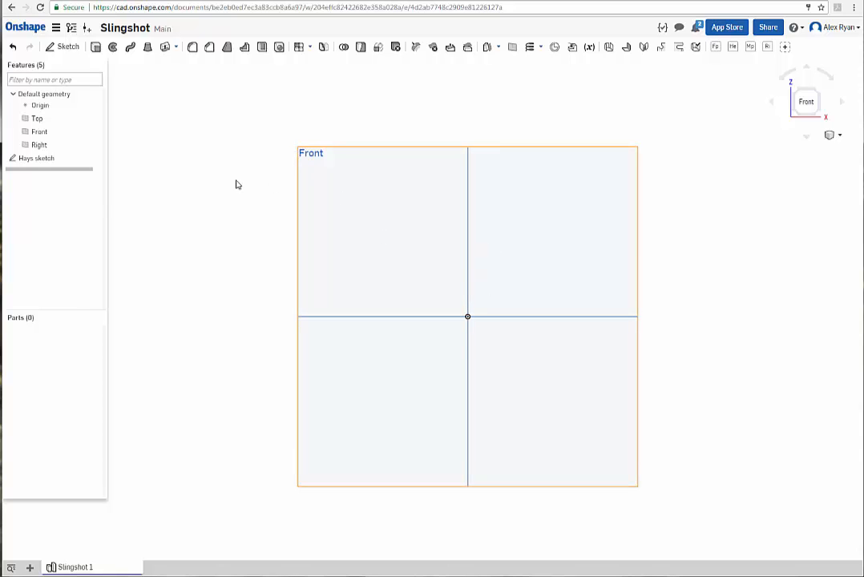
double_click(37, 159)
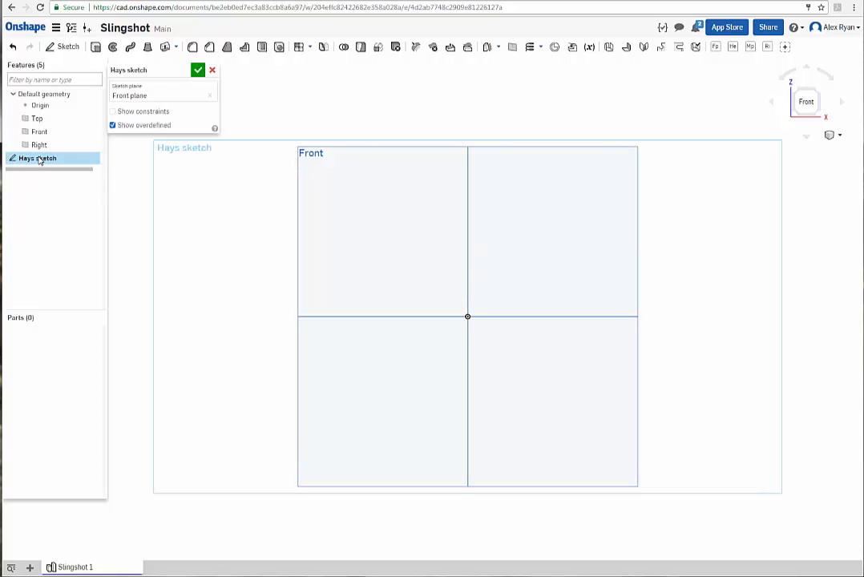
mouse_move(150, 70)
mouse_down()
mouse_move(663, 181)
mouse_move(781, 191)
mouse_move(152, 129)
mouse_move(41, 277)
mouse_move(154, 76)
mouse_up()
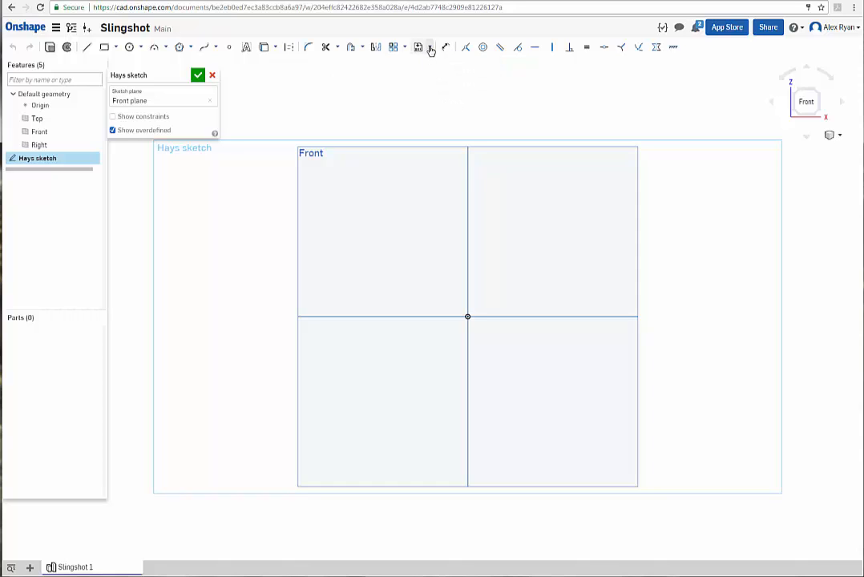
click(431, 49)
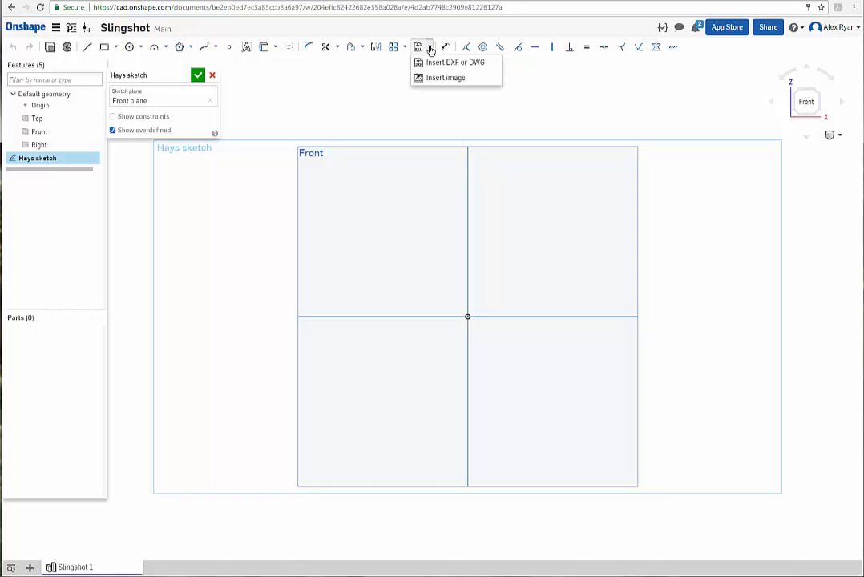
click(573, 105)
click(337, 50)
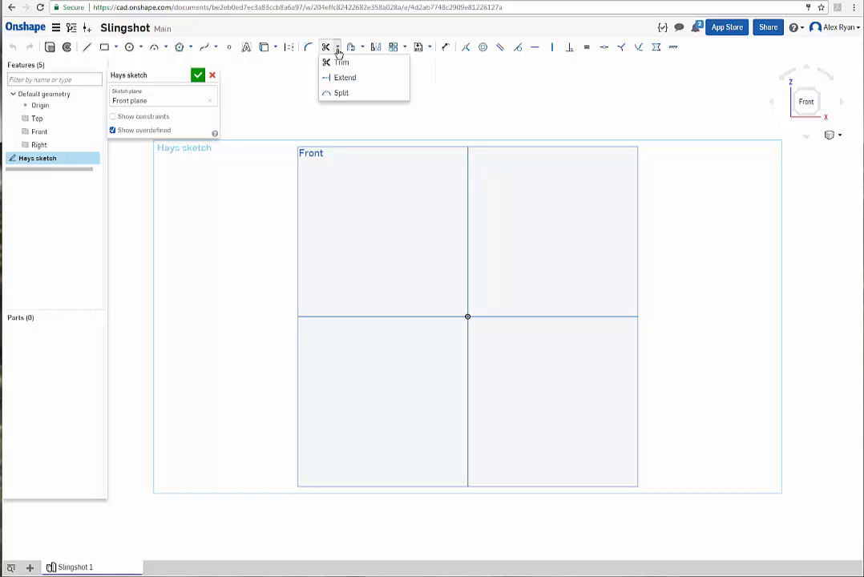
click(337, 51)
click(362, 49)
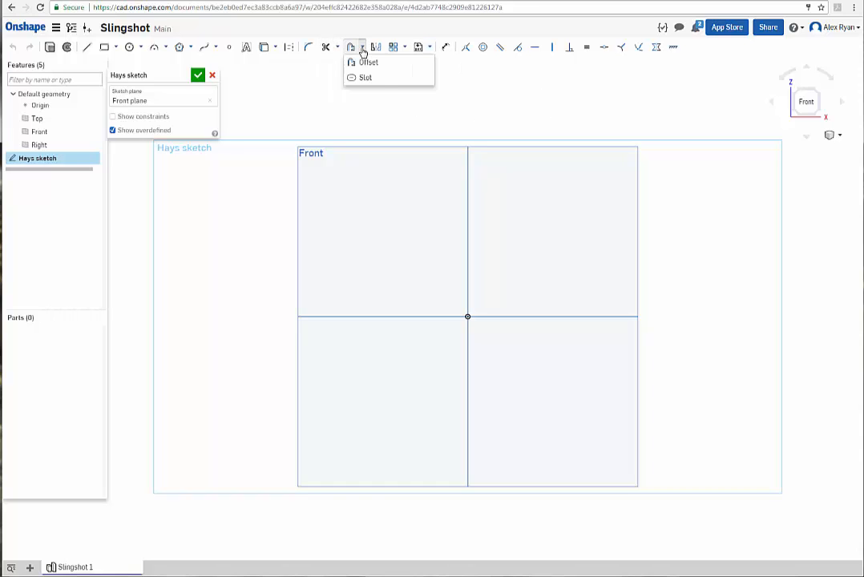
click(362, 52)
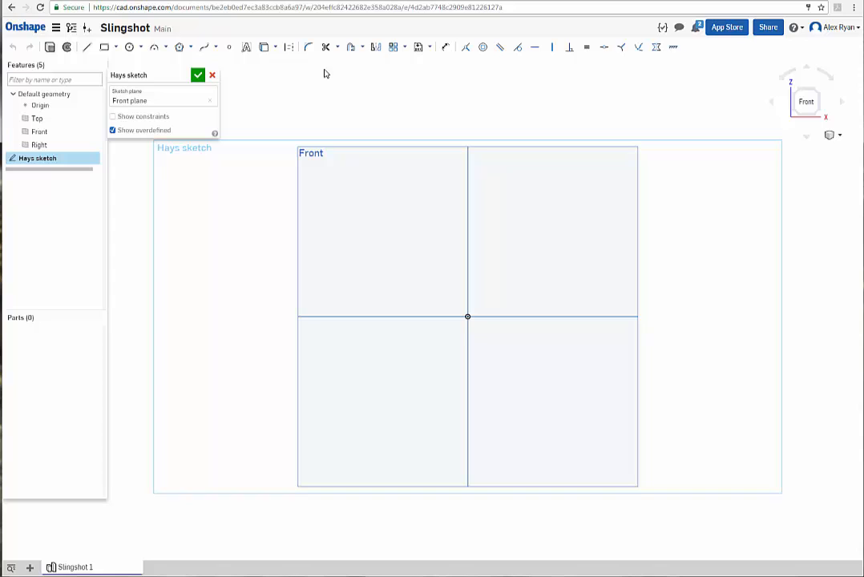
Check the current document for image files that can be inserted into the sketch.
click(431, 50)
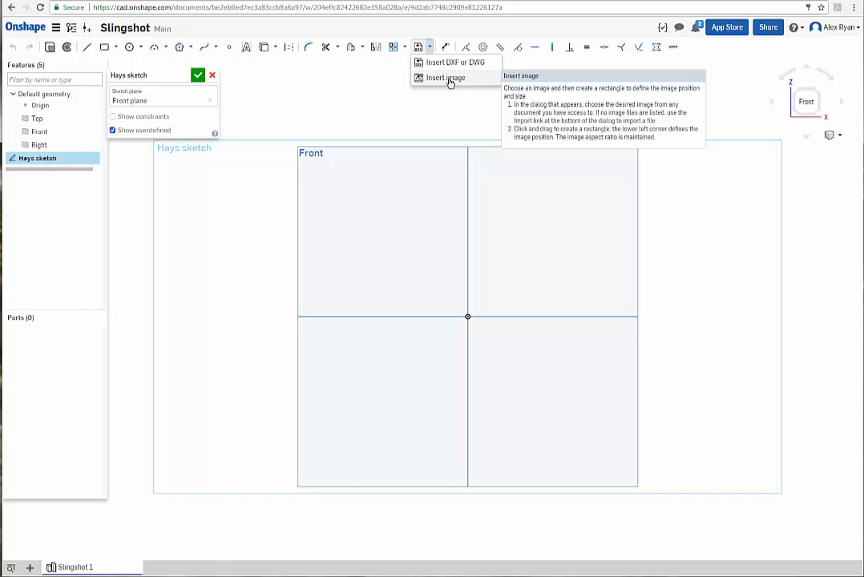
click(447, 79)
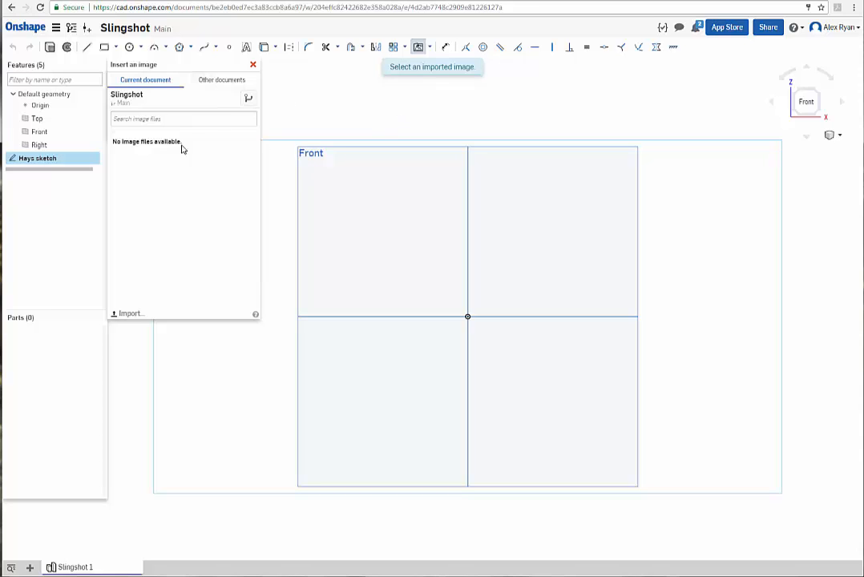
click(253, 66)
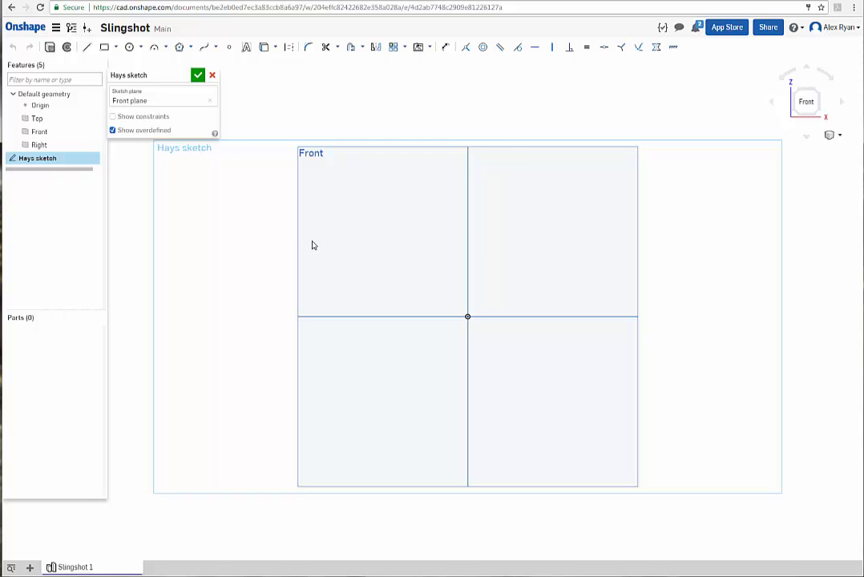
Import pocketpredator.jpg from the desktop as a private document and reopen the Slingshot document.
click(22, 32)
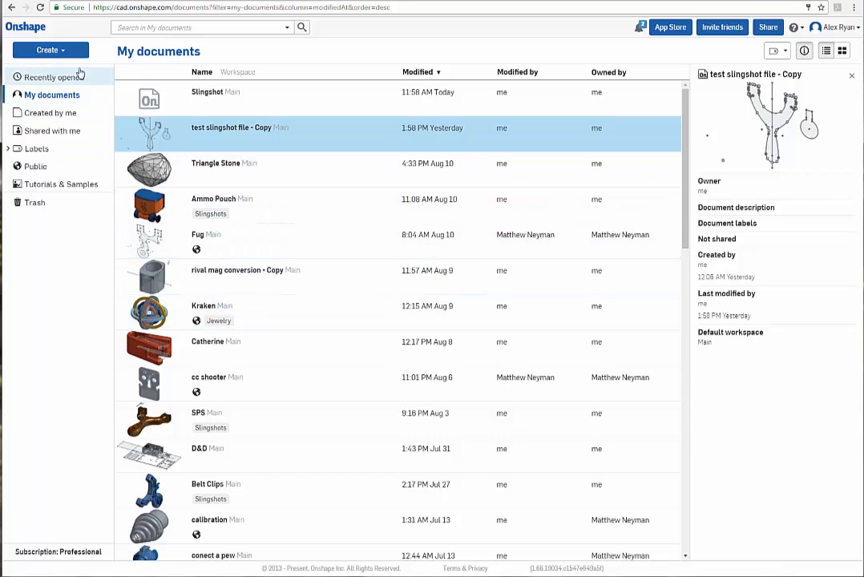
click(66, 55)
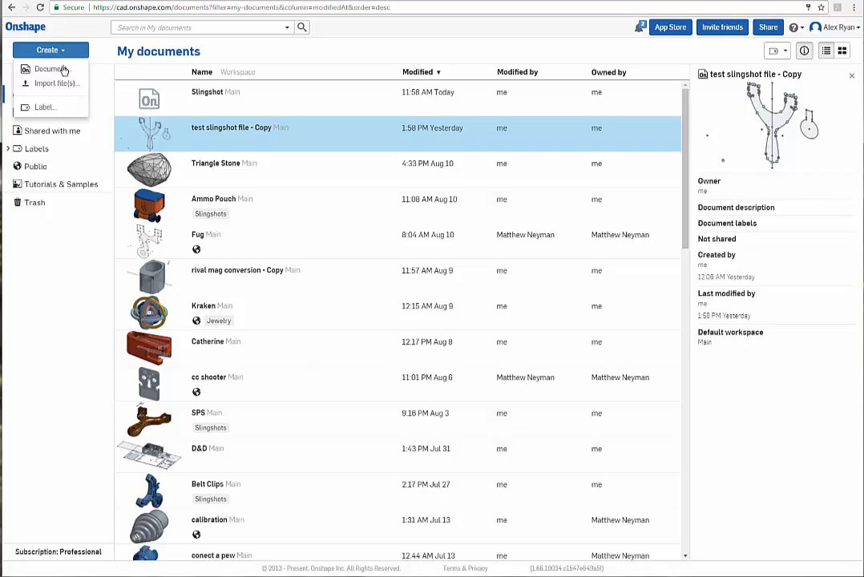
click(55, 85)
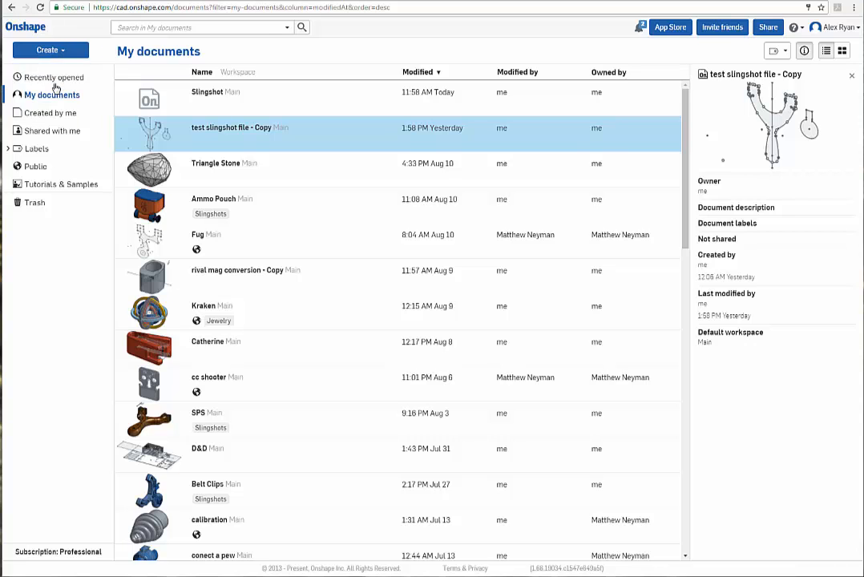
click(251, 160)
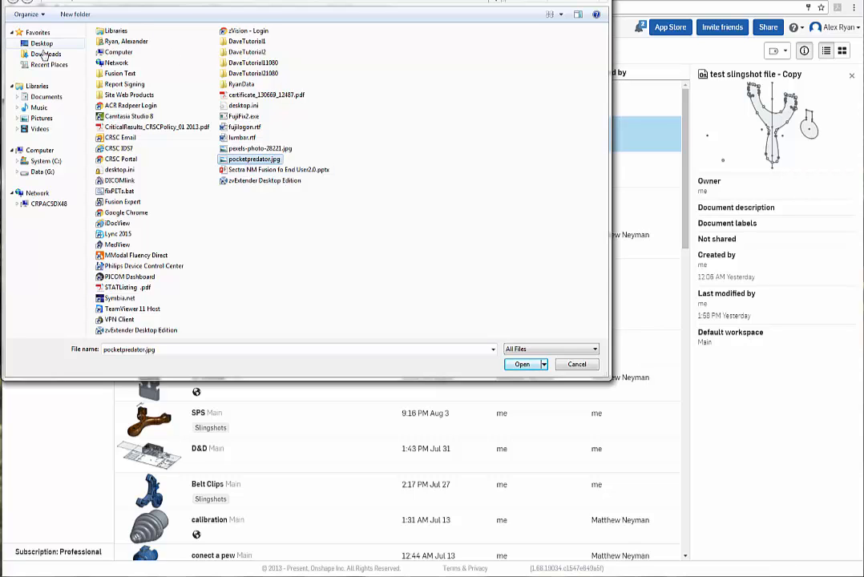
click(522, 364)
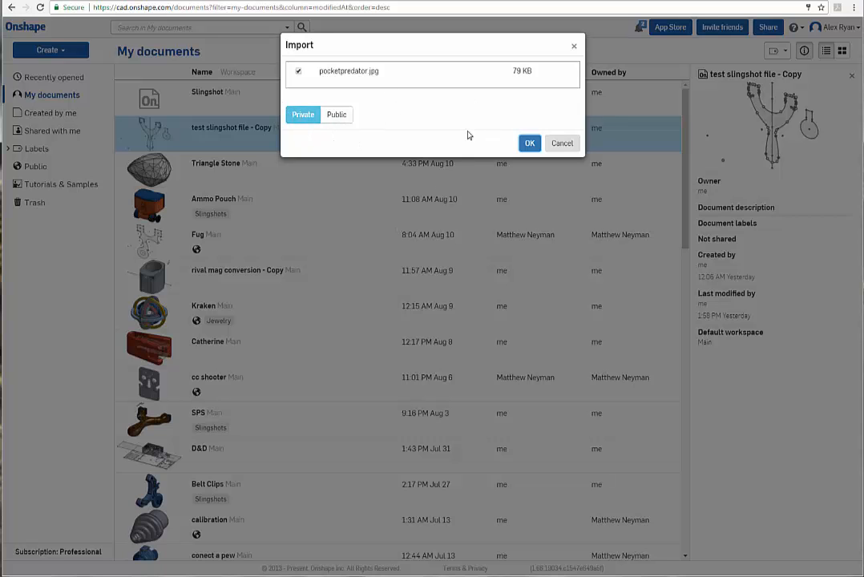
click(529, 142)
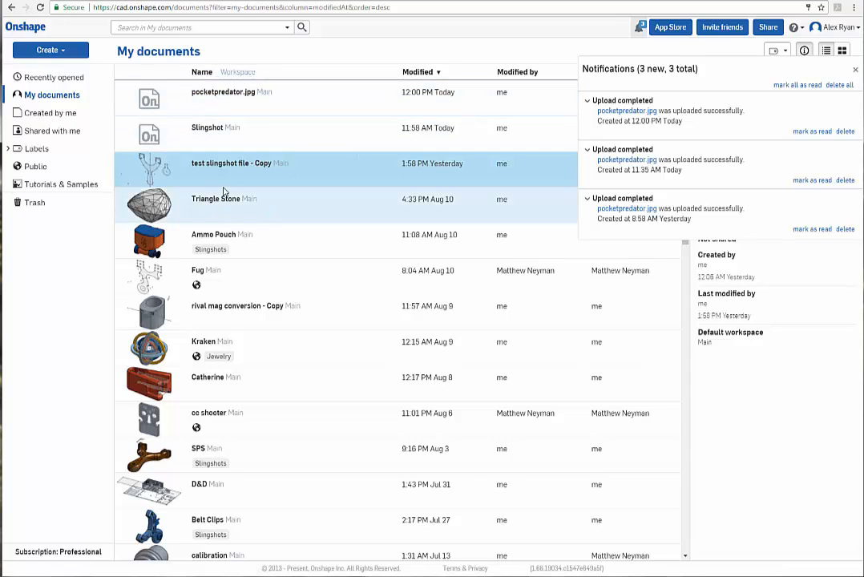
click(211, 130)
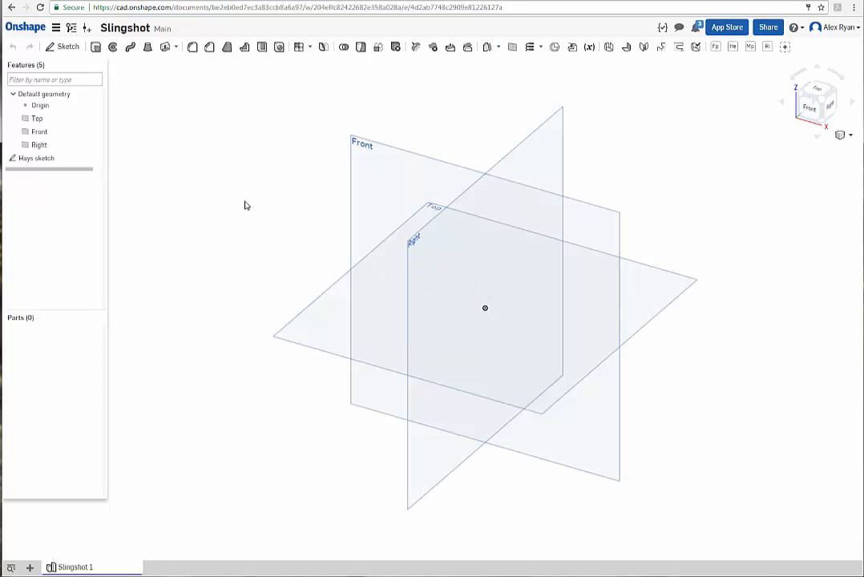
Reopen Hays sketch for editing and orient the view normal to its sketch plane.
double_click(41, 160)
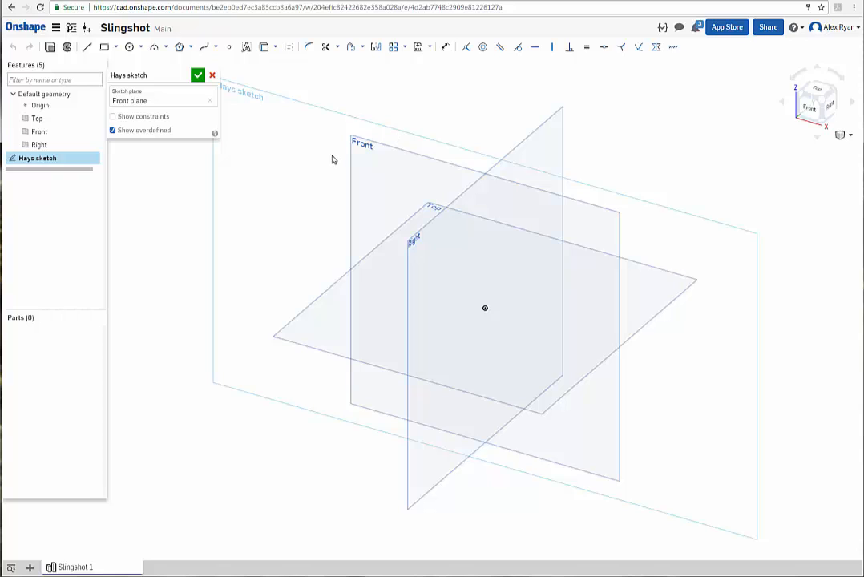
right_click(320, 196)
click(364, 261)
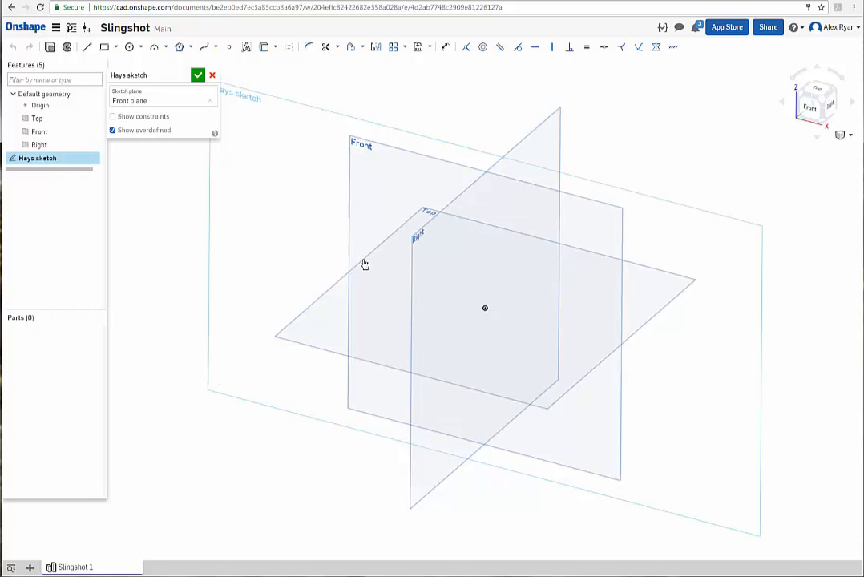
scroll(558, 229, up, 1)
scroll(559, 229, down, 1)
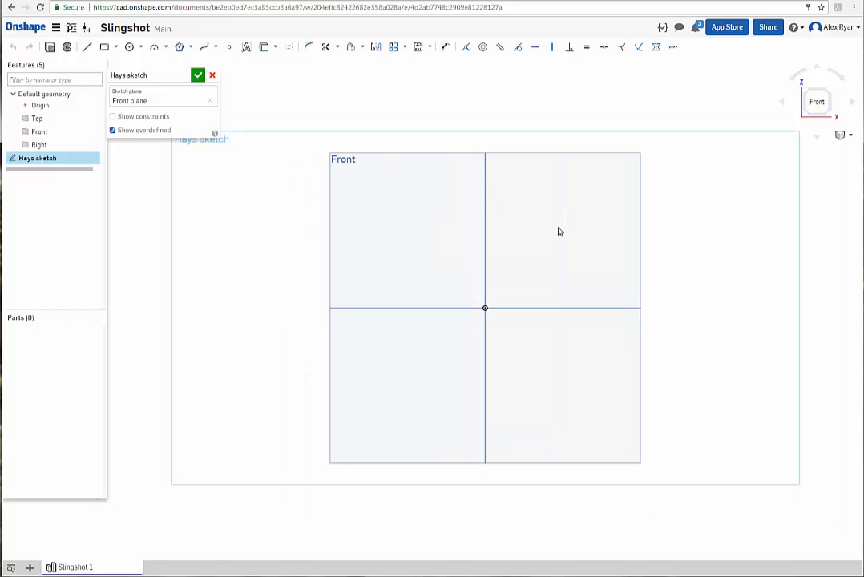
middle_drag(559, 237, 548, 248)
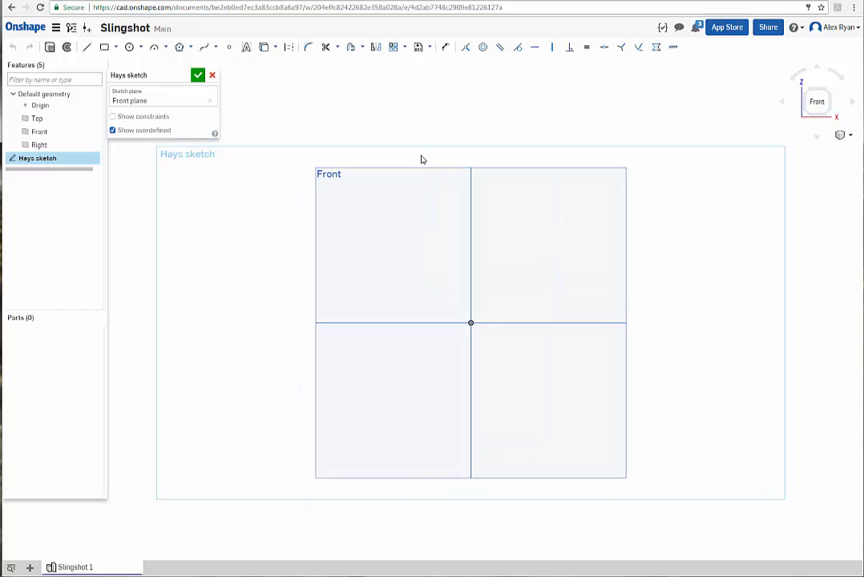
Insert pocketpredator.jpg from My documents into the sketch and move it so the cream slingshot's neck sits on the origin.
click(431, 50)
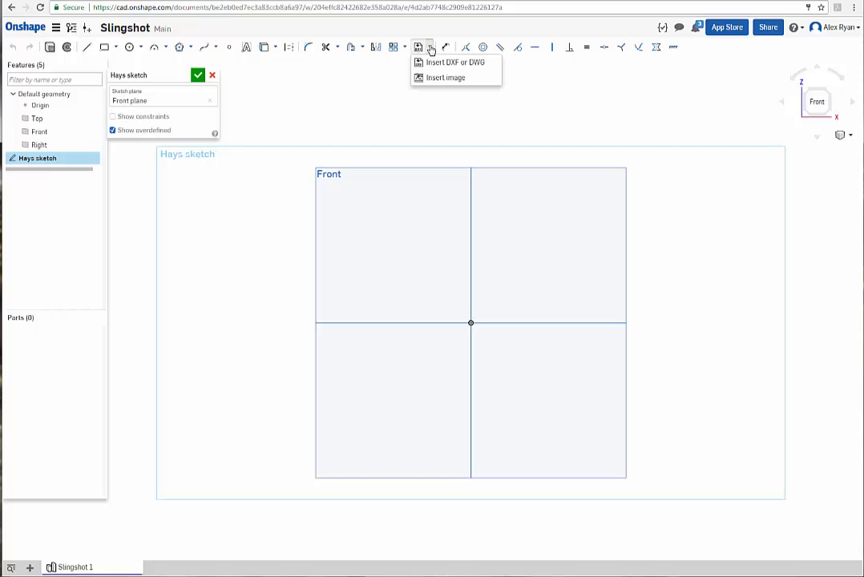
click(439, 78)
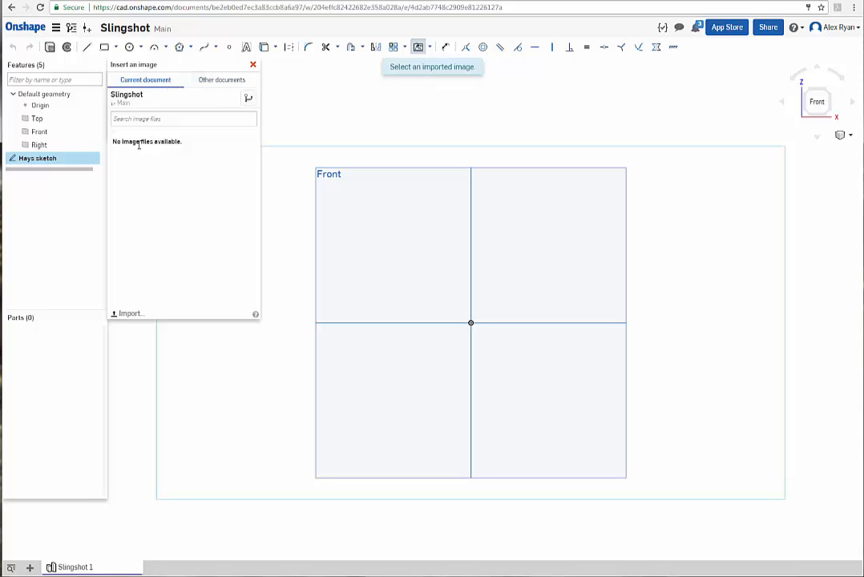
click(218, 84)
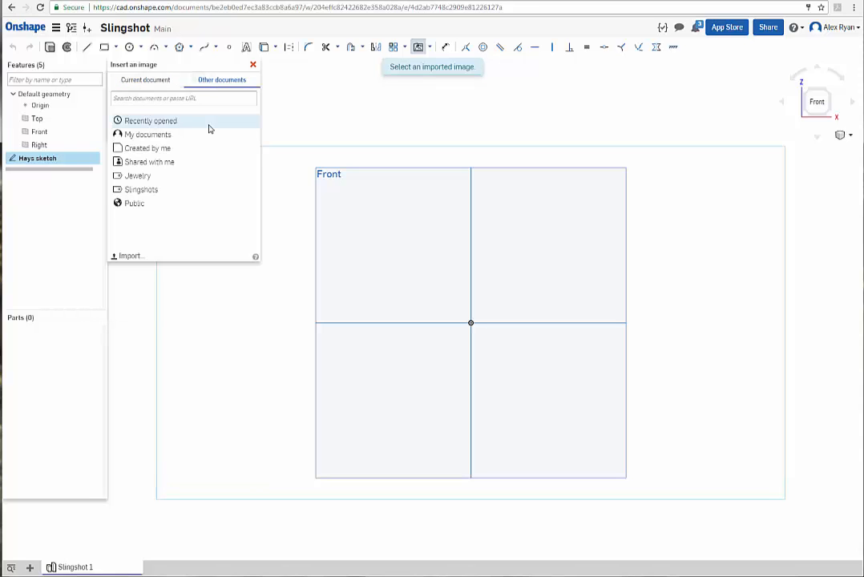
click(157, 136)
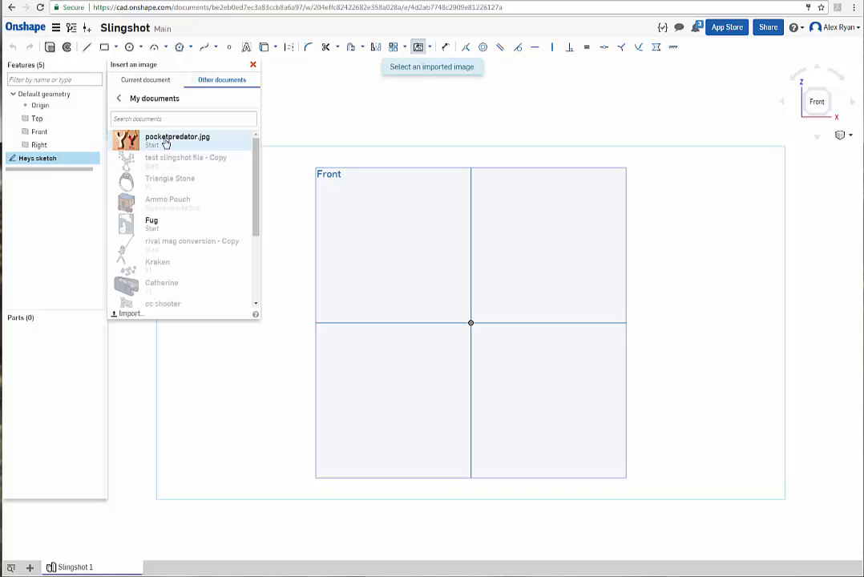
click(166, 140)
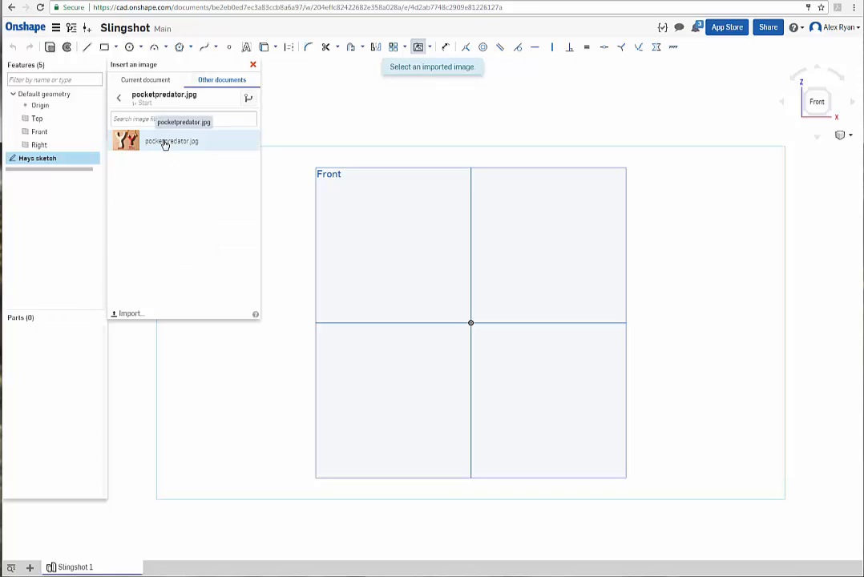
click(166, 141)
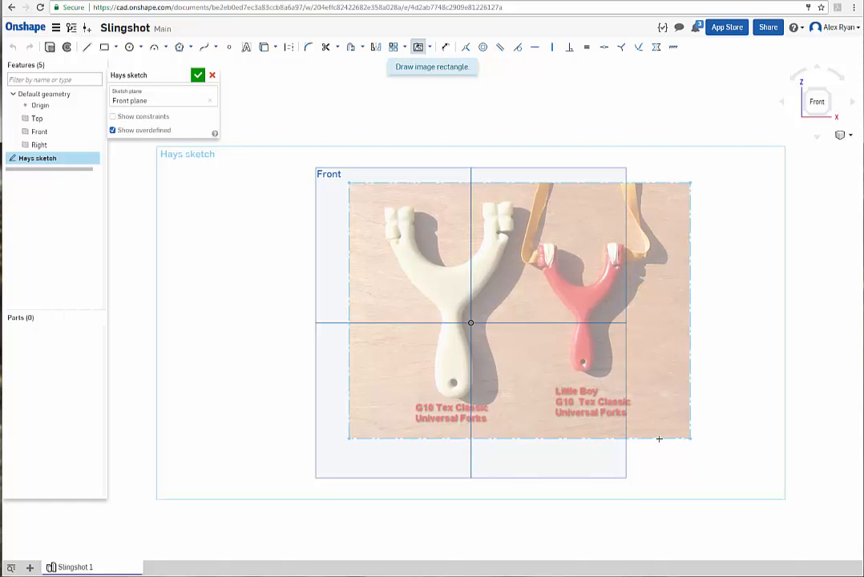
click(663, 440)
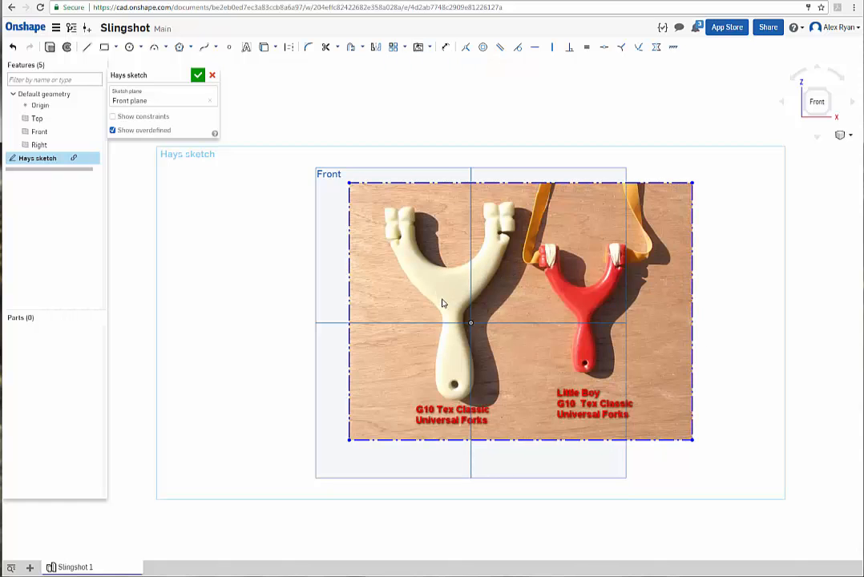
scroll(443, 294, up, 2)
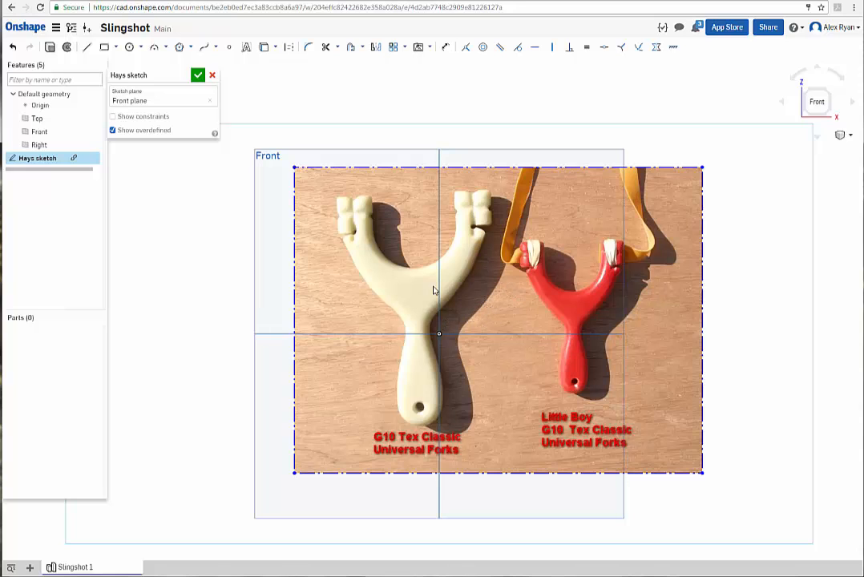
drag(473, 303, 500, 309)
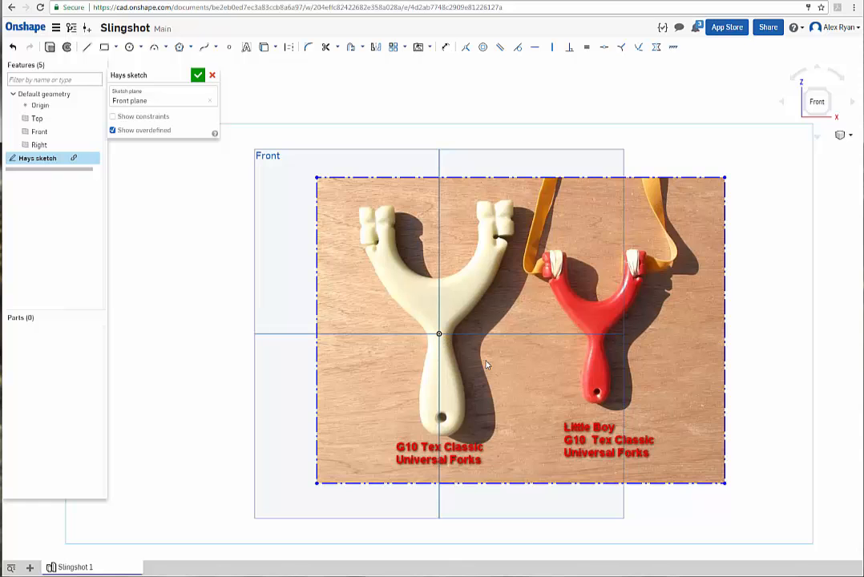
Examine the image's placement on the Front plane and the origin's location from an angle, ending normal to the sketch plane.
mouse_move(486, 364)
right_down()
mouse_move(505, 345)
mouse_move(539, 418)
right_up()
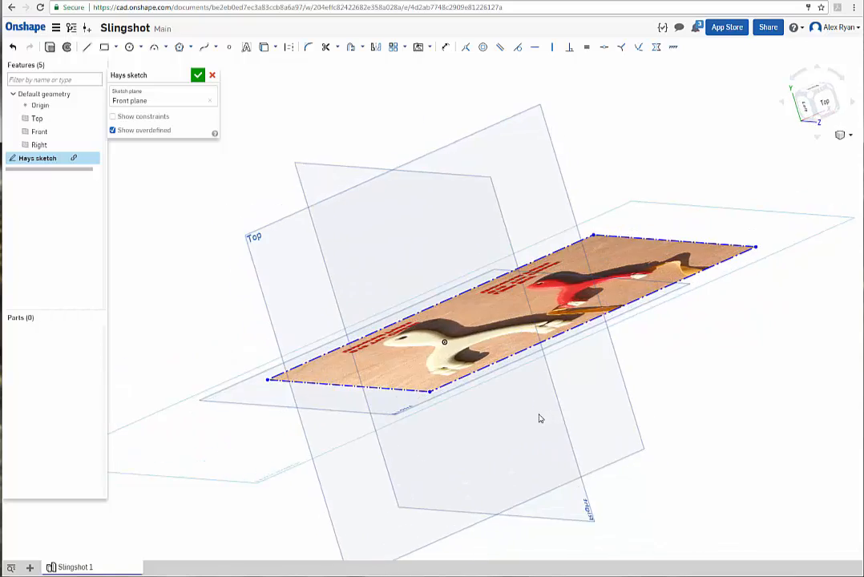
key(n)
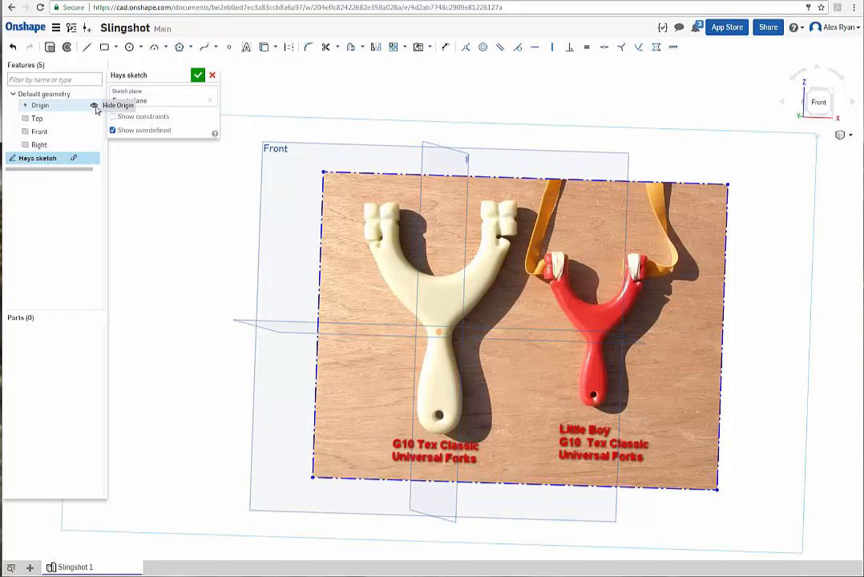
click(93, 106)
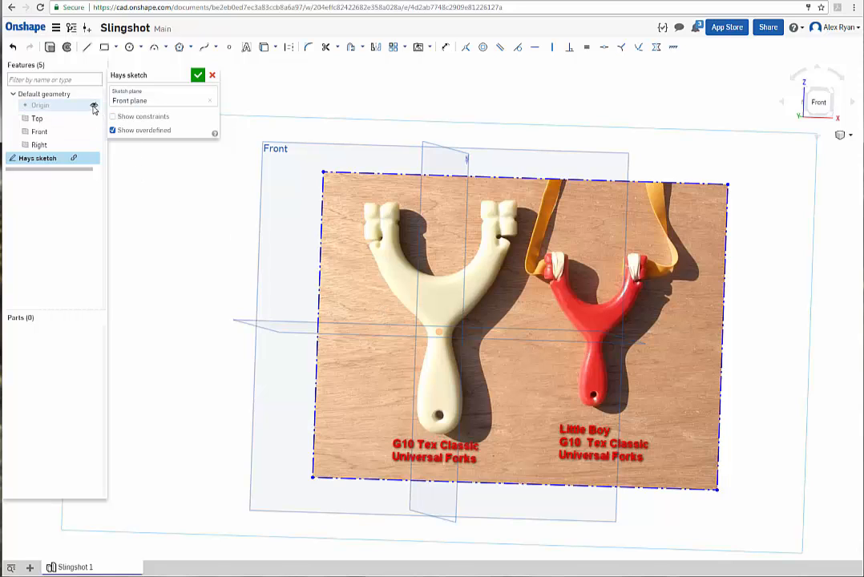
click(94, 106)
key(n)
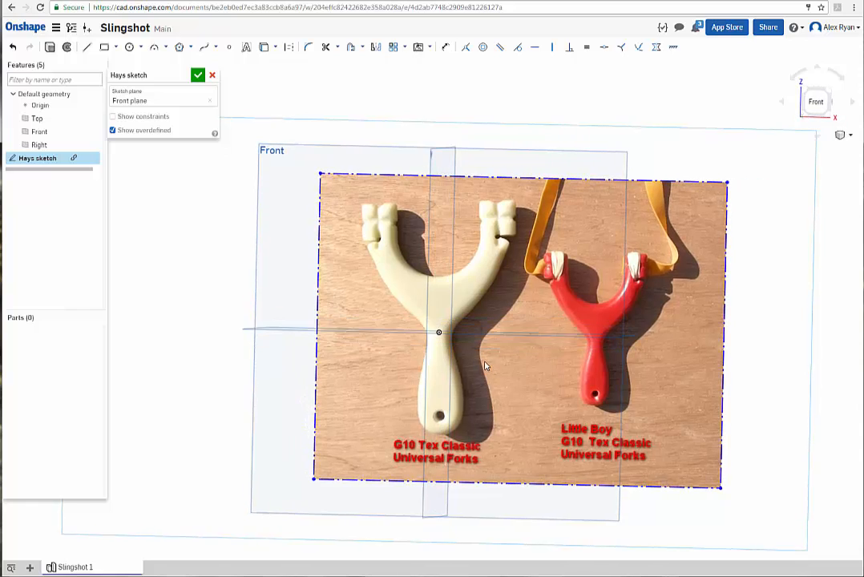
right_drag(485, 365, 484, 348)
right_click(471, 270)
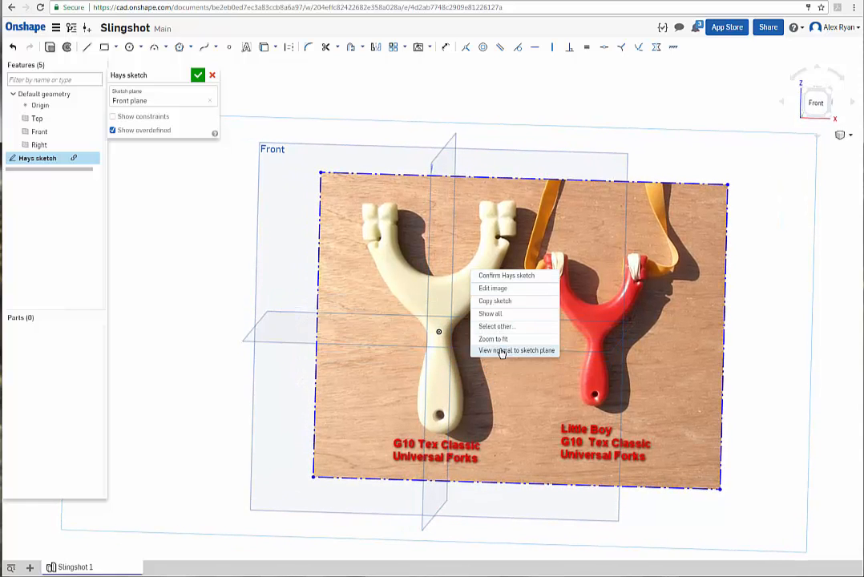
click(501, 351)
Nudge the reference image slightly to fine-tune the cream slingshot's alignment with the origin and the vertical Right plane.
scroll(457, 314, up, 5)
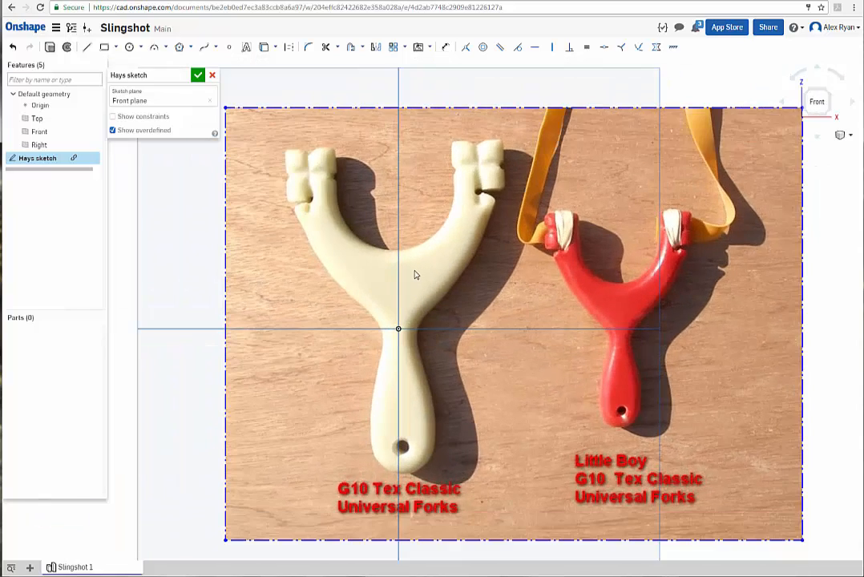
middle_drag(423, 278, 444, 270)
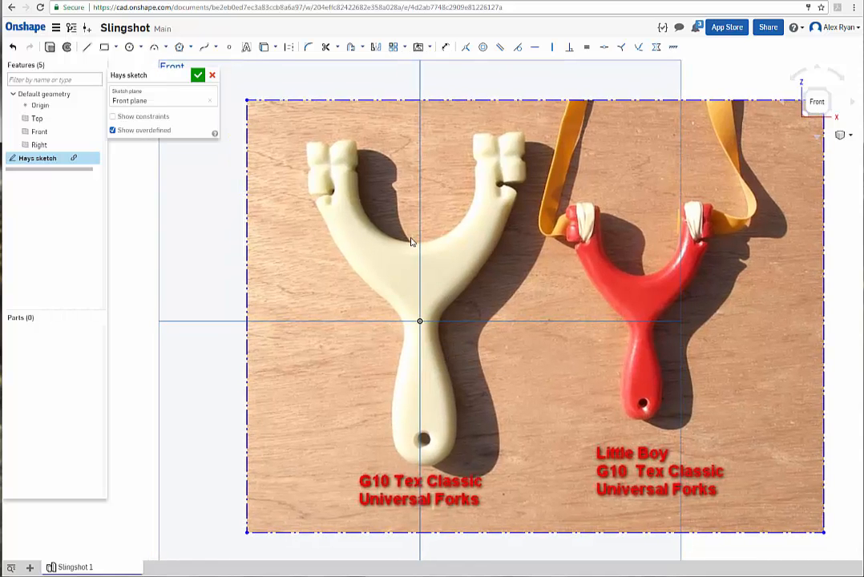
mouse_move(508, 299)
mouse_down()
mouse_move(446, 355)
mouse_move(472, 280)
mouse_move(508, 281)
mouse_move(511, 296)
mouse_move(495, 297)
mouse_up()
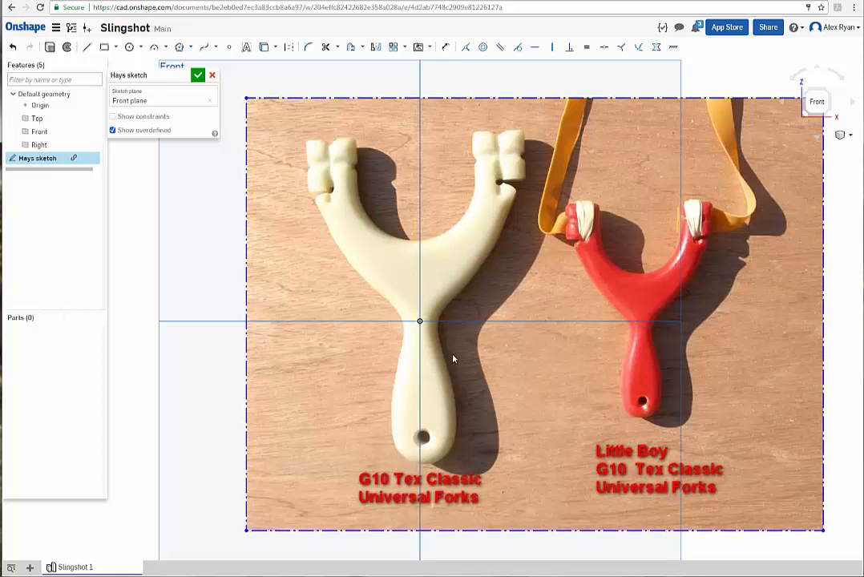
scroll(449, 354, up, 2)
scroll(440, 346, down, 2)
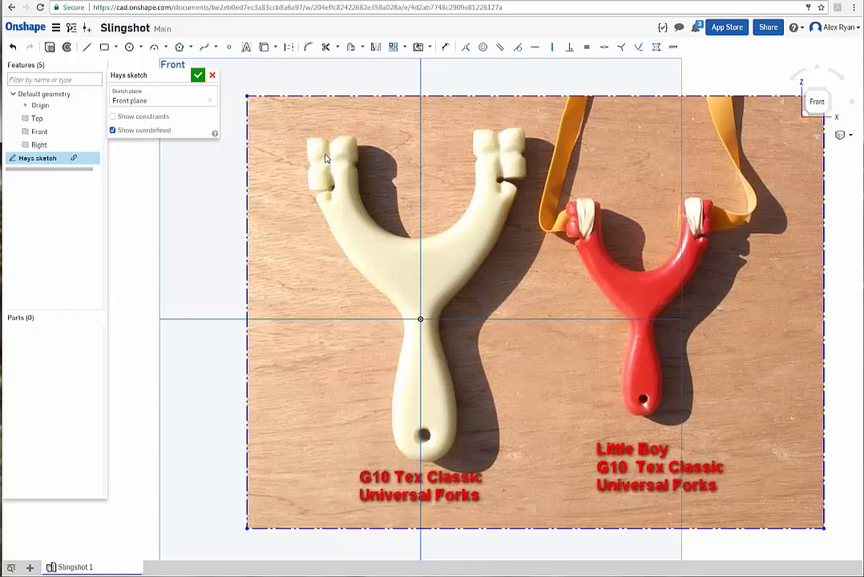
Examine the cream slingshot's fork tips and inner curve up close.
scroll(359, 162, up, 2)
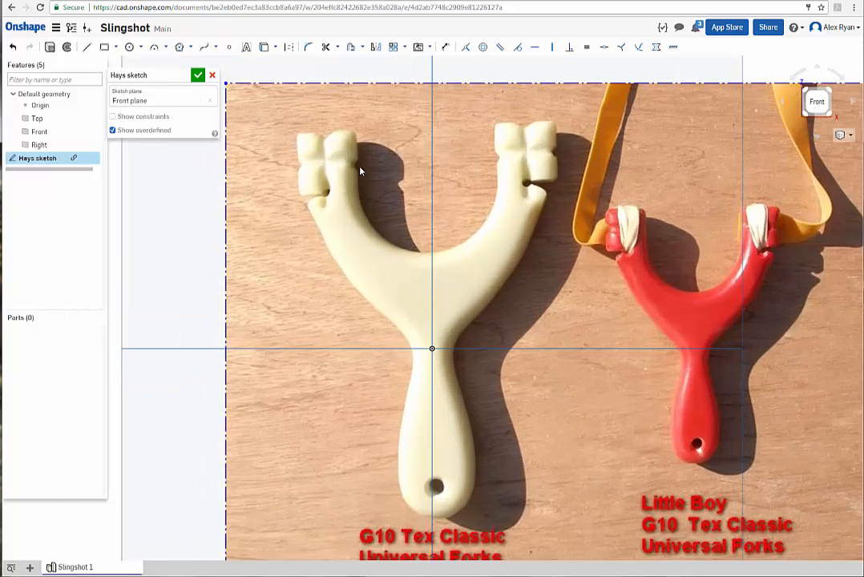
scroll(360, 171, up, 2)
scroll(367, 171, up, 2)
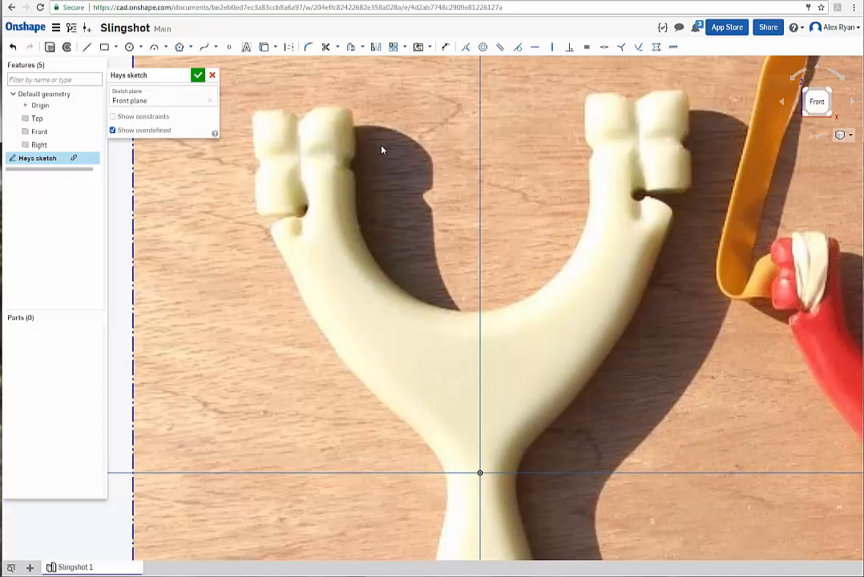
mouse_move(376, 138)
middle_down()
mouse_move(408, 210)
mouse_move(482, 219)
mouse_move(474, 224)
middle_up()
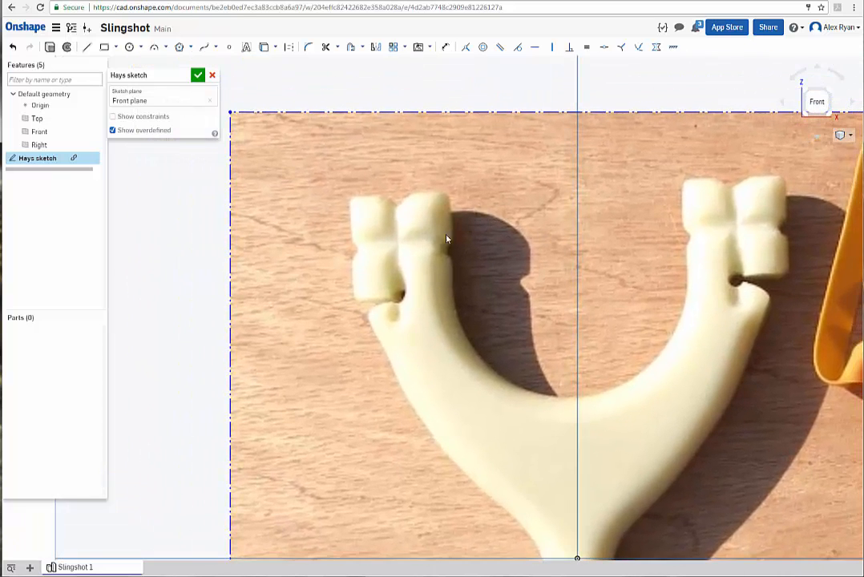
scroll(433, 257, up, 2)
middle_drag(510, 272, 476, 250)
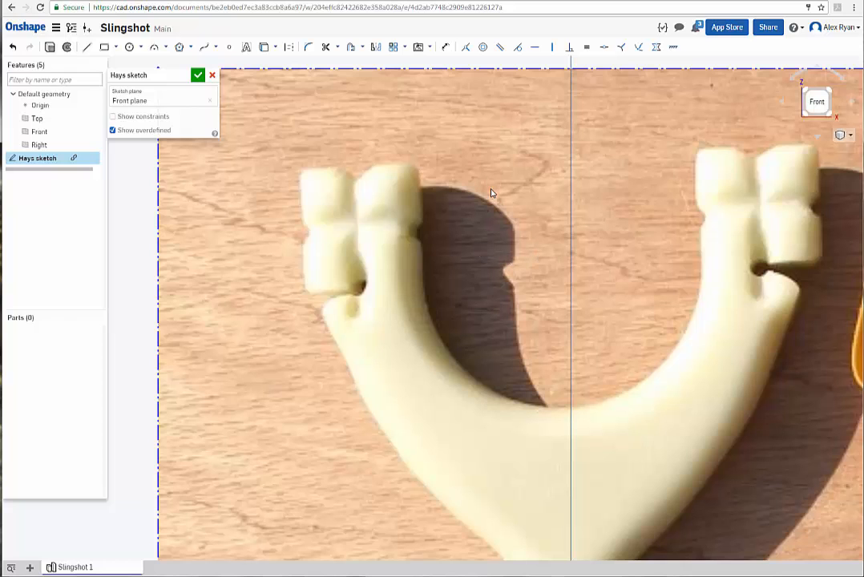
scroll(496, 255, down, 3)
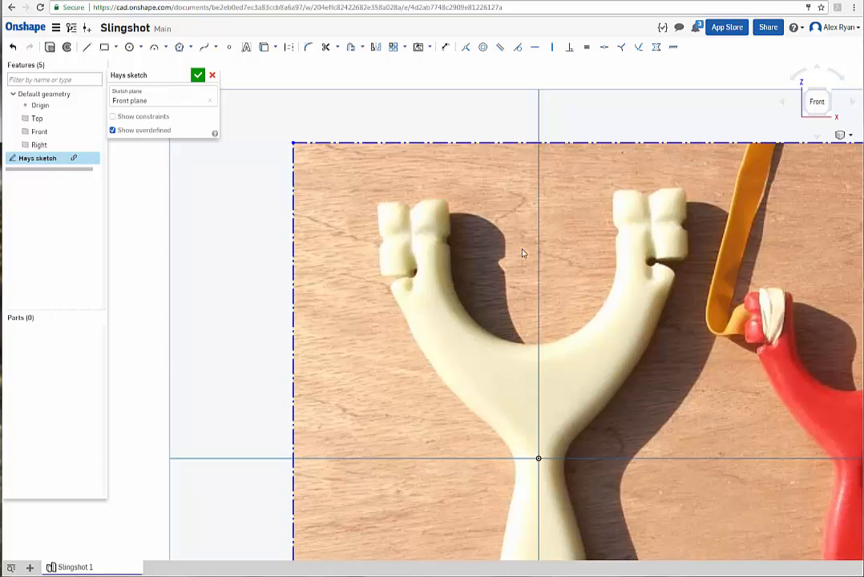
middle_drag(521, 253, 480, 239)
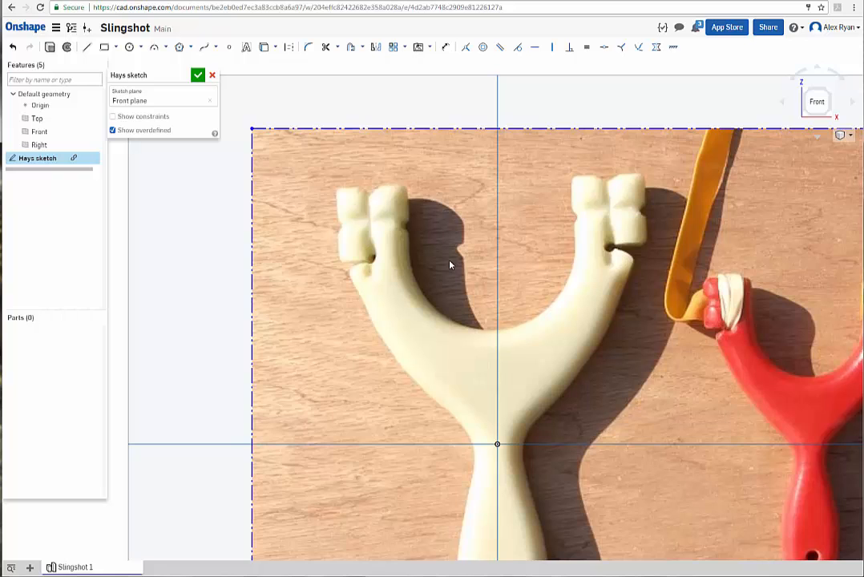
scroll(449, 265, up, 3)
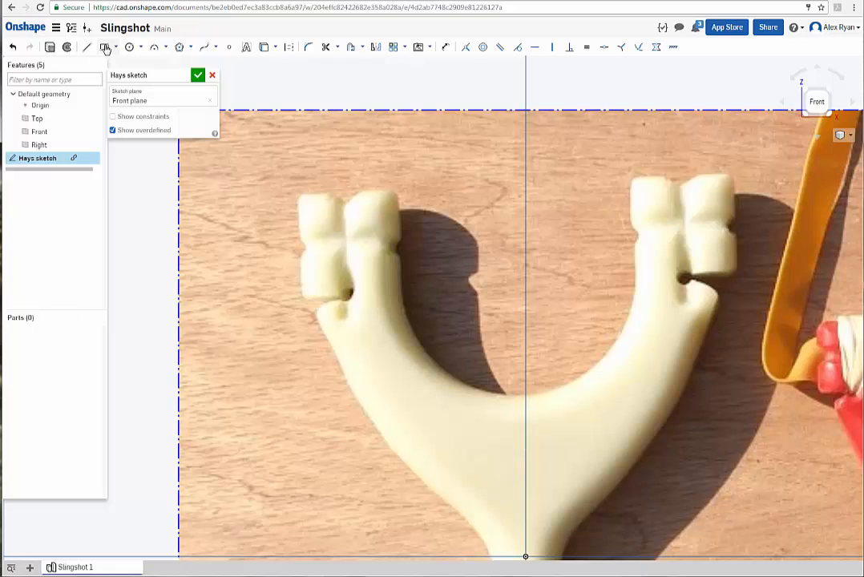
Draw a corner rectangle about 0.58 wide around the cream slingshot's left fork tip and leave the rectangle tool.
click(105, 49)
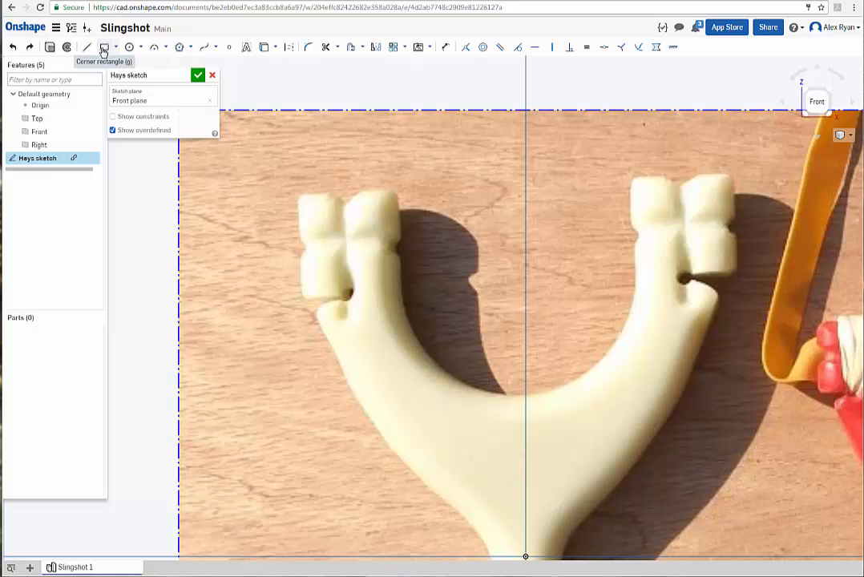
click(117, 48)
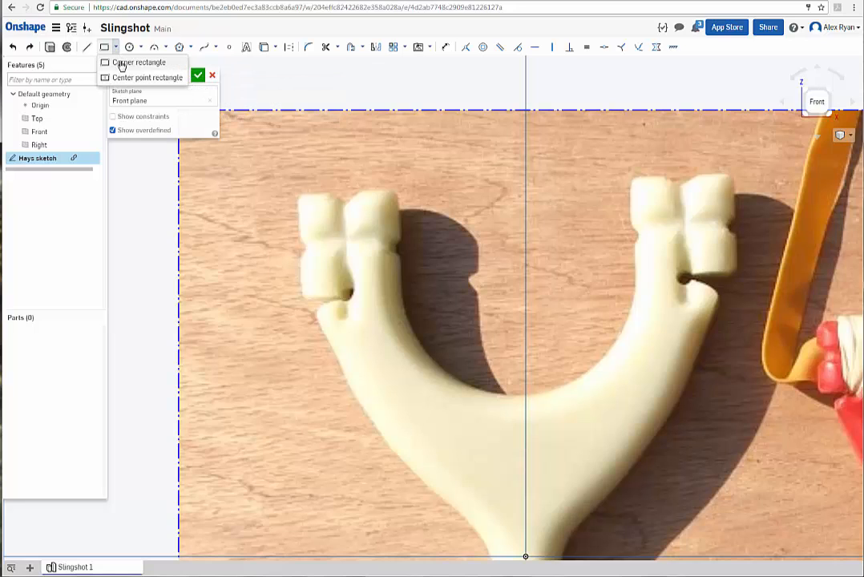
click(121, 64)
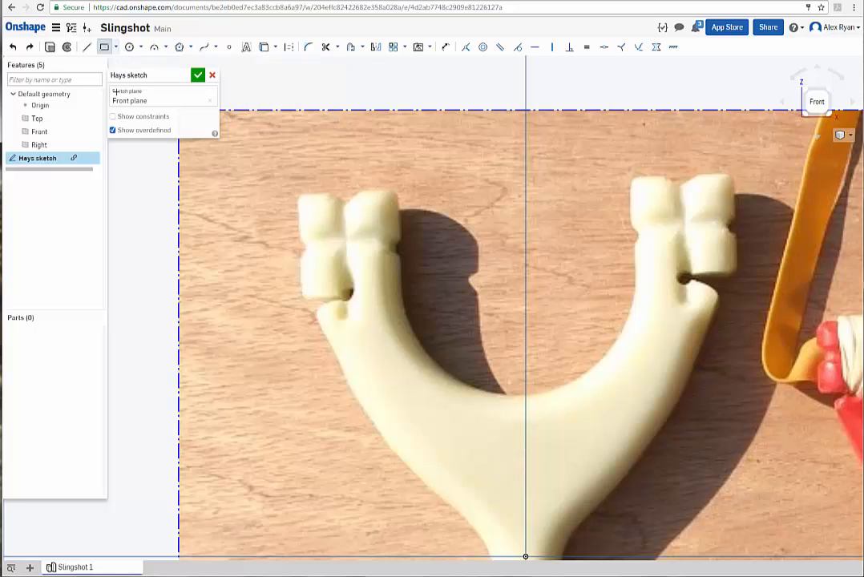
click(298, 194)
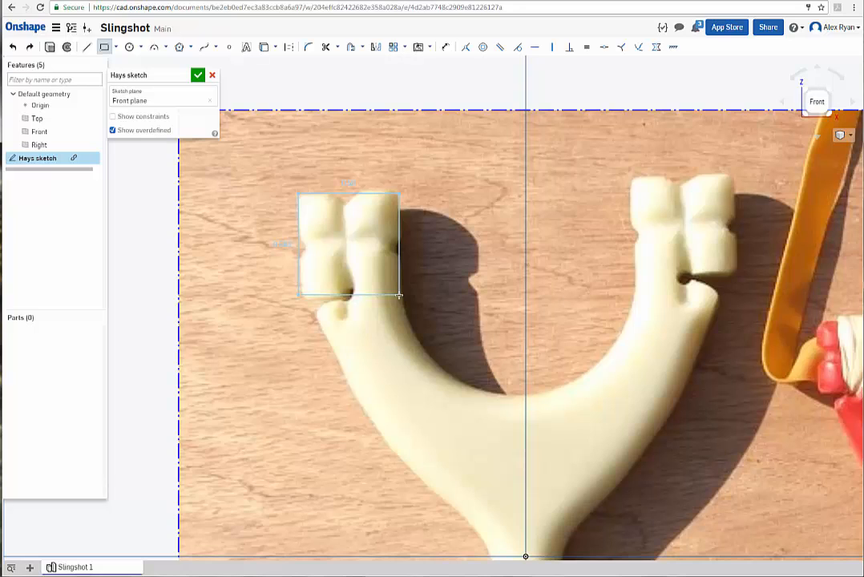
click(399, 298)
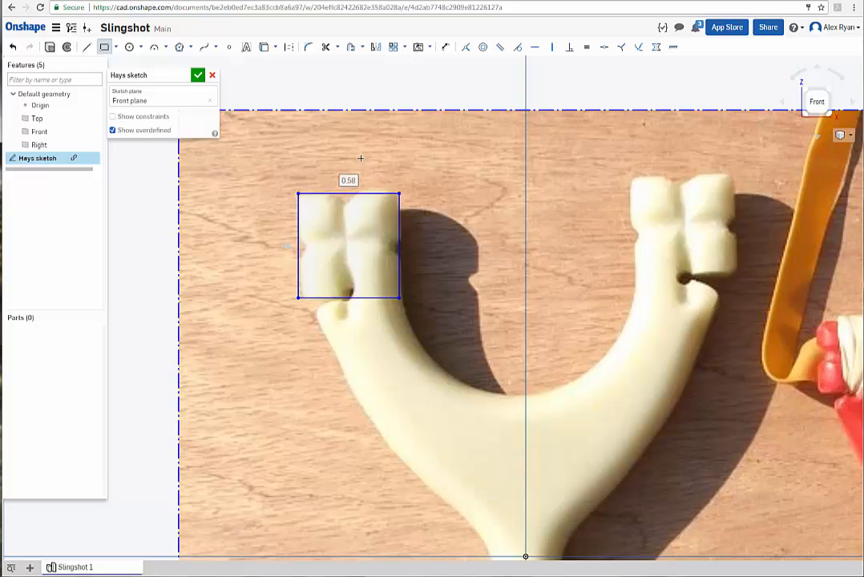
click(105, 48)
scroll(343, 236, up, 2)
scroll(369, 240, up, 2)
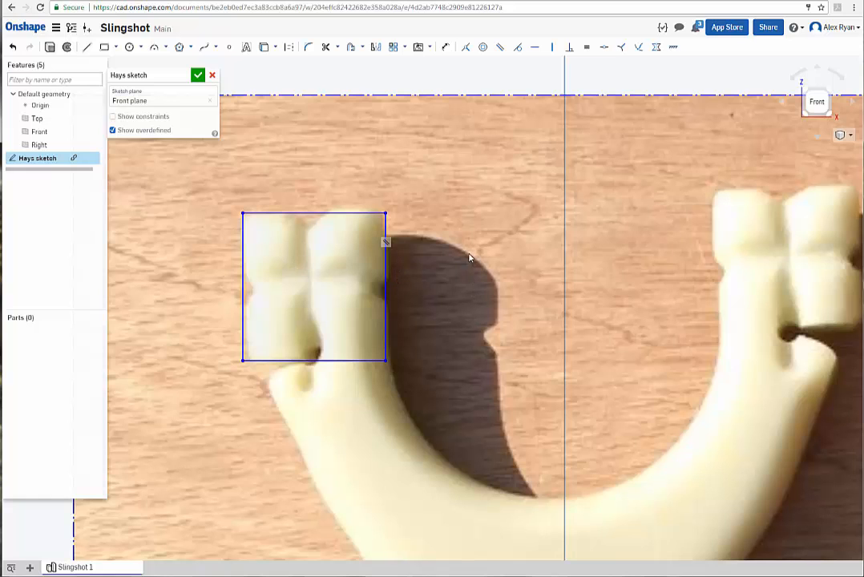
Dimension the width of the rectangle around the cream slingshot's left fork tip and set it to 1 in.
scroll(471, 254, down, 2)
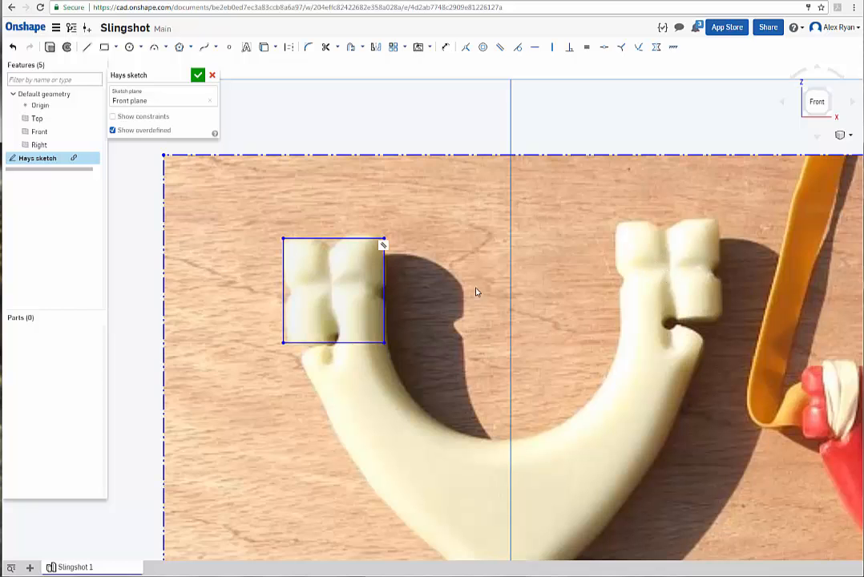
scroll(348, 275, up, 2)
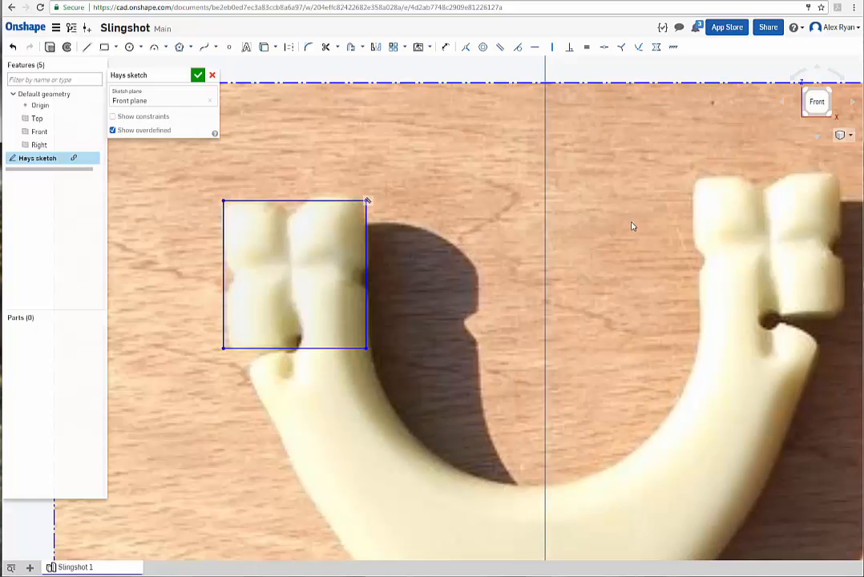
scroll(458, 305, down, 1)
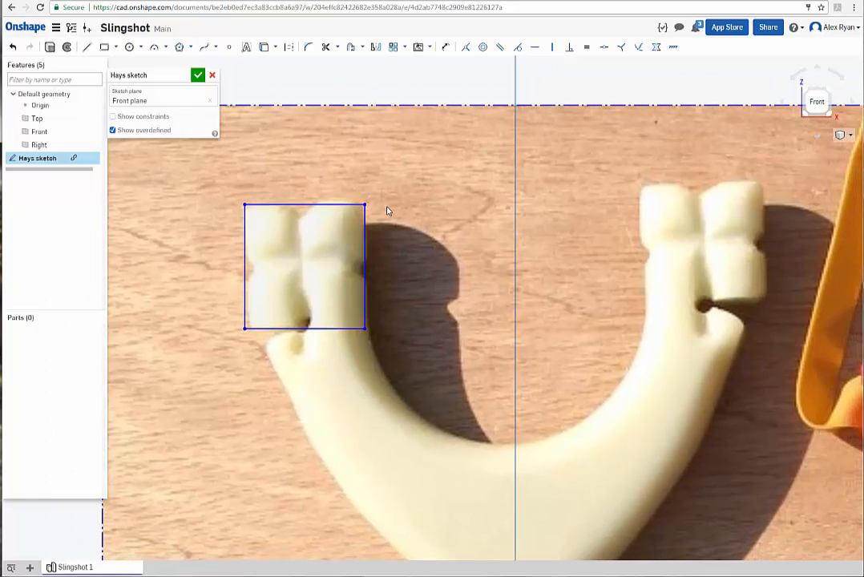
click(446, 47)
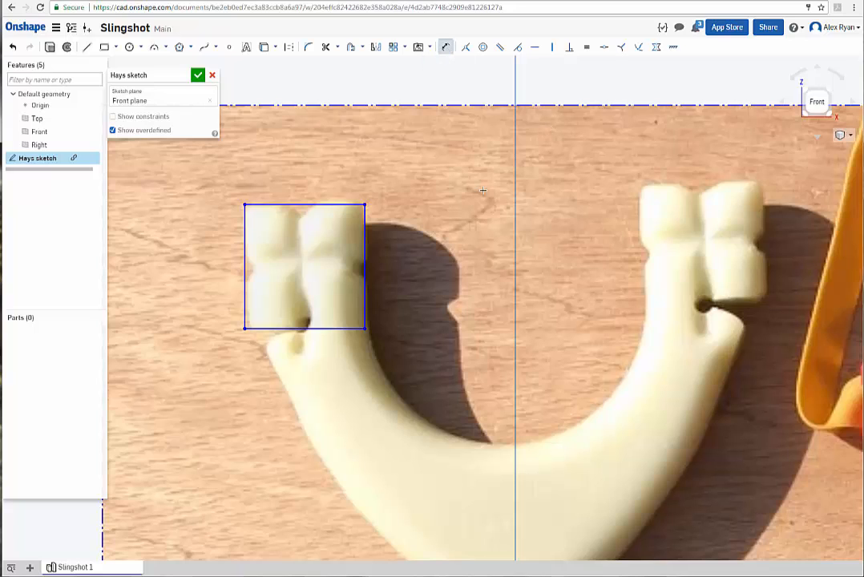
click(305, 203)
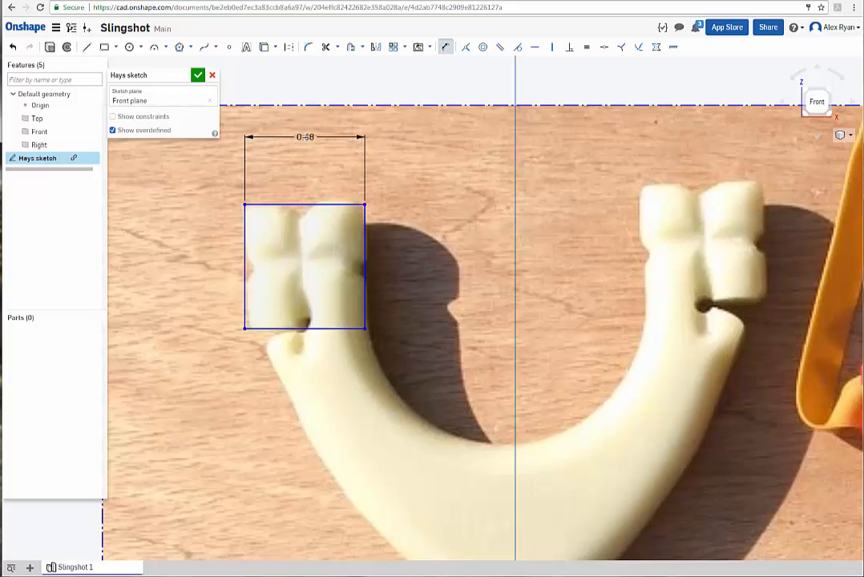
click(305, 137)
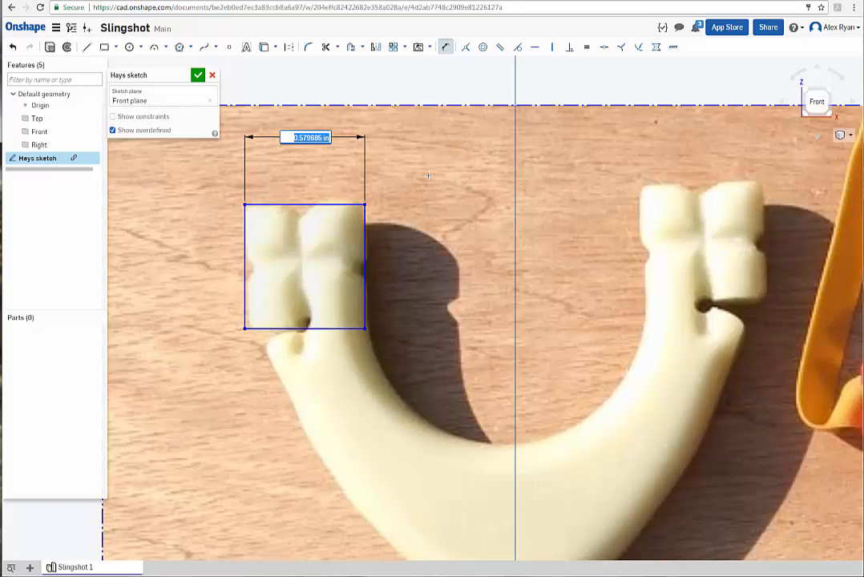
text(1)
key(Return)
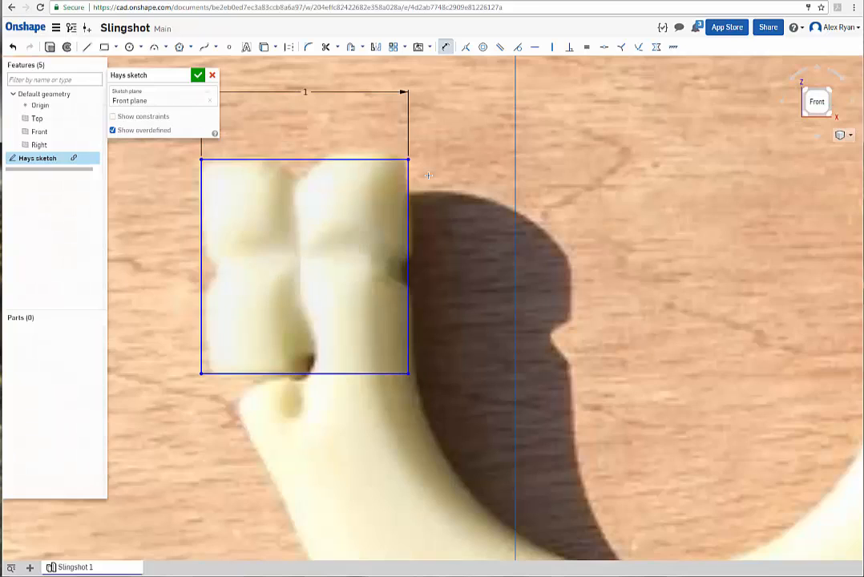
Examine the reference image's scale and the cream slingshot's position relative to the origin and the 1 in rectangle.
scroll(428, 175, down, 8)
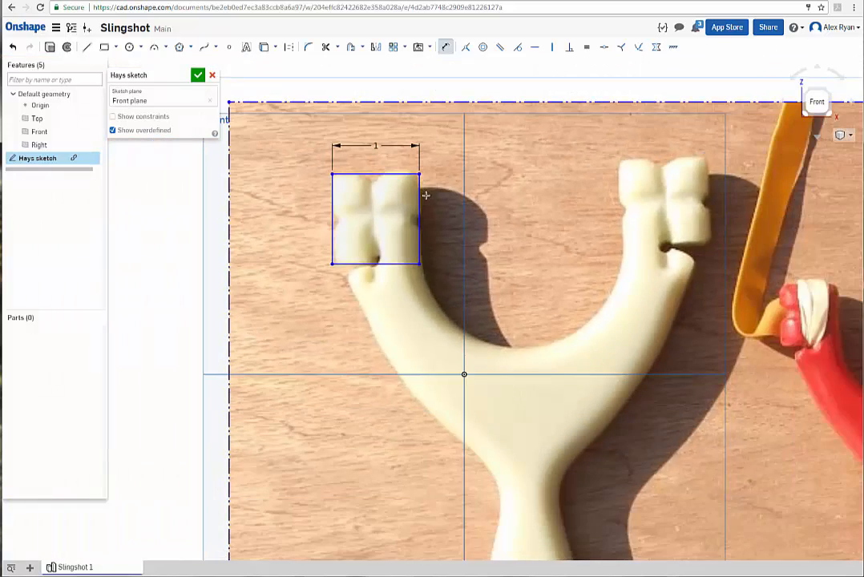
scroll(457, 234, down, 2)
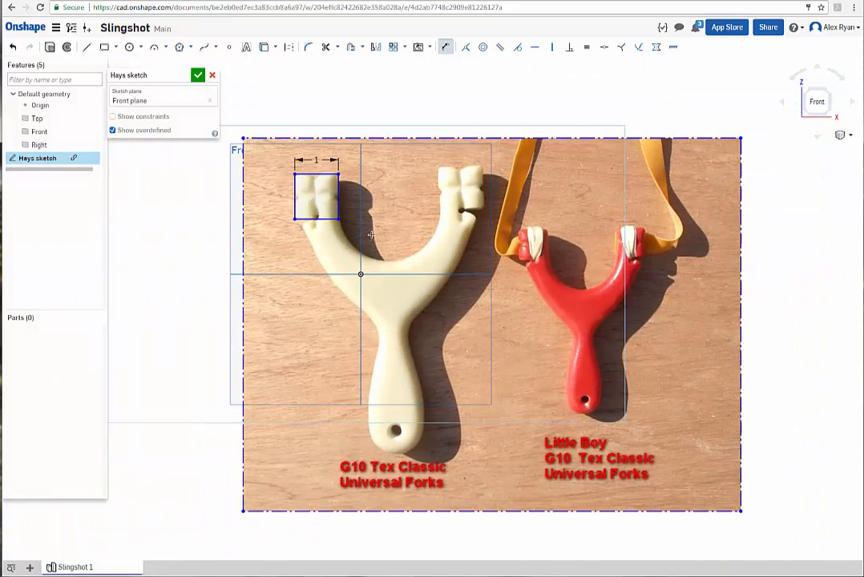
scroll(390, 275, up, 5)
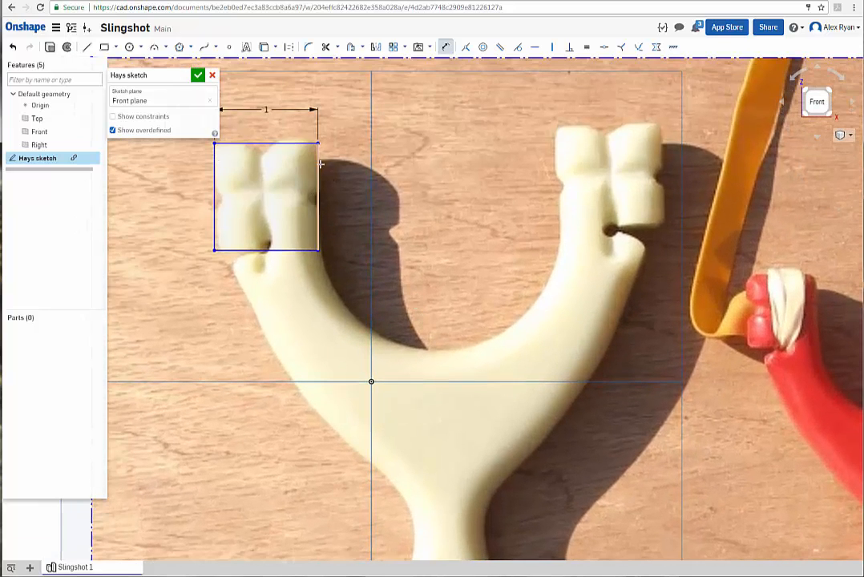
scroll(441, 260, down, 2)
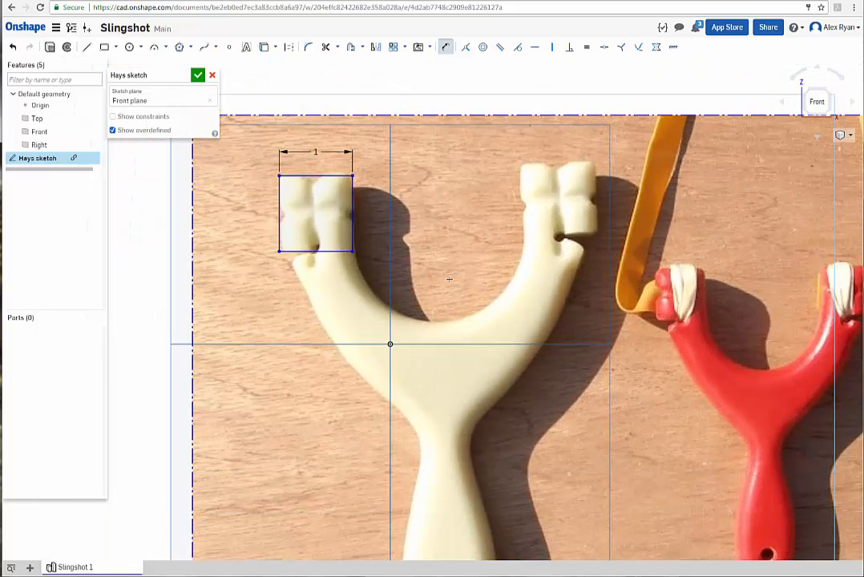
scroll(453, 283, down, 1)
middle_drag(497, 333, 441, 283)
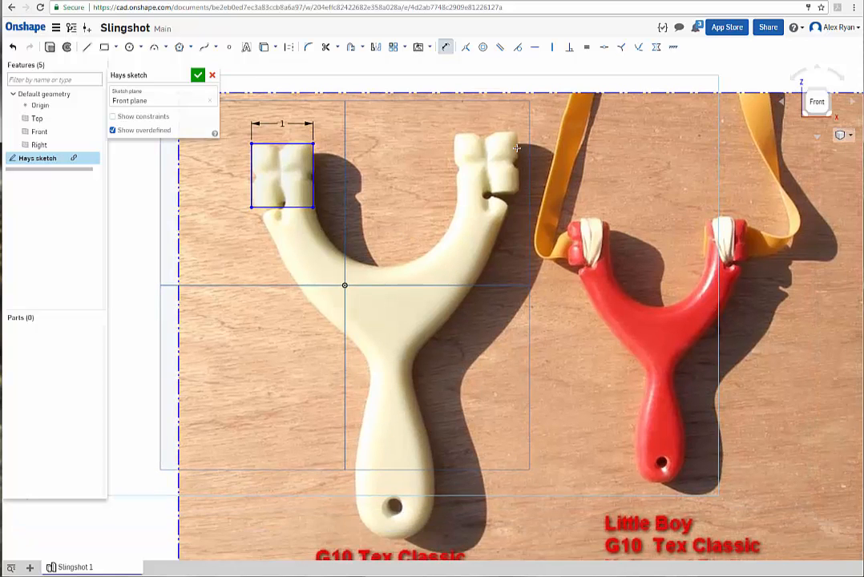
scroll(410, 219, down, 1)
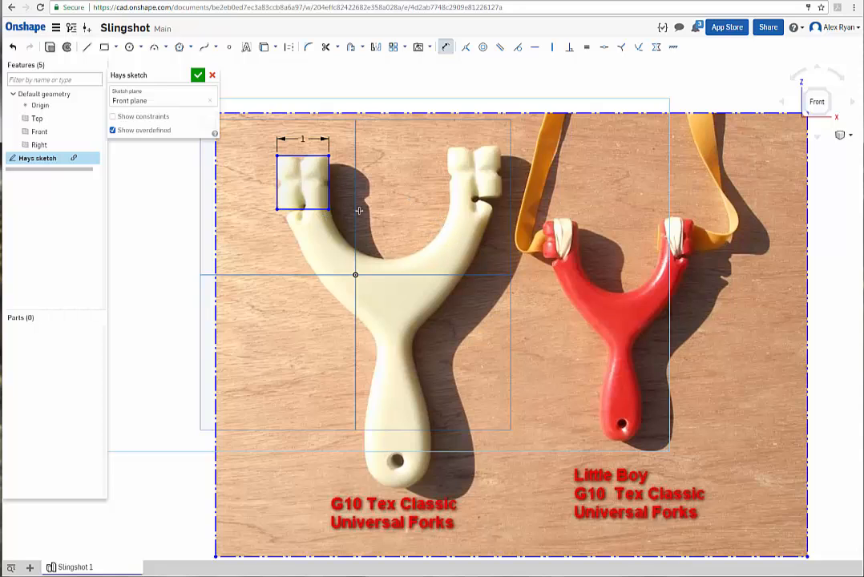
scroll(401, 213, up, 5)
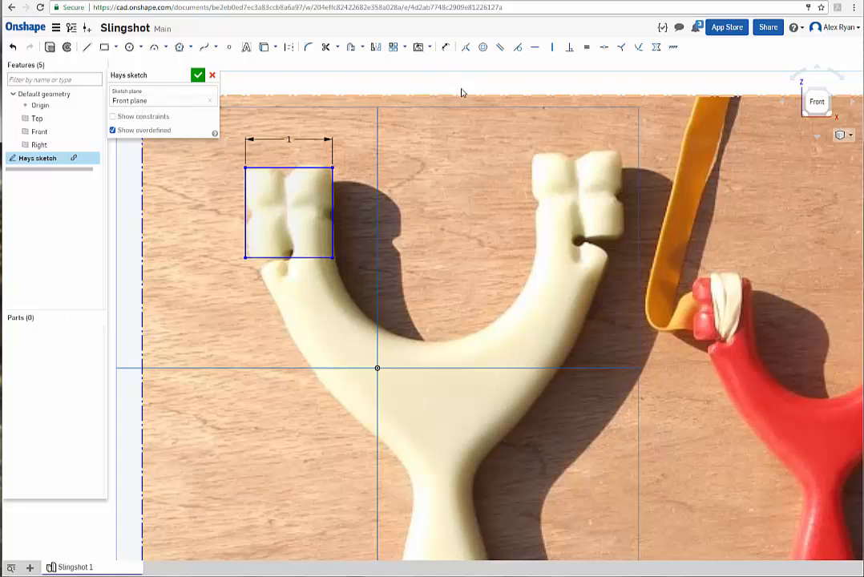
scroll(404, 220, down, 2)
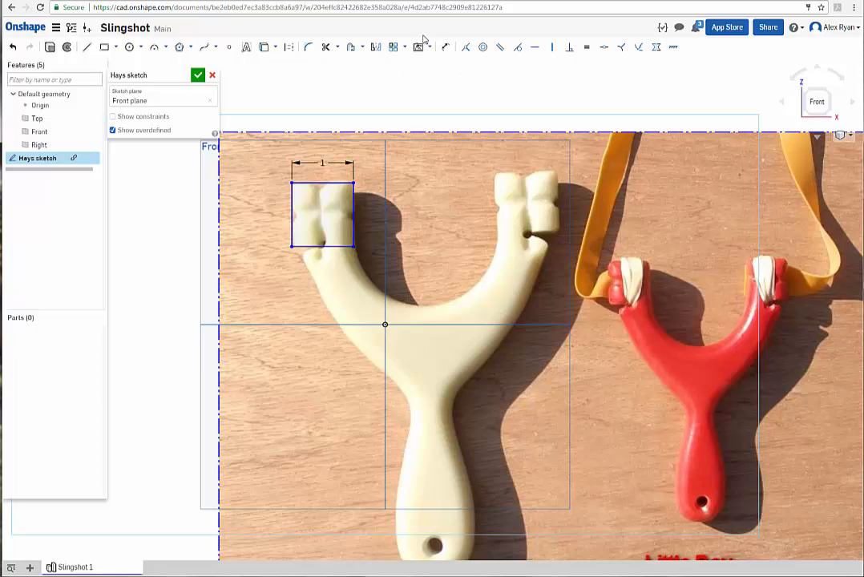
Move the reference image so the cream slingshot is centred on the origin and vertical Right plane, and accept Hays sketch.
middle_drag(450, 257, 414, 276)
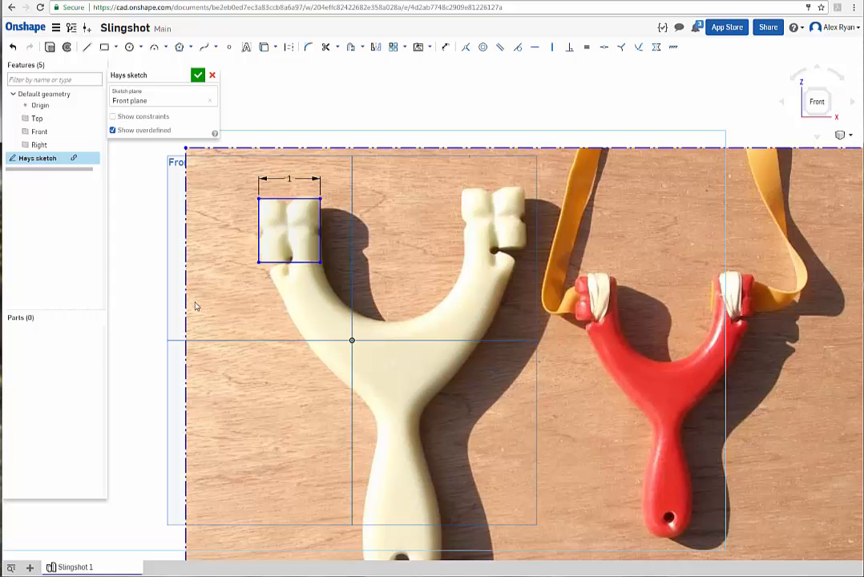
scroll(426, 317, down, 1)
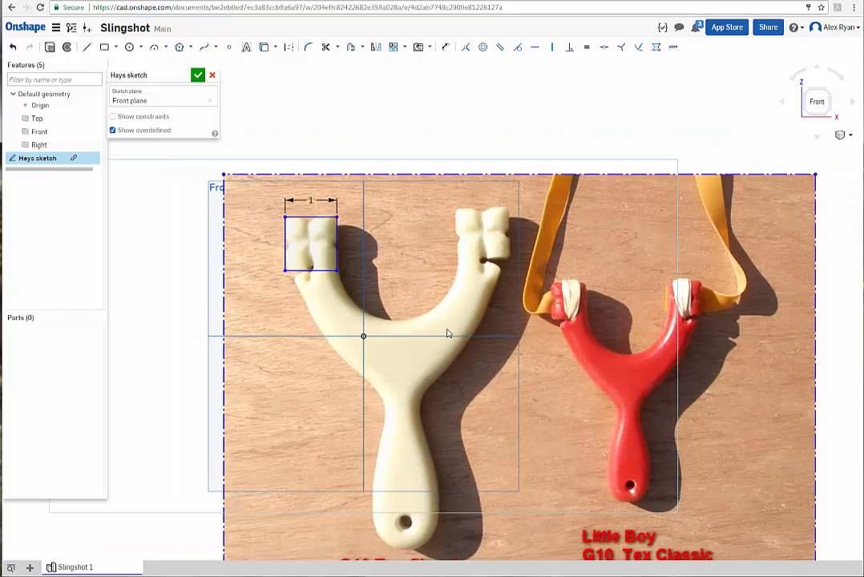
mouse_move(468, 321)
mouse_down()
mouse_move(428, 303)
mouse_move(430, 292)
mouse_up()
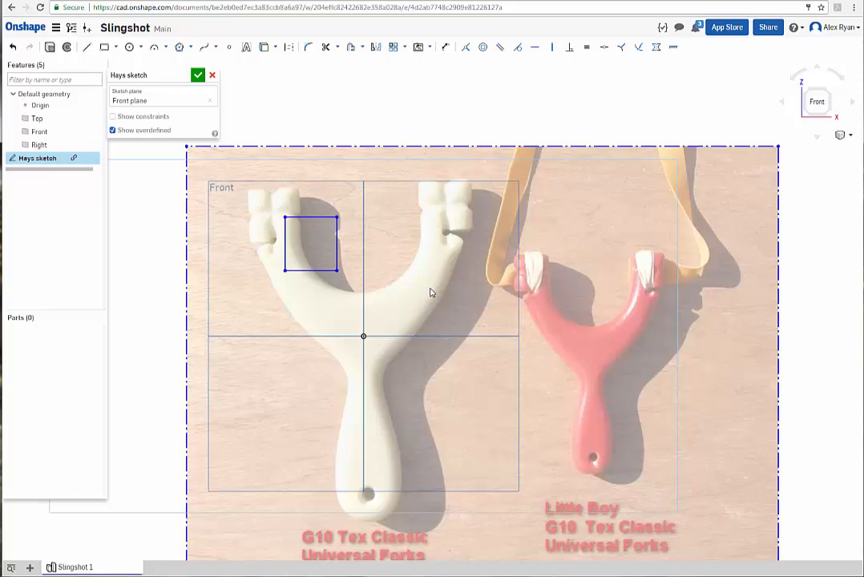
scroll(438, 326, down, 2)
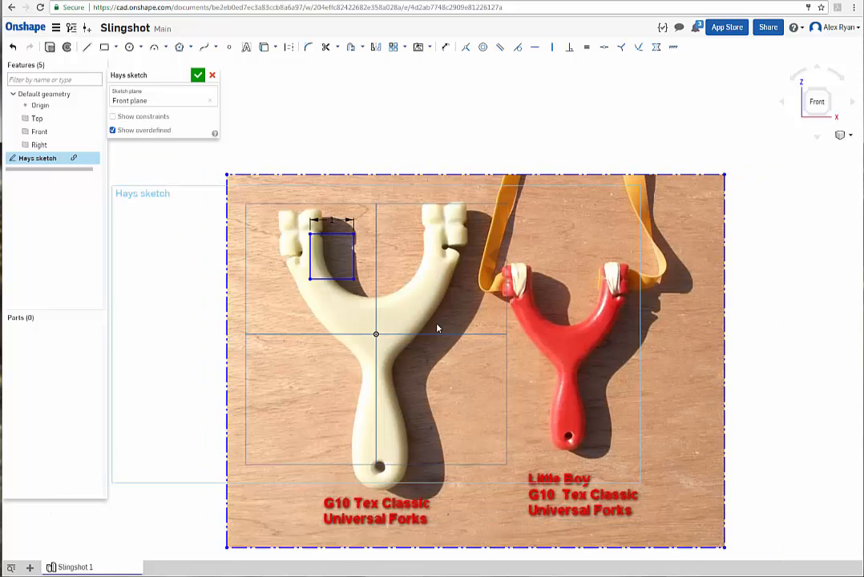
scroll(437, 325, down, 1)
middle_drag(498, 354, 453, 326)
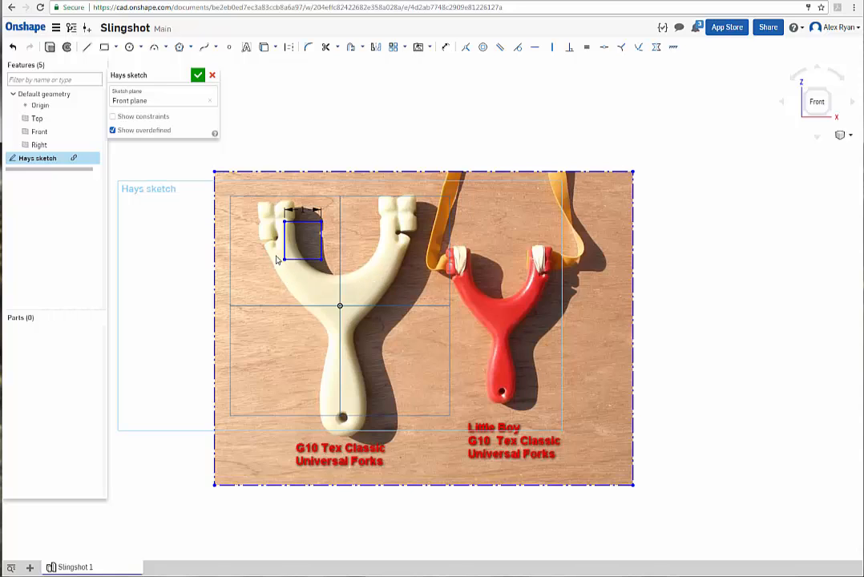
click(197, 76)
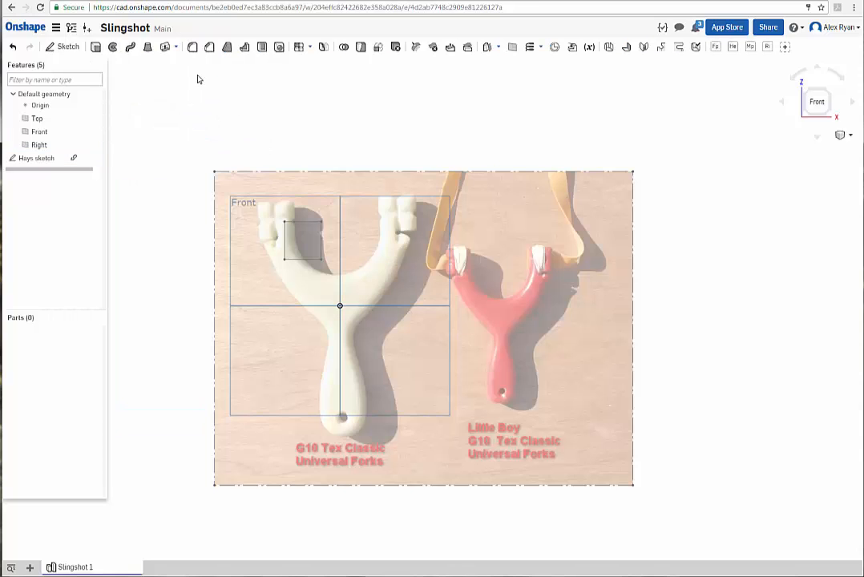
Start a new sketch on the Front plane and view it nearly face-on.
scroll(200, 275, down, 5)
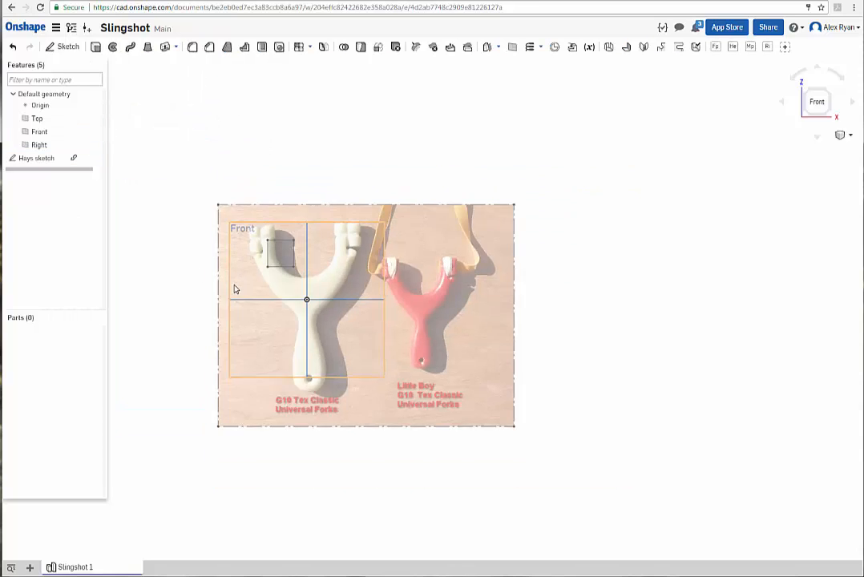
mouse_move(225, 277)
right_down()
mouse_move(248, 290)
mouse_move(241, 277)
mouse_move(249, 269)
mouse_move(233, 258)
mouse_move(222, 269)
mouse_move(221, 259)
right_up()
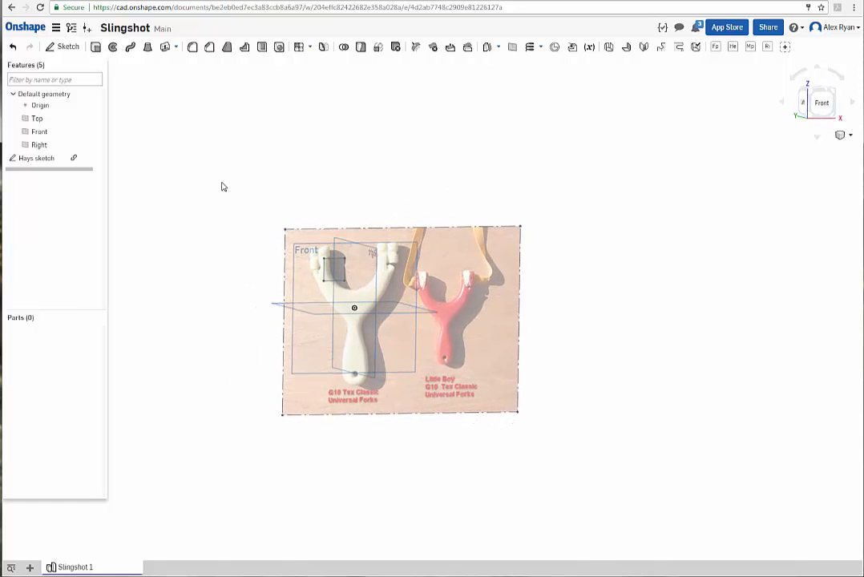
click(64, 47)
scroll(293, 252, up, 5)
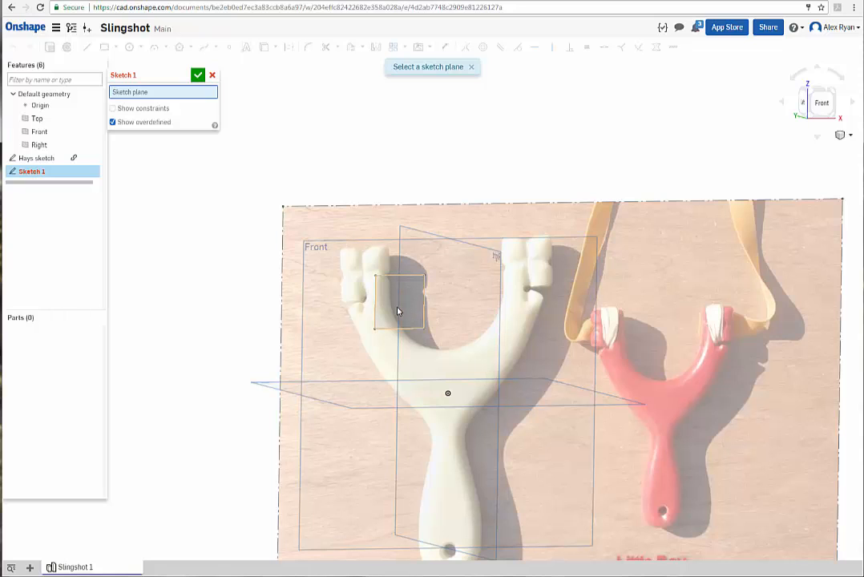
click(348, 249)
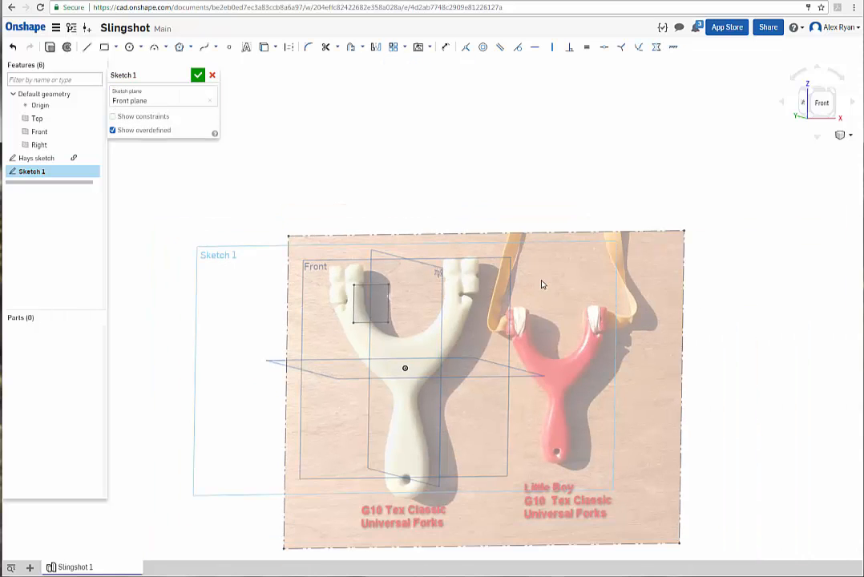
mouse_move(542, 280)
right_down()
mouse_move(530, 364)
mouse_move(540, 303)
mouse_move(565, 281)
mouse_move(616, 283)
mouse_move(550, 293)
mouse_move(574, 266)
mouse_move(541, 288)
mouse_move(553, 282)
mouse_move(565, 357)
mouse_move(573, 345)
mouse_move(553, 295)
mouse_move(575, 274)
mouse_move(553, 276)
mouse_move(550, 293)
mouse_move(544, 282)
right_up()
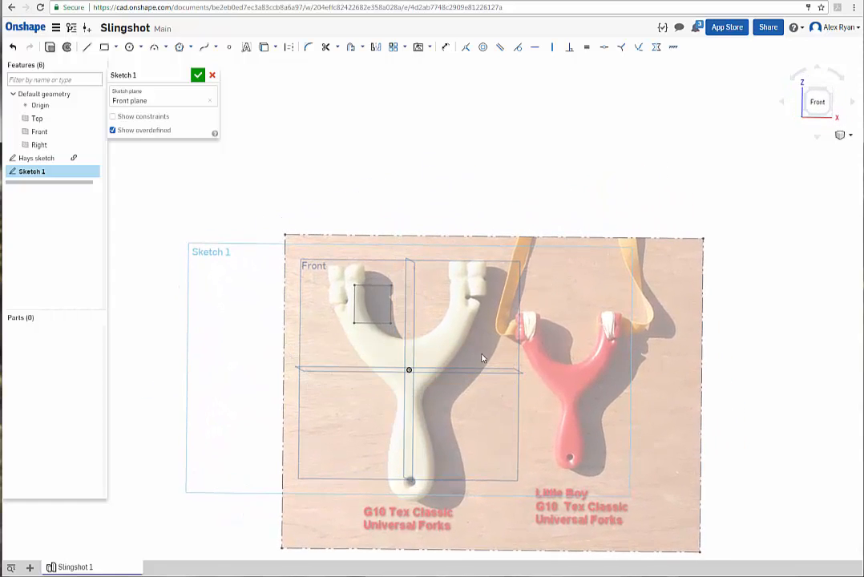
Check that the reference image's upper border can be selected from within the new sketch, clearing the selection each time.
scroll(482, 358, down, 4)
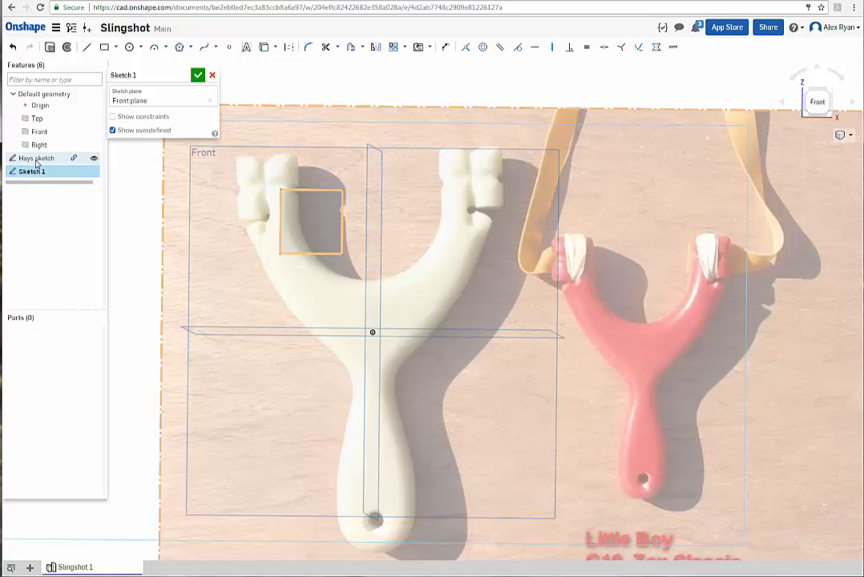
click(517, 107)
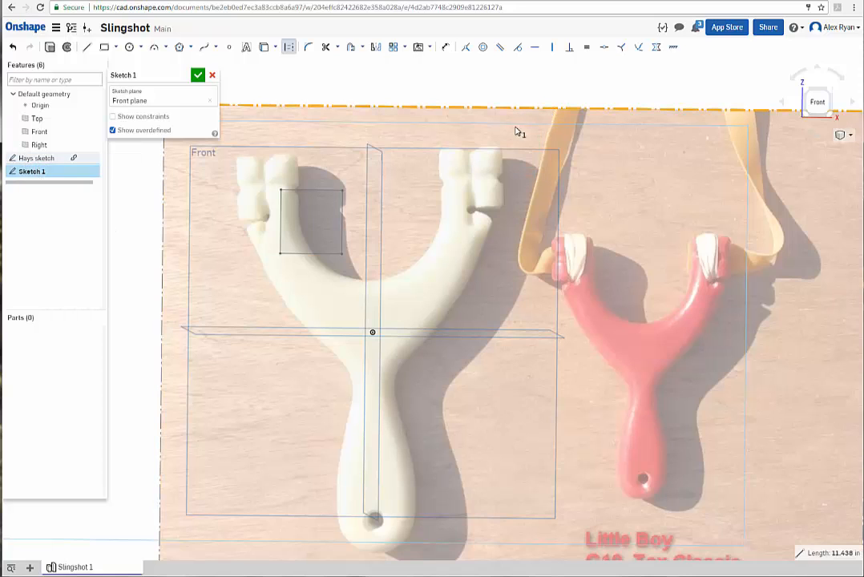
click(506, 86)
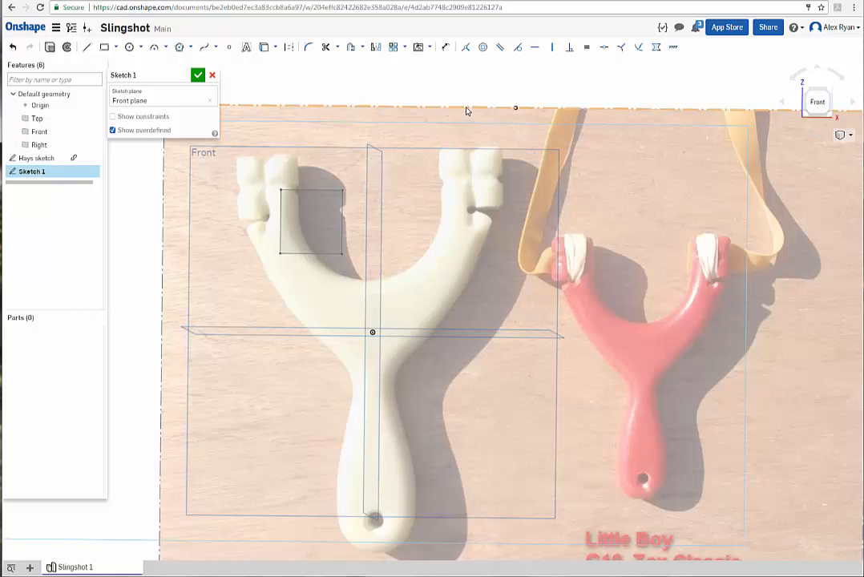
click(466, 109)
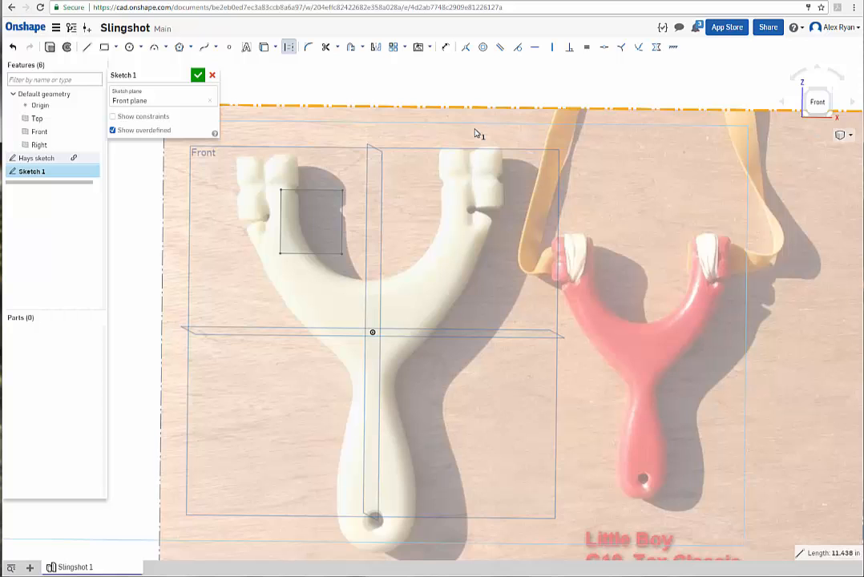
click(502, 83)
scroll(538, 227, down, 2)
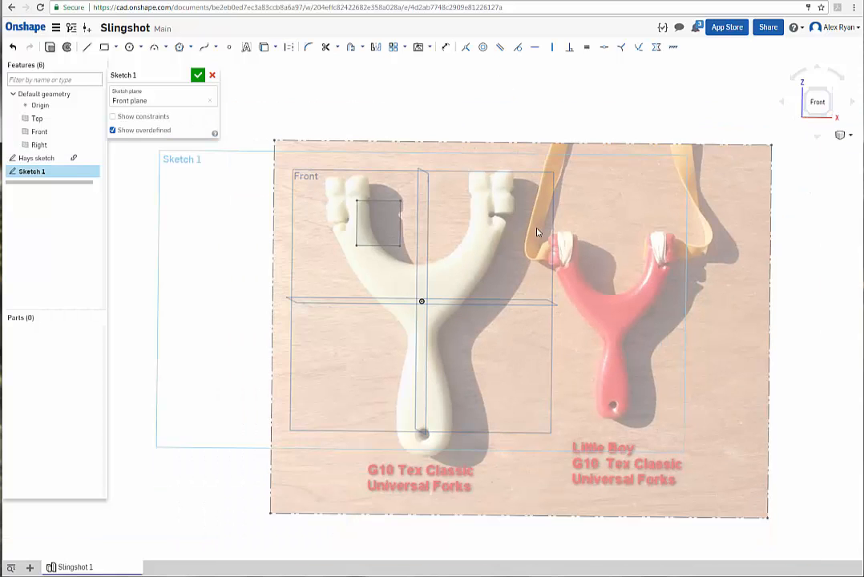
Rename the new sketch to sss2, accept it and reopen it for editing.
middle_drag(509, 310, 463, 298)
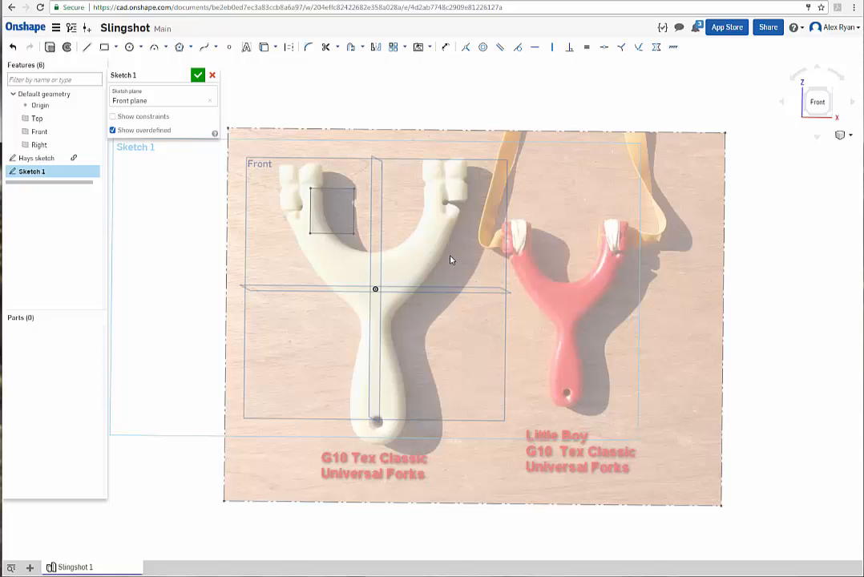
click(183, 77)
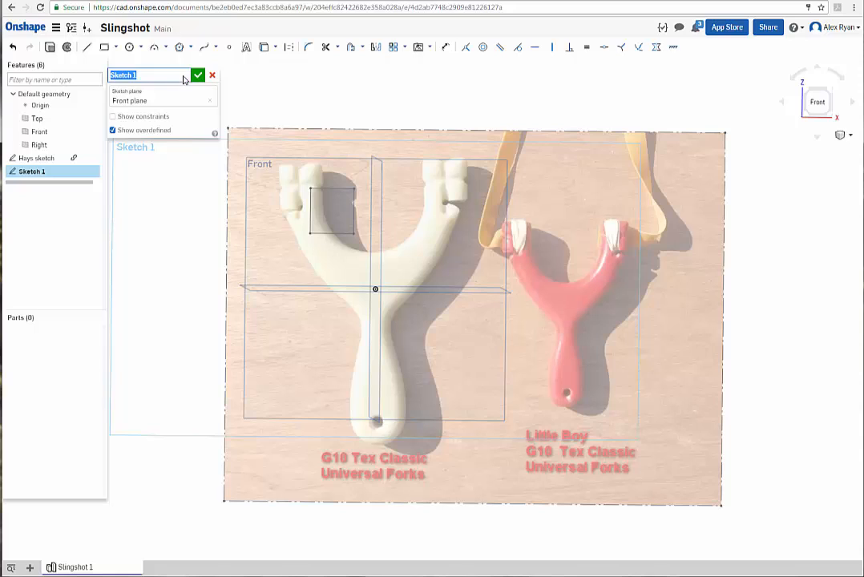
text(sss2)
click(198, 77)
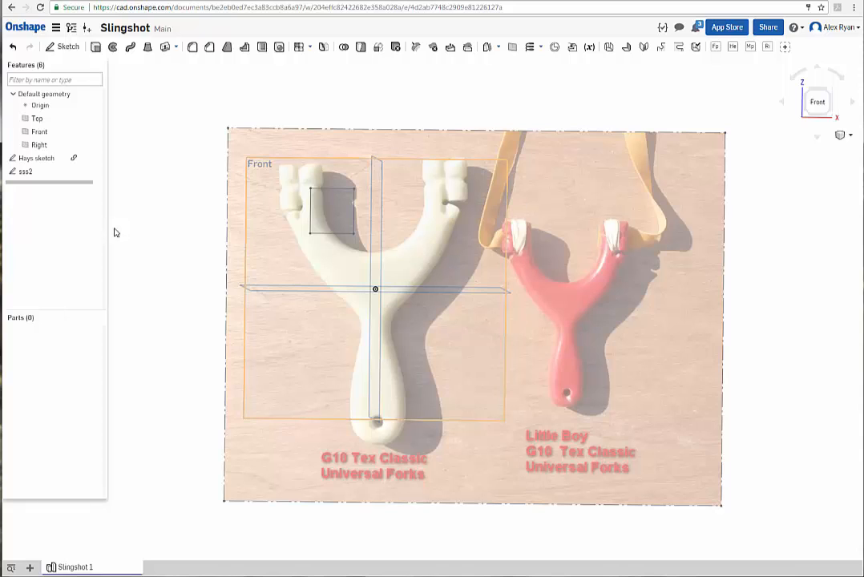
double_click(25, 171)
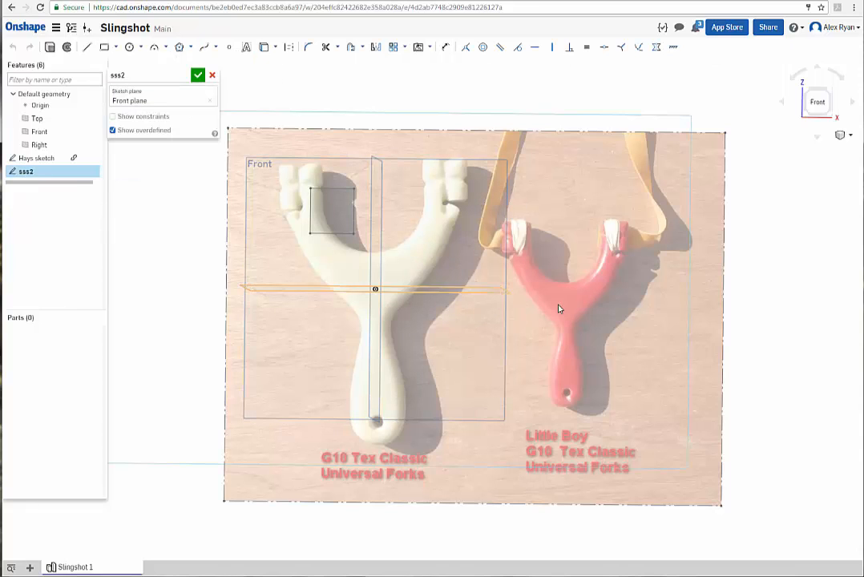
View the sss2 sketch plane face-on and bring the cream slingshot closer.
right_click(445, 227)
click(489, 348)
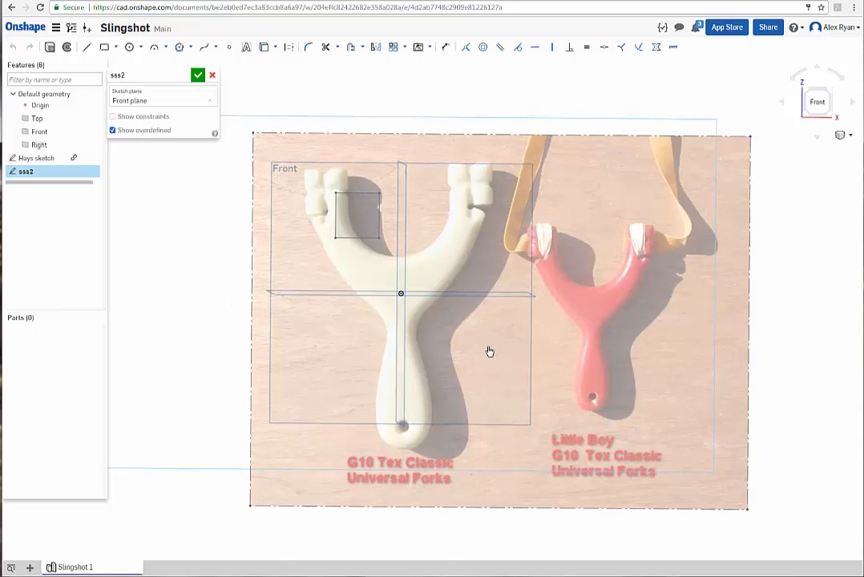
scroll(451, 303, up, 3)
scroll(451, 303, up, 2)
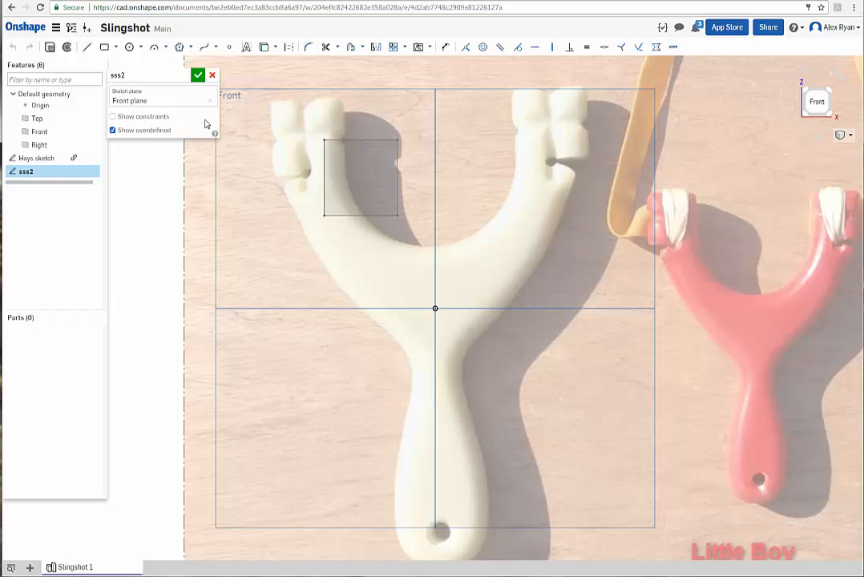
Delete the small square over the inner fork from Hays sketch, accept it and reopen sss2 for editing.
click(198, 74)
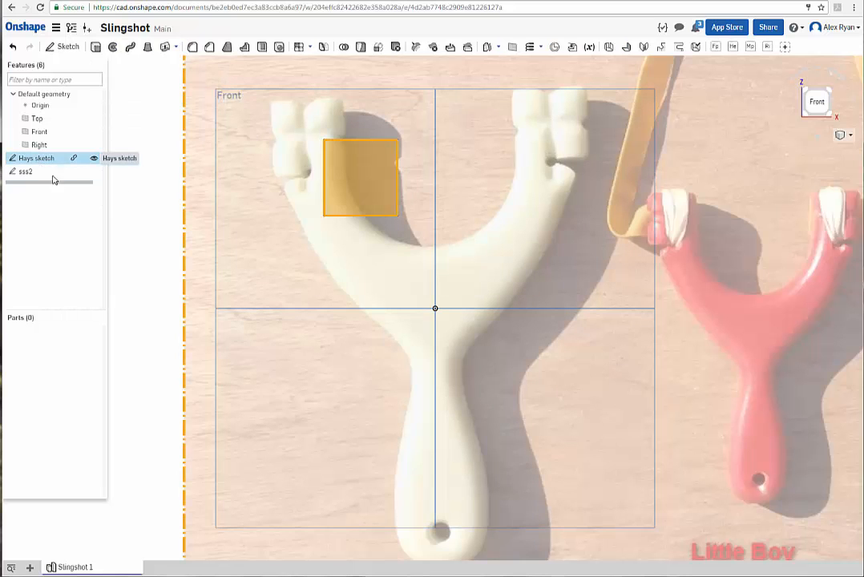
double_click(39, 160)
mouse_move(149, 194)
mouse_down()
mouse_move(440, 268)
mouse_move(453, 300)
mouse_up()
key(Delete)
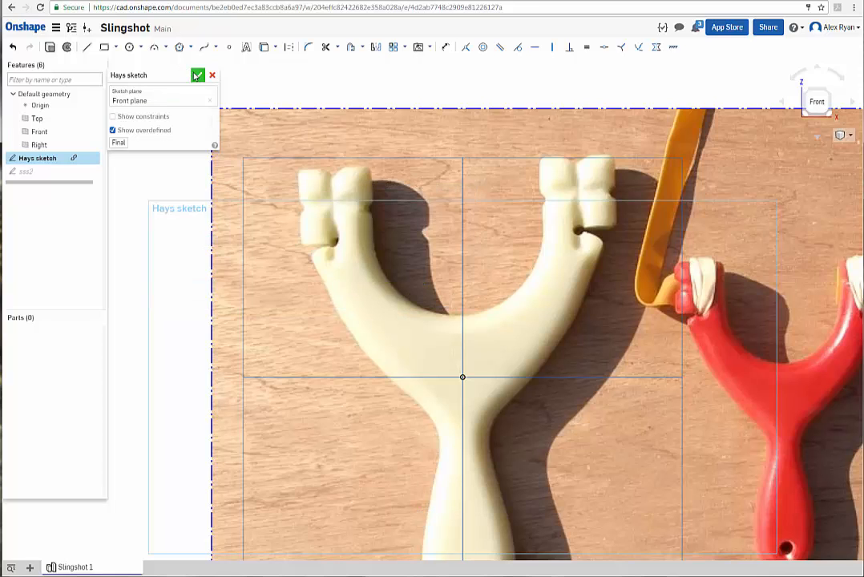
click(198, 74)
click(29, 173)
double_click(28, 174)
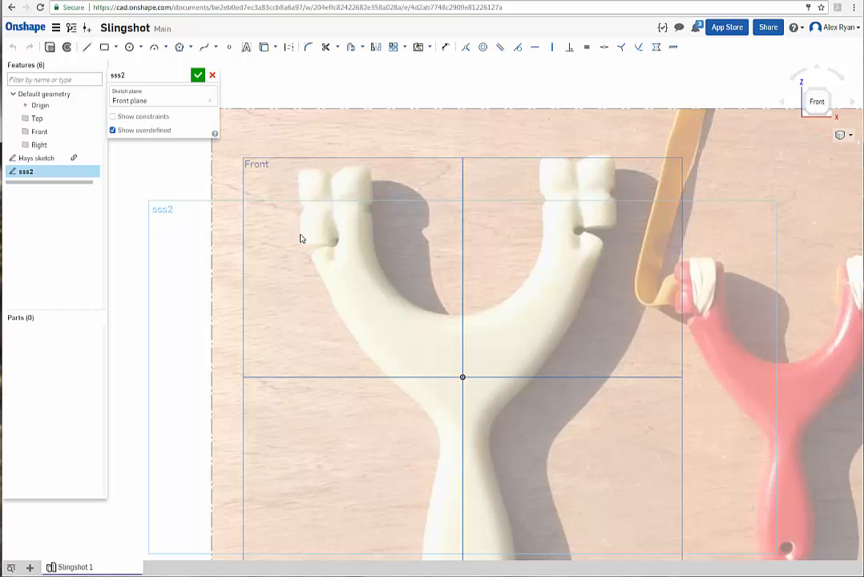
scroll(457, 237, down, 3)
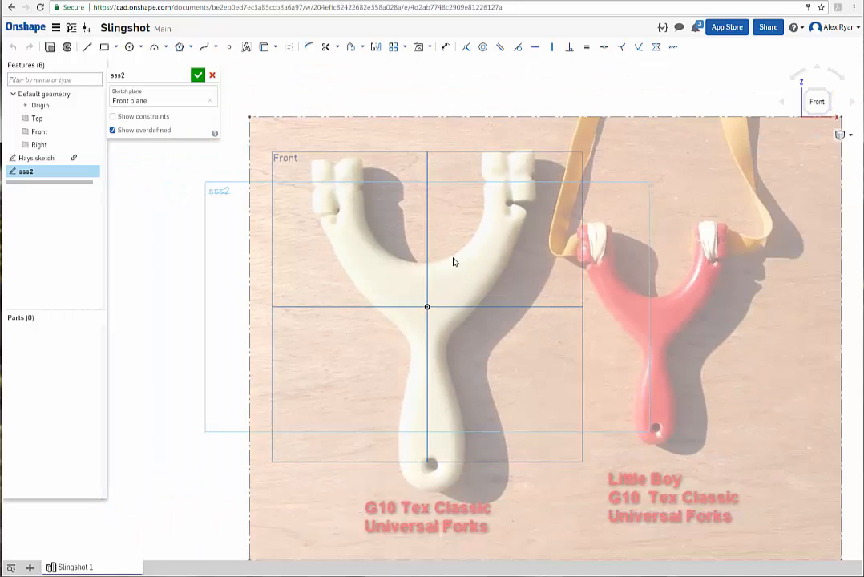
middle_drag(438, 263, 446, 268)
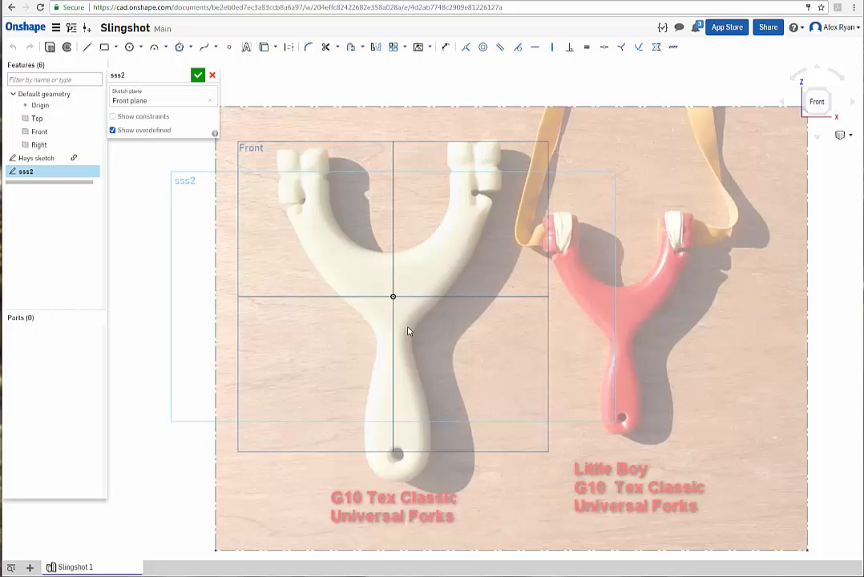
scroll(412, 328, up, 2)
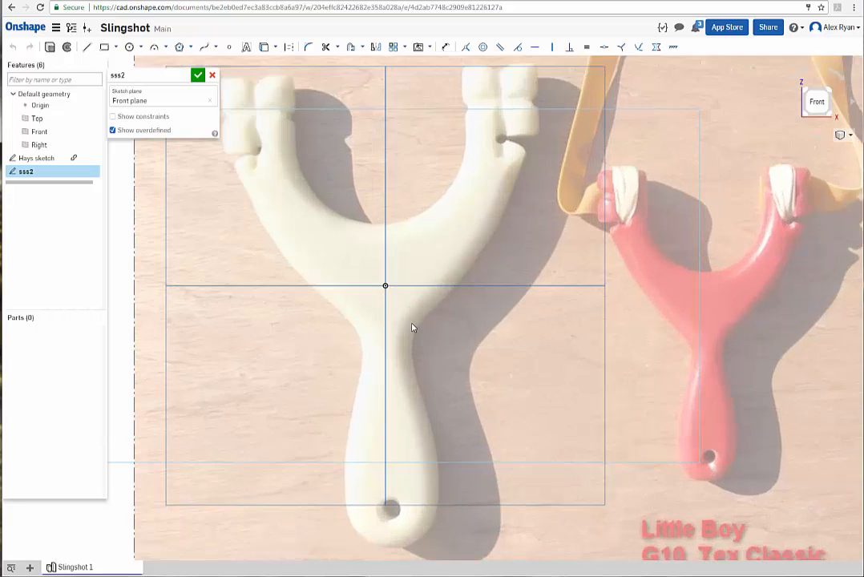
scroll(413, 328, down, 2)
mouse_move(437, 327)
middle_down()
mouse_move(443, 320)
mouse_move(446, 345)
mouse_move(436, 355)
middle_up()
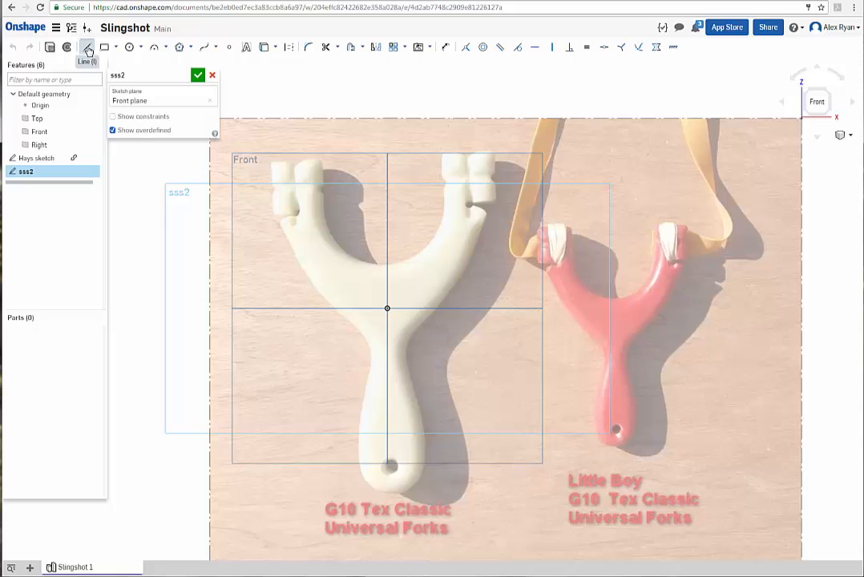
Start the Line tool and examine how it snaps to the origin at different magnifications.
click(88, 49)
scroll(437, 343, up, 2)
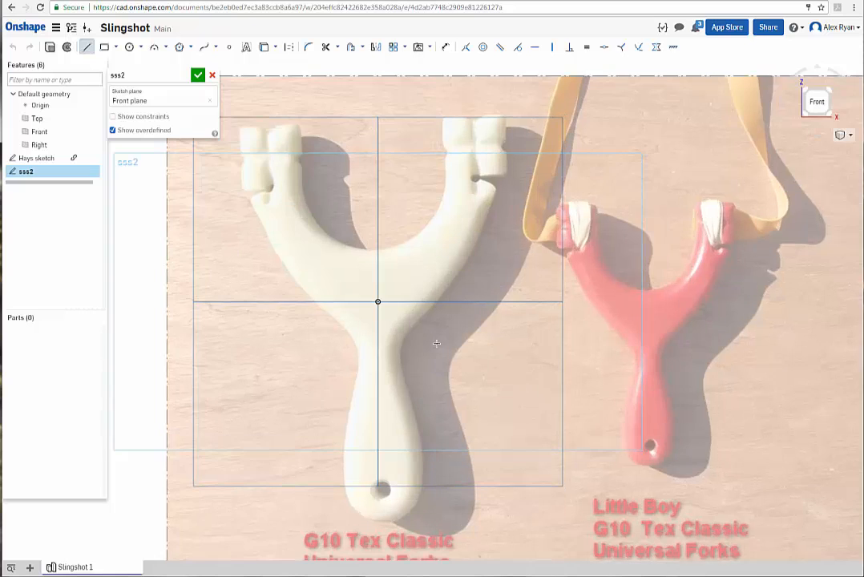
scroll(438, 345, down, 3)
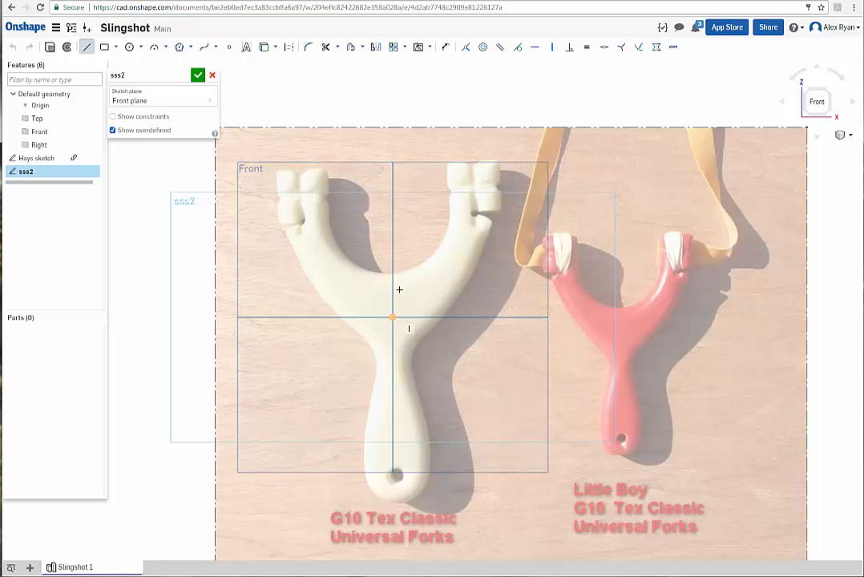
scroll(405, 332, up, 5)
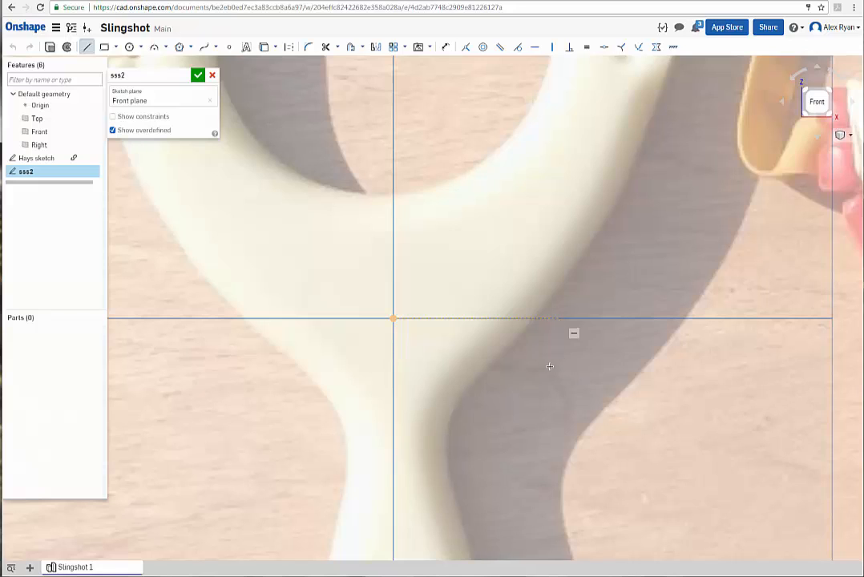
click(394, 319)
scroll(408, 333, up, 3)
scroll(394, 320, up, 5)
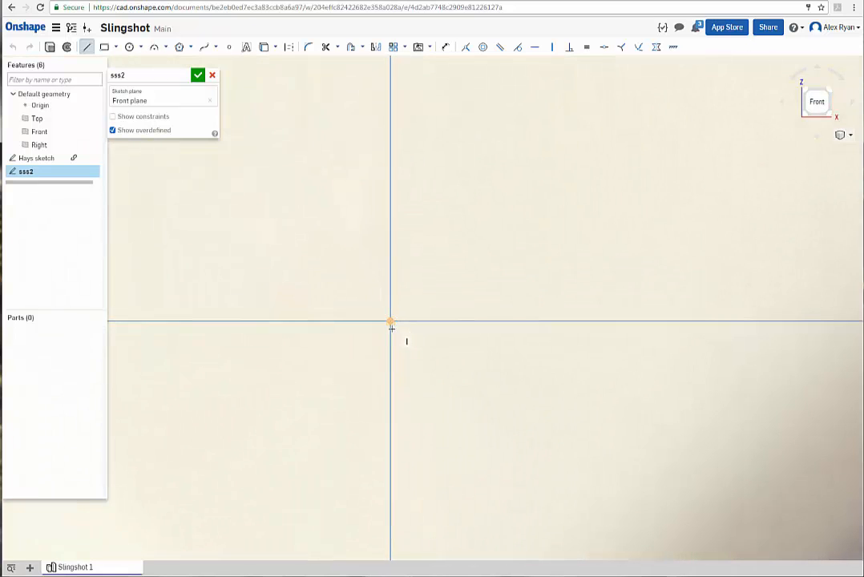
scroll(391, 322, down, 4)
scroll(407, 337, down, 3)
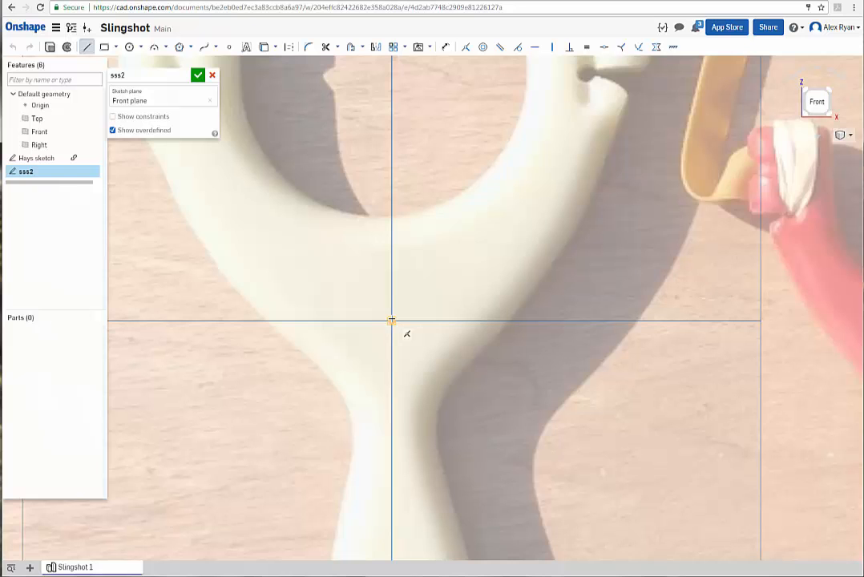
scroll(404, 334, down, 5)
middle_drag(480, 289, 439, 317)
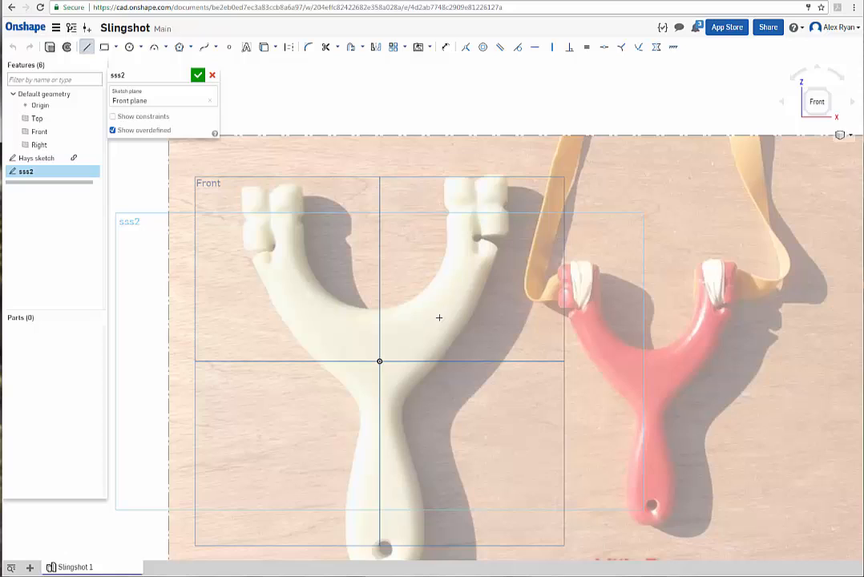
Sketch a chain of five connected lines from the origin across both forks, starting with segments about 1.8 in and 2.3 in long.
click(379, 361)
click(299, 284)
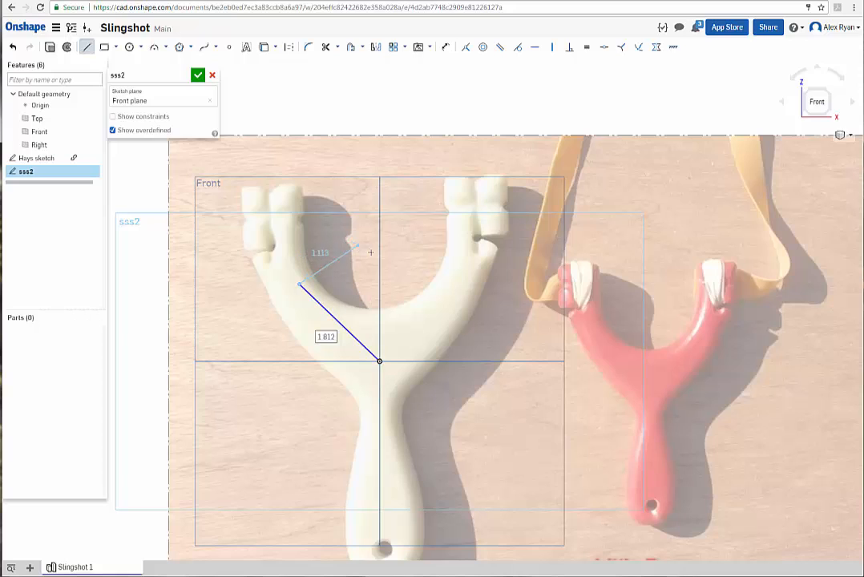
click(431, 232)
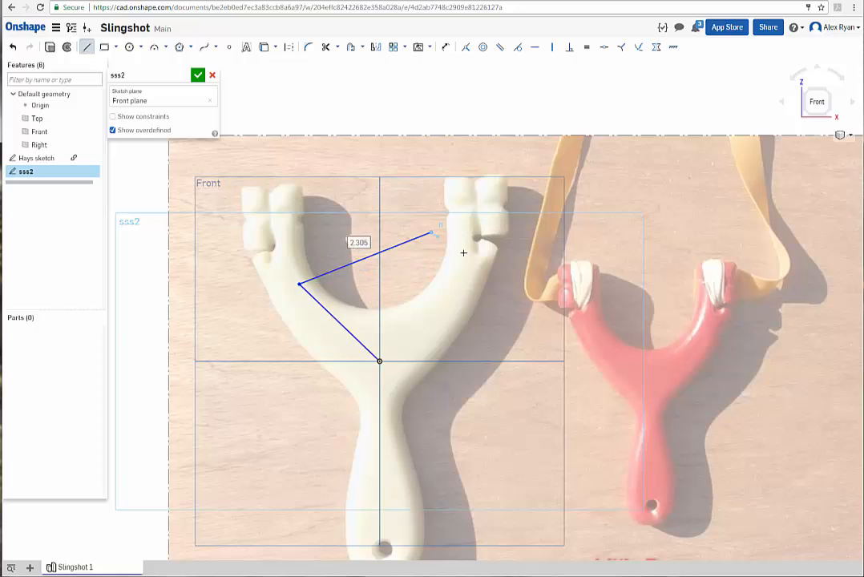
click(506, 279)
click(477, 318)
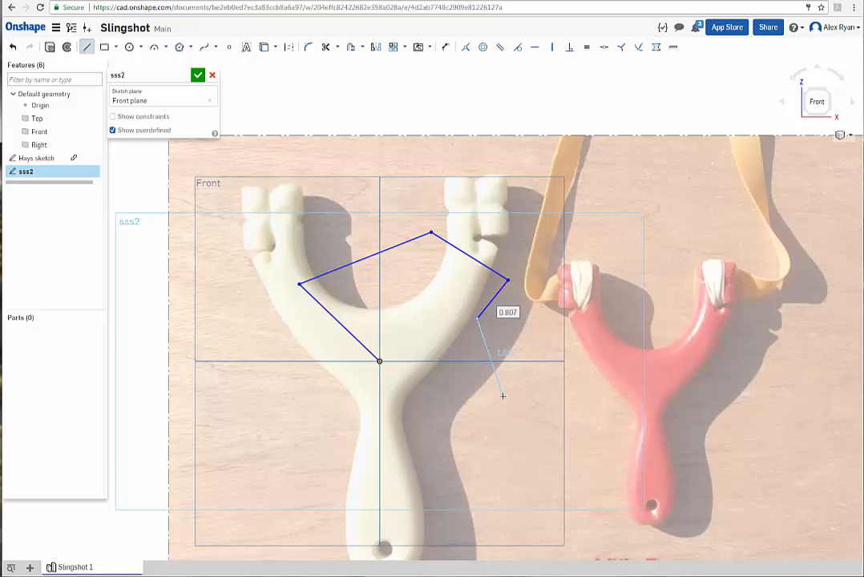
click(502, 396)
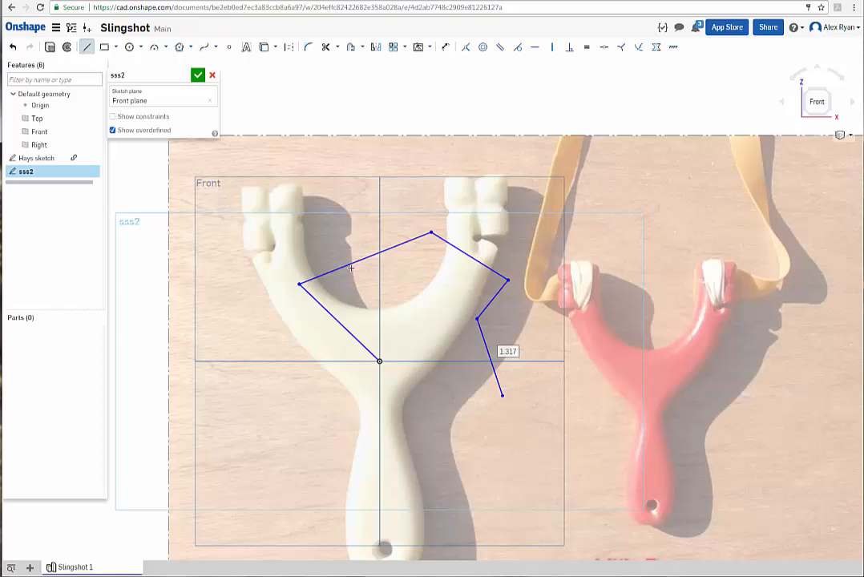
Leave the Line tool and delete the whole chain of five lines from sss2.
key(Escape)
mouse_move(251, 198)
mouse_down()
mouse_move(473, 346)
mouse_move(535, 417)
mouse_up()
key(Delete)
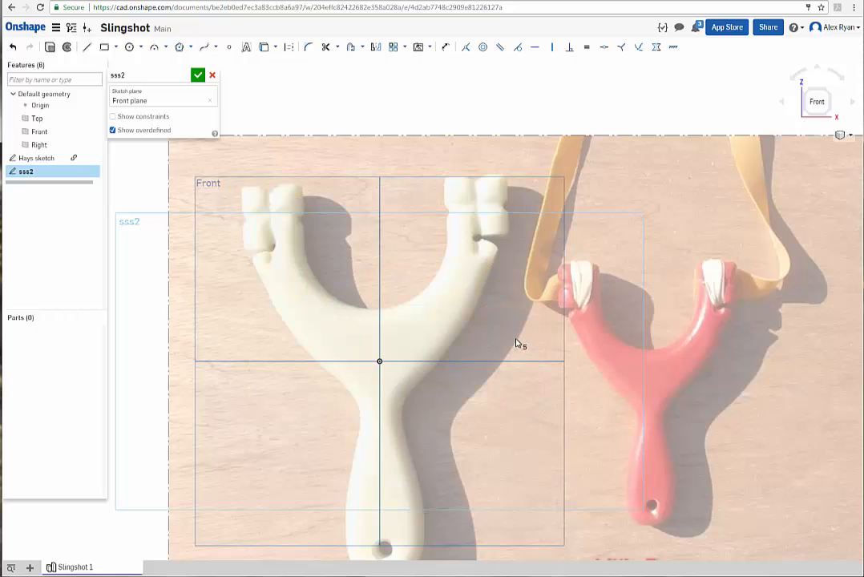
Draw a vertical line straight up from the origin between the forks and set its length to 3 in.
scroll(380, 361, up, 5)
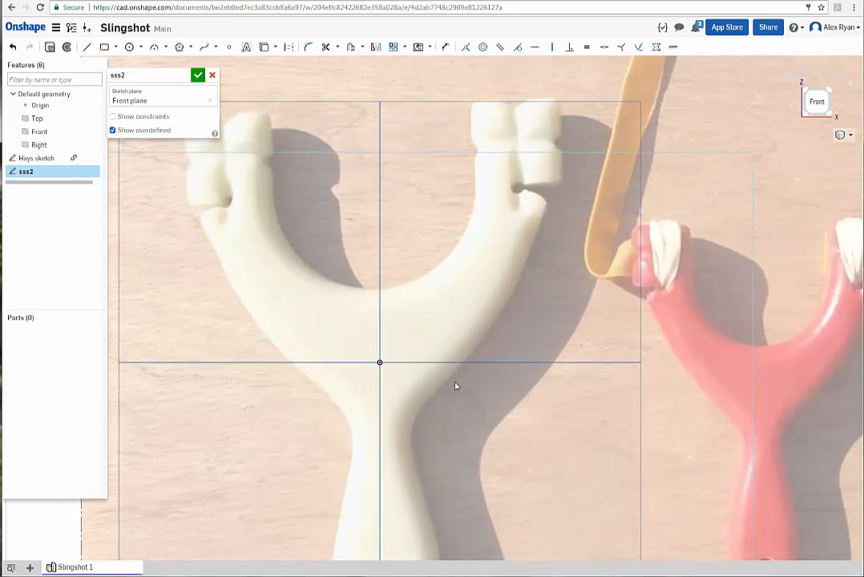
click(87, 47)
scroll(396, 377, up, 3)
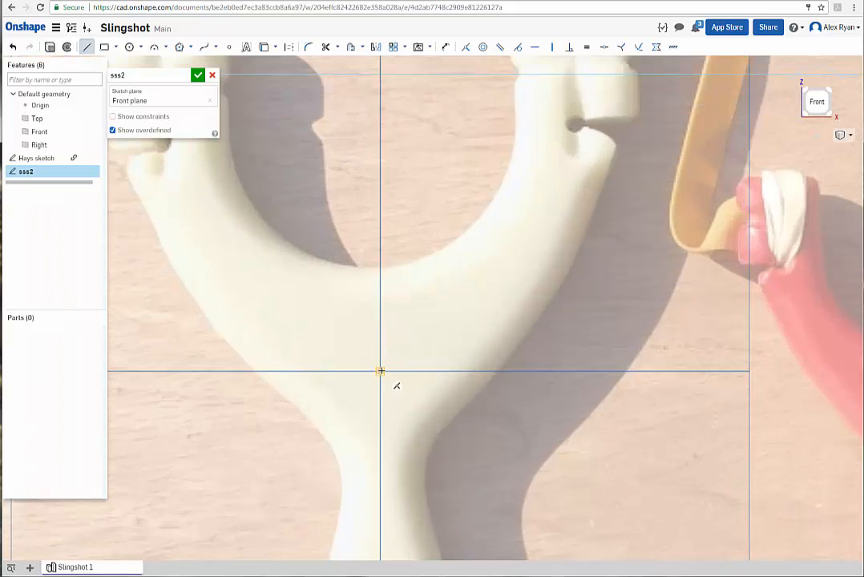
scroll(446, 380, down, 3)
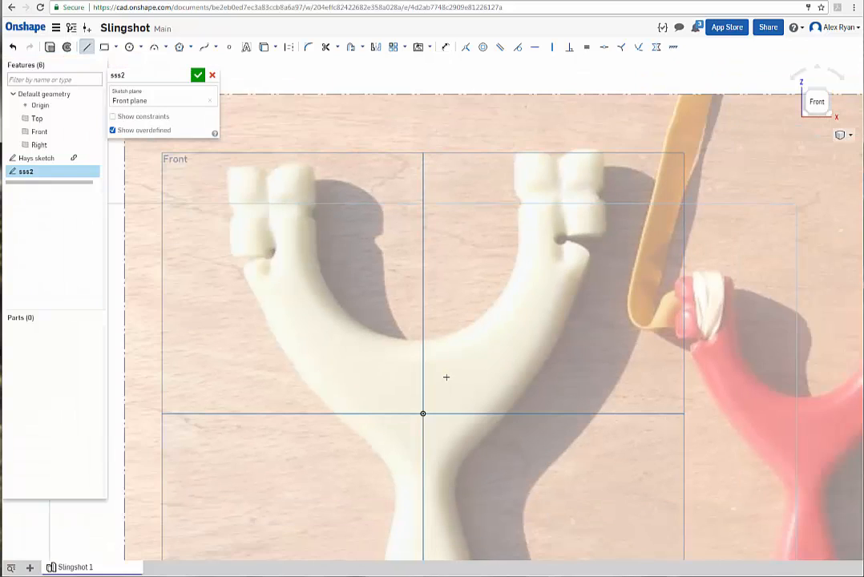
click(423, 414)
click(424, 166)
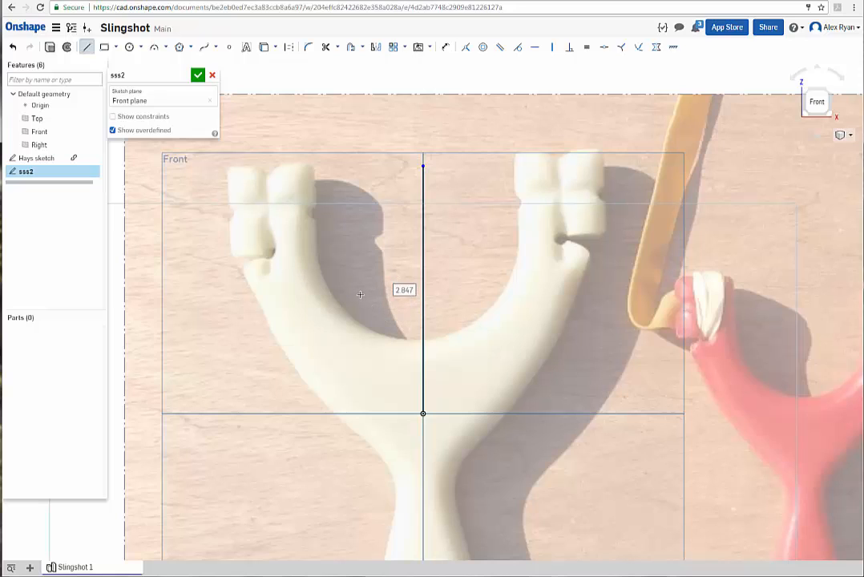
text(3)
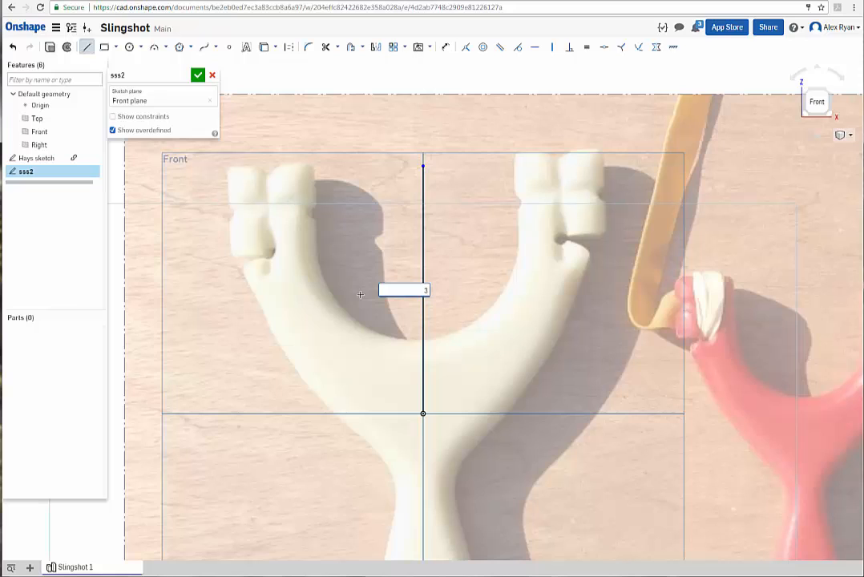
key(Return)
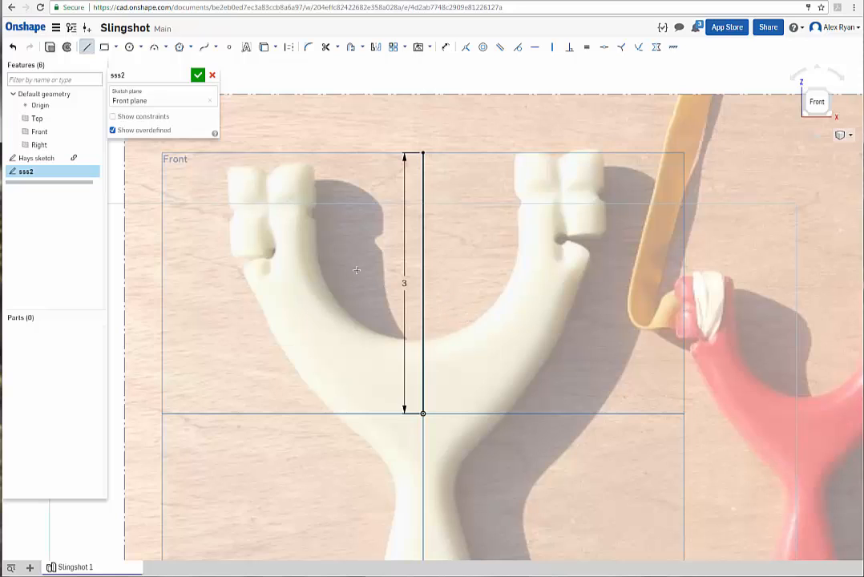
Leave the Line tool and delete the vertical line between the forks.
key(Escape)
click(424, 276)
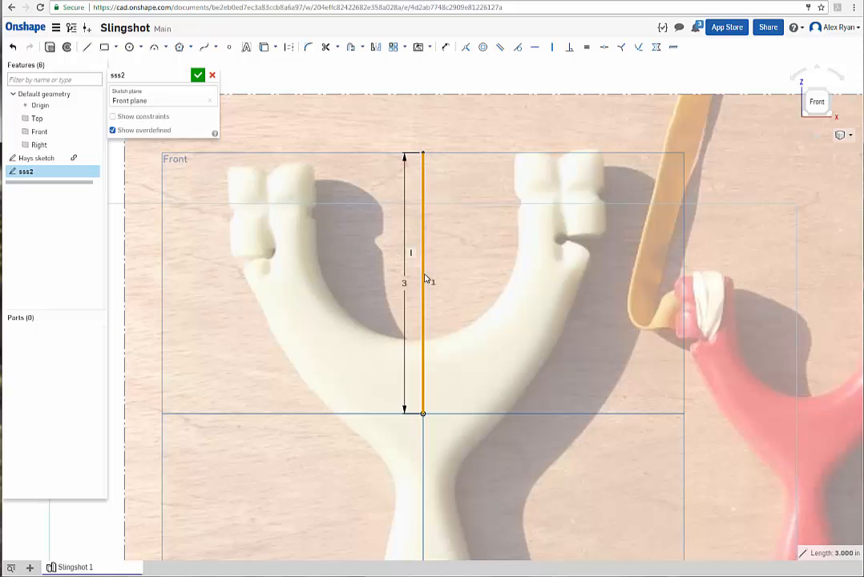
key(Delete)
Draw a vertical line through the origin, about 5.63 in long, from between the forks to just below the handle end.
scroll(465, 282, down, 4)
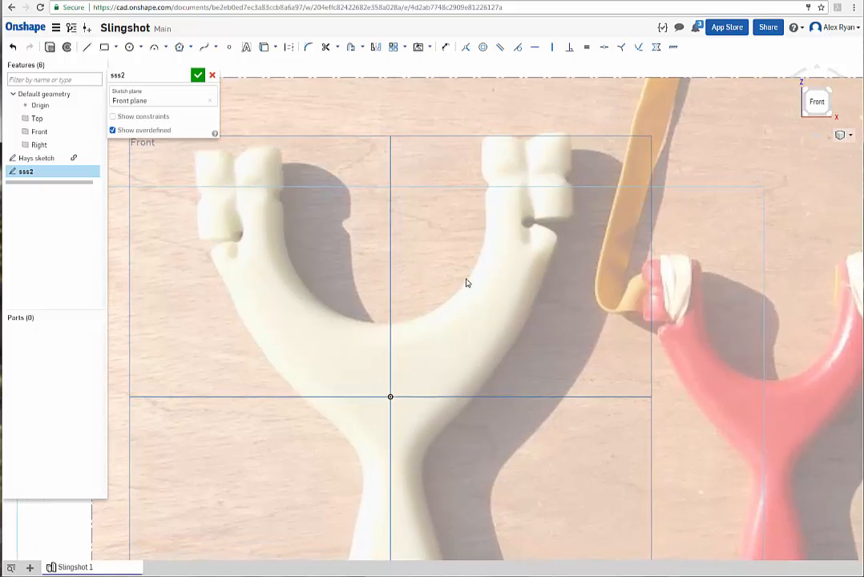
click(87, 47)
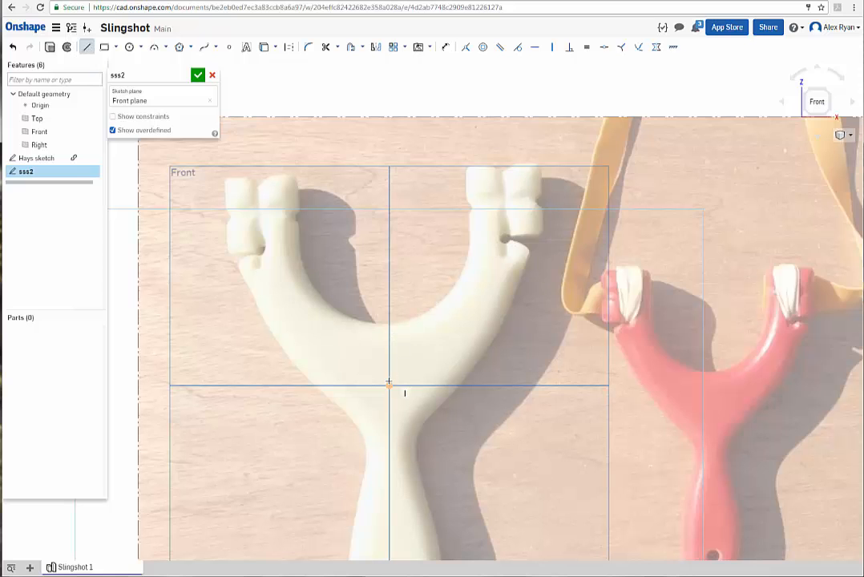
scroll(392, 380, up, 5)
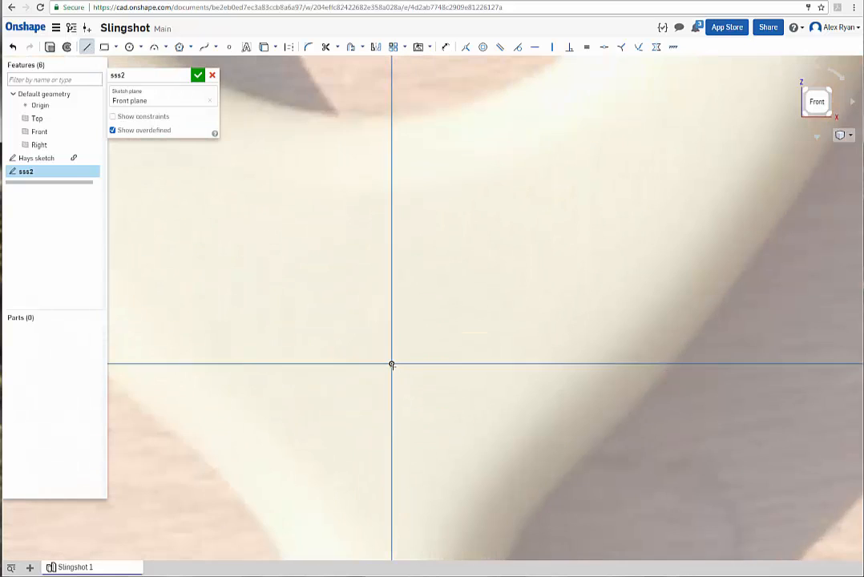
click(391, 363)
scroll(391, 313, down, 2)
scroll(390, 313, down, 2)
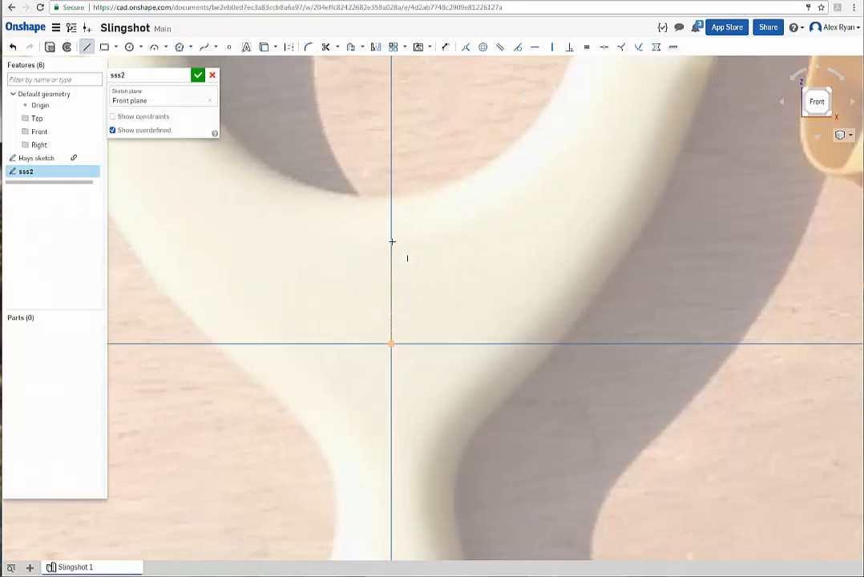
scroll(453, 320, down, 5)
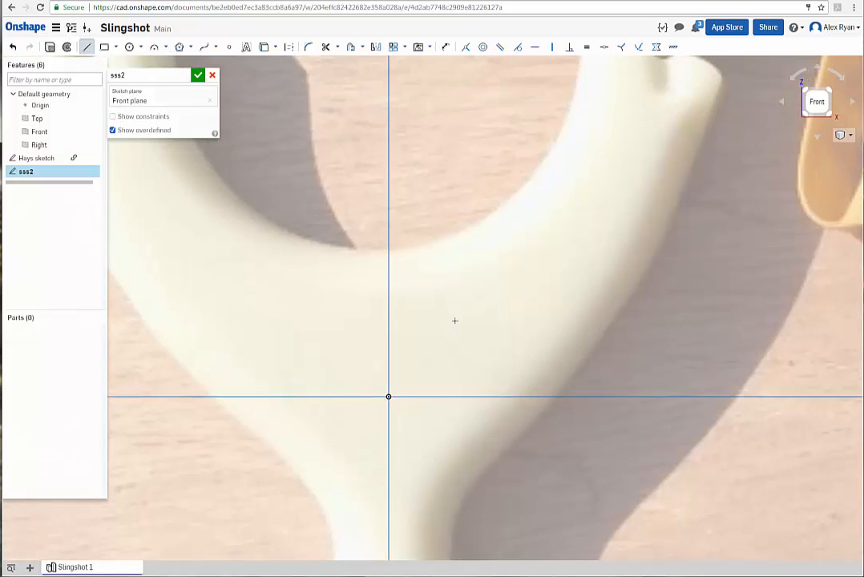
scroll(462, 339, down, 5)
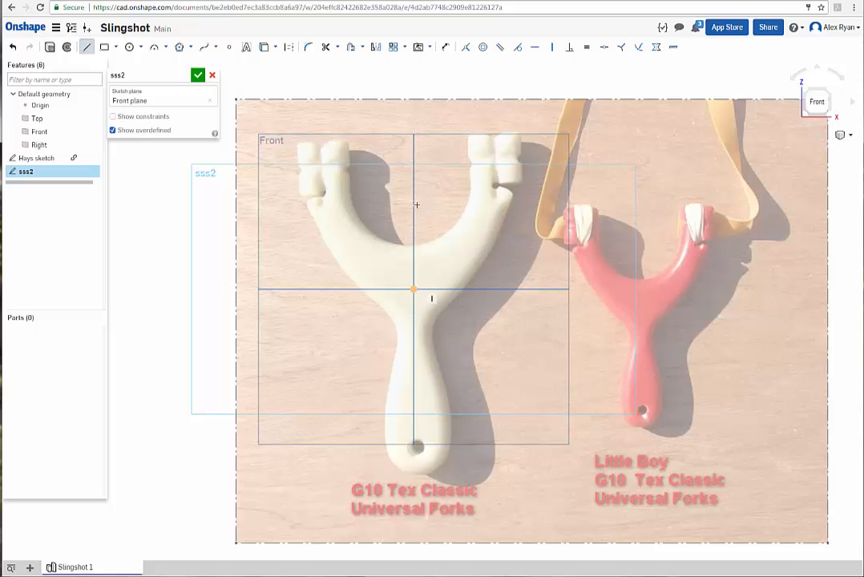
scroll(422, 402, up, 3)
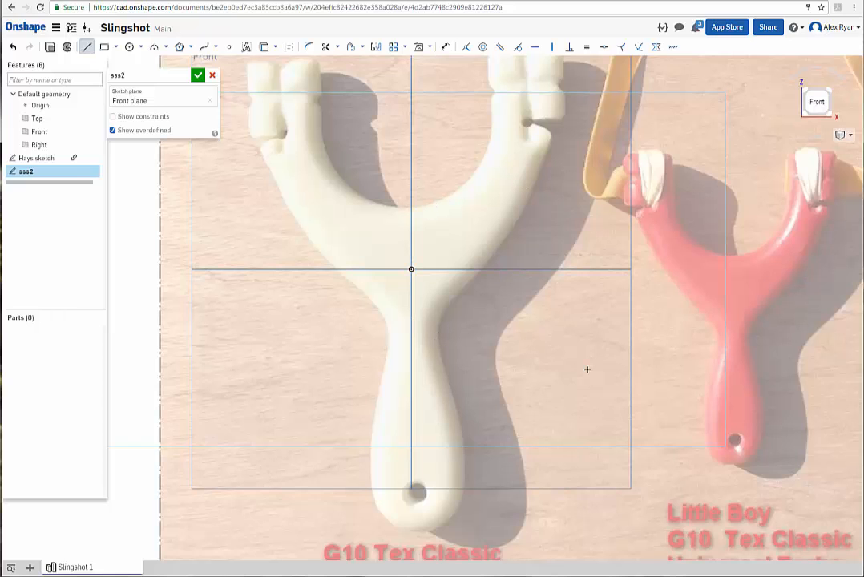
scroll(432, 265, up, 3)
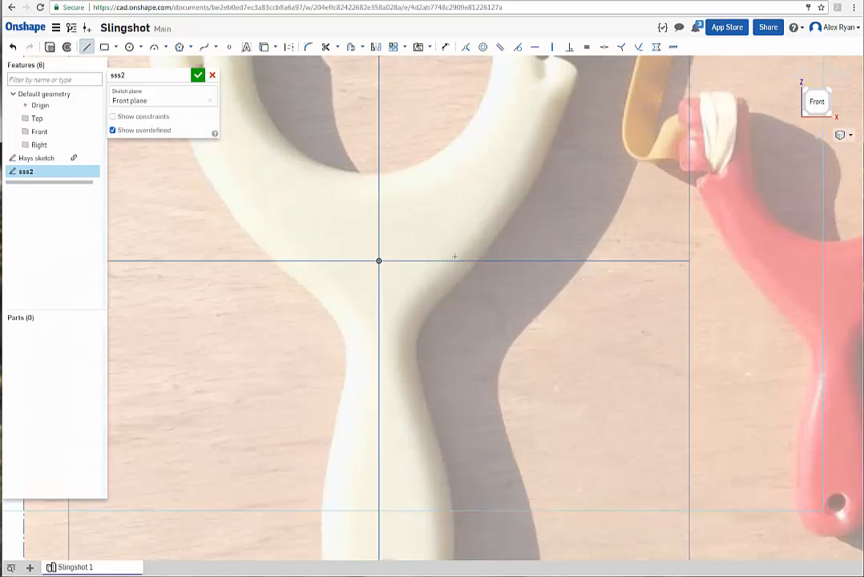
scroll(425, 258, down, 3)
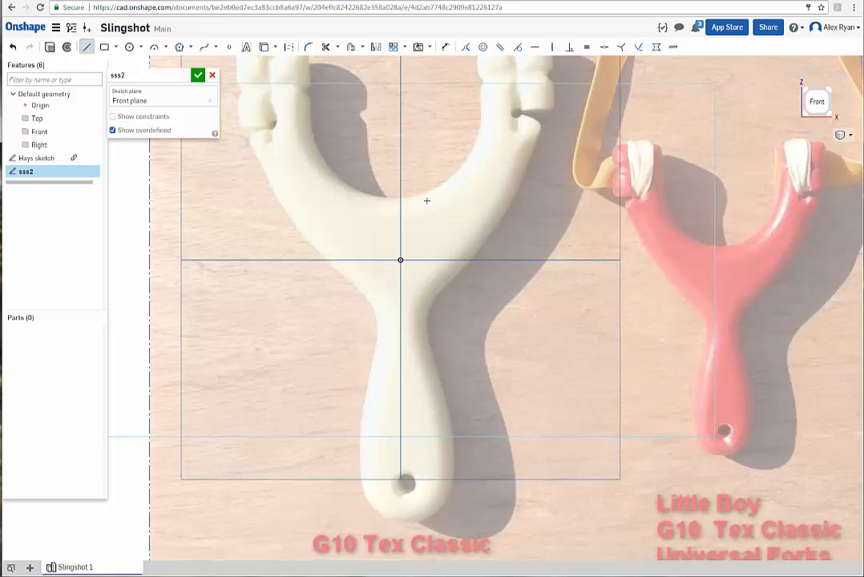
click(400, 261)
key(Escape)
click(400, 259)
click(400, 125)
click(400, 261)
click(402, 537)
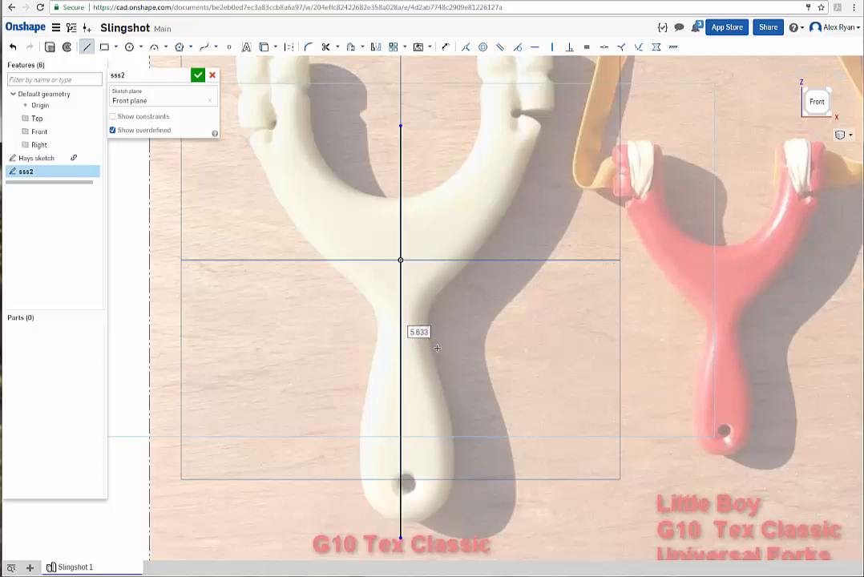
scroll(484, 367, down, 3)
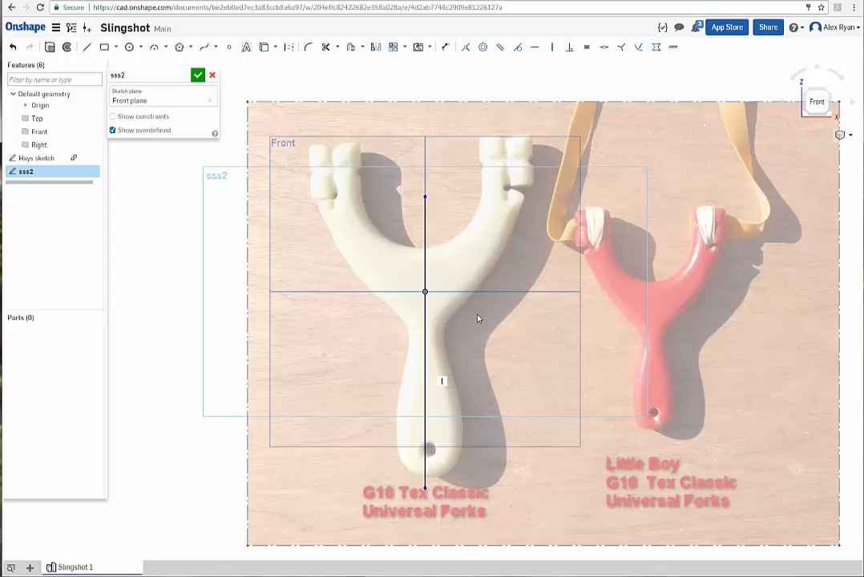
scroll(463, 311, up, 4)
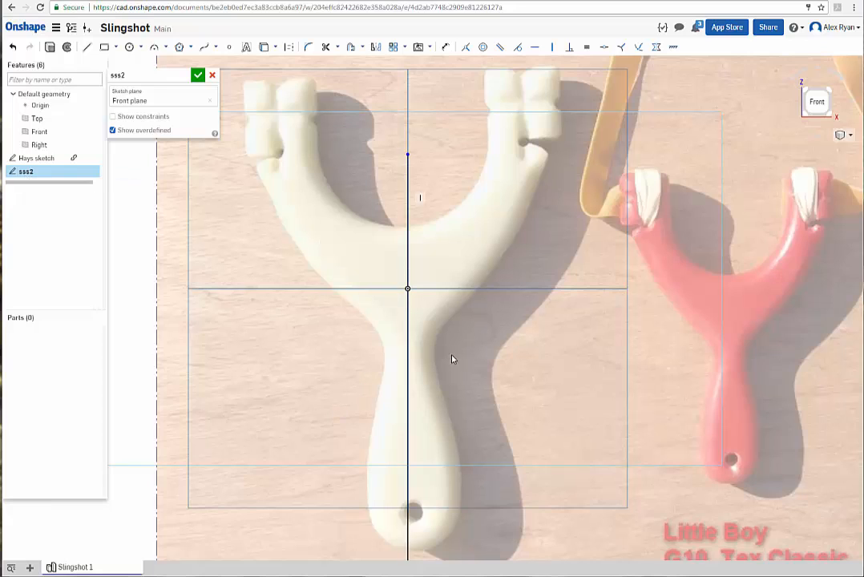
scroll(529, 376, up, 3)
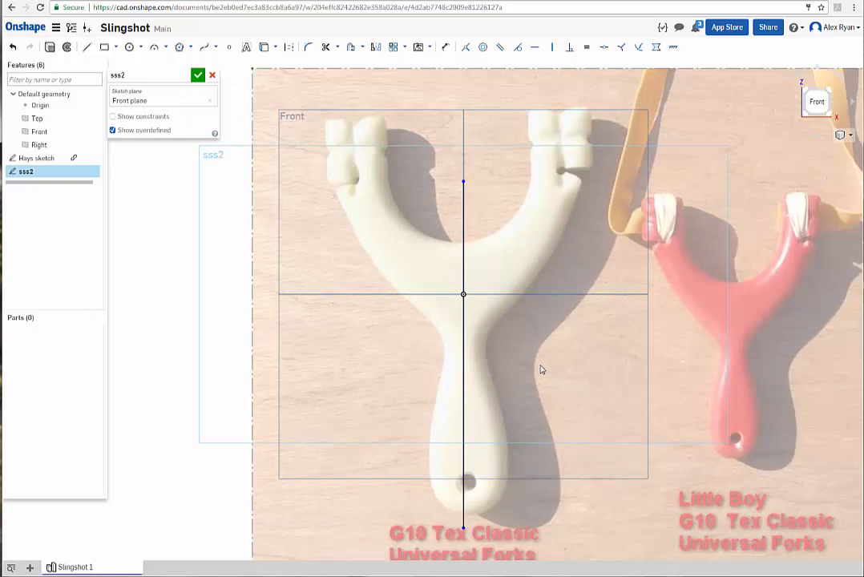
scroll(542, 379, down, 2)
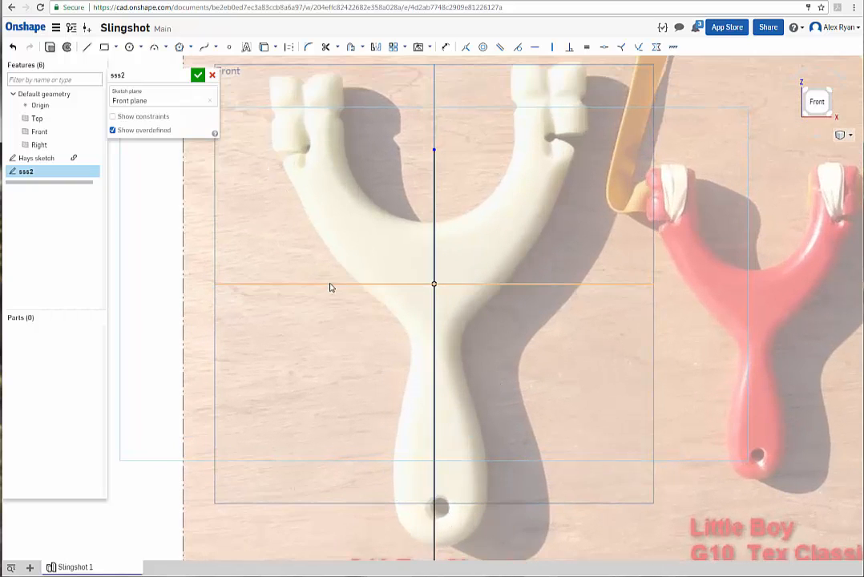
scroll(297, 301, up, 1)
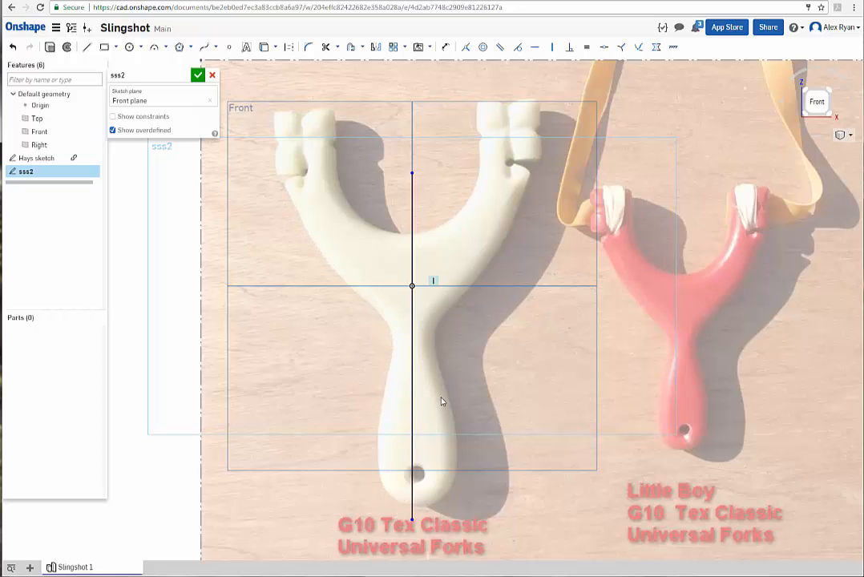
scroll(449, 375, up, 2)
scroll(484, 374, down, 1)
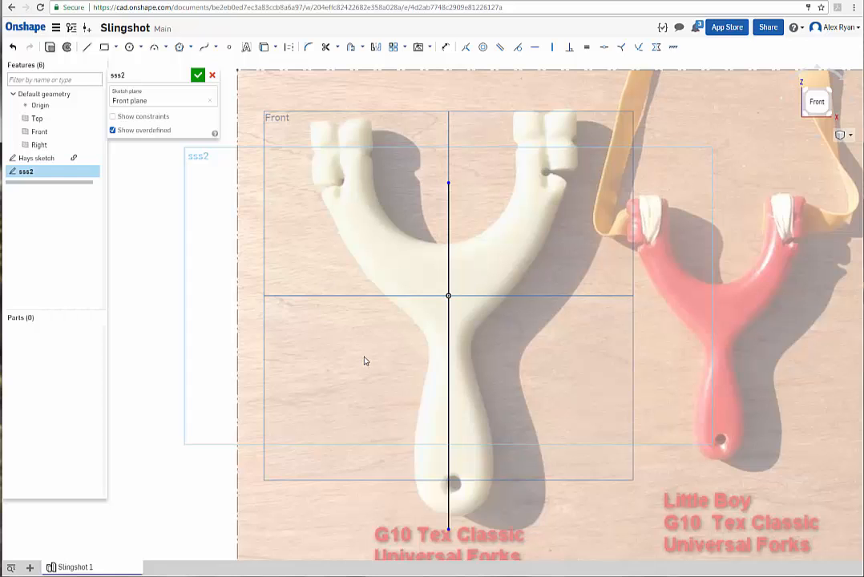
scroll(409, 355, up, 2)
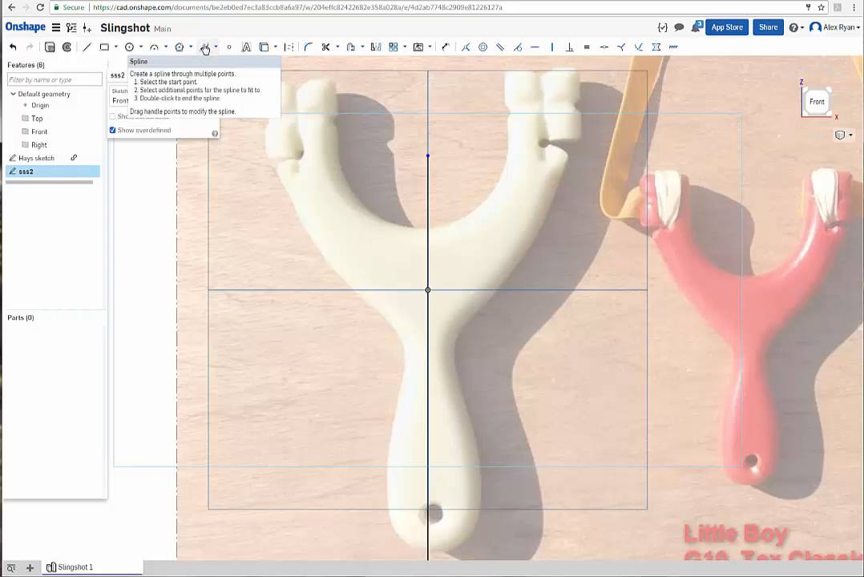
Start a spline where the vertical line meets the cream handle's bottom edge and place points around the handle's lower-left curve.
click(205, 50)
middle_drag(345, 445, 342, 363)
scroll(418, 415, up, 5)
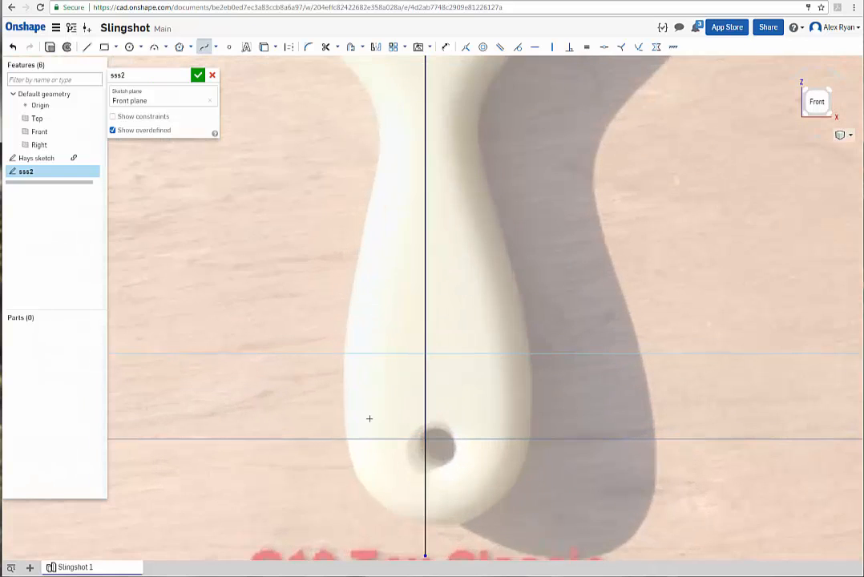
middle_drag(357, 421, 352, 357)
scroll(348, 400, up, 2)
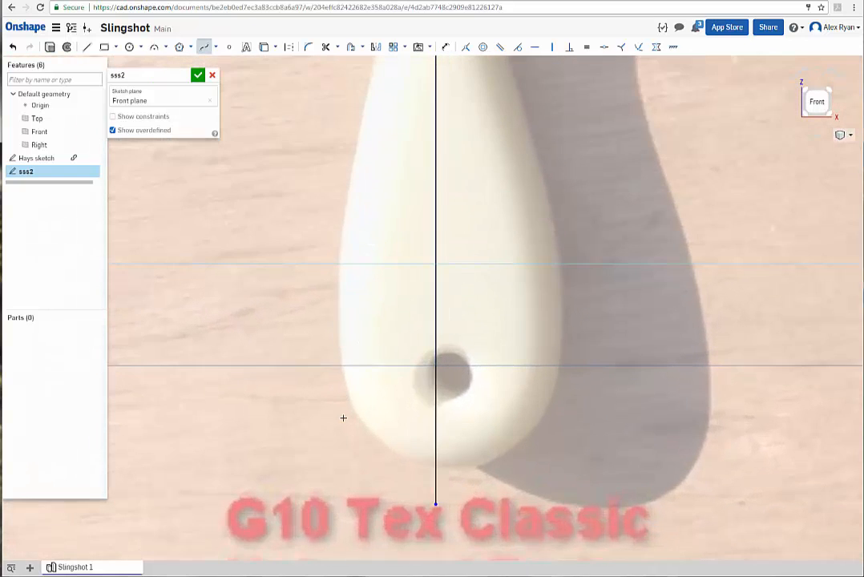
scroll(344, 416, down, 1)
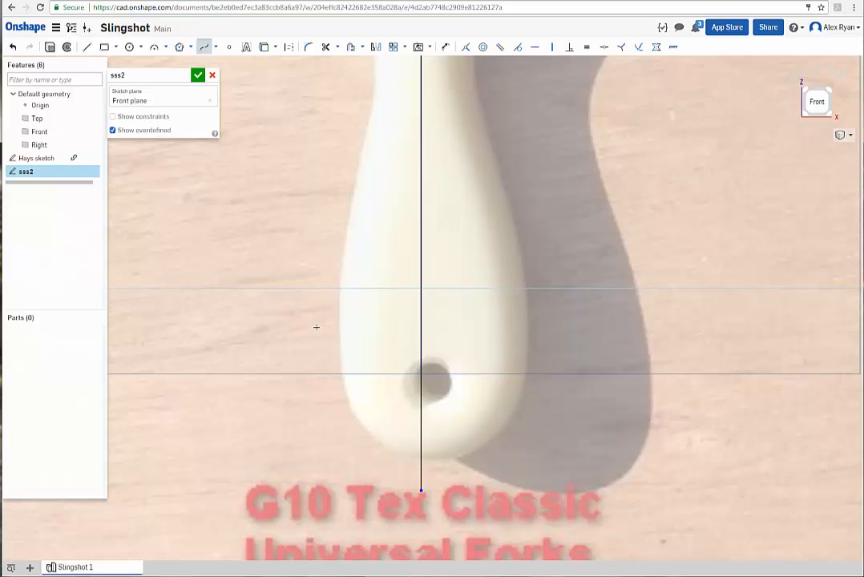
scroll(328, 332, down, 3)
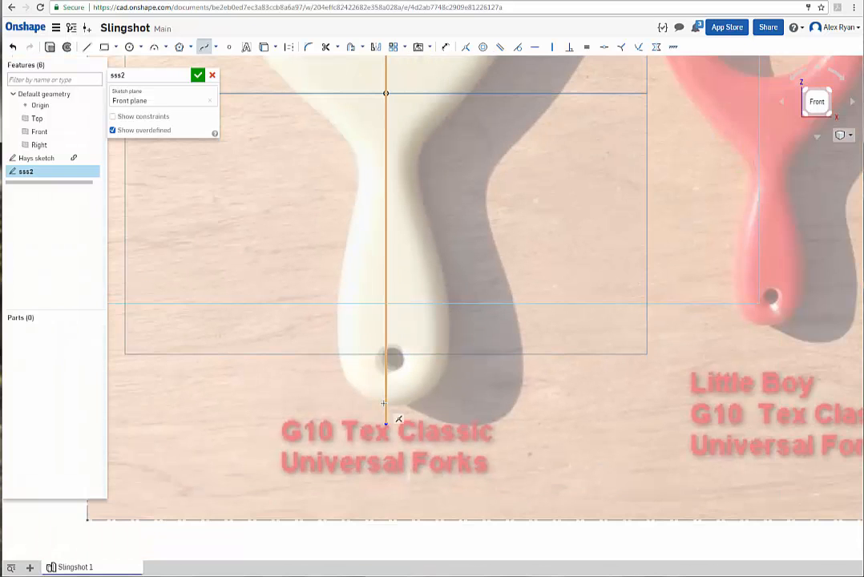
scroll(380, 405, up, 5)
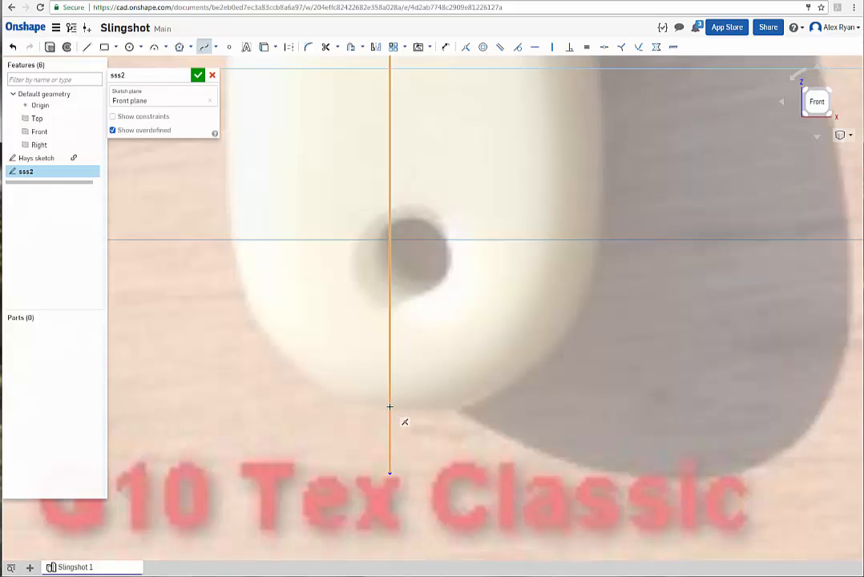
click(389, 407)
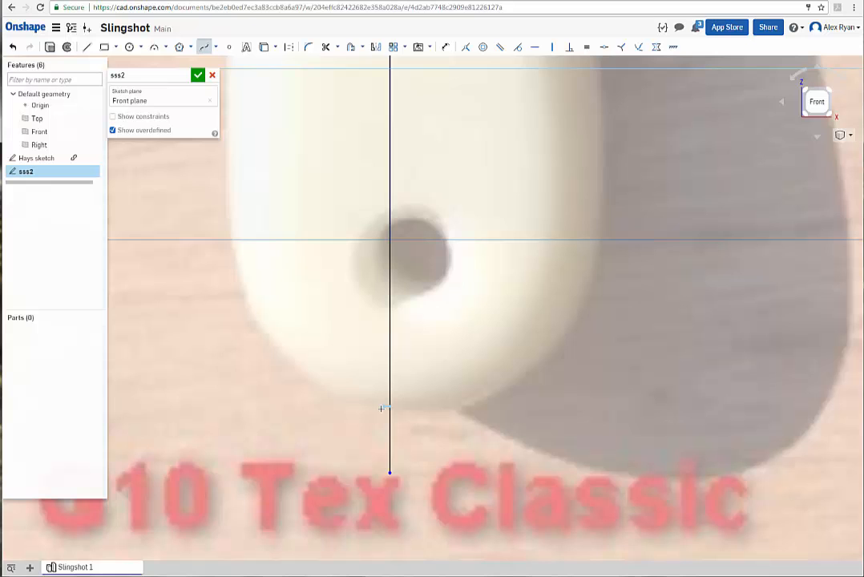
click(302, 374)
click(239, 277)
Continue the spline with points along the left edge of the cream handle up to its narrow neck.
scroll(295, 276, down, 3)
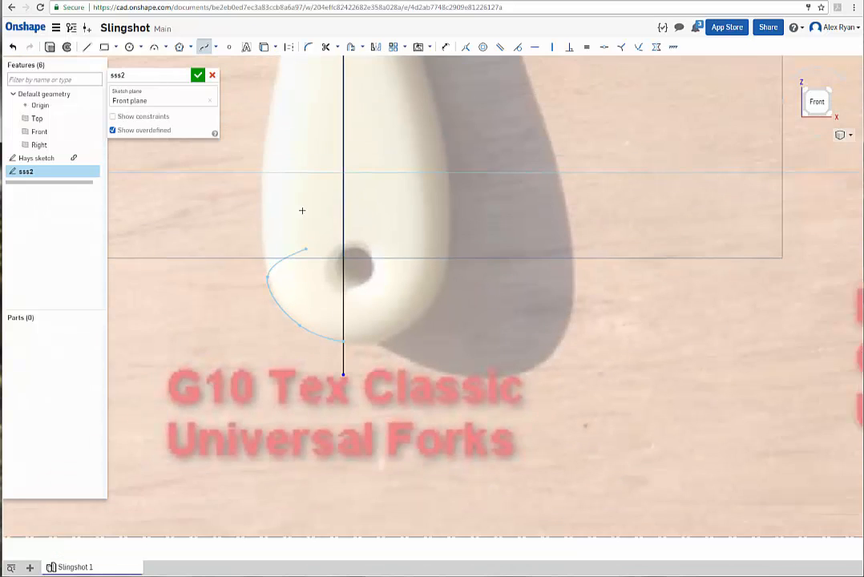
mouse_move(303, 211)
middle_down()
mouse_move(322, 362)
mouse_move(343, 380)
middle_up()
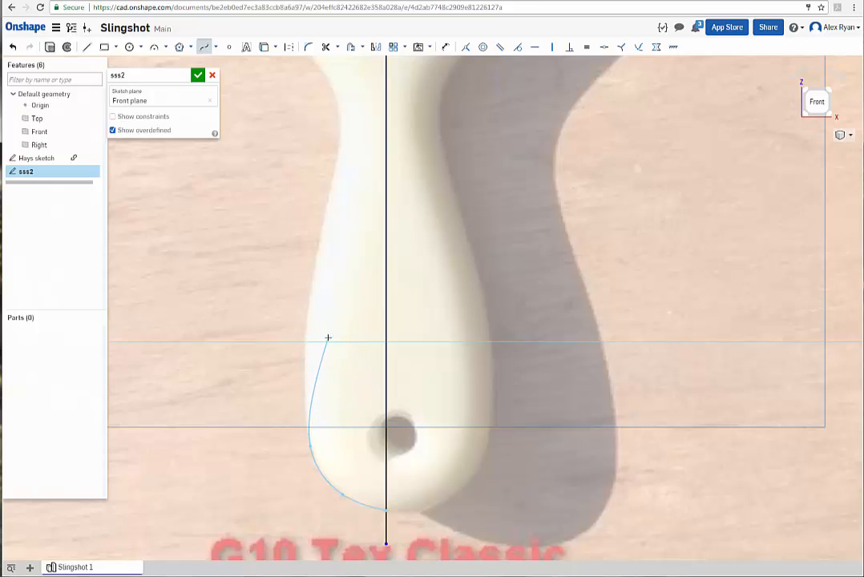
mouse_move(317, 264)
middle_down()
mouse_move(366, 372)
mouse_move(365, 390)
middle_up()
scroll(355, 350, down, 4)
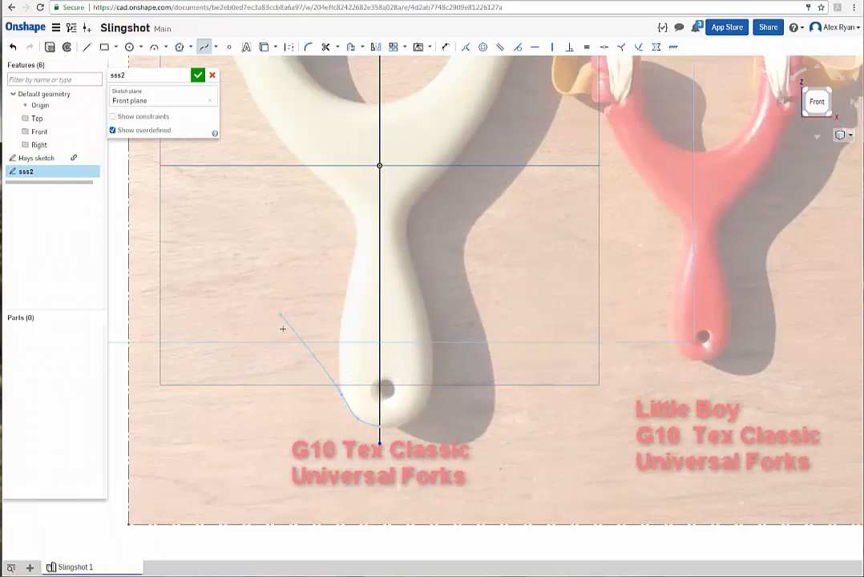
scroll(324, 339, up, 2)
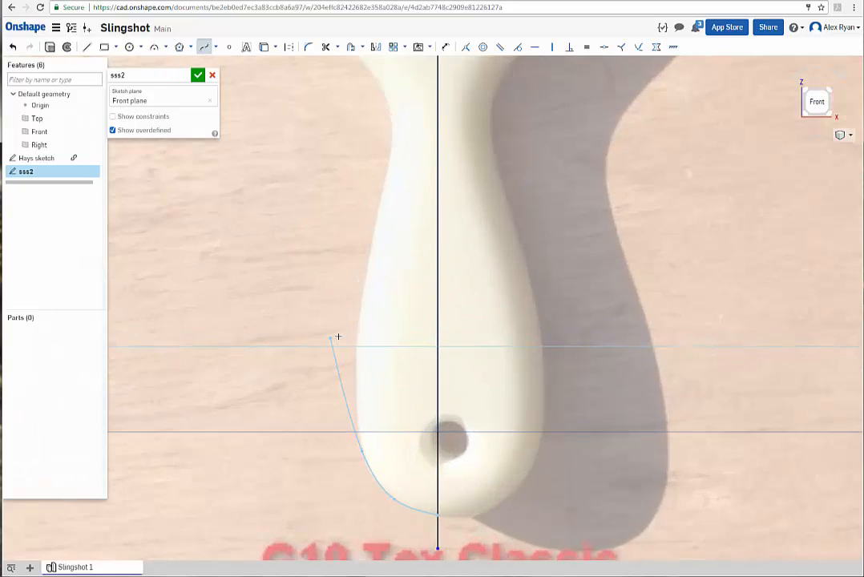
scroll(337, 338, down, 4)
scroll(352, 352, up, 6)
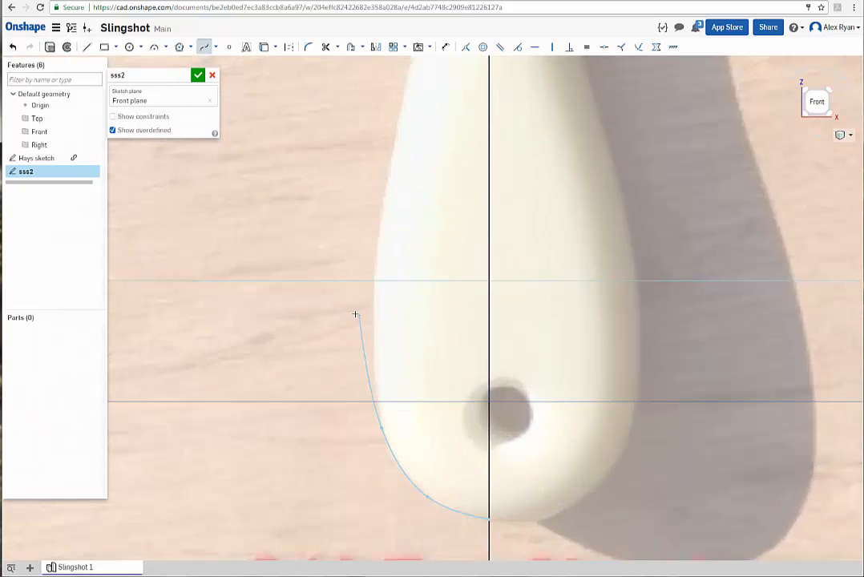
scroll(351, 311, up, 1)
click(373, 300)
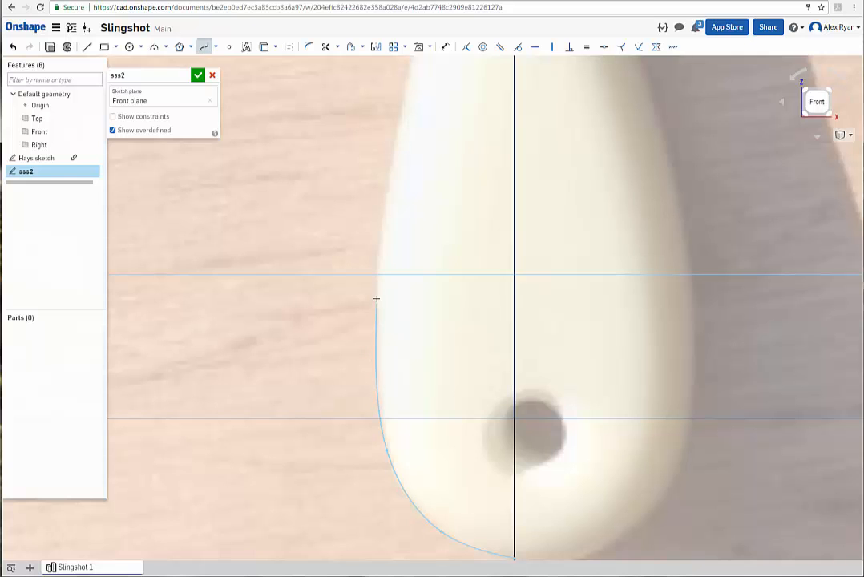
click(397, 133)
scroll(433, 152, down, 3)
middle_drag(431, 142, 394, 341)
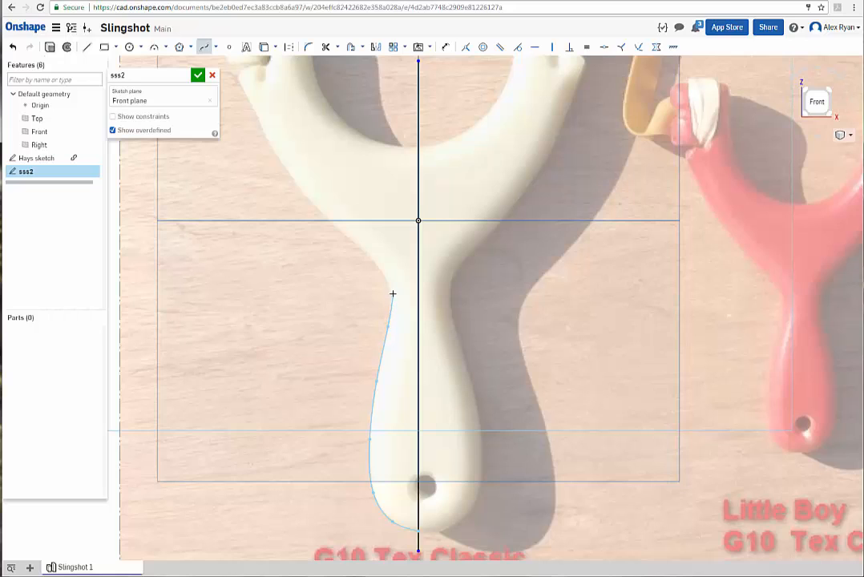
Continue the spline past the cream handle's narrow neck with points along the left edge where it widens into the fork.
click(357, 251)
scroll(314, 208, up, 3)
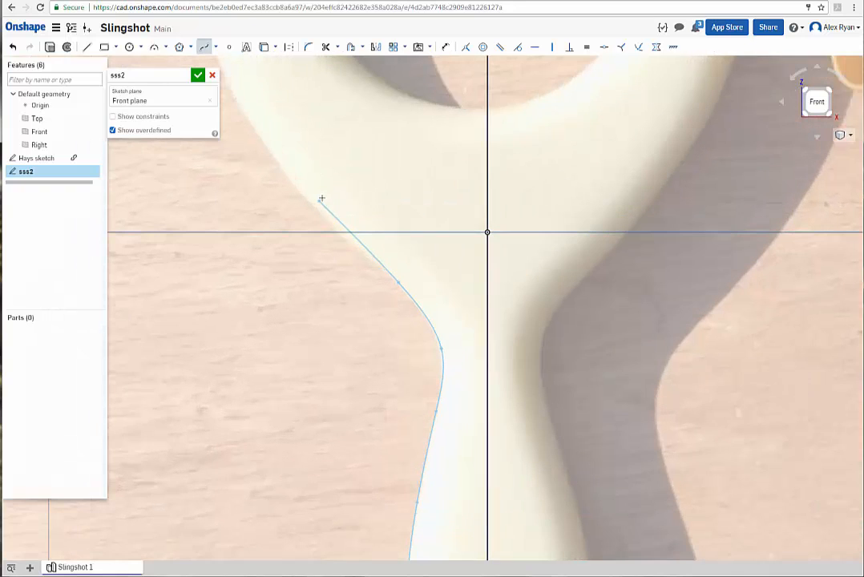
scroll(343, 268, up, 3)
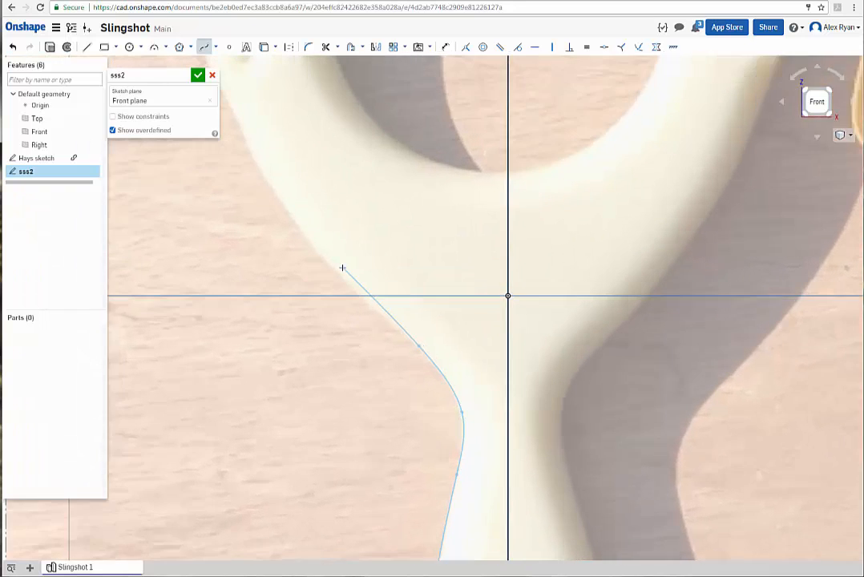
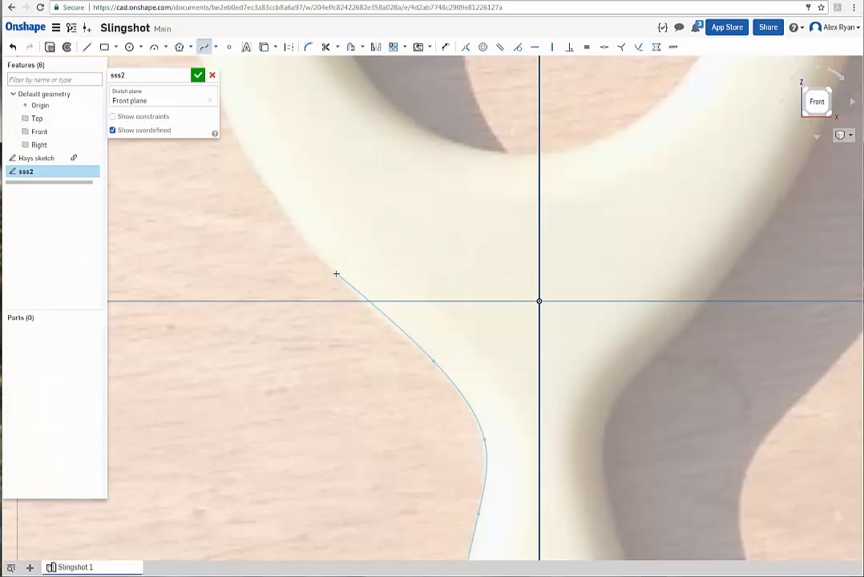
click(336, 274)
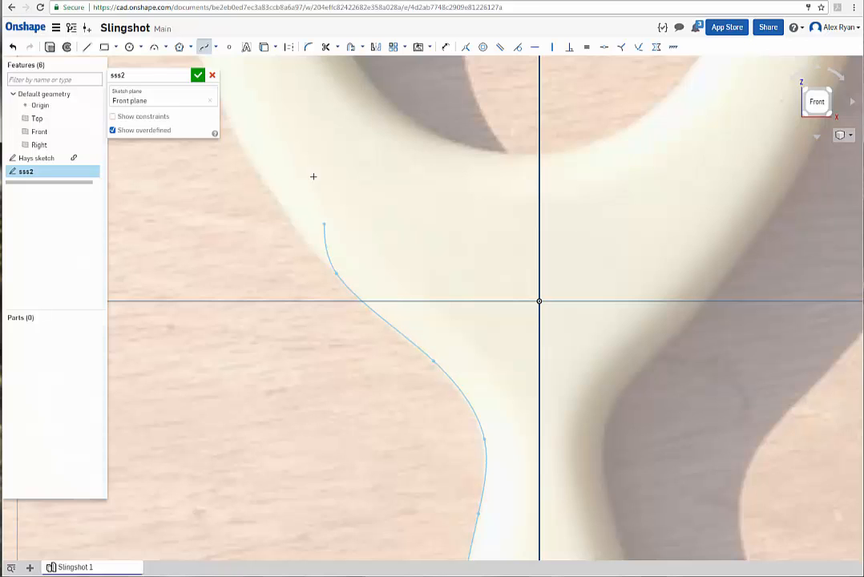
Extend the spline up the left fork's outer edge and finish it just outside the notch below the fork tip.
middle_drag(314, 157, 355, 359)
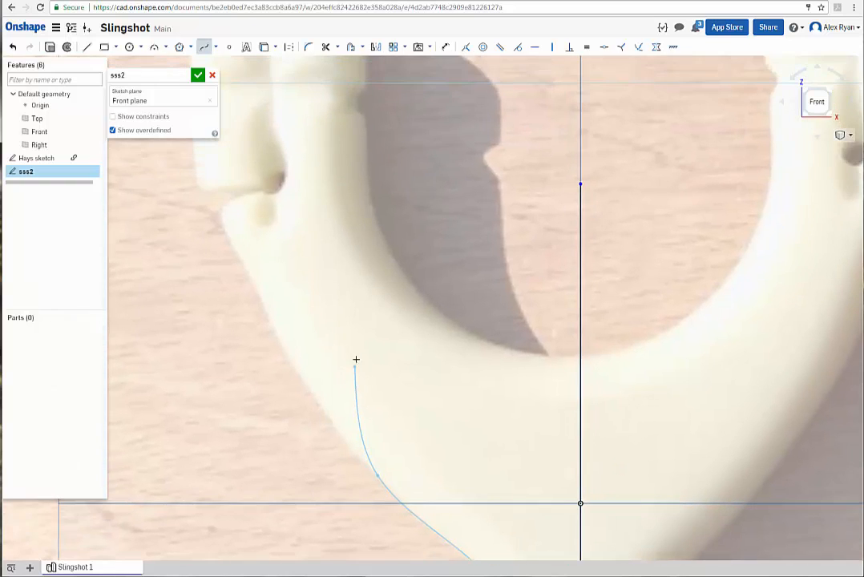
click(285, 350)
click(241, 265)
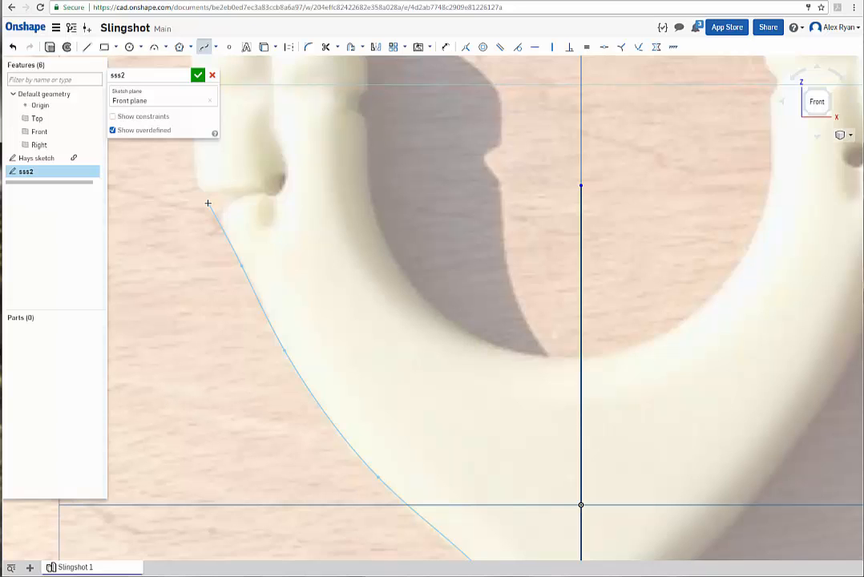
double_click(207, 202)
scroll(412, 332, down, 5)
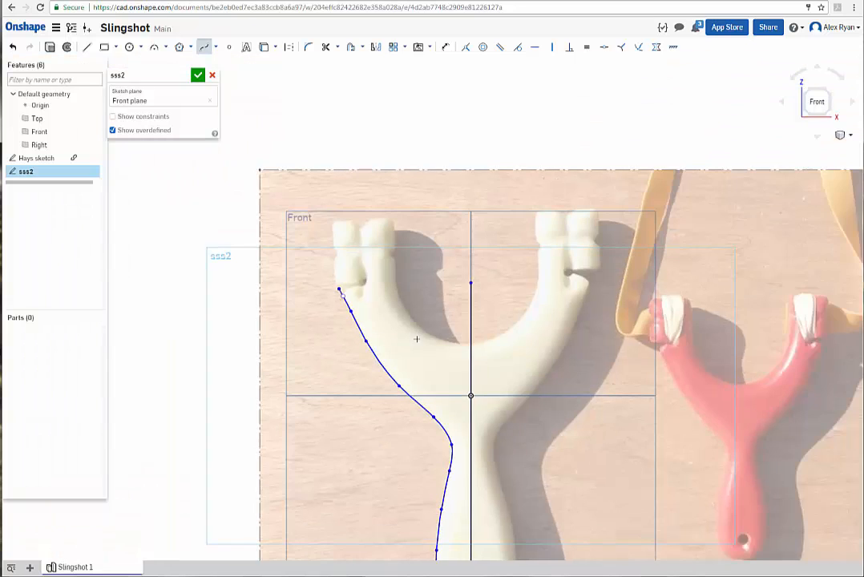
Examine how closely the finished spline follows the cream slingshot's left edge, from the handle end to the fork.
scroll(417, 339, down, 2)
middle_drag(479, 514, 458, 422)
scroll(434, 409, up, 3)
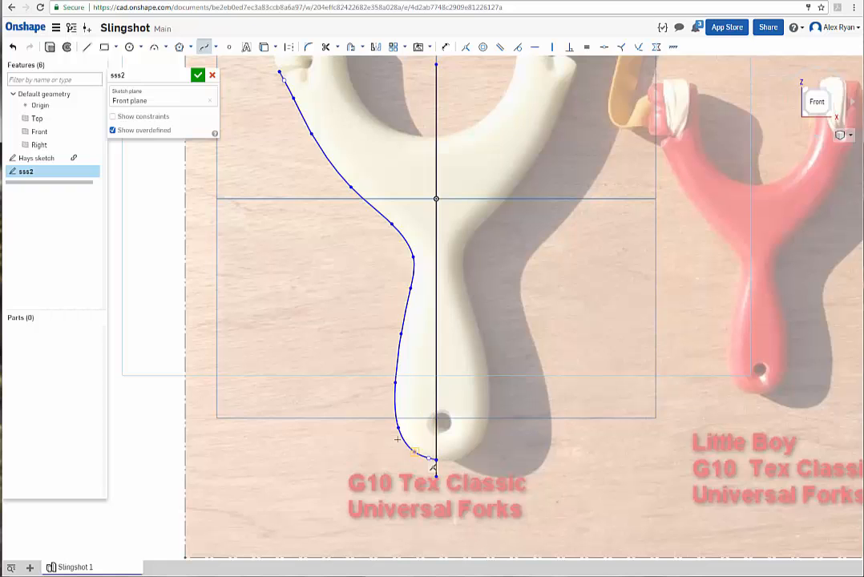
middle_drag(390, 175, 381, 228)
scroll(395, 270, down, 3)
middle_drag(561, 366, 498, 382)
scroll(391, 402, up, 2)
scroll(331, 425, up, 1)
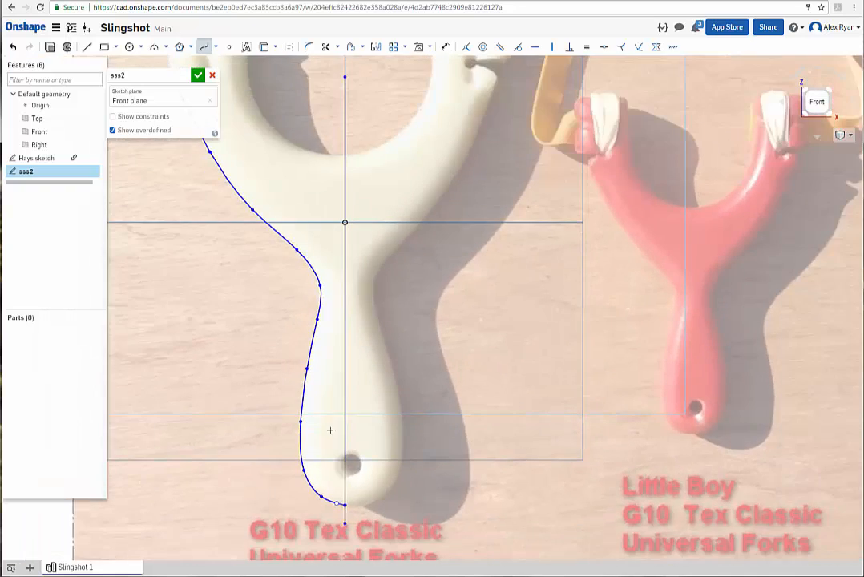
mouse_move(330, 431)
middle_down()
mouse_move(389, 388)
mouse_move(407, 432)
middle_up()
scroll(410, 410, up, 1)
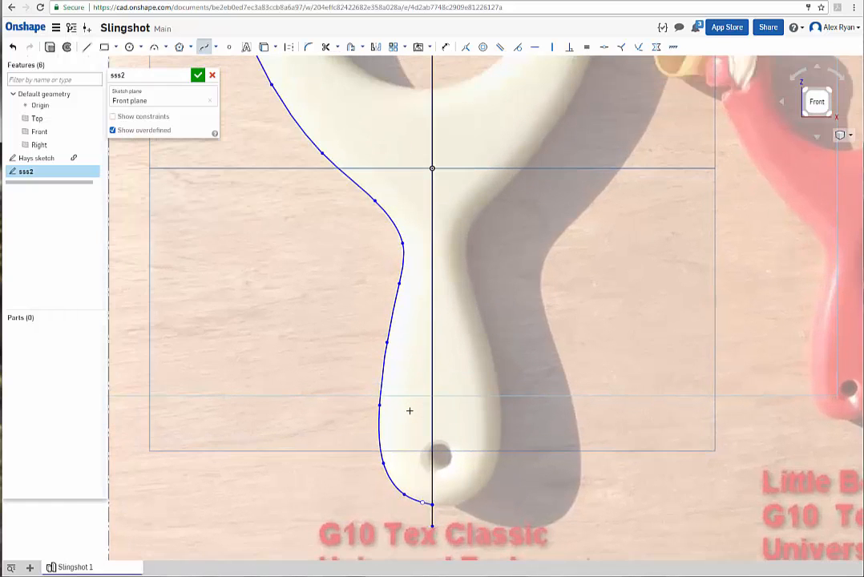
scroll(410, 410, down, 1)
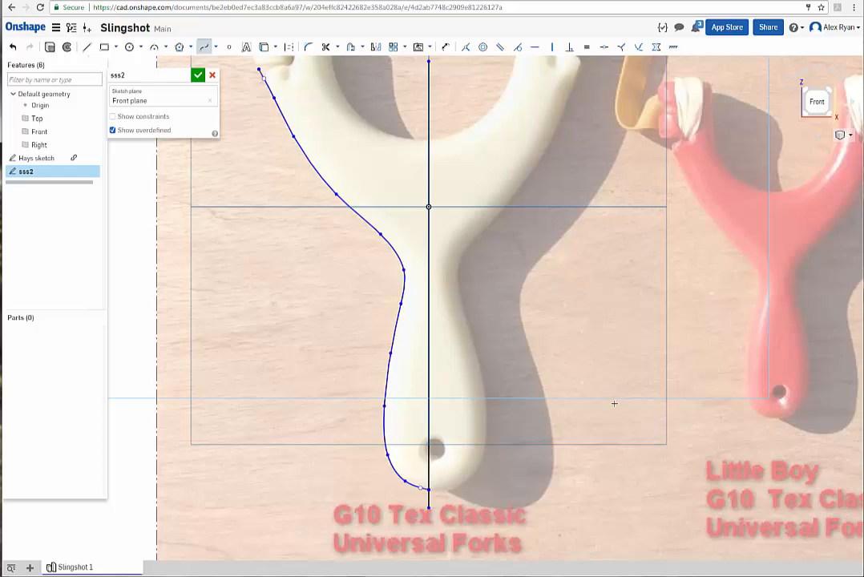
scroll(449, 327, down, 3)
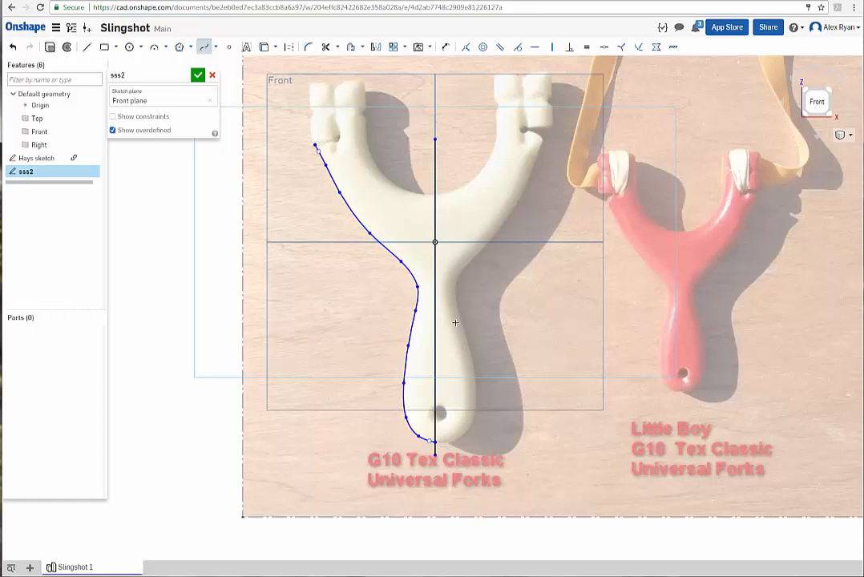
scroll(455, 322, up, 2)
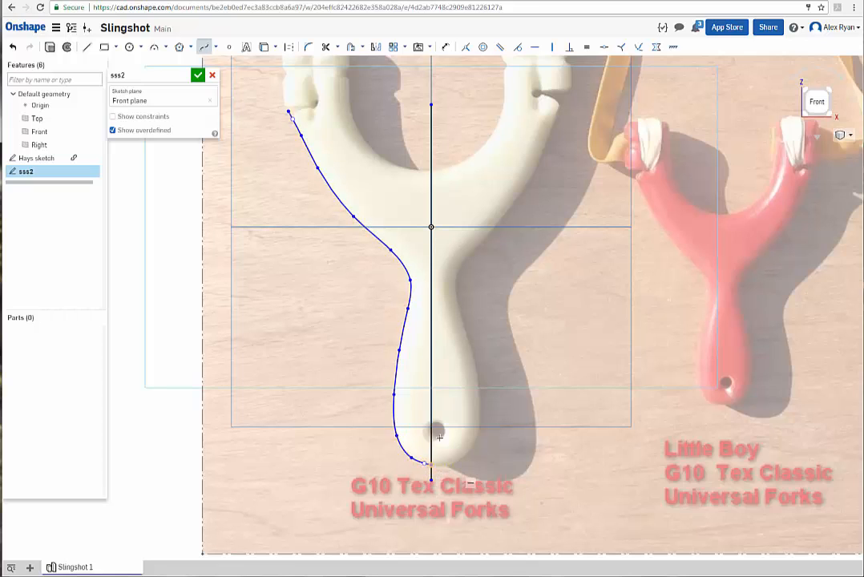
mouse_move(508, 343)
middle_down()
mouse_move(549, 382)
mouse_move(561, 375)
mouse_move(529, 361)
middle_up()
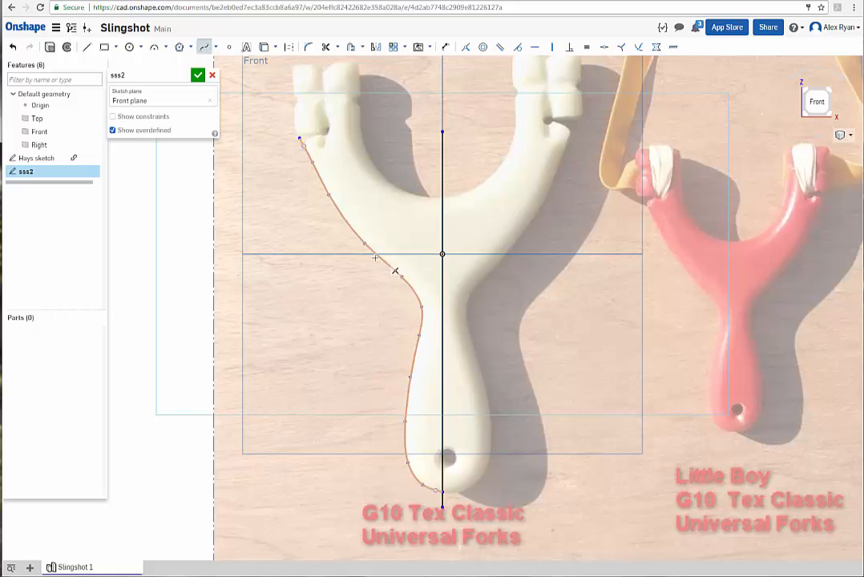
Leave the Spline tool and delete the whole spline along the slingshot's left edge.
click(204, 47)
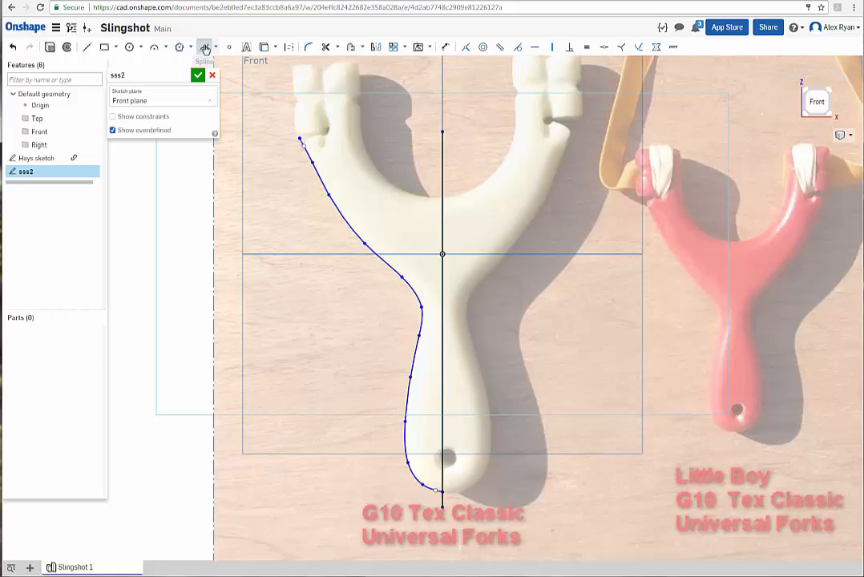
click(386, 265)
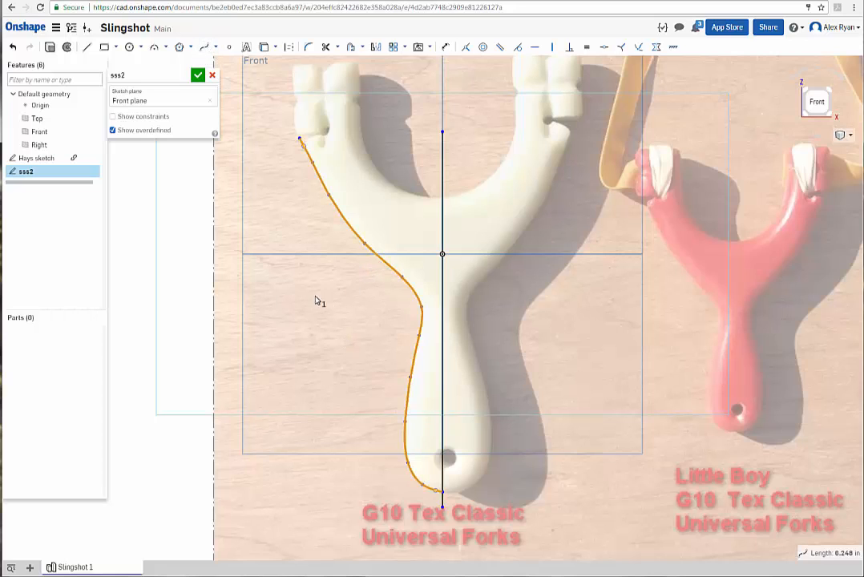
key(Delete)
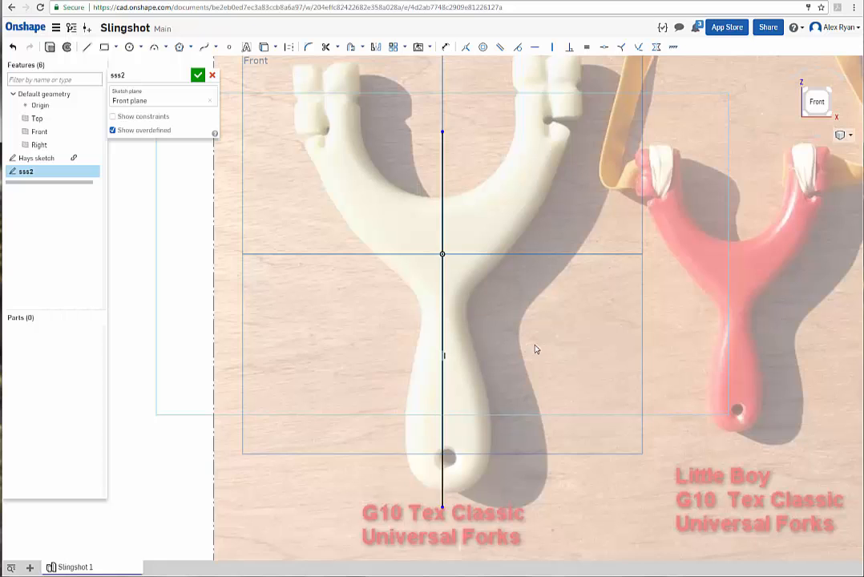
mouse_move(542, 346)
middle_down()
mouse_move(504, 360)
mouse_move(522, 367)
middle_up()
scroll(469, 398, up, 2)
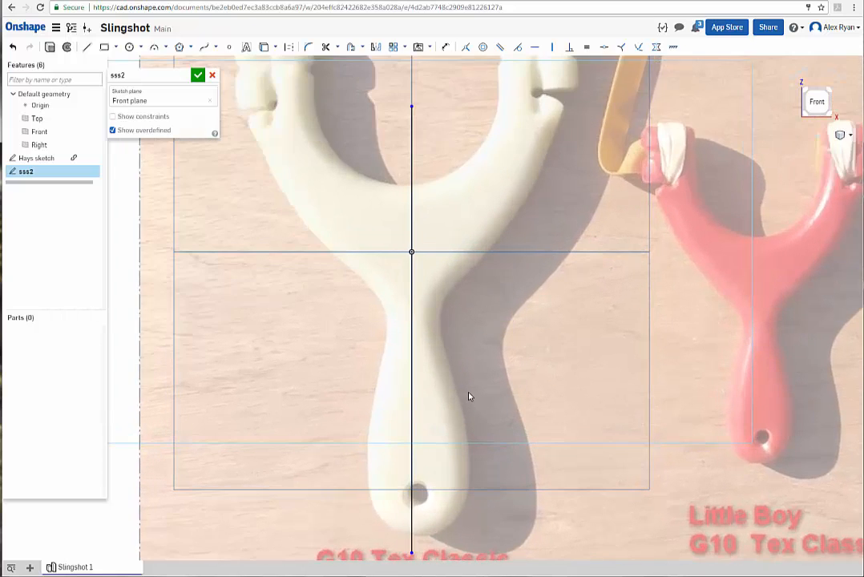
scroll(473, 396, down, 2)
middle_drag(475, 396, 498, 379)
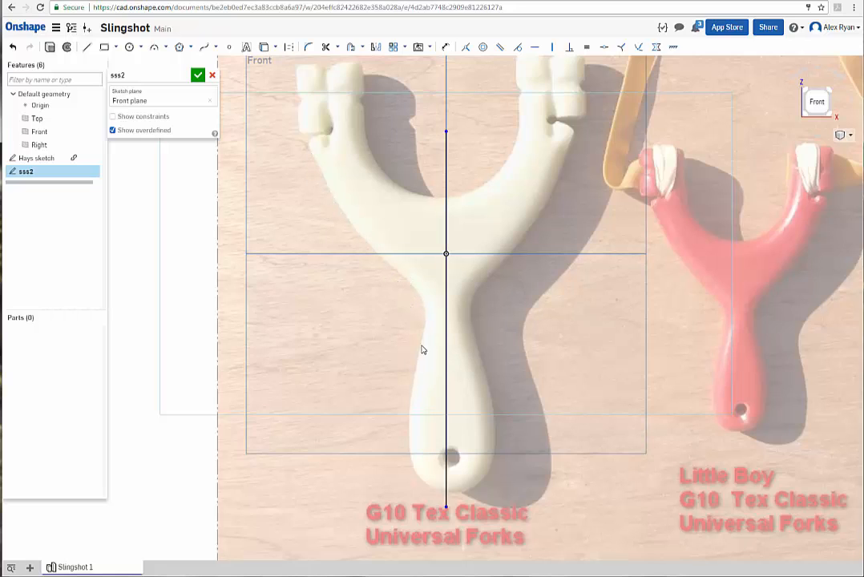
scroll(499, 374, up, 2)
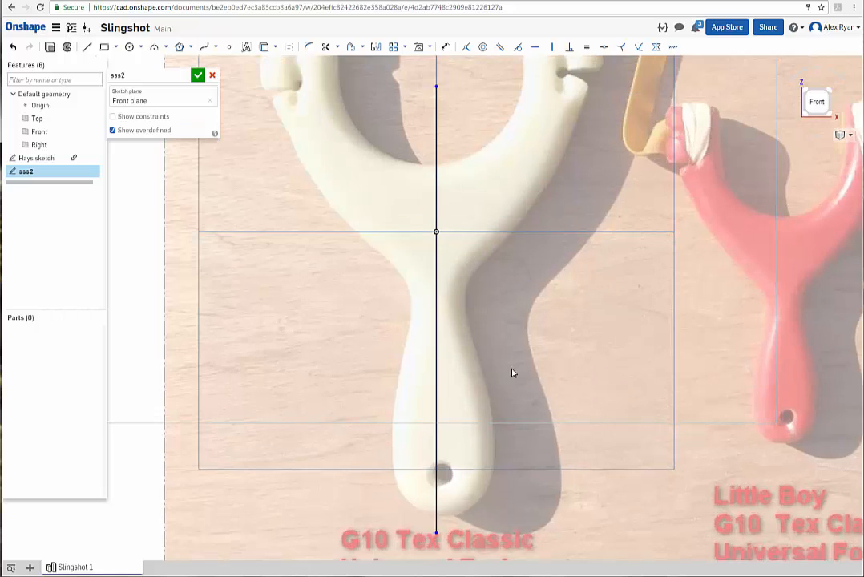
scroll(506, 390, down, 1)
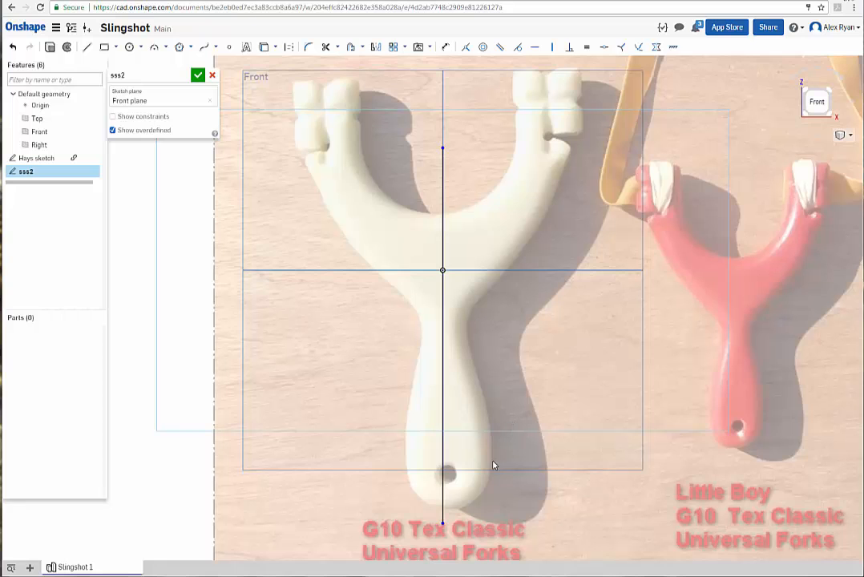
Draw a 3 point circle through three points on the rounded bottom edge of the cream handle.
scroll(494, 463, up, 2)
scroll(467, 377, up, 4)
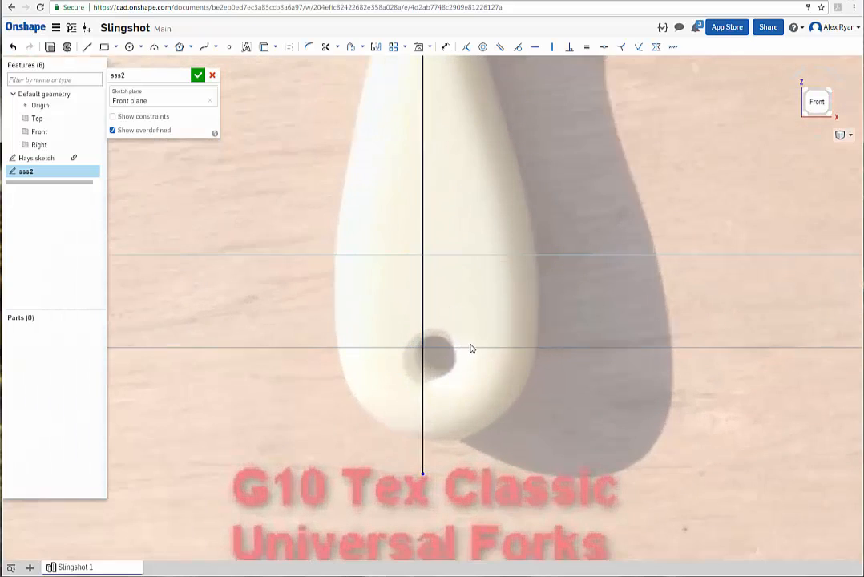
scroll(470, 348, down, 1)
middle_drag(474, 347, 447, 359)
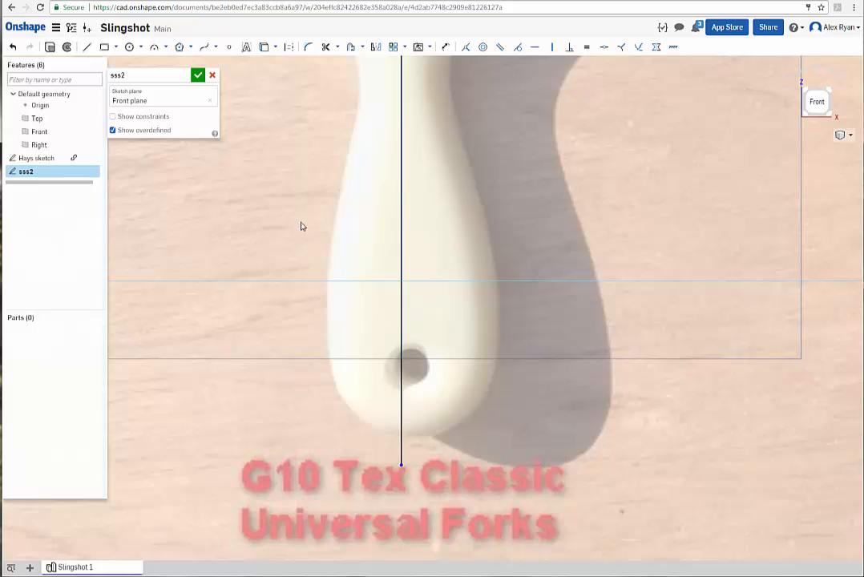
click(141, 48)
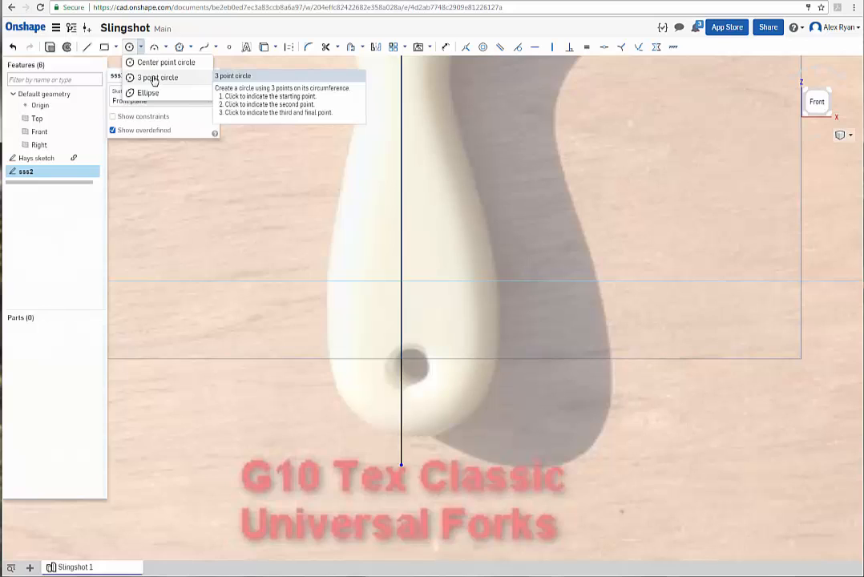
click(154, 79)
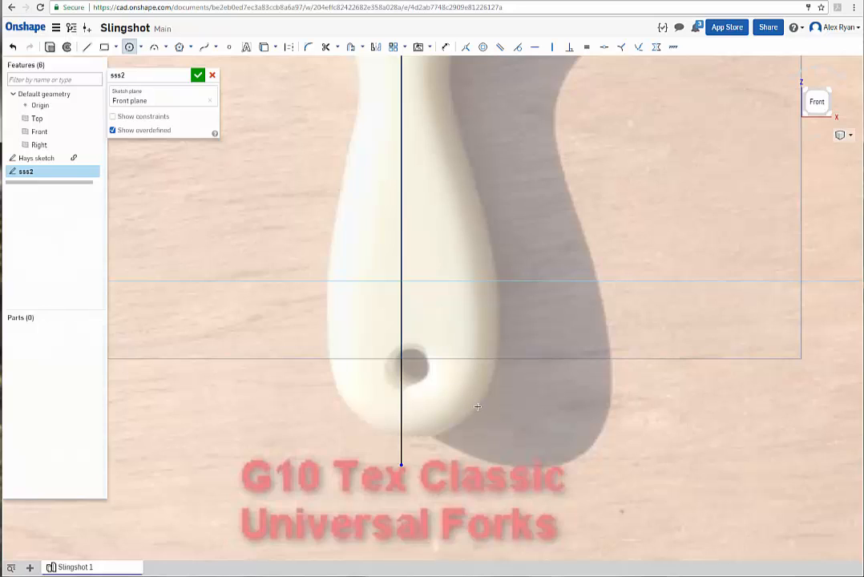
click(444, 420)
click(415, 436)
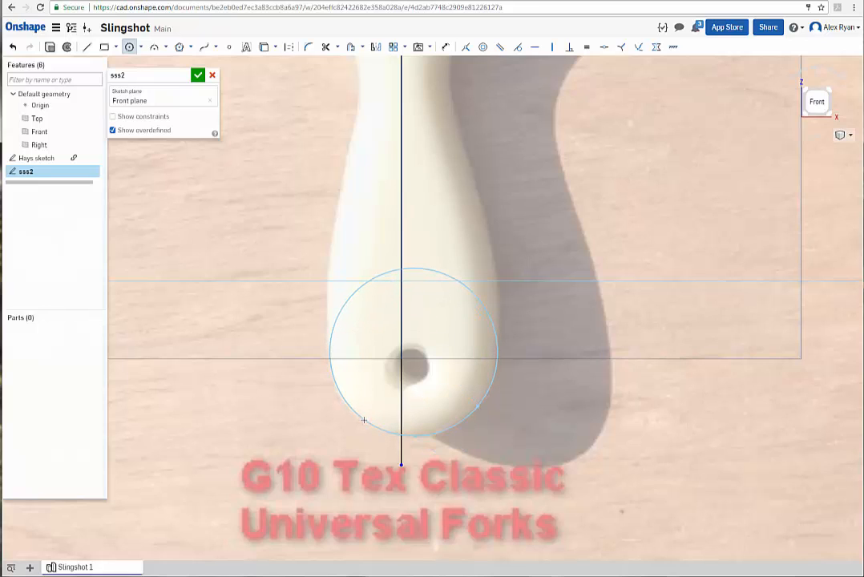
click(363, 419)
Leave the circle tool and move the circle's centre onto the vertical centre line, just above the handle's hole.
scroll(441, 396, down, 1)
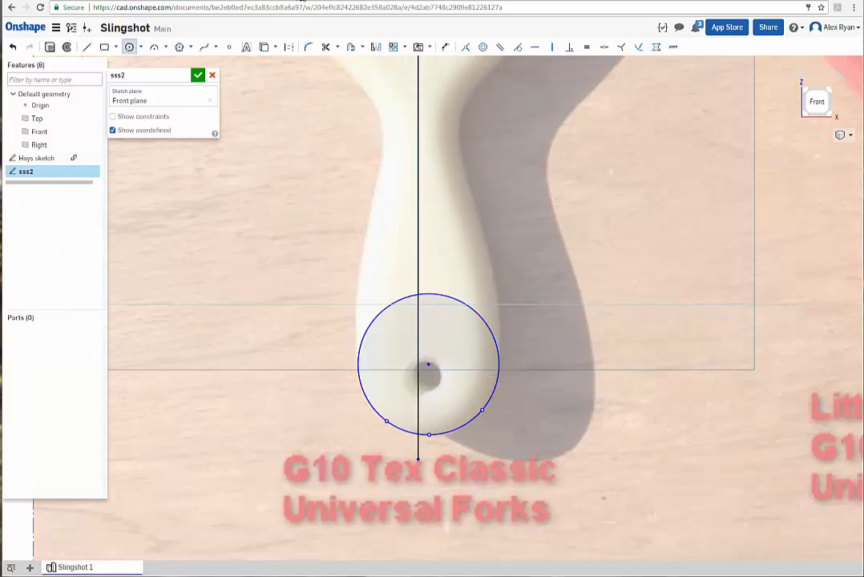
scroll(429, 383, up, 3)
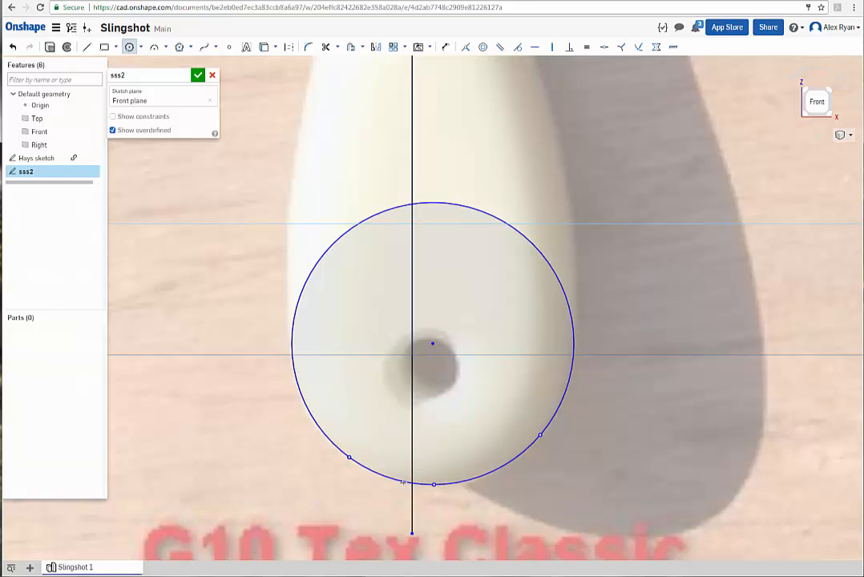
scroll(491, 377, down, 5)
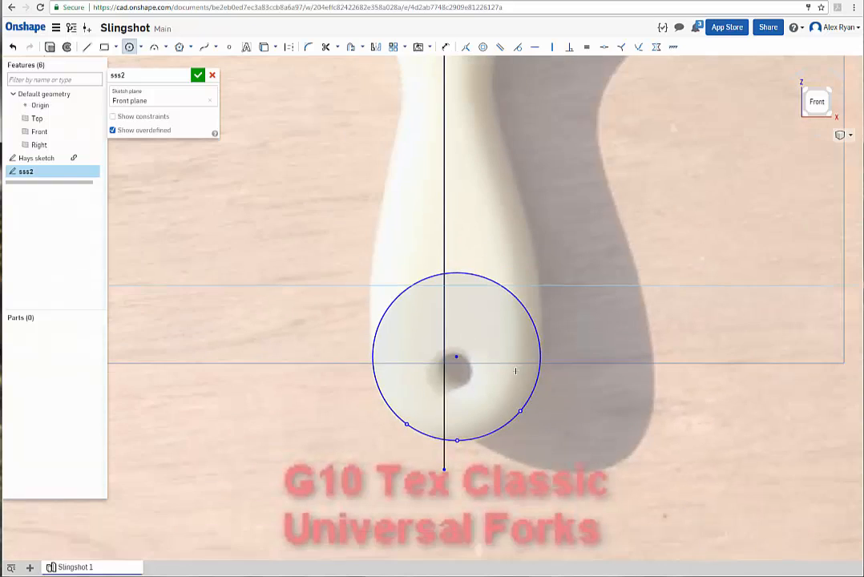
middle_drag(561, 367, 548, 386)
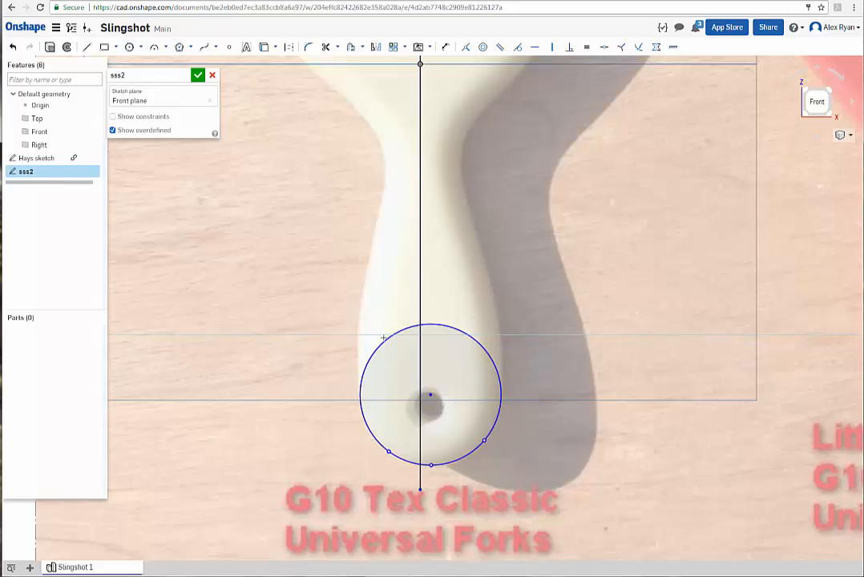
scroll(440, 430, up, 5)
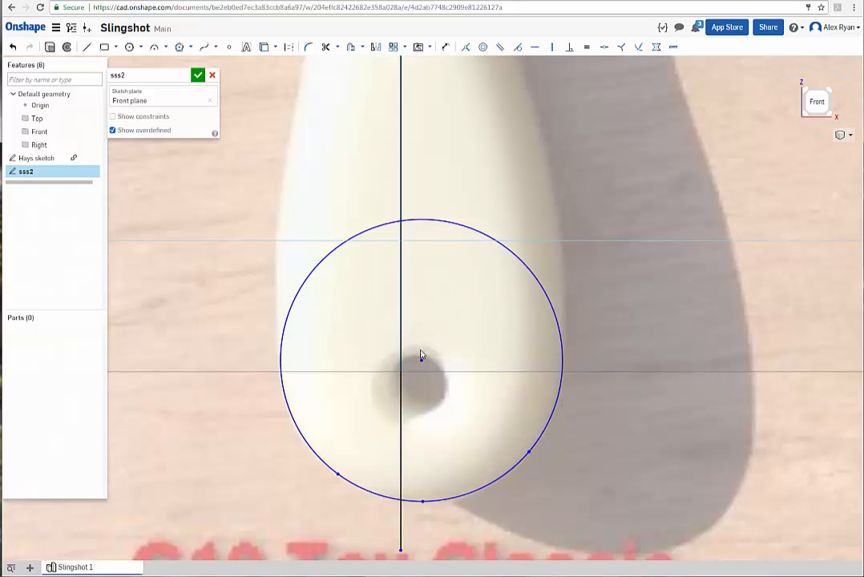
mouse_move(422, 353)
mouse_down()
mouse_move(450, 342)
mouse_move(521, 340)
mouse_move(432, 303)
mouse_move(337, 309)
mouse_move(295, 347)
mouse_move(274, 404)
mouse_move(291, 359)
mouse_move(320, 339)
mouse_move(349, 337)
mouse_move(479, 380)
mouse_move(479, 357)
mouse_move(517, 318)
mouse_move(485, 289)
mouse_move(437, 341)
mouse_move(439, 390)
mouse_move(428, 360)
mouse_move(285, 355)
mouse_move(251, 395)
mouse_move(358, 392)
mouse_move(330, 386)
mouse_move(344, 379)
mouse_move(394, 400)
mouse_move(396, 374)
mouse_move(380, 393)
mouse_move(384, 380)
mouse_move(260, 315)
mouse_move(352, 305)
mouse_move(346, 372)
mouse_move(395, 356)
mouse_move(405, 363)
mouse_move(403, 441)
mouse_move(400, 326)
mouse_move(395, 400)
mouse_move(405, 391)
mouse_move(405, 352)
mouse_up()
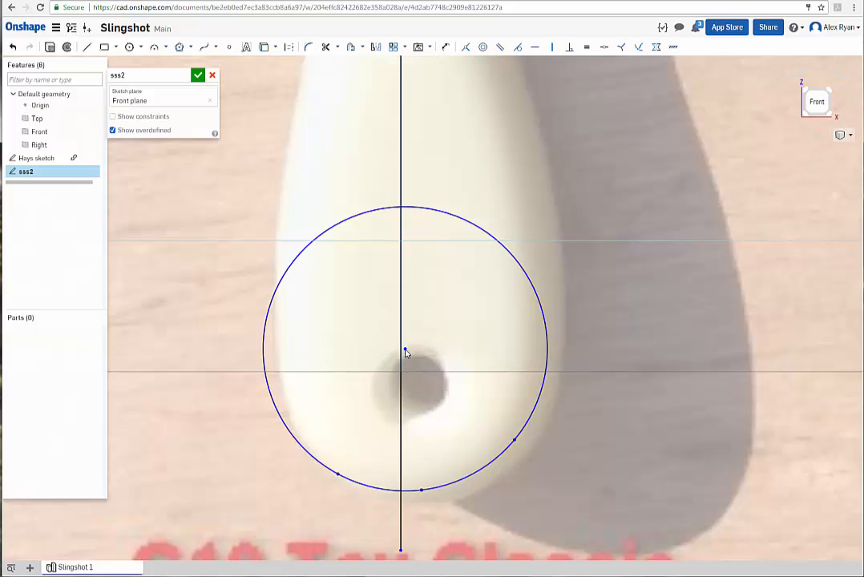
drag(406, 352, 400, 351)
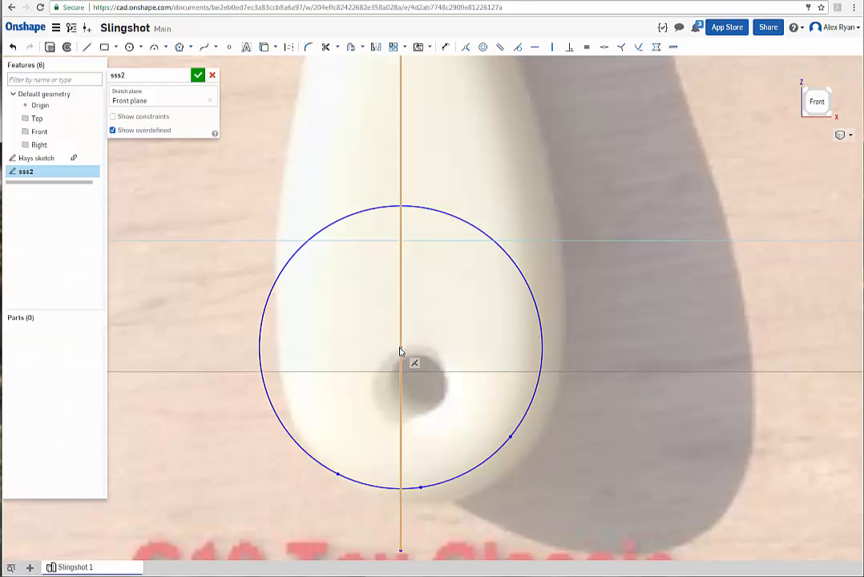
drag(400, 352, 401, 352)
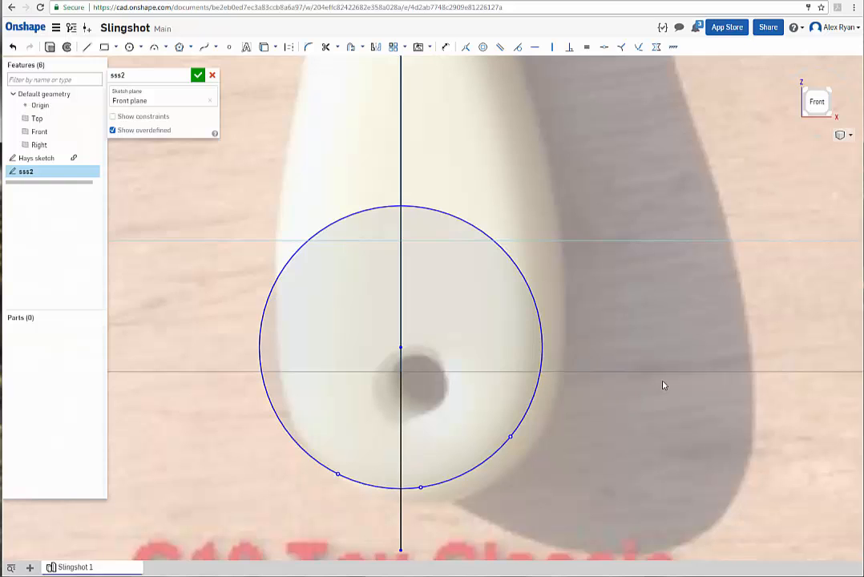
middle_drag(643, 351, 645, 324)
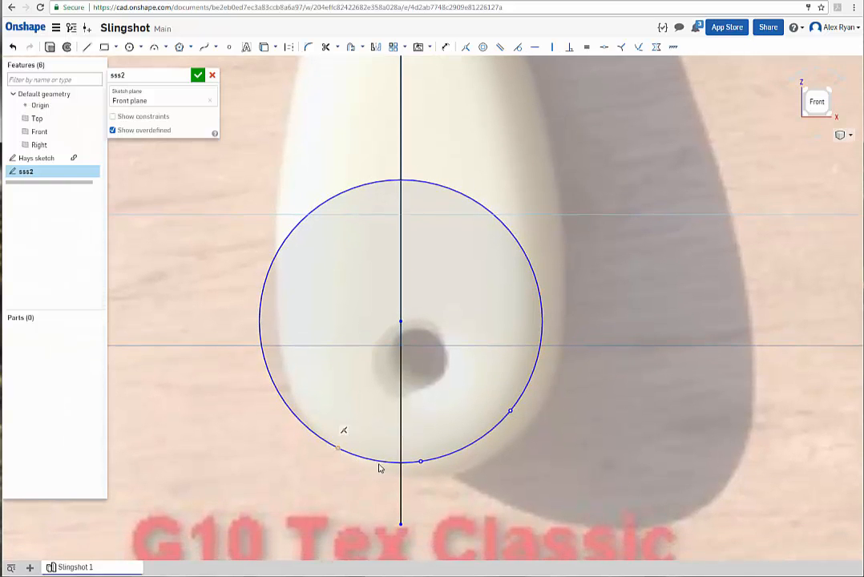
click(421, 462)
click(517, 403)
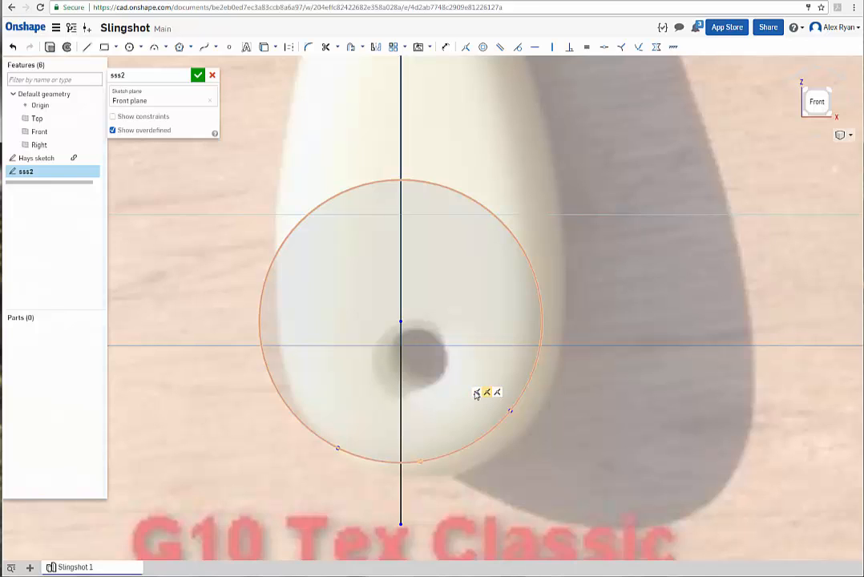
click(486, 393)
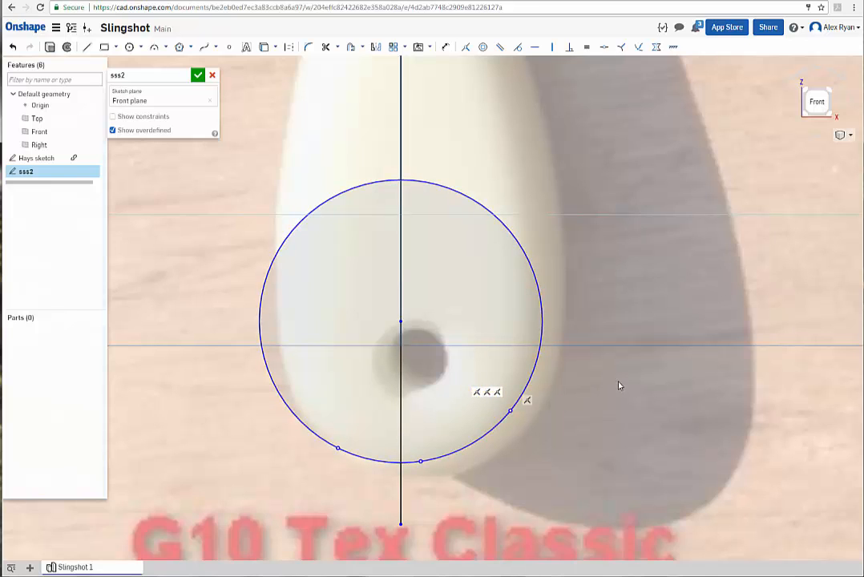
Draw a 3 point circle through three points on the left edge of the cream slingshot's neck, below the fork.
scroll(605, 368, down, 5)
right_drag(622, 390, 577, 418)
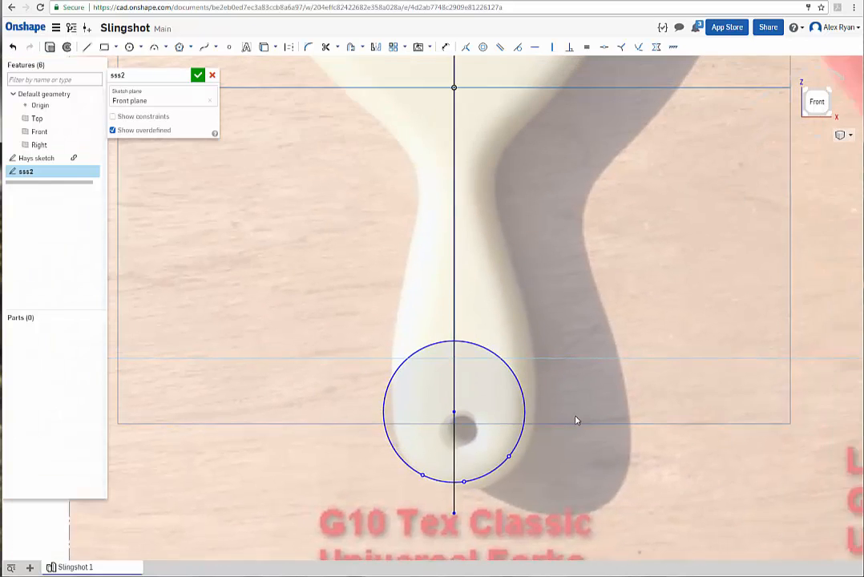
scroll(559, 428, down, 1)
right_drag(543, 255, 515, 376)
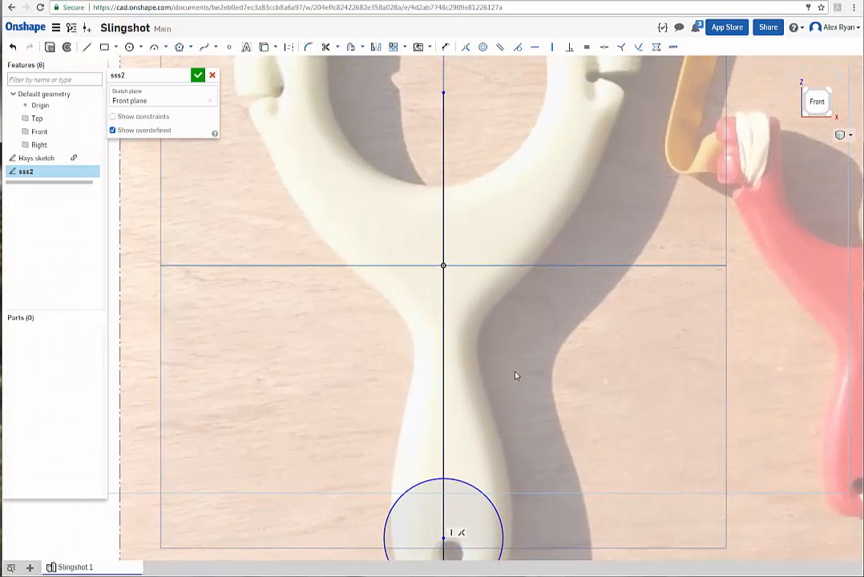
scroll(484, 366, down, 1)
scroll(485, 367, up, 5)
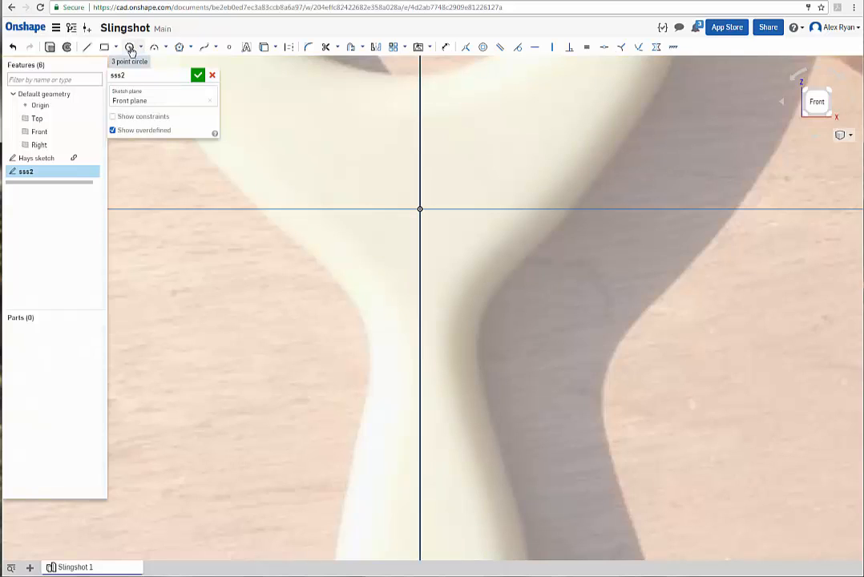
click(131, 48)
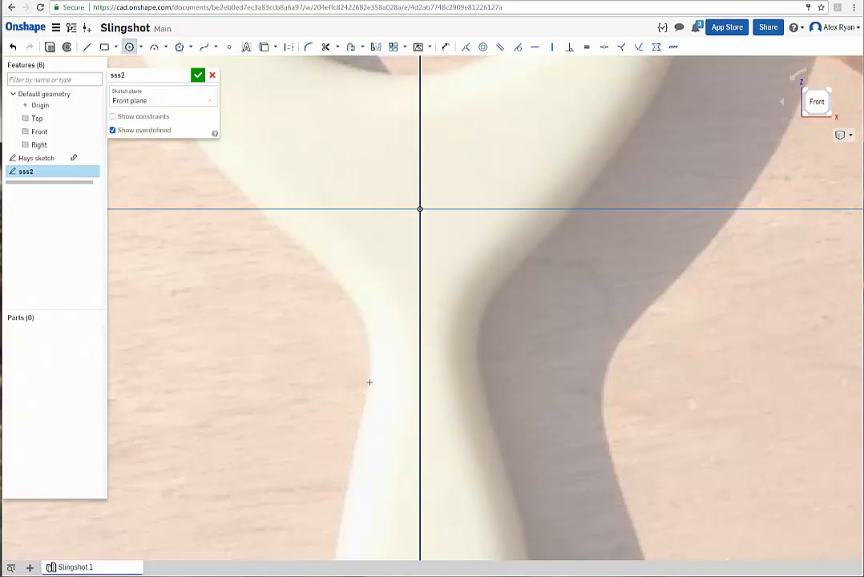
click(368, 332)
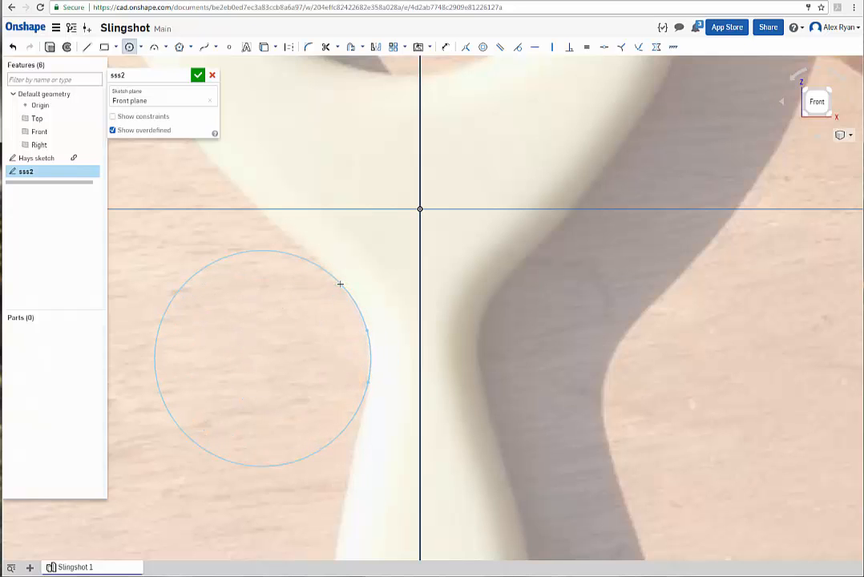
click(340, 284)
Draw a large 3 point circle through three points on the outer left edge of the cream slingshot's fork.
scroll(395, 353, down, 3)
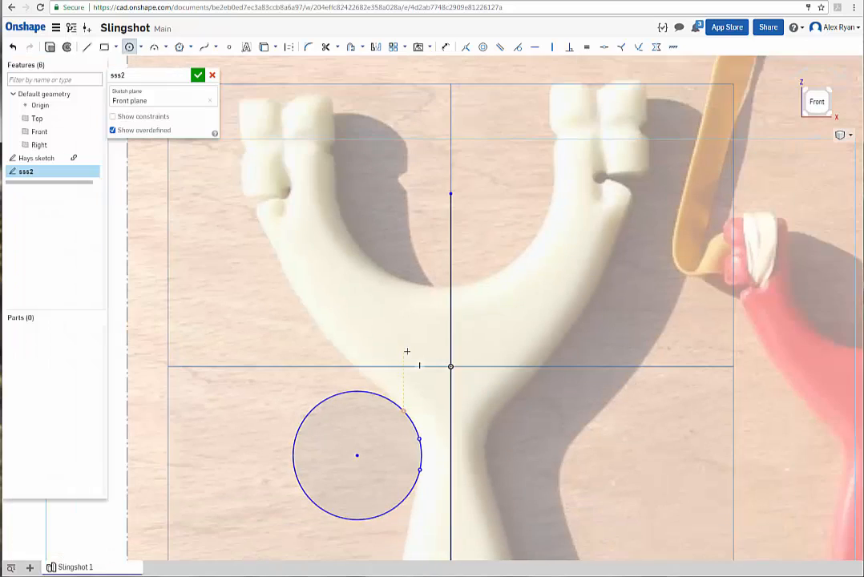
middle_drag(407, 351, 374, 307)
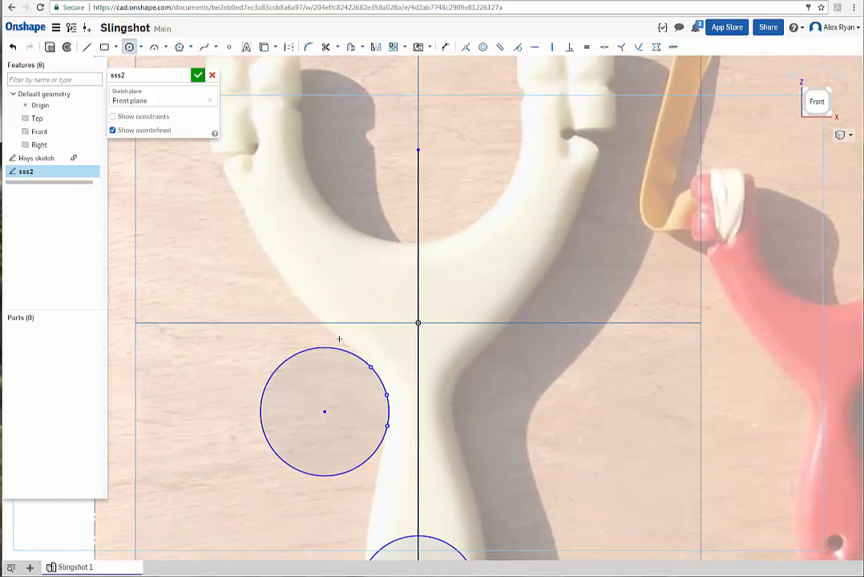
click(341, 338)
click(290, 286)
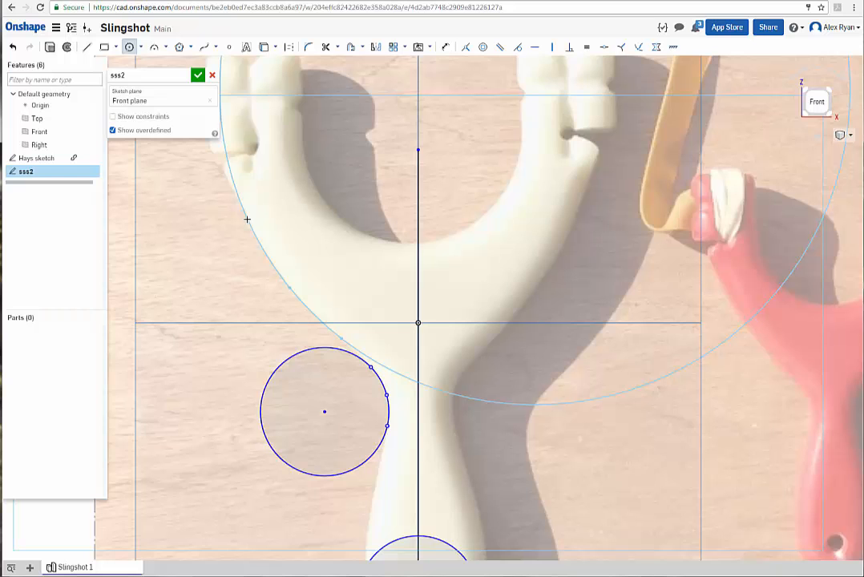
click(246, 219)
Examine how well the handle, neck and fork circles follow the slingshot's left edge, and leave the circle tool.
scroll(511, 503, down, 4)
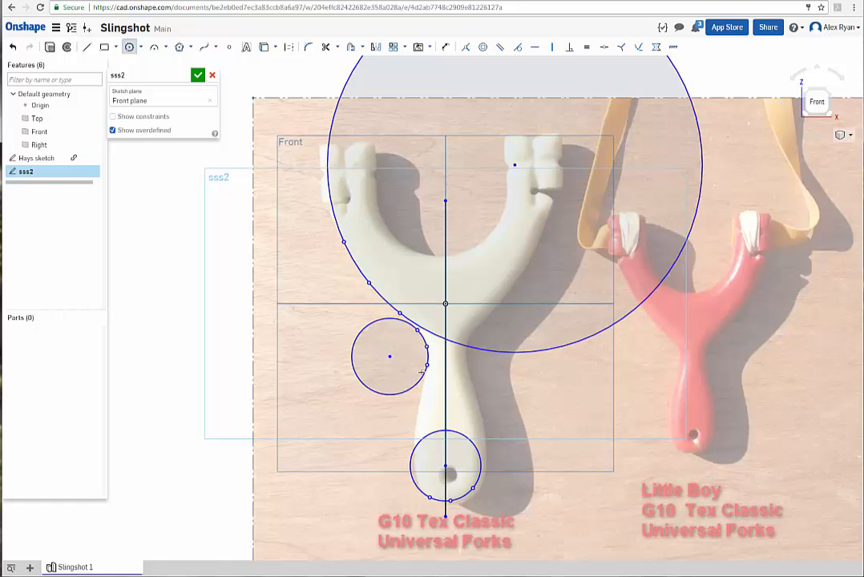
scroll(432, 393, up, 5)
middle_drag(430, 422, 418, 295)
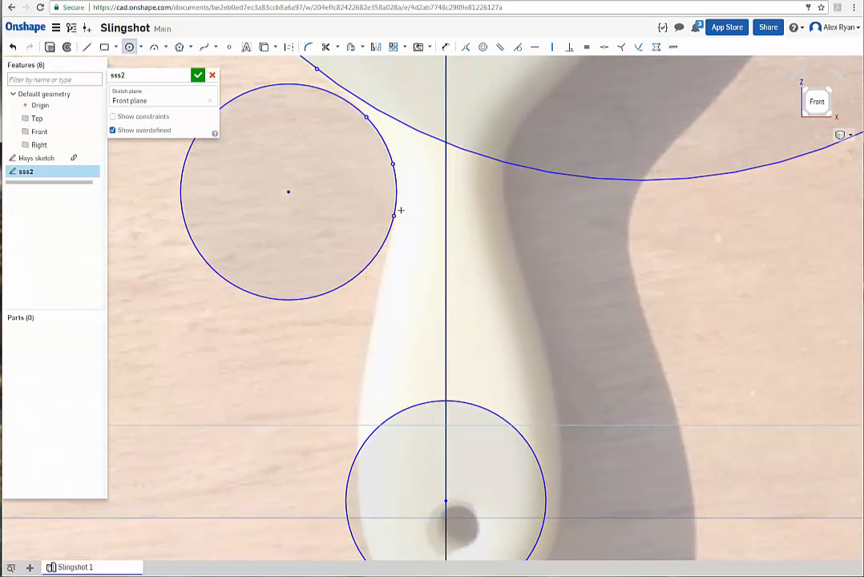
scroll(420, 433, down, 4)
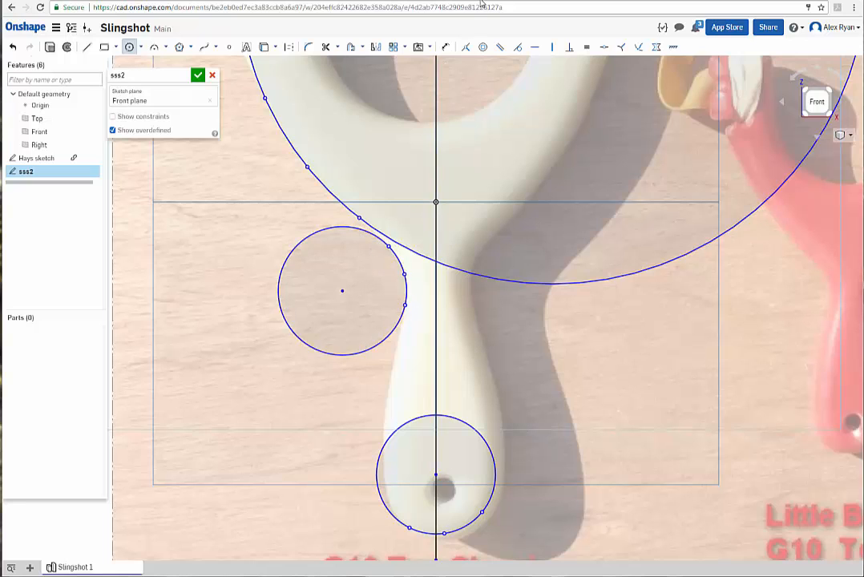
scroll(357, 223, up, 2)
scroll(356, 222, up, 2)
scroll(331, 230, down, 1)
middle_drag(331, 227, 339, 309)
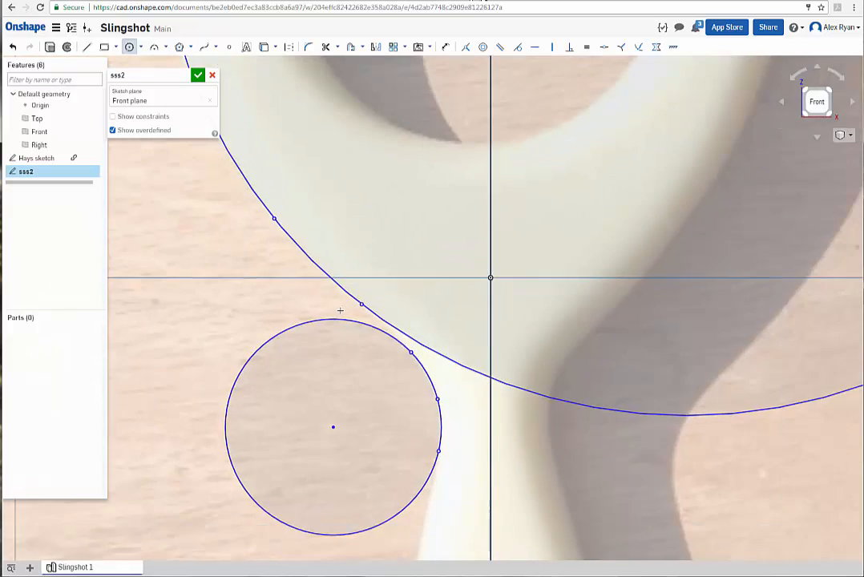
scroll(341, 312, down, 2)
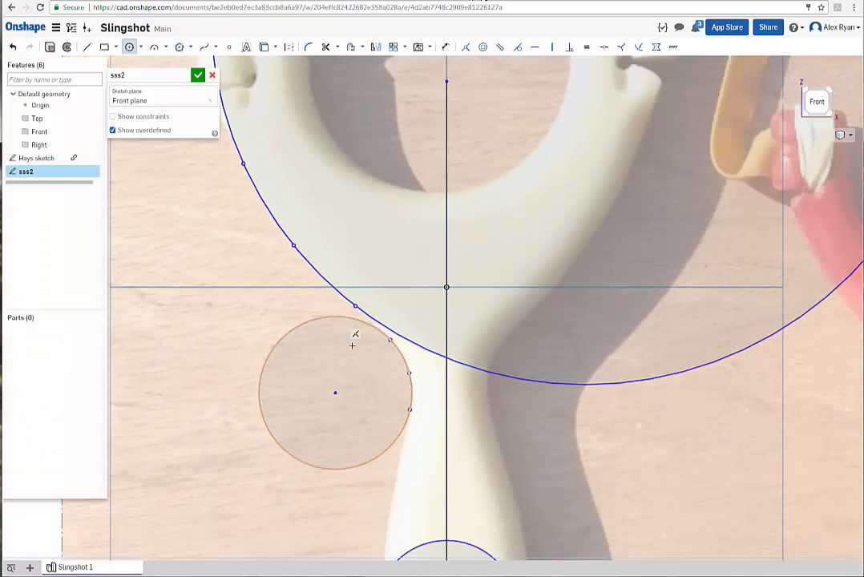
click(131, 49)
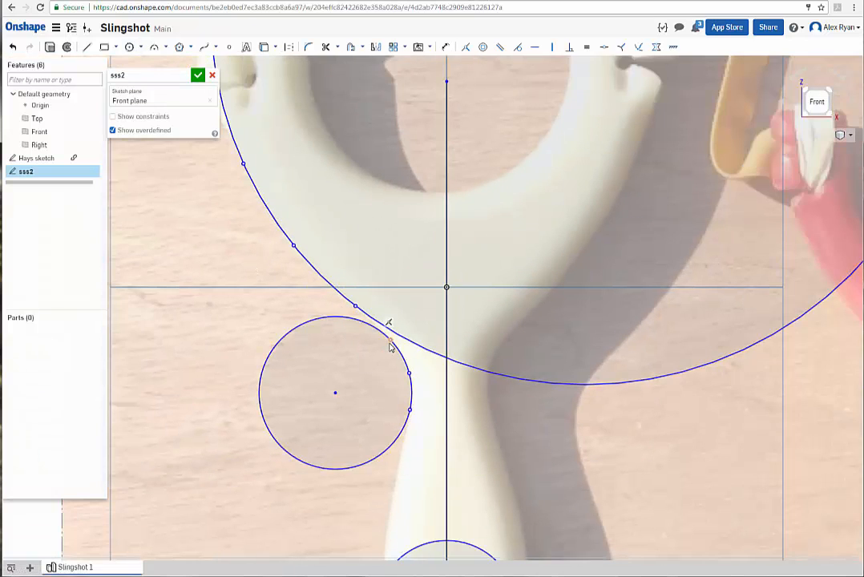
scroll(505, 395, down, 2)
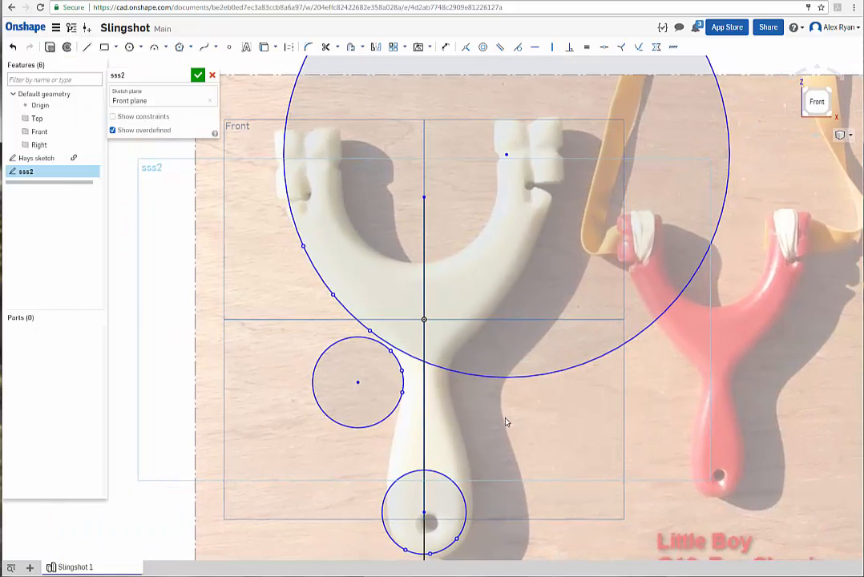
click(486, 375)
click(392, 403)
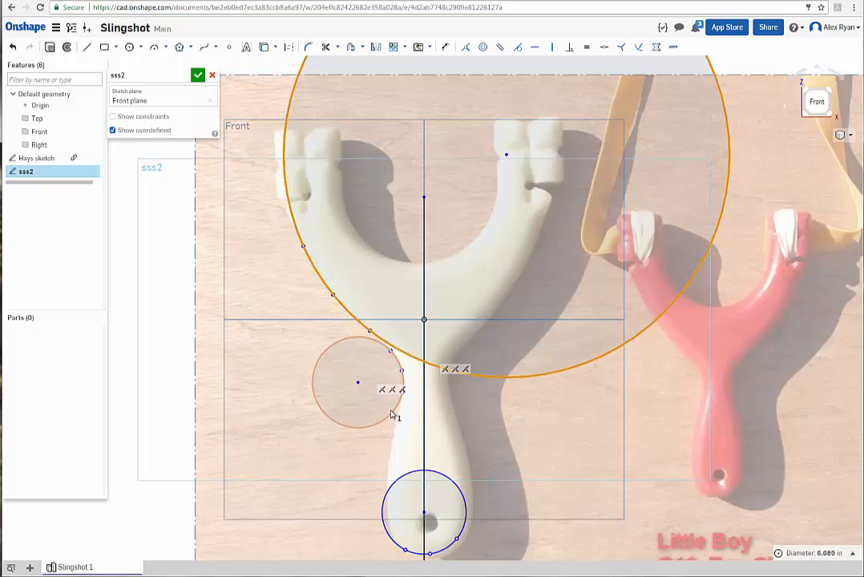
click(408, 473)
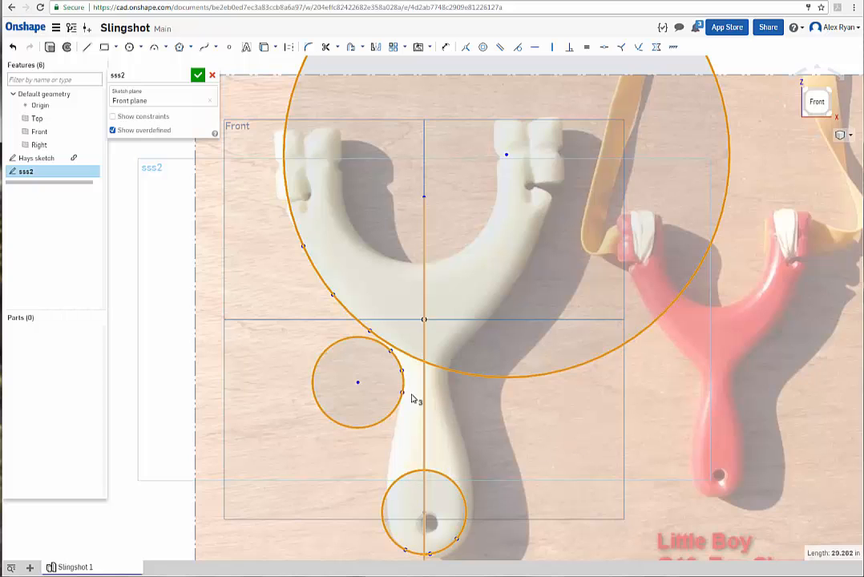
scroll(403, 399, up, 5)
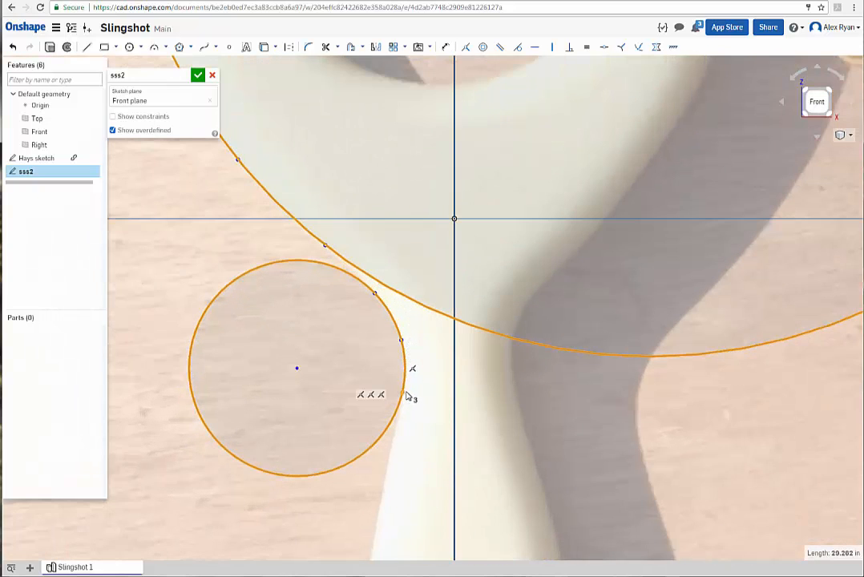
click(403, 392)
click(403, 341)
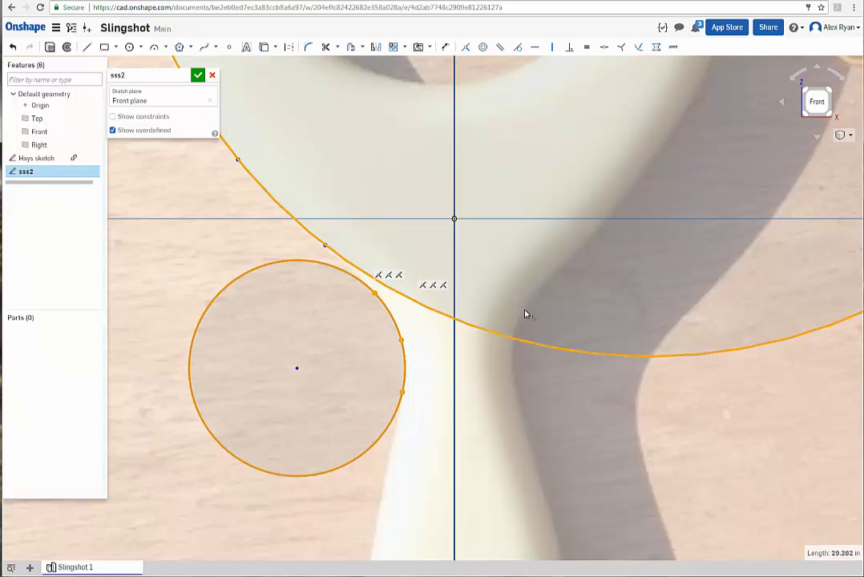
scroll(519, 311, down, 5)
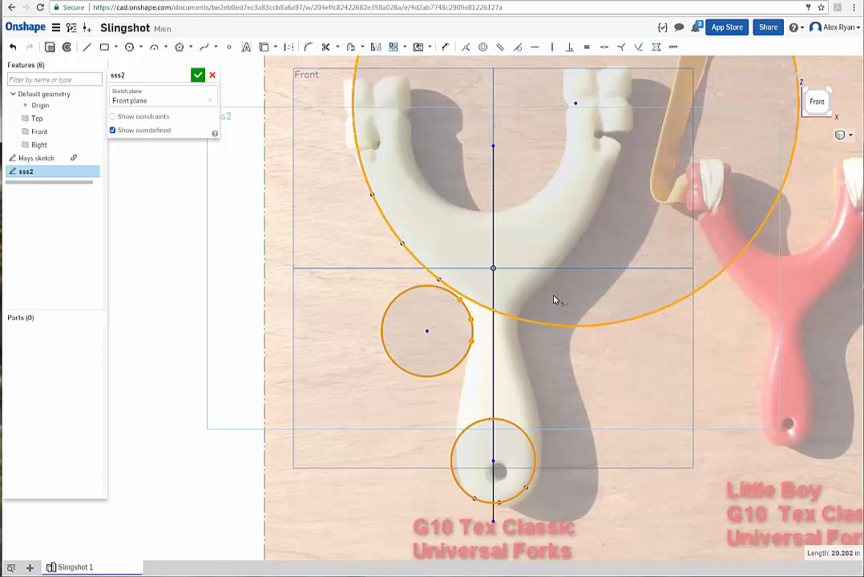
key(Escape)
Delete the three definition points on the neck circle.
scroll(502, 329, up, 6)
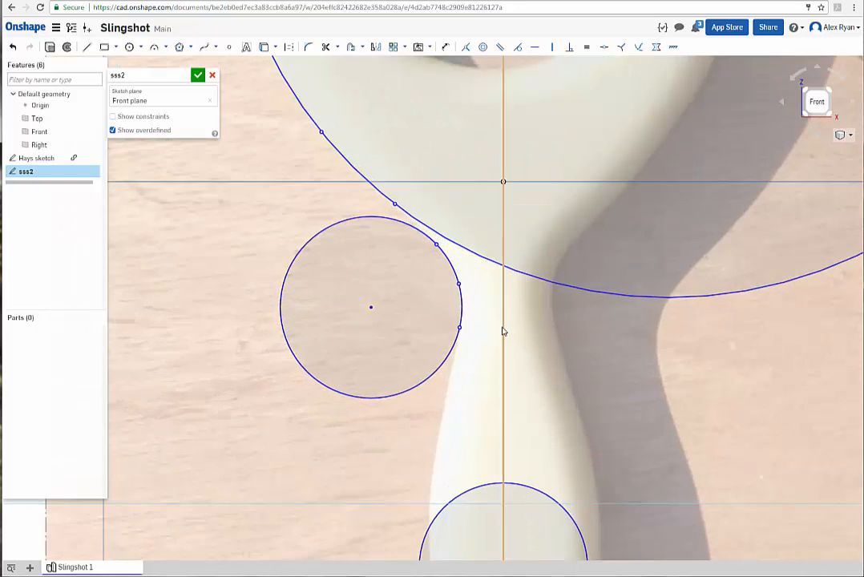
middle_drag(454, 312, 444, 335)
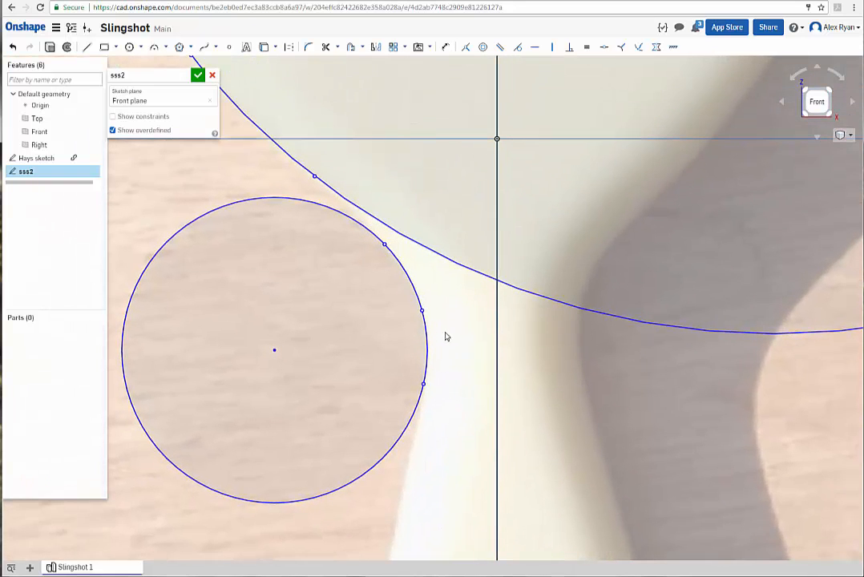
click(424, 384)
click(422, 311)
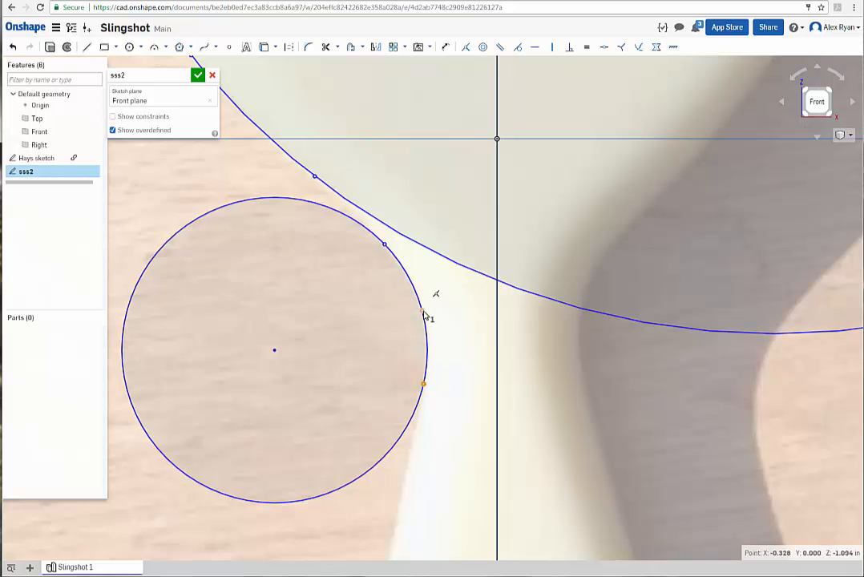
click(385, 246)
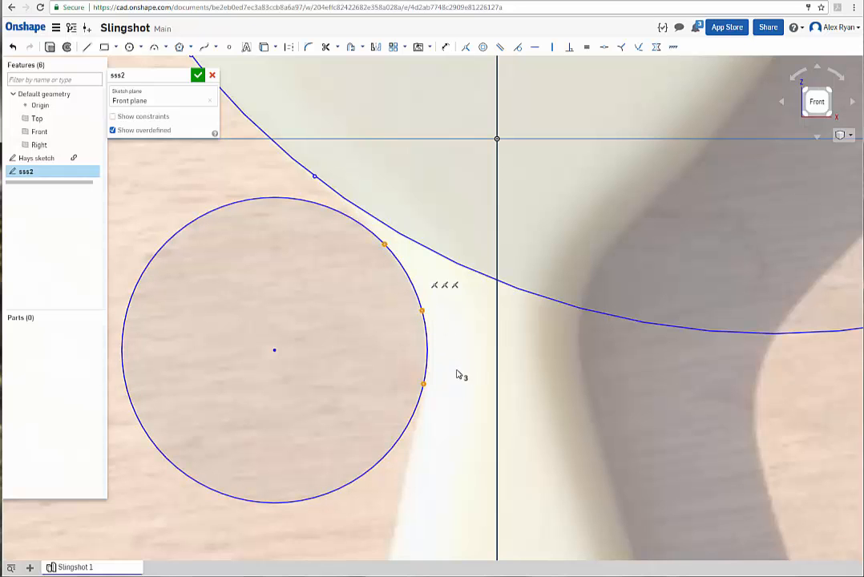
Delete the three definition points on the large fork circle along the slingshot's outer left edge.
scroll(454, 353, down, 3)
mouse_move(452, 291)
middle_down()
mouse_move(452, 342)
mouse_move(415, 378)
middle_up()
scroll(431, 327, up, 4)
click(411, 415)
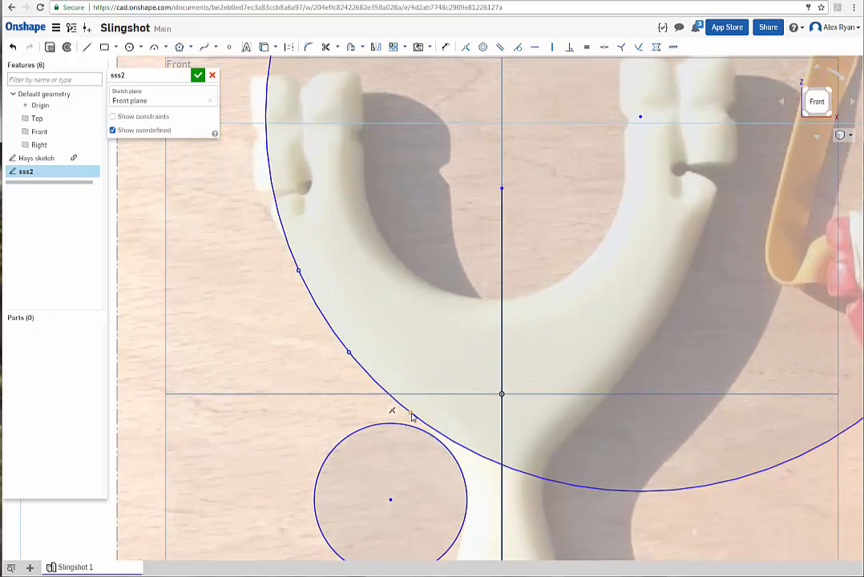
click(349, 353)
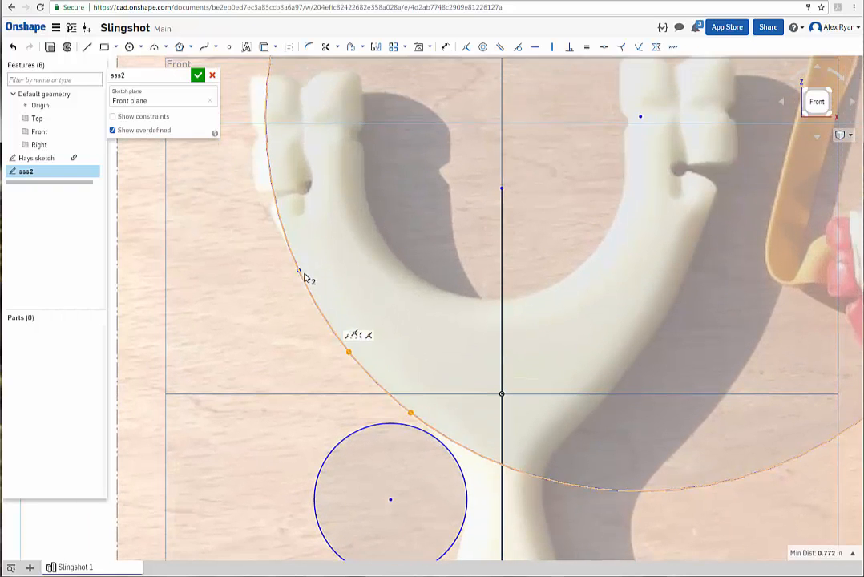
click(302, 273)
key(Delete)
Delete the three definition points on the bottom edge of the handle-end circle.
middle_drag(568, 437, 490, 164)
click(391, 509)
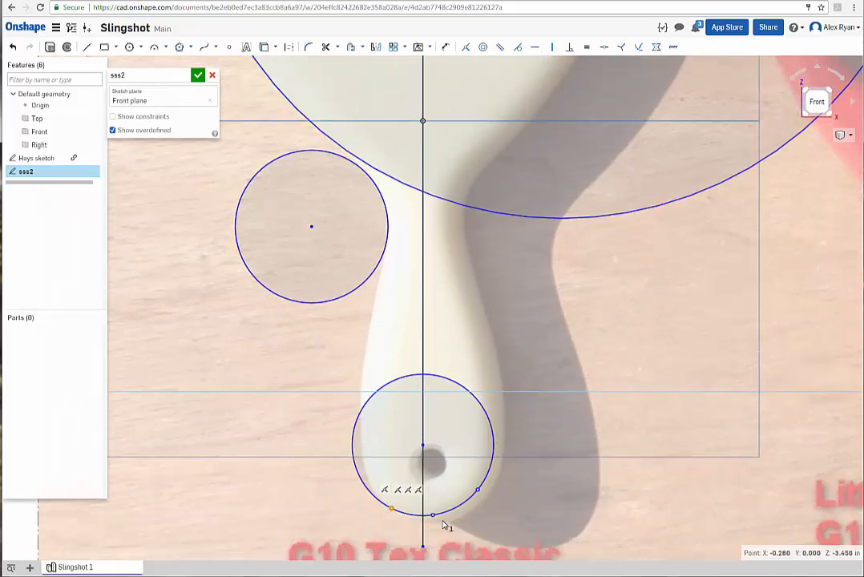
click(433, 515)
click(477, 489)
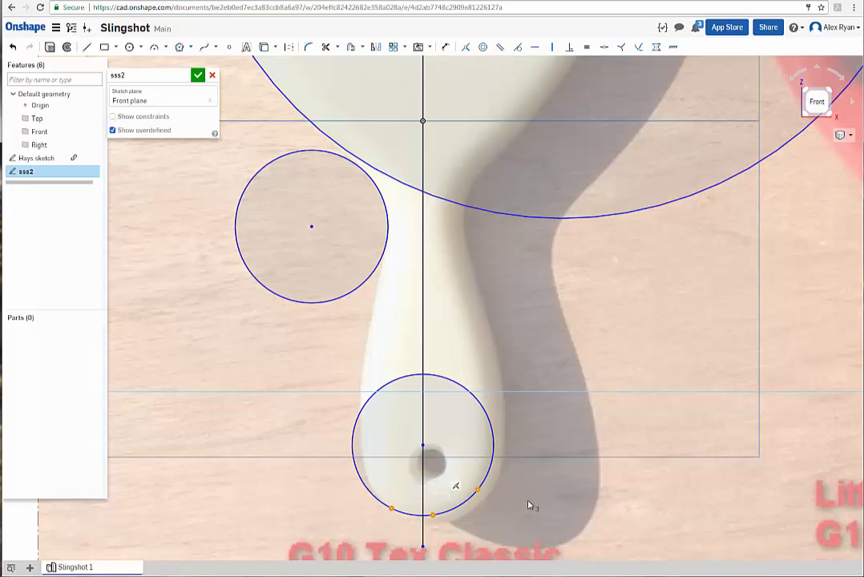
Examine the gaps between the handle, neck and fork circles along the slingshot's left edge.
scroll(400, 291, up, 3)
scroll(404, 282, down, 2)
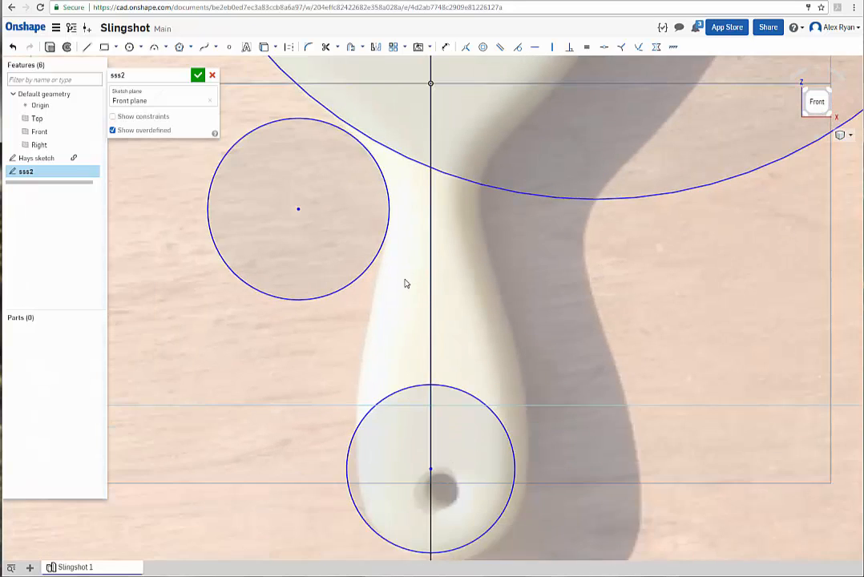
middle_drag(413, 331, 432, 433)
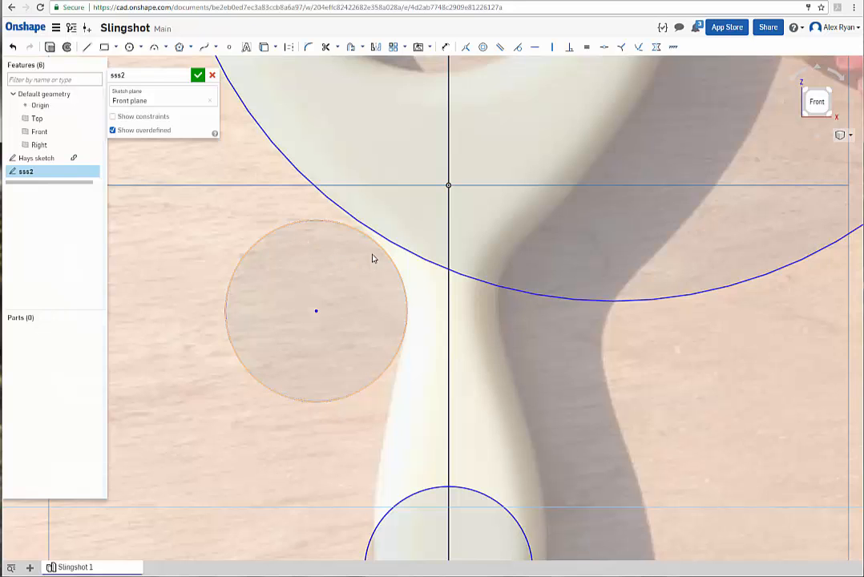
scroll(447, 302, up, 3)
scroll(437, 303, down, 4)
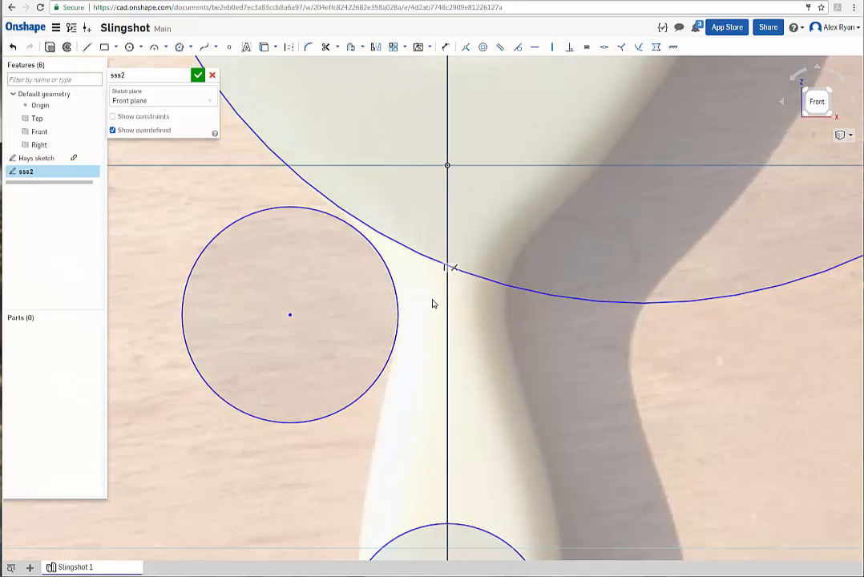
scroll(446, 303, down, 2)
middle_drag(515, 206, 504, 334)
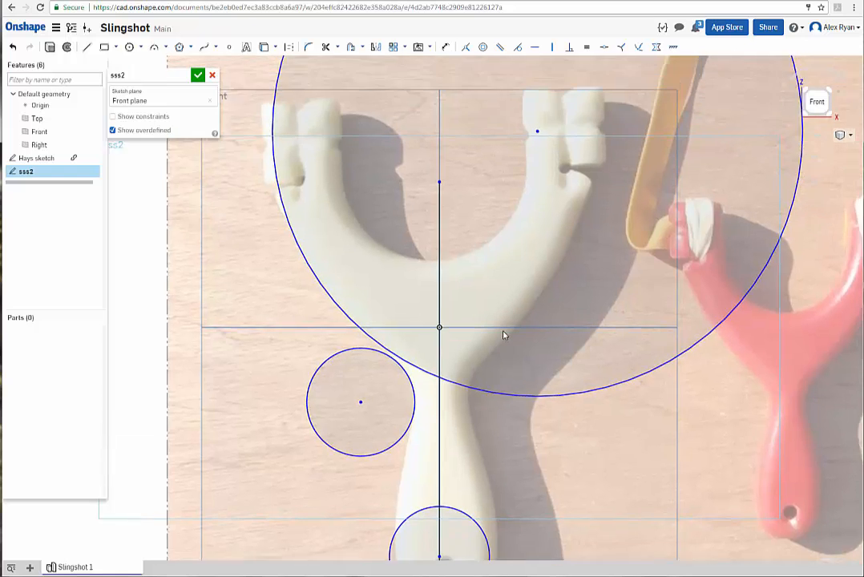
scroll(503, 334, up, 1)
scroll(437, 422, down, 2)
scroll(428, 409, up, 3)
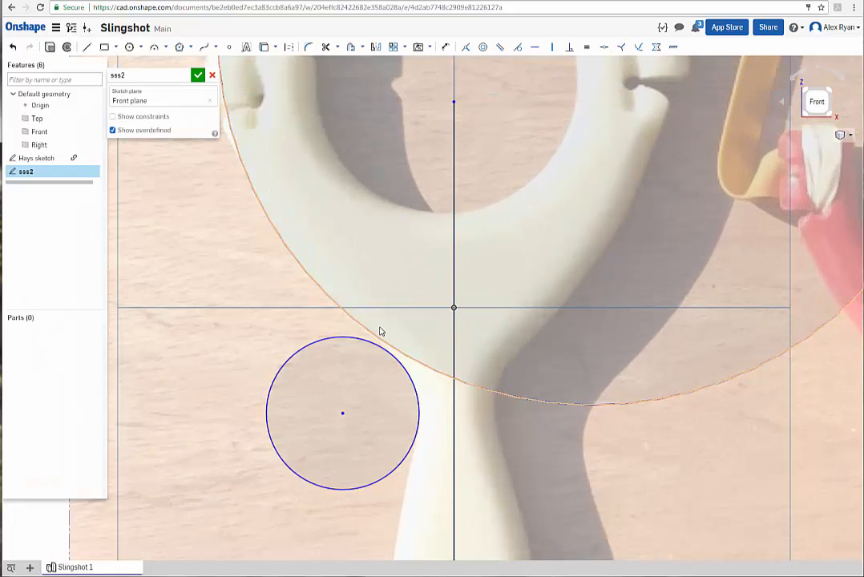
Resize the neck circle so its edge follows the slingshot's left neck curve just below the fork circle.
mouse_move(392, 361)
mouse_down()
mouse_move(403, 358)
mouse_move(396, 358)
mouse_up()
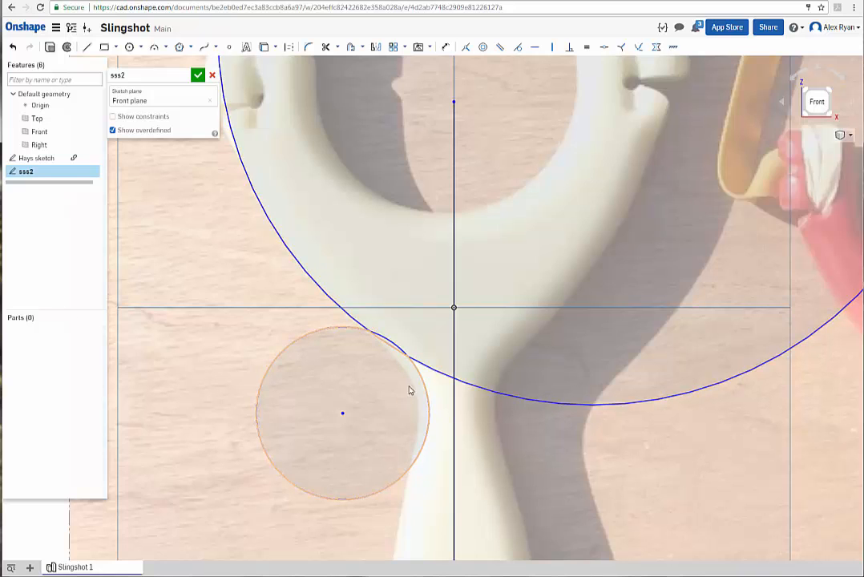
drag(419, 380, 409, 381)
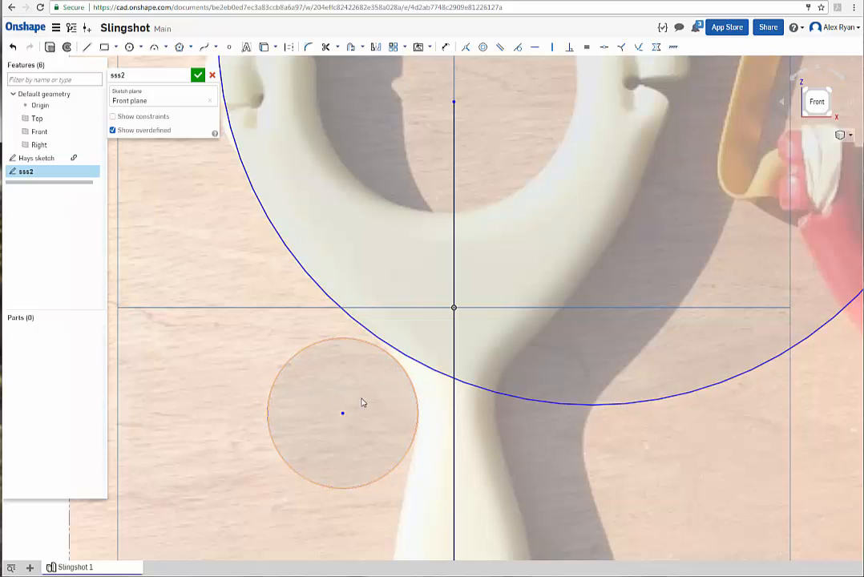
scroll(399, 371, down, 2)
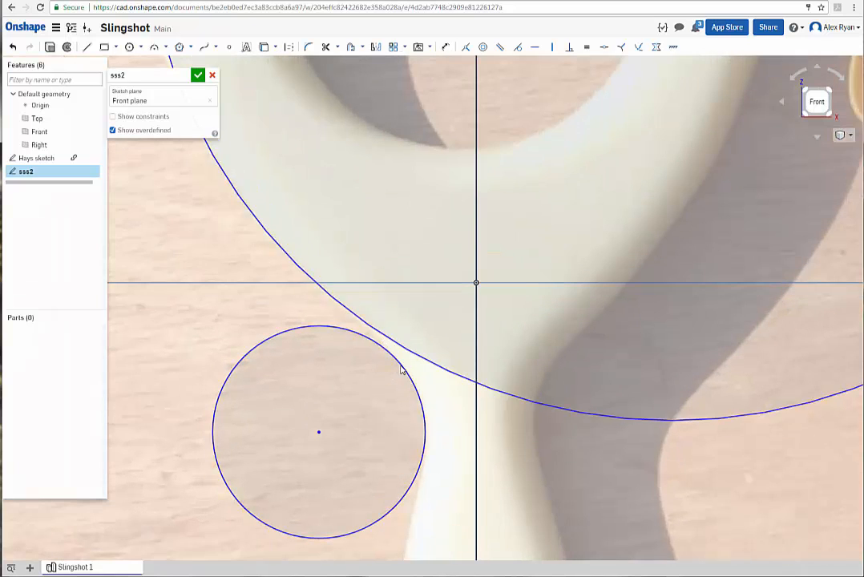
scroll(401, 370, up, 2)
scroll(457, 401, up, 1)
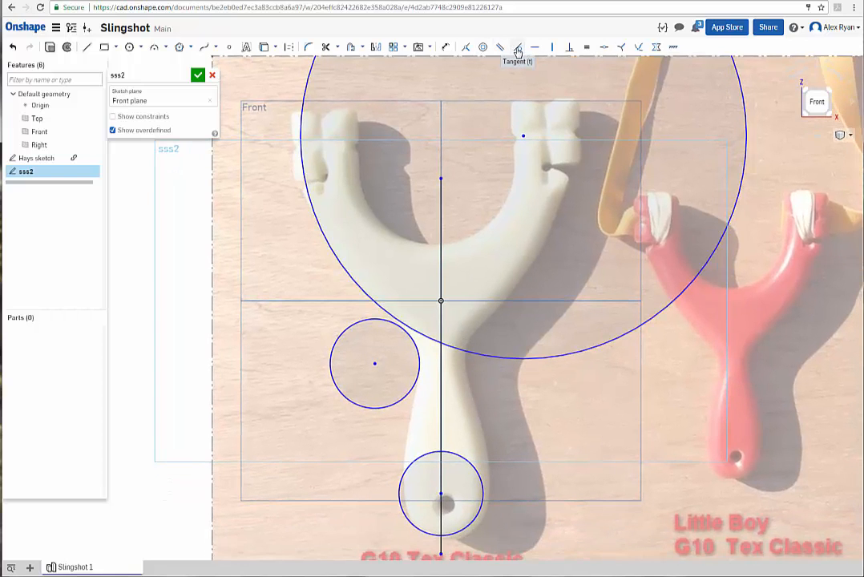
Try a tangent constraint between the neck circle and the large fork circle, and undo it.
click(517, 48)
click(364, 320)
click(372, 303)
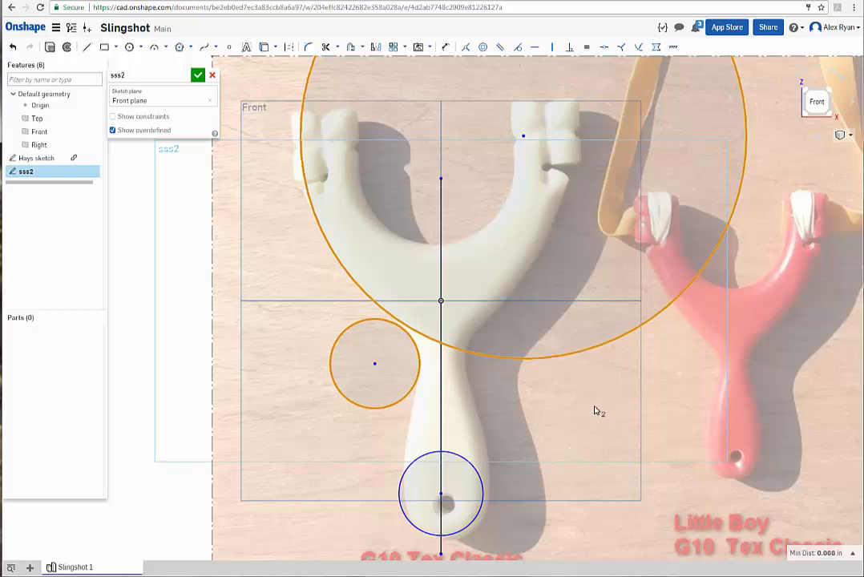
scroll(561, 400, up, 1)
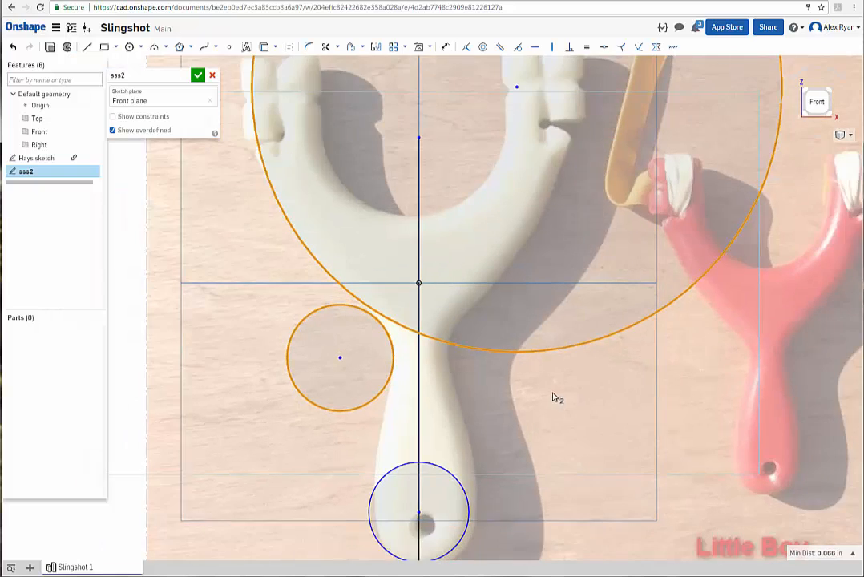
scroll(553, 398, down, 2)
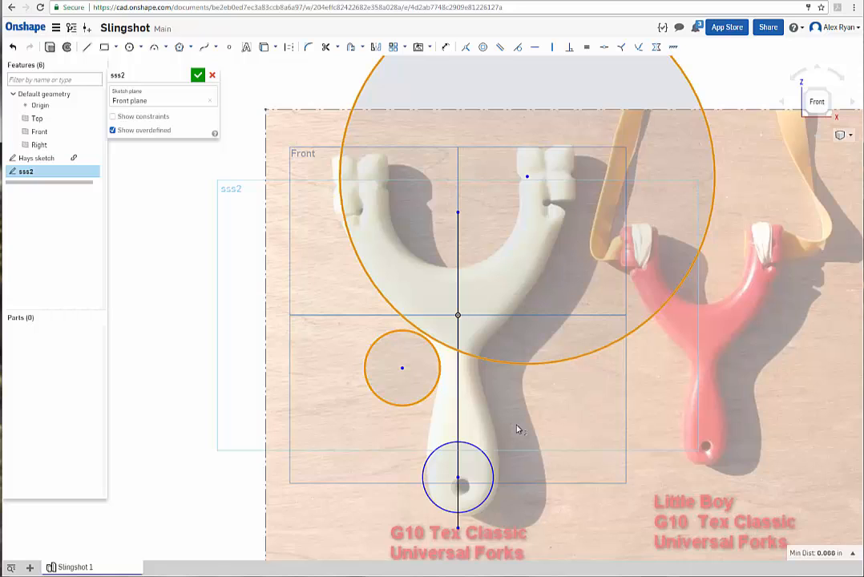
click(518, 50)
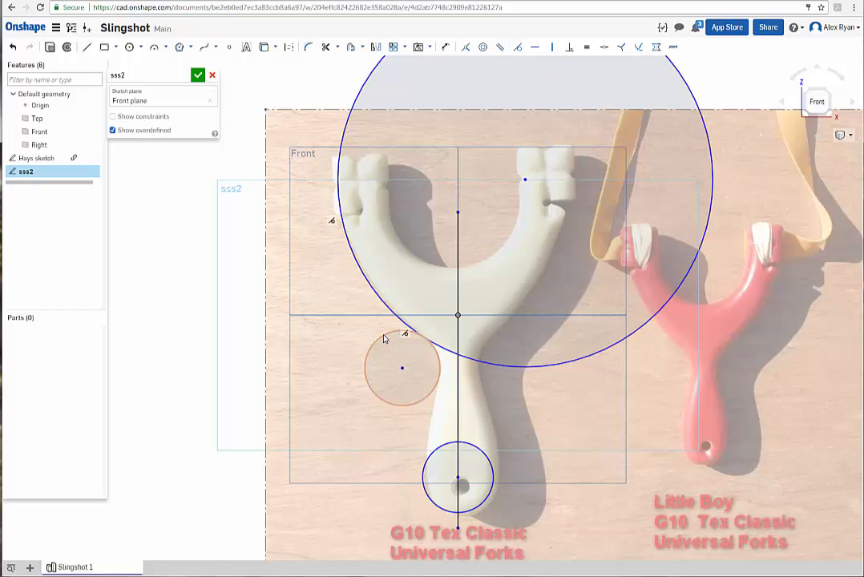
click(382, 296)
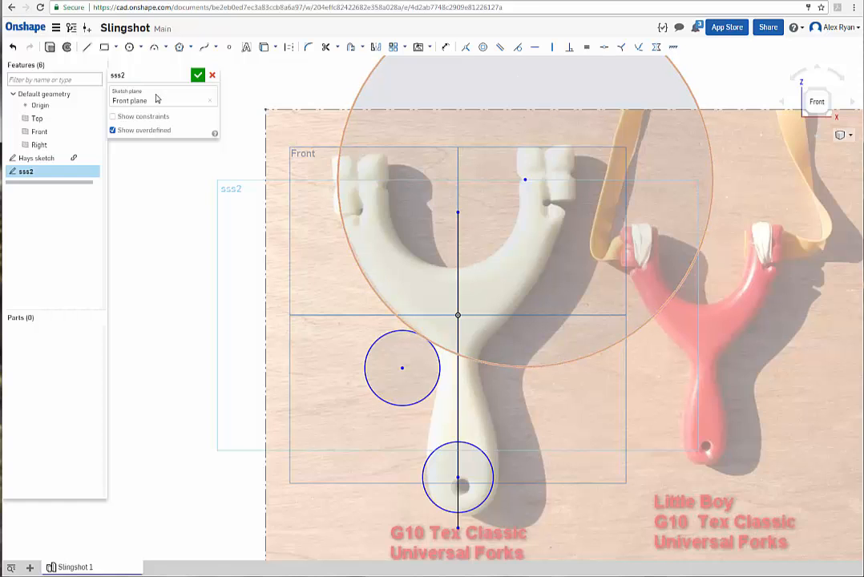
click(12, 48)
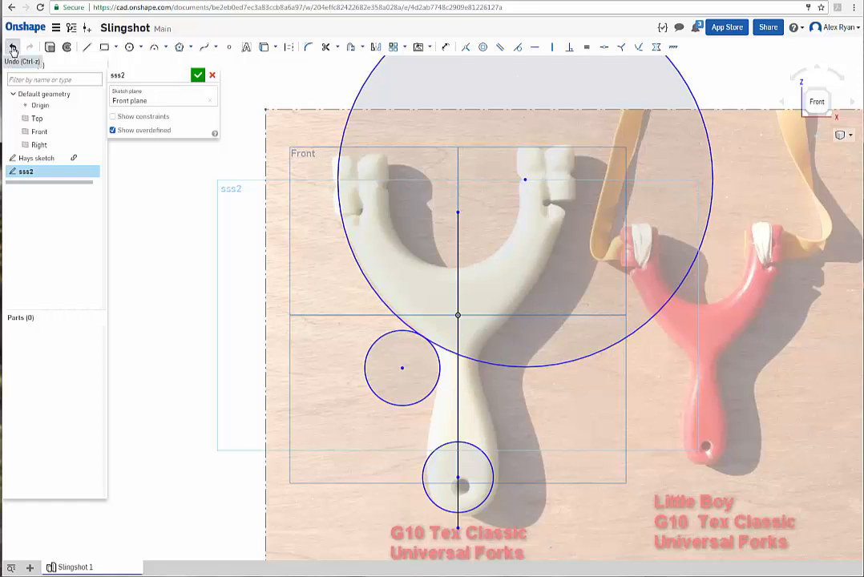
click(12, 47)
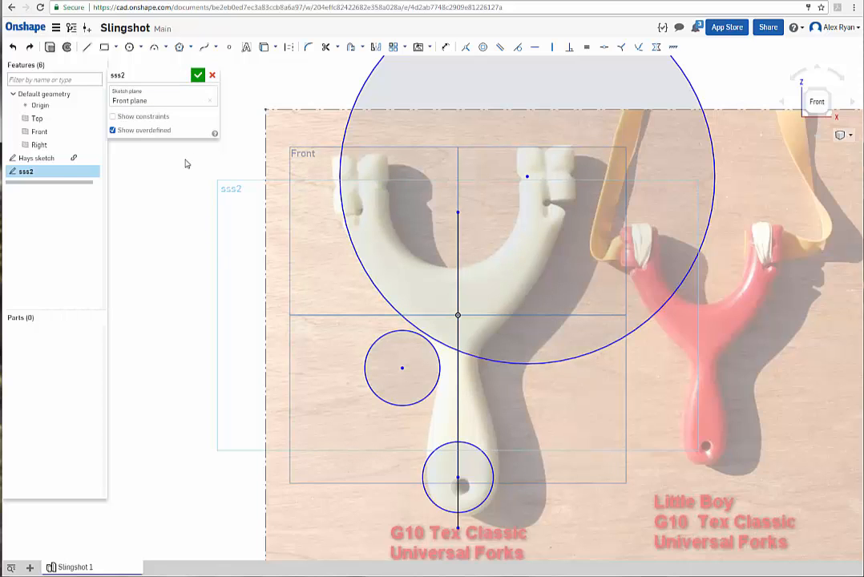
Apply a Fix constraint to the large fork circle to lock its size and position.
scroll(414, 331, up, 4)
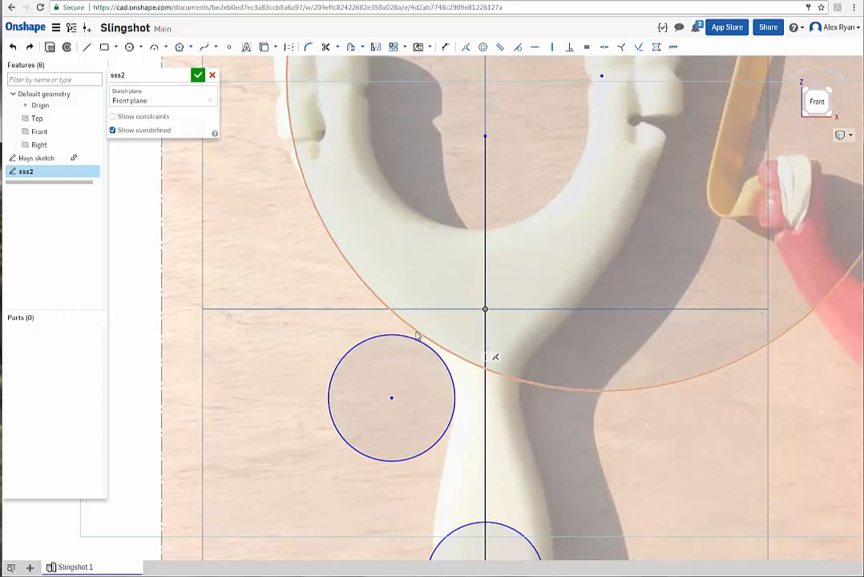
scroll(449, 413, down, 5)
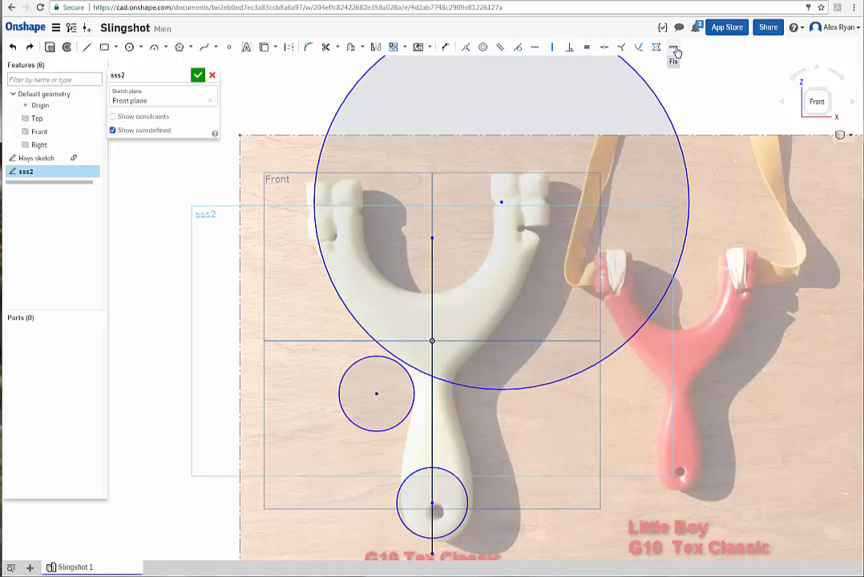
click(342, 306)
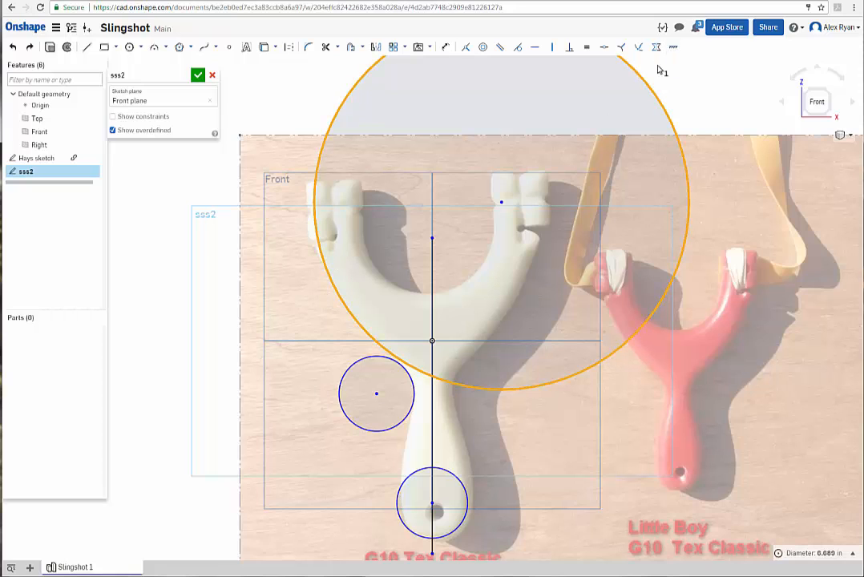
click(673, 50)
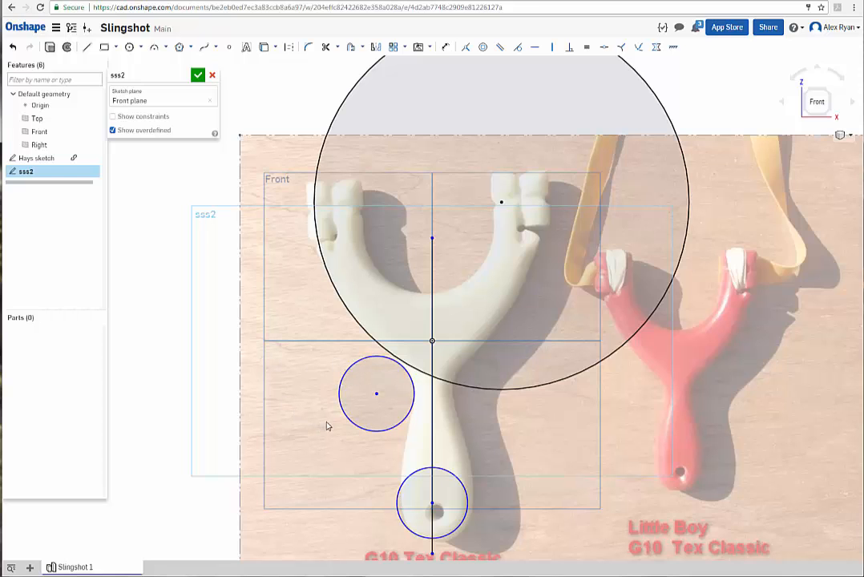
Enlarge the neck circle slightly and try moving the fixed fork circle by its edge and centre point.
mouse_move(346, 422)
mouse_down()
mouse_move(293, 460)
mouse_move(344, 415)
mouse_up()
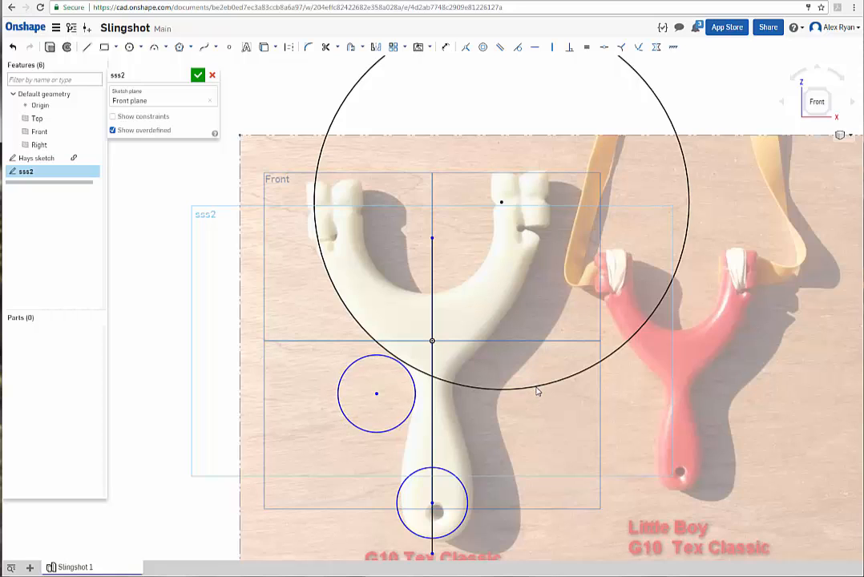
mouse_move(562, 379)
mouse_down()
mouse_move(571, 421)
mouse_move(582, 368)
mouse_up()
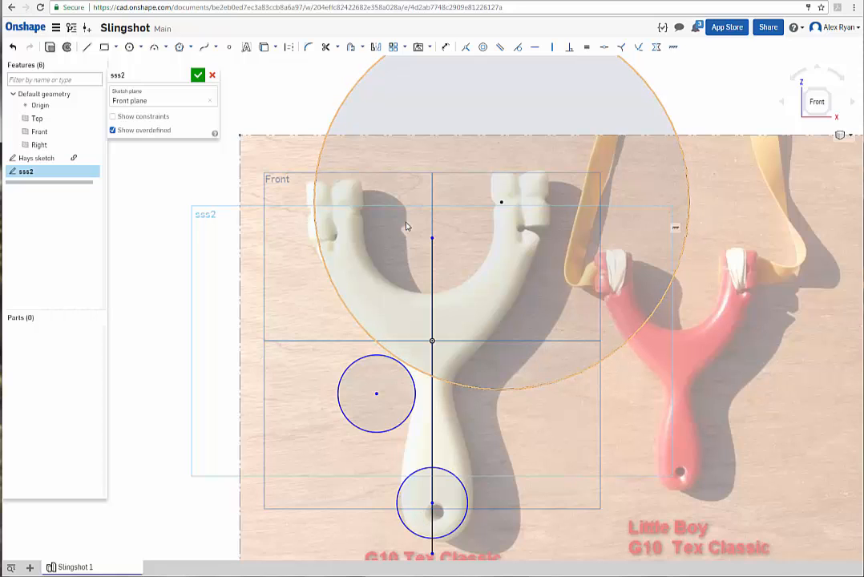
drag(502, 202, 550, 220)
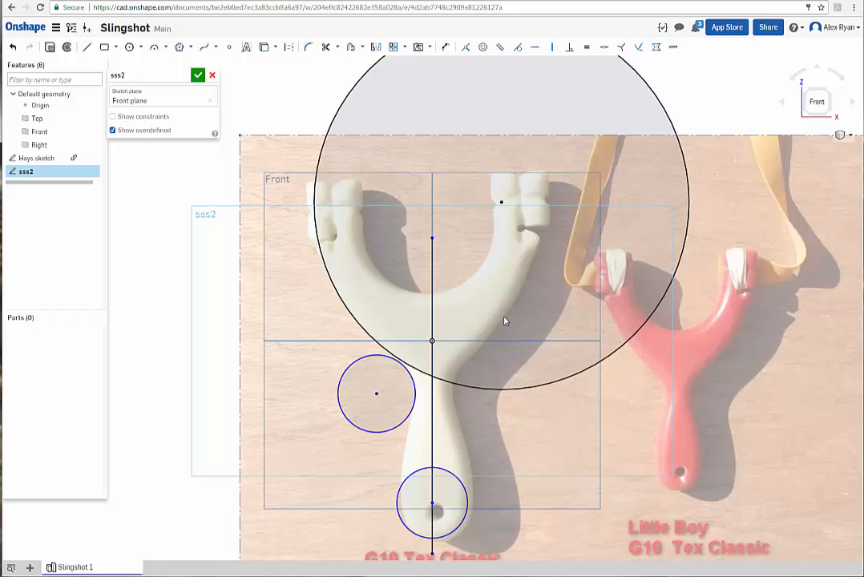
Move and enlarge the neck circle until it meets both the slingshot's left neck edge and the fixed fork circle.
scroll(382, 351, up, 5)
scroll(513, 396, down, 2)
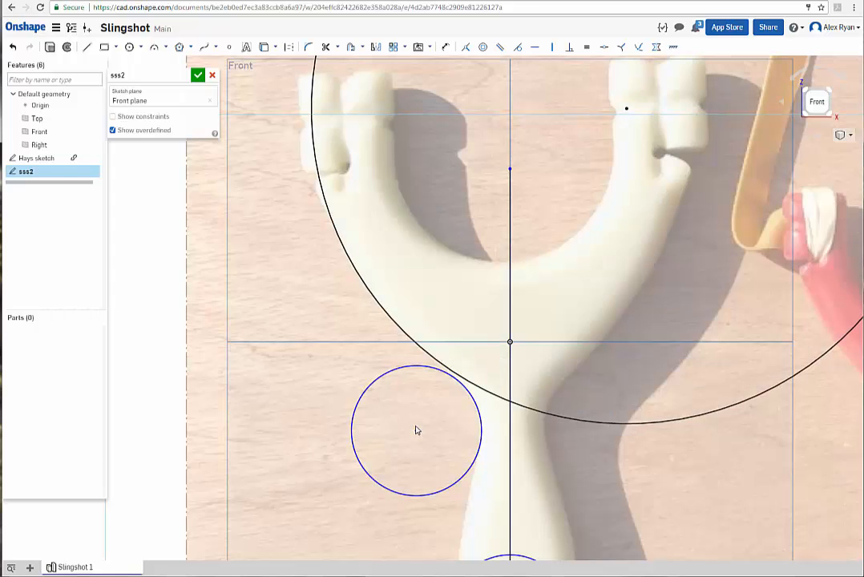
drag(418, 434, 416, 436)
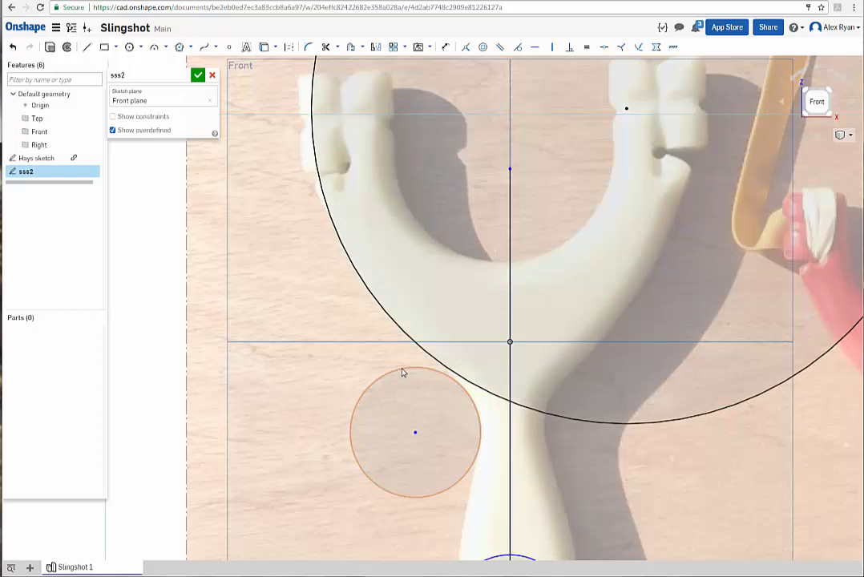
drag(403, 372, 403, 367)
mouse_move(415, 436)
mouse_down()
mouse_move(405, 432)
mouse_move(410, 438)
mouse_up()
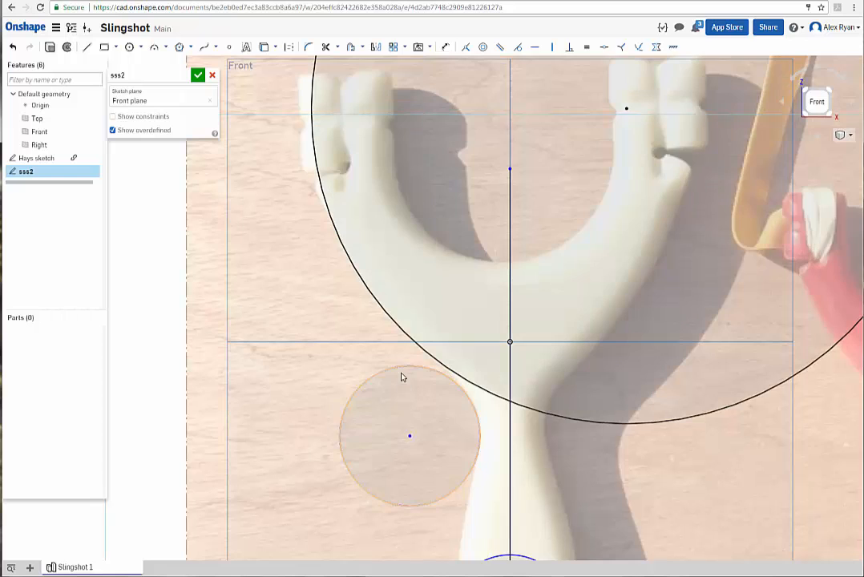
drag(402, 369, 400, 360)
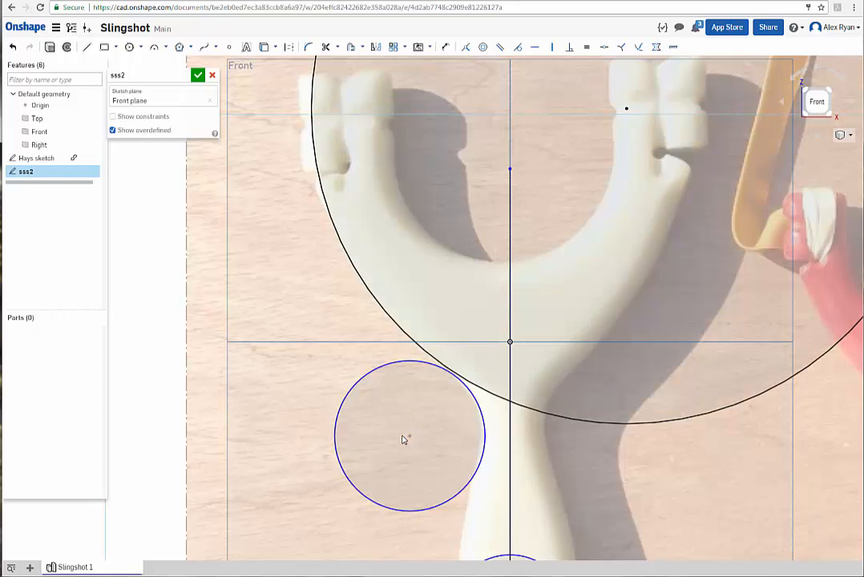
drag(403, 438, 398, 434)
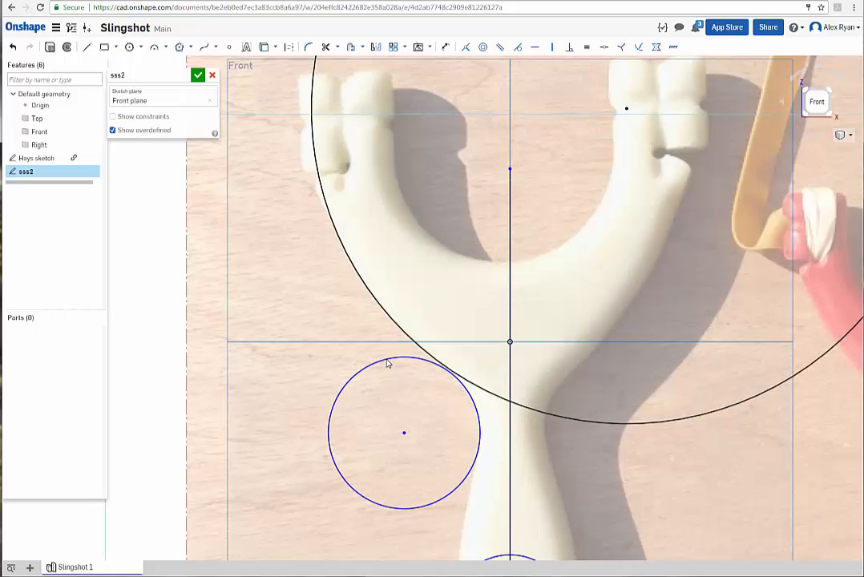
drag(387, 364, 387, 363)
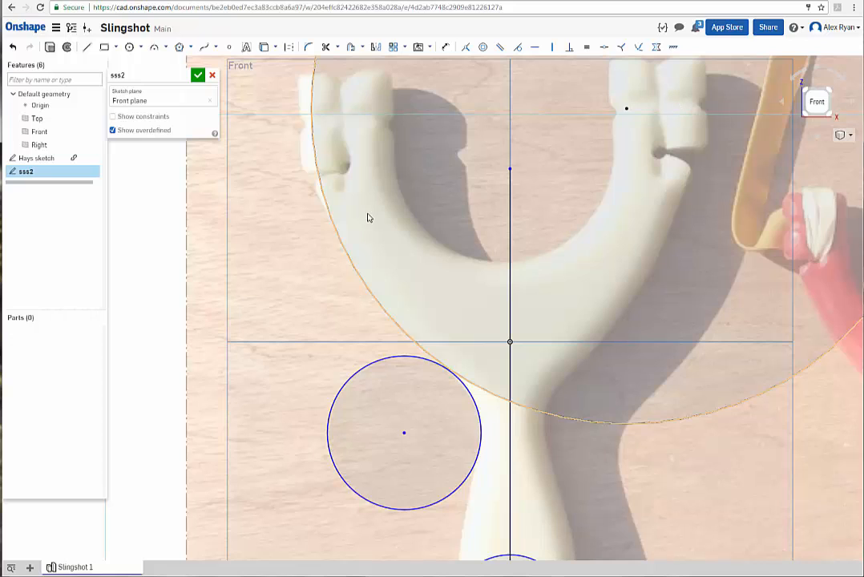
Select the fixed fork circle together with the neck circle.
click(378, 319)
click(354, 376)
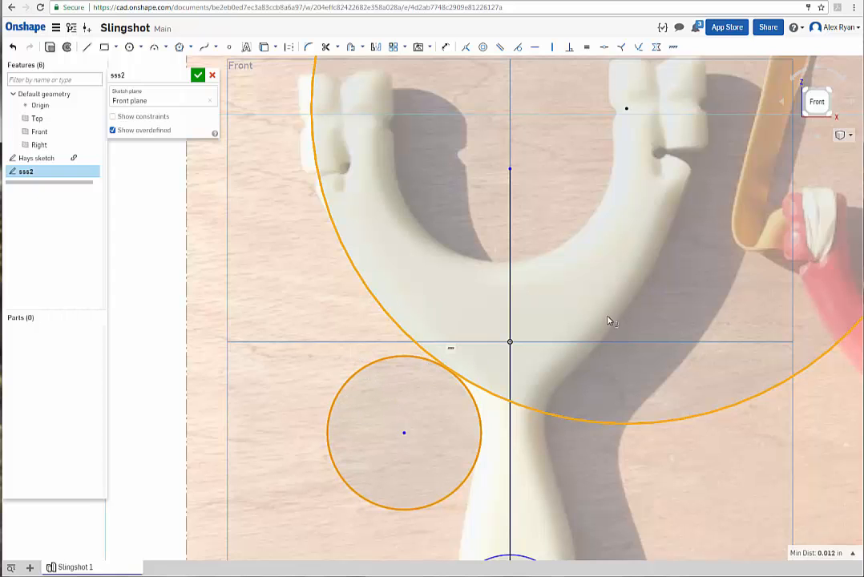
scroll(574, 307, down, 3)
scroll(573, 307, up, 1)
scroll(589, 300, down, 3)
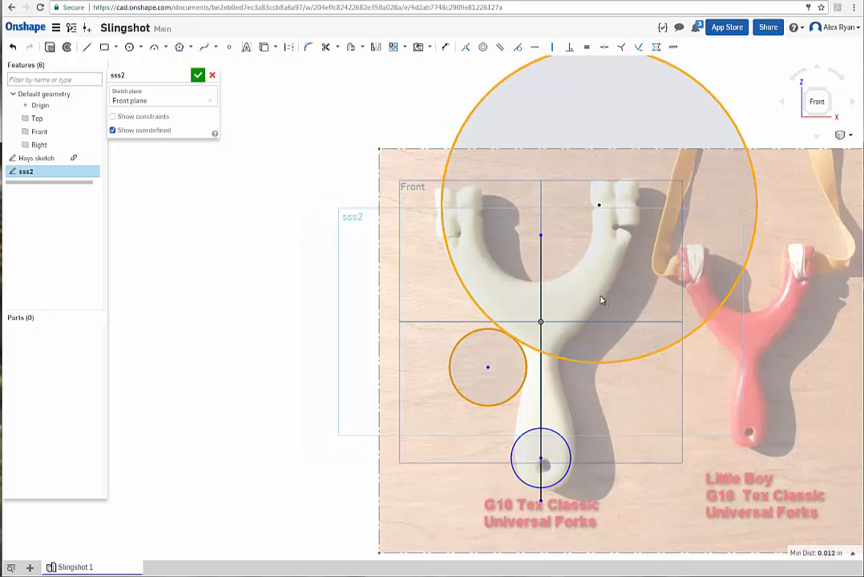
Make the small circle beside the handle's neck tangent to the large fork circle.
click(589, 301)
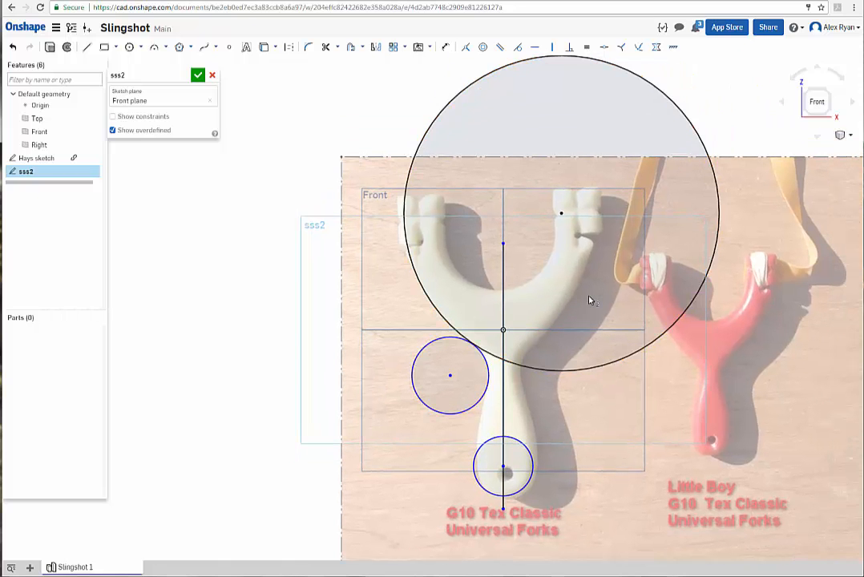
scroll(488, 328, up, 5)
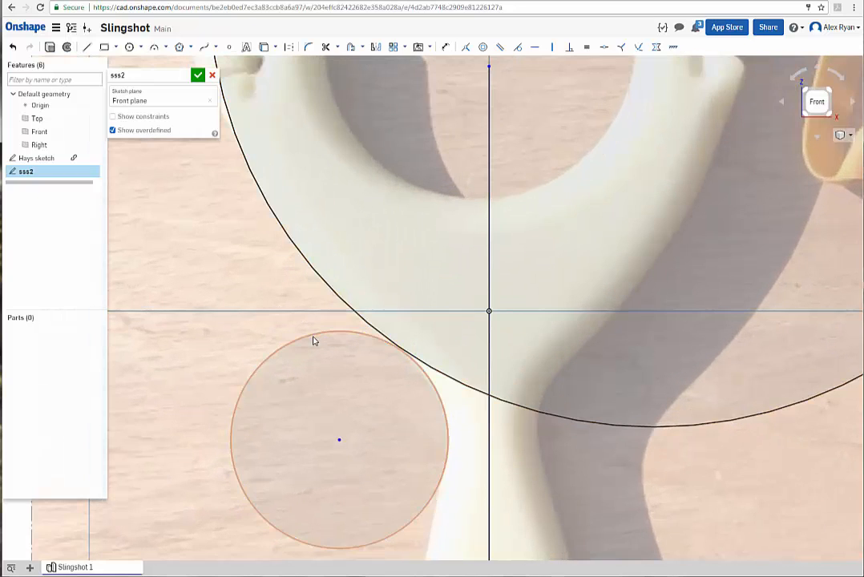
scroll(421, 353, up, 3)
scroll(343, 348, up, 4)
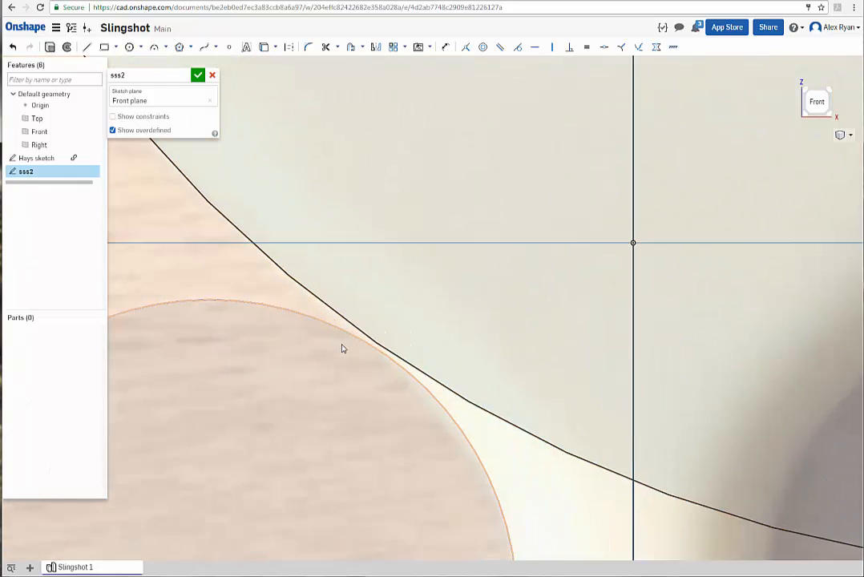
scroll(430, 350, down, 7)
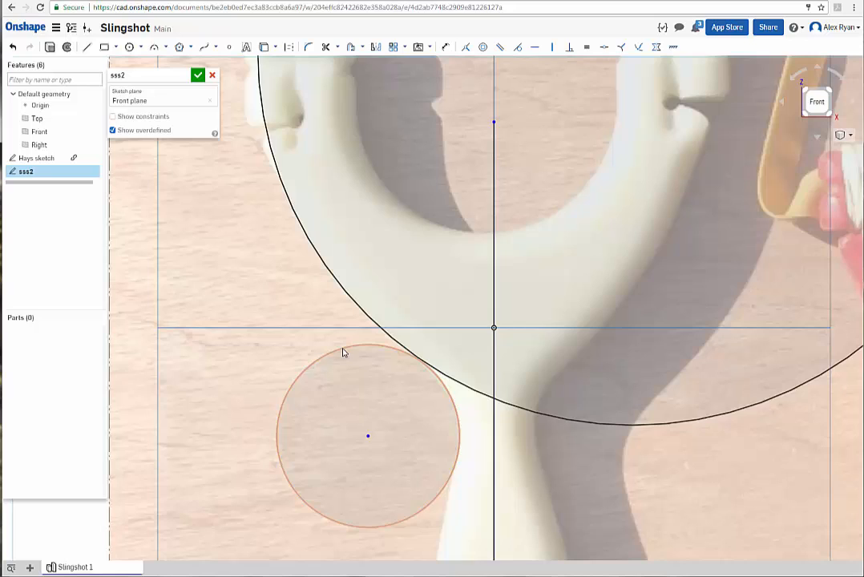
click(343, 352)
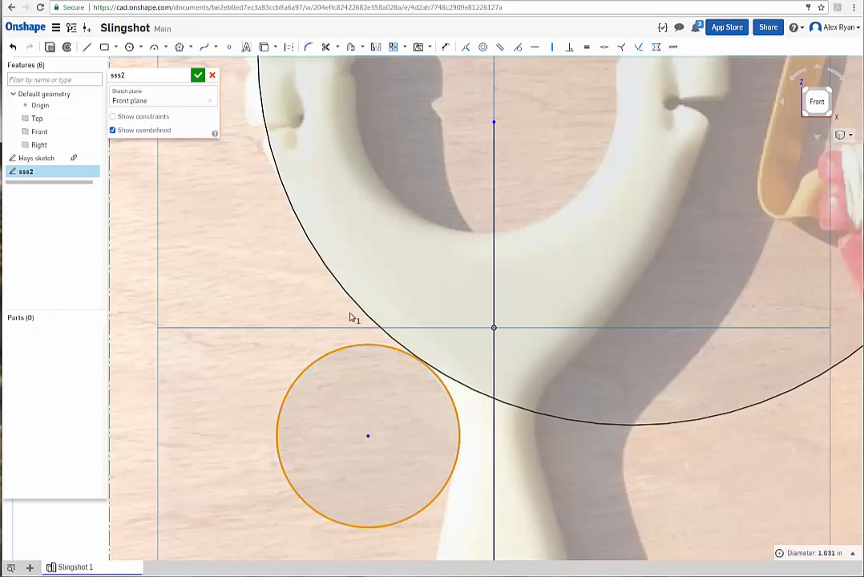
click(357, 303)
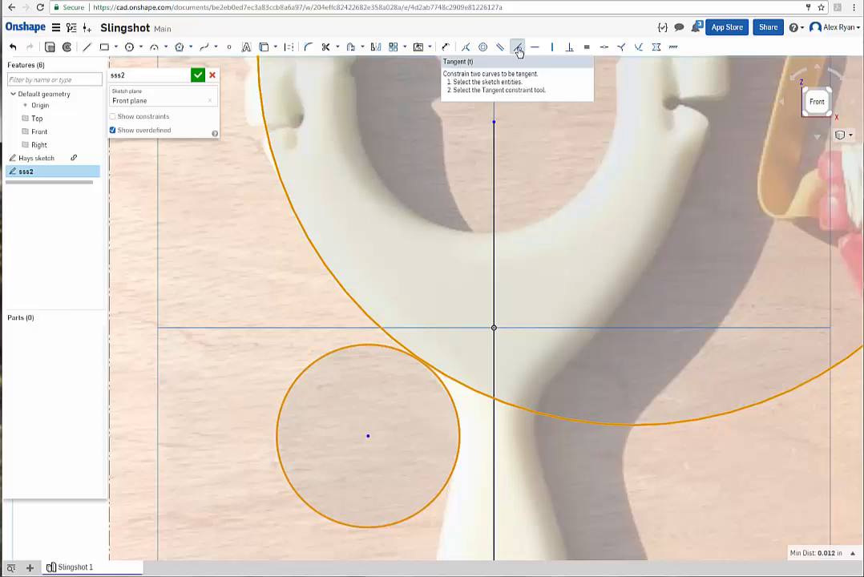
click(518, 50)
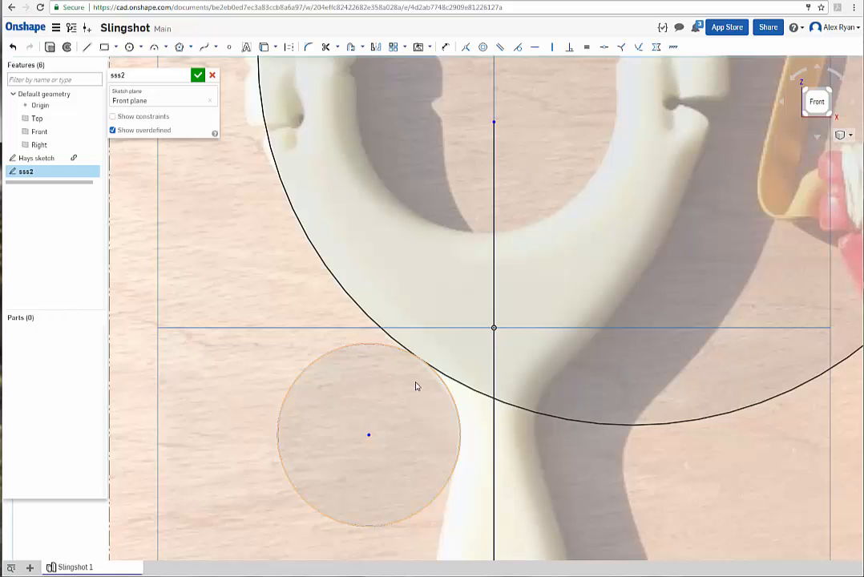
Inspect the contact point between the small neck circle and the large circle up close to check their tangency.
scroll(416, 374, up, 5)
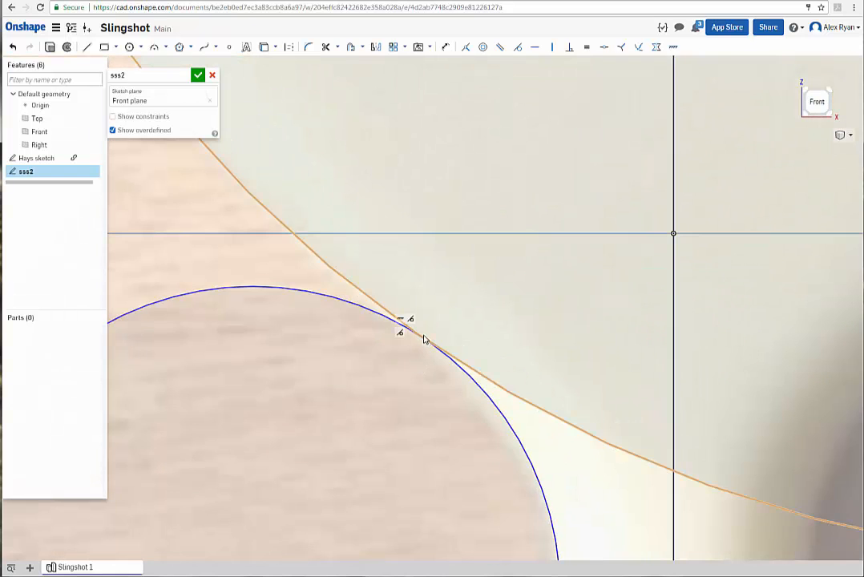
scroll(432, 353, up, 5)
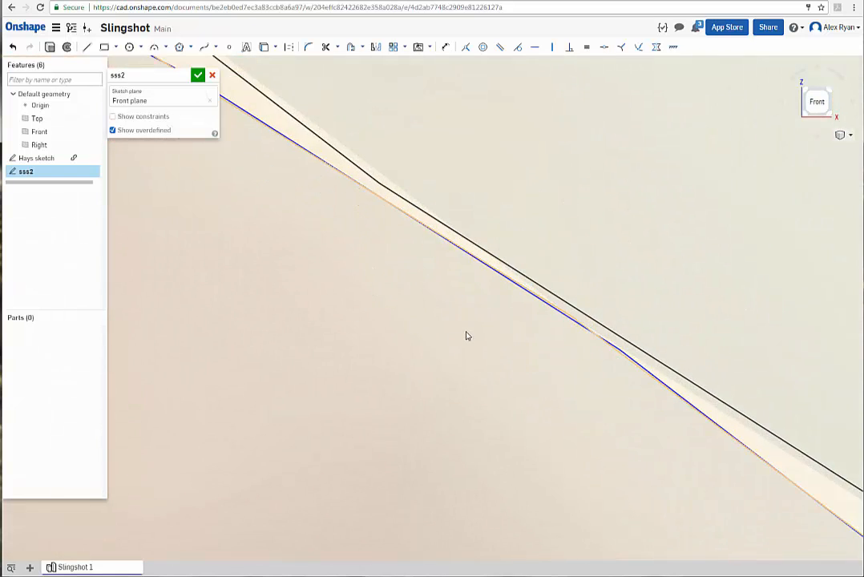
scroll(466, 357, down, 2)
scroll(475, 351, up, 1)
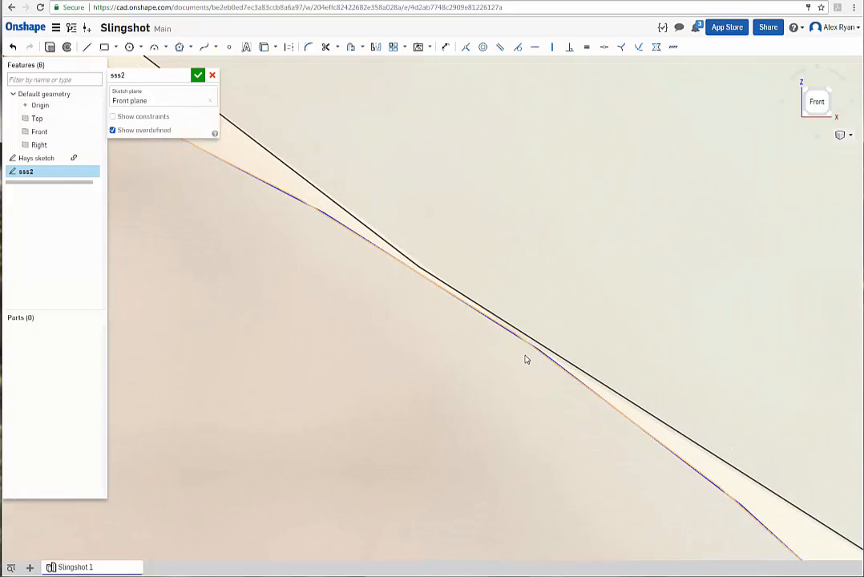
scroll(525, 353, up, 1)
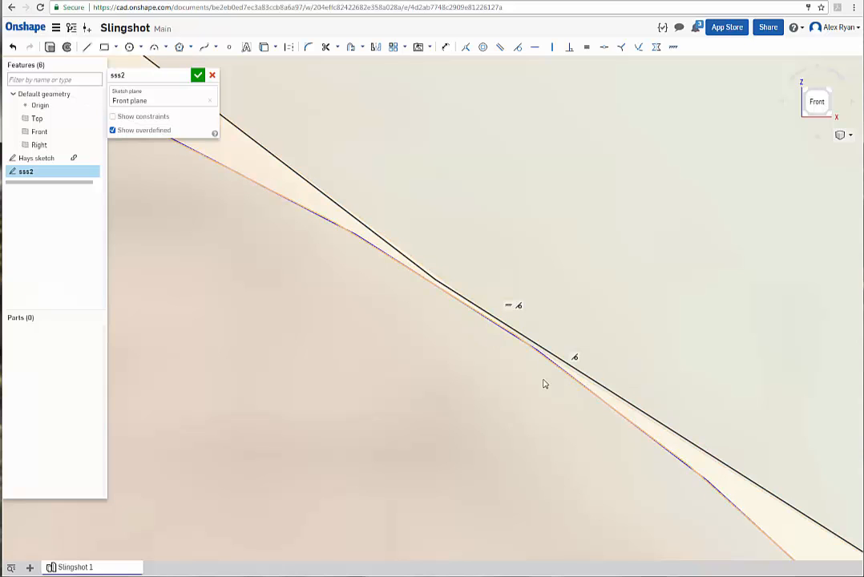
scroll(537, 381, down, 5)
scroll(521, 393, down, 3)
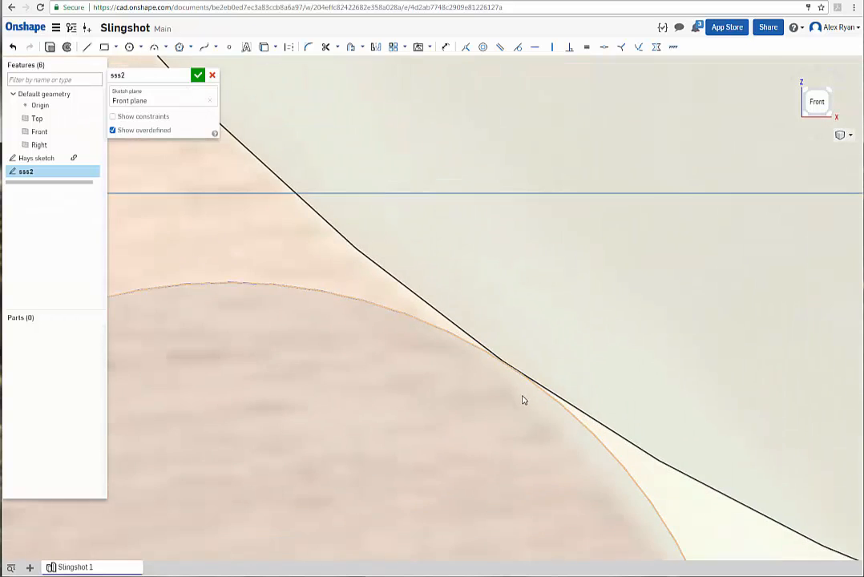
scroll(521, 356, up, 6)
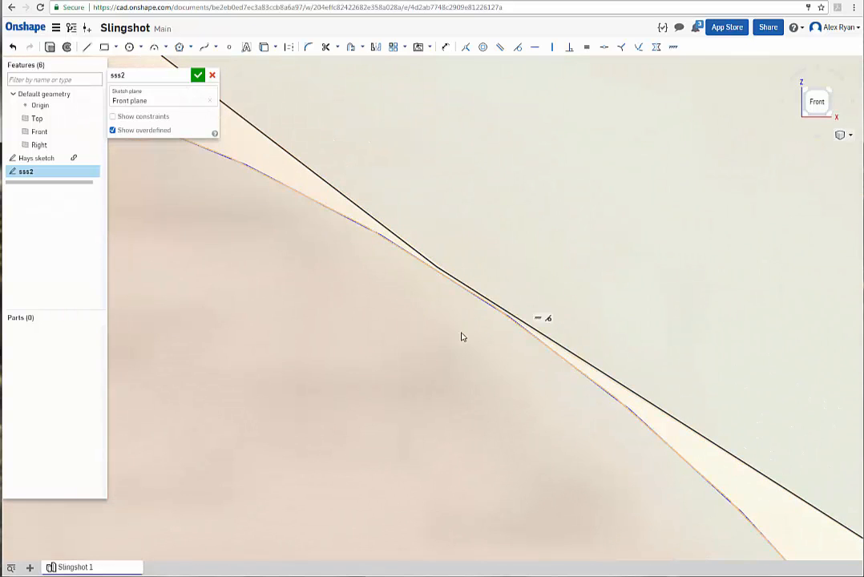
scroll(485, 383, down, 2)
scroll(473, 391, down, 6)
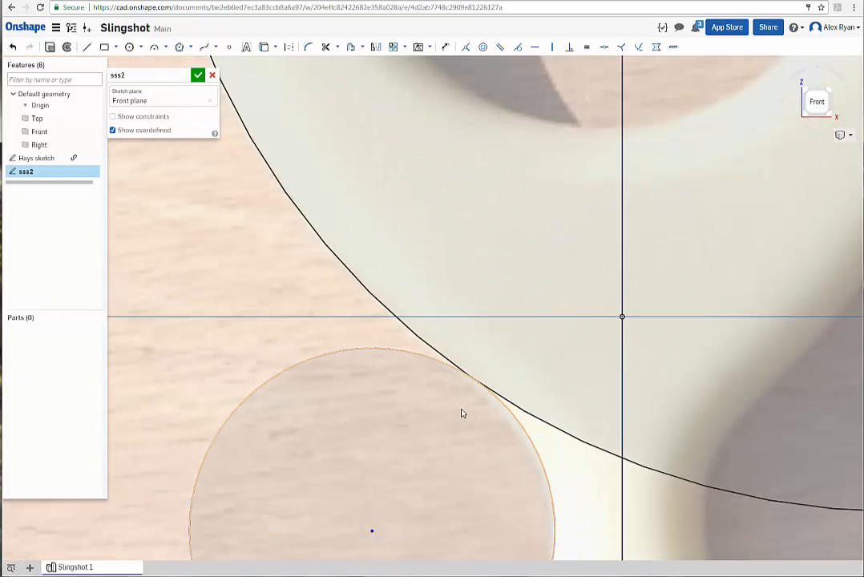
scroll(465, 415, down, 4)
mouse_move(495, 430)
middle_down()
mouse_move(455, 395)
mouse_move(395, 364)
middle_up()
scroll(413, 361, up, 2)
scroll(413, 362, down, 2)
scroll(395, 365, down, 2)
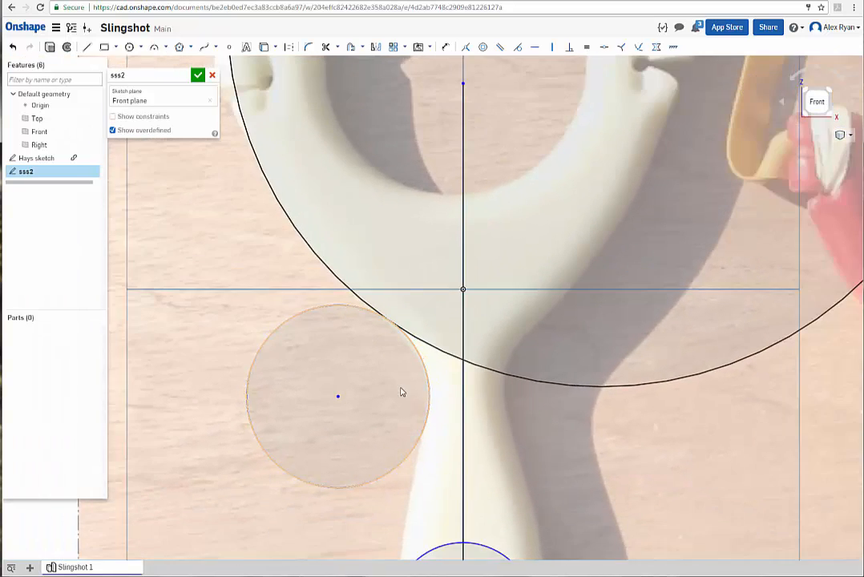
scroll(403, 392, down, 1)
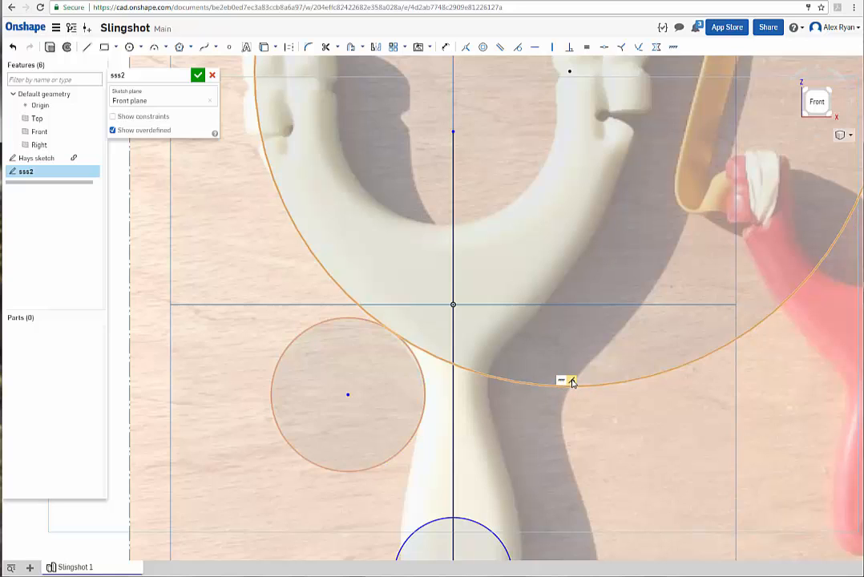
Inspect the coincident constraint that ties the handle-end circle's center to the vertical centerline.
scroll(590, 455, down, 5)
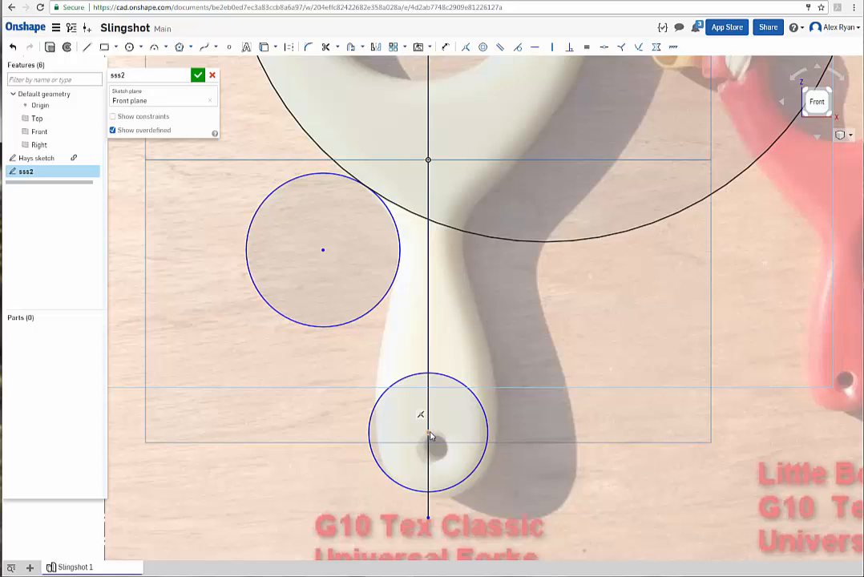
scroll(430, 435, up, 5)
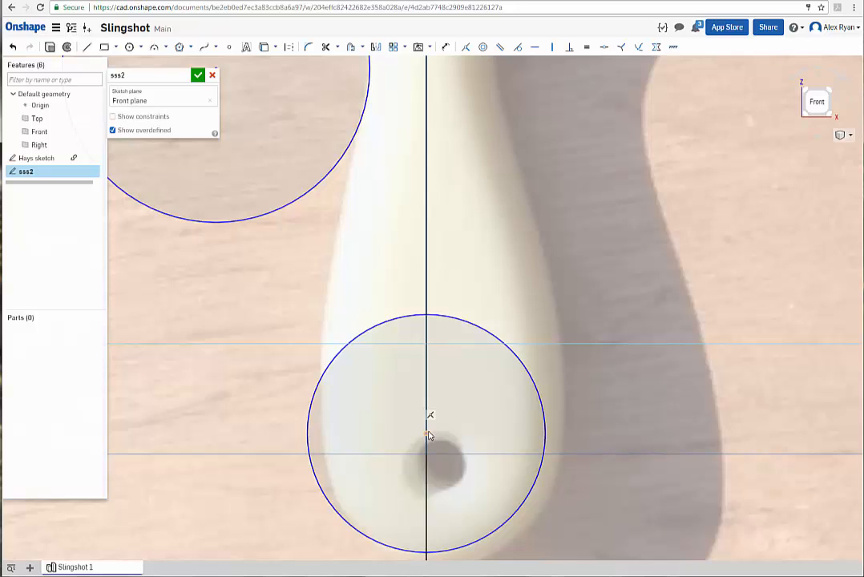
click(430, 419)
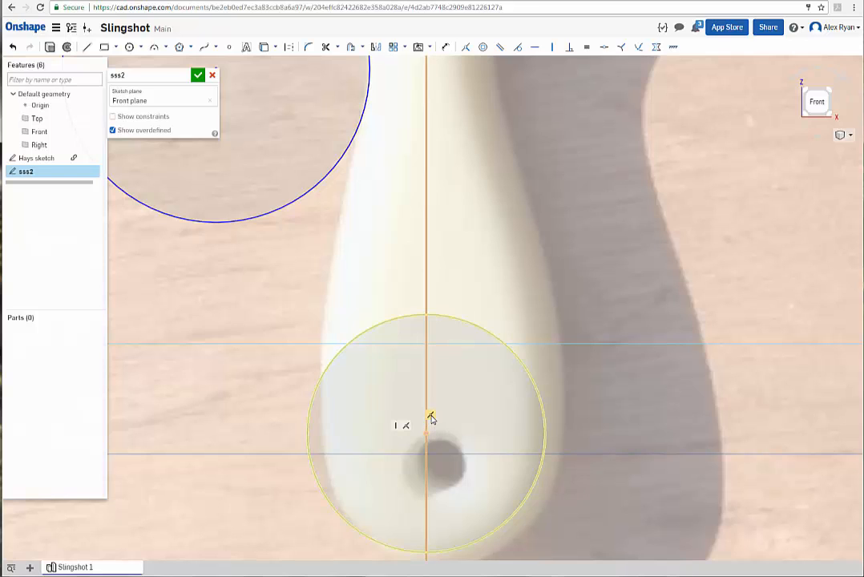
key(Escape)
scroll(416, 226, down, 5)
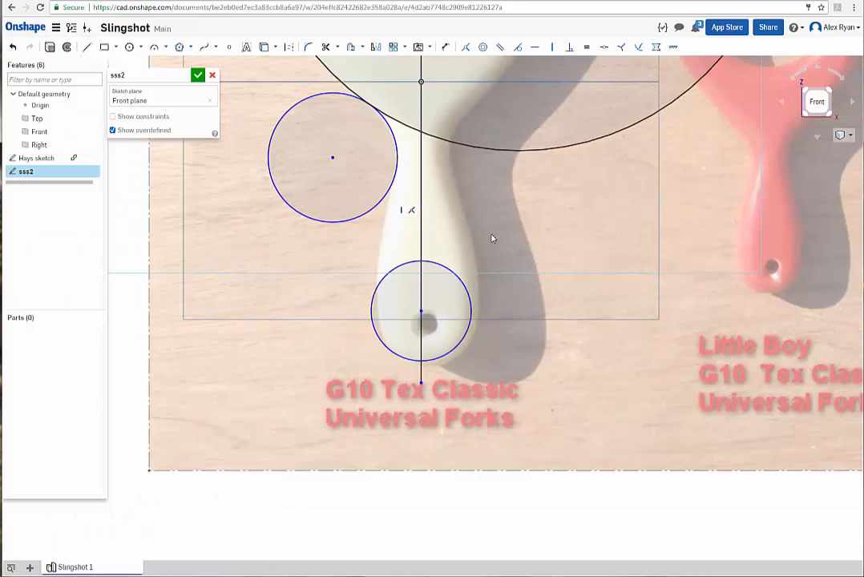
Examine the handle's outer edge in the photo between the neck circle and the handle-end circle.
middle_drag(531, 285, 528, 392)
scroll(527, 393, down, 2)
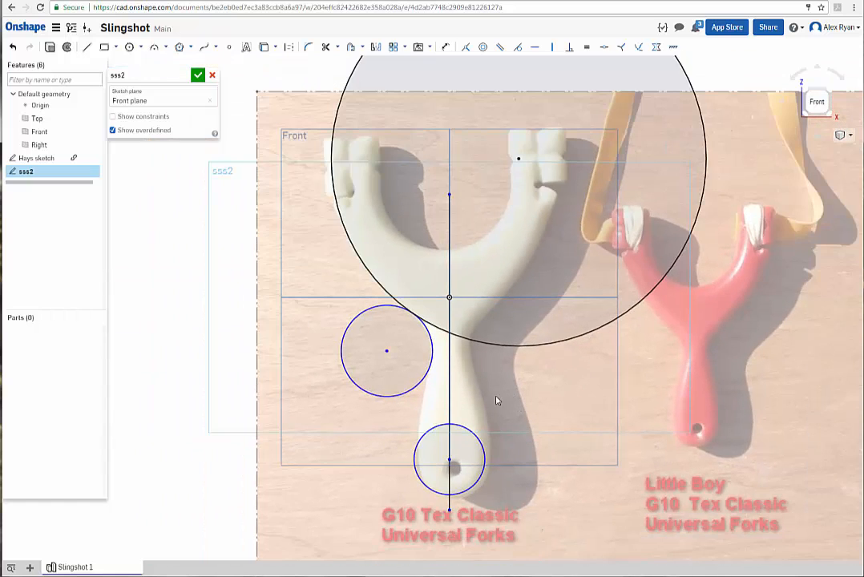
scroll(482, 390, up, 2)
scroll(487, 395, up, 1)
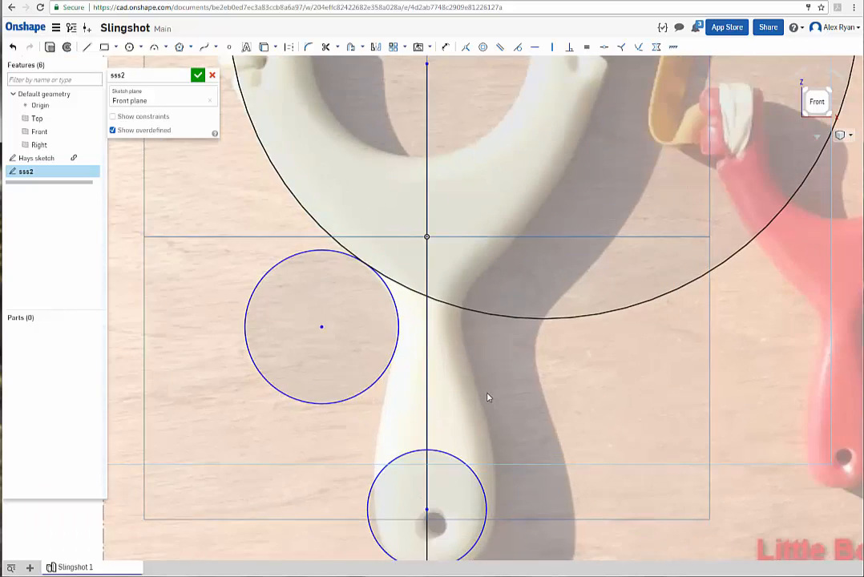
scroll(488, 398, down, 3)
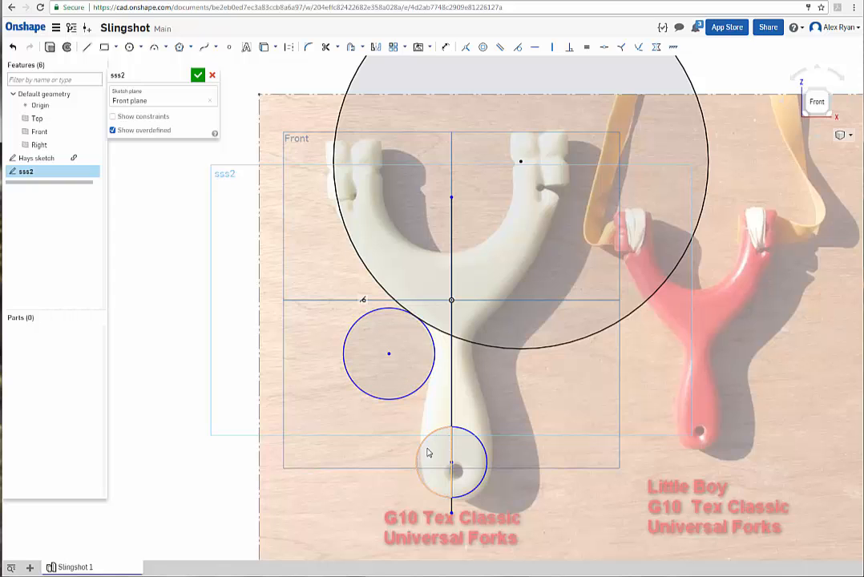
scroll(455, 477, up, 2)
scroll(453, 475, up, 2)
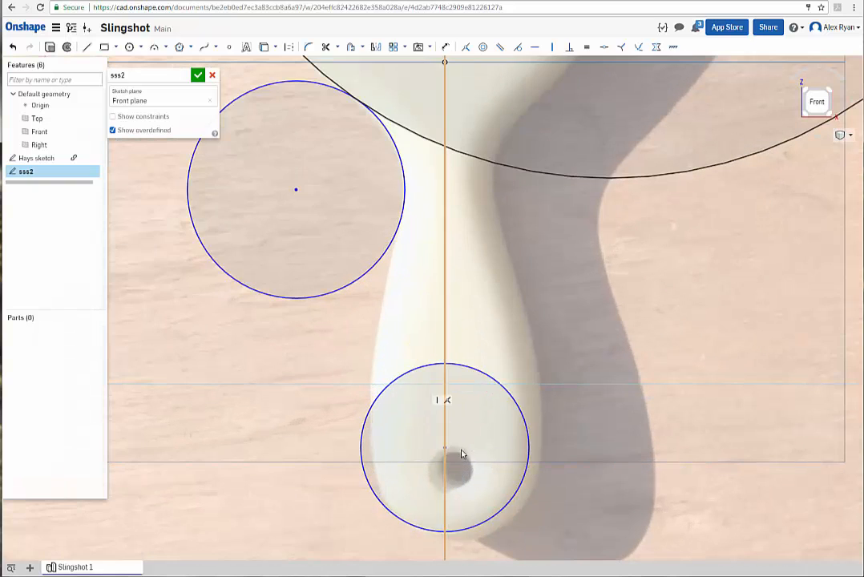
scroll(424, 229, down, 2)
scroll(407, 300, up, 3)
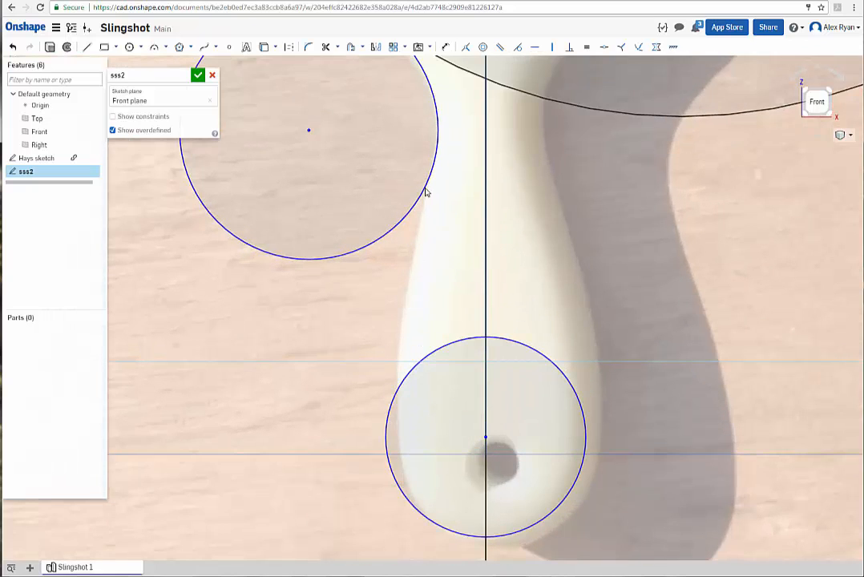
scroll(399, 303, down, 2)
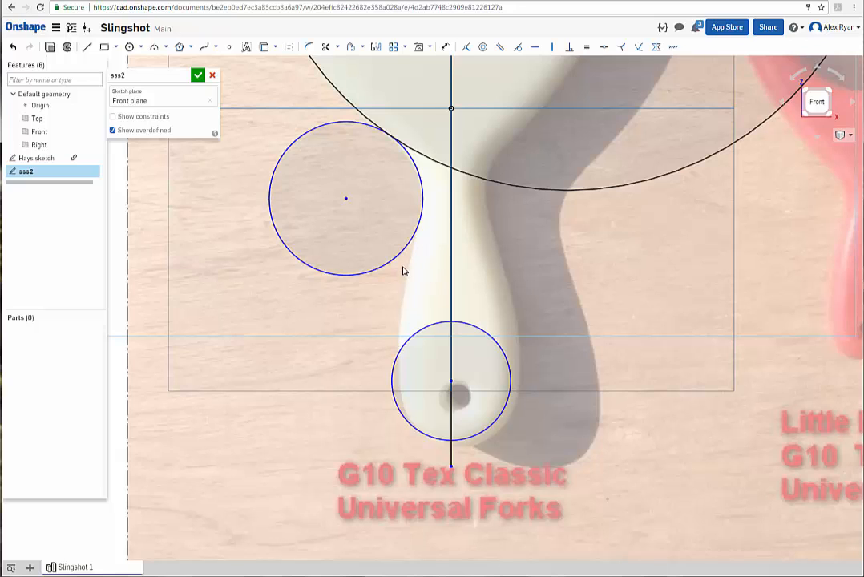
Sketch a 3 point arc with a radius of about 11.53 in along the handle's edge, from the handle-end circle to the neck circle.
click(167, 49)
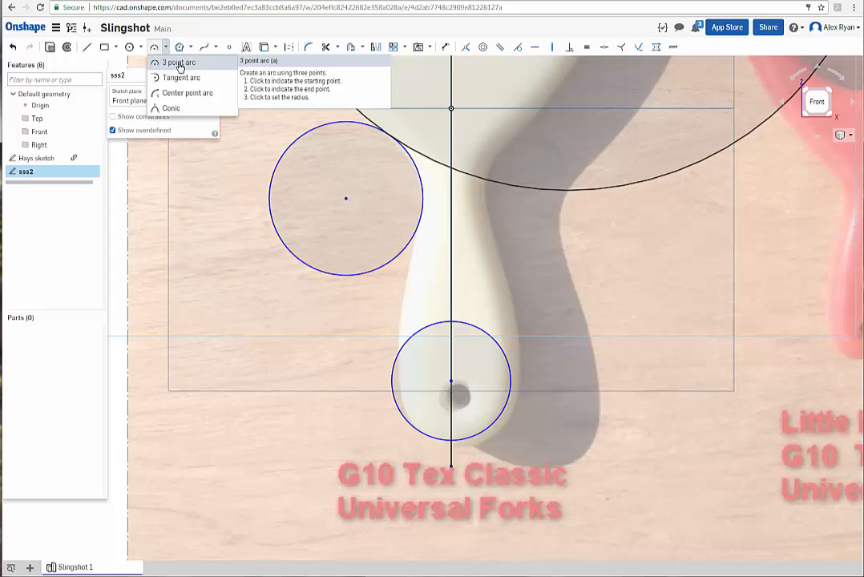
click(177, 64)
scroll(220, 264, up, 5)
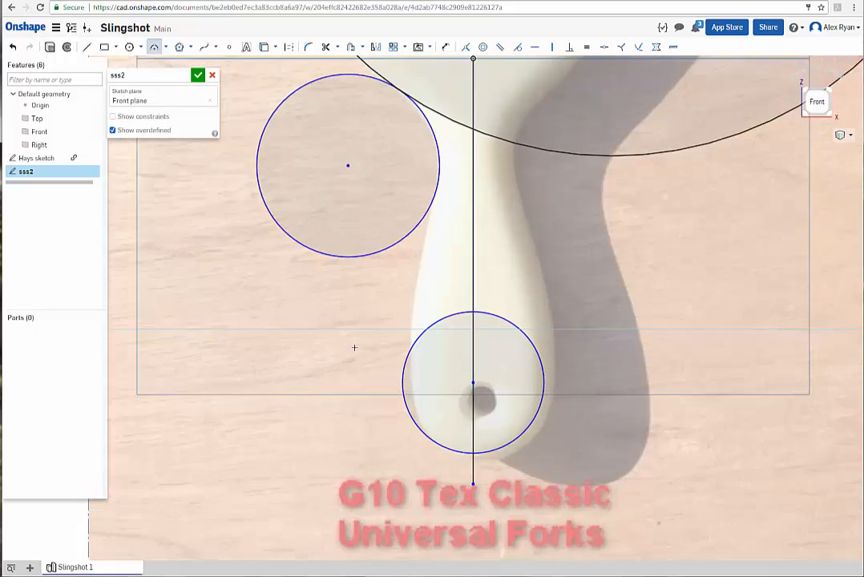
scroll(343, 333, down, 3)
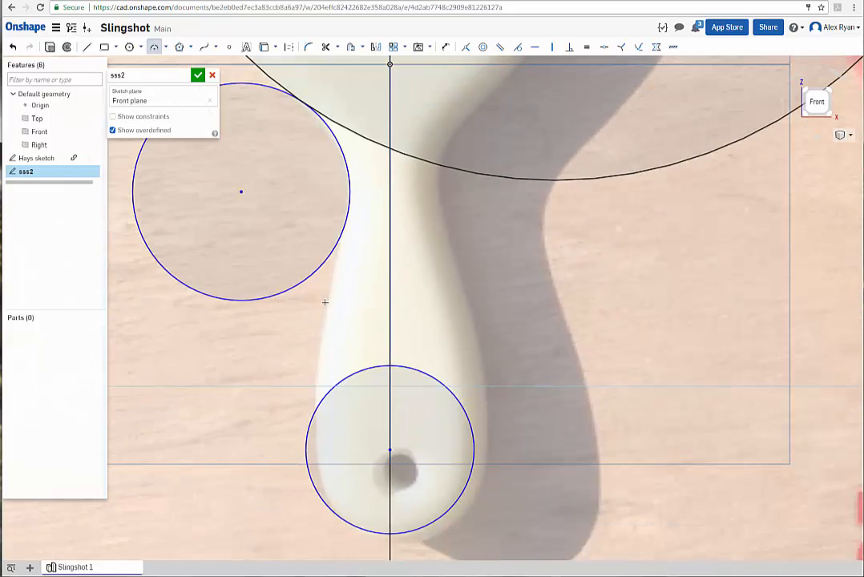
scroll(328, 297, down, 1)
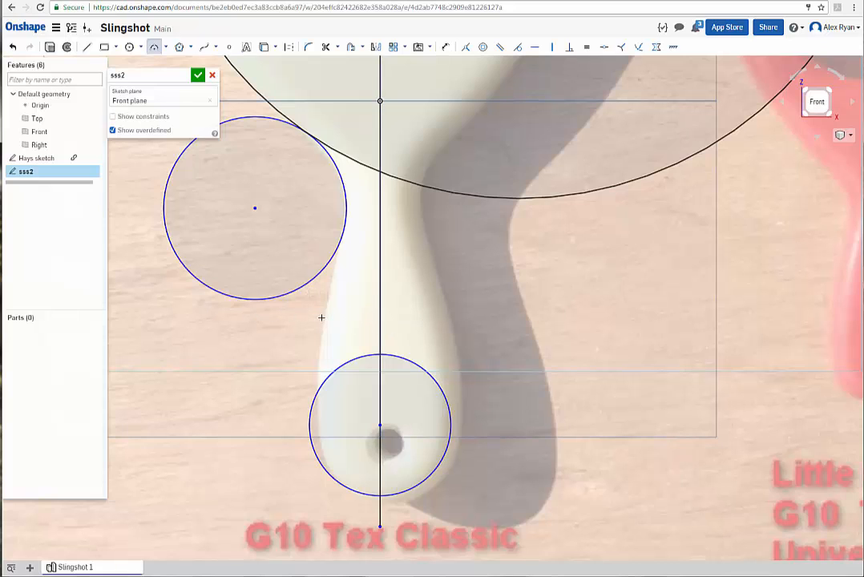
scroll(309, 328, up, 2)
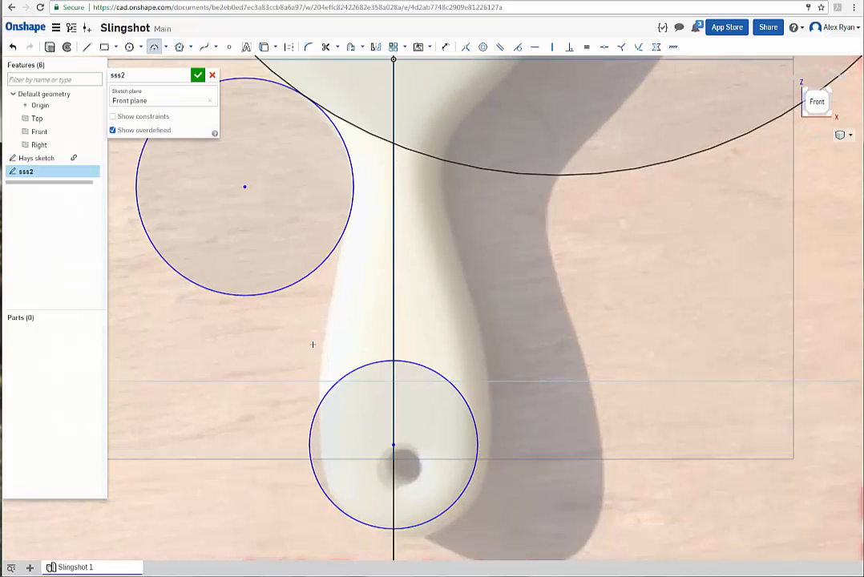
middle_drag(598, 342, 514, 343)
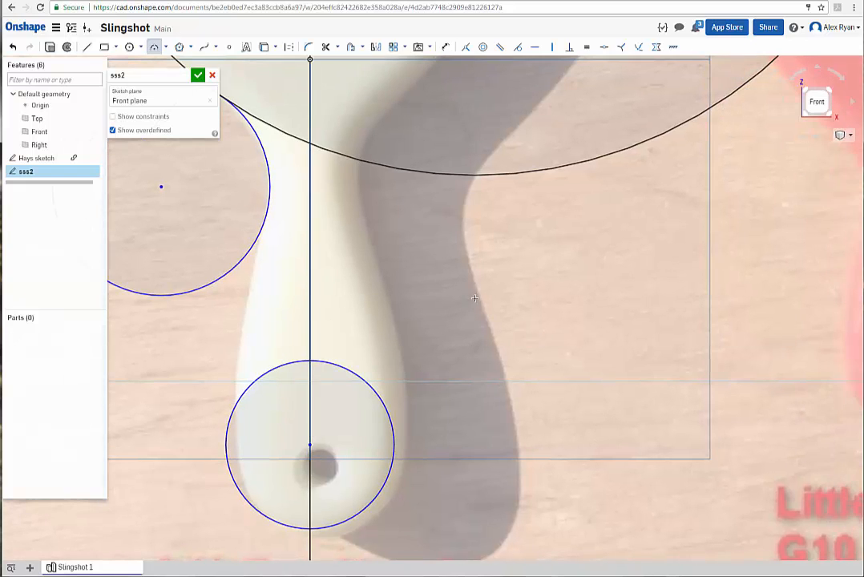
click(705, 294)
key(Escape)
middle_drag(404, 285, 490, 293)
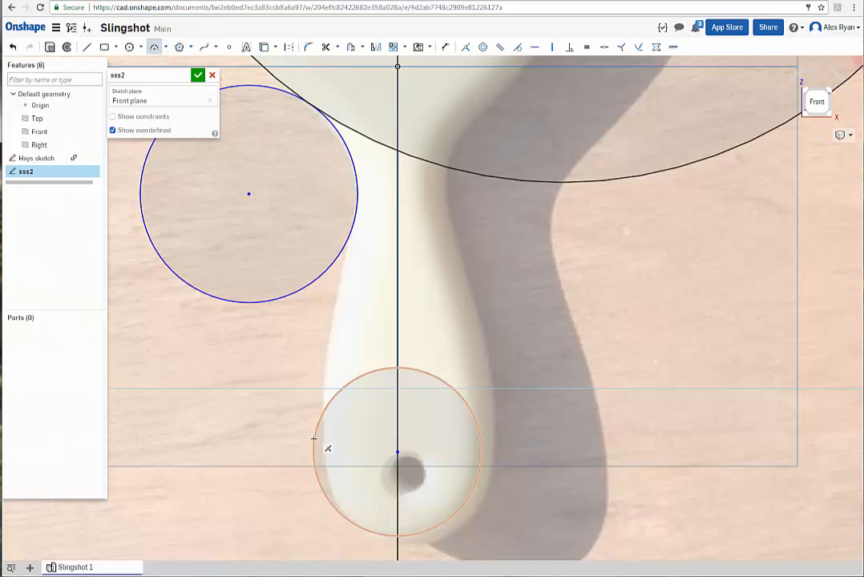
click(315, 435)
click(356, 215)
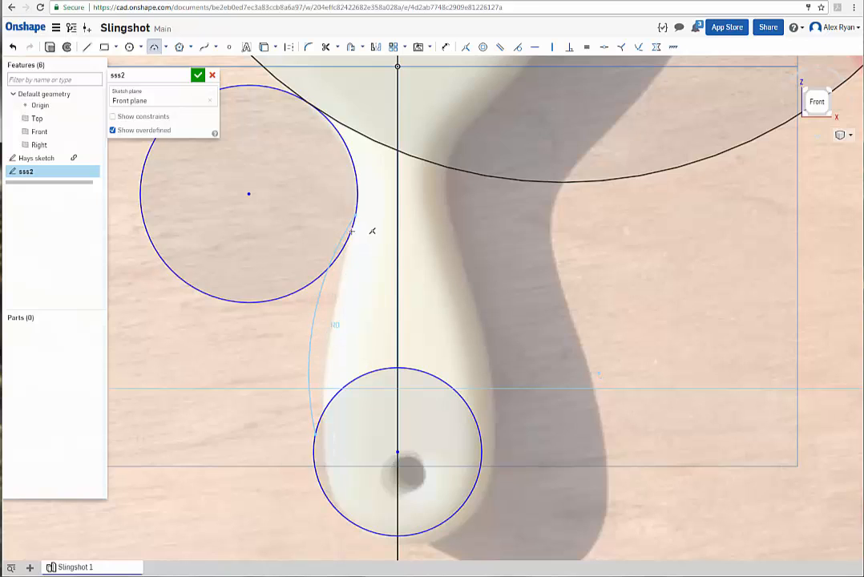
click(330, 328)
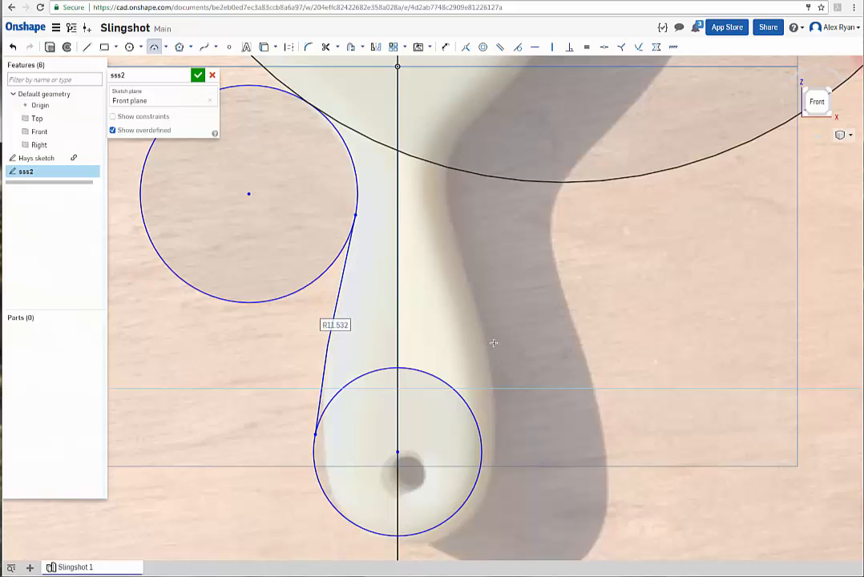
Undo the 3 point arc along the handle's edge and restore it with redo.
middle_drag(491, 288, 500, 315)
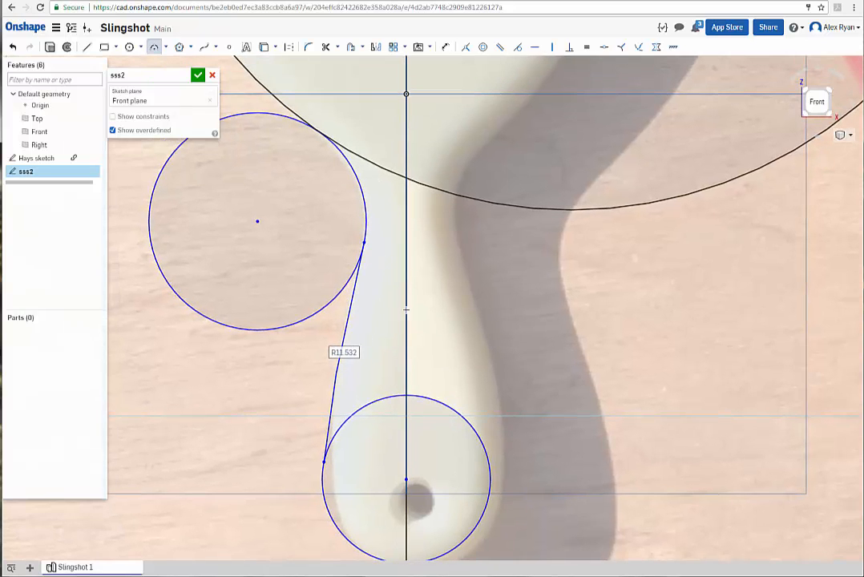
click(11, 49)
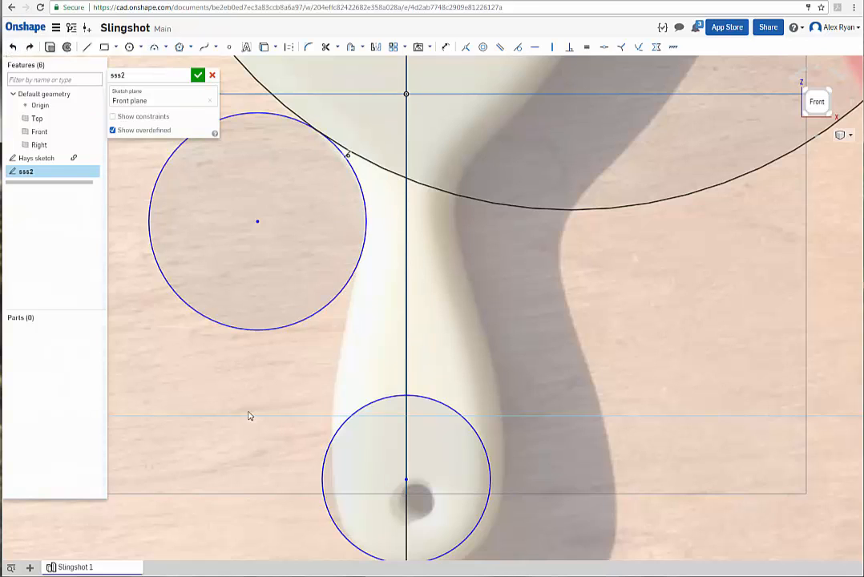
click(29, 50)
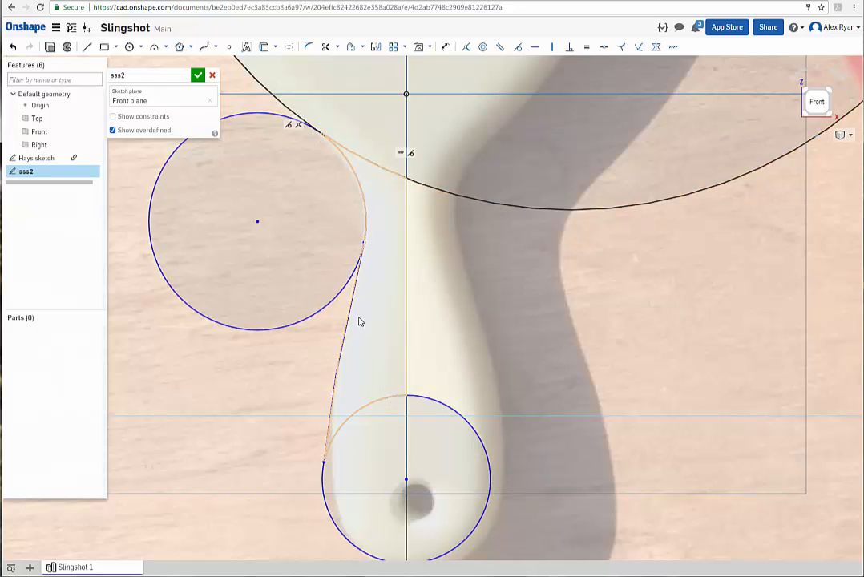
Sketch a corner rectangle about 1.23 in wide and 1.03 in tall in the empty area beside the photo.
middle_drag(494, 327, 530, 318)
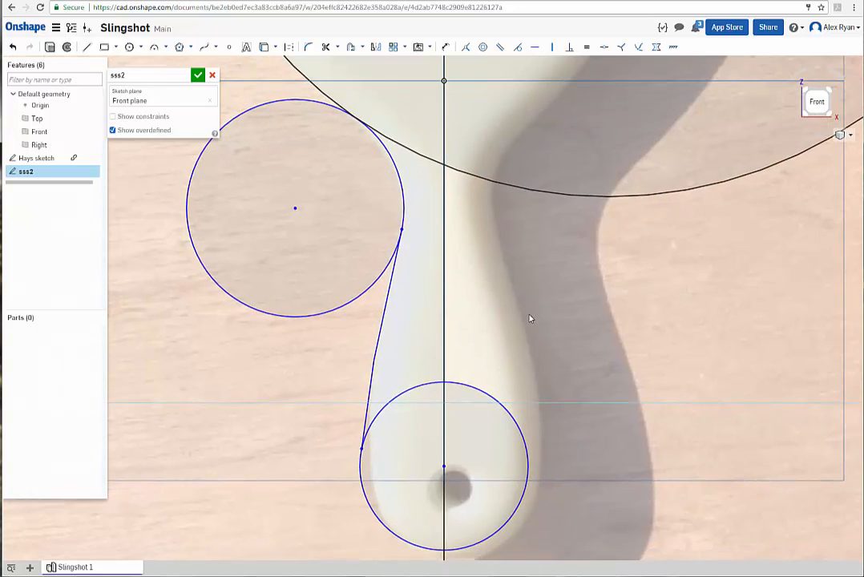
scroll(334, 338, down, 3)
scroll(334, 337, down, 2)
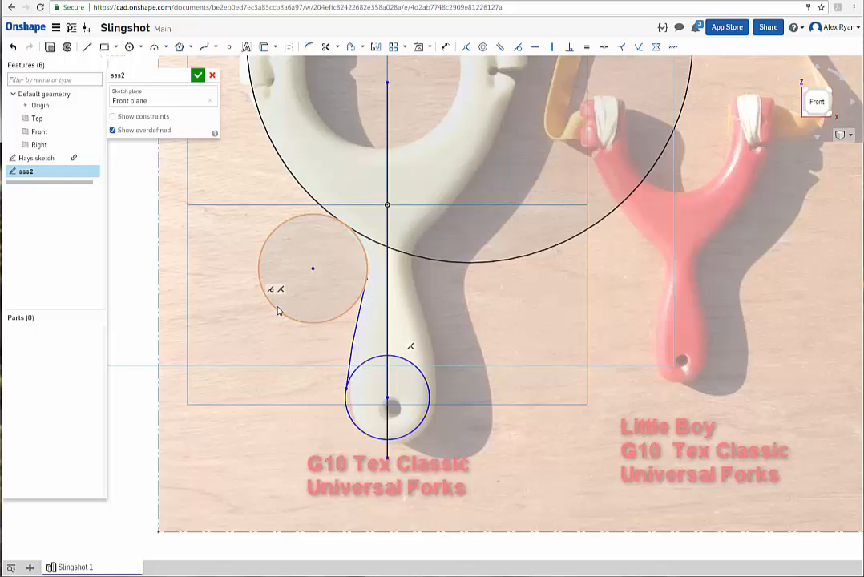
middle_drag(280, 286, 424, 348)
mouse_move(338, 282)
middle_down()
mouse_move(382, 309)
mouse_move(429, 298)
mouse_move(484, 308)
middle_up()
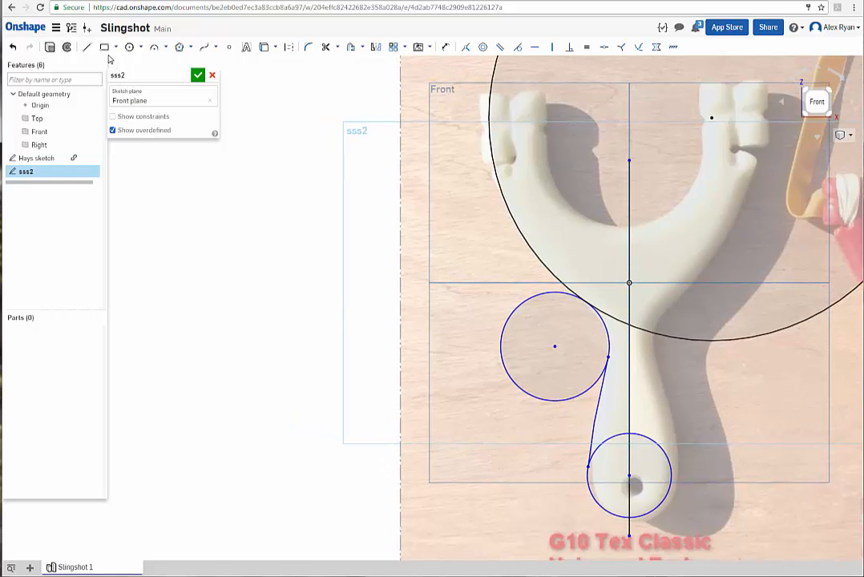
click(104, 47)
click(294, 282)
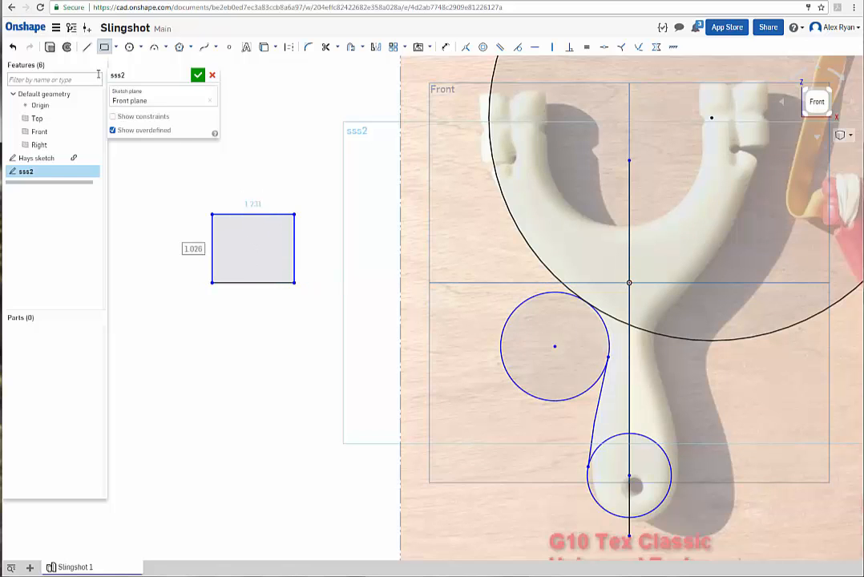
Sketch three connected lines below the rectangle, forming an open-topped box about 1.335 in wide and 1.13 in tall.
click(86, 46)
scroll(273, 380, up, 2)
scroll(273, 378, up, 1)
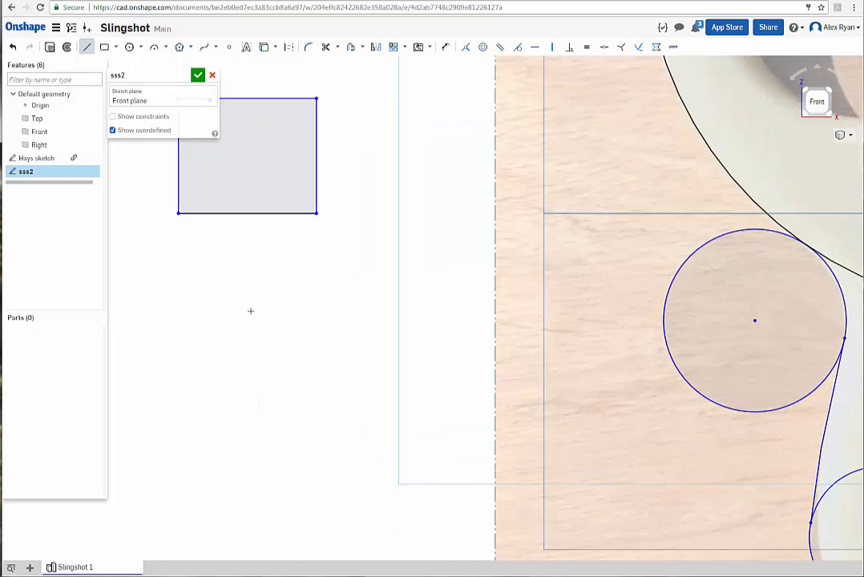
scroll(251, 311, down, 1)
middle_drag(258, 312, 309, 314)
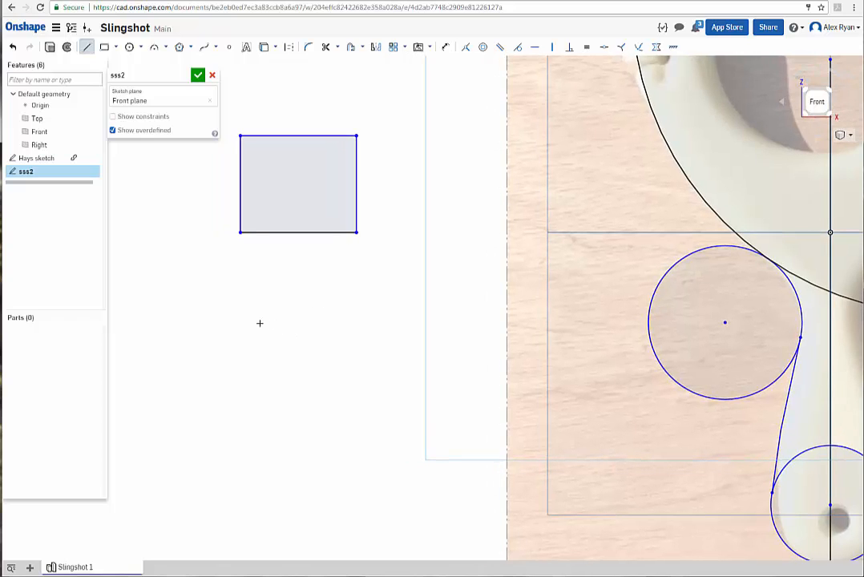
click(221, 295)
click(220, 402)
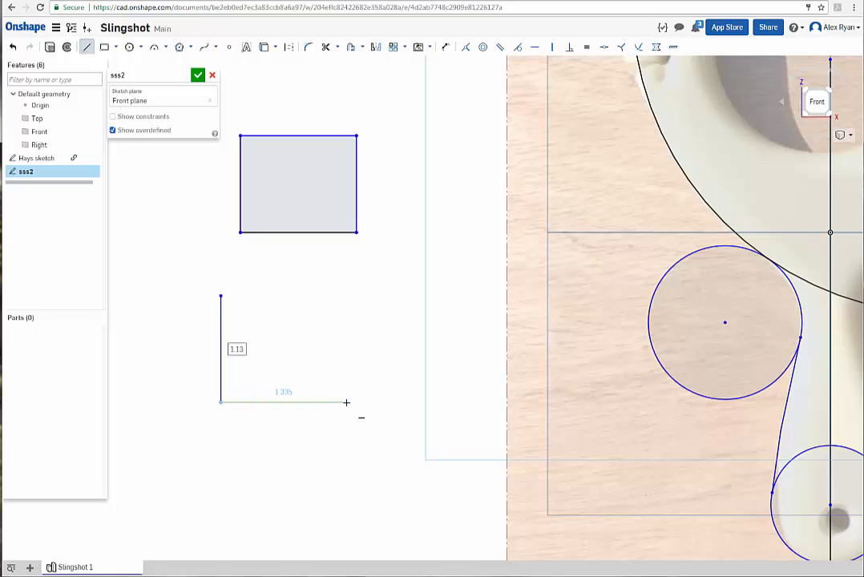
click(346, 402)
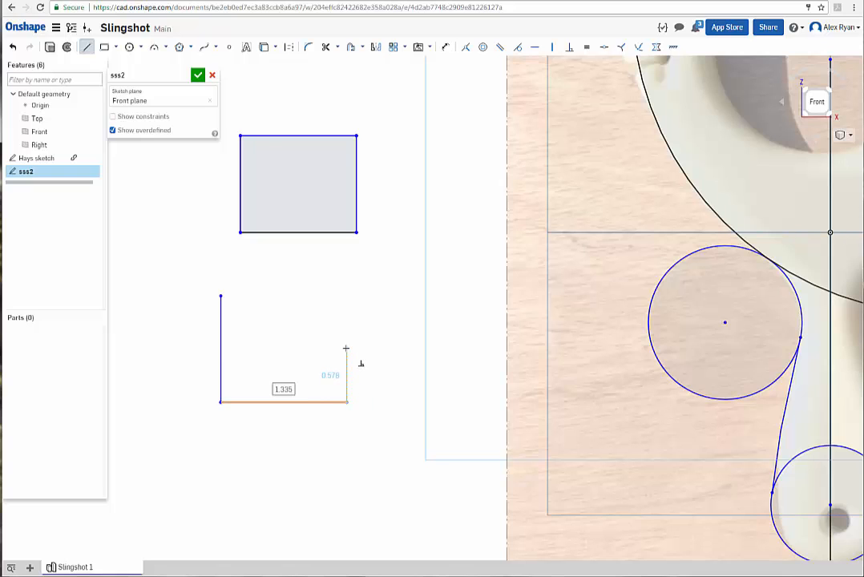
scroll(346, 349, up, 4)
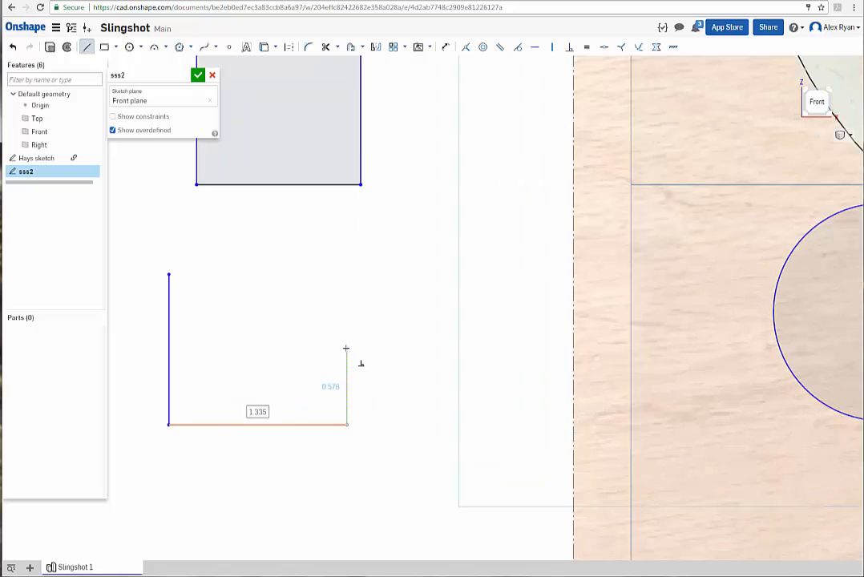
middle_drag(345, 347, 447, 343)
scroll(436, 343, up, 2)
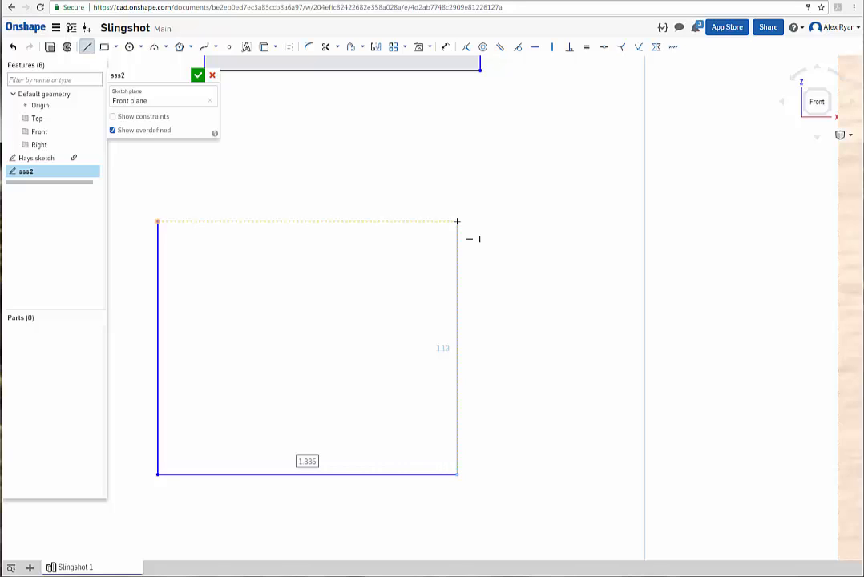
click(457, 221)
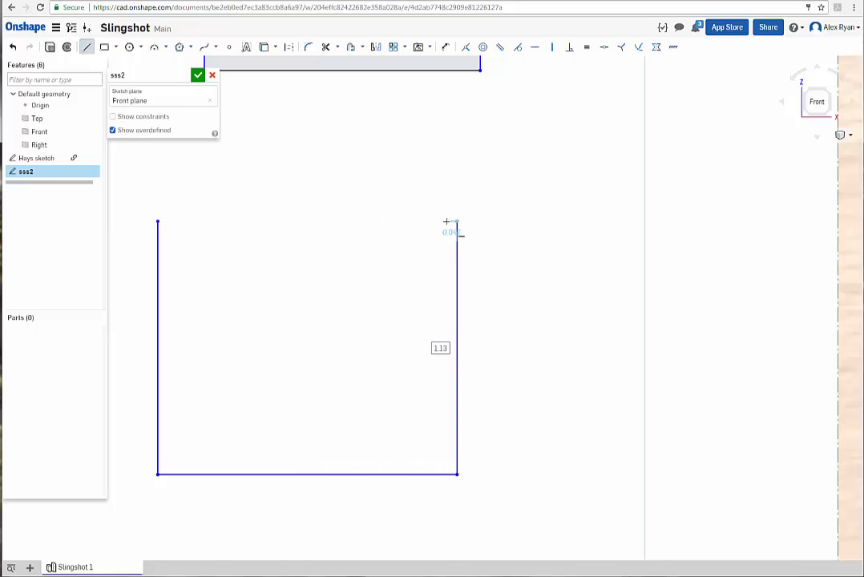
Sketch the box's horizontal top line from the upper-right endpoint, ending just short of the left line's upper endpoint to leave a tiny gap.
middle_drag(250, 232, 420, 248)
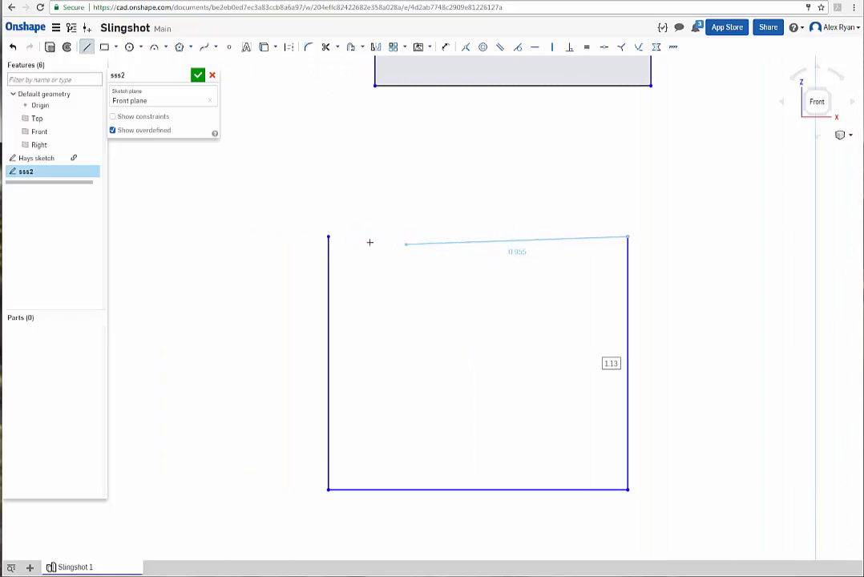
scroll(365, 235, up, 3)
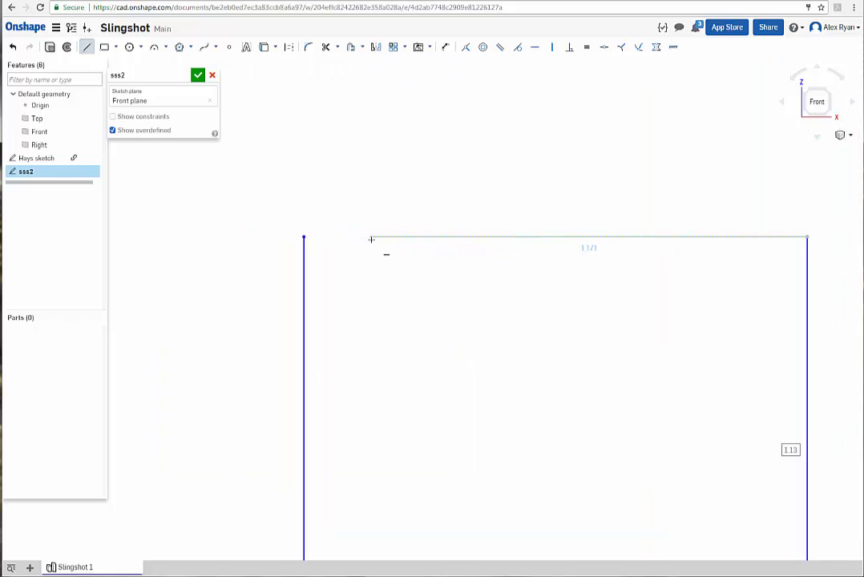
scroll(329, 236, up, 1)
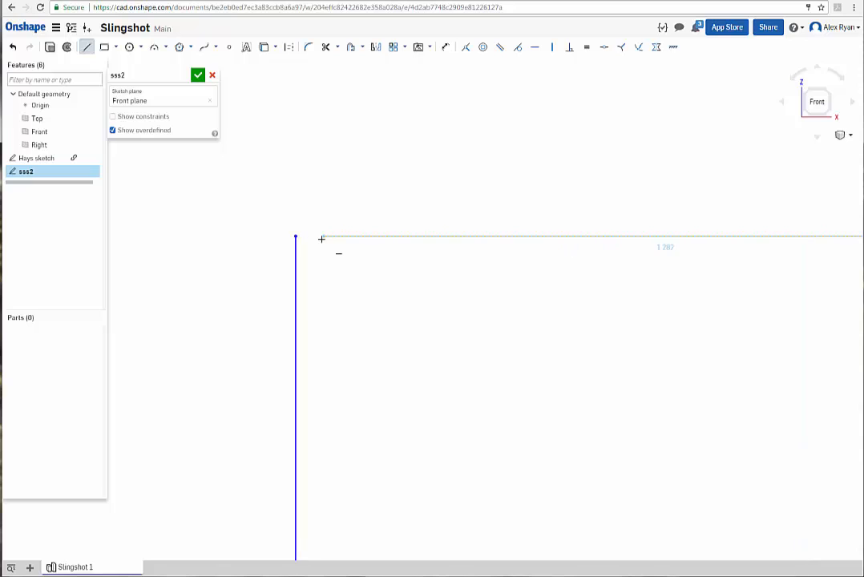
scroll(318, 238, up, 1)
scroll(297, 234, up, 4)
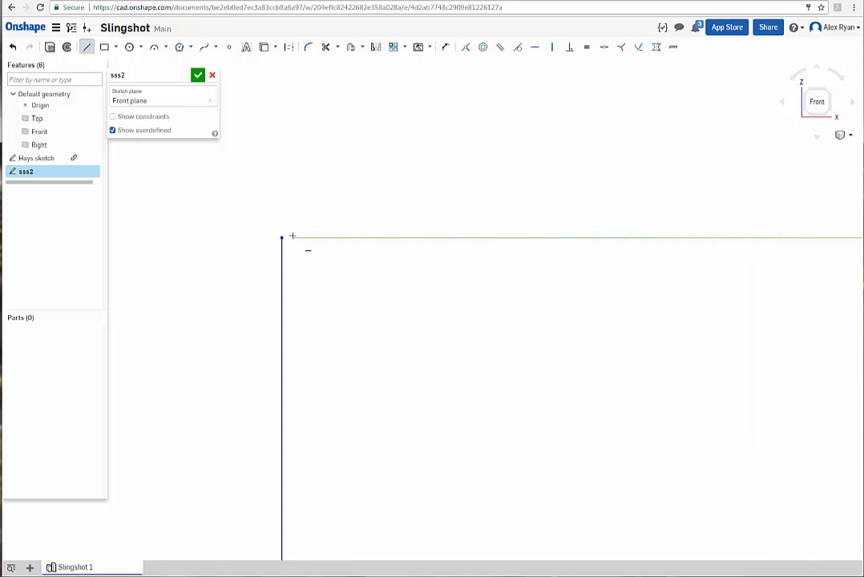
scroll(297, 240, up, 3)
middle_drag(251, 237, 393, 243)
scroll(358, 250, up, 6)
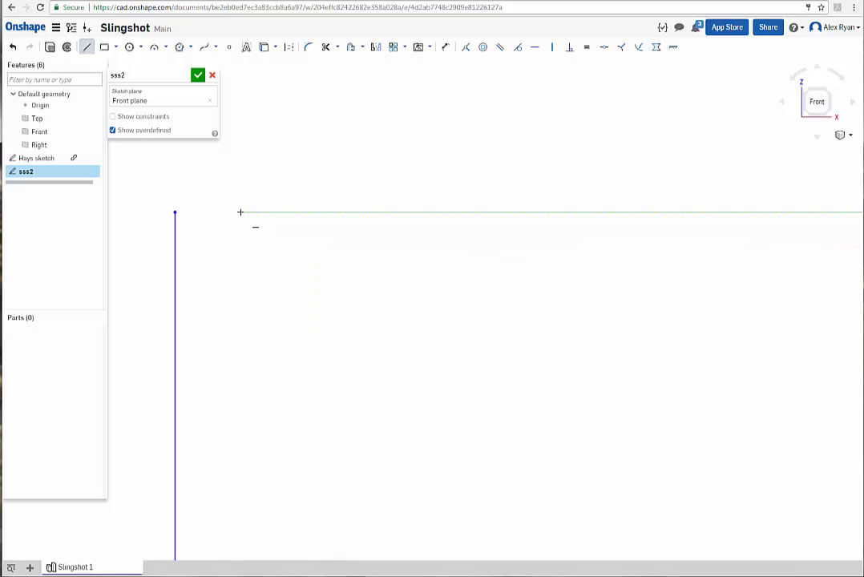
middle_drag(239, 212, 383, 214)
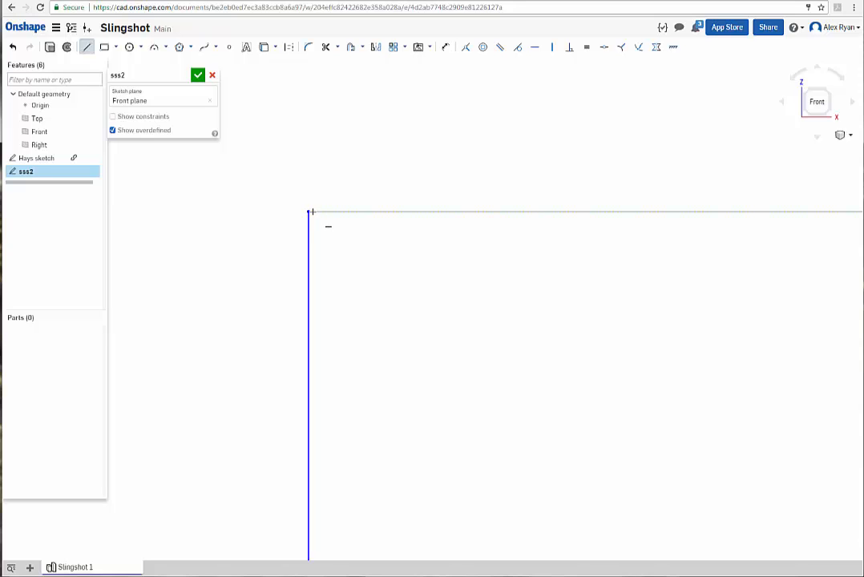
scroll(310, 211, up, 3)
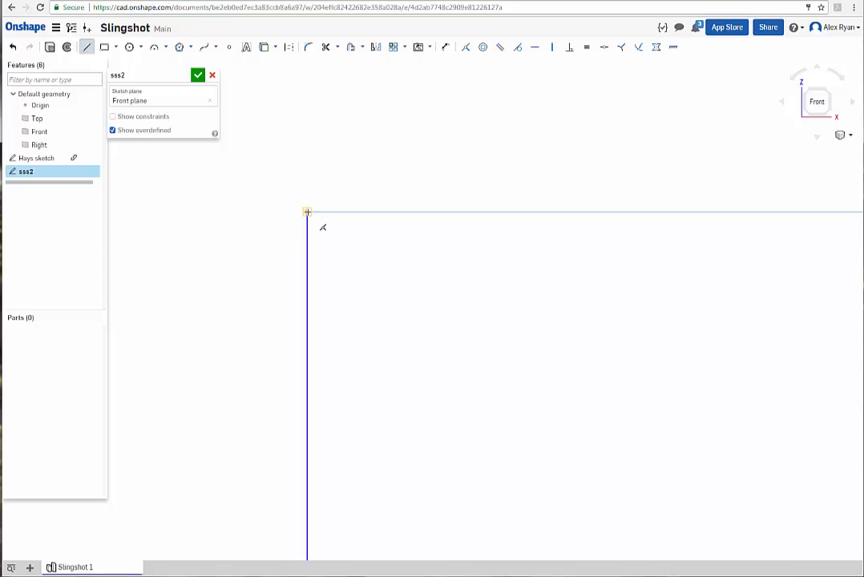
click(307, 211)
click(319, 212)
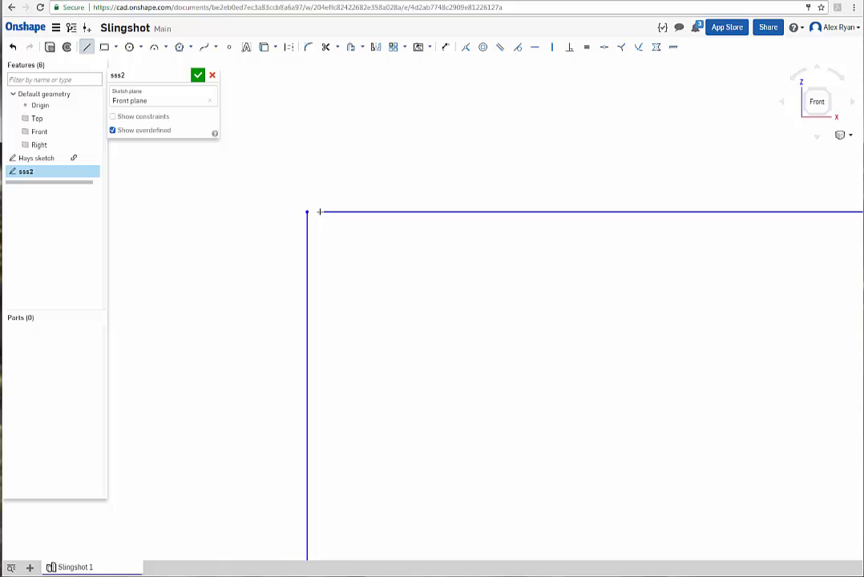
Compare the line-drawn box with the rectangle above it, checking whether each one is shaded as a closed region.
mouse_move(413, 273)
middle_down()
mouse_move(461, 258)
mouse_move(632, 307)
mouse_move(730, 385)
mouse_move(424, 202)
middle_up()
scroll(565, 275, down, 10)
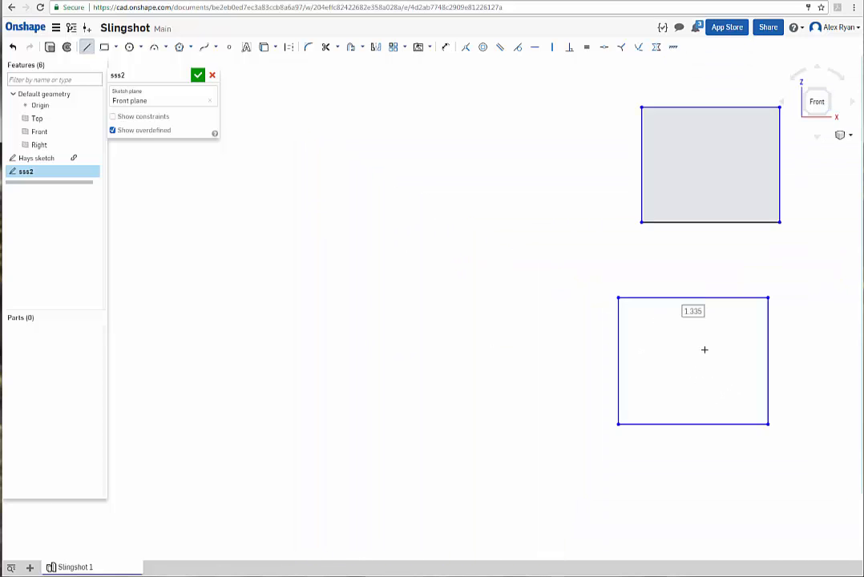
middle_drag(704, 349, 472, 301)
scroll(536, 294, up, 4)
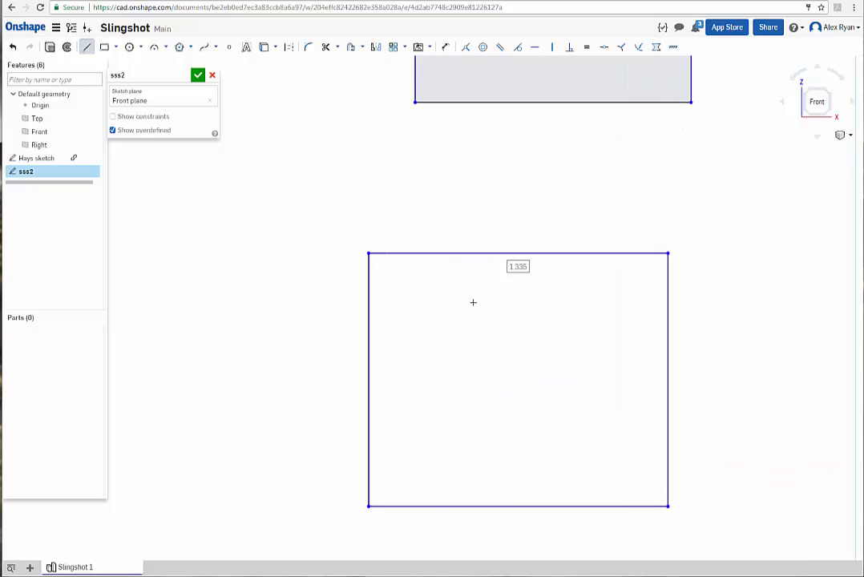
scroll(476, 302, down, 1)
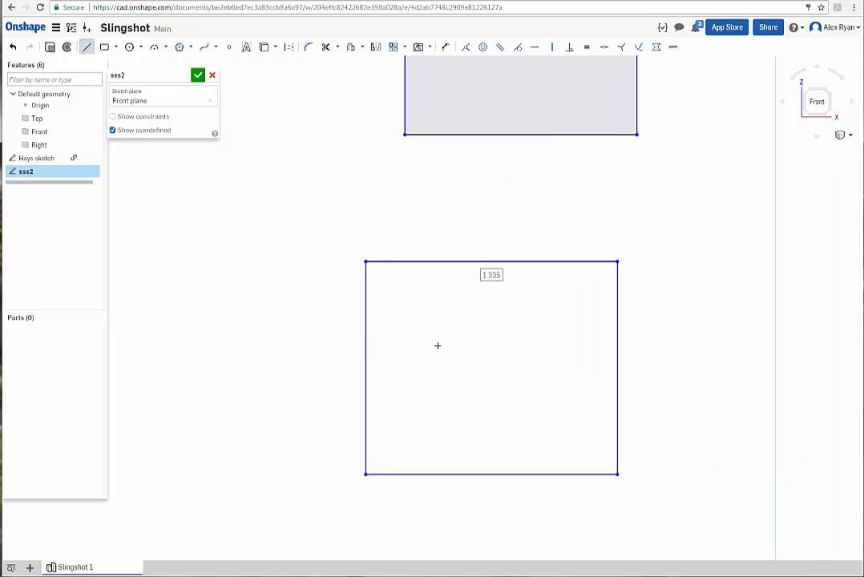
middle_drag(495, 347, 445, 343)
scroll(437, 350, down, 3)
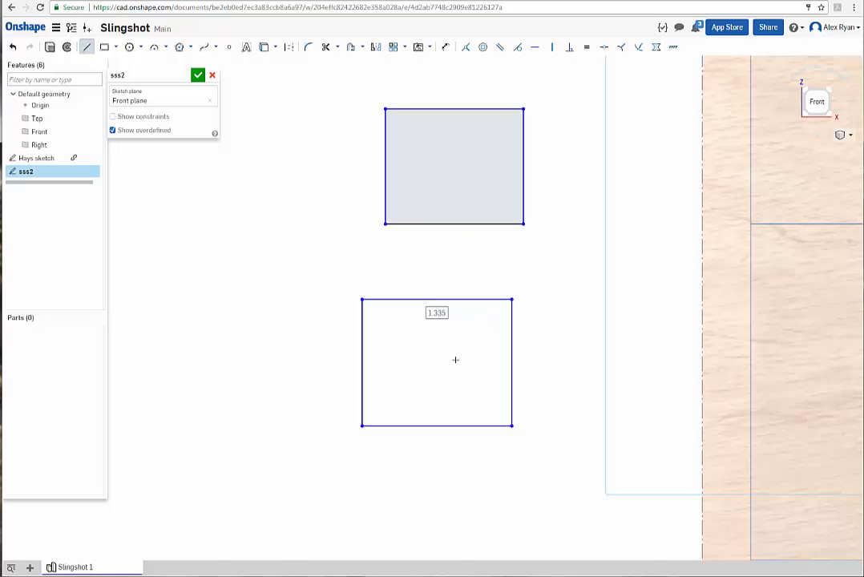
scroll(444, 349, up, 4)
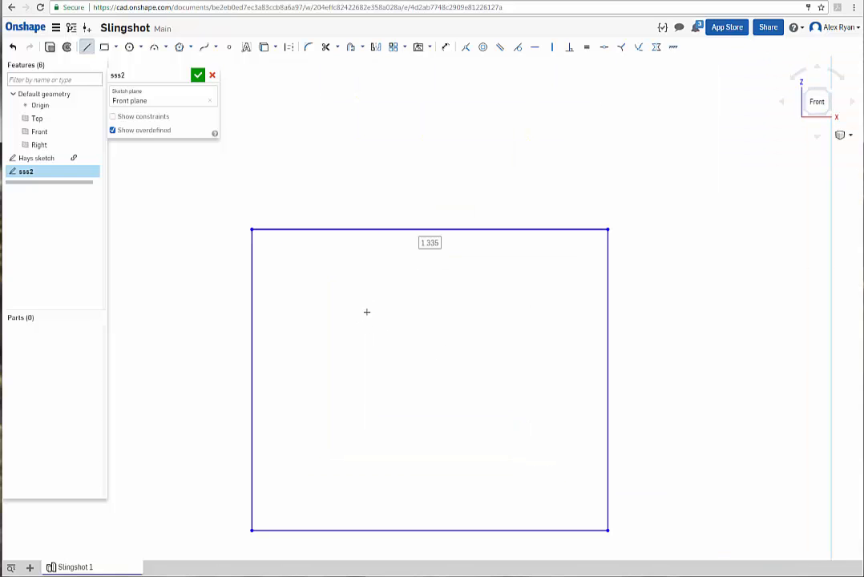
scroll(439, 323, down, 4)
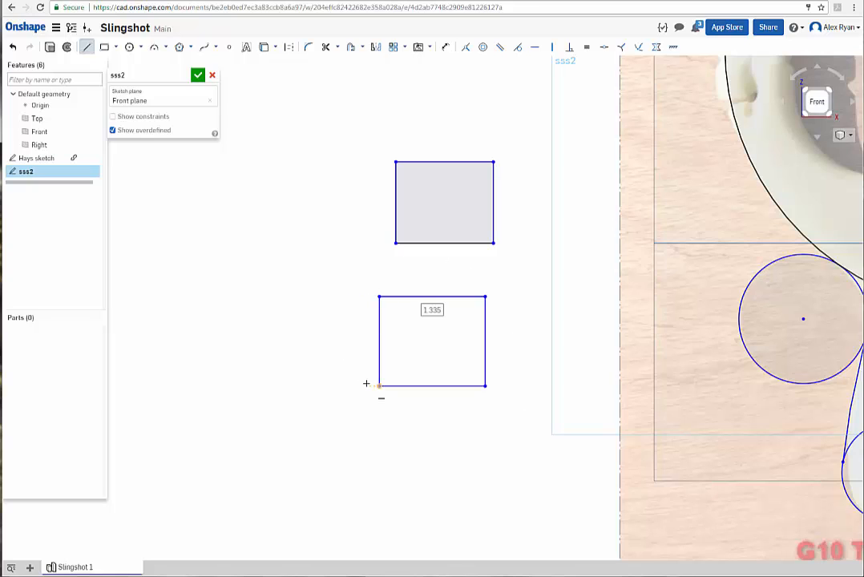
Examine the upper-left corner of the line-drawn box up close to check whether its endpoints meet.
scroll(446, 331, up, 2)
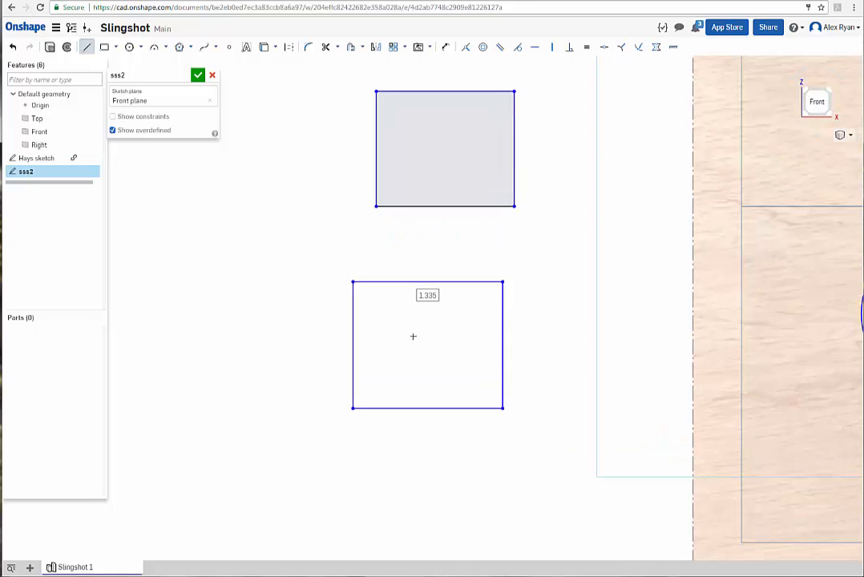
scroll(422, 331, up, 2)
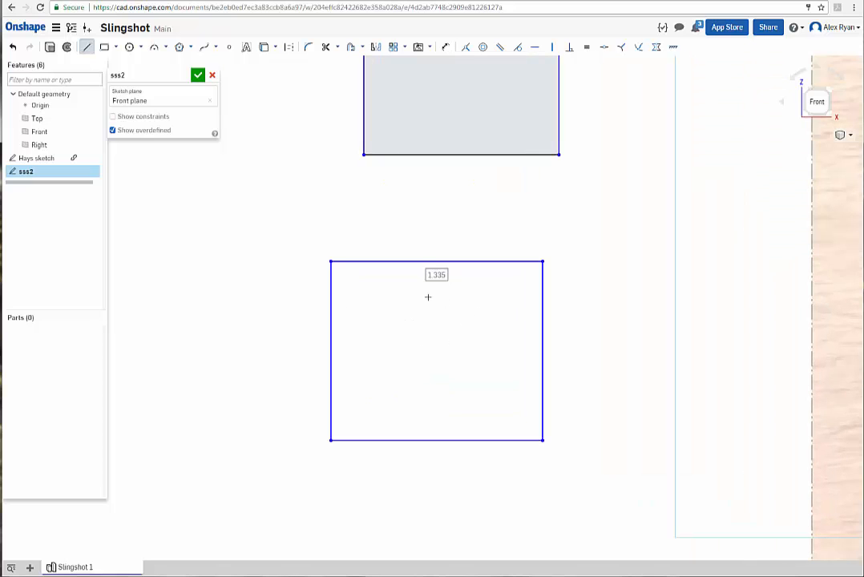
scroll(327, 256, up, 4)
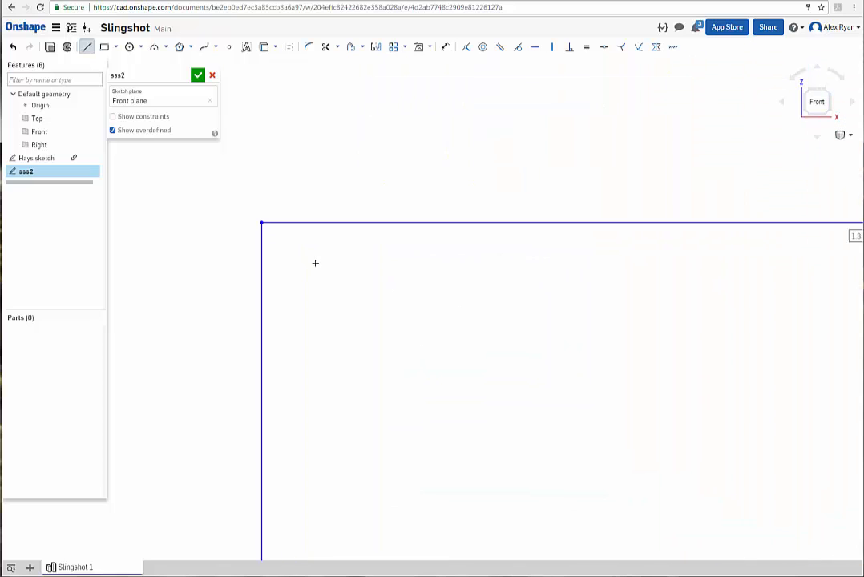
scroll(393, 295, down, 1)
scroll(385, 315, down, 3)
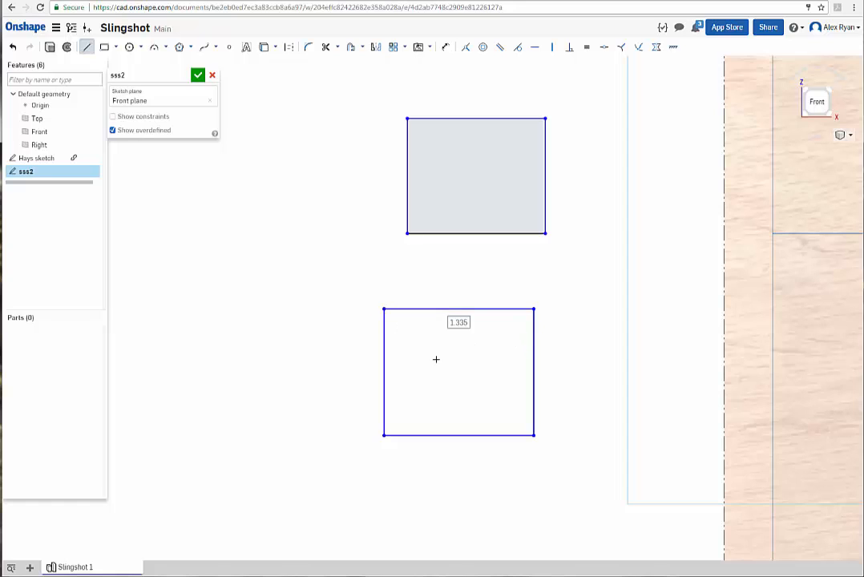
scroll(399, 328, up, 4)
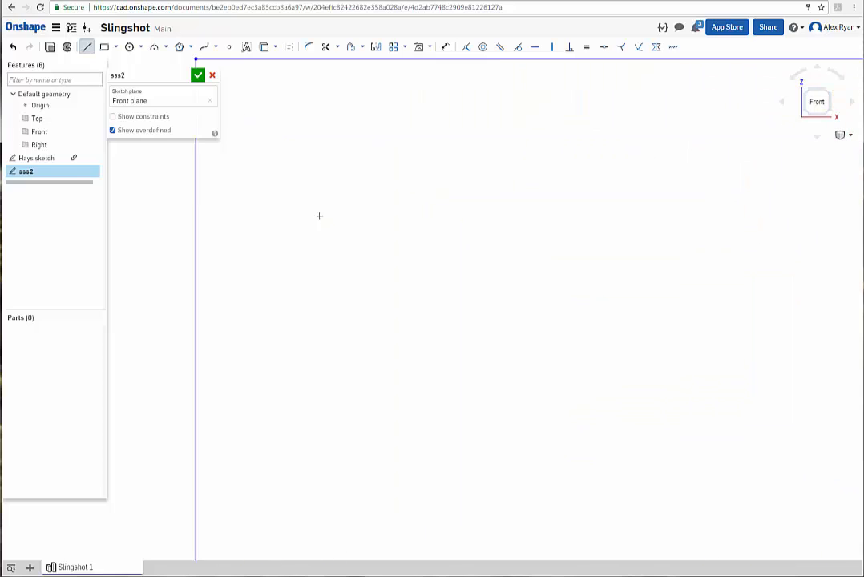
scroll(434, 397, down, 1)
scroll(425, 408, down, 3)
scroll(376, 355, up, 5)
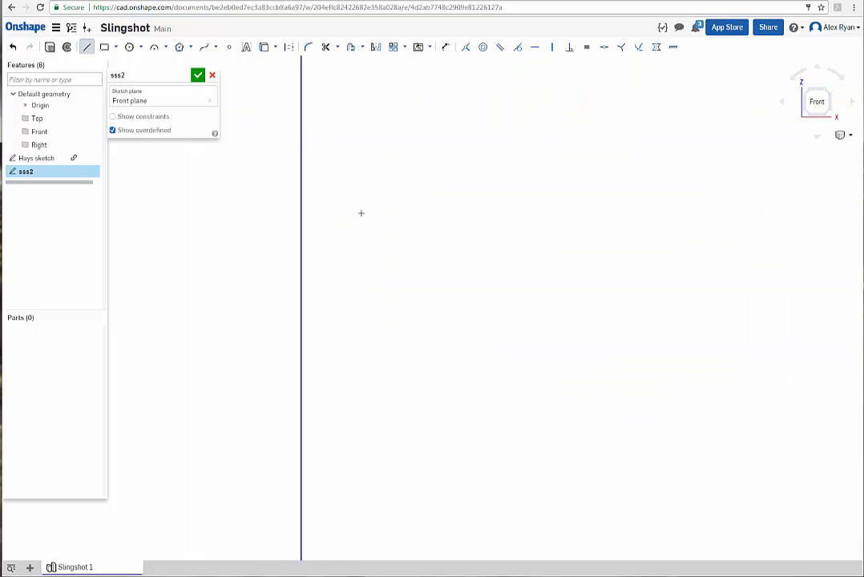
scroll(404, 401, down, 3)
scroll(385, 310, up, 4)
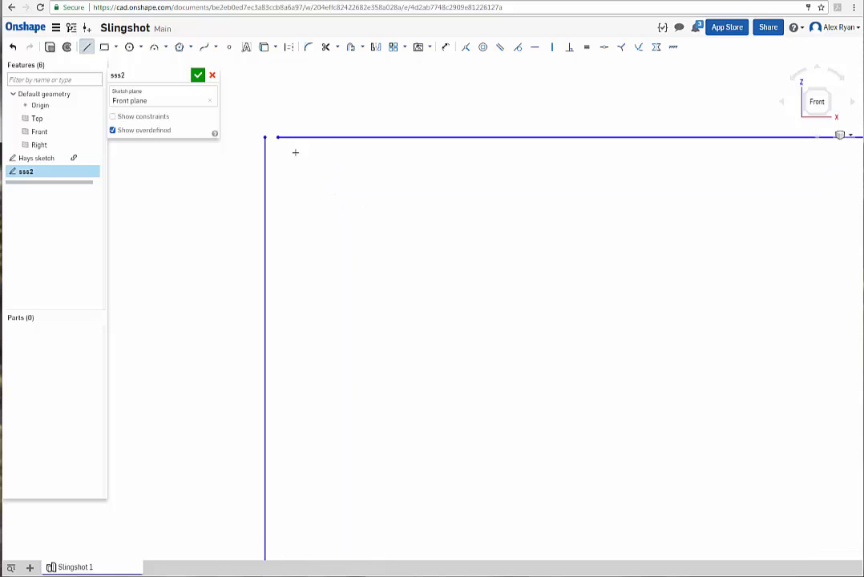
Extend the line-drawn box's top line to the left line's upper endpoint to close the corner gap.
middle_drag(297, 180, 356, 349)
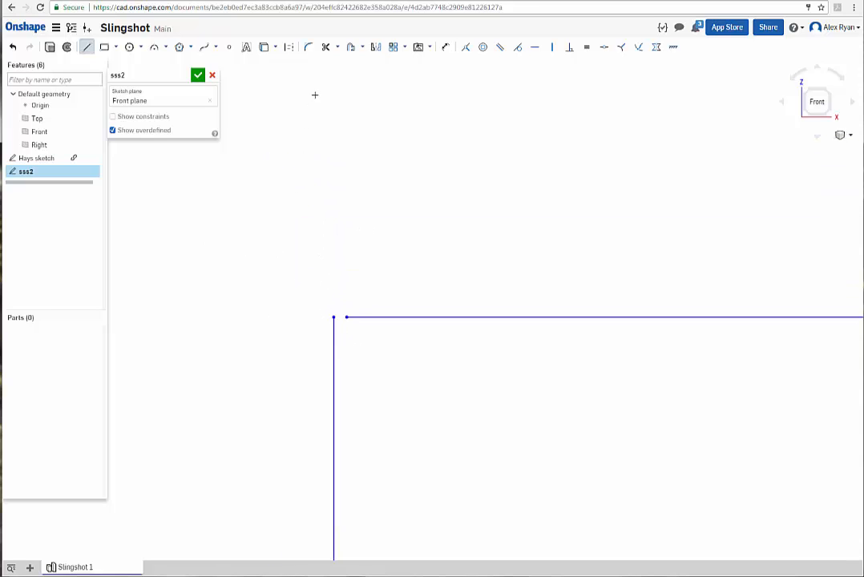
click(337, 47)
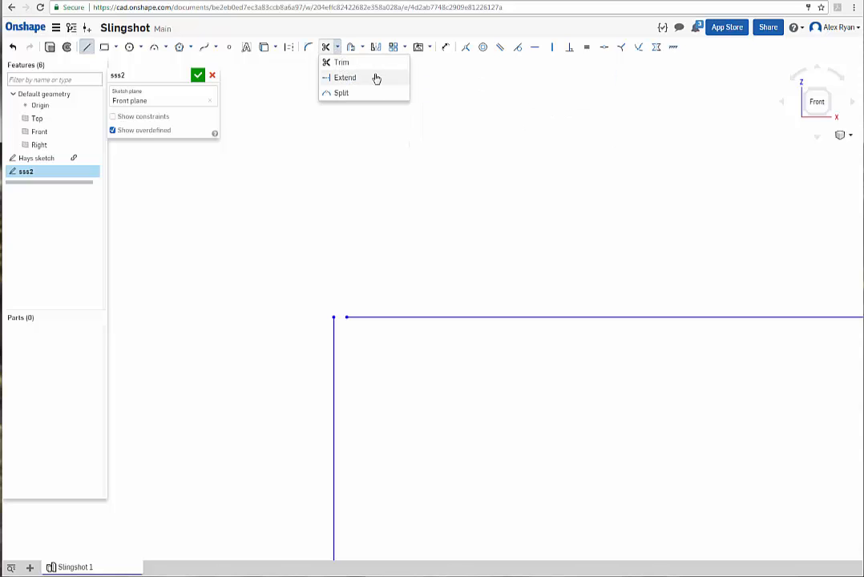
click(348, 78)
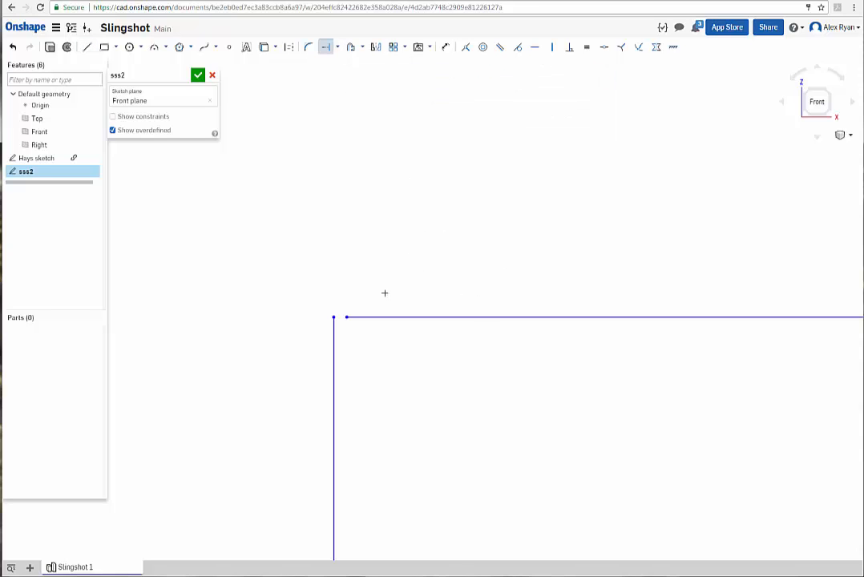
click(478, 316)
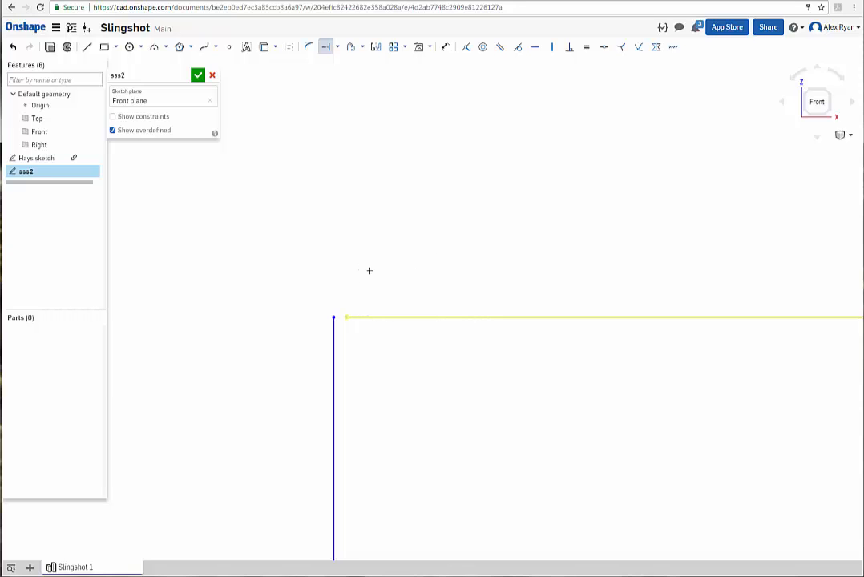
click(333, 317)
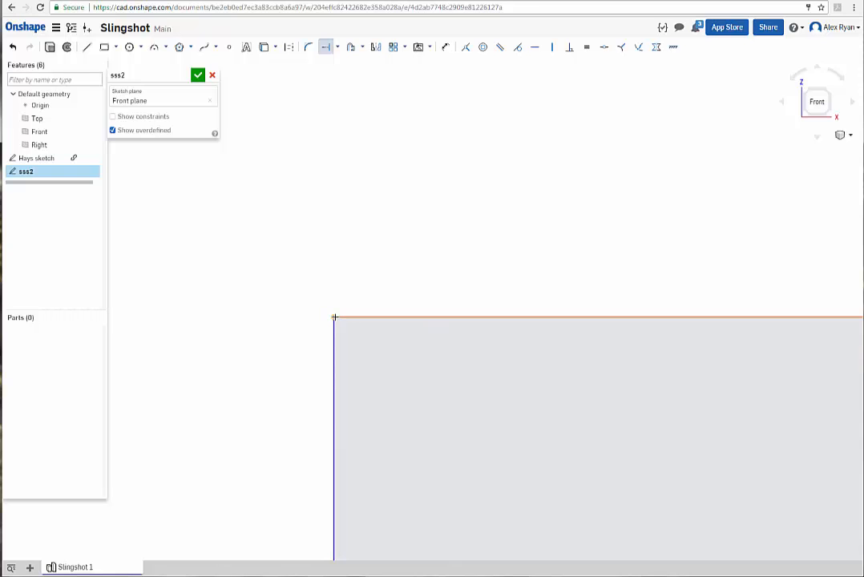
scroll(322, 104, down, 5)
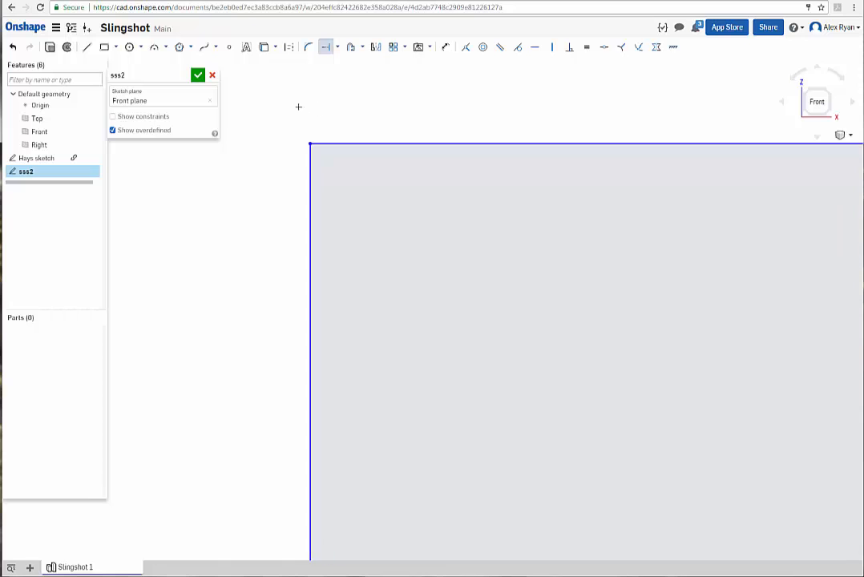
scroll(334, 133, down, 5)
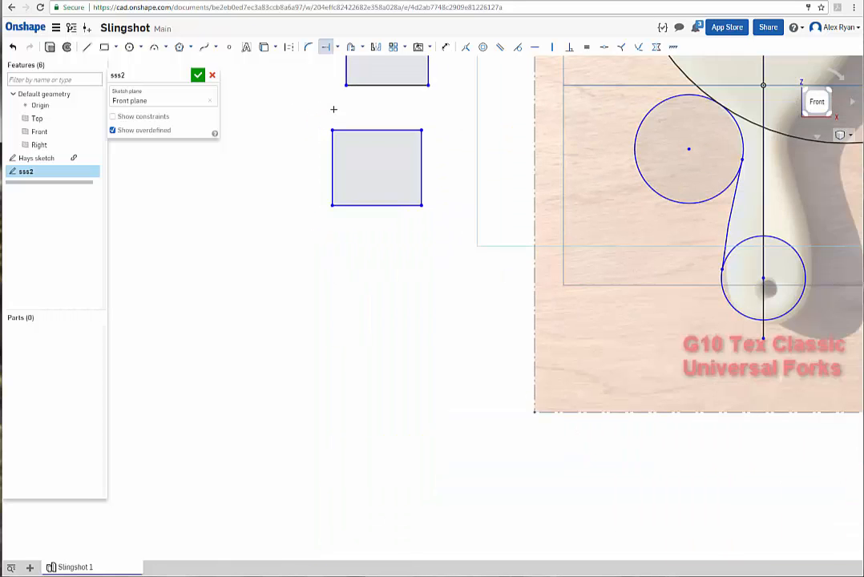
click(327, 50)
Examine the handle region bounded by the side arc, the two circles and the vertical centerline for closed shading.
middle_drag(476, 220, 393, 257)
scroll(507, 225, up, 5)
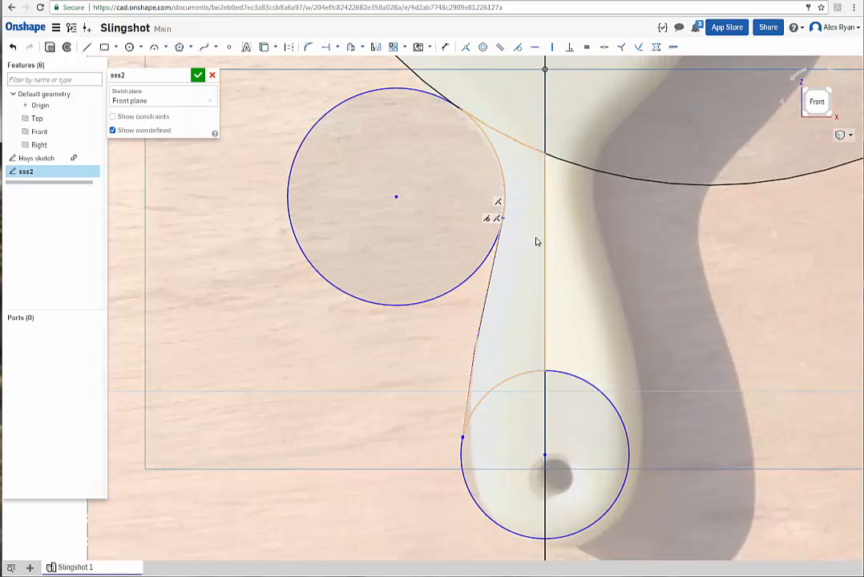
middle_drag(534, 241, 439, 239)
scroll(436, 257, up, 3)
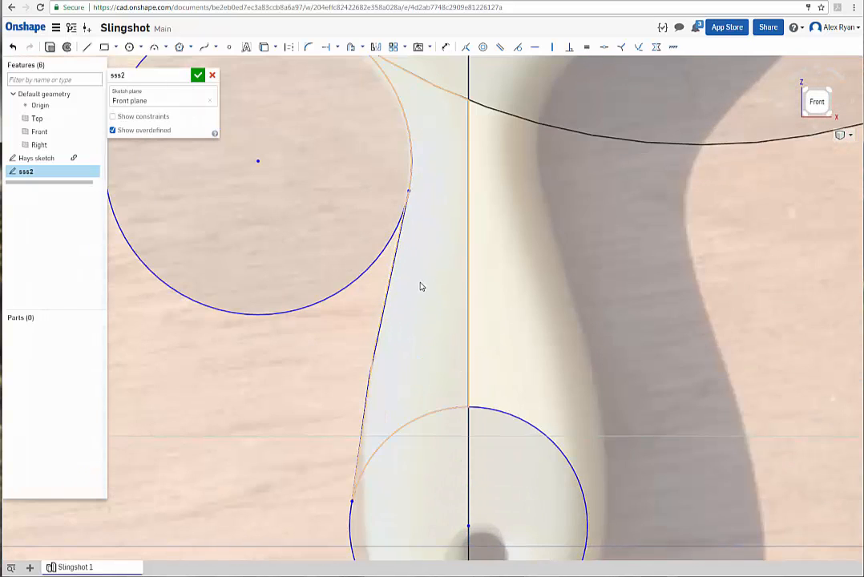
scroll(420, 285, down, 3)
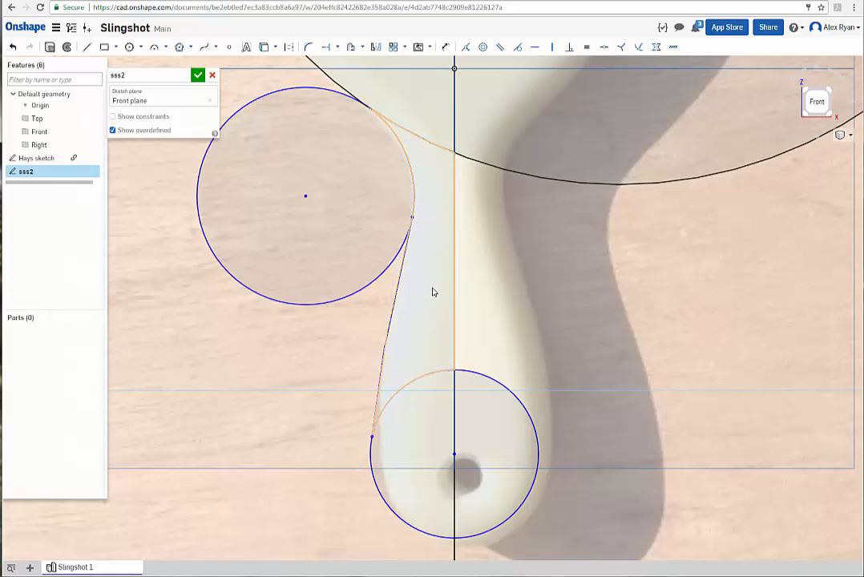
scroll(433, 292, up, 2)
scroll(427, 289, down, 3)
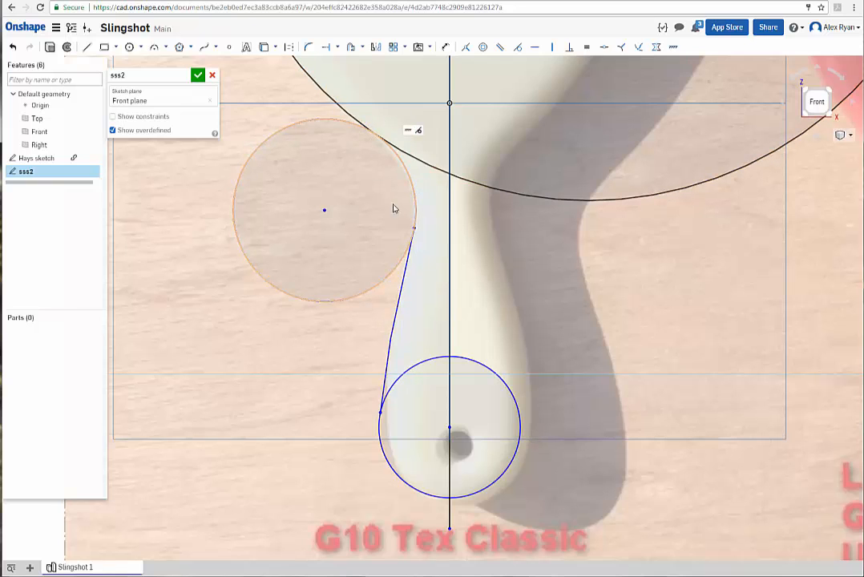
scroll(421, 253, up, 2)
scroll(422, 273, down, 1)
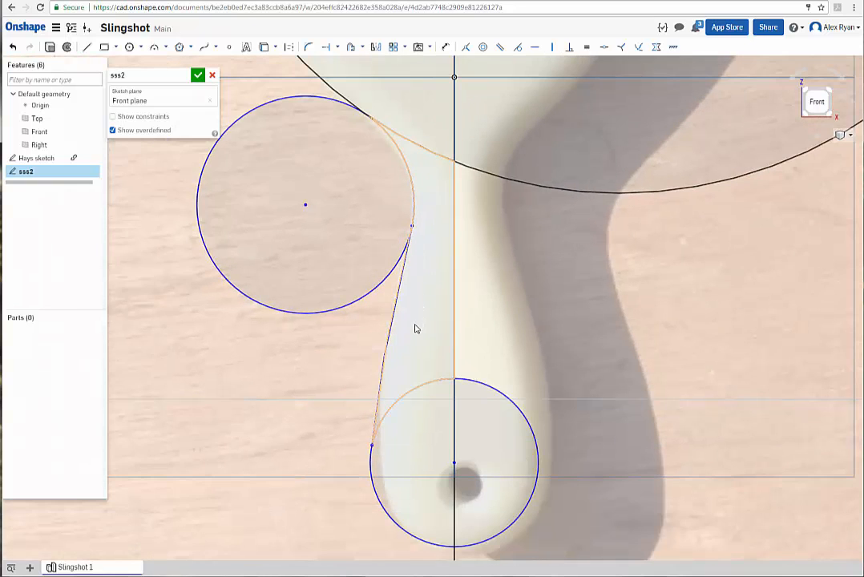
scroll(420, 325, up, 1)
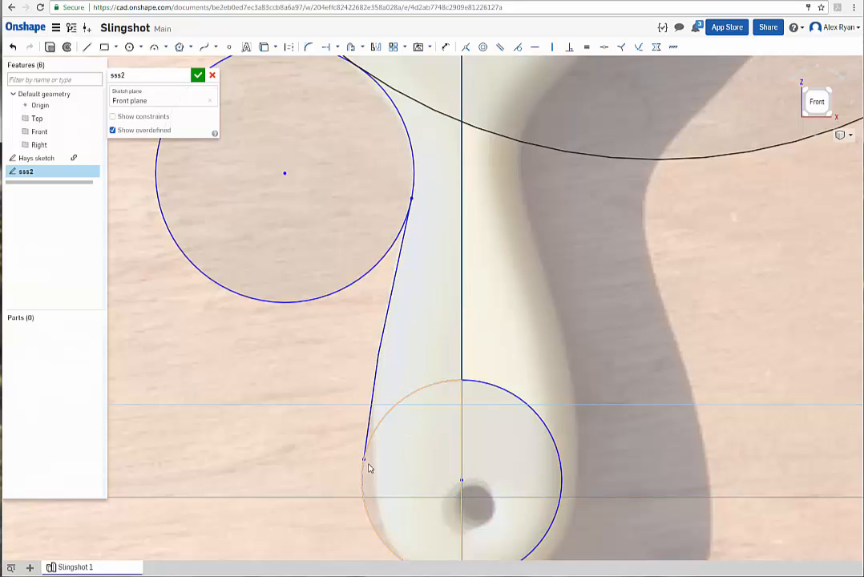
Examine up close how the handle arc's lower endpoint meets the bottom circle.
scroll(369, 449, up, 3)
scroll(420, 398, up, 2)
scroll(425, 401, up, 2)
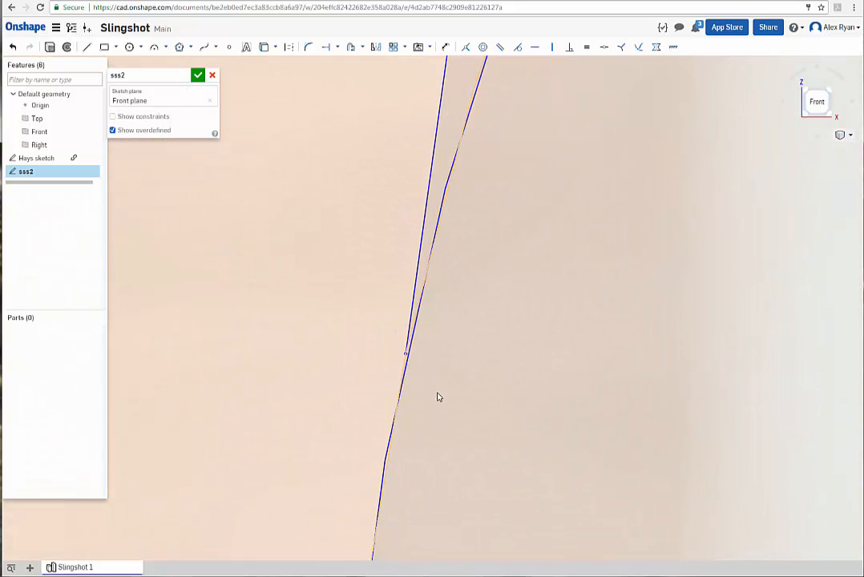
scroll(429, 395, up, 1)
scroll(422, 392, up, 2)
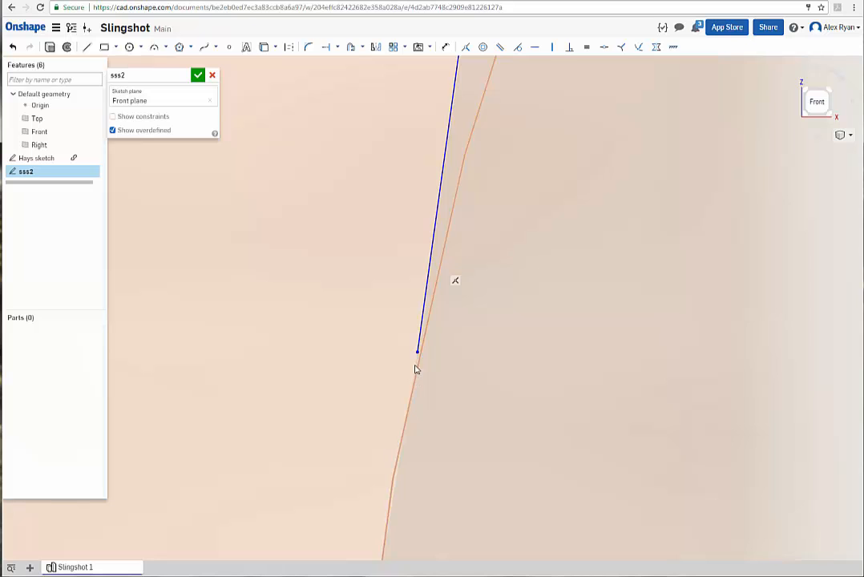
scroll(386, 445, down, 5)
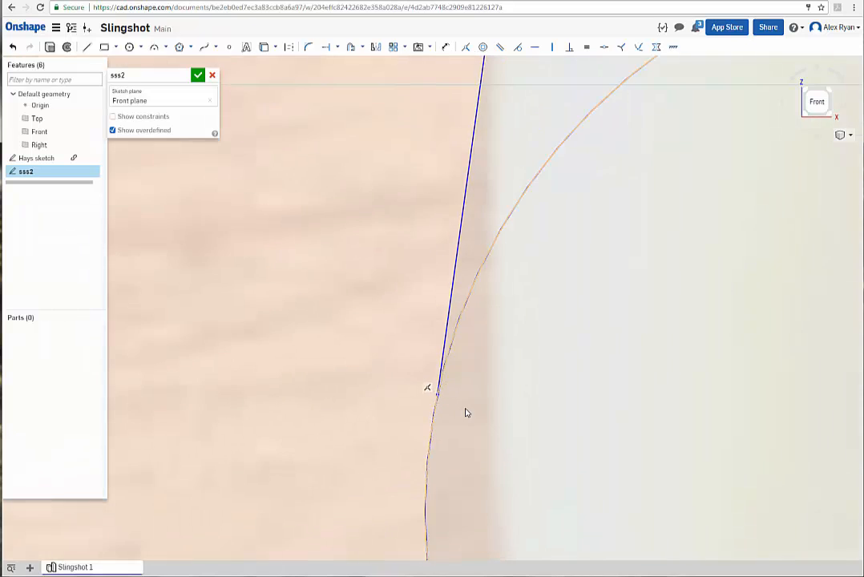
scroll(537, 418, down, 5)
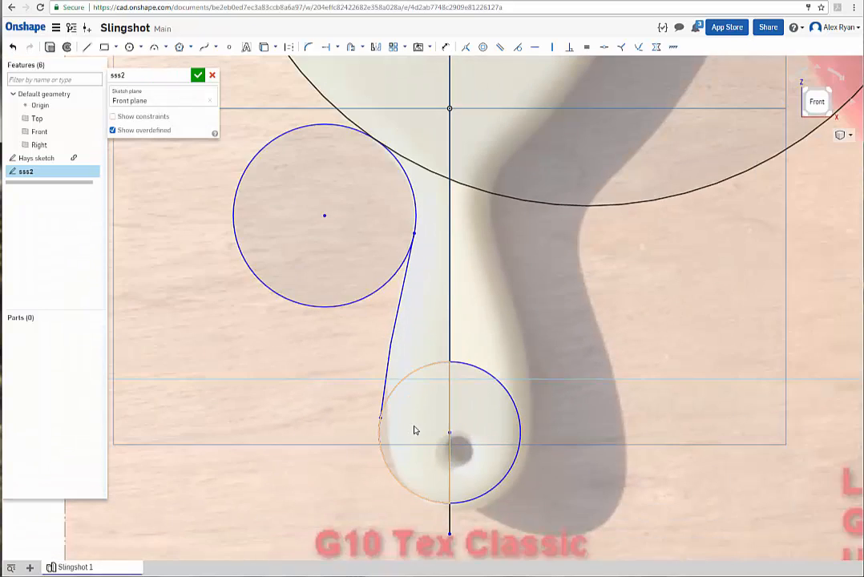
scroll(408, 424, up, 3)
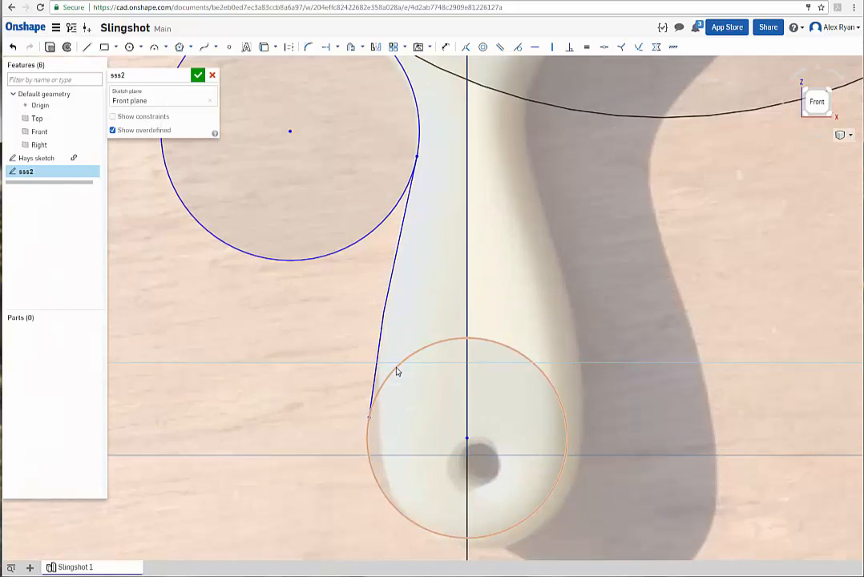
scroll(428, 411, down, 3)
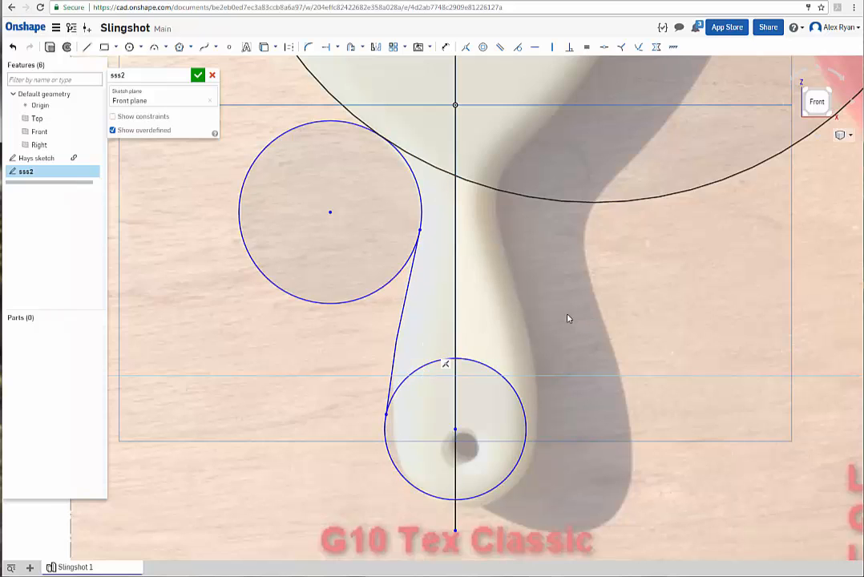
Try to make the handle arc tangent to the upper-left circle and to the bottom circle, undoing each attempt.
middle_drag(562, 318, 578, 318)
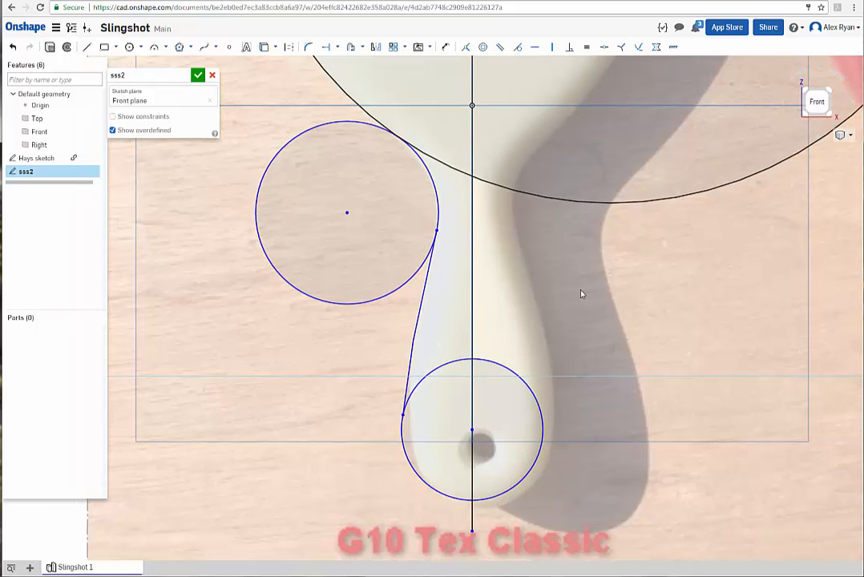
click(420, 308)
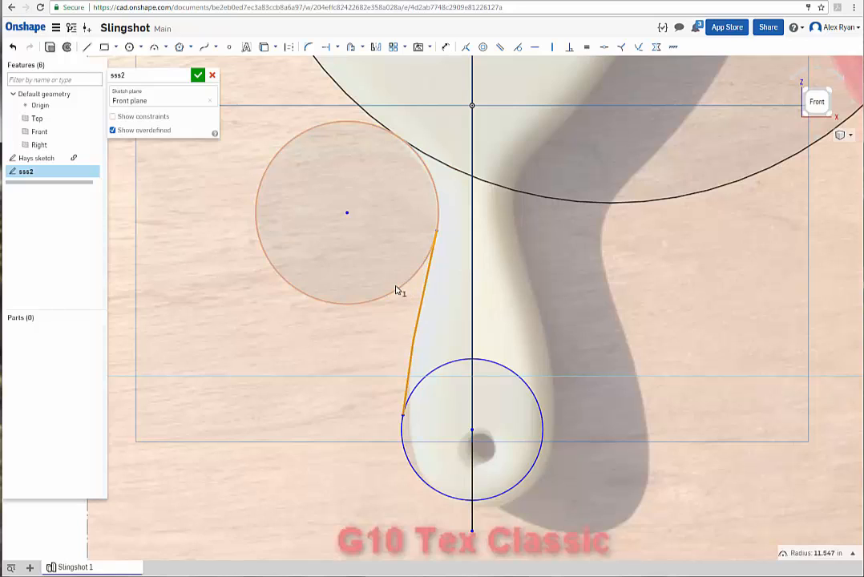
click(398, 288)
click(599, 202)
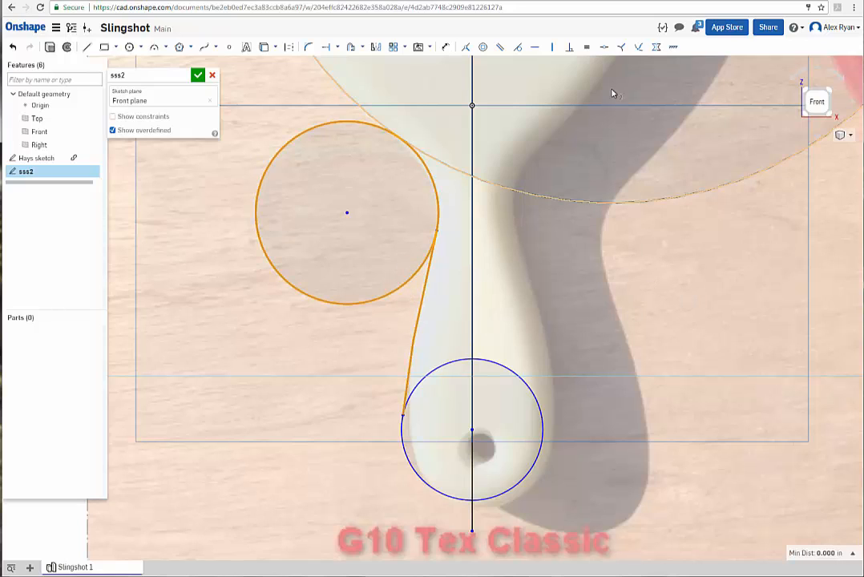
click(519, 49)
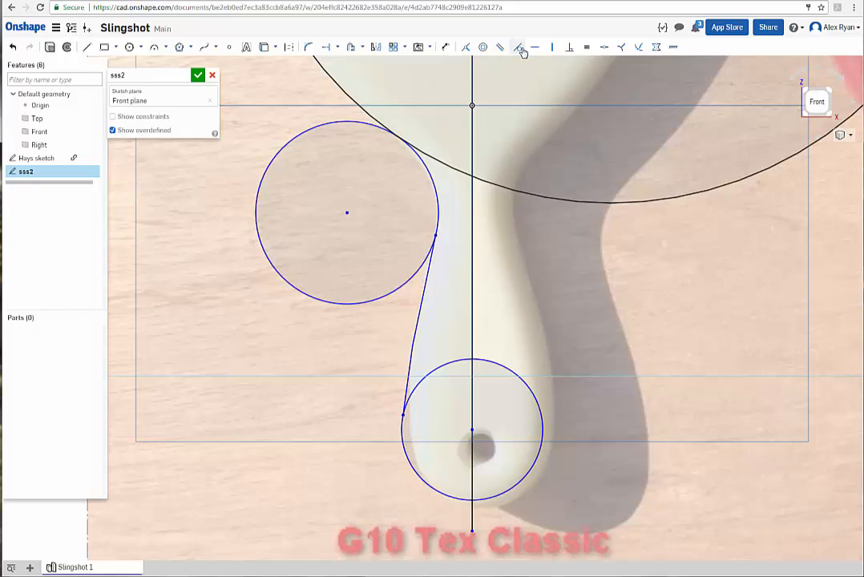
click(13, 47)
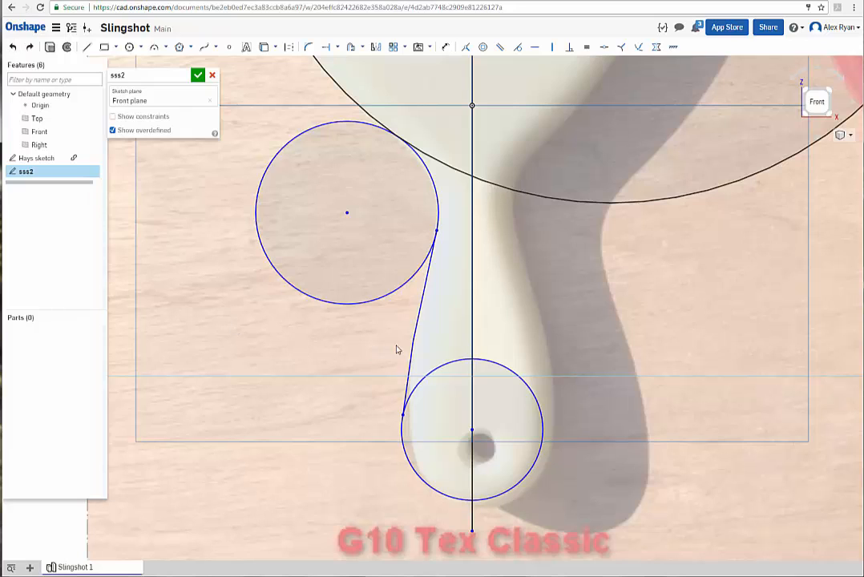
click(445, 365)
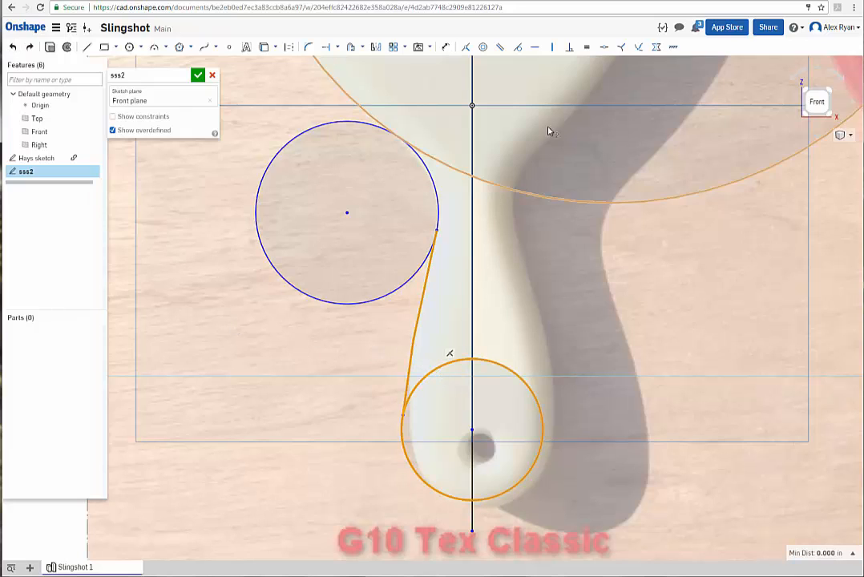
click(518, 48)
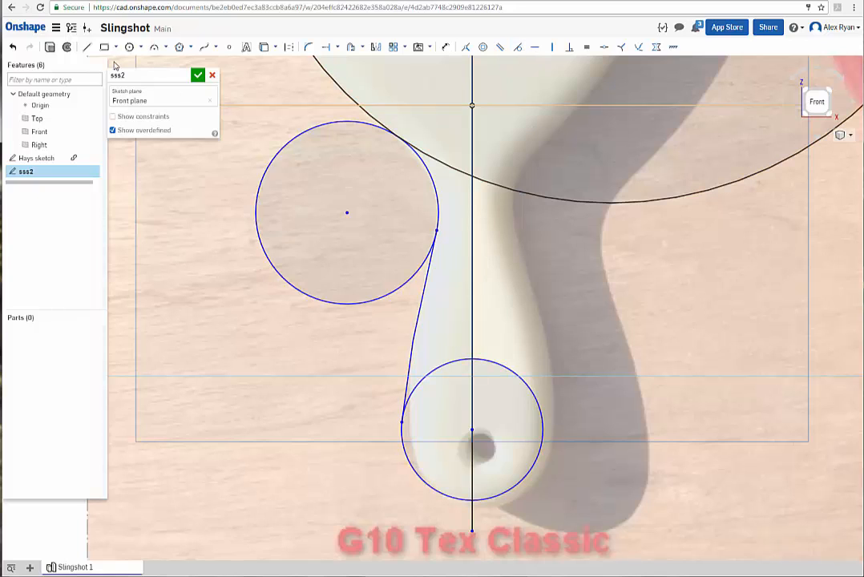
click(11, 48)
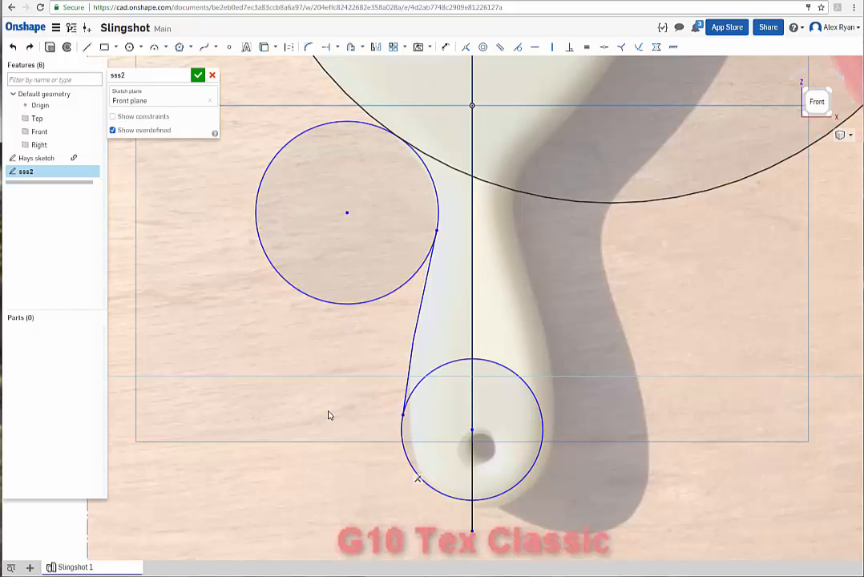
Apply a Fix constraint to the upper-left circle and the handle's bottom circle.
scroll(325, 393, up, 1)
scroll(325, 393, down, 1)
click(393, 295)
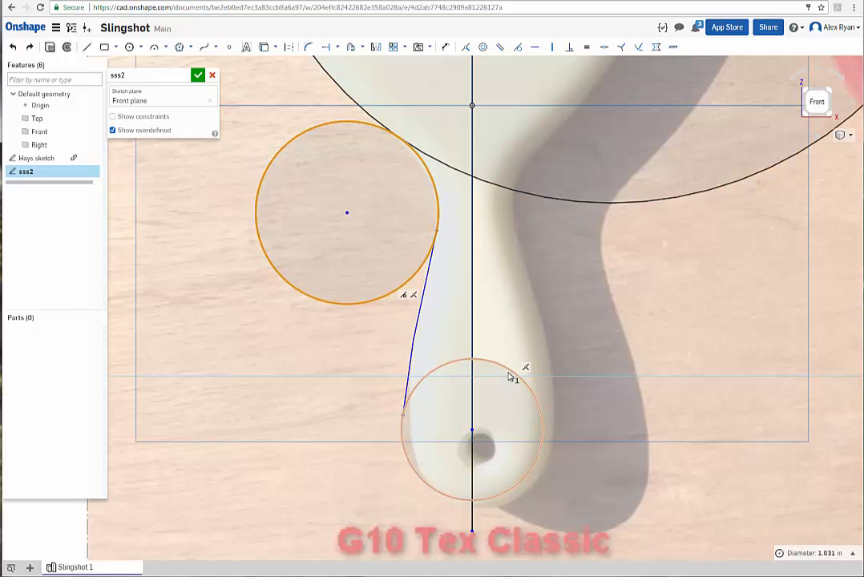
click(510, 375)
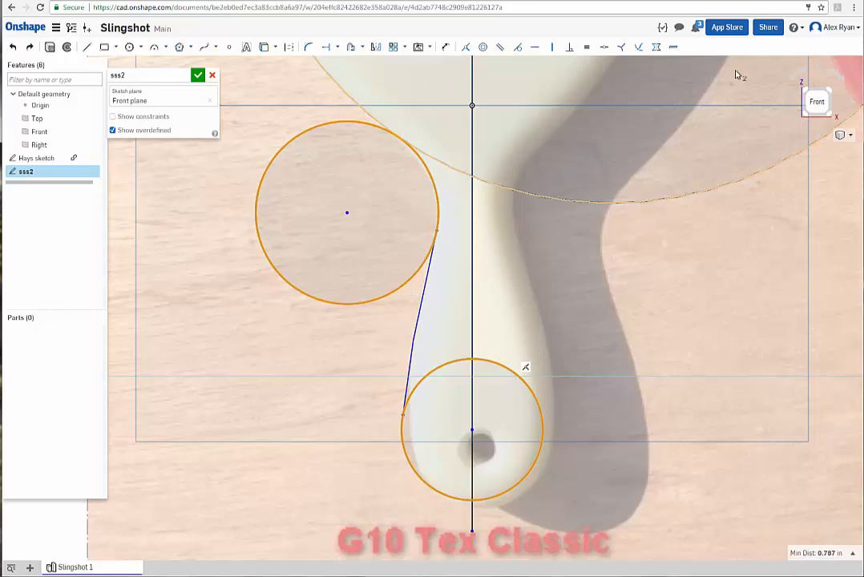
click(674, 47)
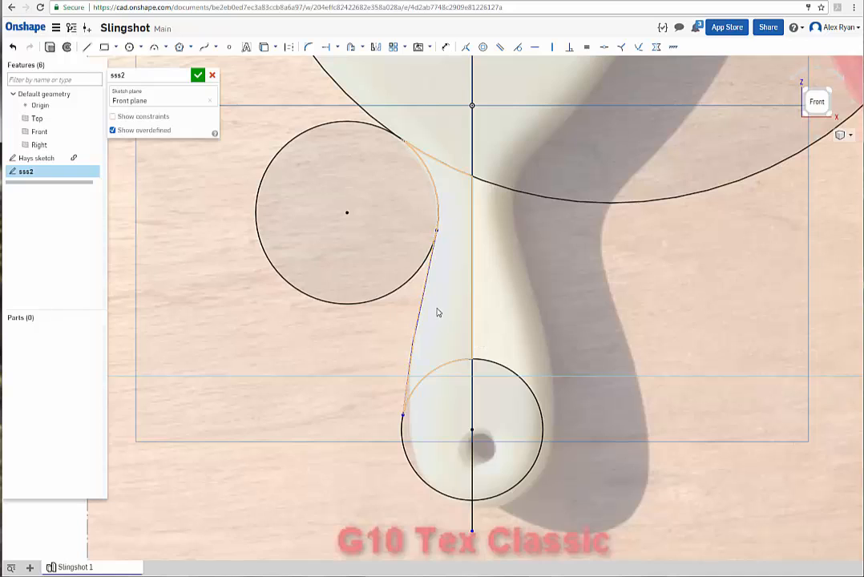
Make the handle arc tangent to the fixed upper-left circle and to the fixed bottom circle.
click(416, 303)
click(405, 293)
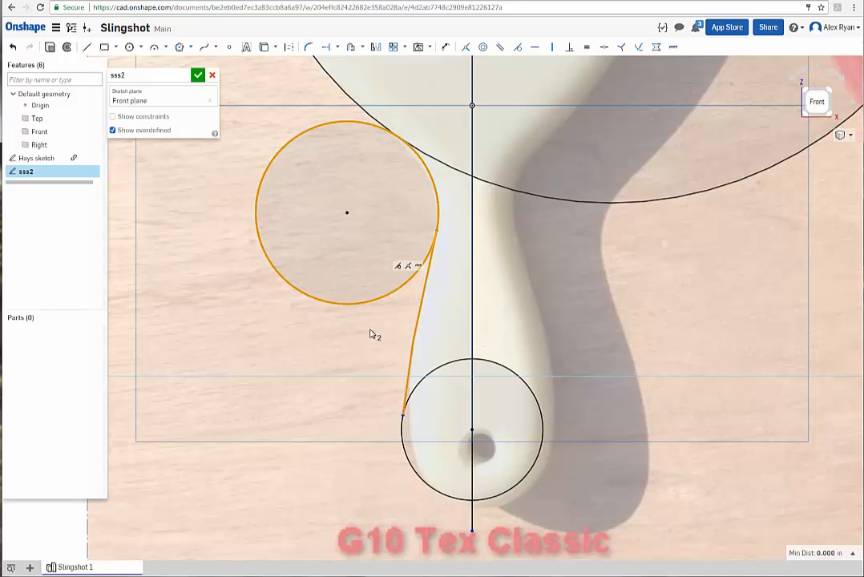
click(517, 47)
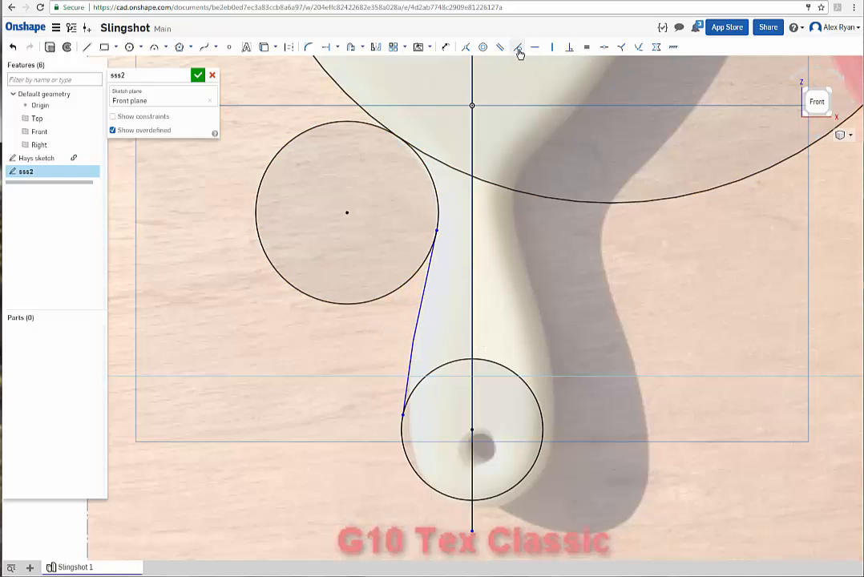
click(414, 350)
click(429, 377)
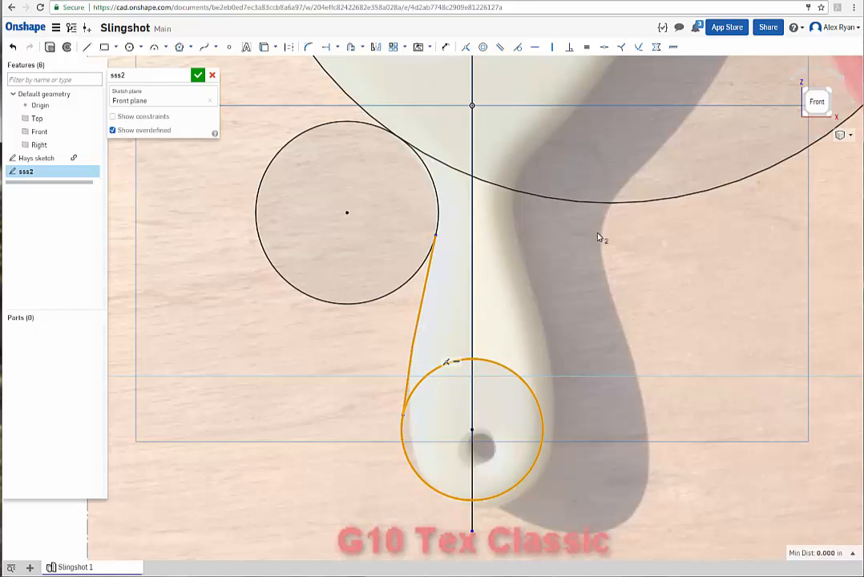
click(519, 52)
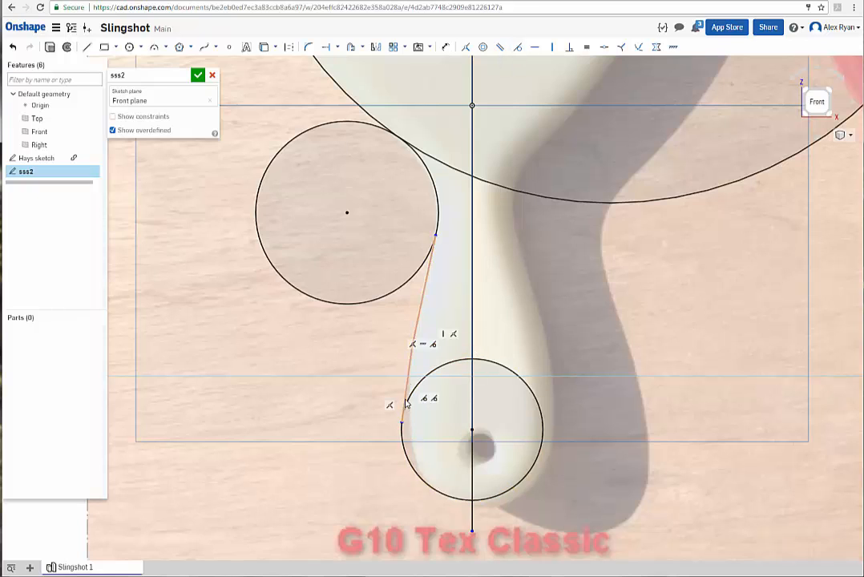
click(520, 191)
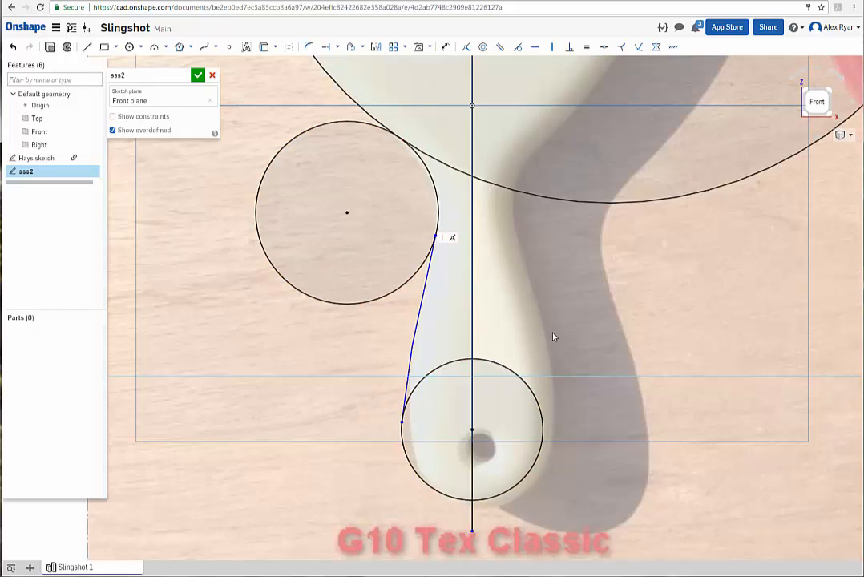
Examine the whole sketch over the reference photo and the inner U curve of the fork.
scroll(553, 333, down, 5)
scroll(589, 305, down, 2)
middle_drag(585, 300, 534, 364)
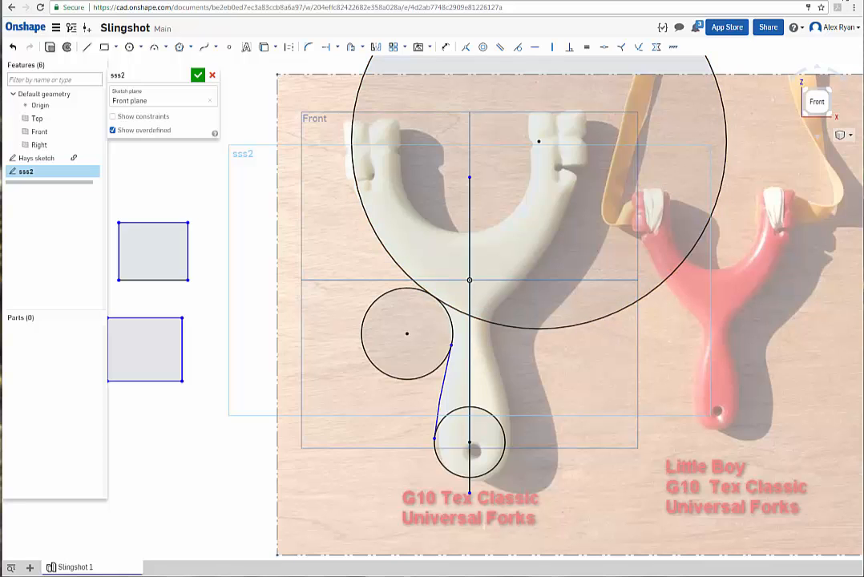
scroll(436, 146, up, 3)
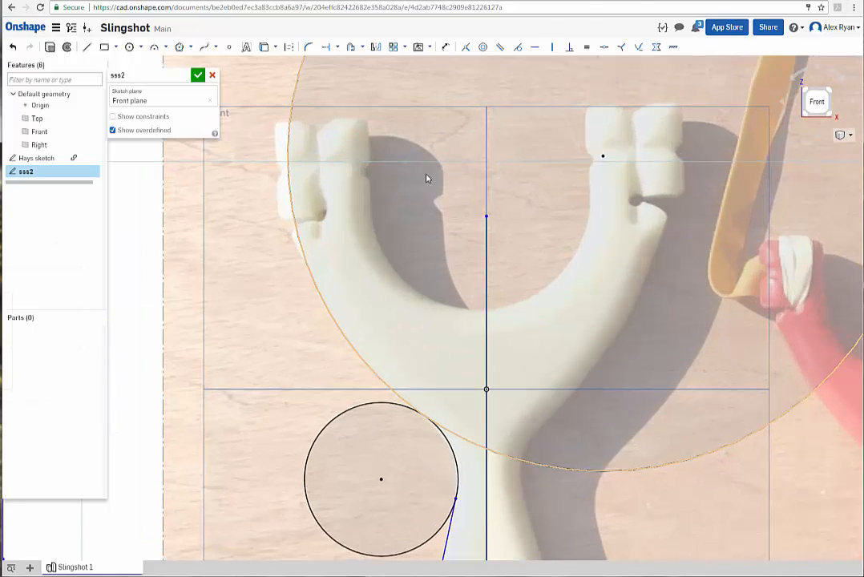
scroll(431, 197, up, 2)
scroll(443, 244, down, 2)
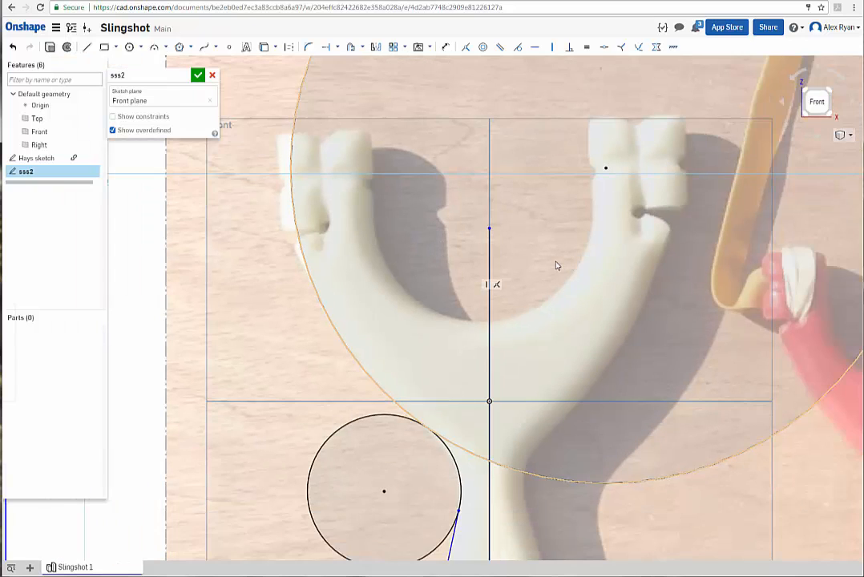
scroll(554, 265, down, 1)
middle_drag(565, 289, 534, 315)
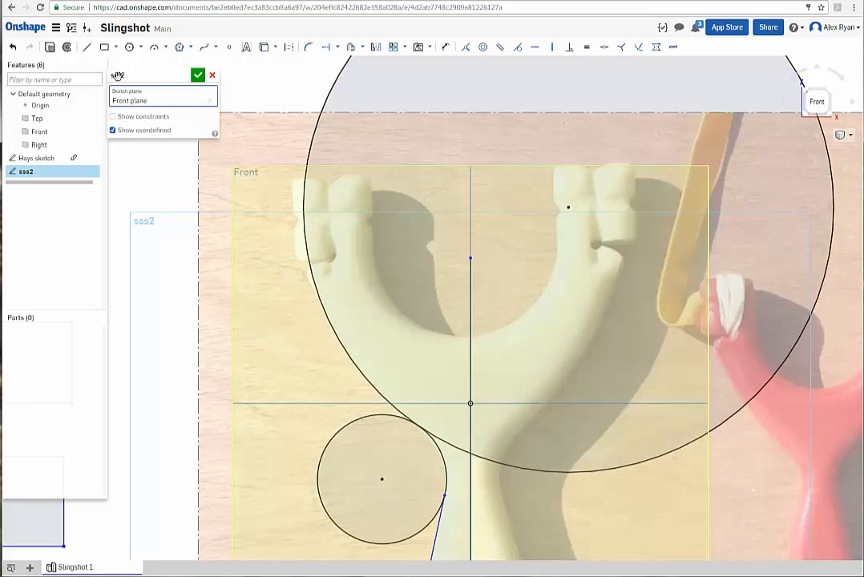
Try a center point circle about 1.76 in diameter on the vertical line inside the fork, and undo it.
click(141, 48)
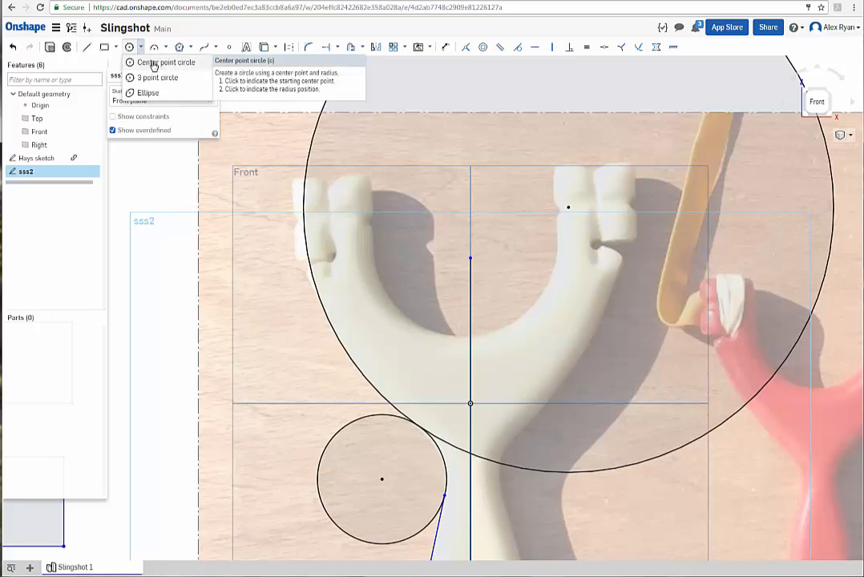
click(154, 63)
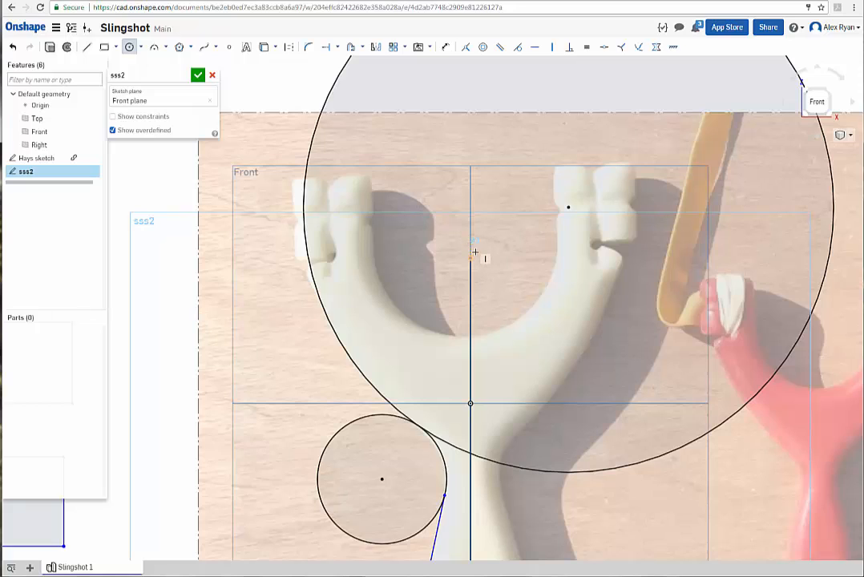
click(471, 257)
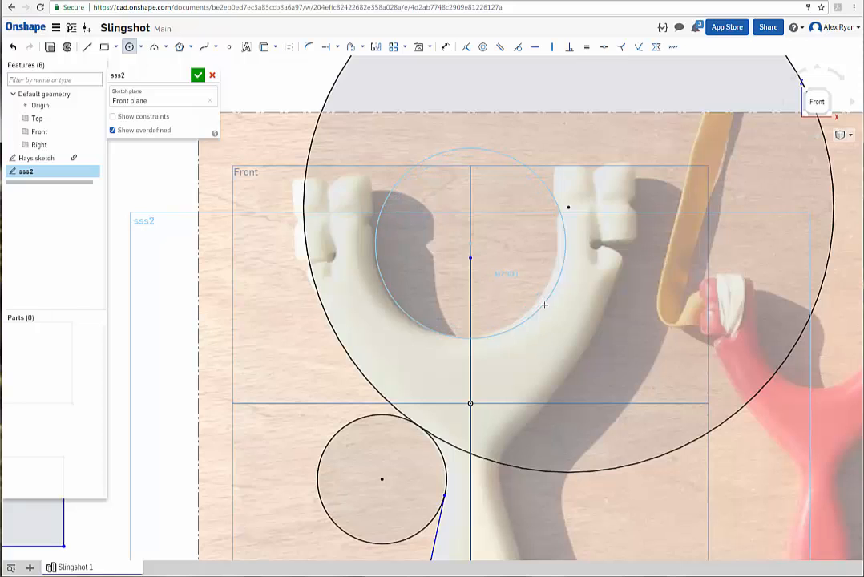
click(521, 292)
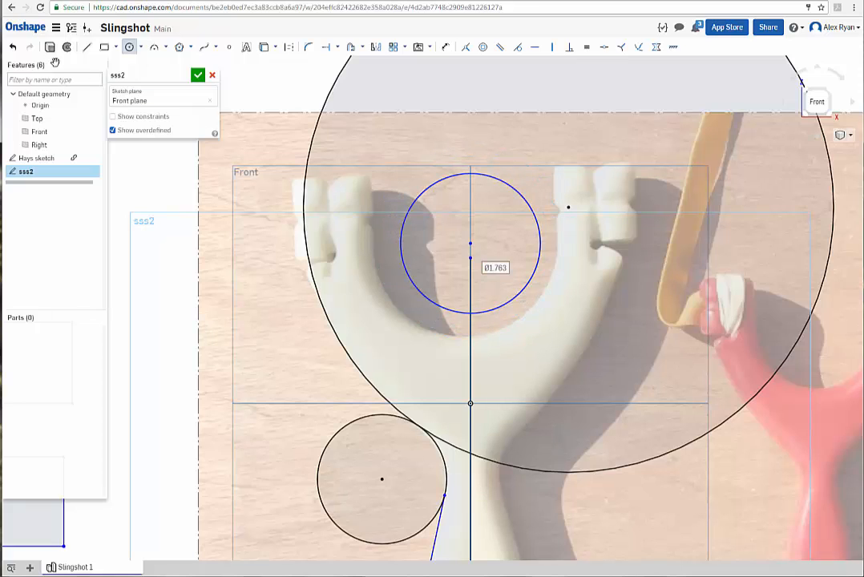
click(14, 48)
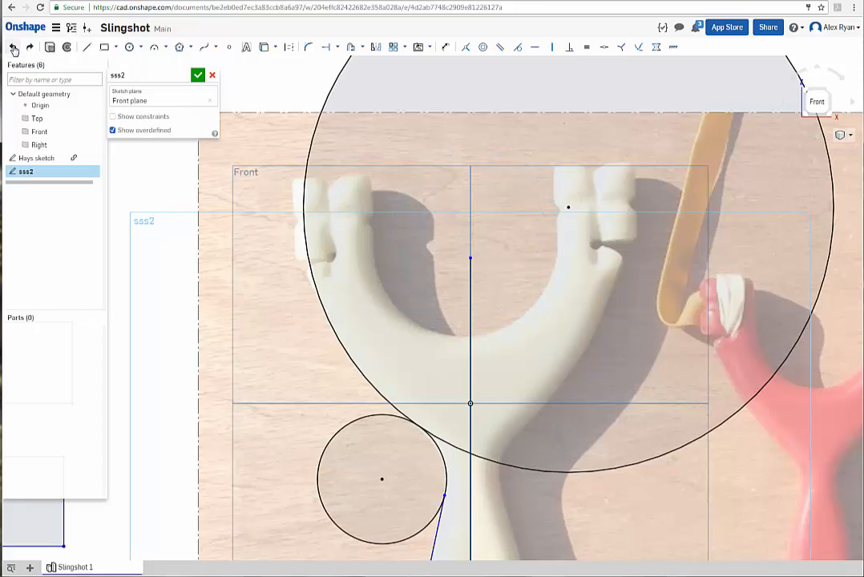
Draw a 3 point circle through three points along the fork's inner U edge in the photo.
click(143, 50)
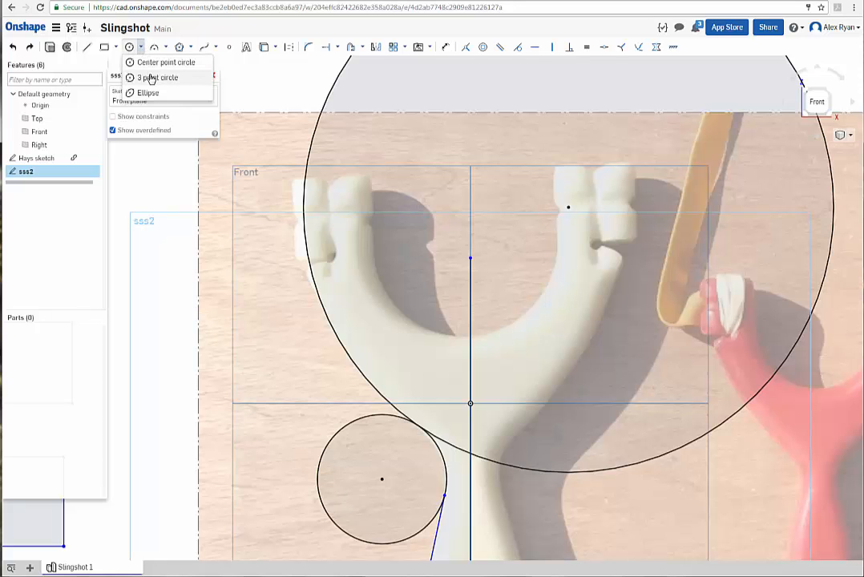
click(124, 77)
scroll(445, 300, up, 2)
scroll(445, 300, up, 5)
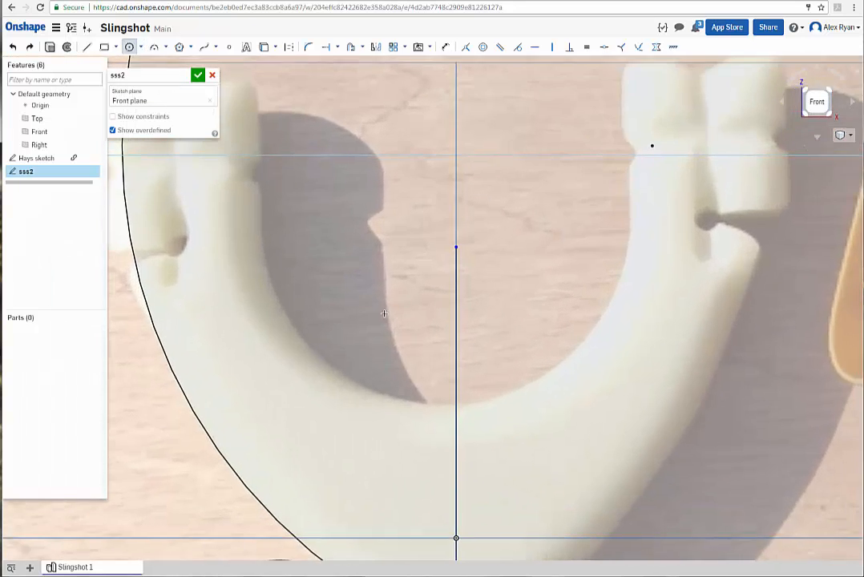
middle_drag(384, 313, 375, 329)
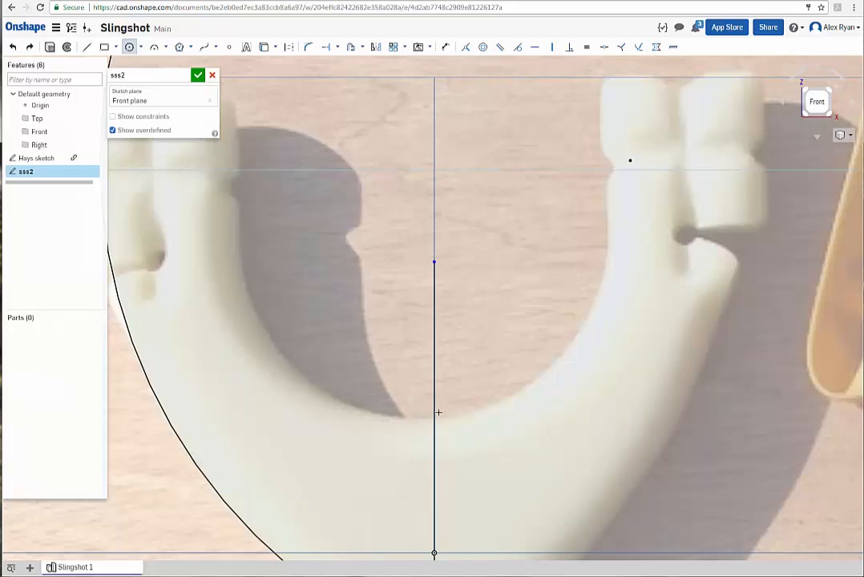
click(252, 304)
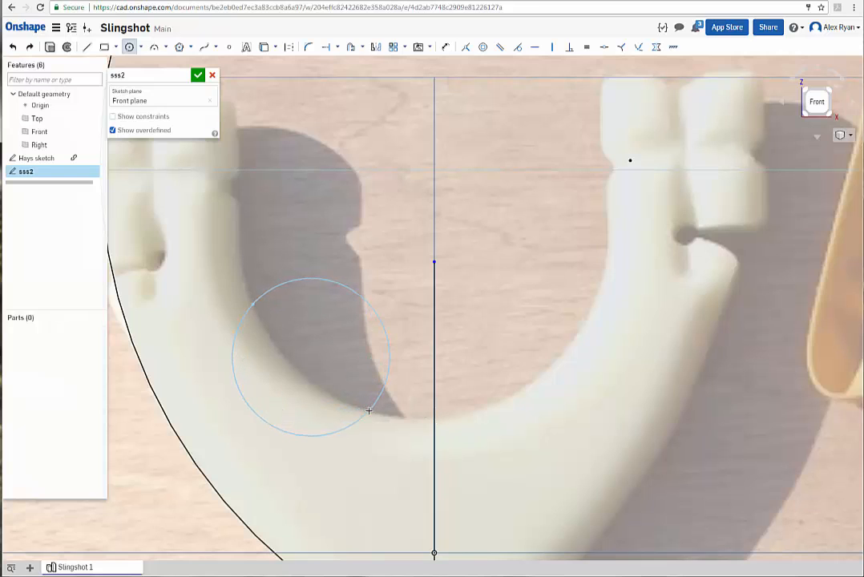
click(550, 366)
scroll(557, 401, down, 3)
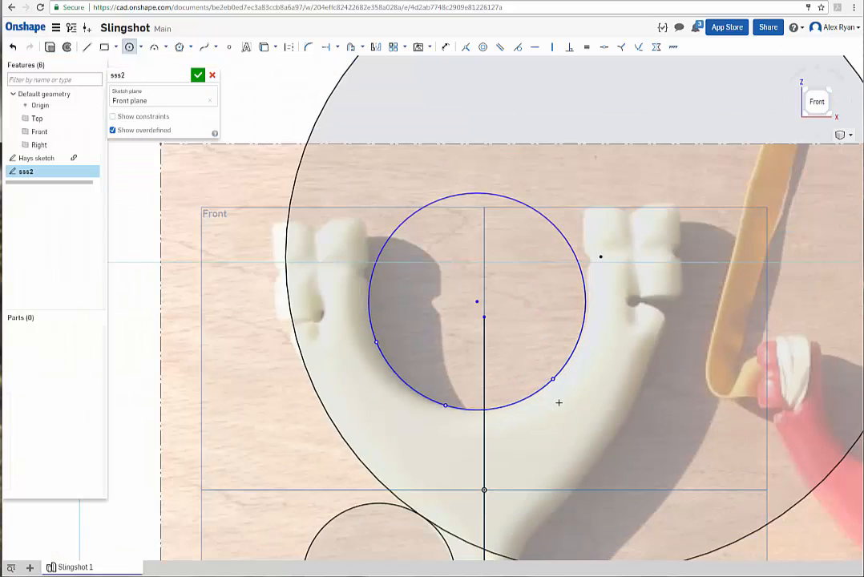
Delete the three defining points on the inner fork circle.
scroll(561, 410, up, 3)
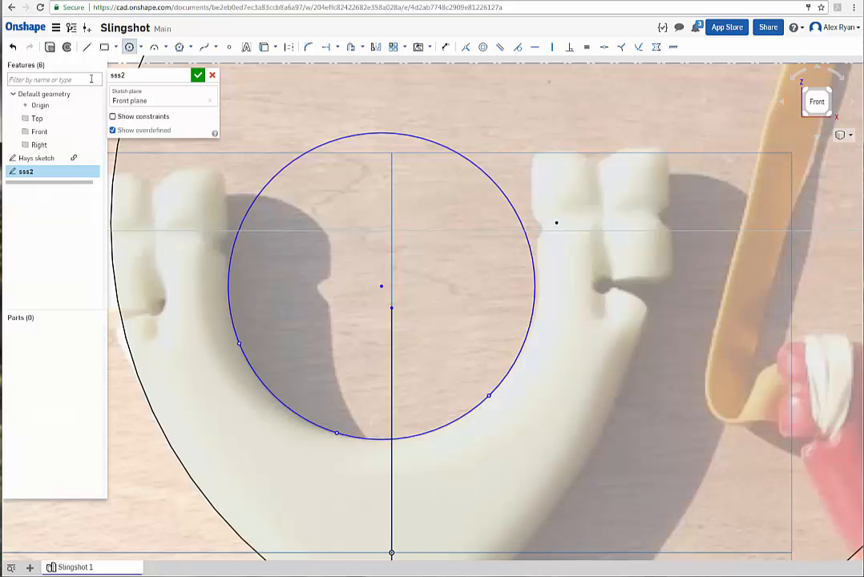
click(239, 346)
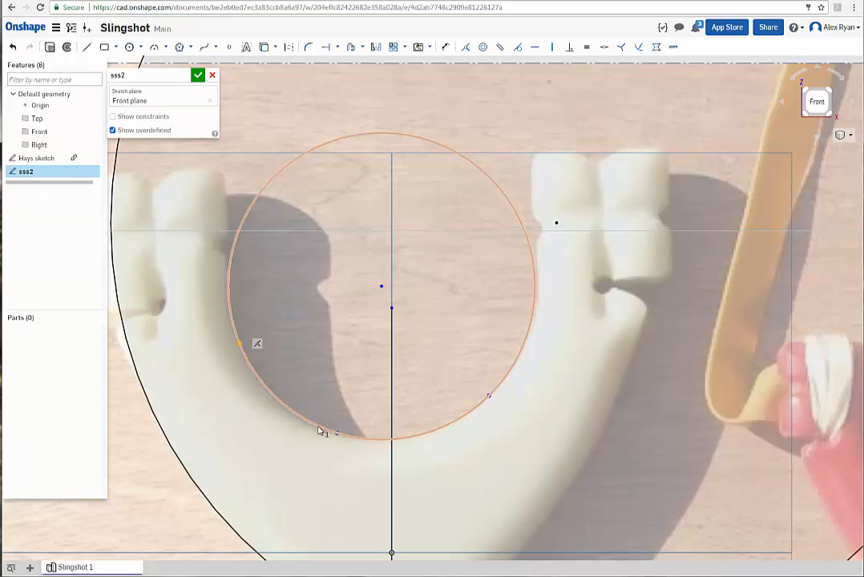
click(338, 433)
click(489, 398)
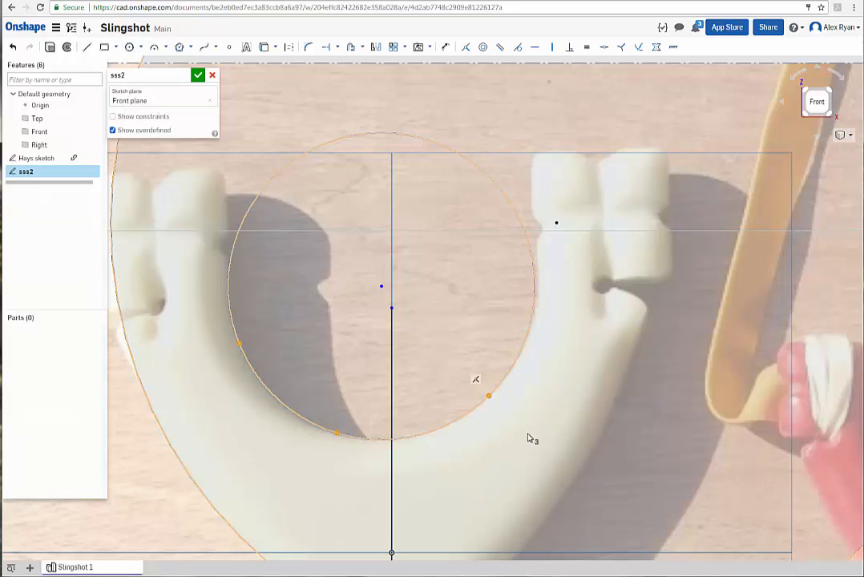
Move the inner circle's center onto the vertical centerline and enlarge the circle slightly to follow the fork's inner edge.
scroll(373, 387, down, 3)
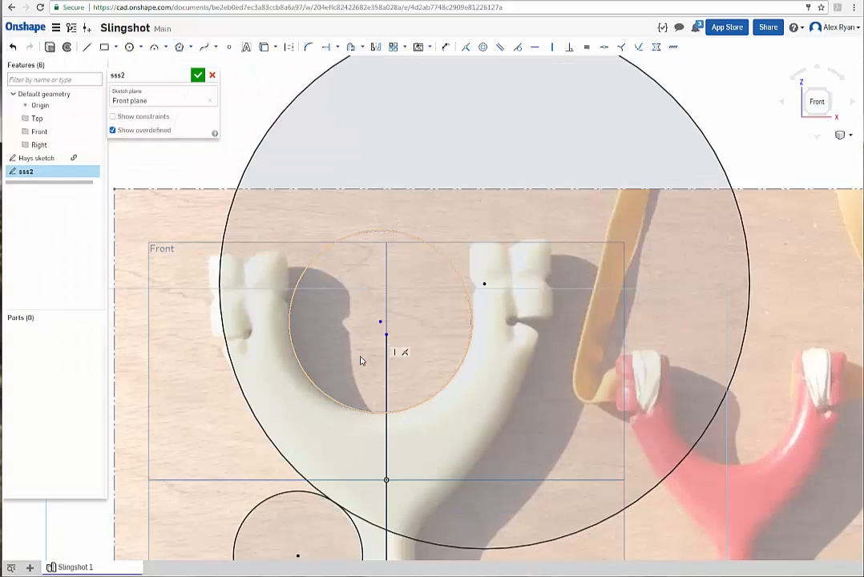
scroll(360, 361, up, 5)
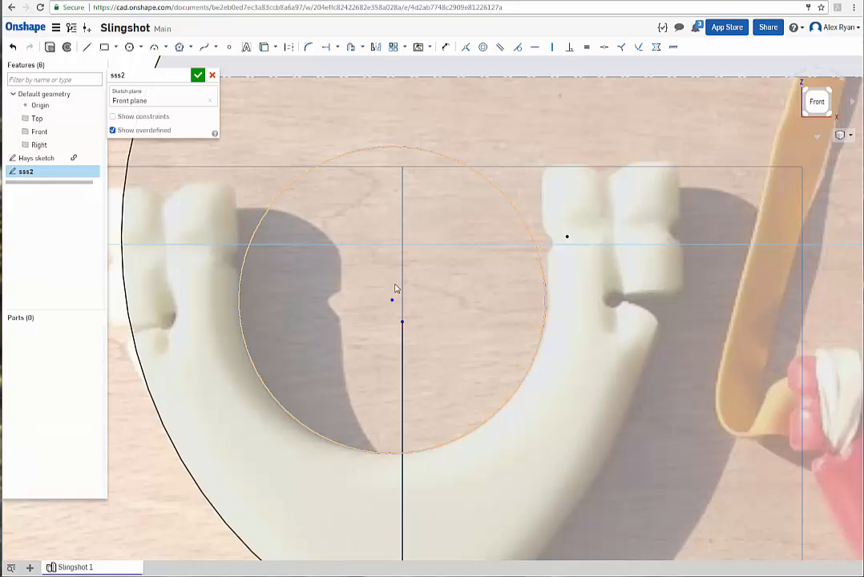
mouse_move(392, 305)
mouse_down()
mouse_move(402, 302)
mouse_move(386, 324)
mouse_move(402, 323)
mouse_move(402, 298)
mouse_up()
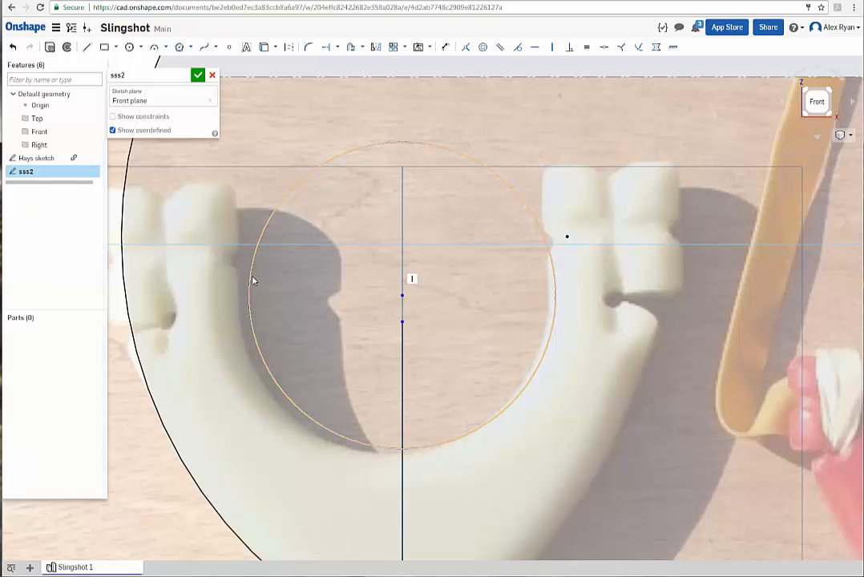
mouse_move(253, 280)
mouse_down()
mouse_move(200, 274)
mouse_move(242, 272)
mouse_up()
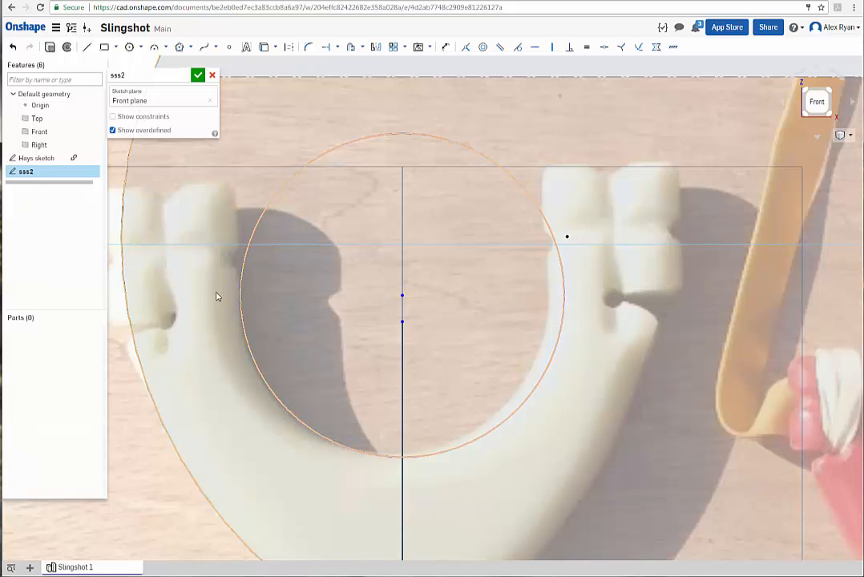
Examine how the inner circle fits the fork's inner edge and sits within the whole outline.
scroll(340, 329, down, 3)
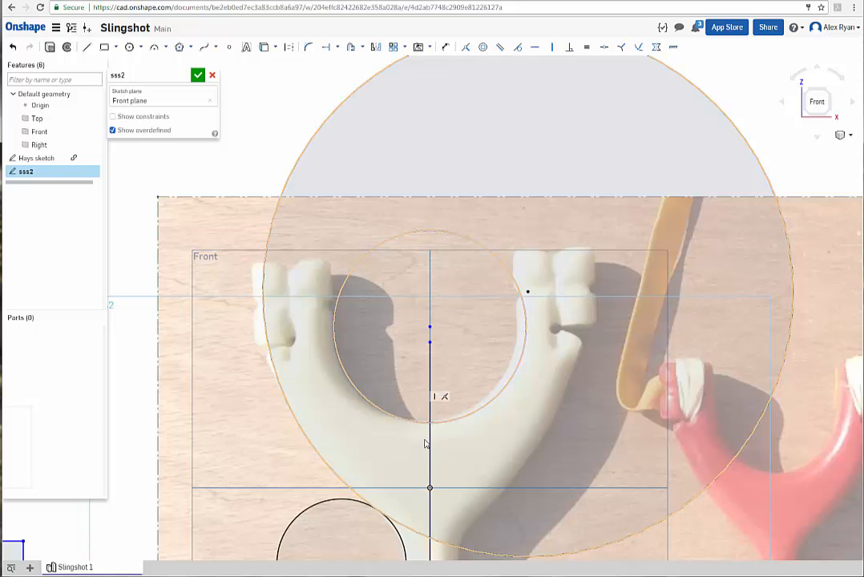
scroll(424, 409, up, 3)
scroll(421, 397, down, 2)
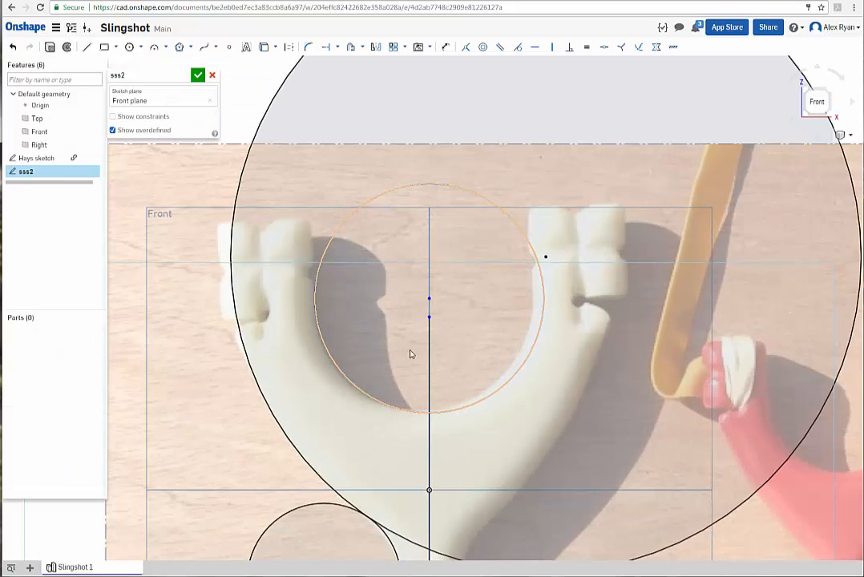
scroll(410, 355, down, 3)
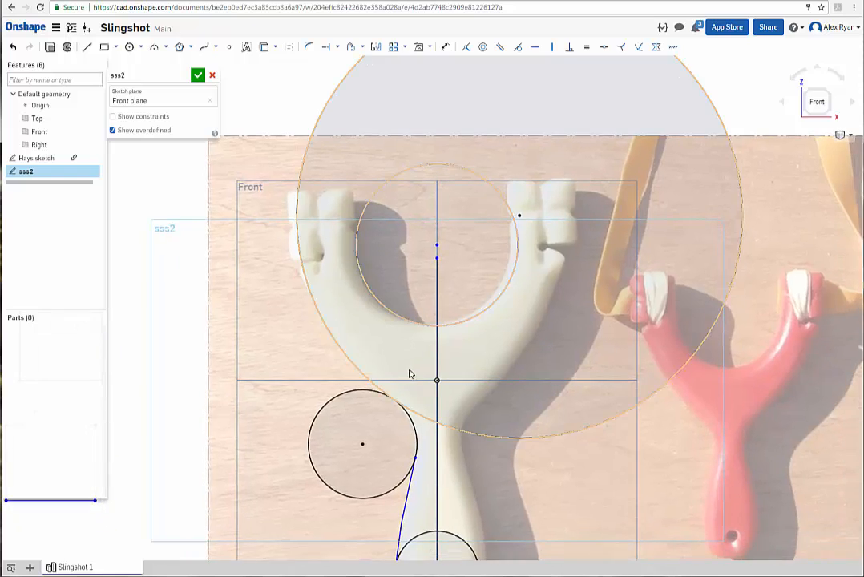
scroll(409, 369, down, 2)
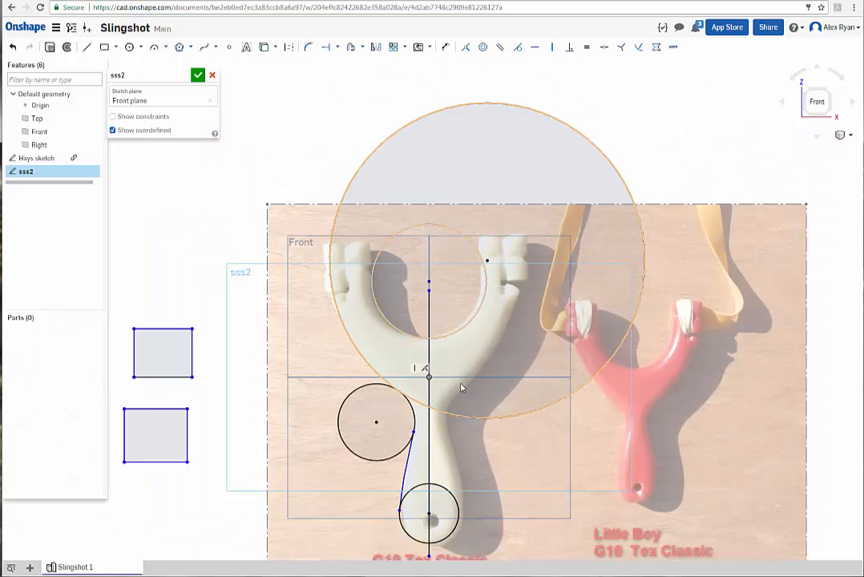
scroll(461, 388, up, 3)
click(427, 304)
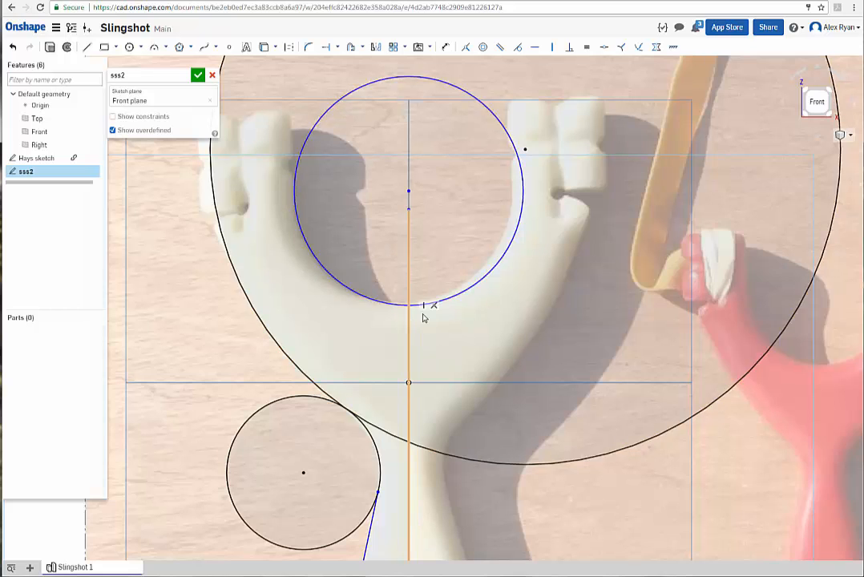
middle_drag(368, 240, 425, 304)
click(351, 261)
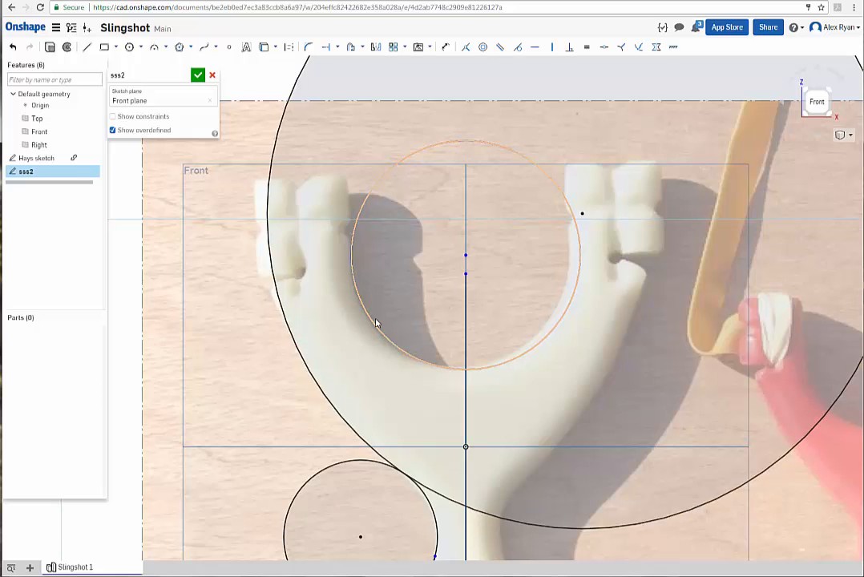
Examine the outline from the handle arc and its adjoining circles up to the inner fork circle.
middle_drag(428, 424, 409, 278)
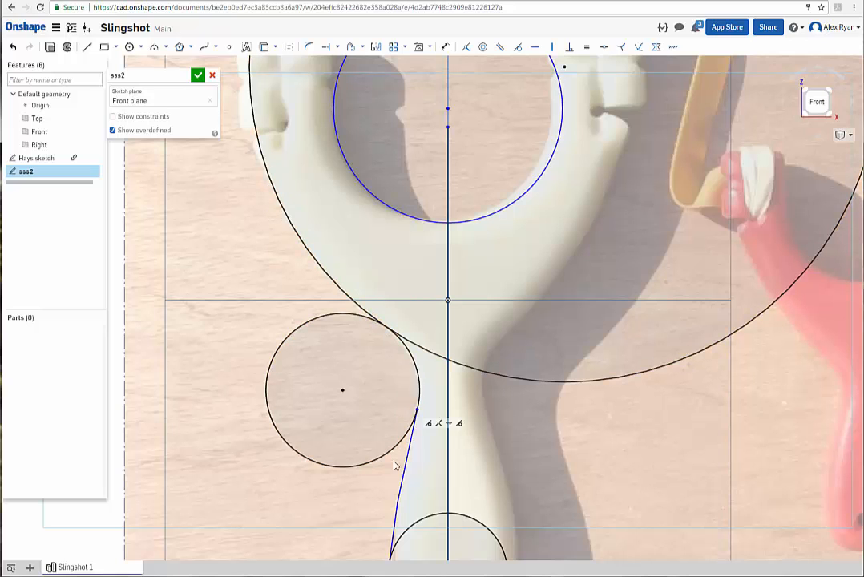
scroll(432, 455, up, 3)
scroll(280, 216, down, 4)
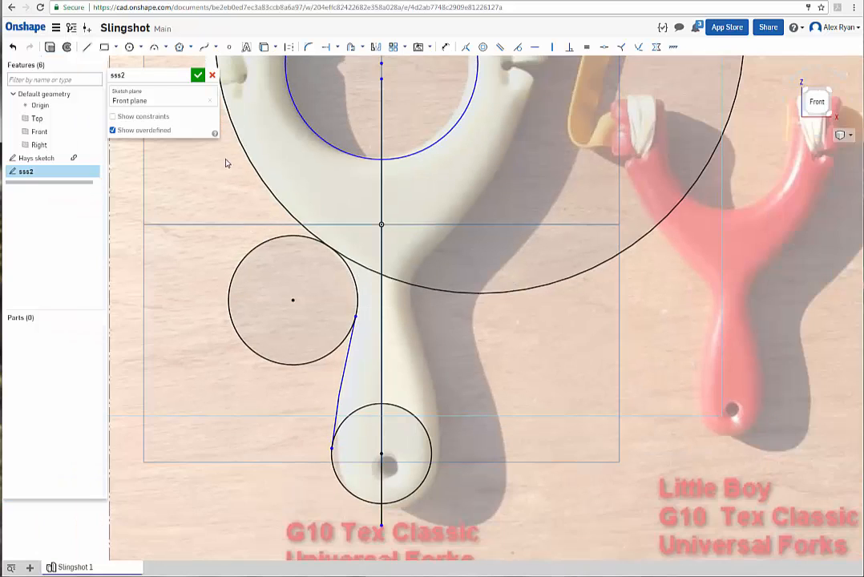
scroll(265, 196, down, 2)
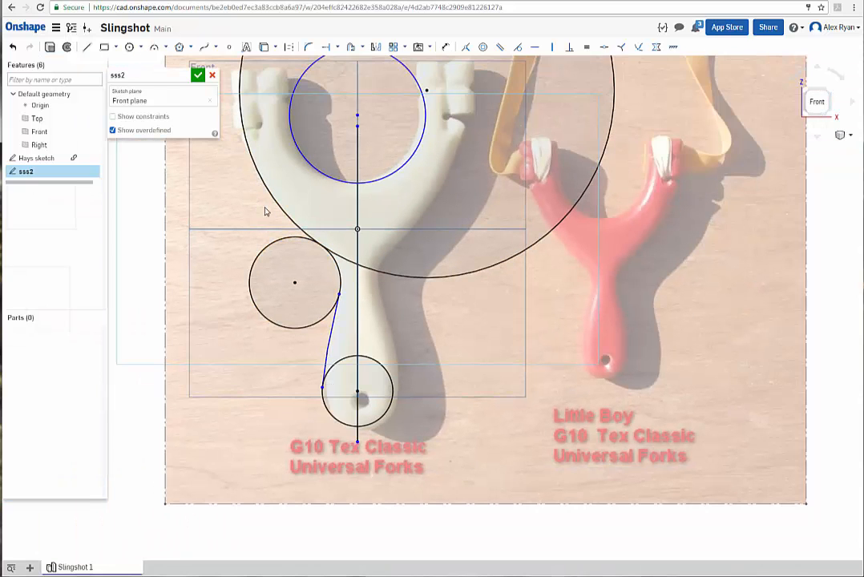
middle_drag(318, 191, 328, 208)
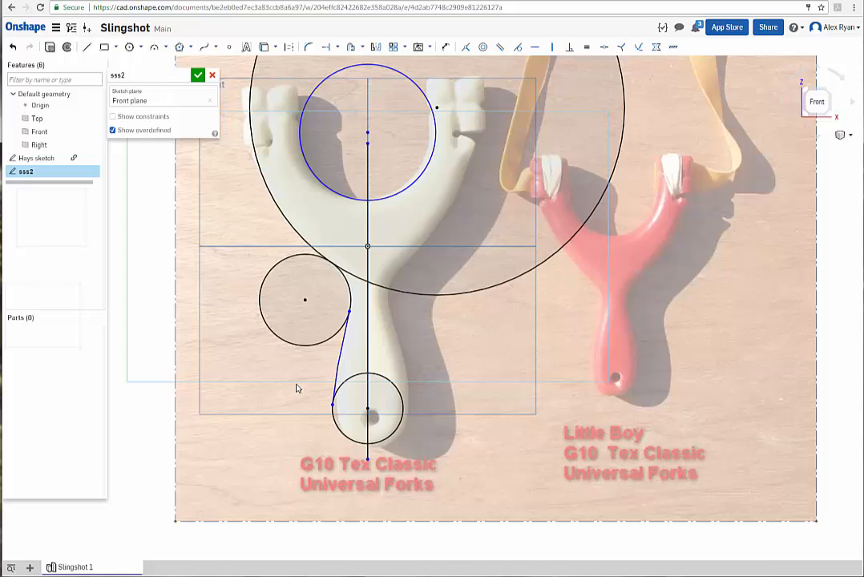
scroll(320, 413, up, 2)
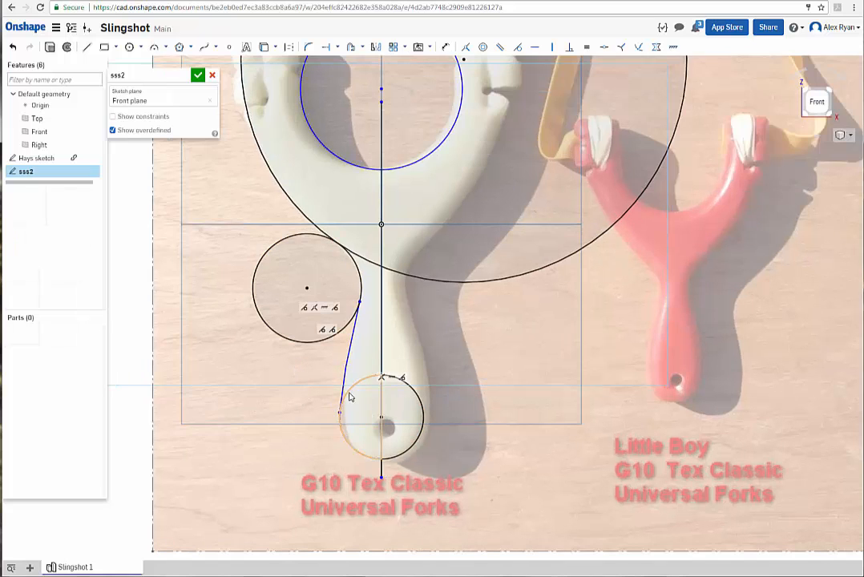
scroll(349, 247, up, 5)
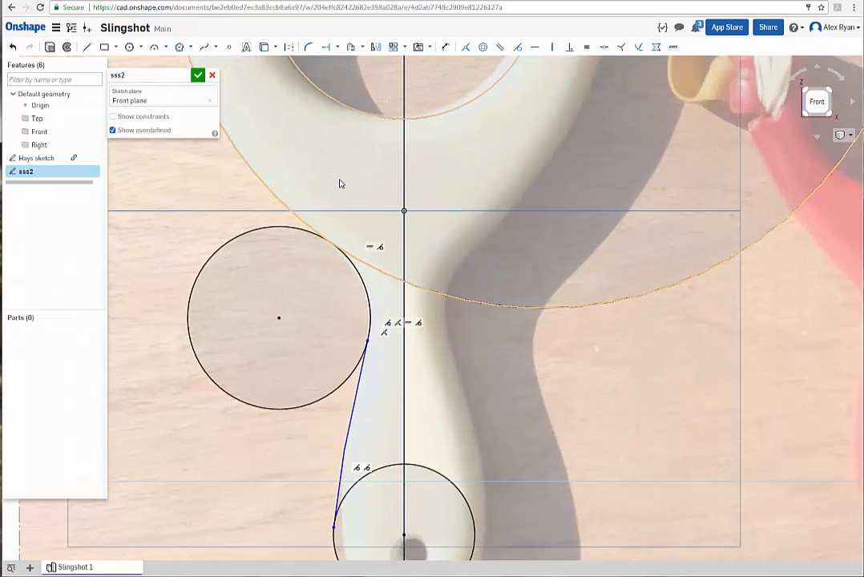
middle_drag(342, 184, 371, 304)
scroll(348, 359, down, 7)
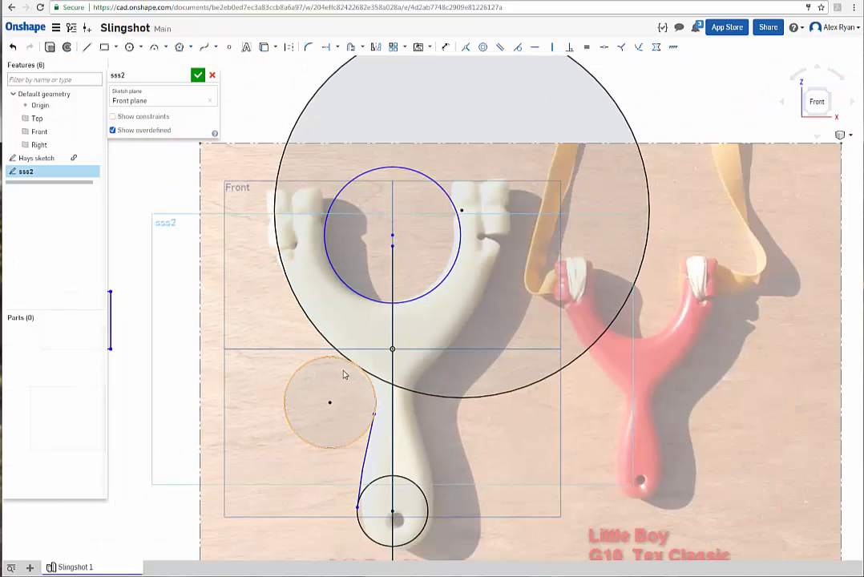
scroll(357, 268, up, 8)
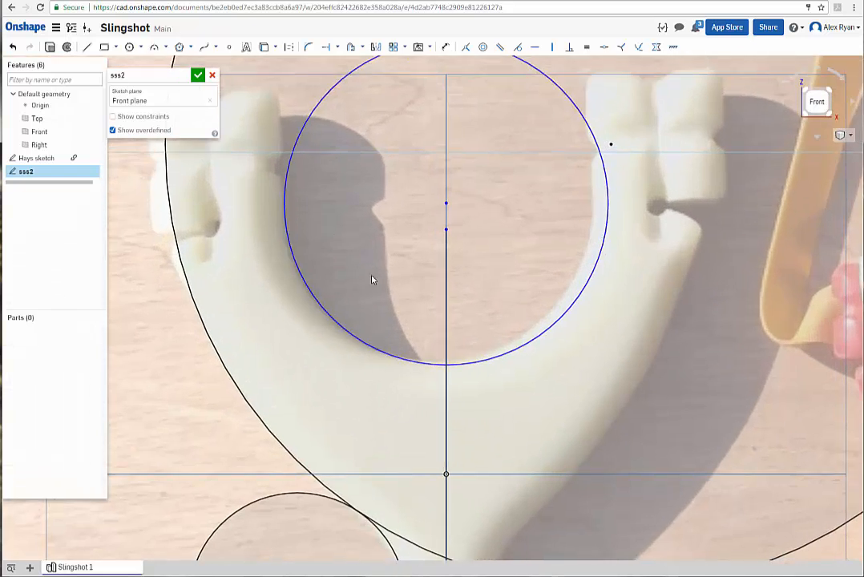
Examine how the inner circle and the large outer circle follow the fork's edges around the left prong and across the whole fork.
middle_drag(372, 280, 390, 300)
scroll(392, 295, up, 3)
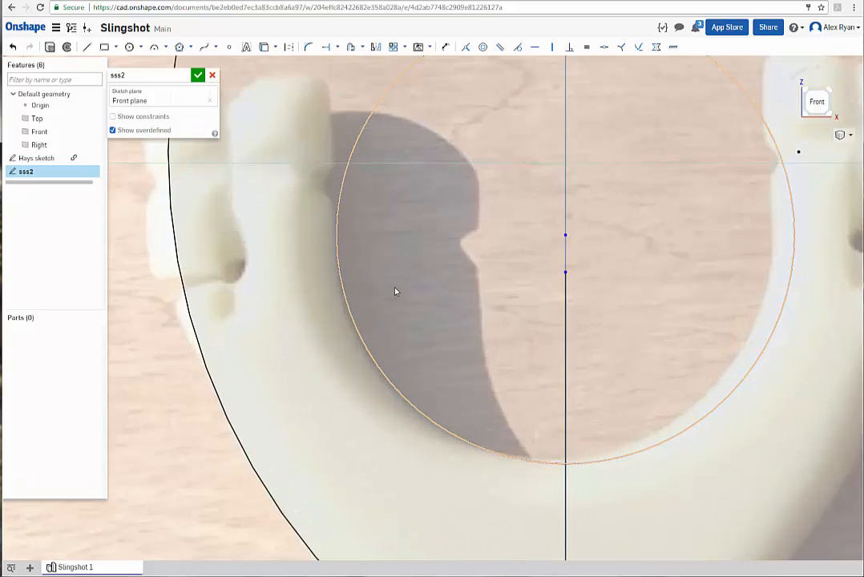
scroll(425, 343, down, 6)
scroll(377, 337, up, 5)
scroll(376, 336, up, 1)
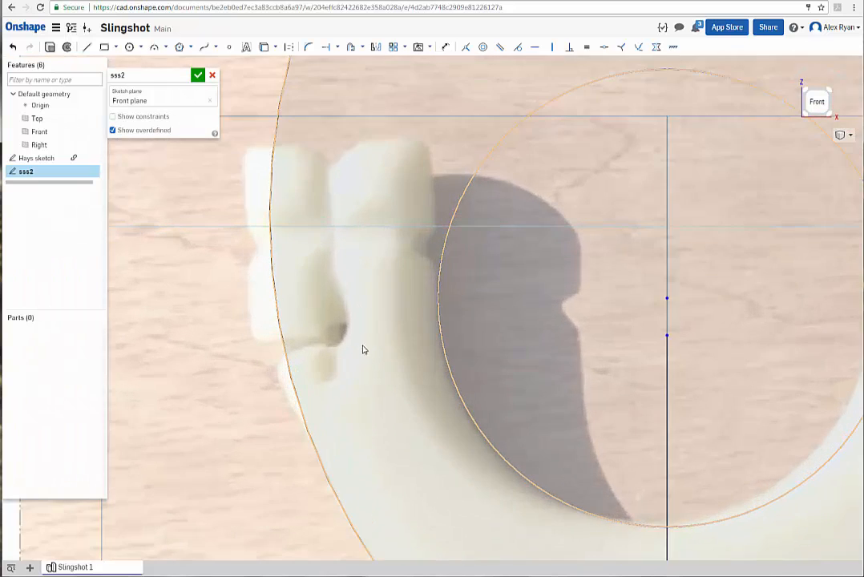
scroll(363, 349, down, 2)
scroll(320, 350, up, 1)
middle_drag(365, 332, 339, 324)
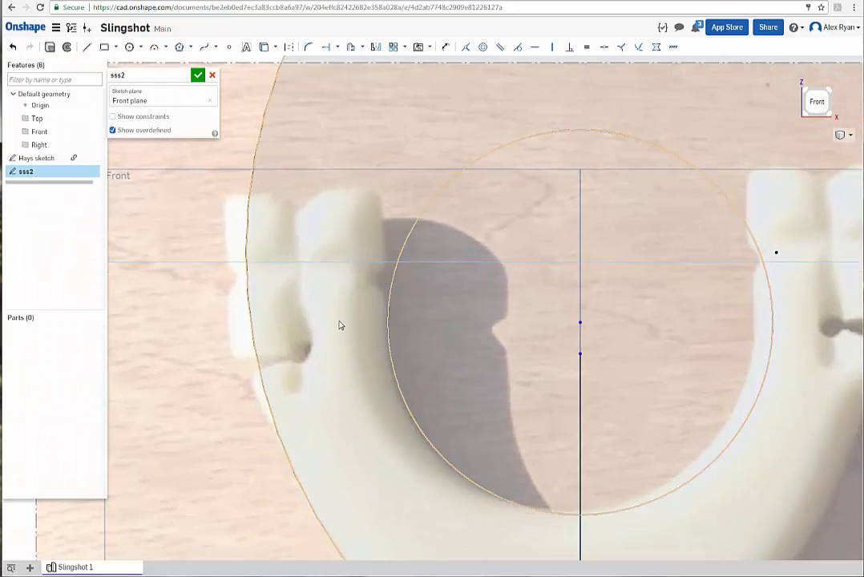
scroll(339, 324, down, 2)
scroll(338, 328, down, 2)
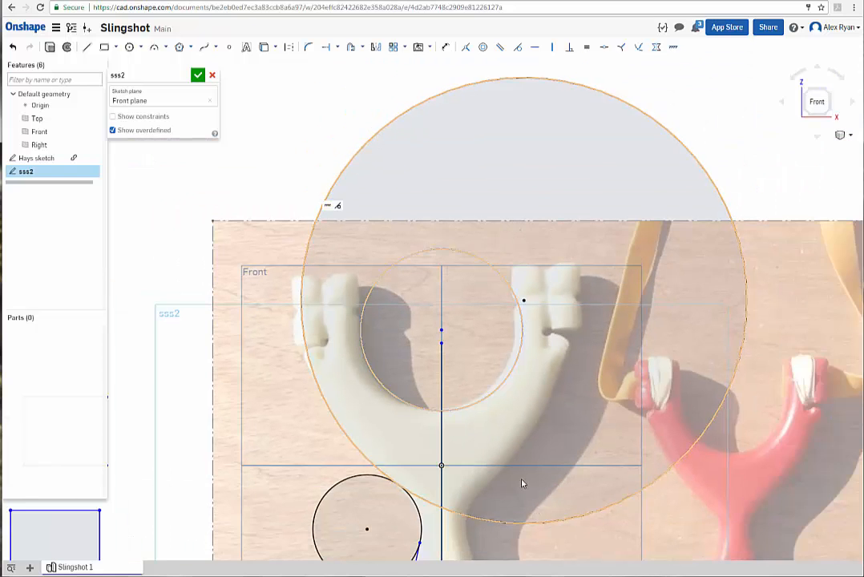
scroll(425, 409, down, 1)
scroll(412, 392, up, 3)
scroll(447, 325, down, 2)
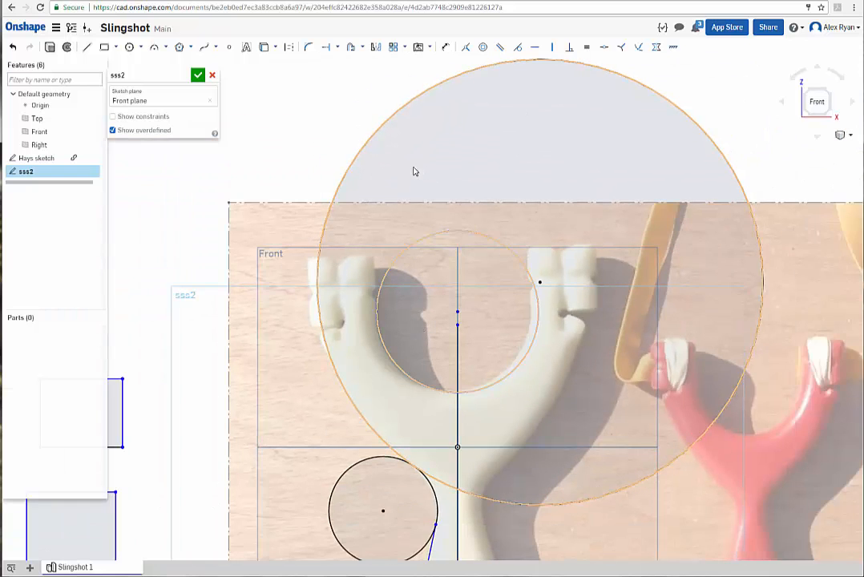
mouse_move(545, 380)
middle_down()
mouse_move(494, 398)
mouse_move(497, 387)
middle_up()
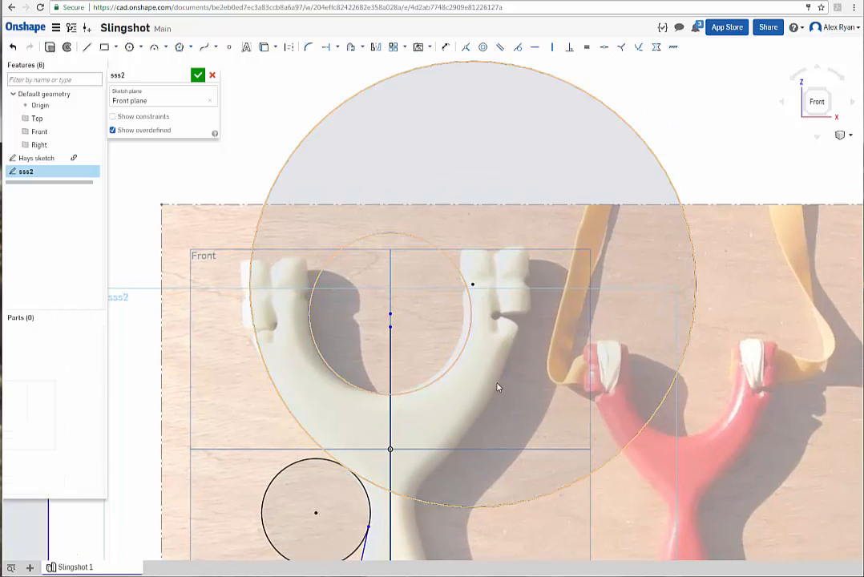
scroll(497, 397, down, 1)
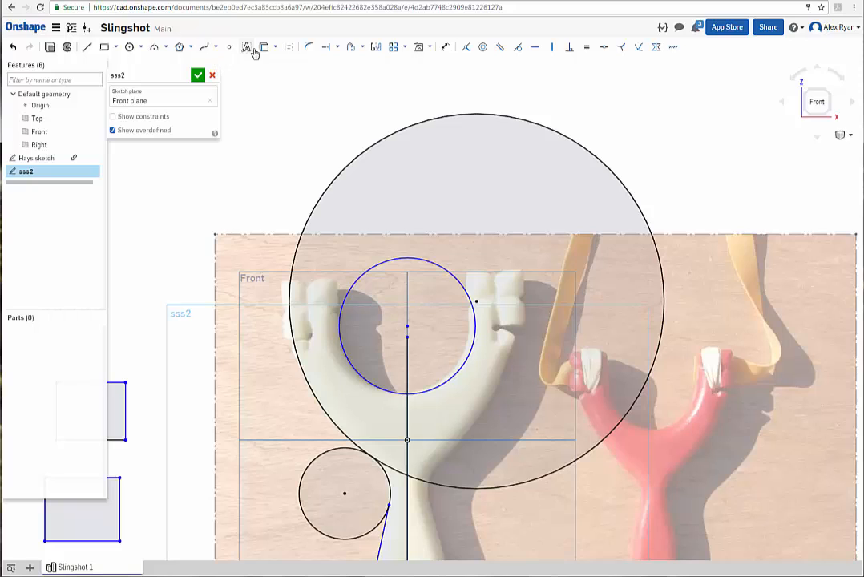
Trim the segment of the large outer circle between its tangent point with the neck circle and the vertical centerline.
click(338, 49)
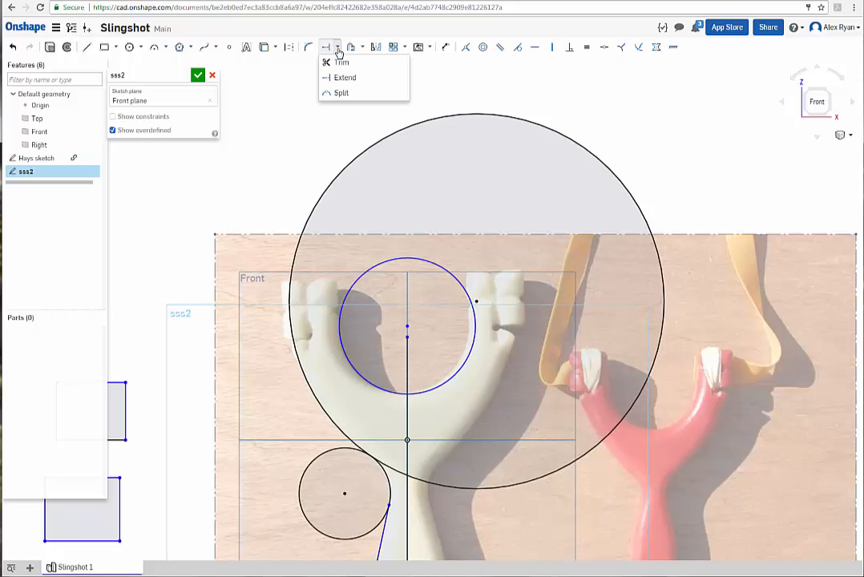
click(337, 52)
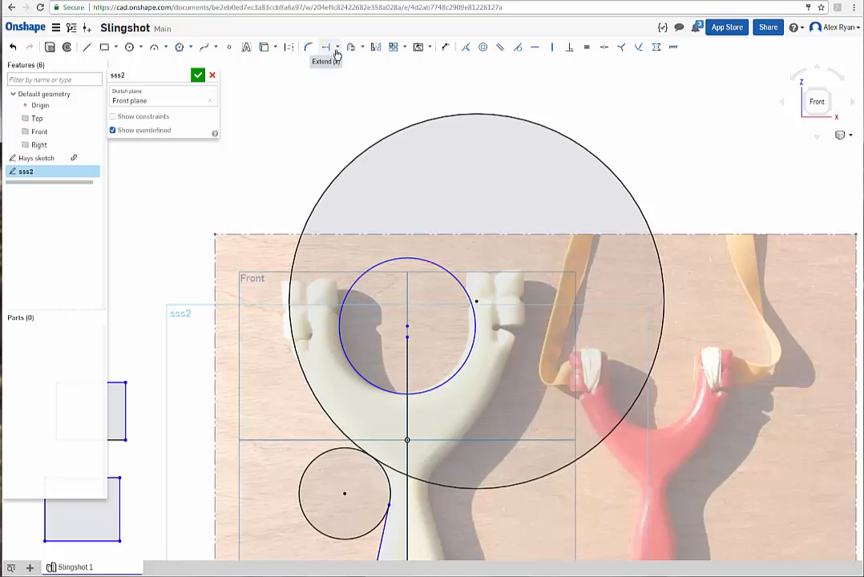
click(338, 50)
click(341, 61)
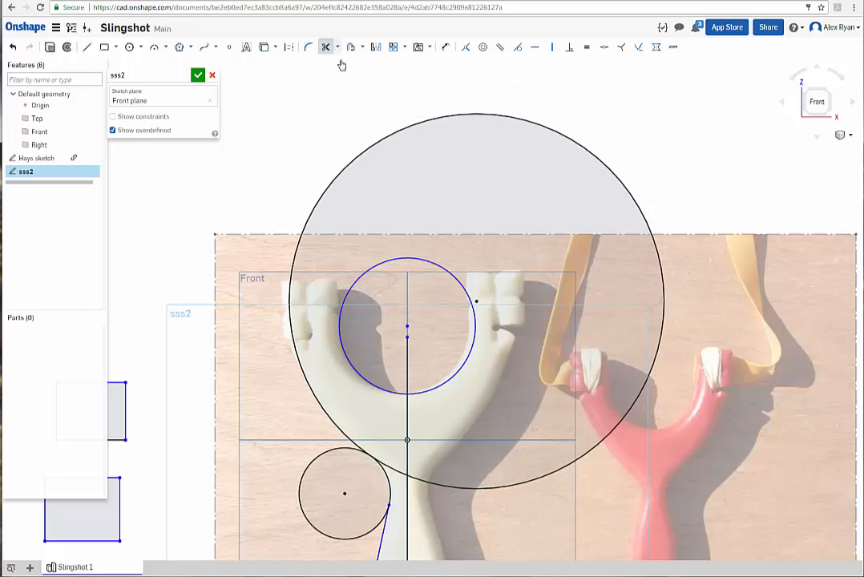
mouse_move(234, 279)
middle_down()
mouse_move(231, 193)
mouse_move(211, 178)
middle_up()
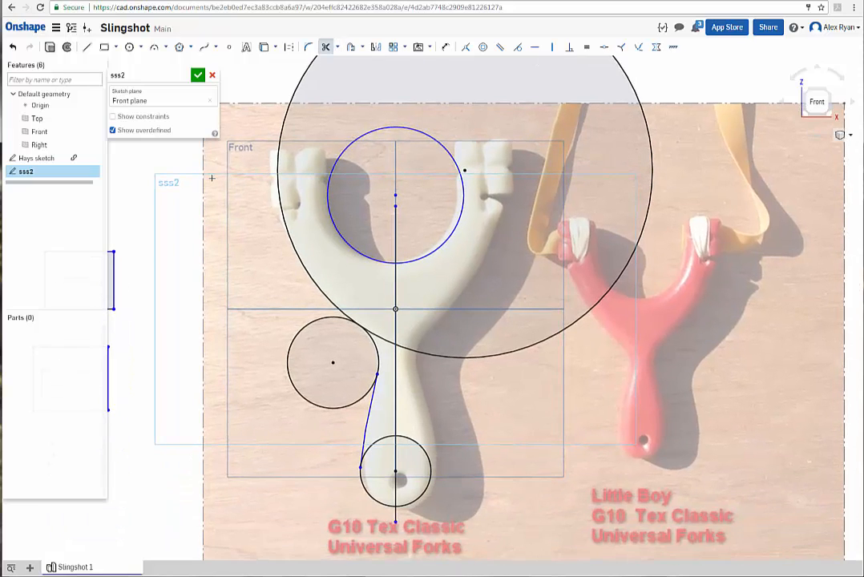
middle_drag(198, 225, 164, 295)
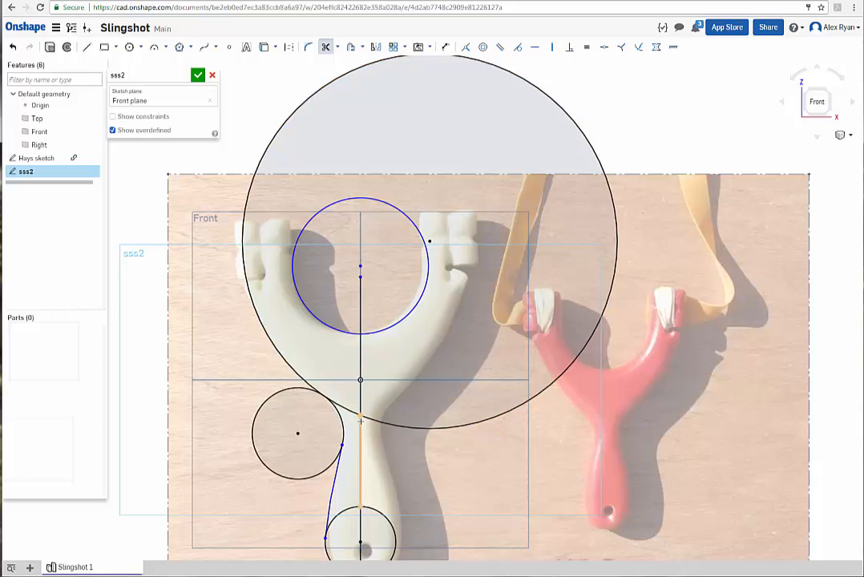
scroll(360, 404, up, 3)
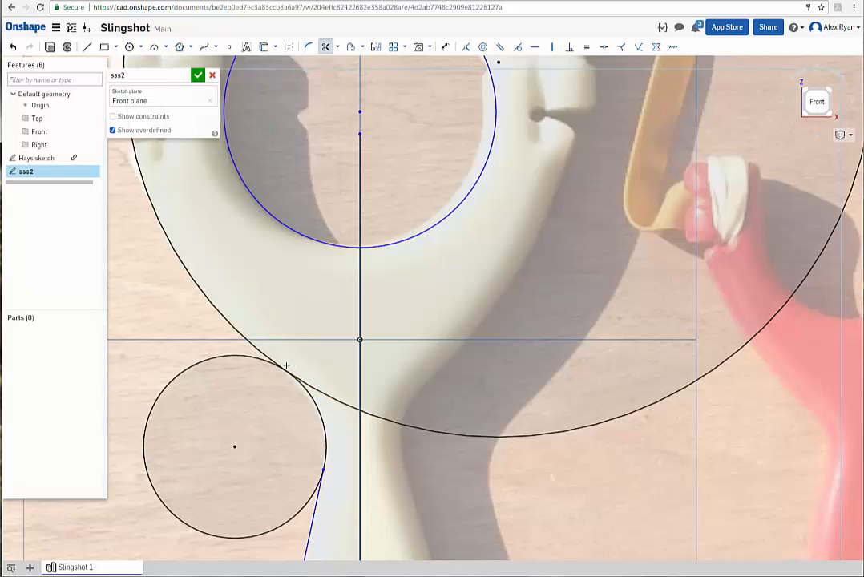
click(330, 396)
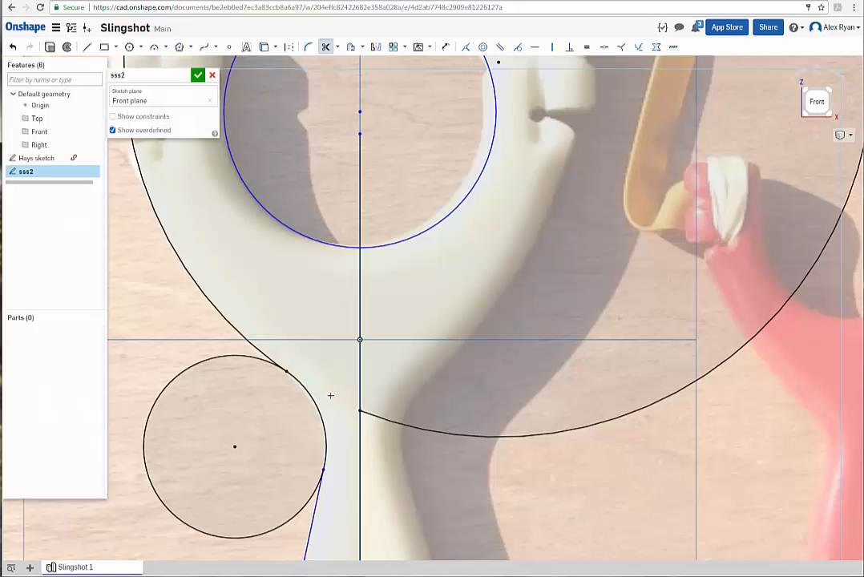
Trim away the neck circle's outer portion and the handle-end circle's upper-left arc inside the slingshot outline.
scroll(330, 395, down, 2)
middle_drag(338, 399, 361, 360)
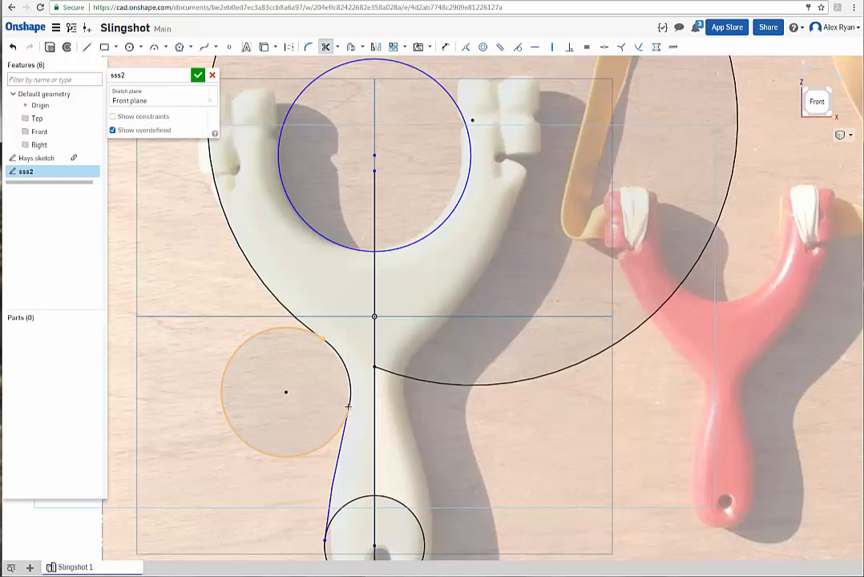
click(235, 434)
middle_drag(296, 445, 291, 353)
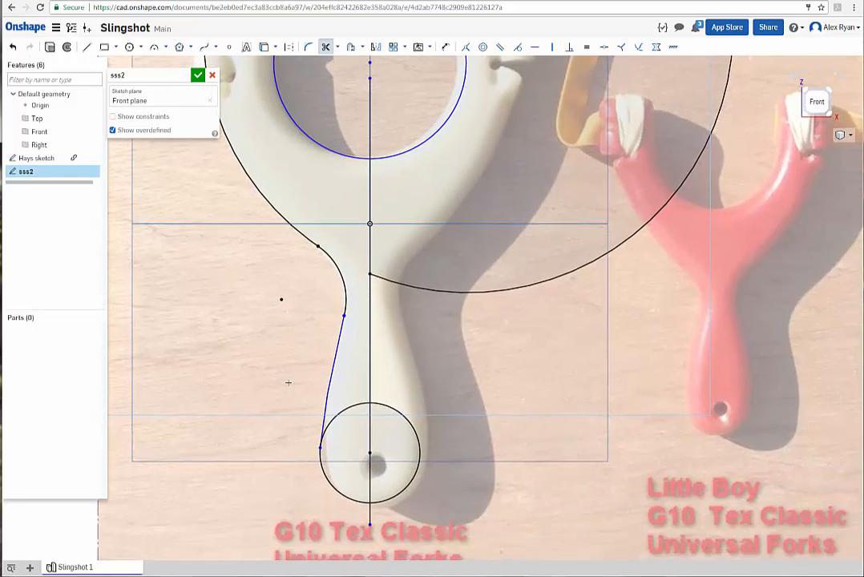
click(347, 409)
Place a point on the large outer circle at the left prong's lower notch and trim away the rest of the circle beyond it.
middle_drag(251, 313, 282, 494)
scroll(281, 490, down, 3)
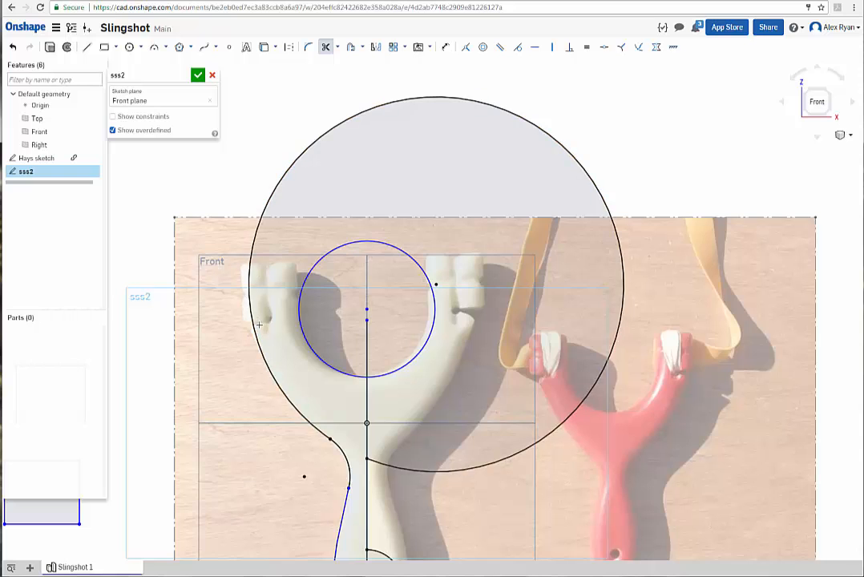
scroll(259, 320, up, 4)
scroll(260, 321, down, 1)
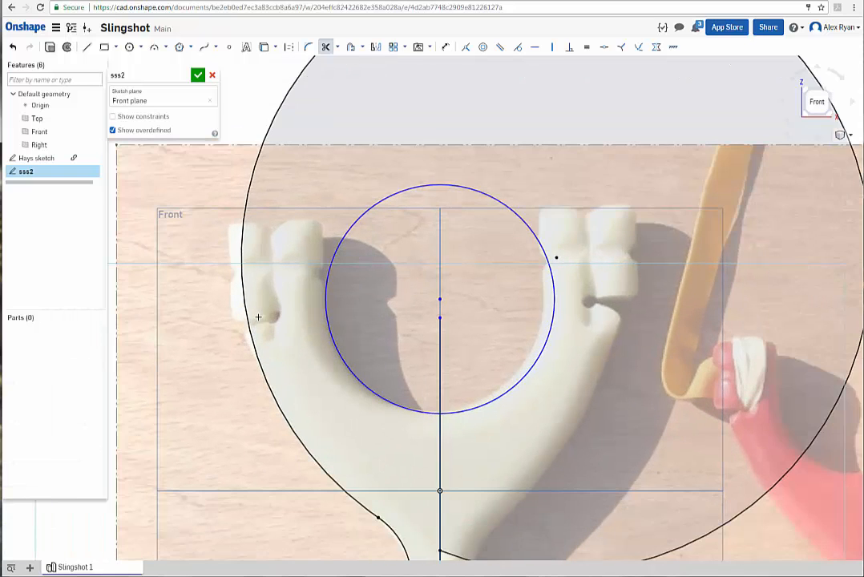
click(326, 48)
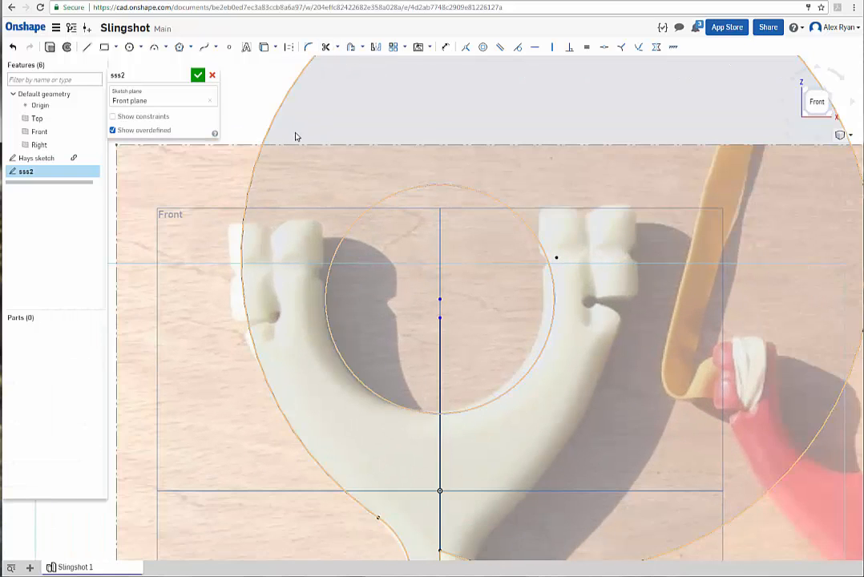
click(229, 48)
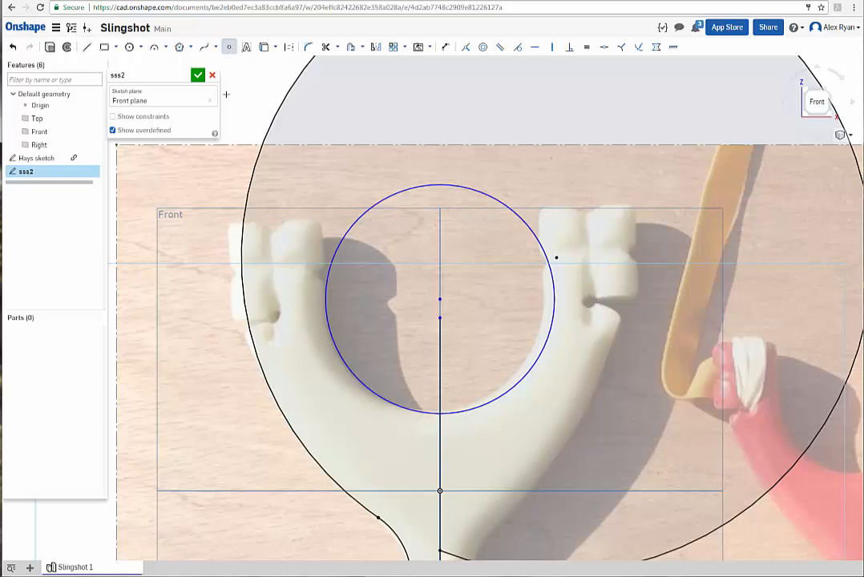
scroll(291, 297, up, 3)
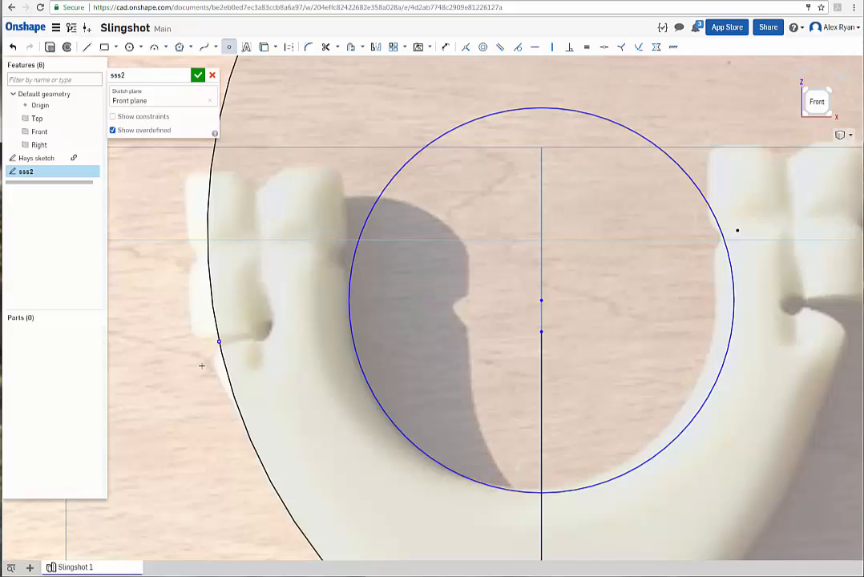
scroll(193, 373, down, 5)
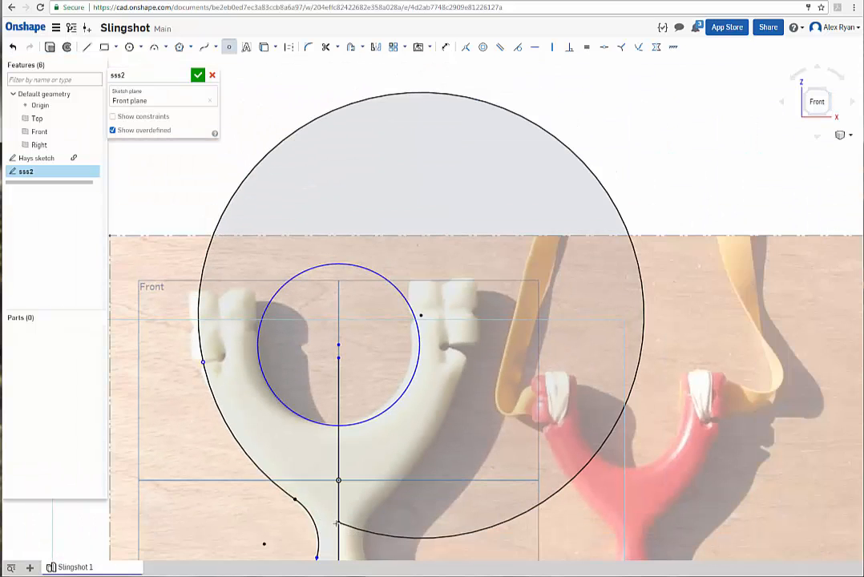
click(326, 47)
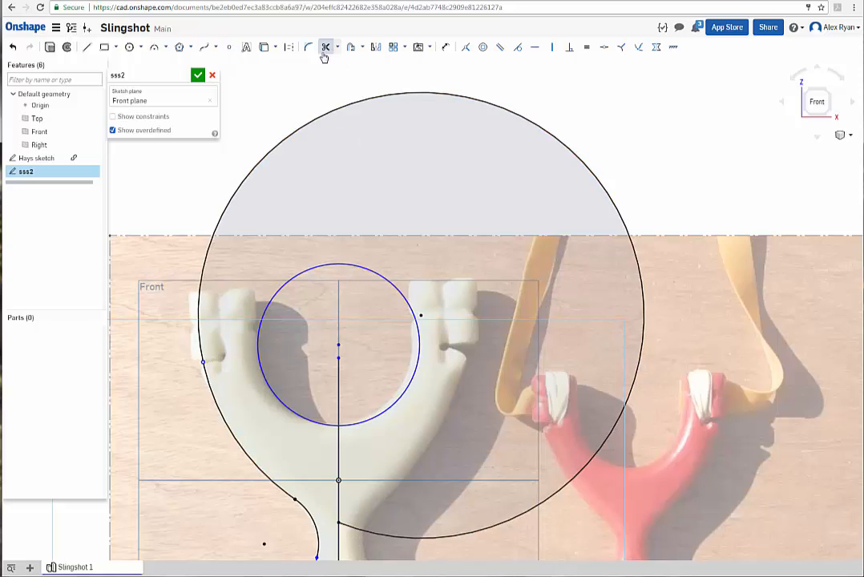
click(295, 135)
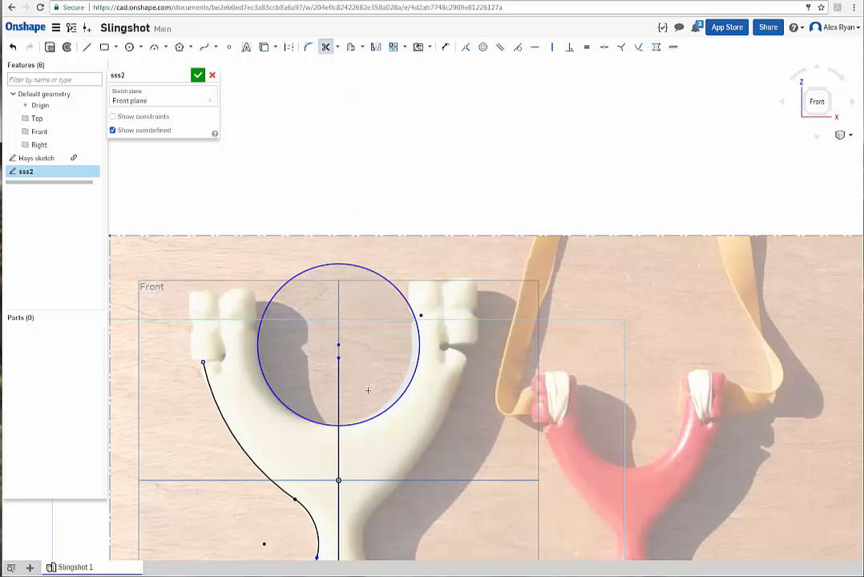
Examine the left prong's tip and notches above the trimmed end of the outer arc.
middle_drag(368, 391, 455, 283)
scroll(380, 349, up, 3)
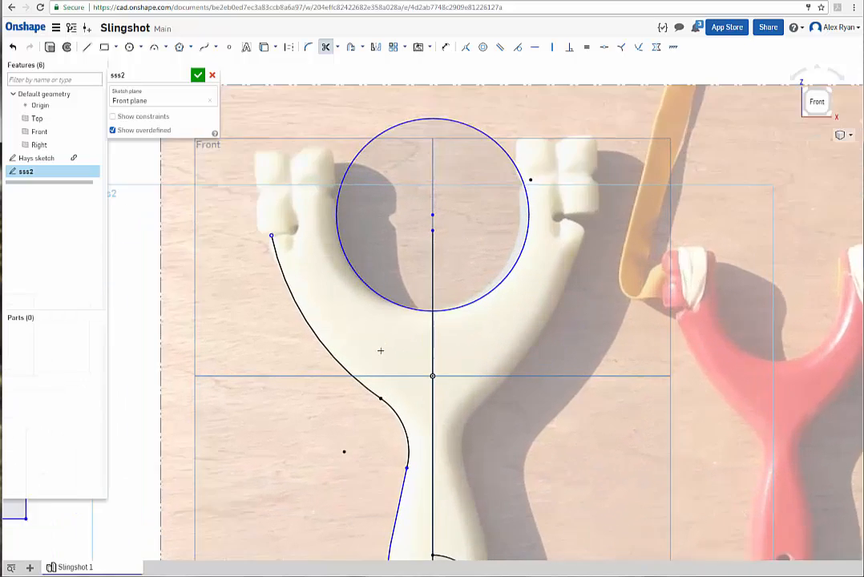
scroll(332, 304, up, 2)
scroll(333, 305, down, 5)
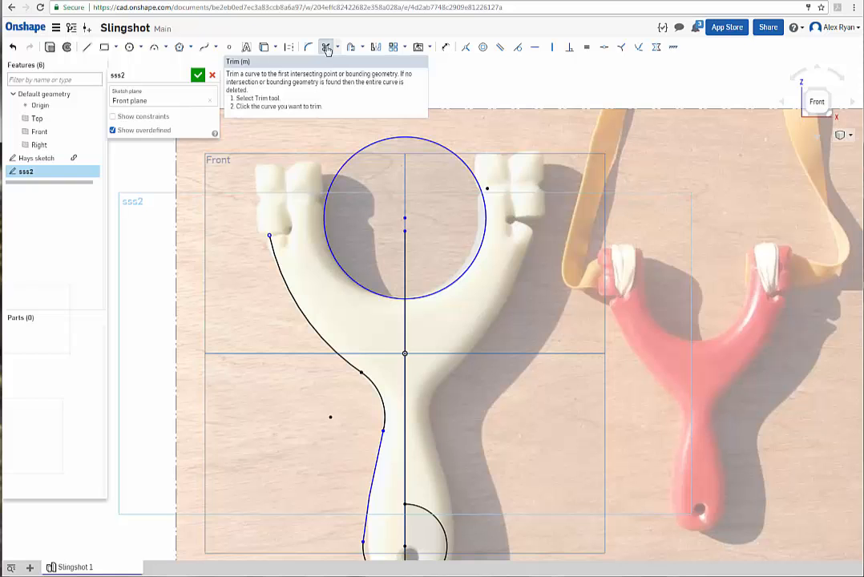
scroll(359, 336, up, 5)
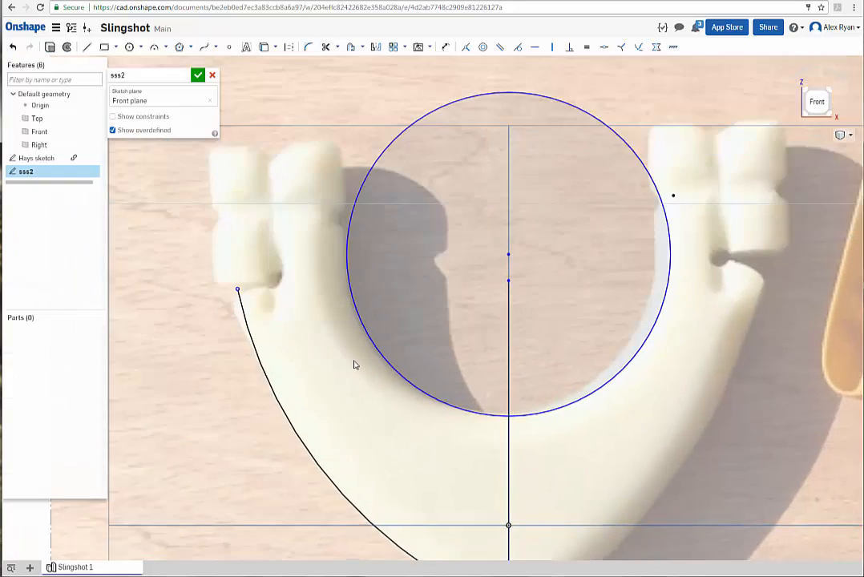
scroll(355, 365, up, 3)
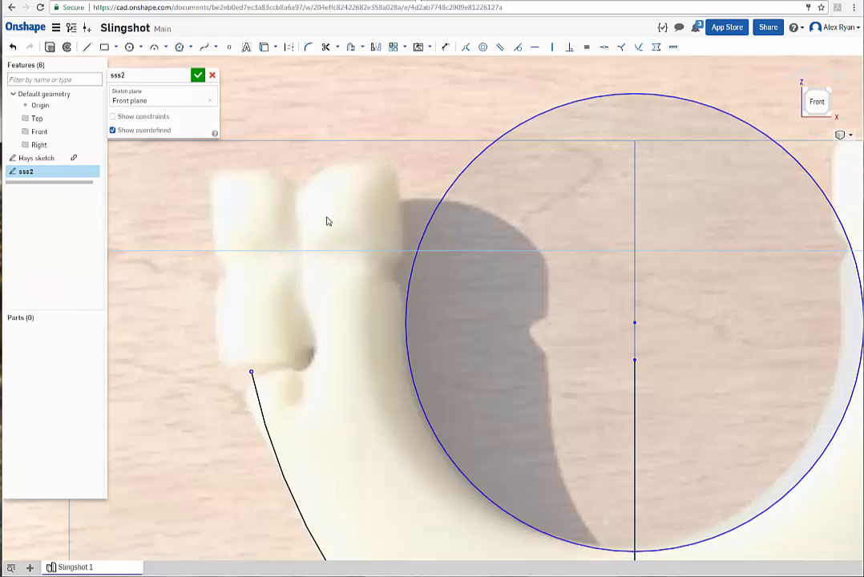
scroll(308, 241, down, 3)
middle_drag(309, 241, 326, 237)
scroll(317, 286, up, 2)
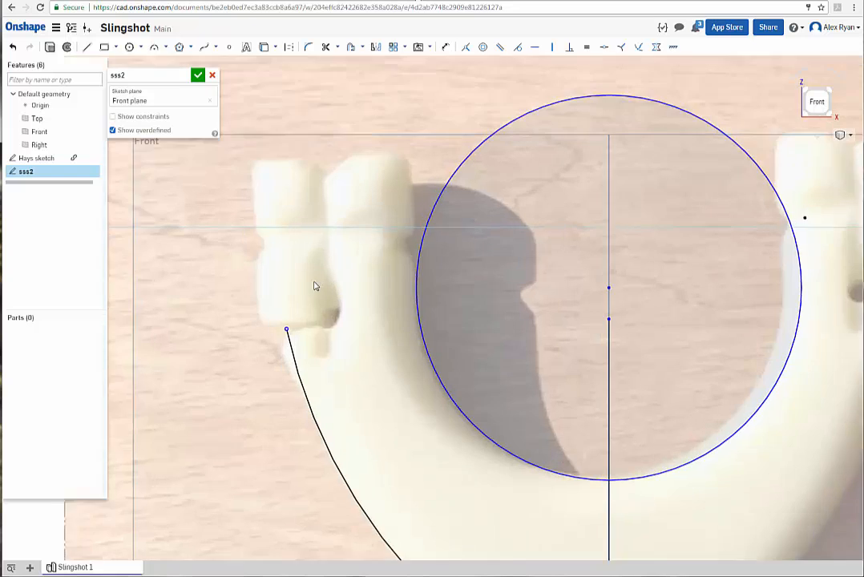
scroll(314, 285, down, 1)
scroll(337, 290, up, 1)
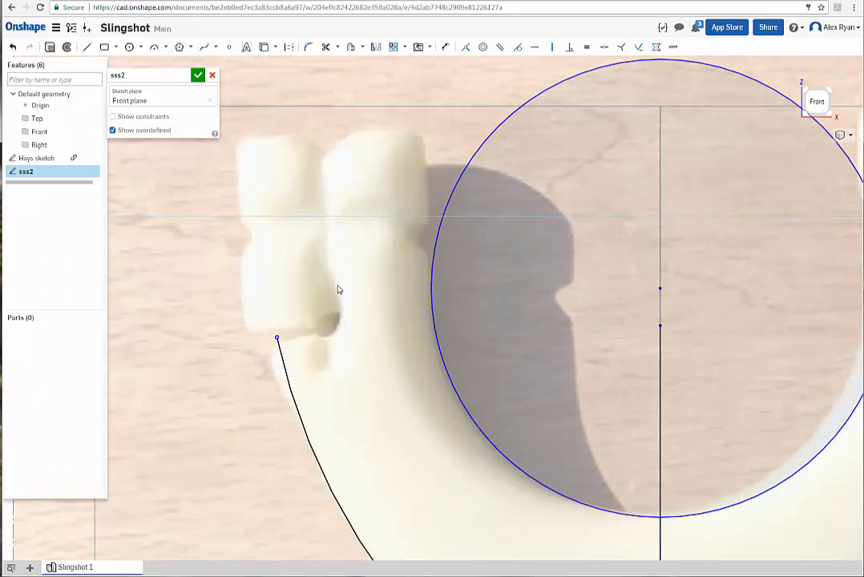
scroll(337, 290, down, 1)
scroll(361, 293, up, 1)
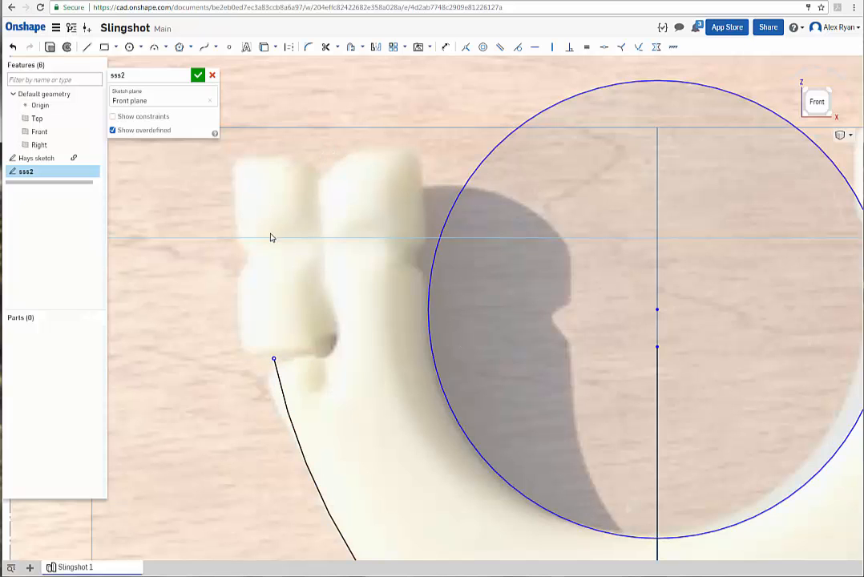
middle_drag(365, 370, 341, 401)
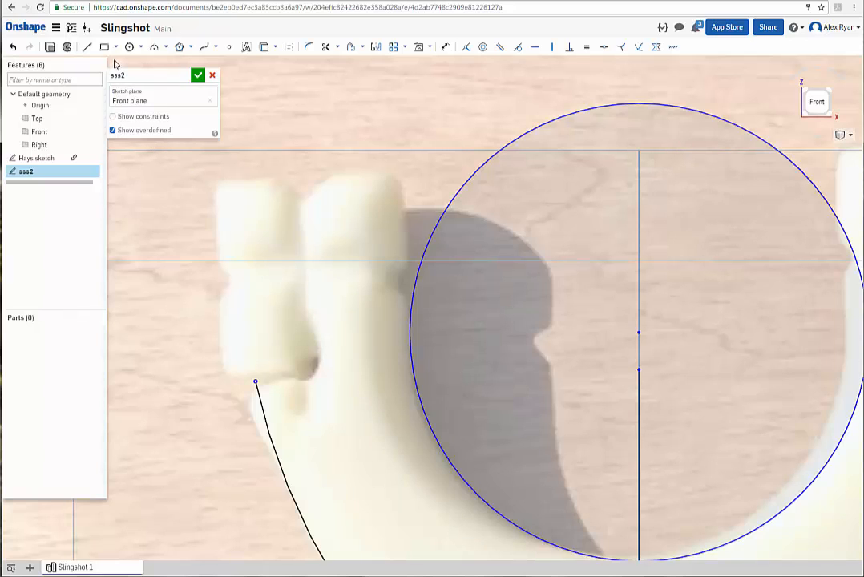
Draw a corner rectangle about 1.01 in wide and 1.01 in high over the left prong's notched tip.
click(115, 47)
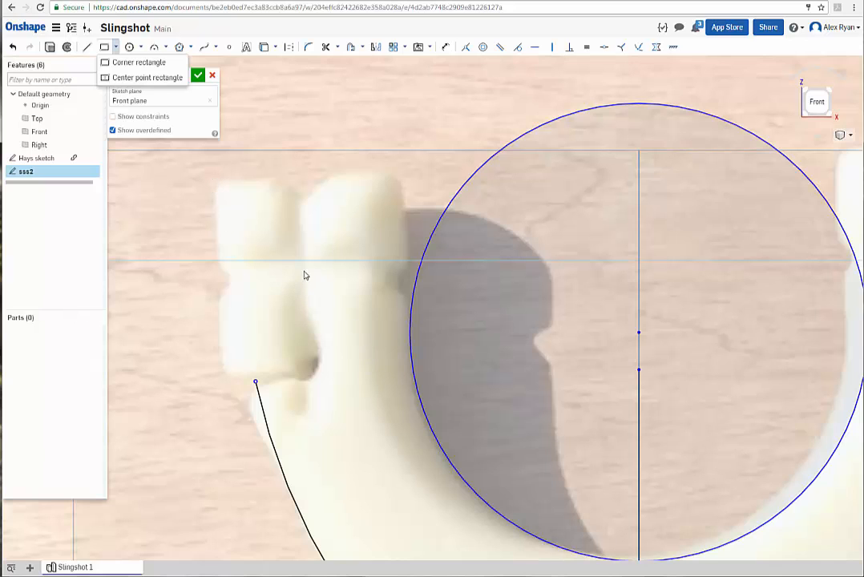
click(126, 63)
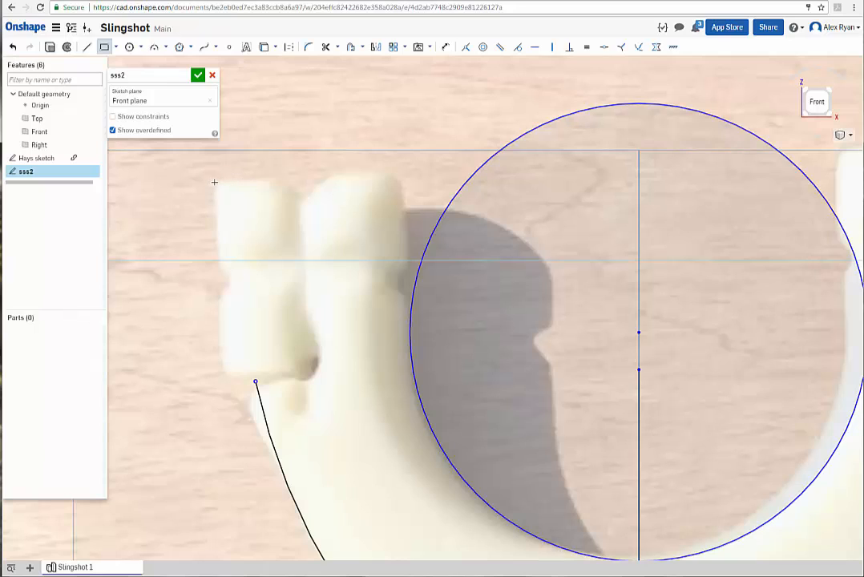
click(214, 183)
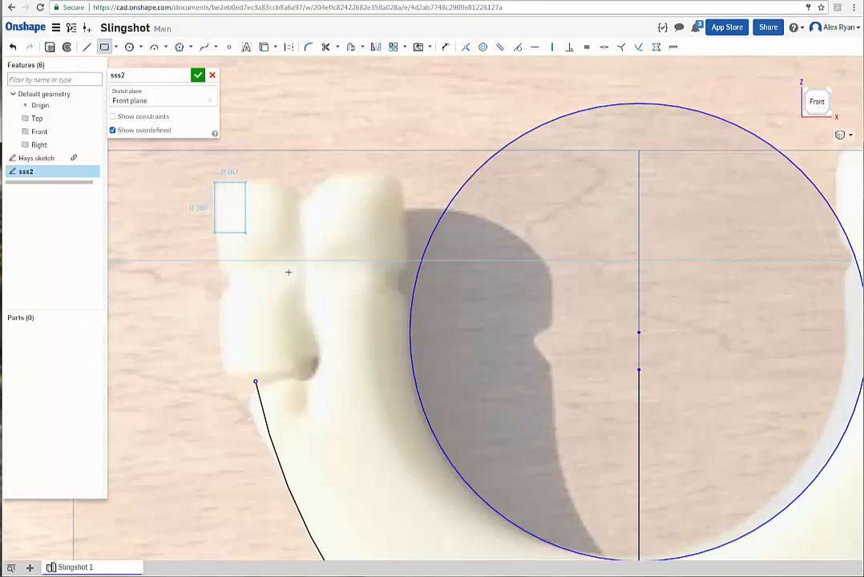
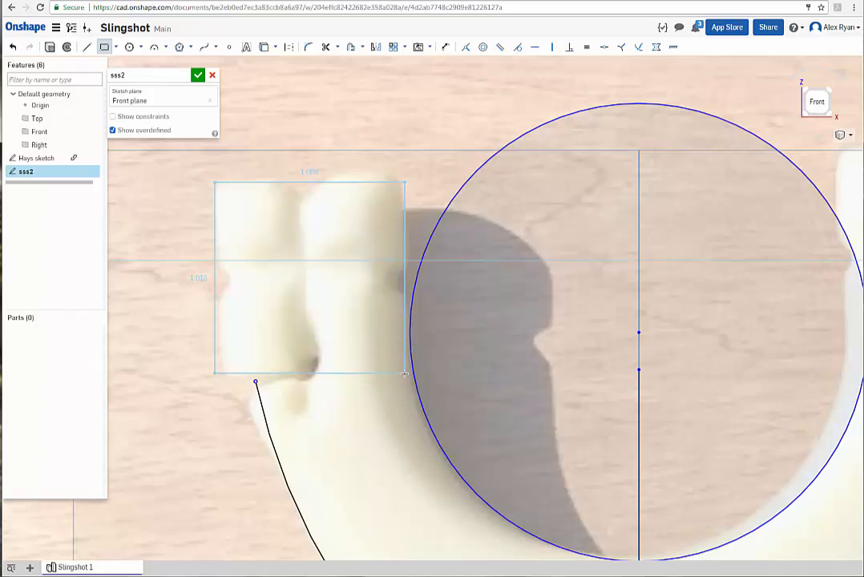
click(405, 374)
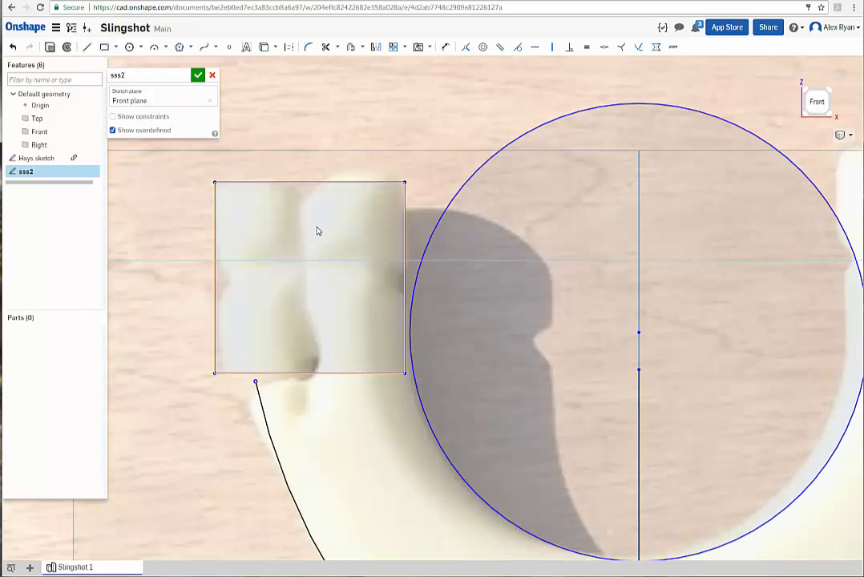
Measure the length of the upper edge of the rectangle over the left prong's tip.
scroll(317, 230, up, 2)
scroll(303, 233, down, 1)
middle_drag(321, 243, 365, 252)
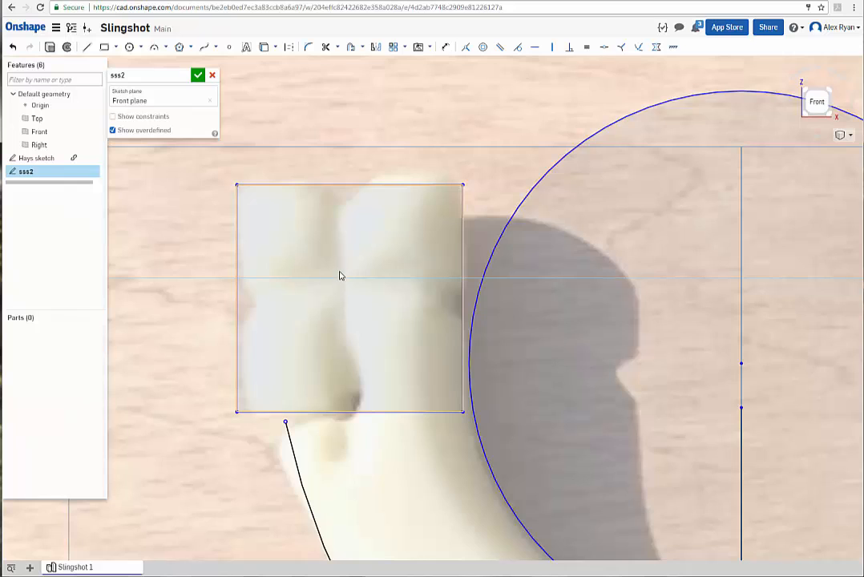
scroll(339, 276, up, 1)
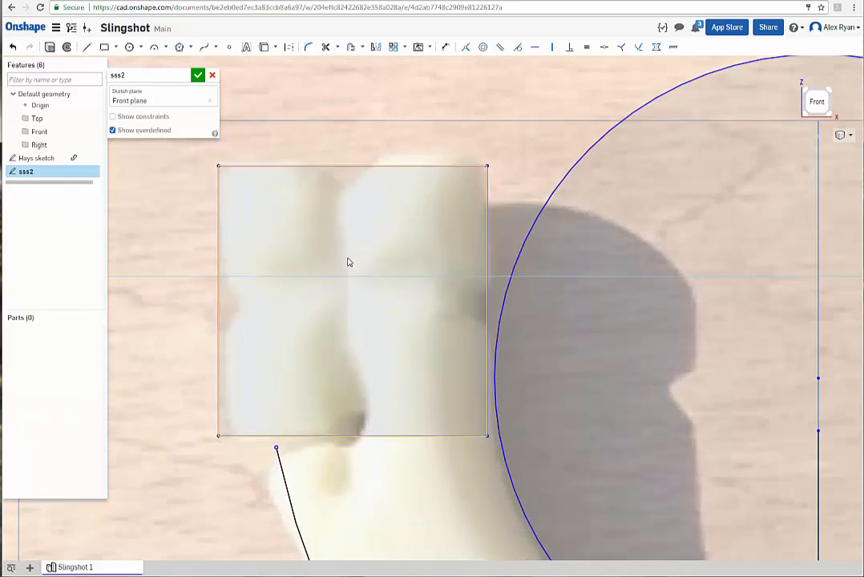
click(307, 169)
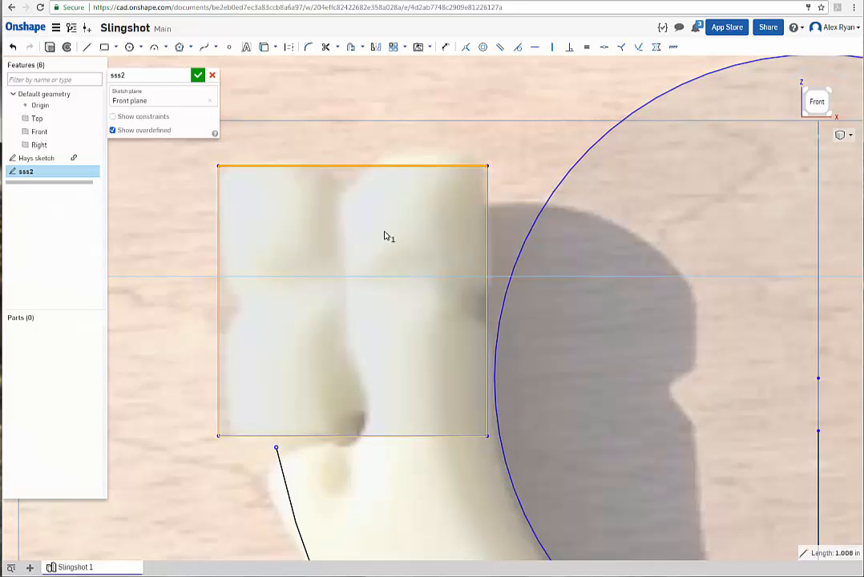
Measure the diameter of the circle between the prongs and view its detailed measurements, then clear the selection.
scroll(609, 304, down, 3)
scroll(609, 309, down, 3)
middle_drag(651, 310, 510, 303)
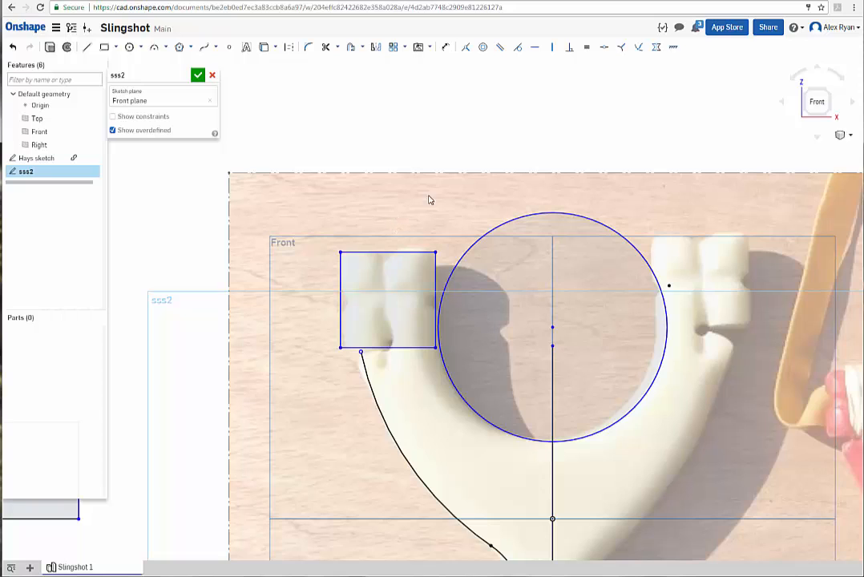
click(503, 227)
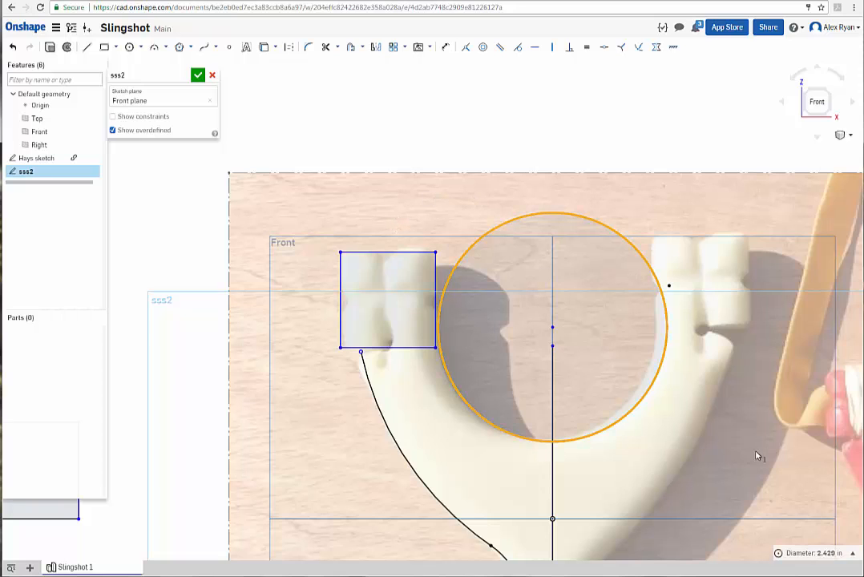
click(853, 555)
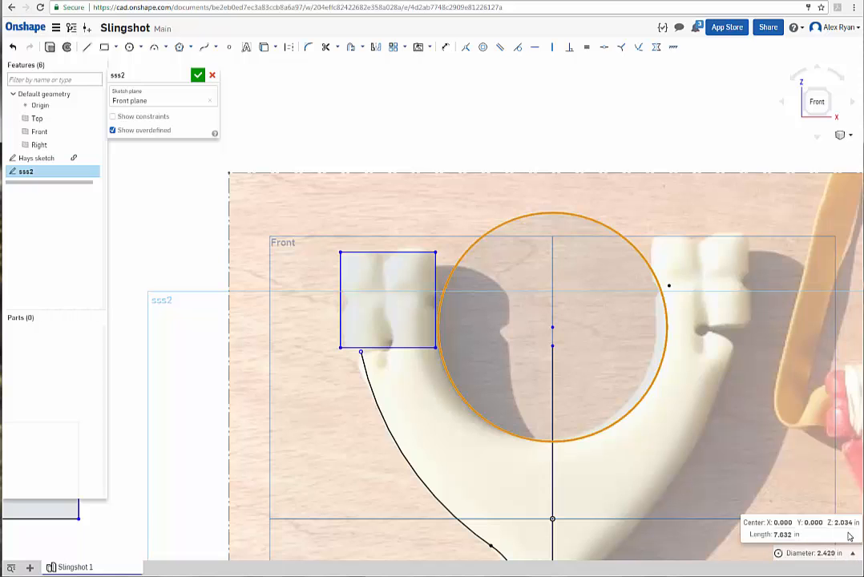
middle_drag(679, 462, 609, 405)
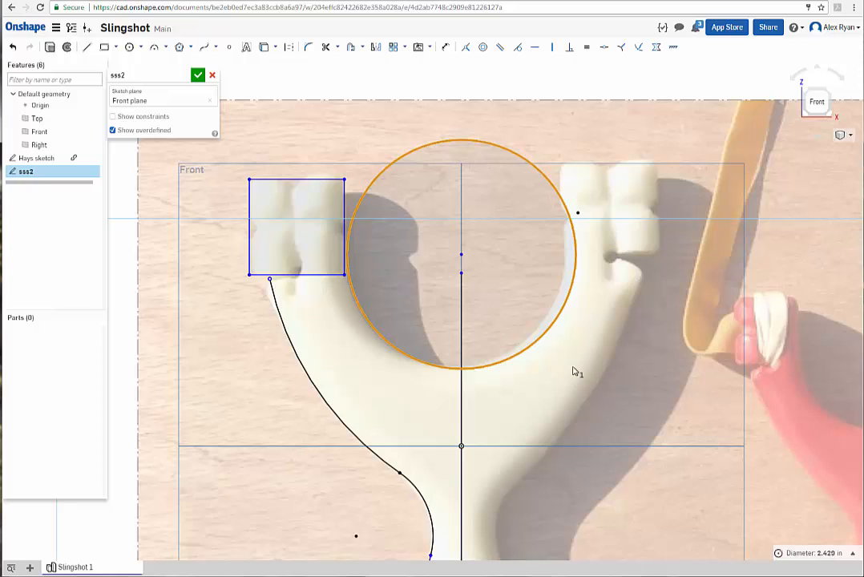
click(352, 75)
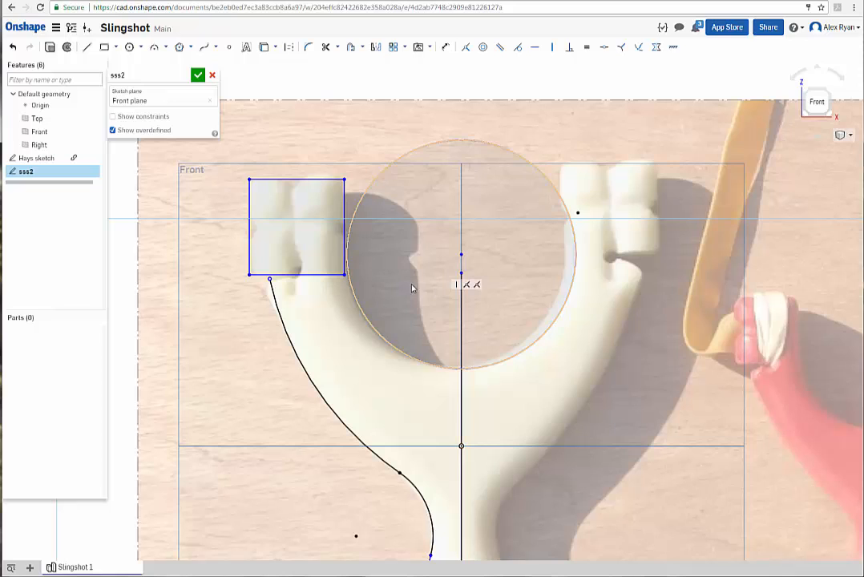
Measure the parallel distance between the prong rectangle's outer vertical edge and the slingshot's vertical centerline.
click(251, 250)
click(462, 319)
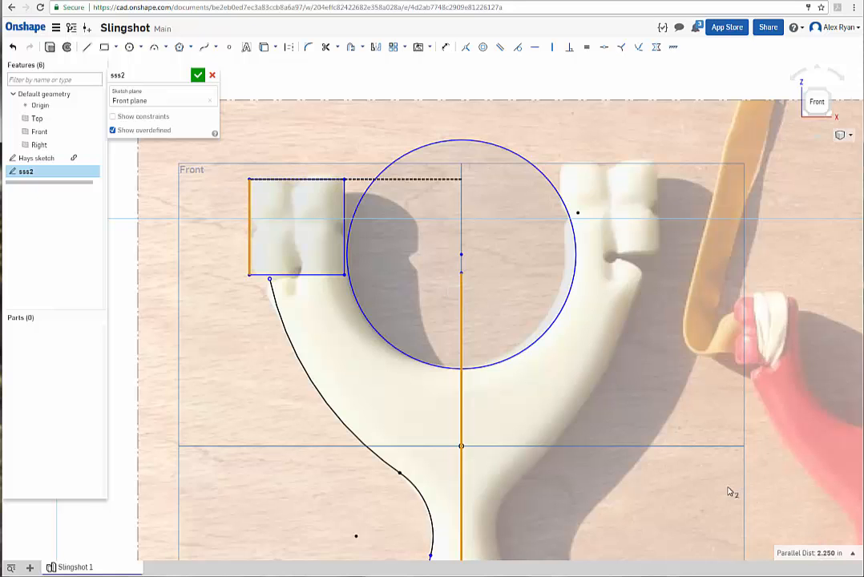
scroll(616, 411, up, 3)
scroll(615, 410, down, 5)
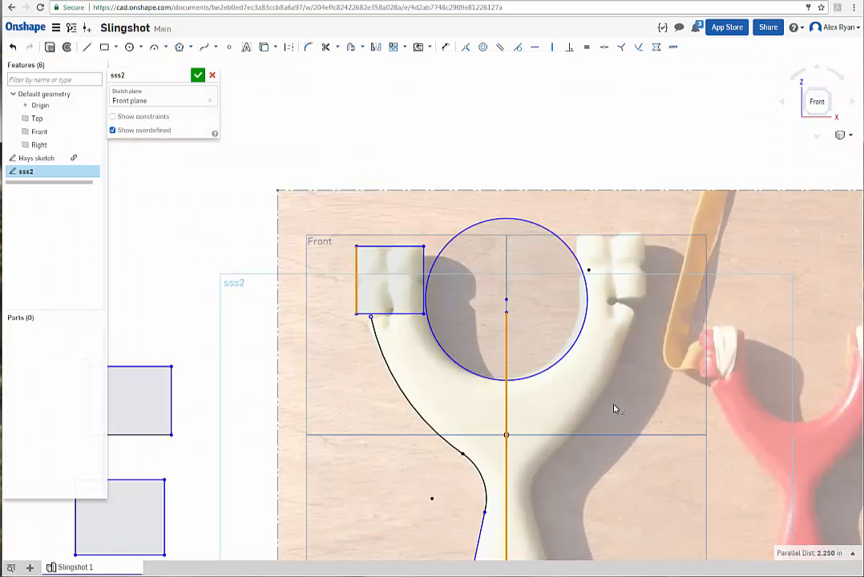
mouse_move(595, 377)
middle_down()
mouse_move(528, 325)
mouse_move(524, 331)
middle_up()
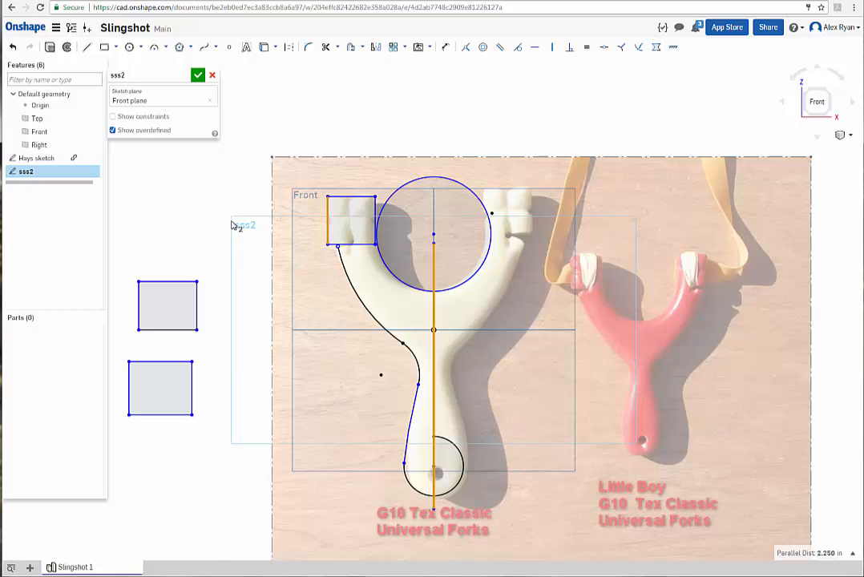
Measure the minimum distance between the prong rectangle's upper edge and the handle-end arc.
click(349, 196)
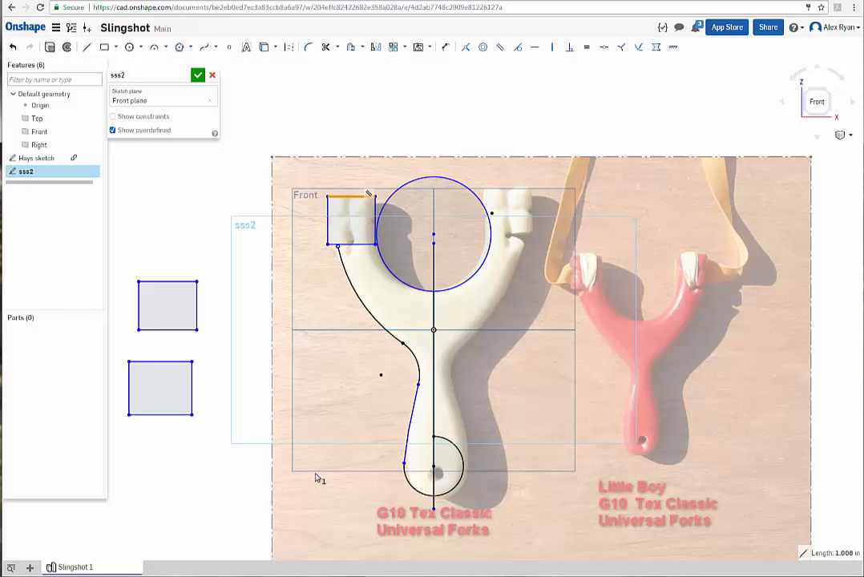
click(429, 498)
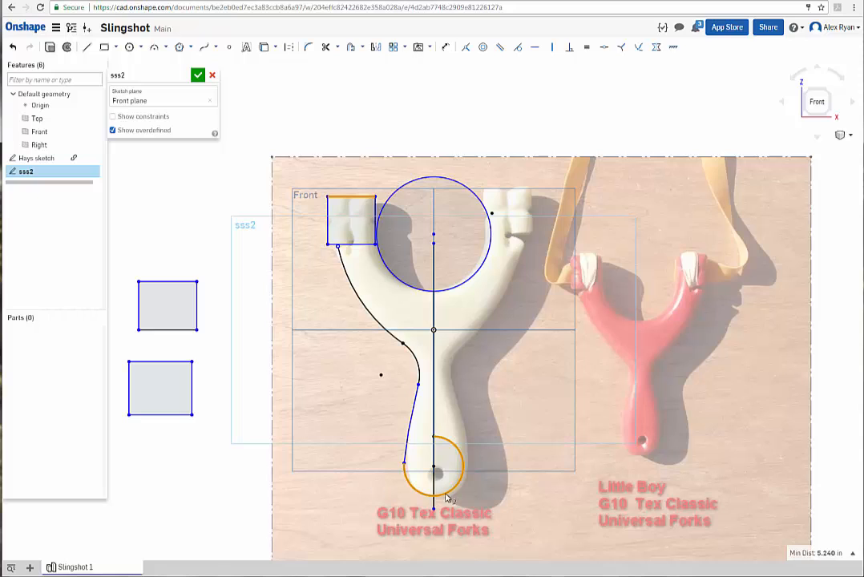
click(842, 554)
scroll(409, 456, up, 1)
scroll(400, 425, up, 2)
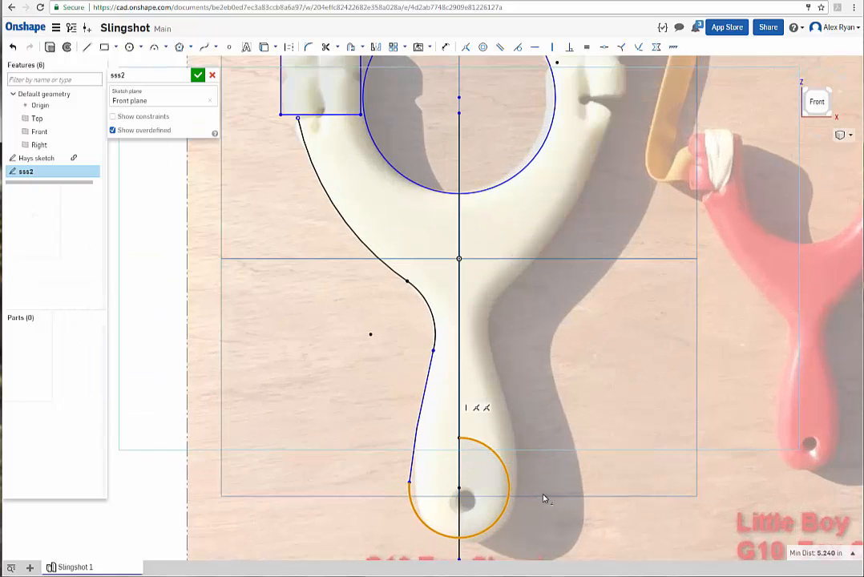
Place a sketch point where the handle-end arc crosses the vertical centerline at the slingshot's lowest end.
scroll(521, 433, down, 2)
scroll(521, 444, up, 4)
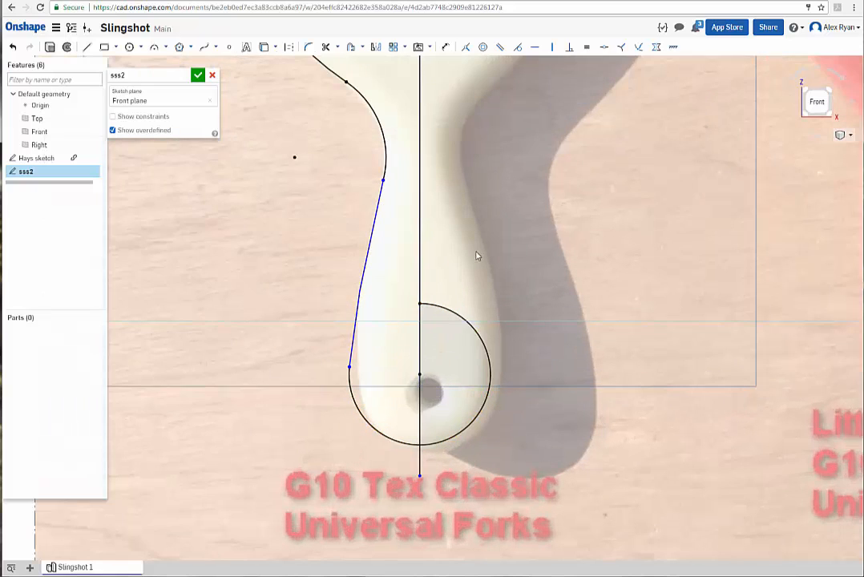
click(227, 48)
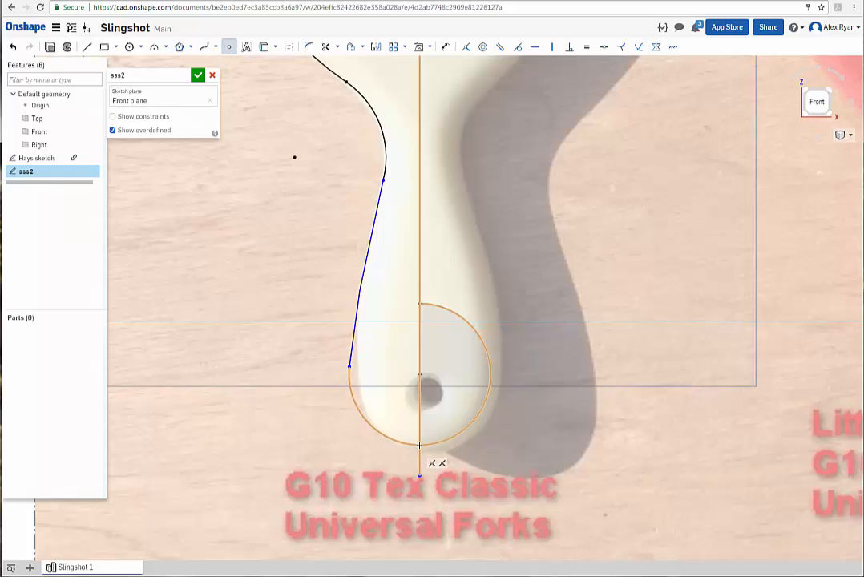
scroll(443, 464, up, 1)
scroll(445, 463, up, 4)
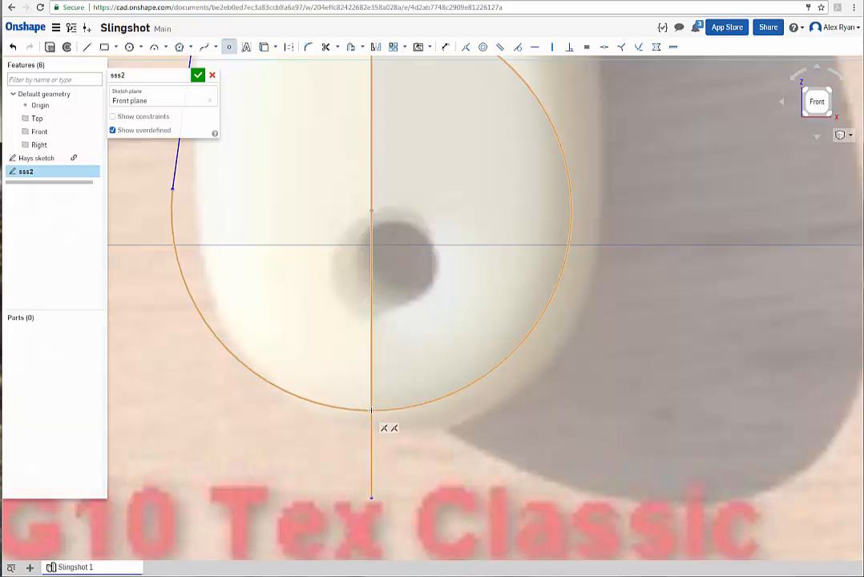
click(371, 410)
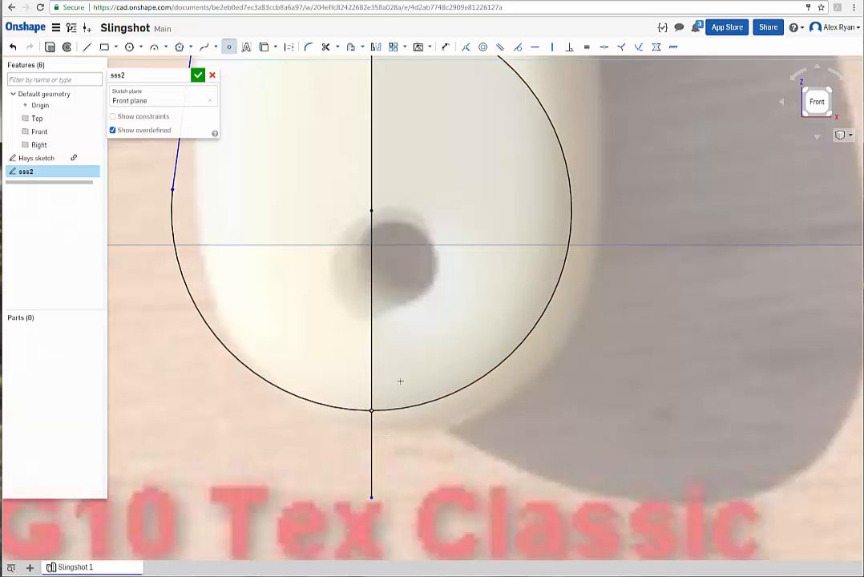
Measure the distance from the prong rectangle's upper edge to the handle end's lowest point, including its vertical component.
scroll(399, 380, down, 6)
scroll(518, 397, down, 1)
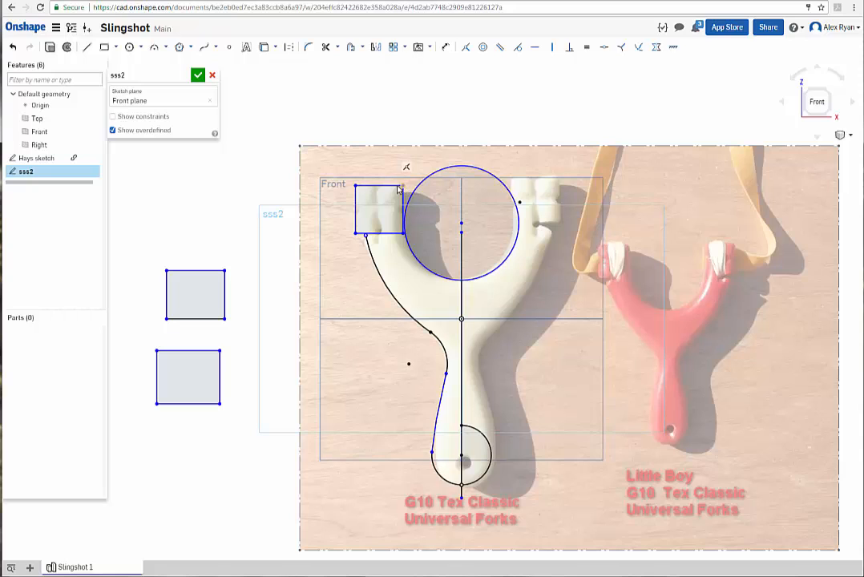
click(393, 189)
click(461, 484)
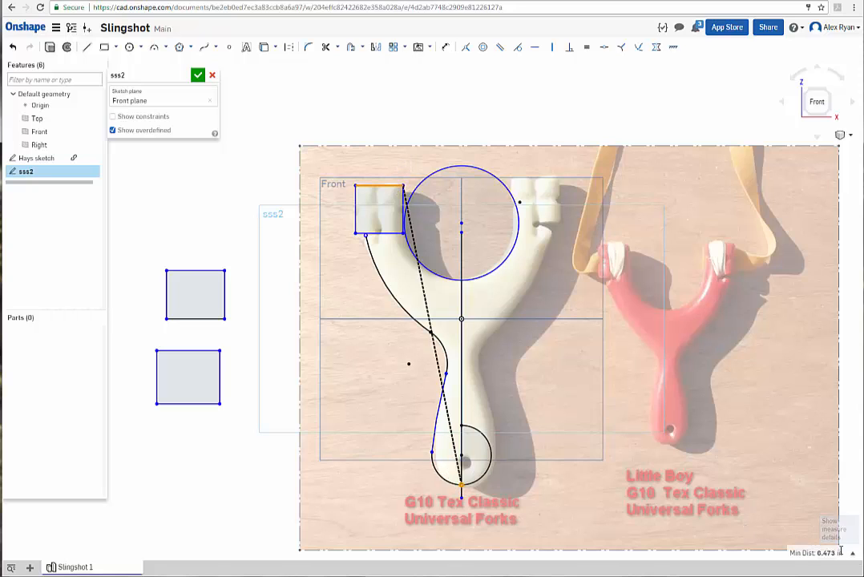
mouse_move(847, 555)
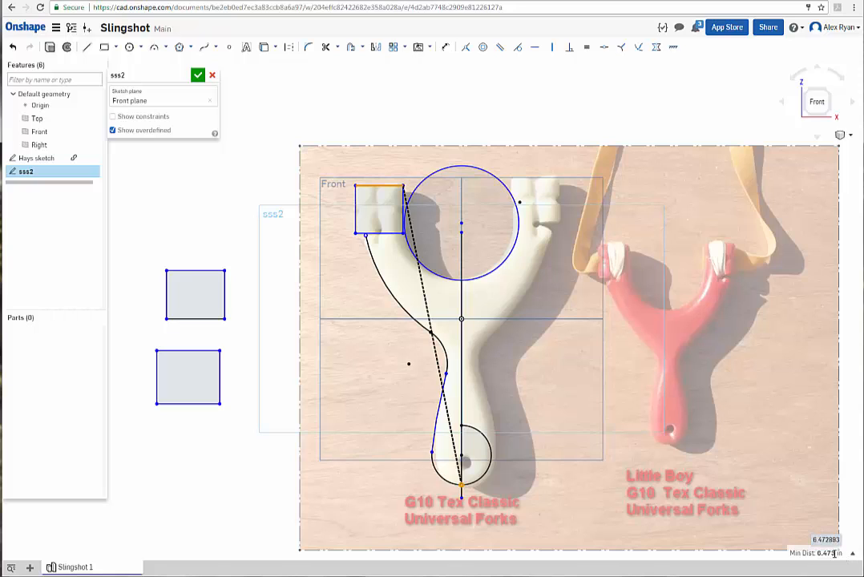
click(852, 553)
mouse_move(834, 552)
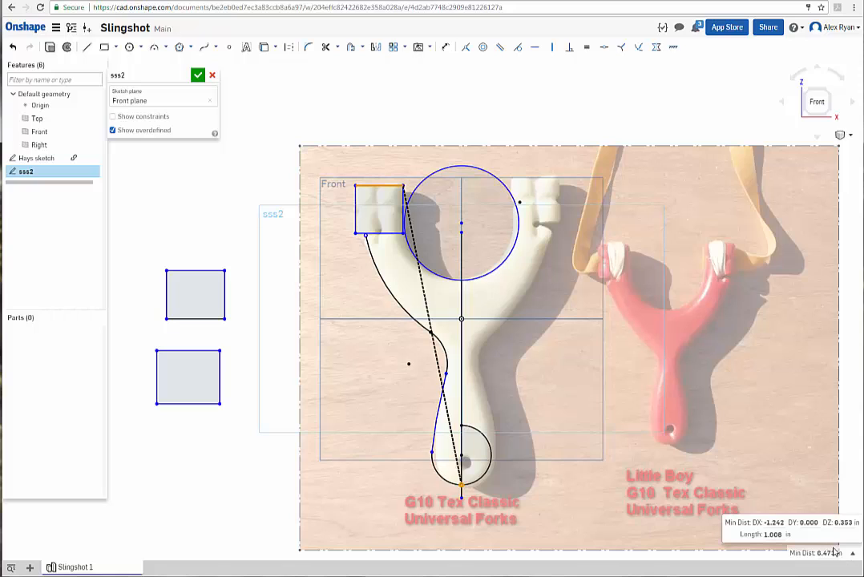
mouse_move(845, 522)
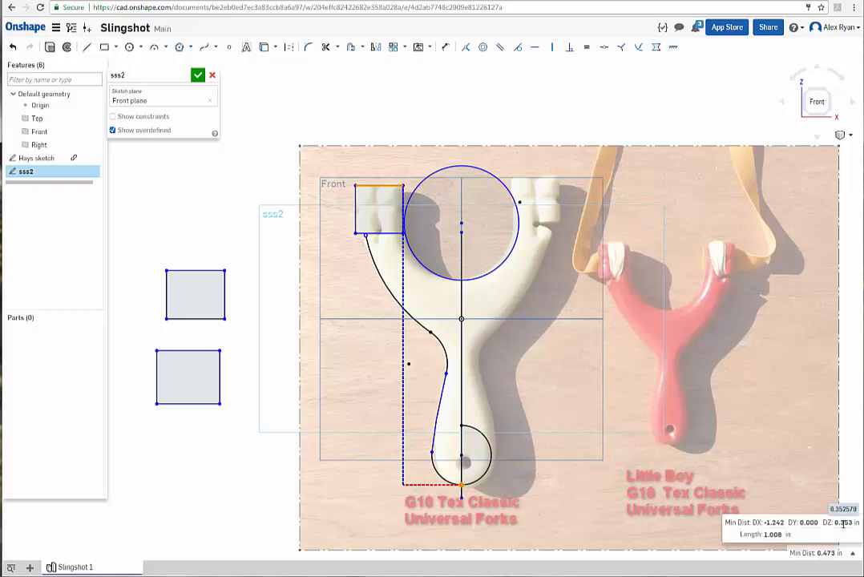
click(854, 553)
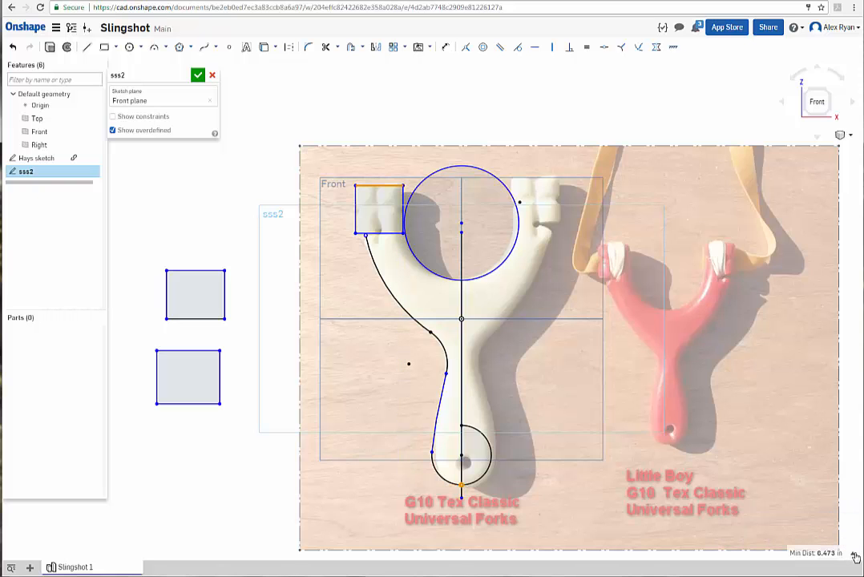
Examine how the handle-end arc and the rectangle over the left prong's tip fit the photo.
scroll(484, 350, up, 3)
scroll(477, 405, down, 3)
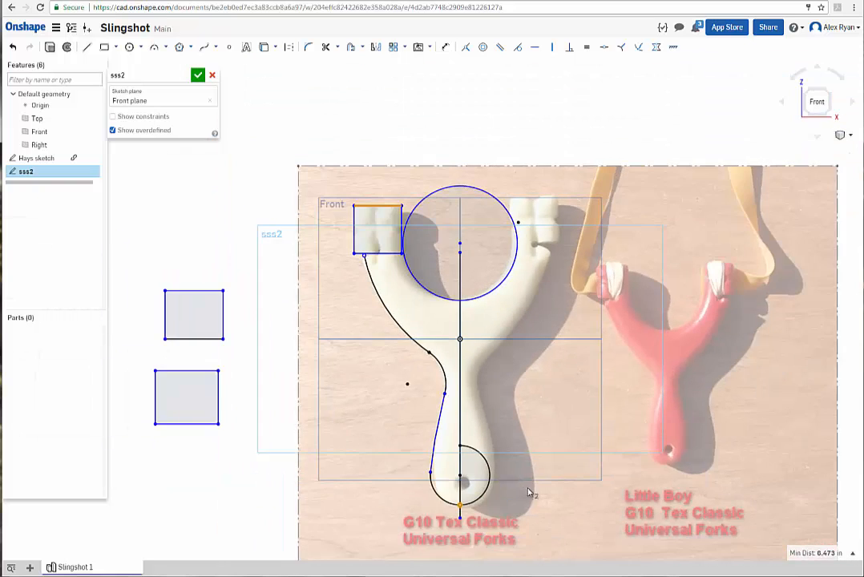
scroll(528, 492, up, 5)
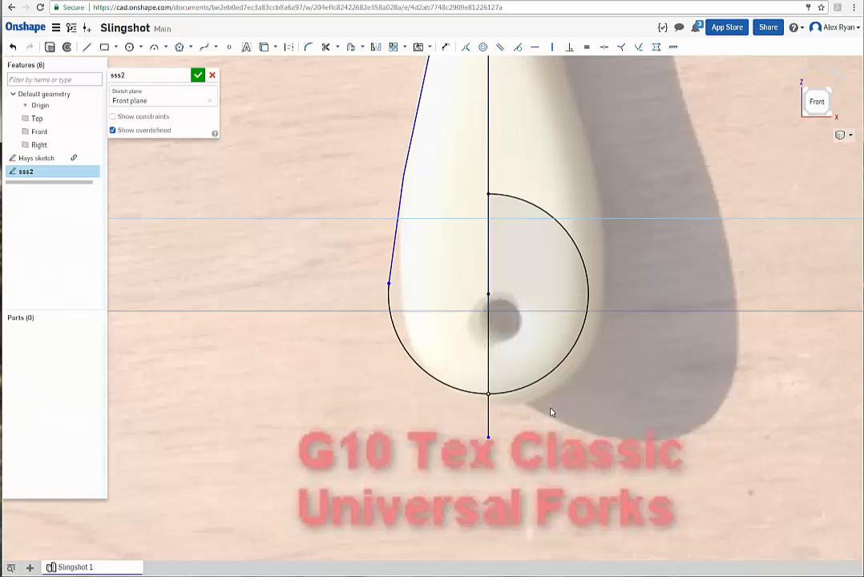
scroll(557, 382, down, 2)
scroll(557, 382, down, 5)
middle_drag(563, 305, 509, 450)
scroll(393, 348, up, 8)
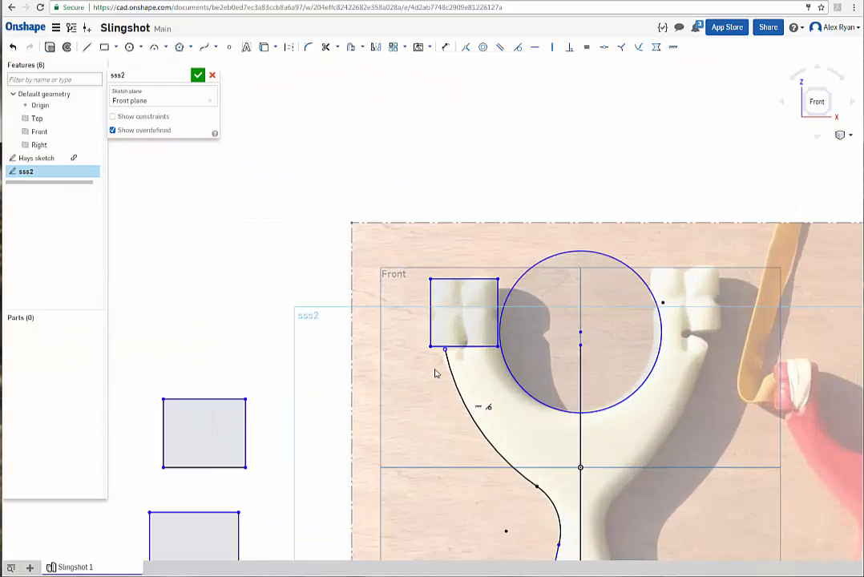
scroll(504, 243, up, 1)
mouse_move(454, 273)
middle_down()
mouse_move(360, 346)
mouse_move(363, 328)
middle_up()
scroll(360, 345, down, 3)
scroll(409, 305, up, 2)
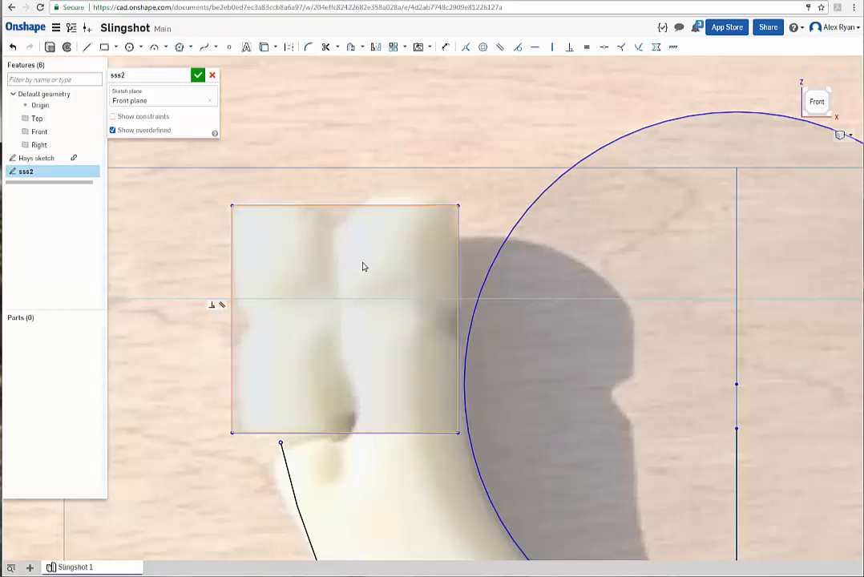
scroll(339, 251, up, 2)
scroll(320, 287, down, 2)
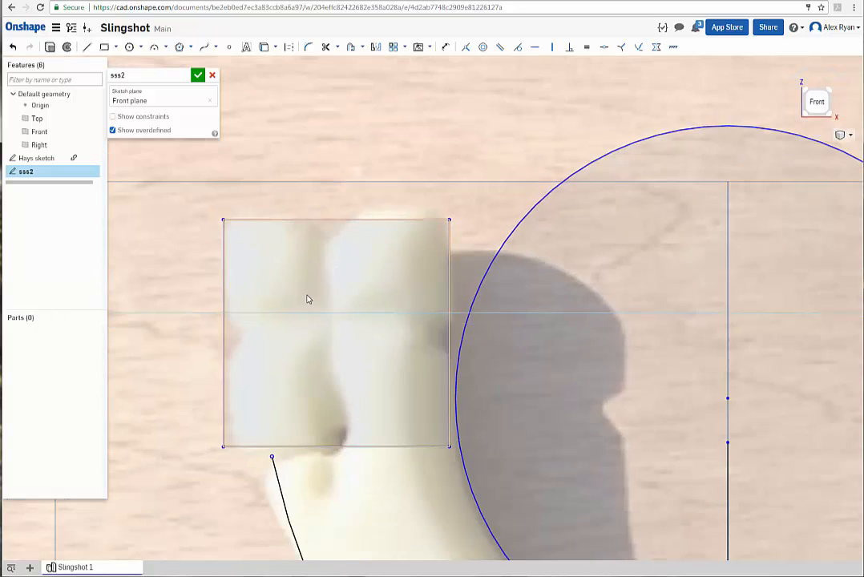
scroll(307, 299, up, 1)
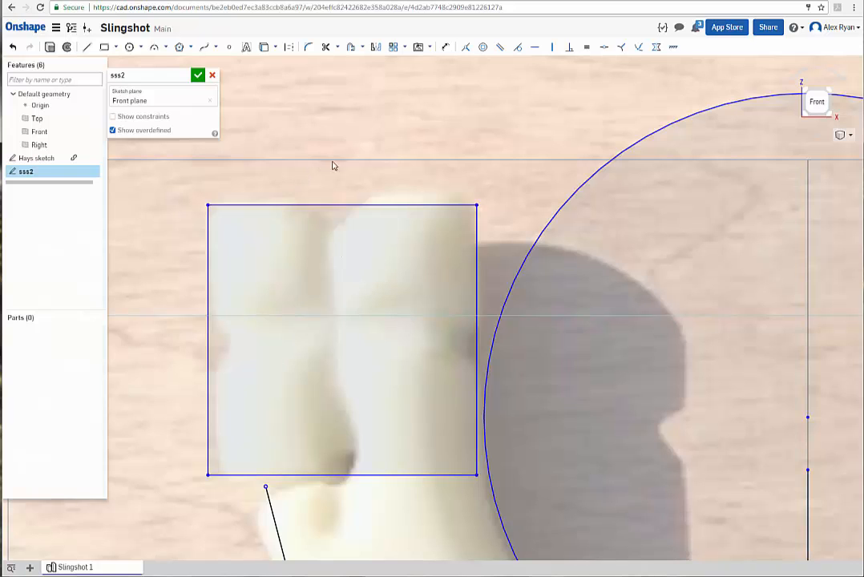
Place a sketch point at the midpoint of the prong rectangle's upper edge.
scroll(350, 156, down, 1)
scroll(348, 156, up, 1)
click(229, 46)
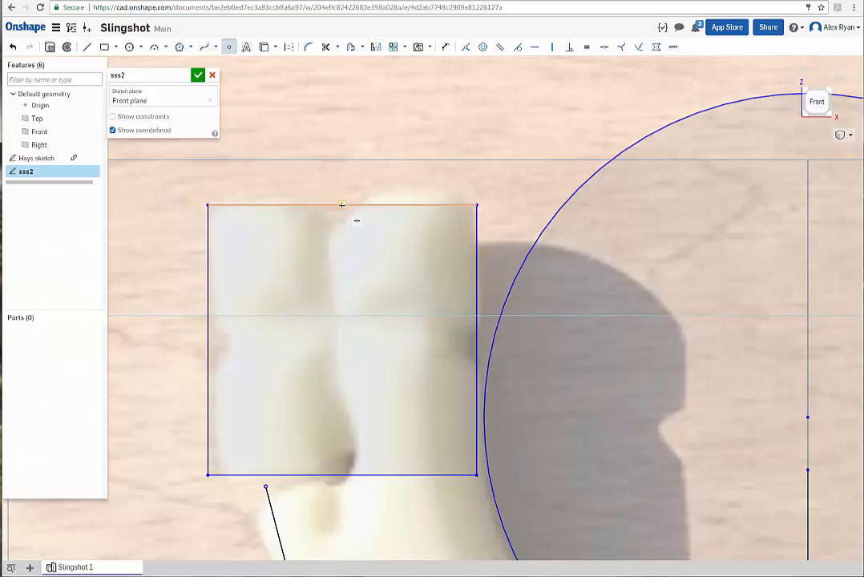
scroll(341, 205, up, 10)
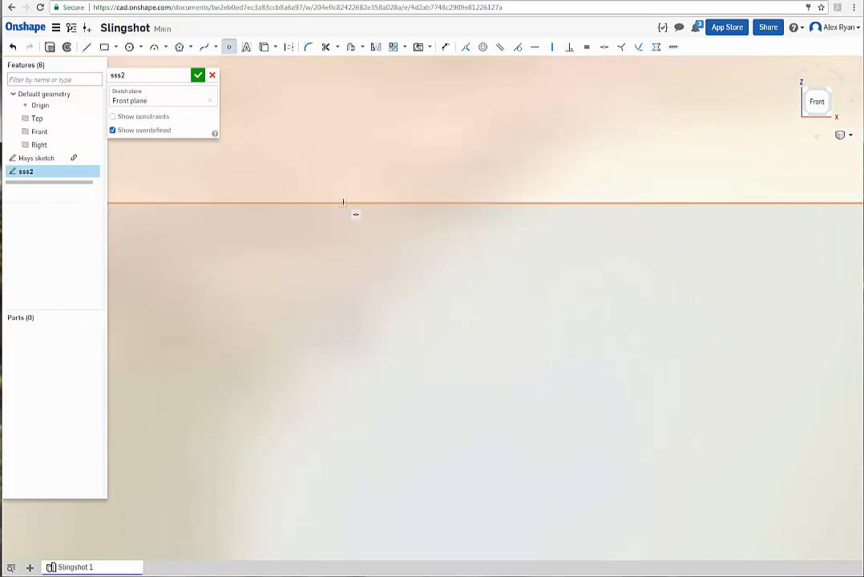
scroll(344, 204, down, 5)
scroll(344, 202, down, 2)
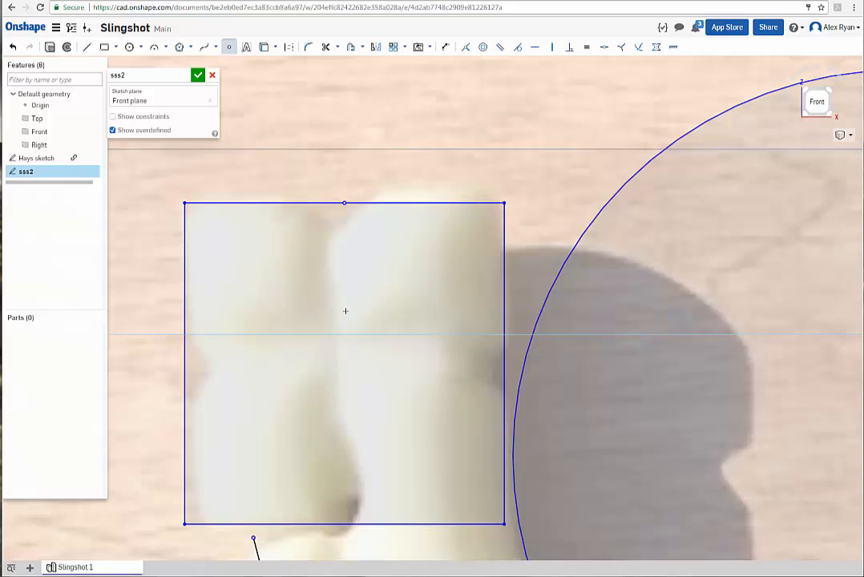
Place a sketch point at the midpoint of the prong rectangle's left edge.
middle_drag(343, 293, 350, 240)
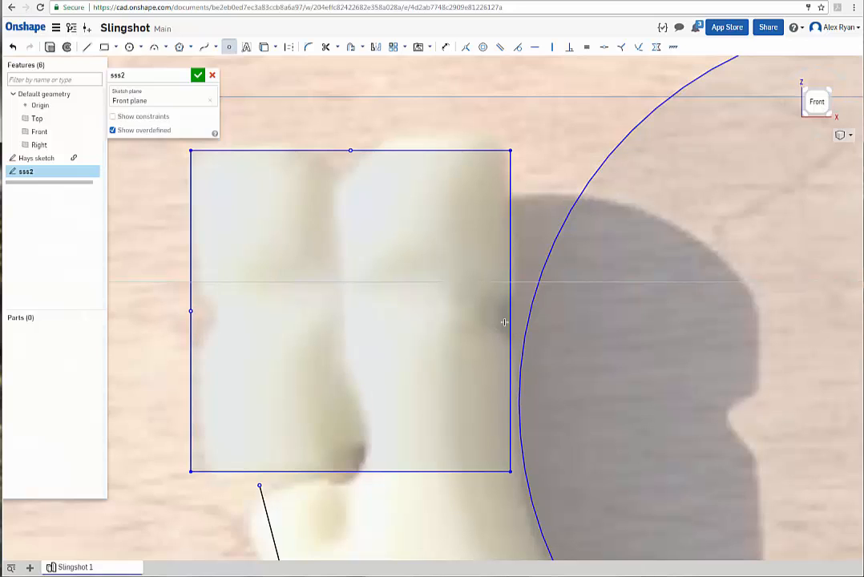
scroll(347, 322, down, 2)
middle_drag(345, 299, 336, 340)
scroll(337, 340, up, 2)
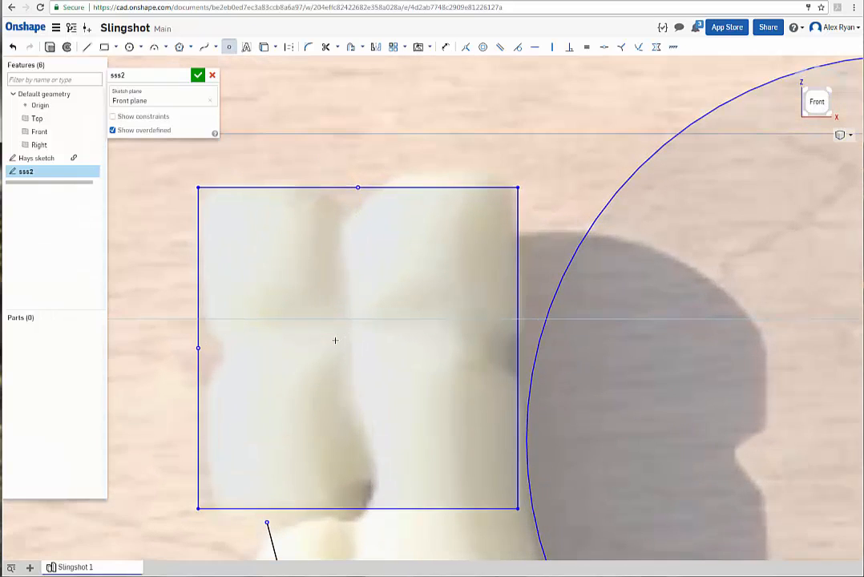
scroll(335, 341, down, 1)
scroll(335, 341, up, 1)
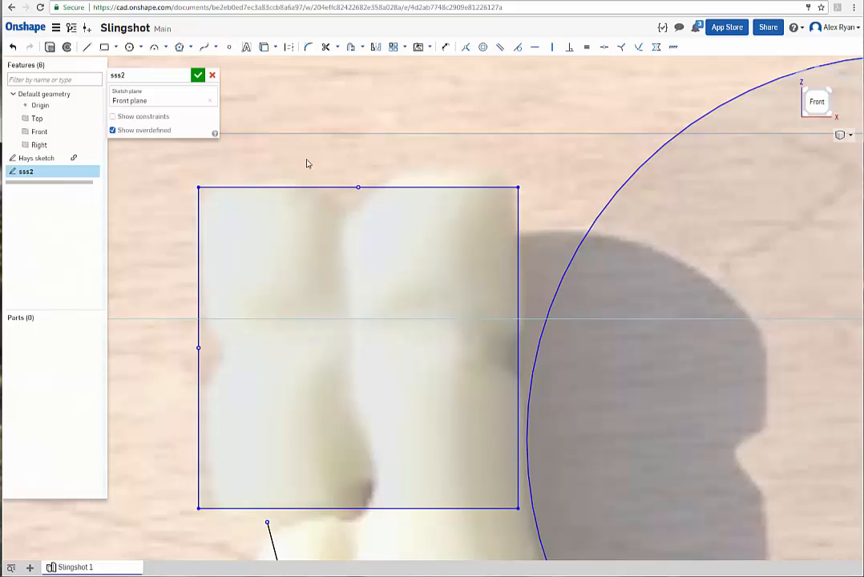
Draw a center point circle of diameter 0.2 in centered on the midpoint of the prong rectangle's upper edge.
click(359, 189)
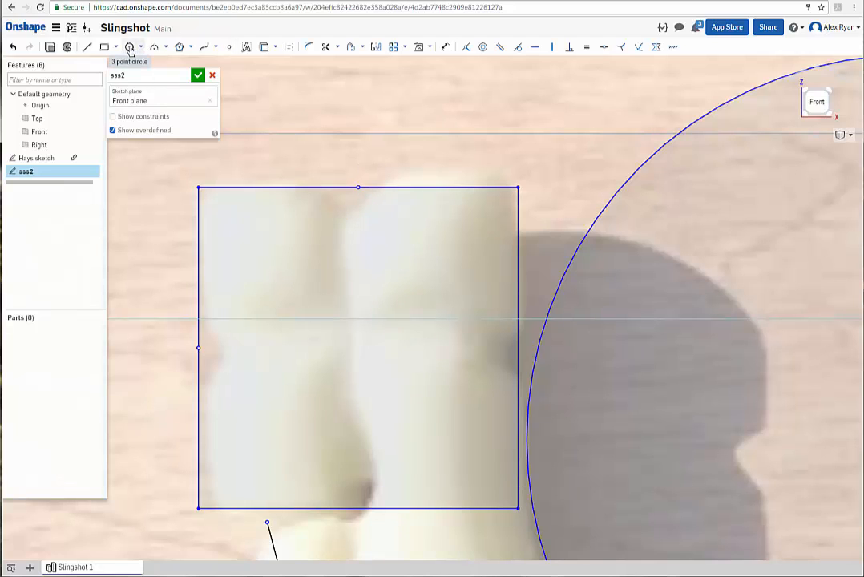
click(140, 48)
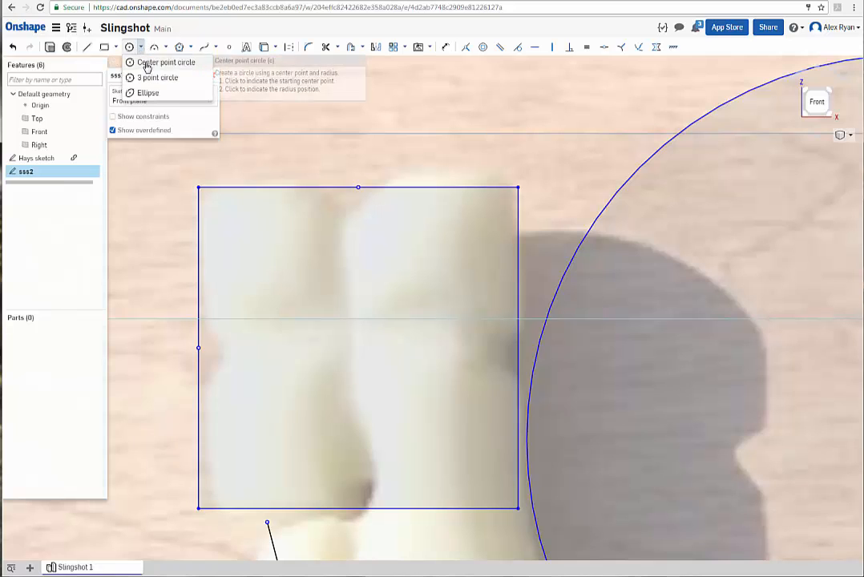
click(146, 64)
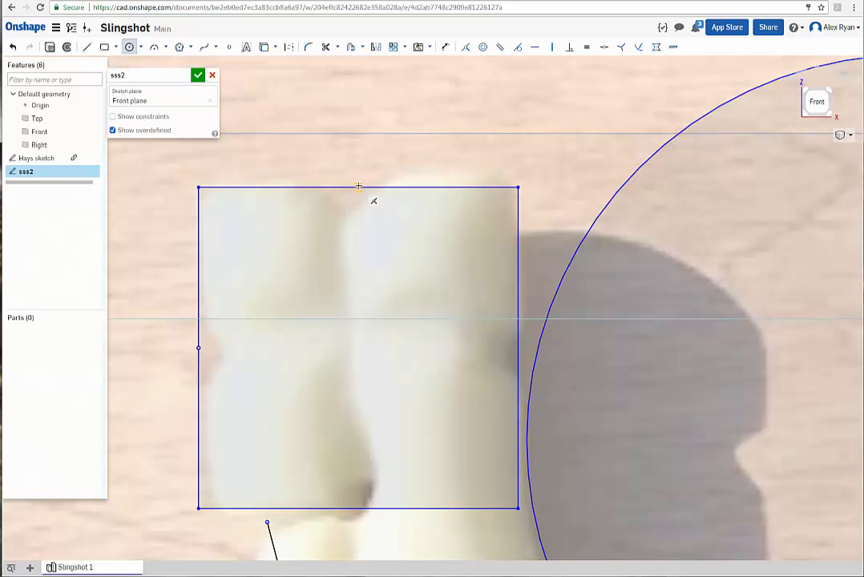
click(358, 188)
click(360, 219)
scroll(395, 265, down, 1)
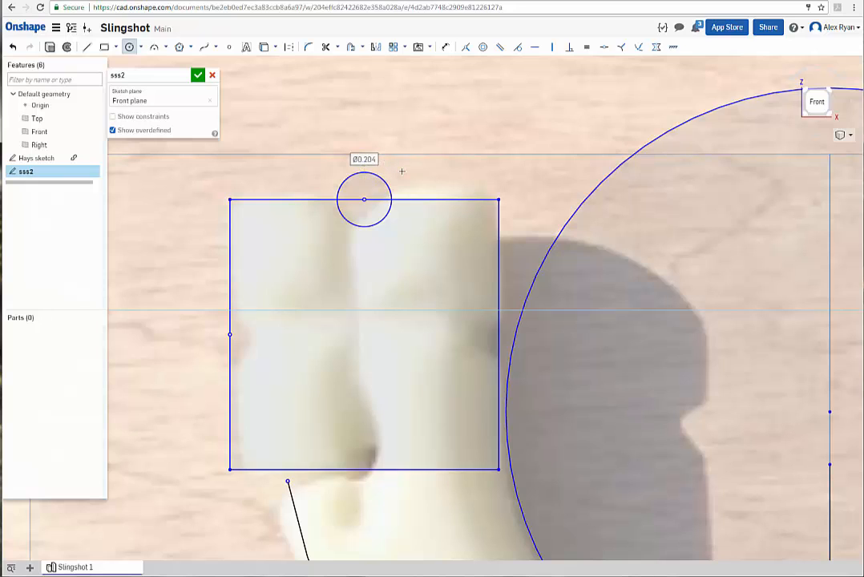
text(.2)
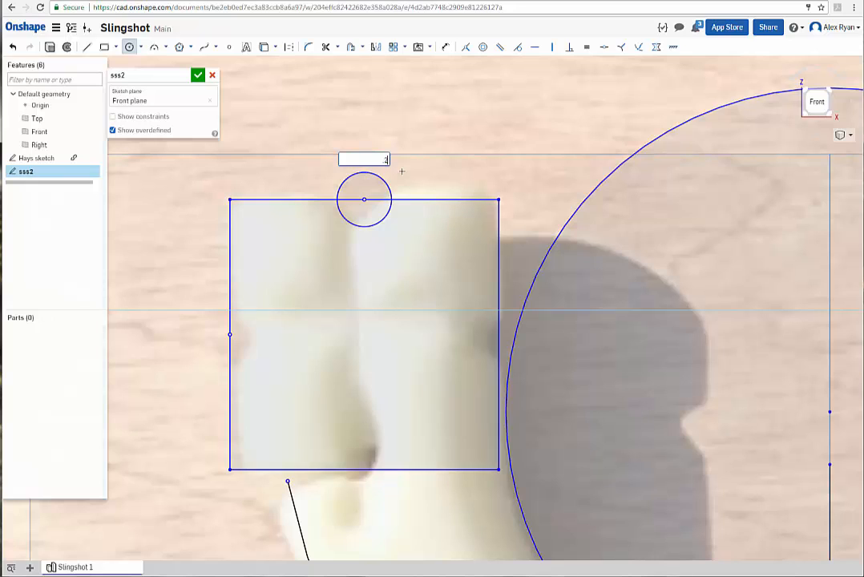
key(Return)
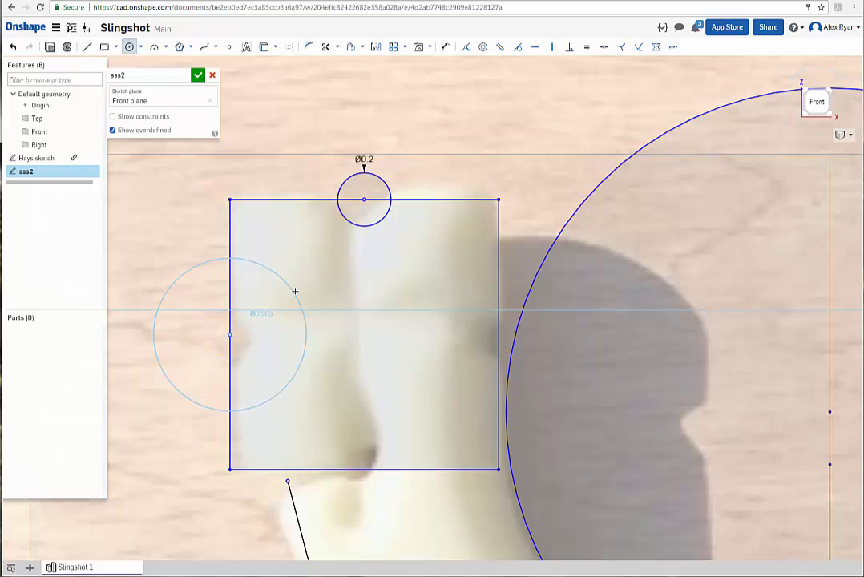
Try a circle of diameter 0.2 in centered on the midpoint of the rectangle's left edge, and undo it.
click(407, 250)
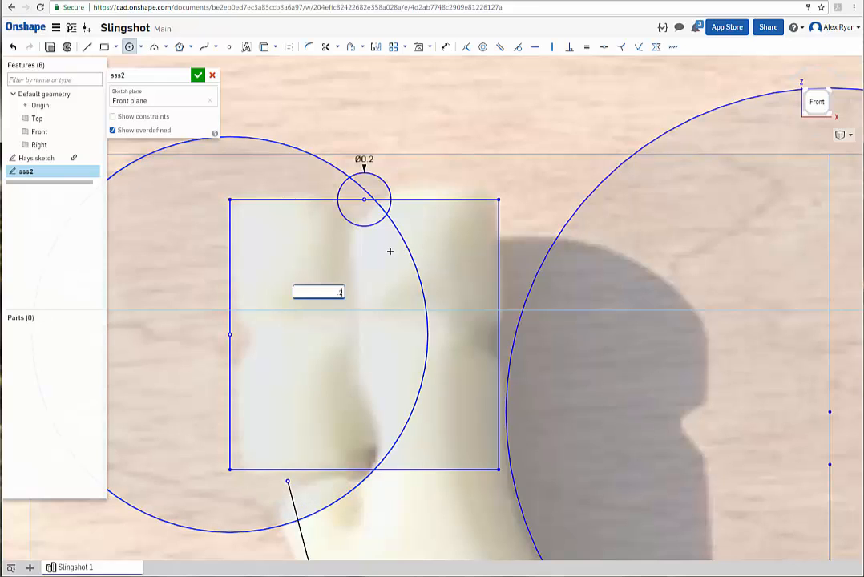
key(Return)
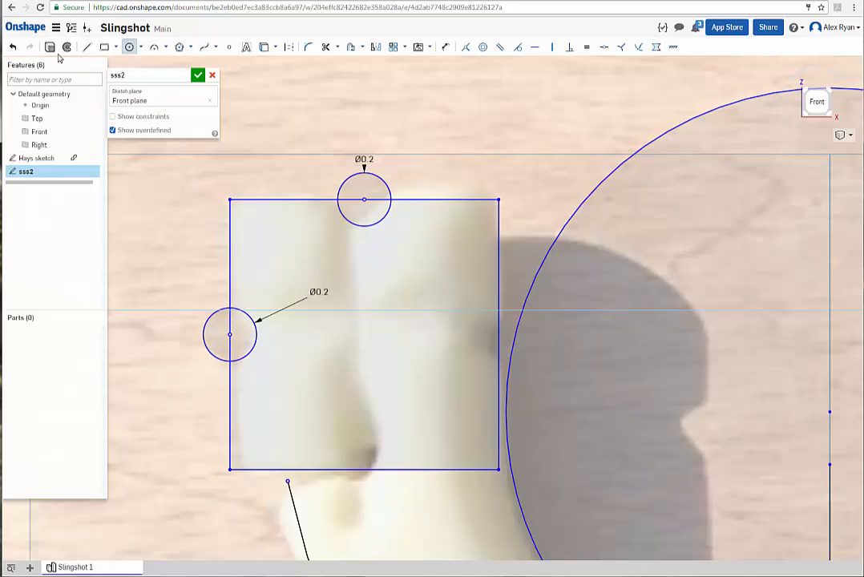
click(13, 48)
click(13, 48)
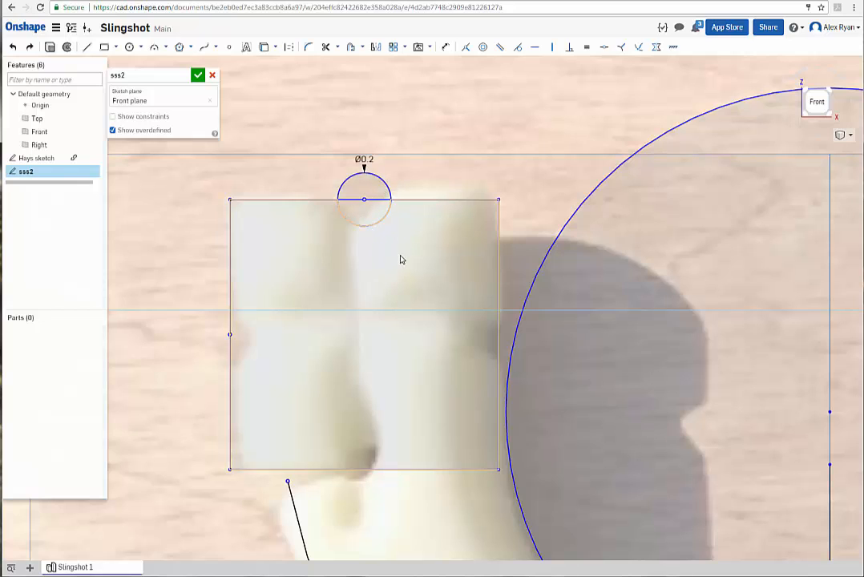
Copy the 0.2 in circle centered on the prong rectangle's upper edge.
scroll(401, 258, up, 1)
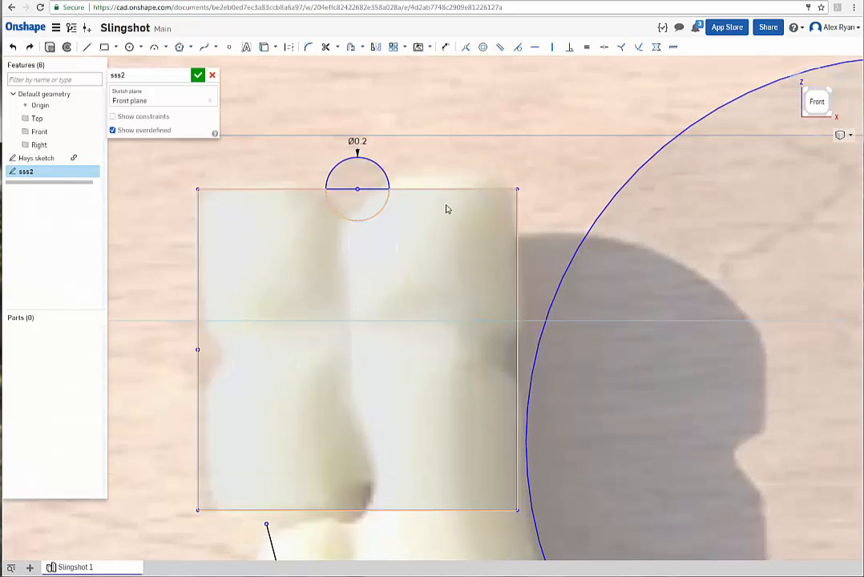
click(383, 212)
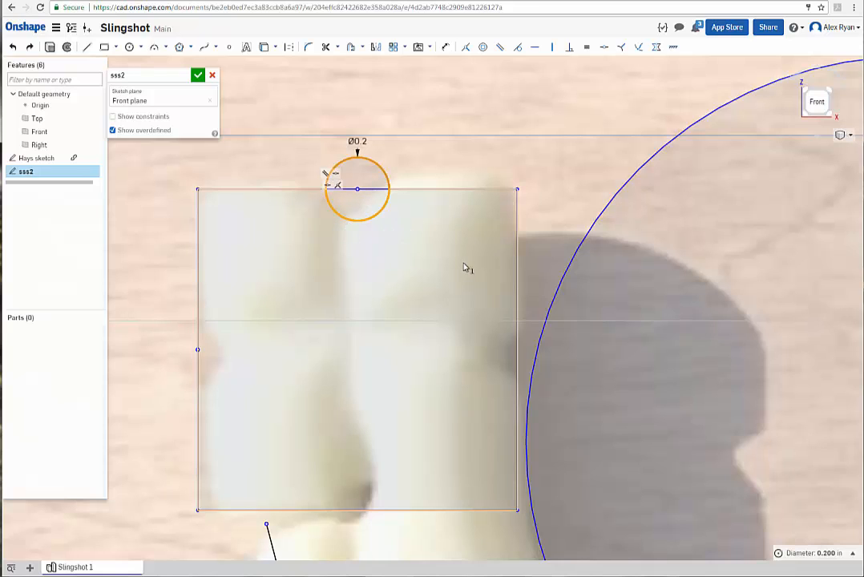
click(592, 239)
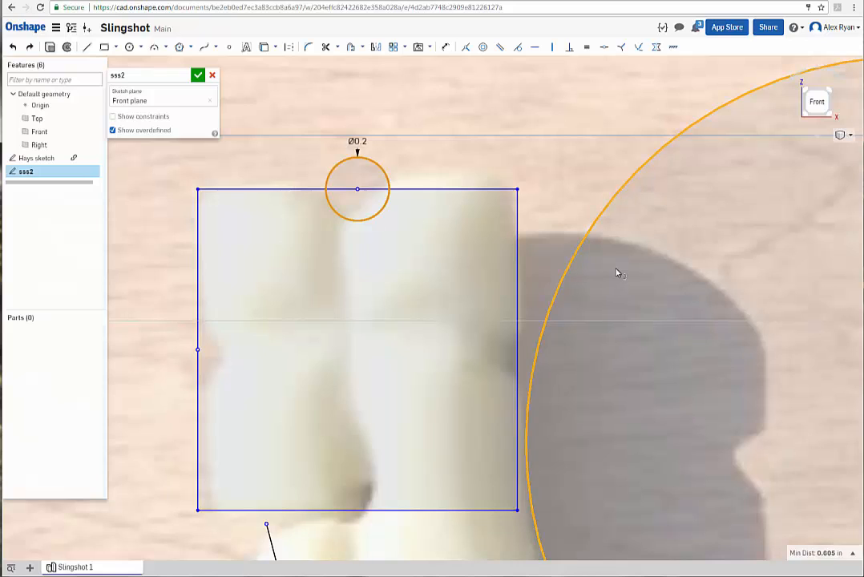
click(617, 274)
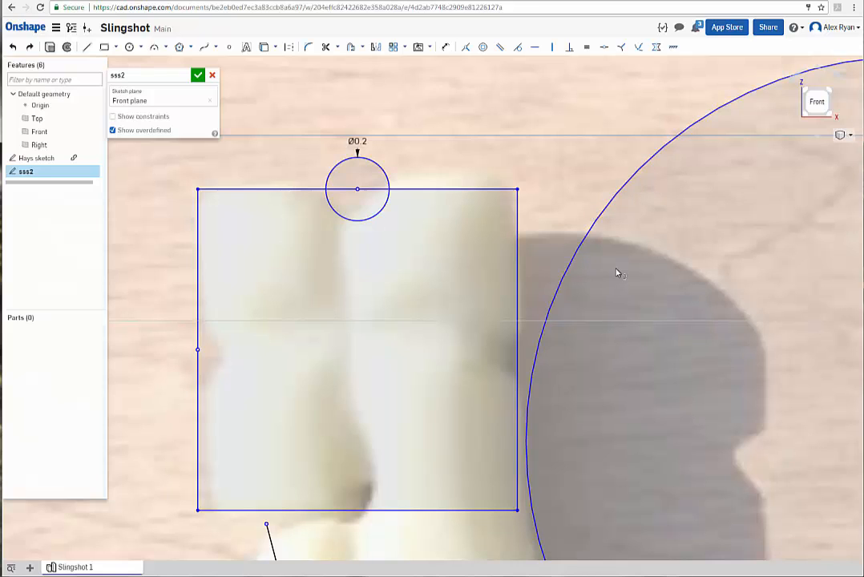
click(383, 213)
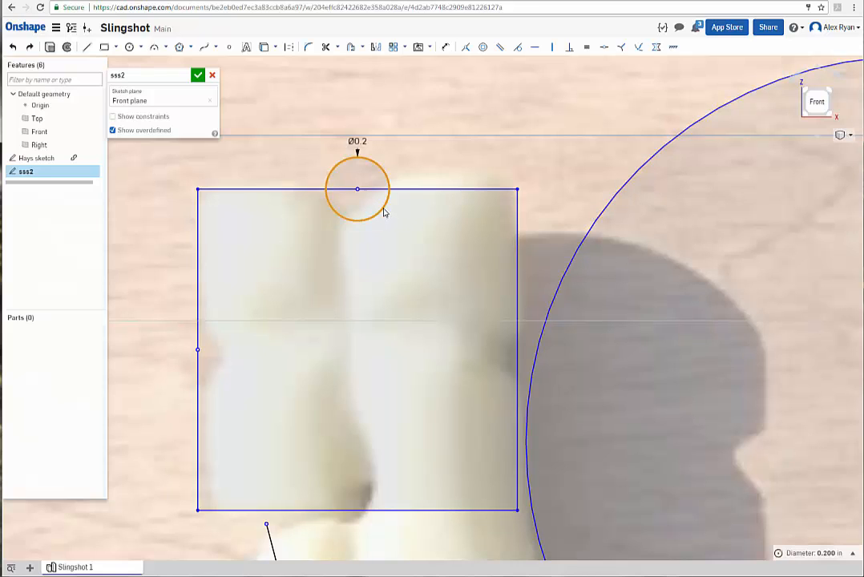
right_click(384, 215)
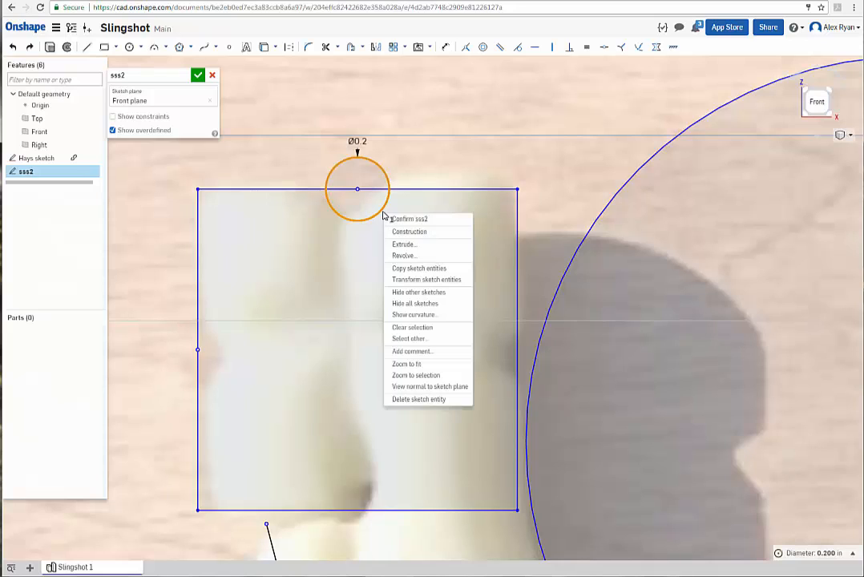
click(437, 270)
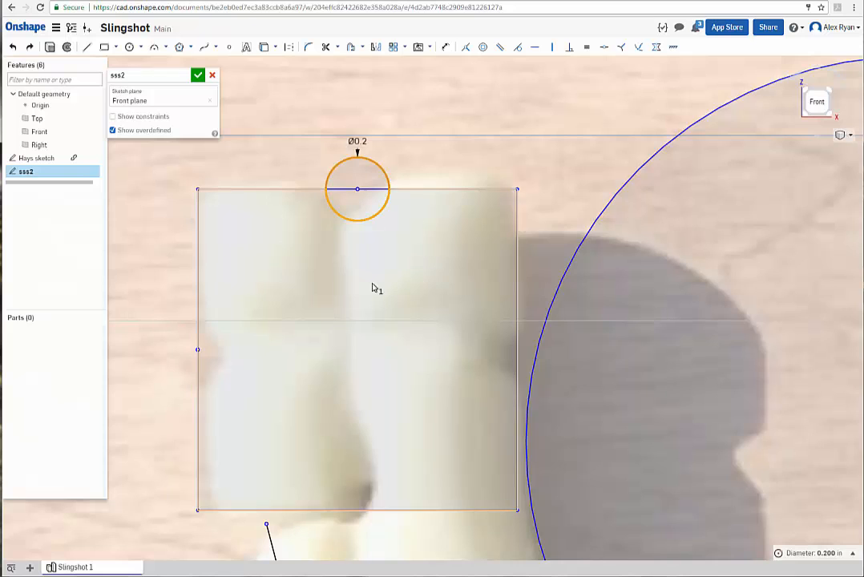
Paste the copied circle into the empty area to the left of the prong rectangle.
scroll(386, 286, down, 3)
middle_drag(401, 268, 459, 212)
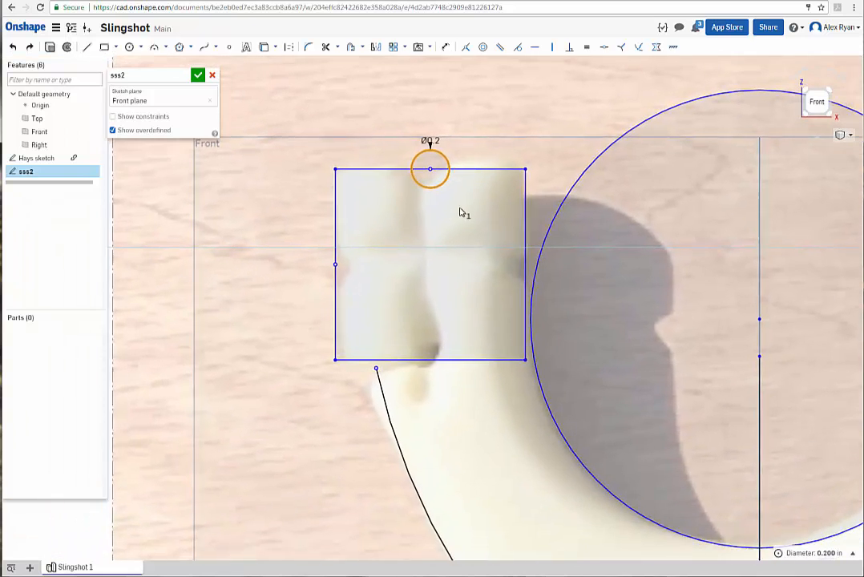
right_click(256, 230)
click(270, 246)
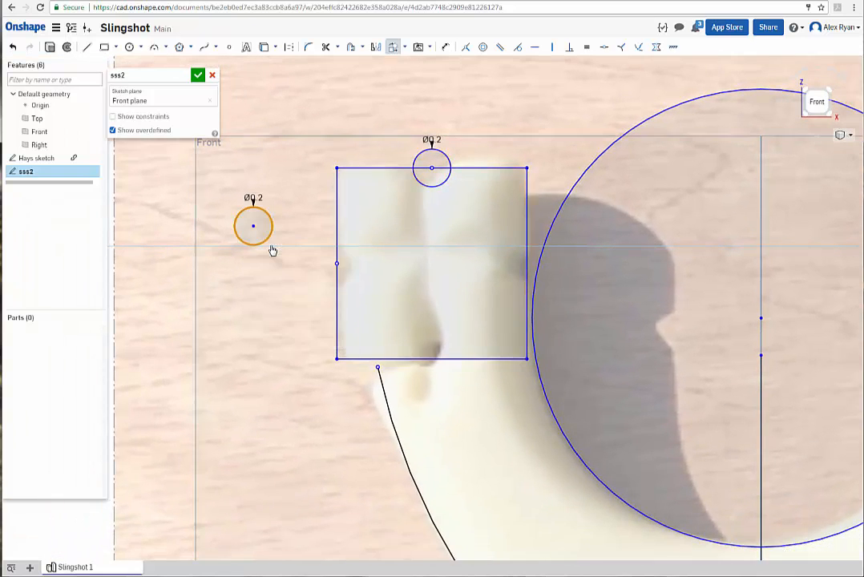
click(277, 253)
Examine the transform manipulator's arrows, square and center handle on the pasted circle.
scroll(246, 183, up, 2)
scroll(249, 201, up, 4)
scroll(255, 233, down, 3)
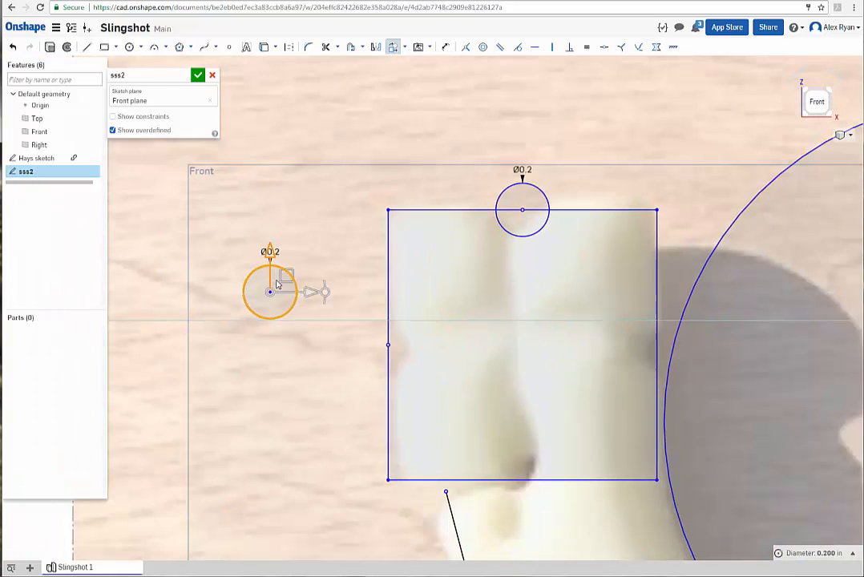
scroll(274, 332, up, 3)
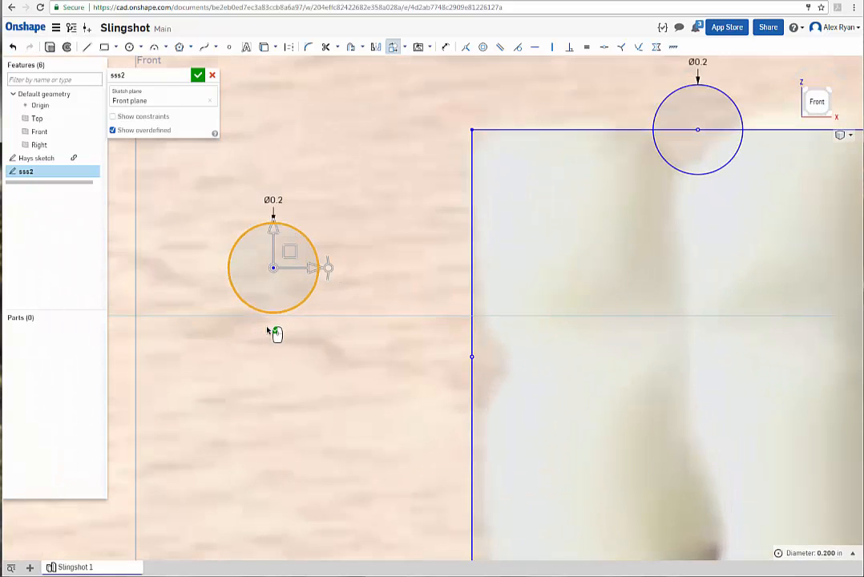
scroll(274, 332, down, 2)
middle_drag(350, 345, 409, 354)
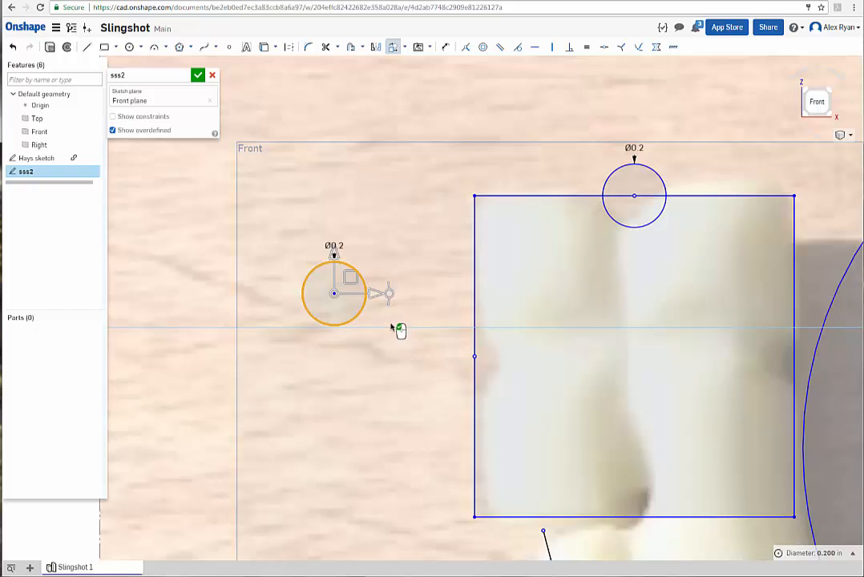
scroll(399, 329, up, 1)
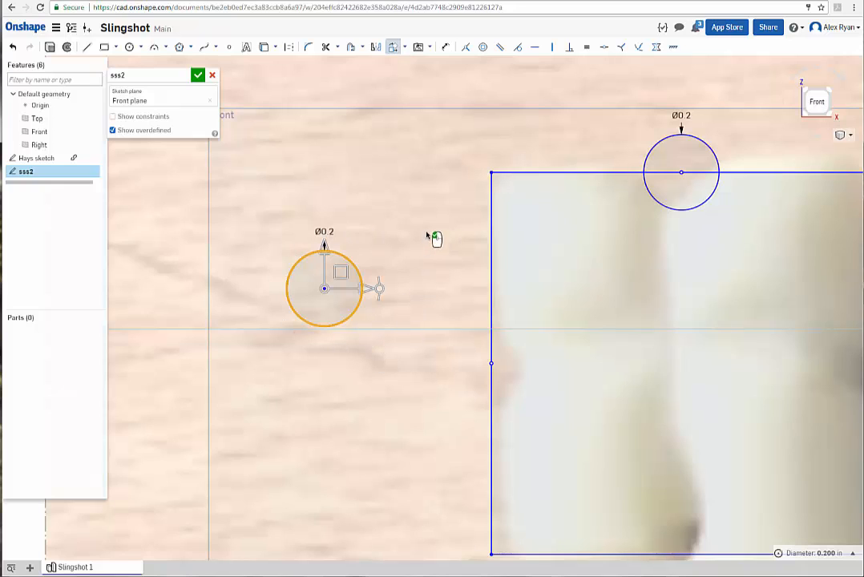
scroll(359, 312, up, 1)
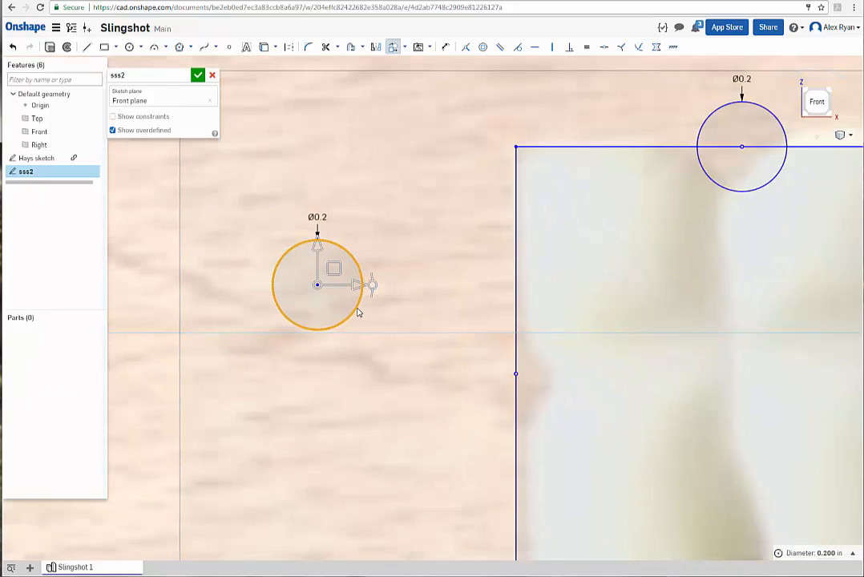
scroll(359, 311, up, 1)
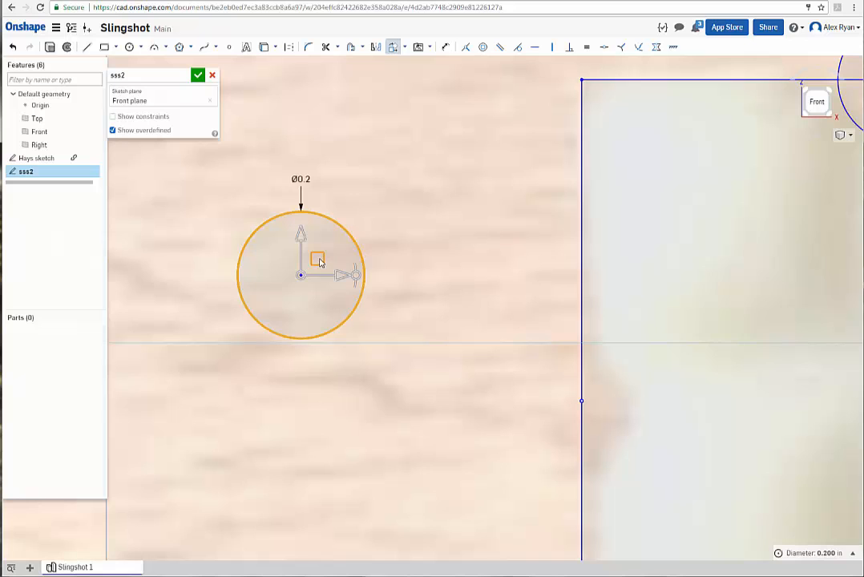
scroll(313, 301, up, 3)
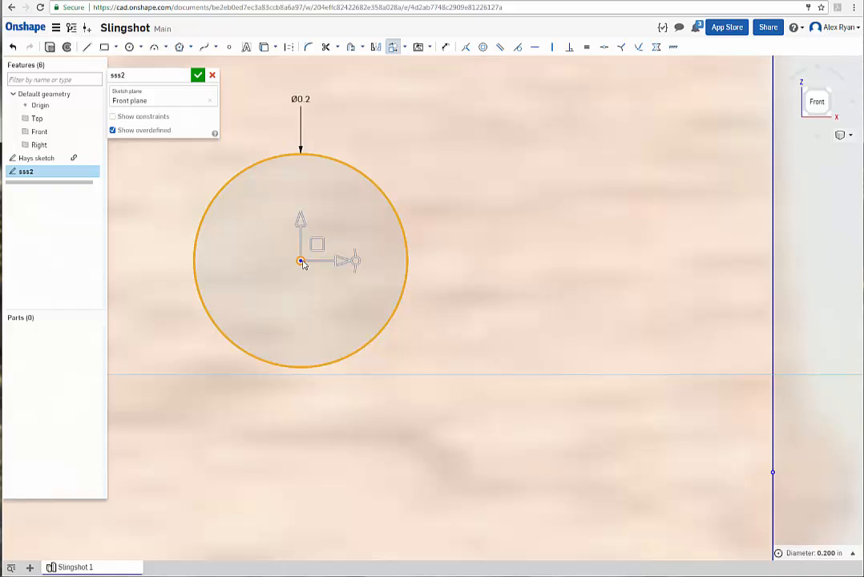
scroll(303, 272, down, 3)
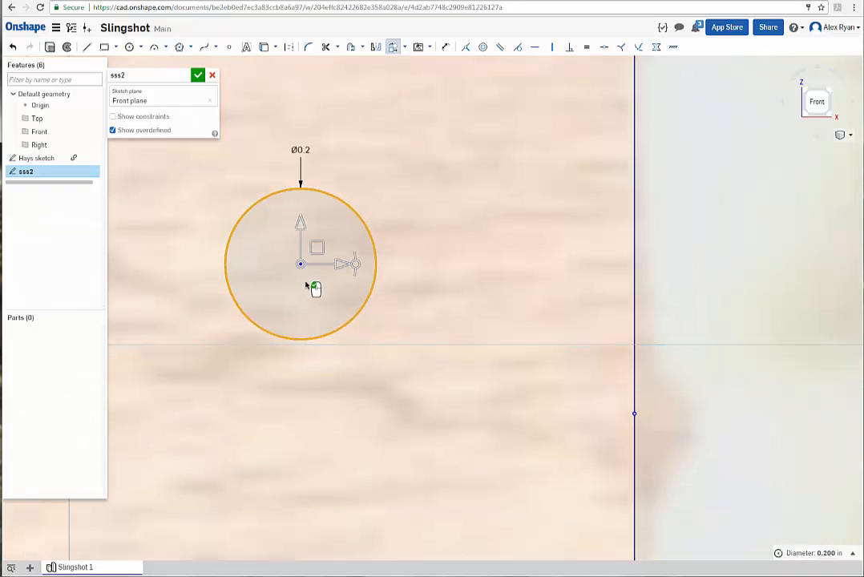
Move the pasted circle toward the prong rectangle with a free two-axis move, and set its upward offset to 1 in.
scroll(311, 276, up, 2)
scroll(312, 276, up, 1)
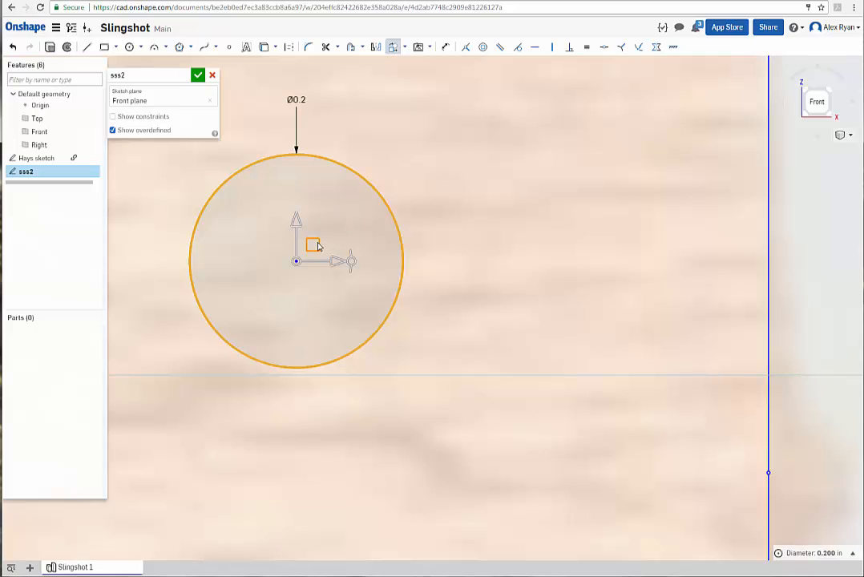
drag(318, 246, 449, 172)
drag(320, 226, 511, 163)
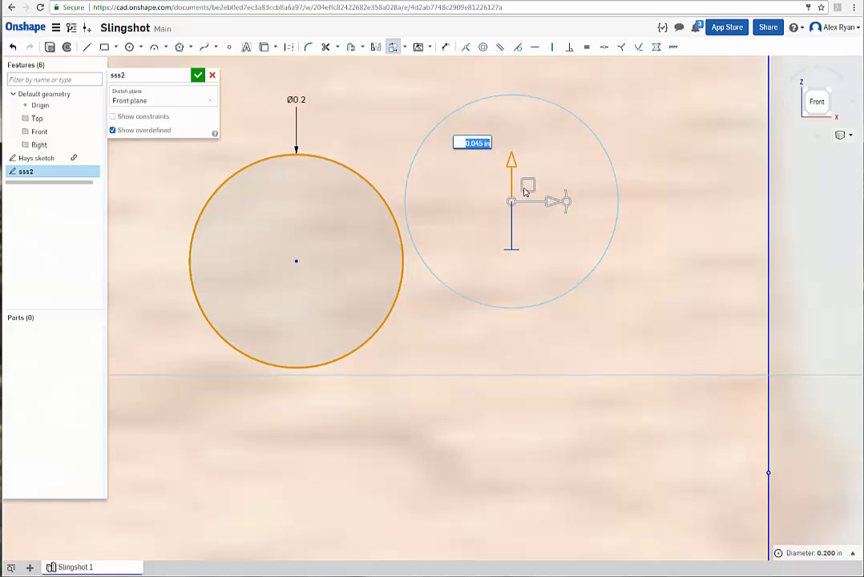
drag(511, 160, 517, 153)
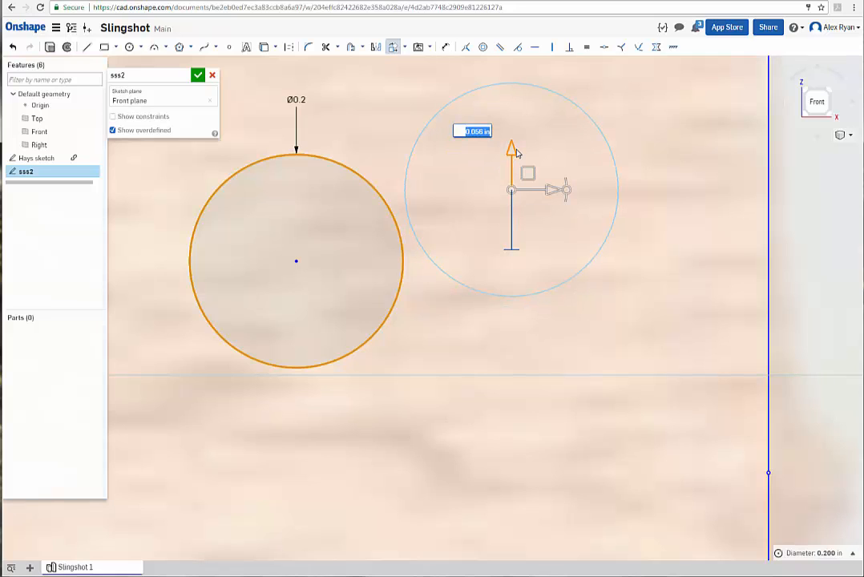
text(1)
key(Return)
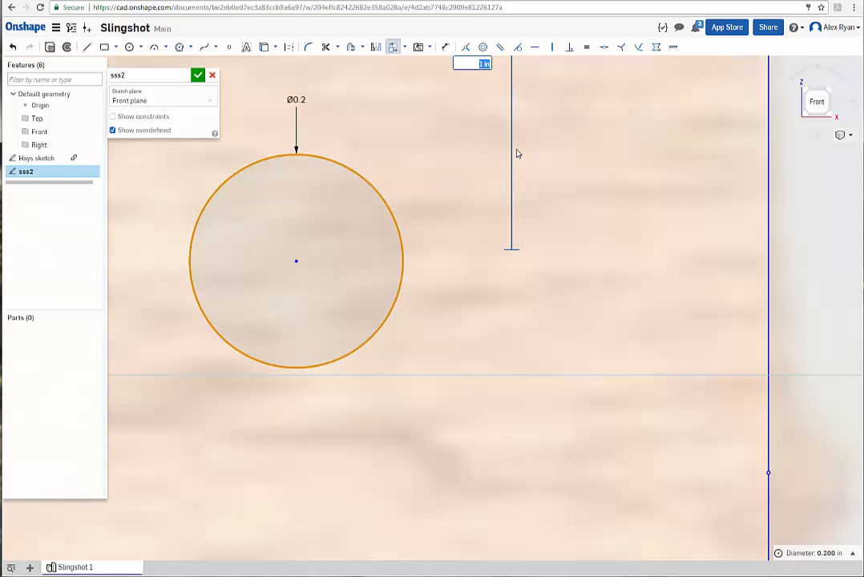
Lower the circle freely until it sits to the left of the prong rectangle's upper-left corner.
scroll(548, 166, down, 8)
middle_drag(570, 119, 487, 311)
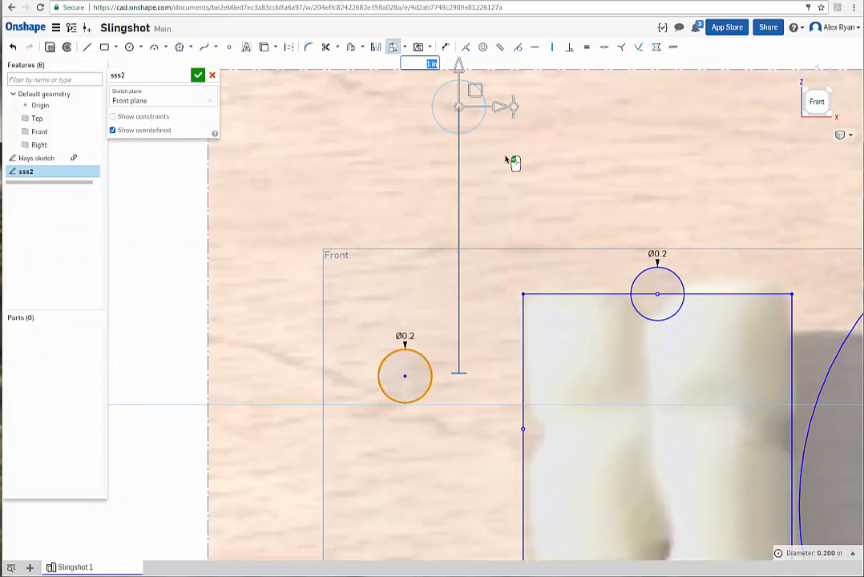
middle_drag(500, 146, 468, 234)
drag(442, 195, 428, 366)
mouse_move(424, 176)
mouse_down()
mouse_move(383, 217)
mouse_move(405, 353)
mouse_up()
Rotate the pasted circle 45 degrees and finish the transform.
scroll(413, 376, up, 5)
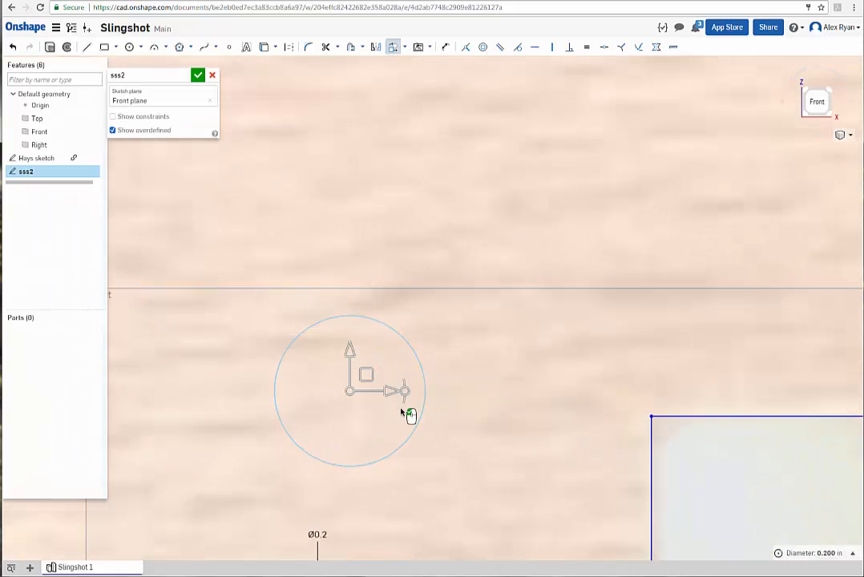
mouse_move(405, 392)
mouse_down()
mouse_move(392, 349)
mouse_move(364, 340)
mouse_up()
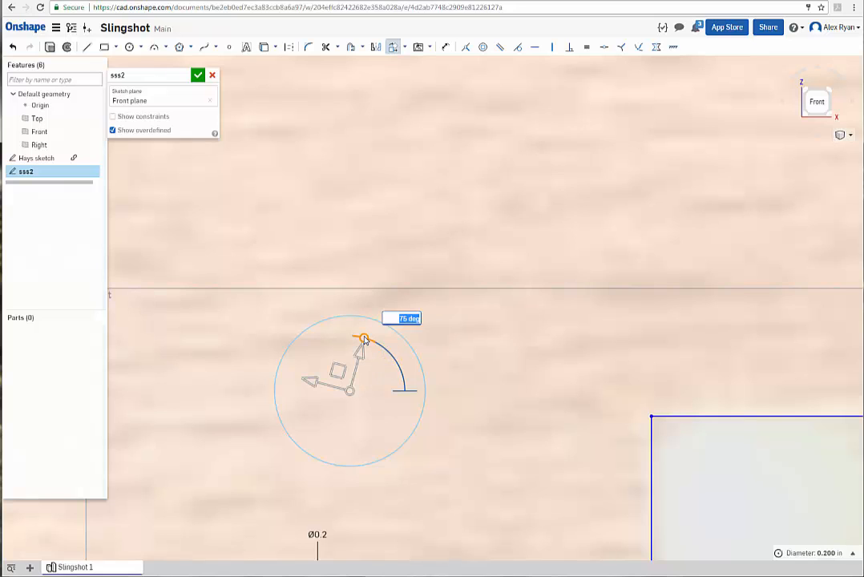
text(45)
key(Return)
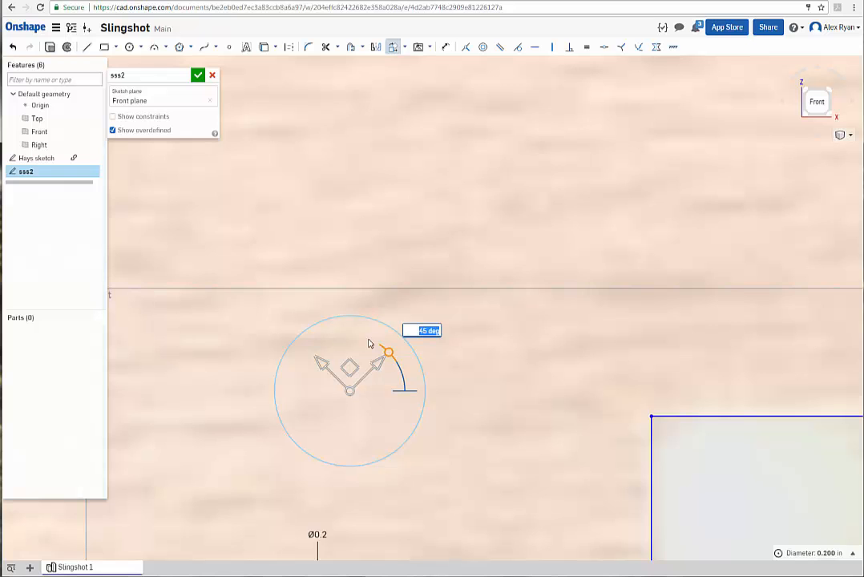
click(472, 388)
Sketch a corner rectangle about 0.292 by 0.241 in in the blank area to the left of the photo.
scroll(469, 381, down, 3)
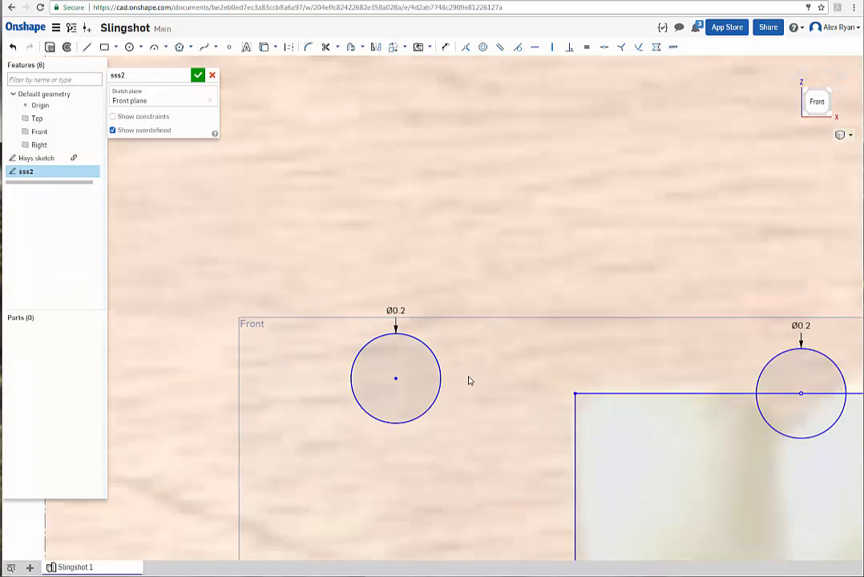
mouse_move(477, 423)
middle_down()
mouse_move(413, 270)
mouse_move(361, 233)
middle_up()
scroll(361, 255, down, 1)
scroll(361, 317, down, 3)
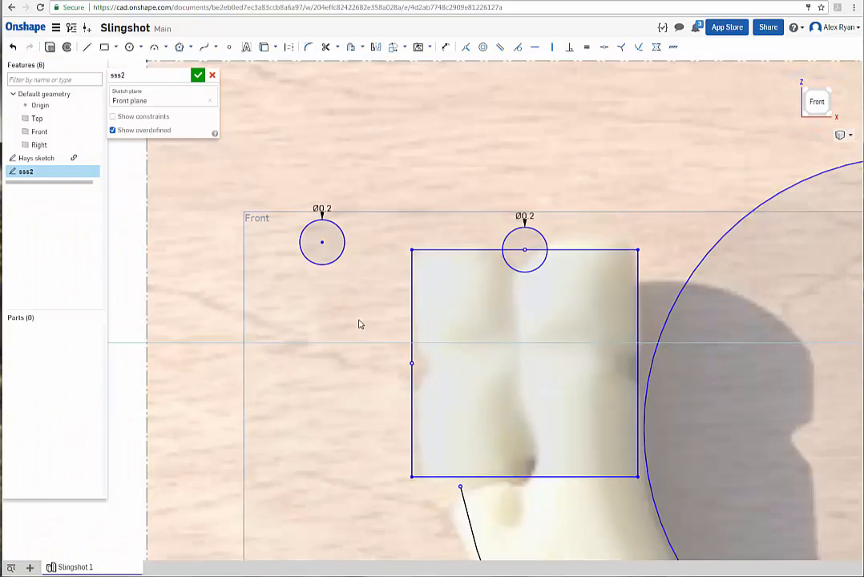
scroll(360, 323, down, 1)
mouse_move(326, 351)
middle_down()
mouse_move(545, 304)
mouse_move(600, 323)
middle_up()
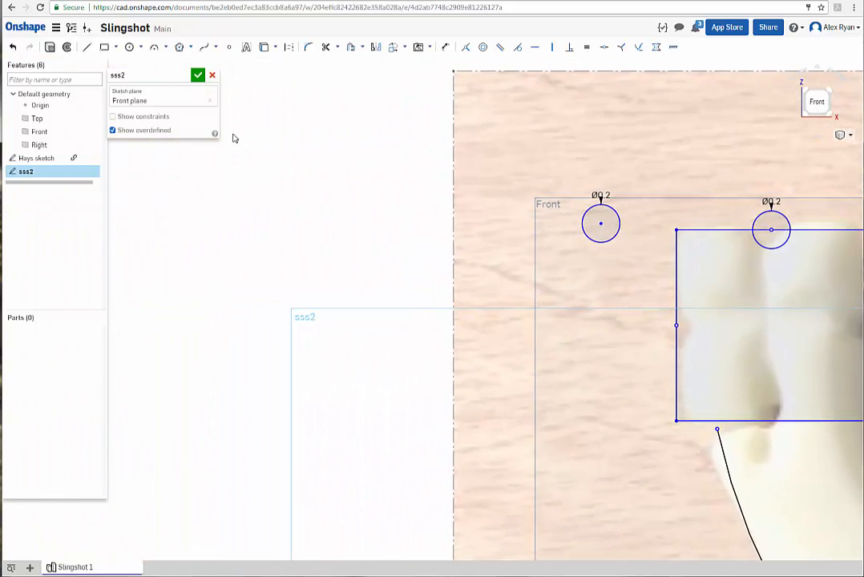
click(105, 46)
click(243, 261)
scroll(238, 149, up, 4)
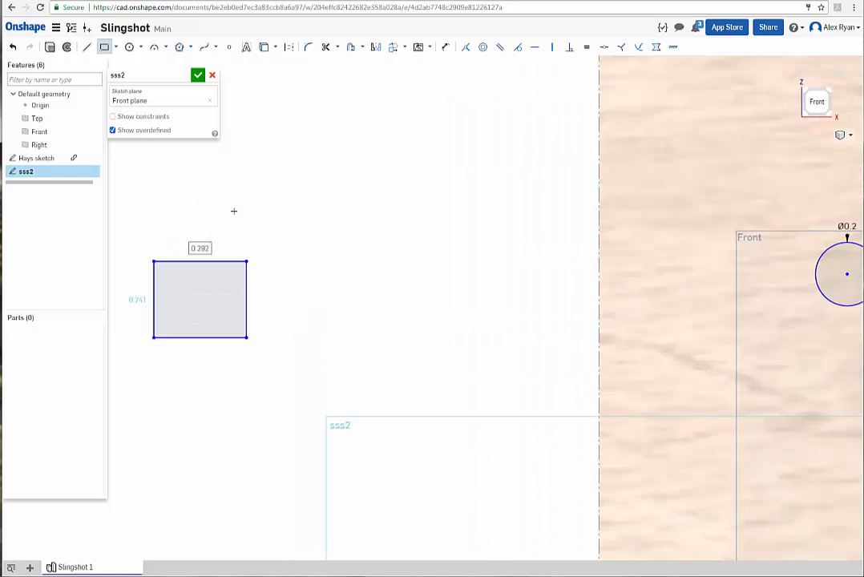
mouse_move(235, 210)
middle_down()
mouse_move(376, 181)
mouse_move(375, 171)
middle_up()
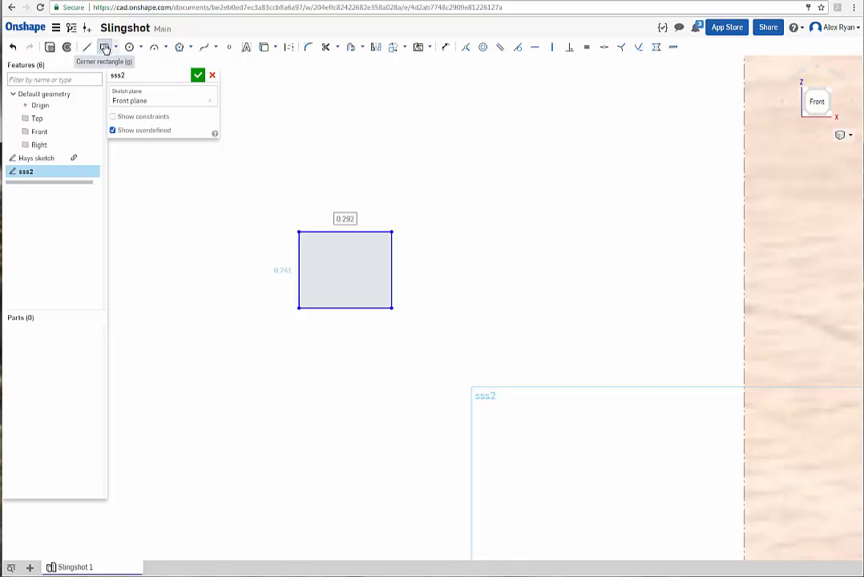
click(104, 49)
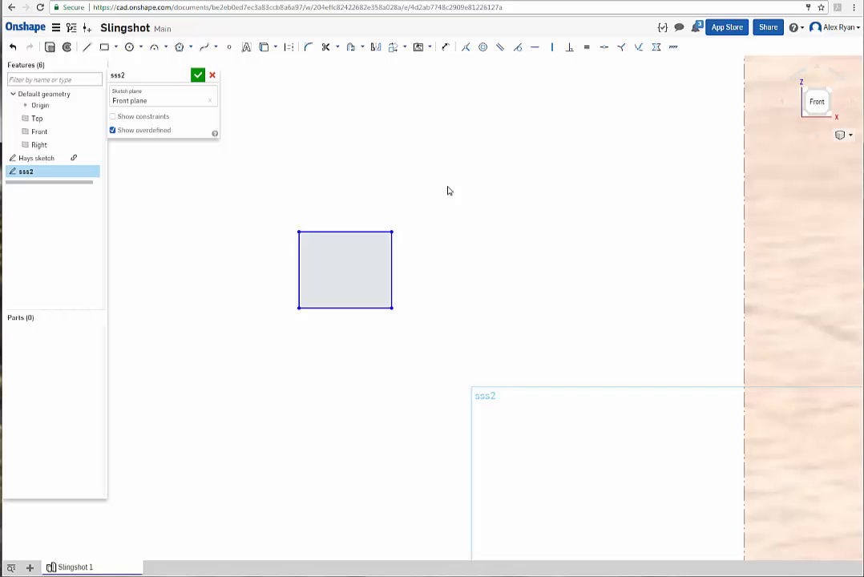
Start a Transform on all sides of the small rectangle and place the manipulator's origin on its upper-right corner.
click(395, 49)
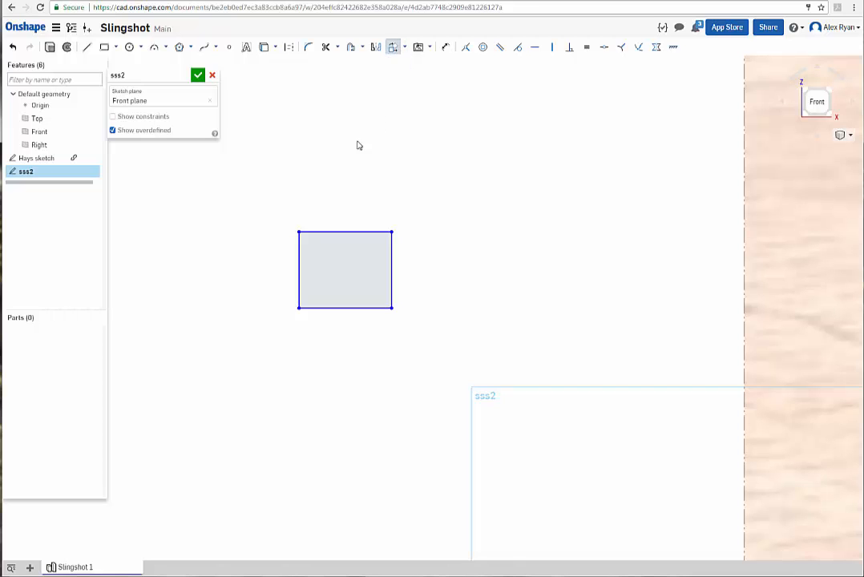
mouse_move(261, 202)
mouse_down()
mouse_move(417, 313)
mouse_move(434, 344)
mouse_up()
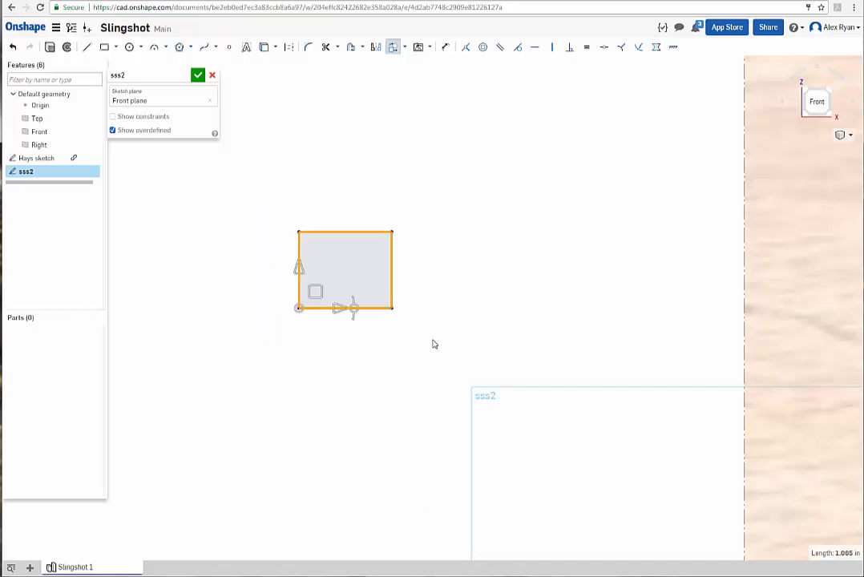
scroll(351, 305, up, 5)
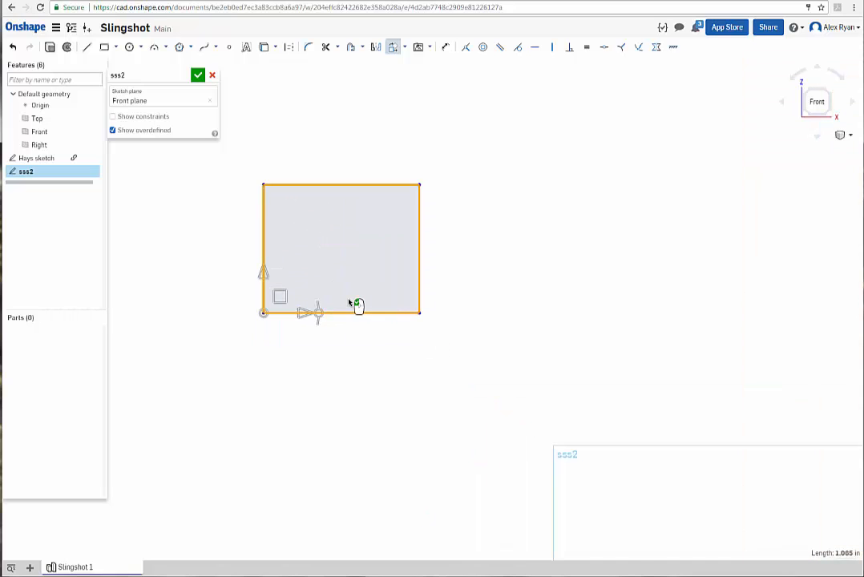
middle_drag(334, 203, 343, 272)
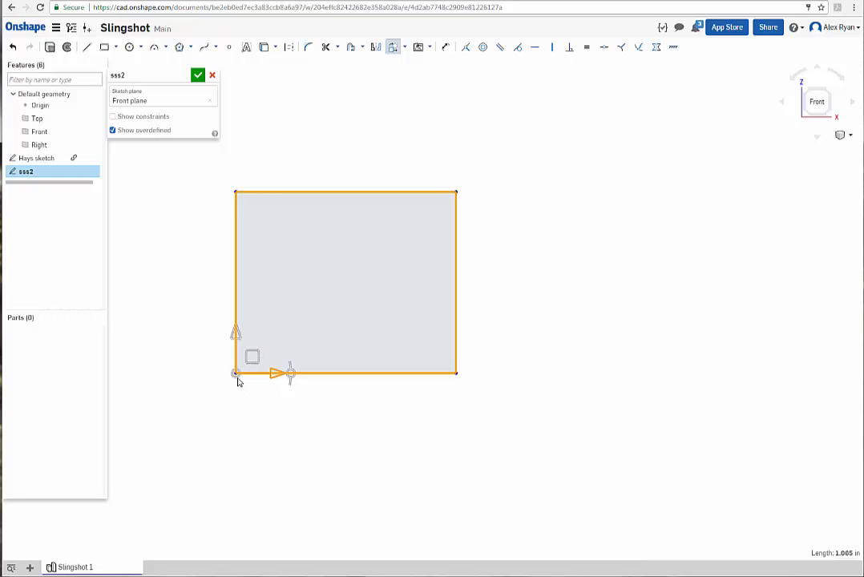
mouse_move(235, 377)
mouse_down()
mouse_move(347, 390)
mouse_move(469, 332)
mouse_move(457, 192)
mouse_up()
scroll(497, 292, down, 5)
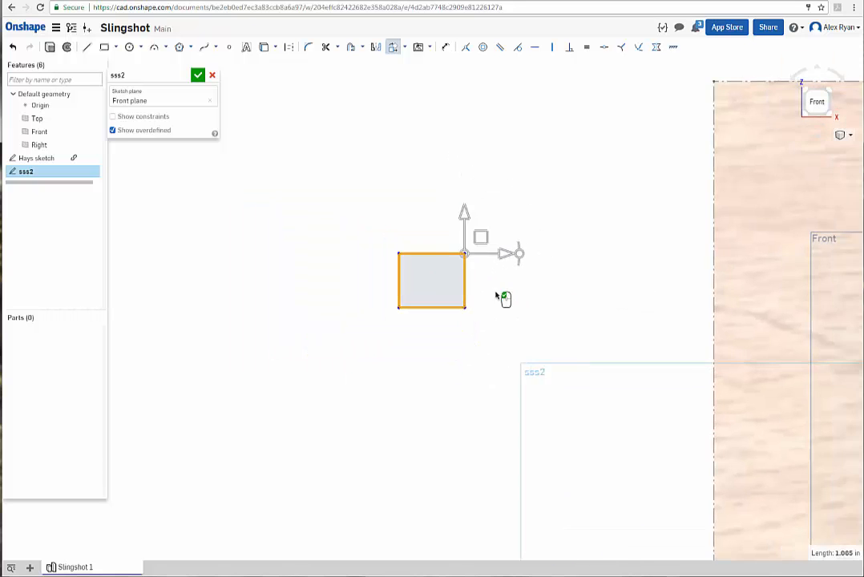
middle_drag(498, 295, 378, 293)
scroll(378, 294, down, 3)
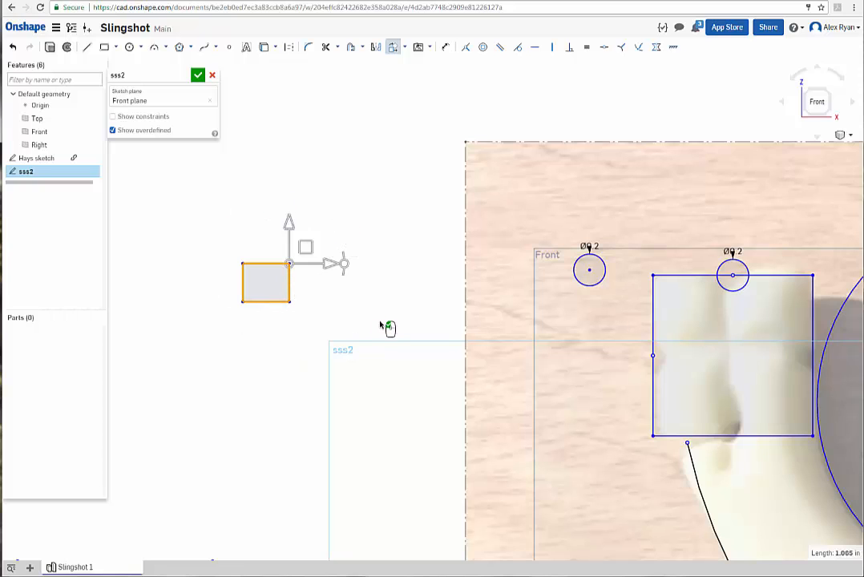
Relocate the manipulator's origin to the small rectangle's upper-left corner and rotate the rectangle clockwise by 57 degrees.
scroll(354, 305, up, 3)
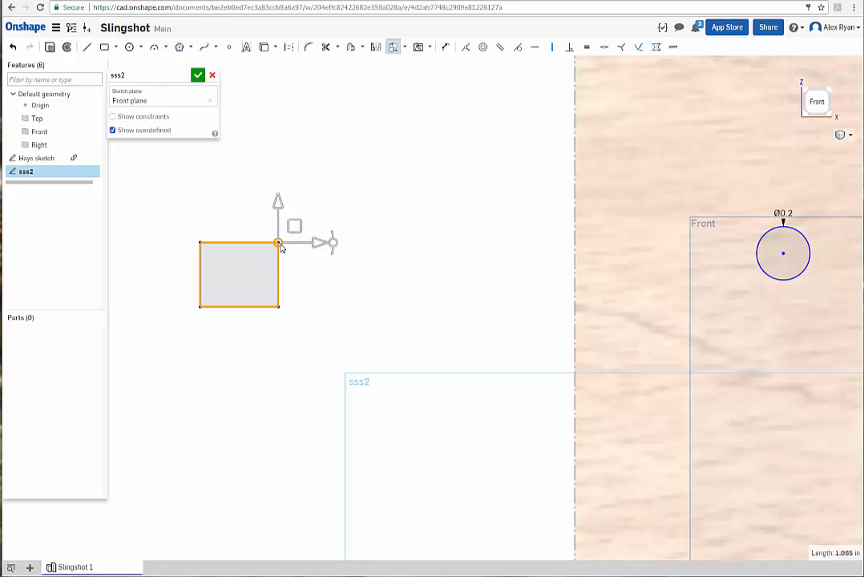
drag(280, 246, 201, 245)
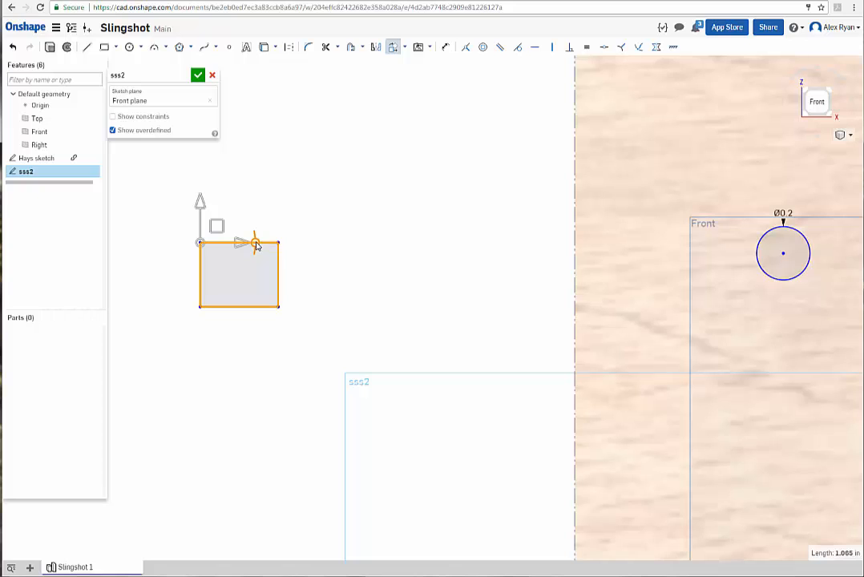
drag(256, 244, 234, 290)
text(57)
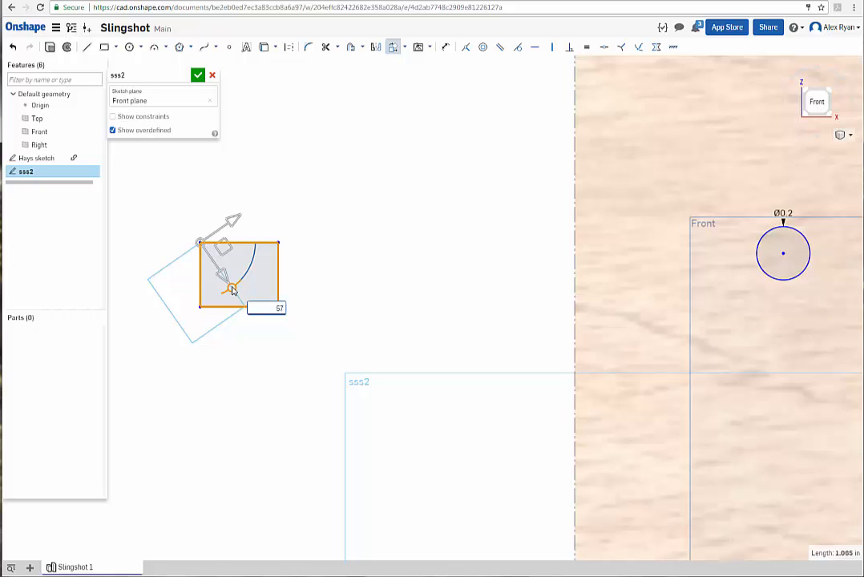
key(Return)
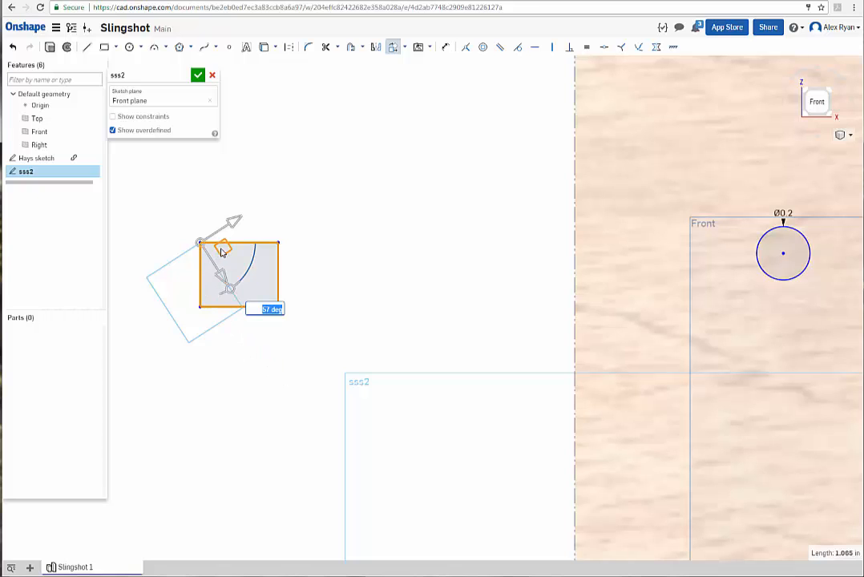
Move the rotated rectangle so its pivot corner lands on the pasted circle's center, and finish the transform.
drag(229, 252, 808, 262)
middle_drag(473, 251, 151, 278)
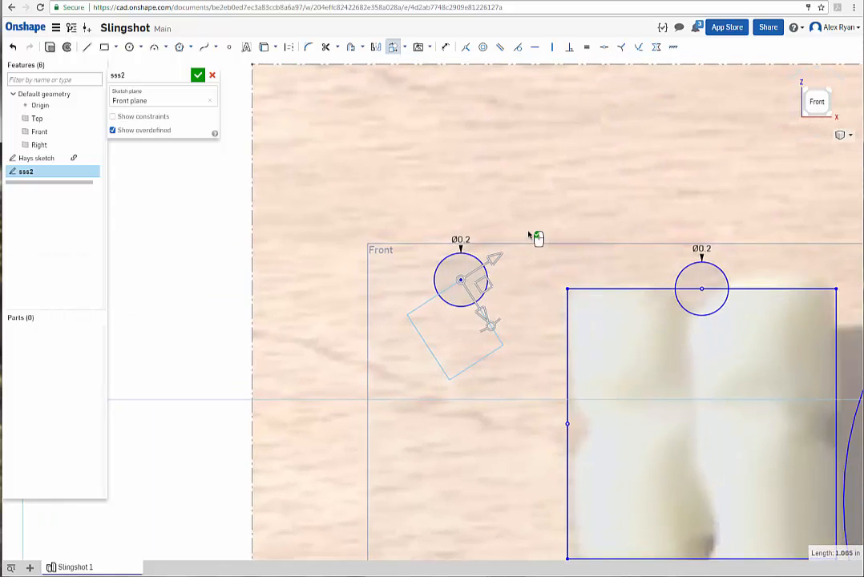
click(521, 211)
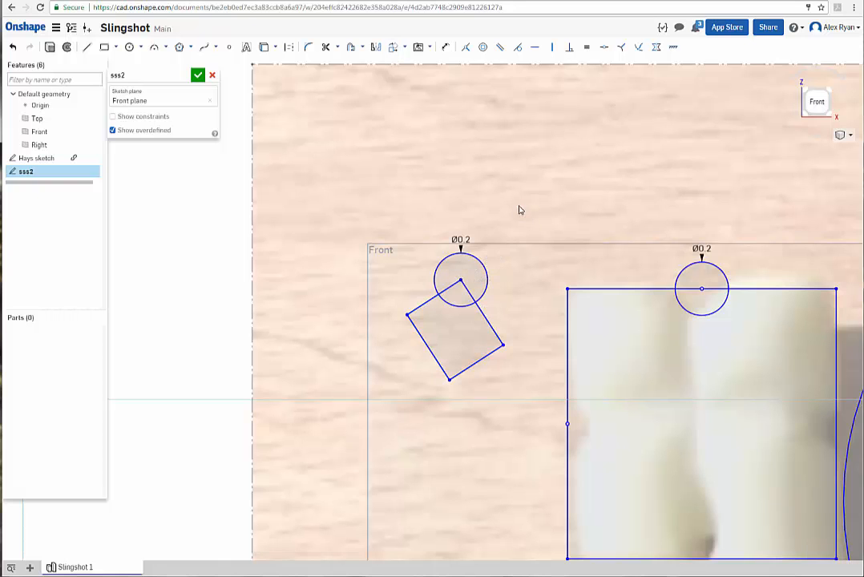
Examine how the rotated rectangle and the pasted circle sit together beside the prong rectangle.
scroll(513, 329, up, 3)
scroll(513, 329, up, 2)
scroll(432, 339, down, 4)
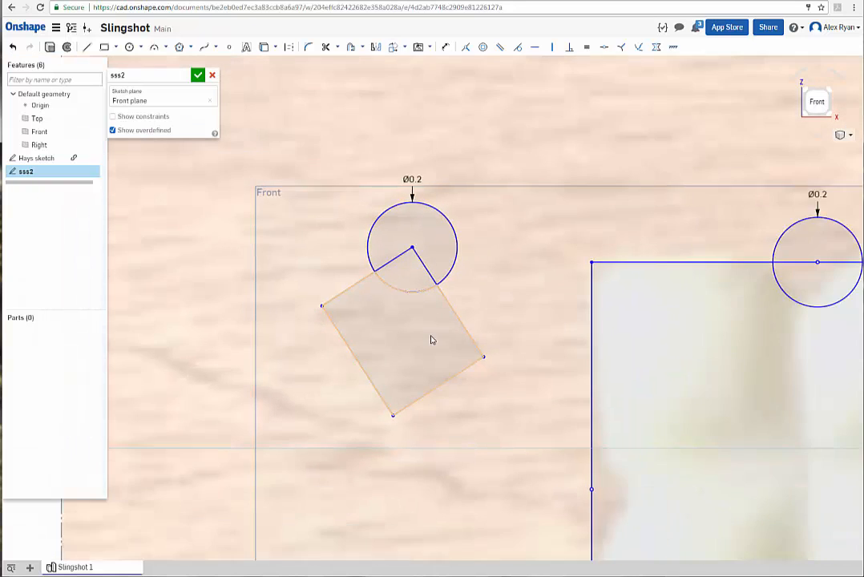
middle_drag(513, 322, 466, 328)
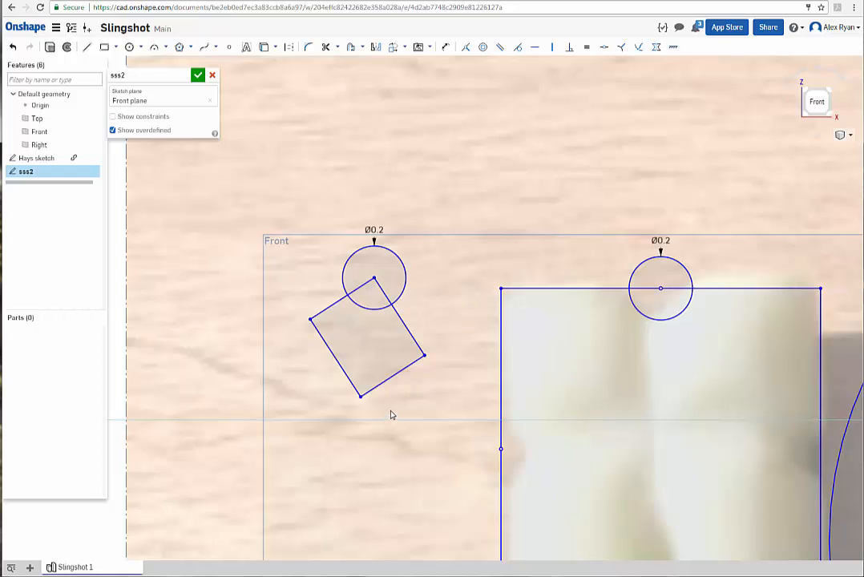
scroll(385, 413, up, 1)
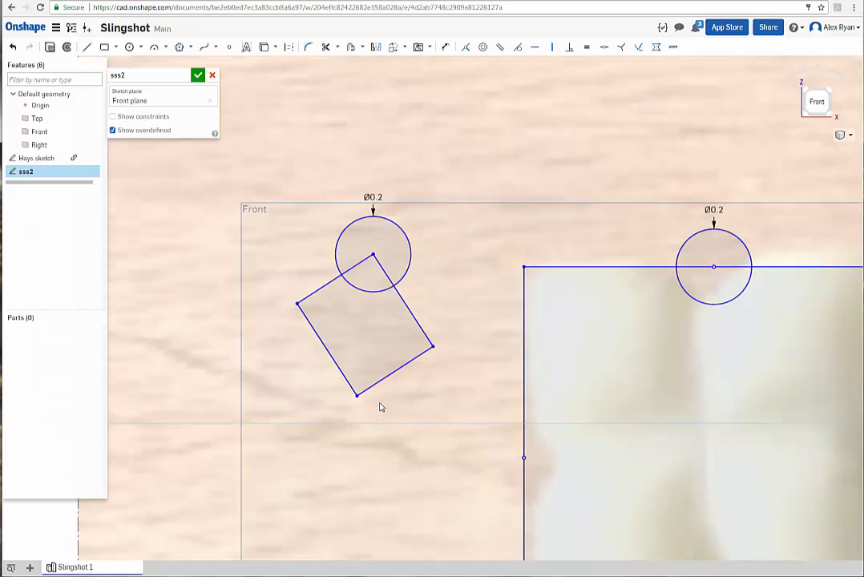
scroll(379, 407, down, 1)
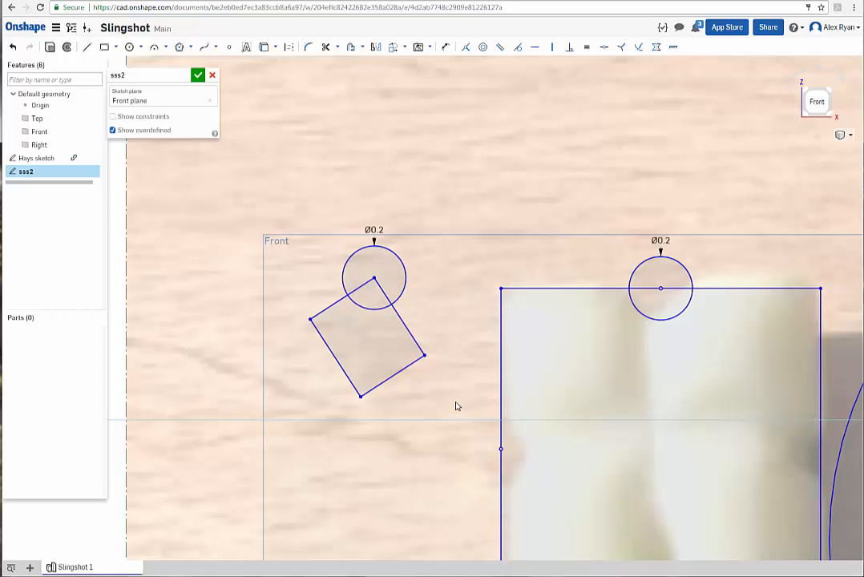
scroll(393, 363, up, 3)
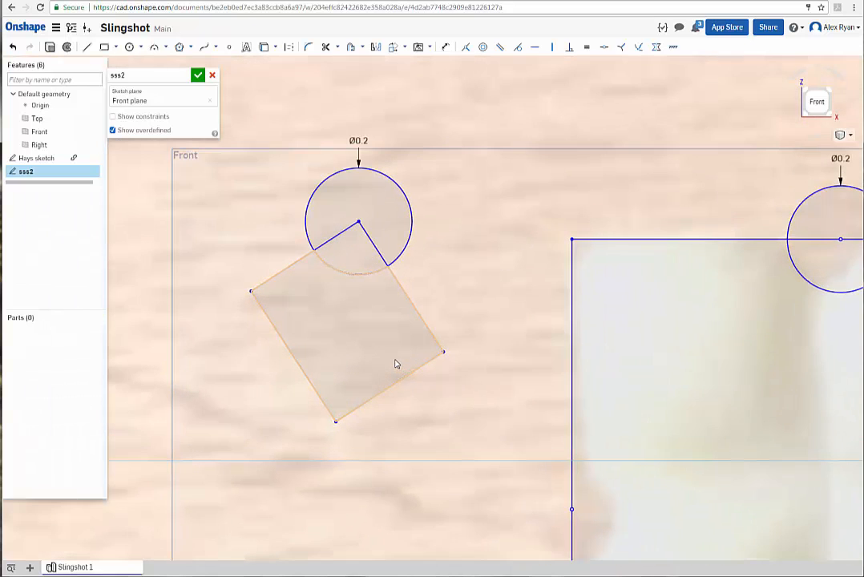
scroll(362, 357, down, 5)
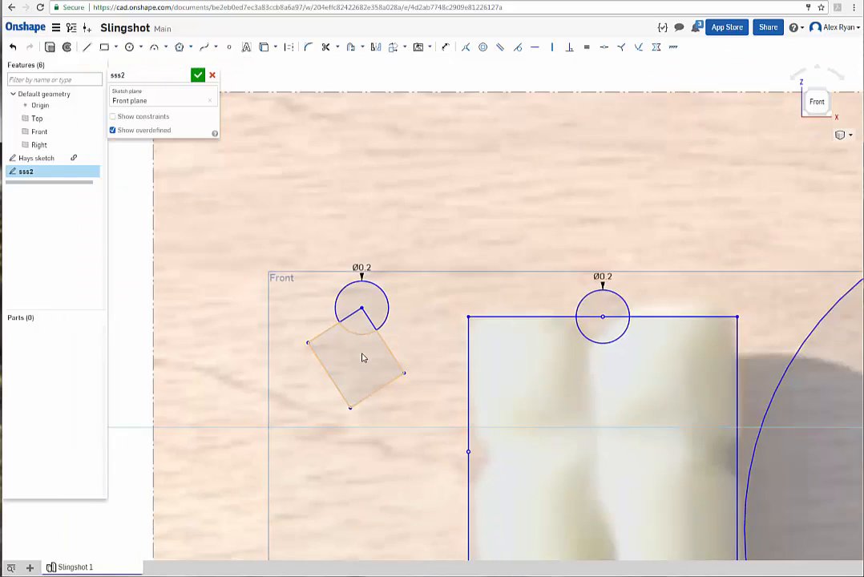
scroll(362, 357, down, 2)
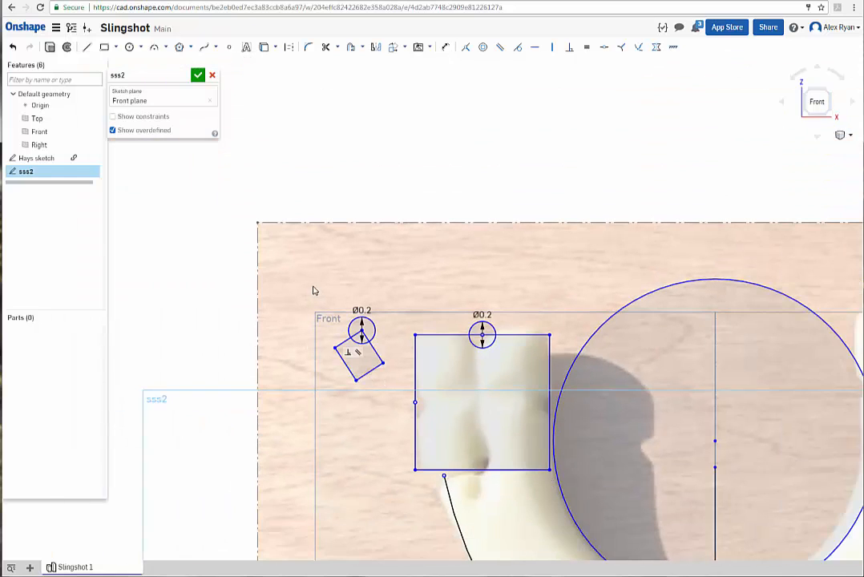
drag(362, 373, 396, 398)
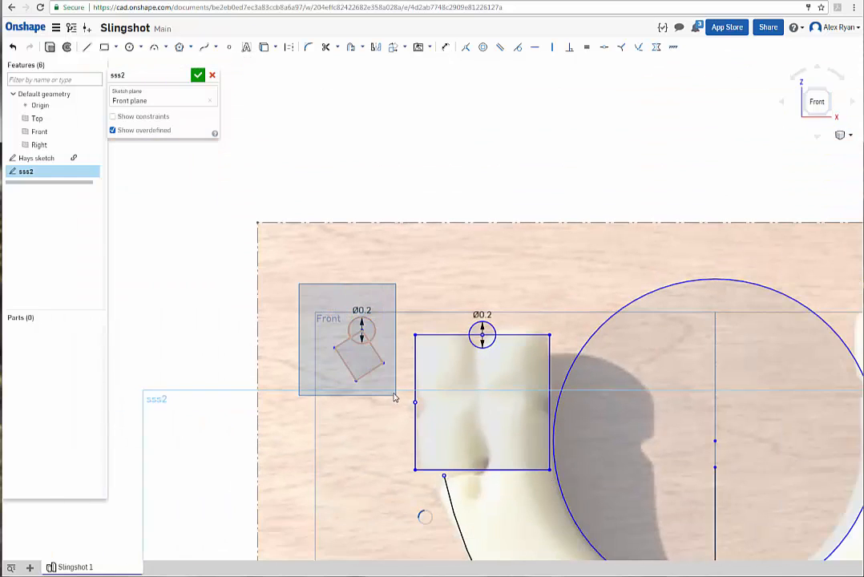
click(273, 391)
scroll(395, 381, up, 4)
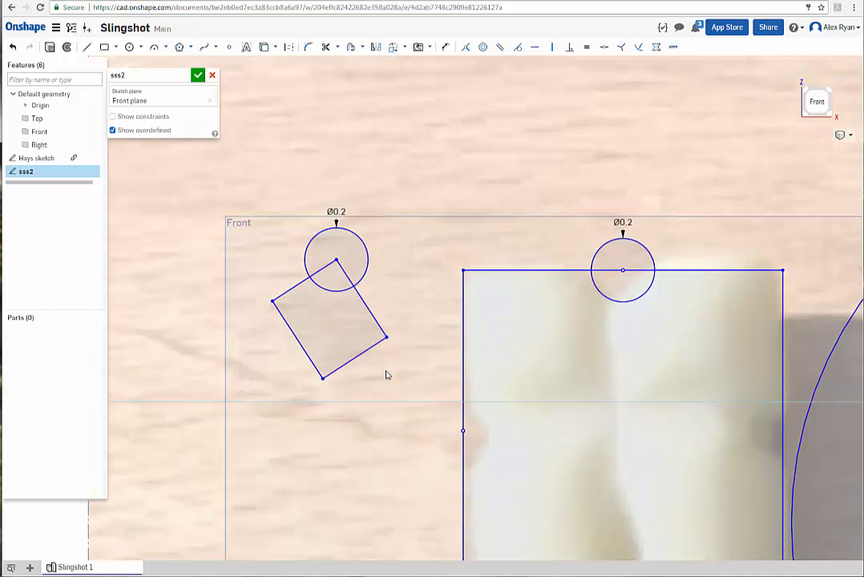
Try a window selection that fully encloses only the outer side of the rotated rectangle, and clear the selection.
scroll(381, 385, down, 2)
middle_drag(361, 380, 338, 383)
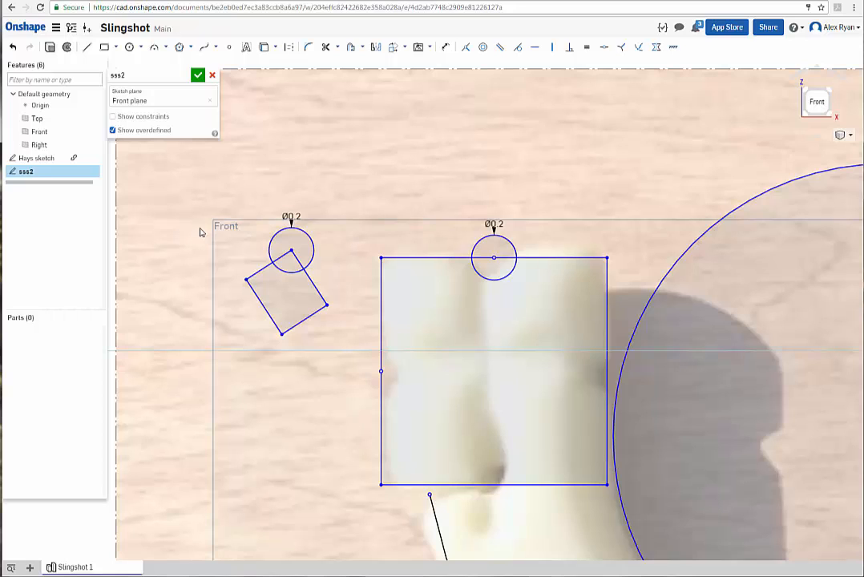
drag(165, 190, 285, 380)
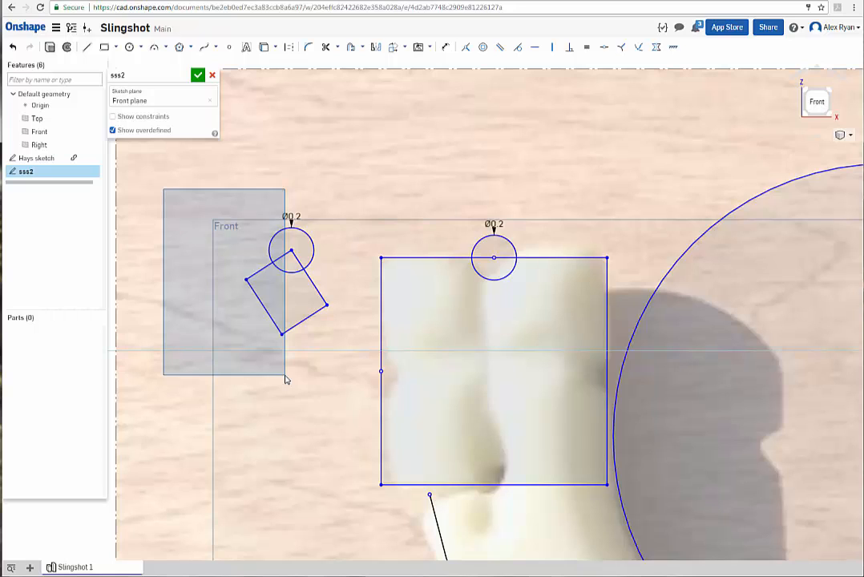
drag(285, 380, 286, 380)
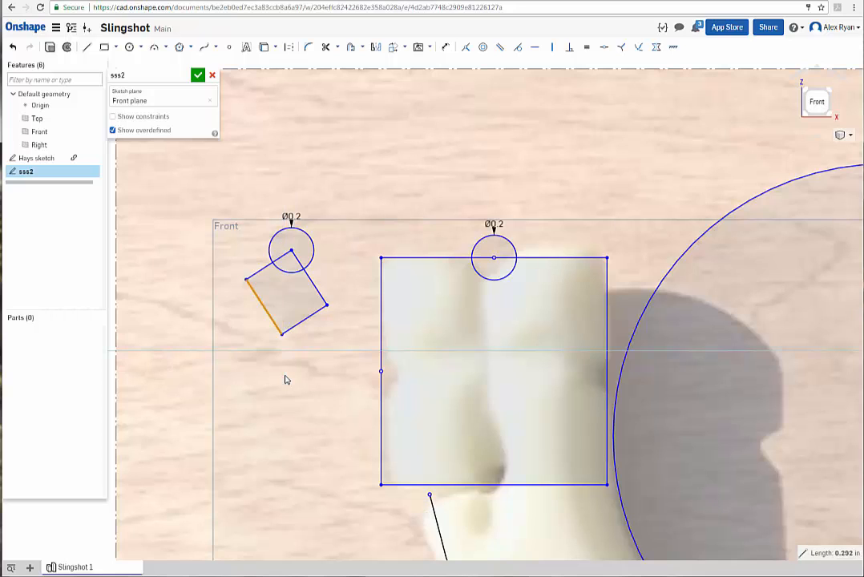
click(272, 348)
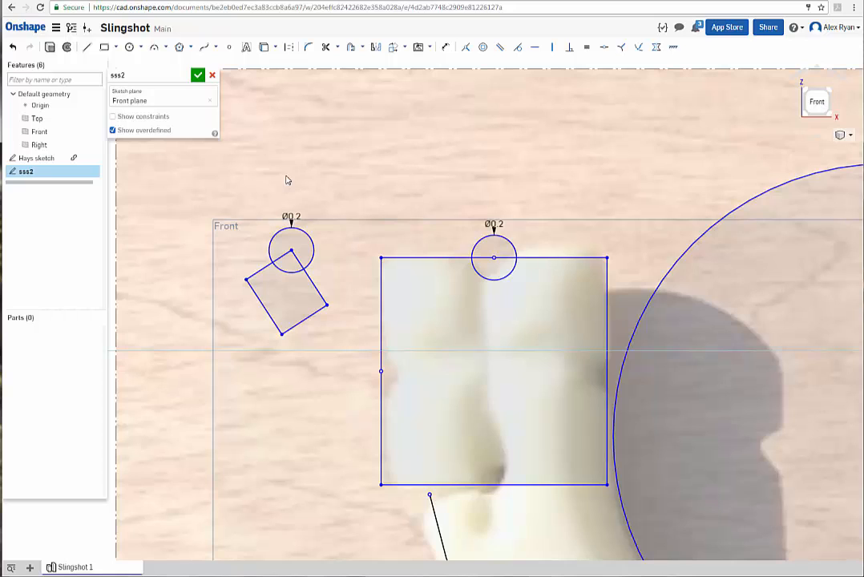
Try a crossing selection over the pasted circle and rotated rectangle, add the rectangle's remaining side, and clear the selection.
drag(285, 176, 209, 372)
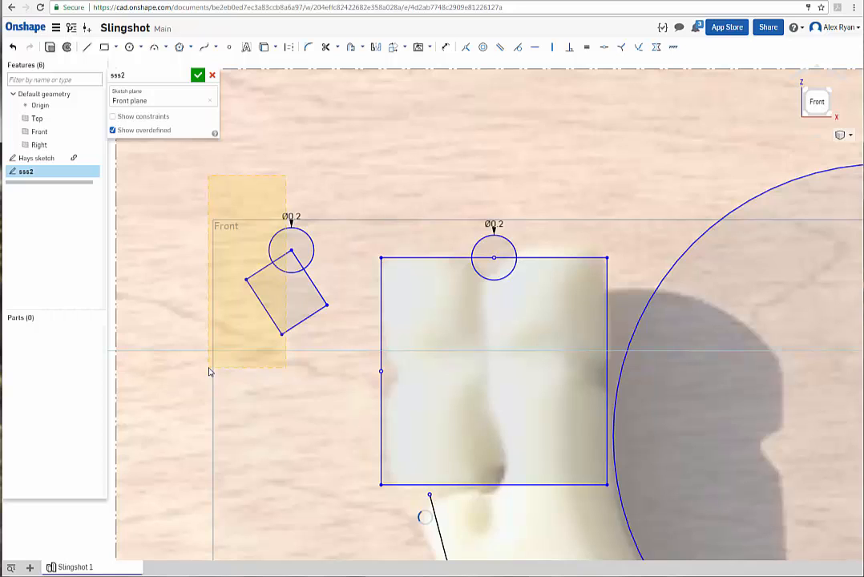
drag(209, 371, 210, 368)
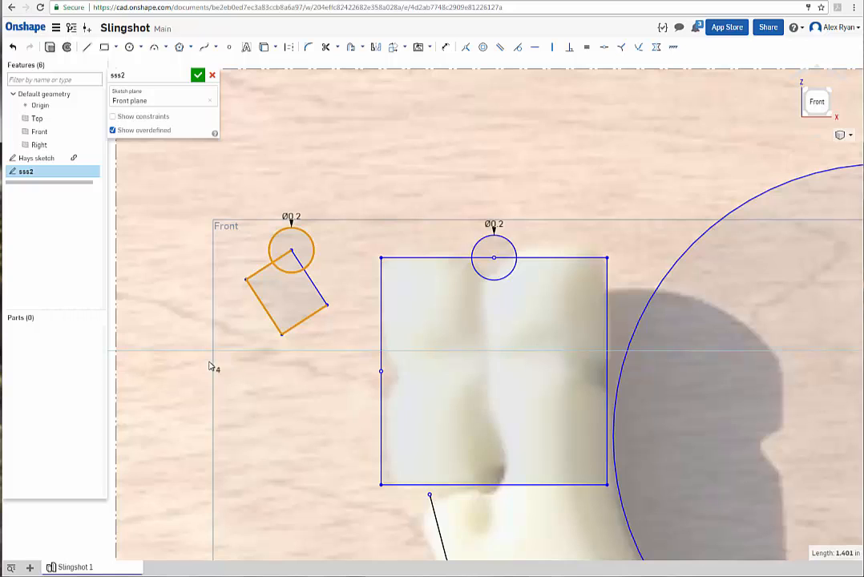
click(315, 283)
key(Escape)
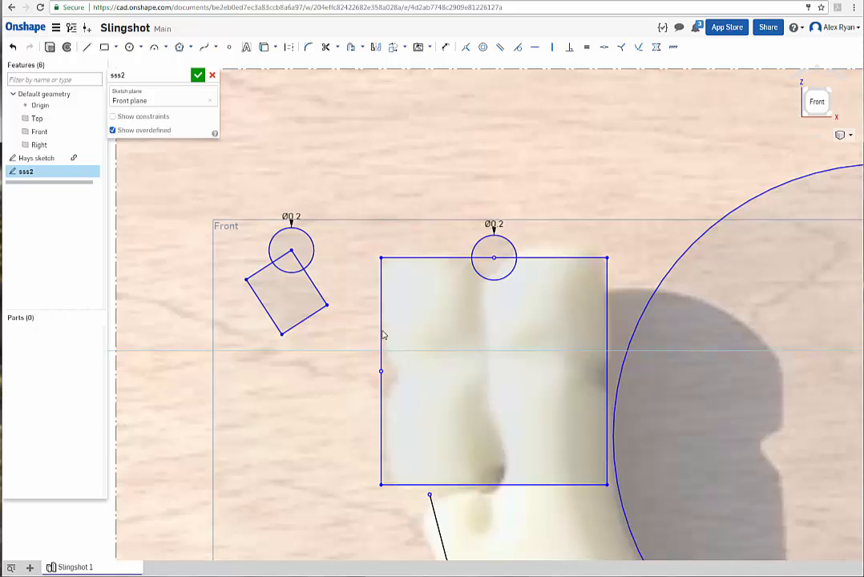
Delete the rotated rectangle and the pasted circle beside the prong rectangle.
mouse_move(455, 327)
middle_down()
mouse_move(373, 301)
mouse_move(388, 300)
middle_up()
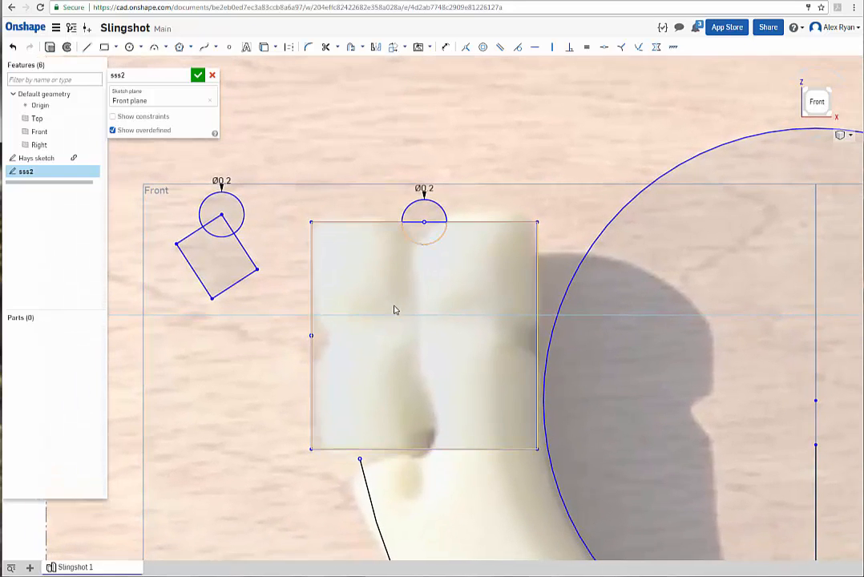
scroll(414, 308, down, 3)
drag(214, 201, 309, 325)
click(236, 312)
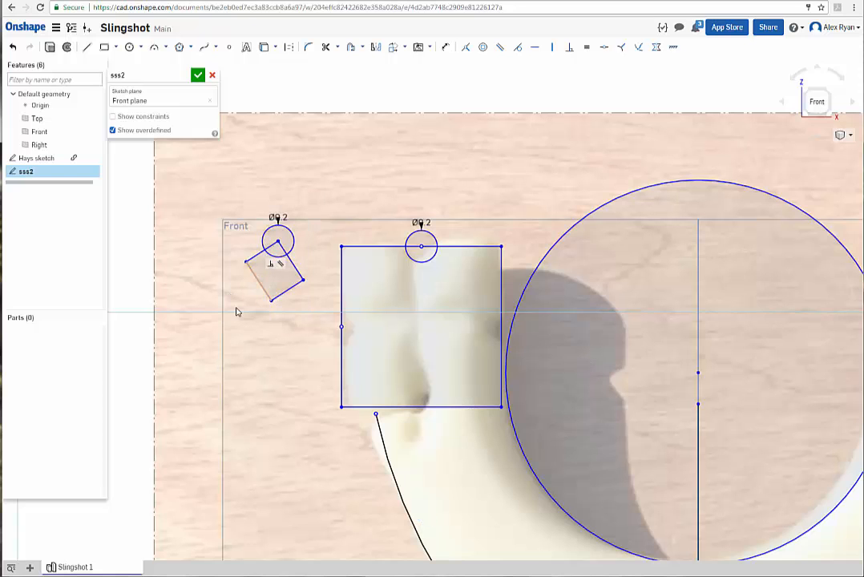
key(Delete)
Sketch a 0.2 in diameter circle centered on the midpoint of the prong rectangle's left side.
scroll(443, 305, up, 3)
scroll(425, 301, down, 1)
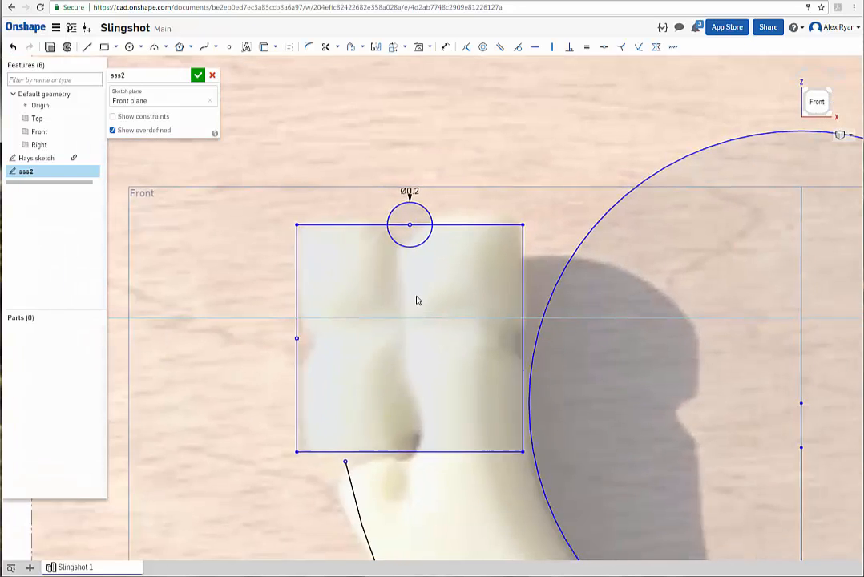
middle_drag(417, 301, 376, 274)
click(129, 48)
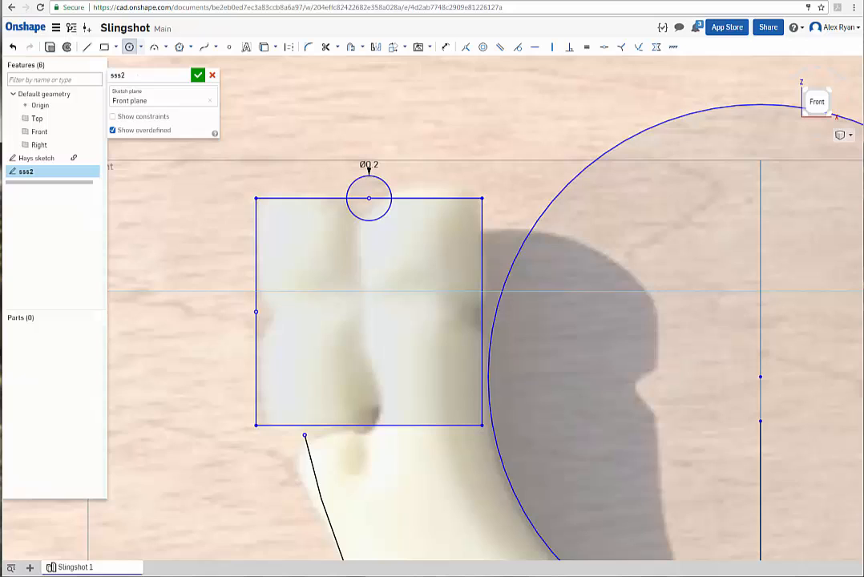
click(258, 309)
click(280, 290)
text(.2)
key(Return)
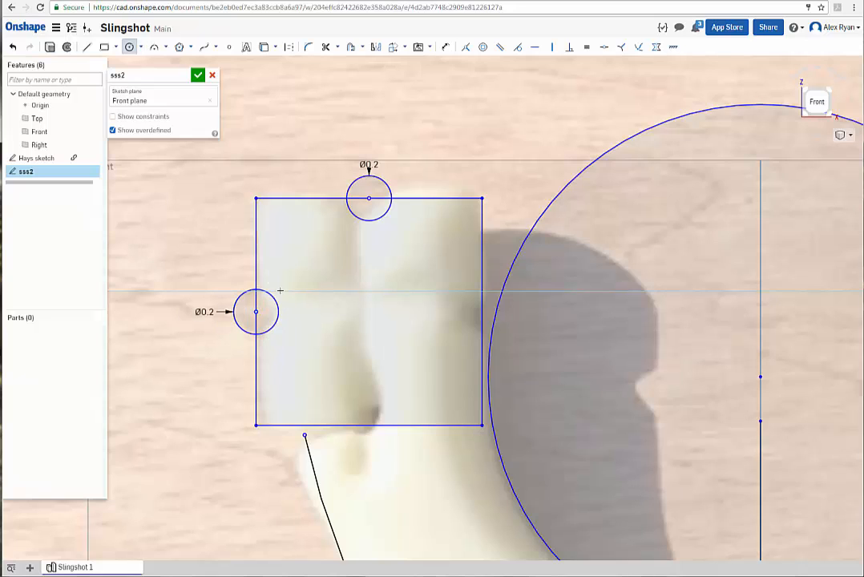
Trim the outer halves of both circles and the prong rectangle's edge segments inside them to form two semicircular notches.
scroll(381, 298, up, 2)
scroll(381, 304, down, 1)
middle_drag(381, 305, 353, 305)
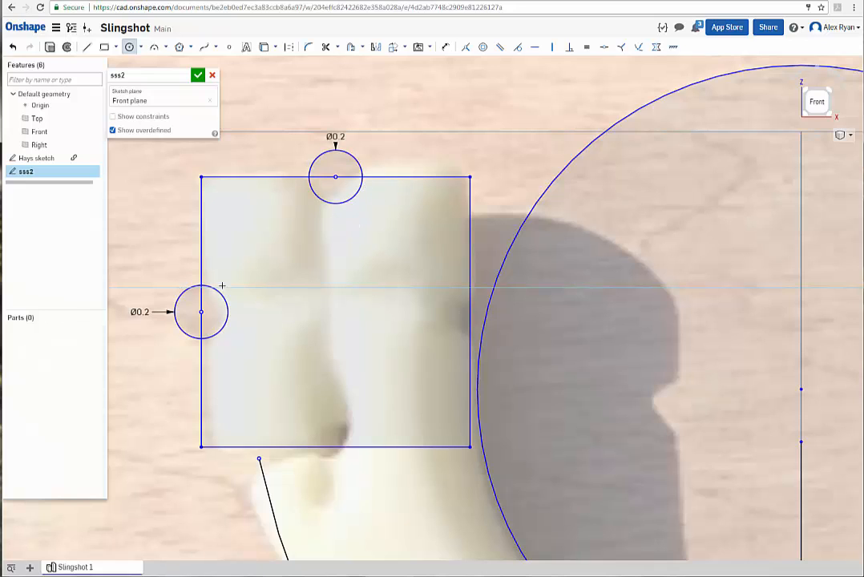
click(326, 47)
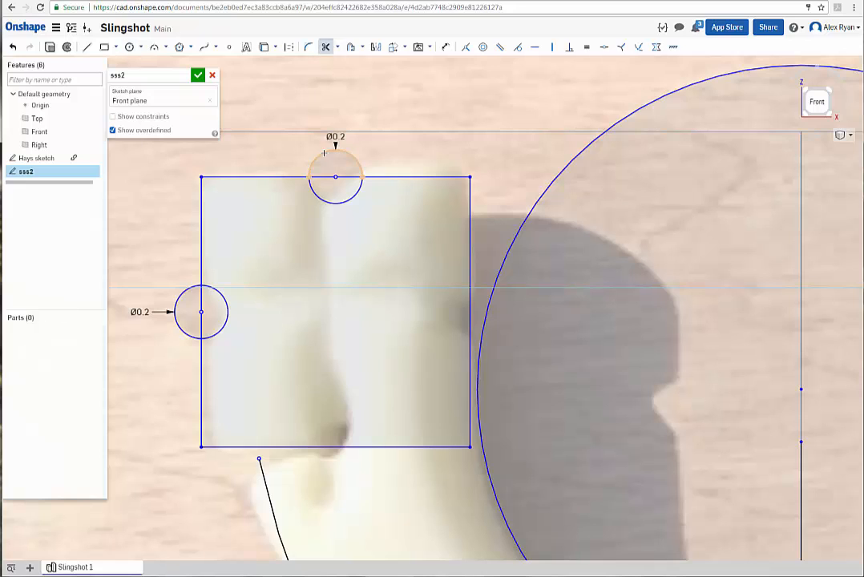
click(331, 152)
click(186, 307)
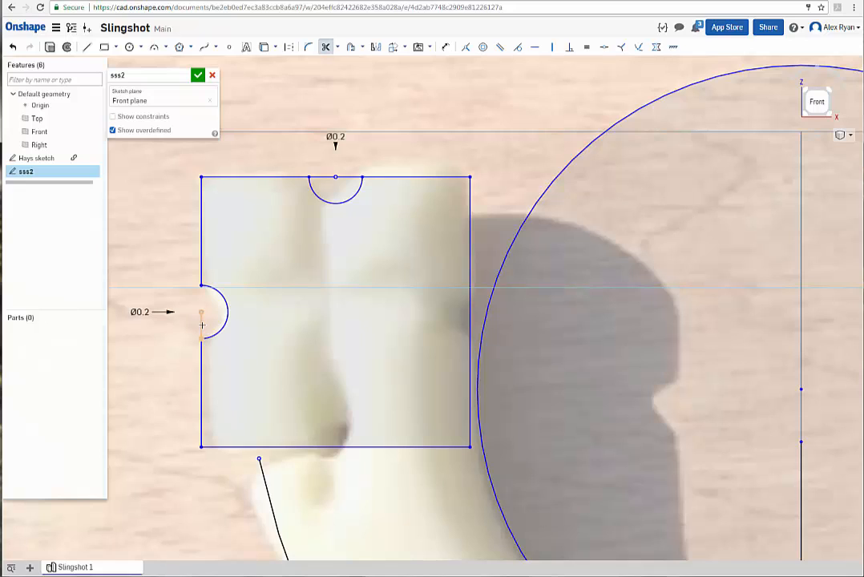
click(327, 176)
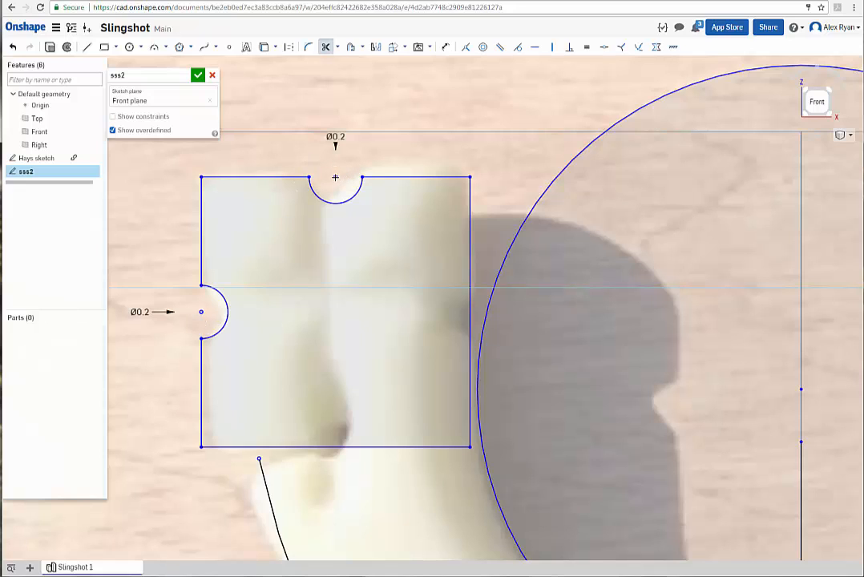
Finish trimming and remove the loose points at the centres of the square's two semicircular notches.
click(326, 46)
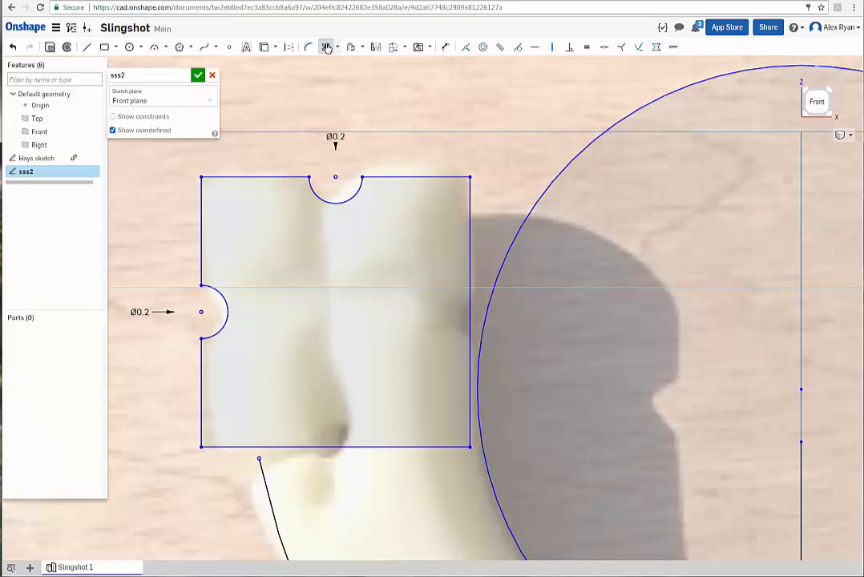
click(337, 181)
click(202, 313)
click(185, 327)
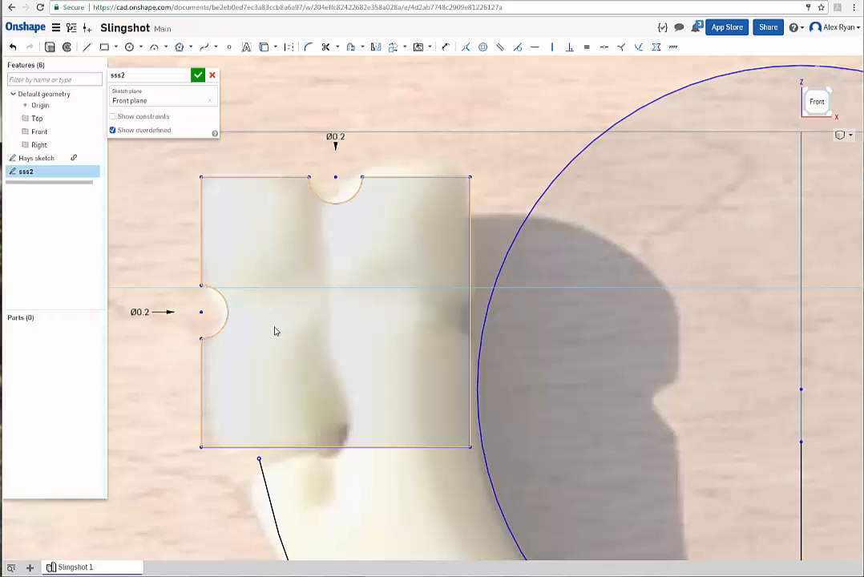
Check that the notched square outline forms a single closed sketch region.
scroll(342, 297, up, 2)
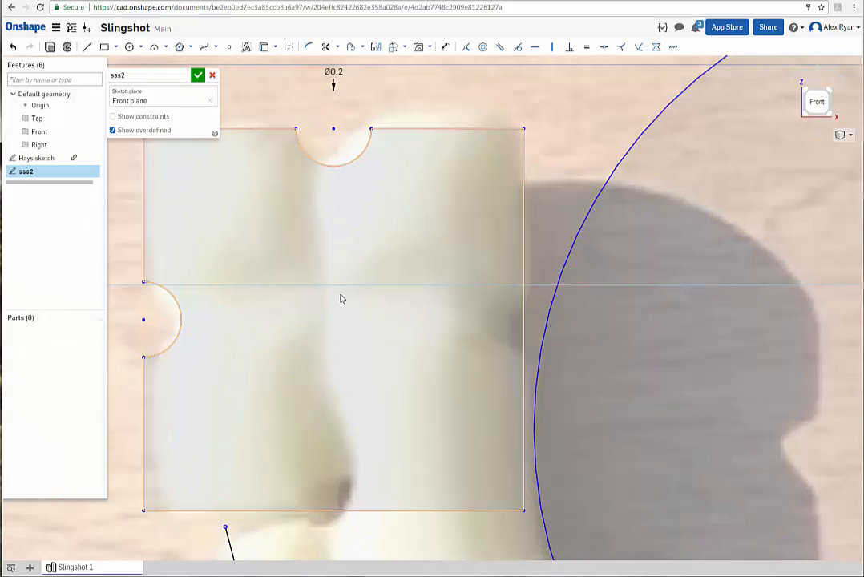
scroll(340, 299, down, 4)
scroll(344, 304, up, 1)
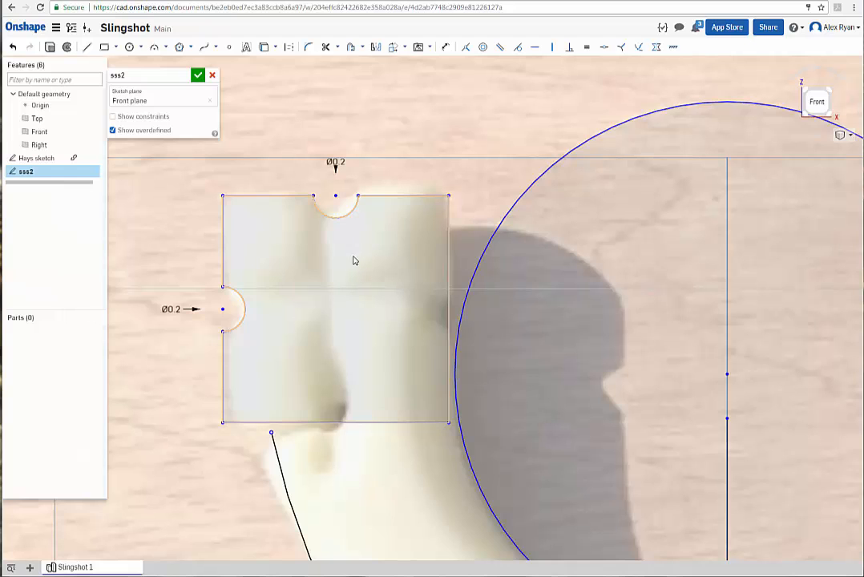
click(350, 262)
scroll(350, 262, up, 2)
scroll(351, 262, down, 1)
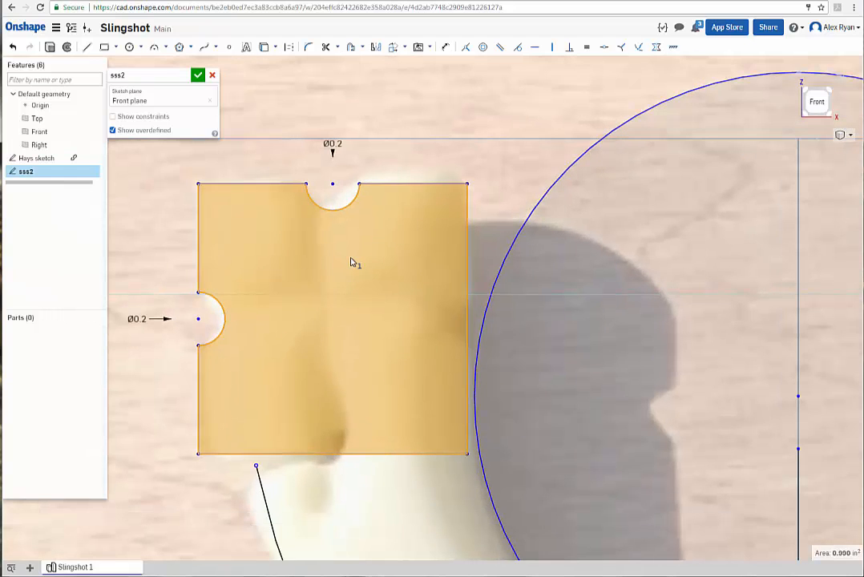
click(352, 259)
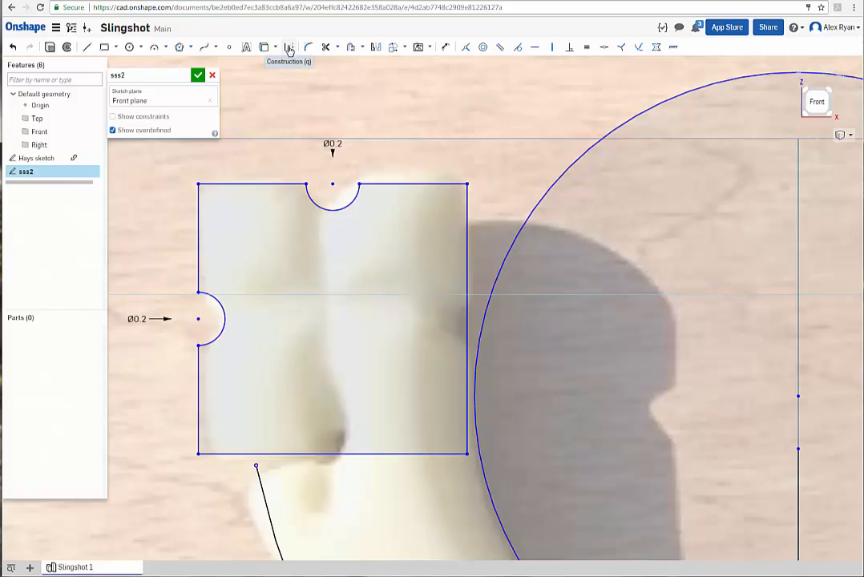
Draw a vertical line about 1.013 in long from the upper notch's centre to the square's lower edge and make it construction geometry.
click(87, 47)
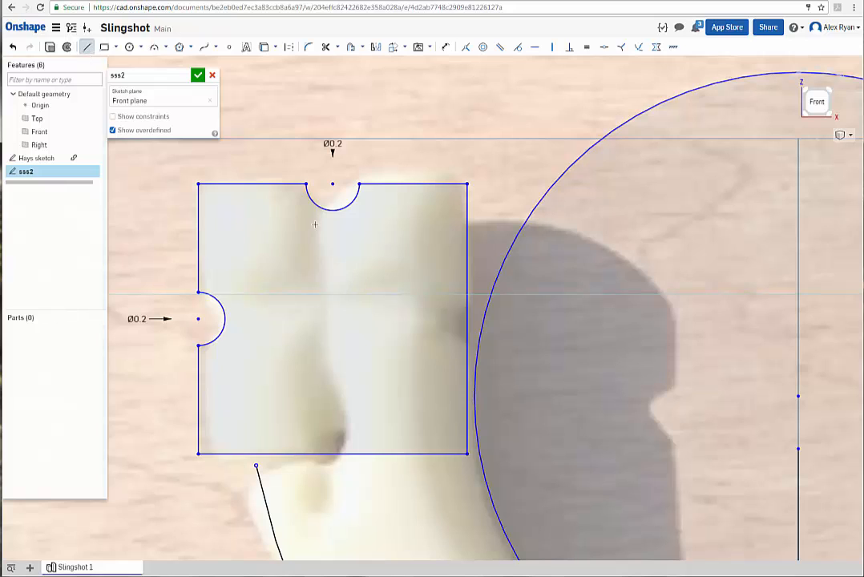
click(332, 185)
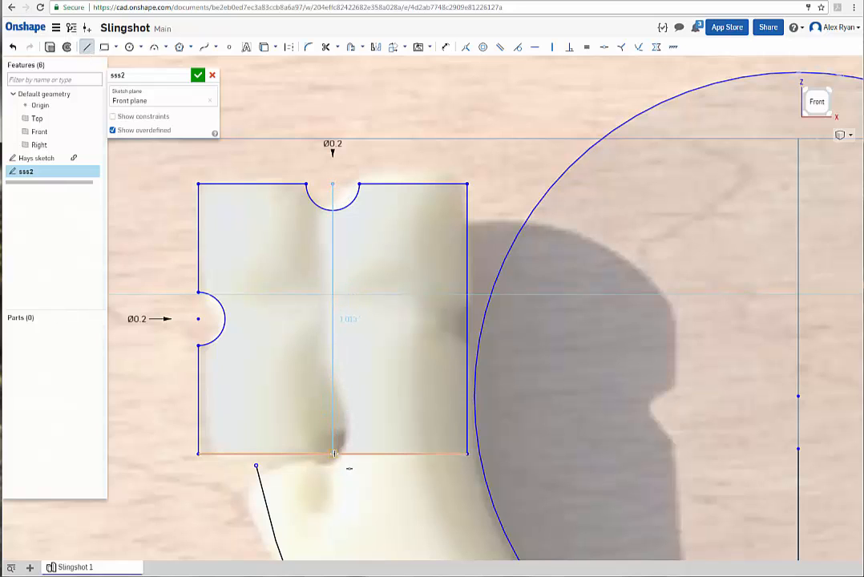
click(334, 454)
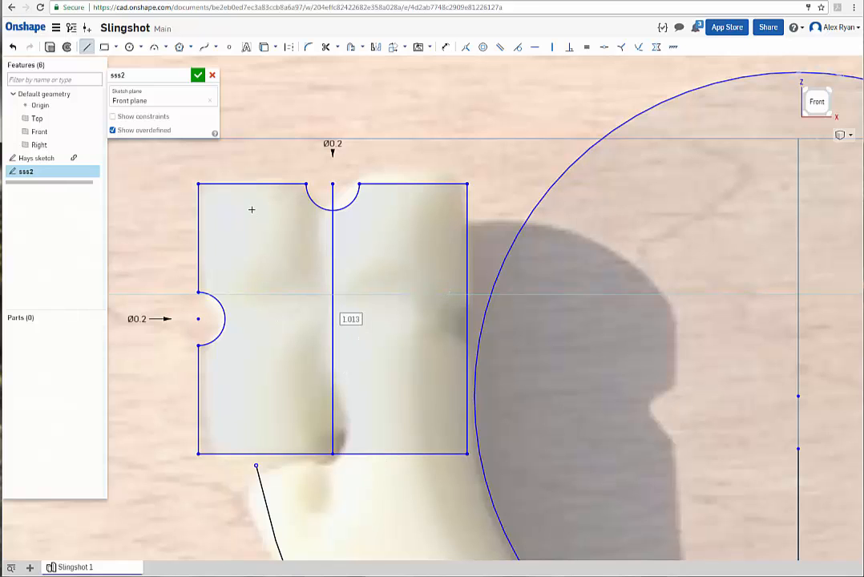
click(85, 47)
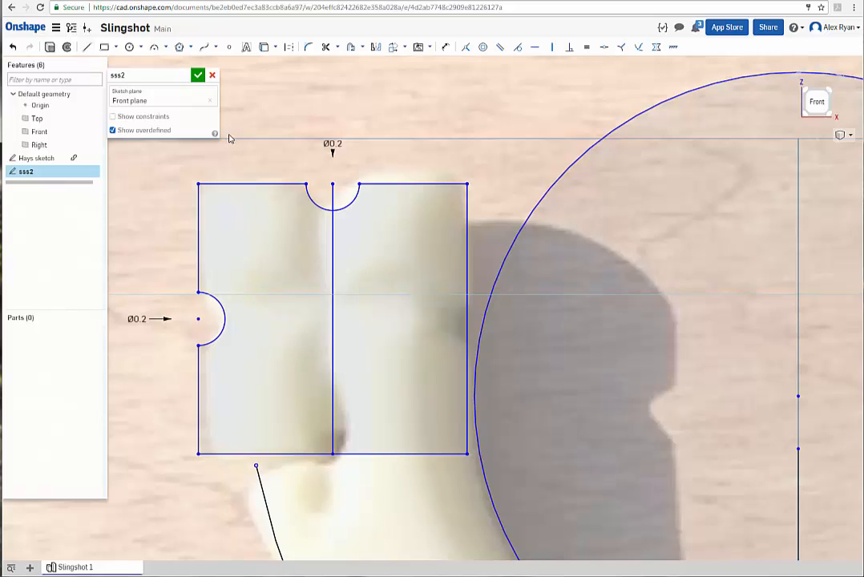
click(336, 285)
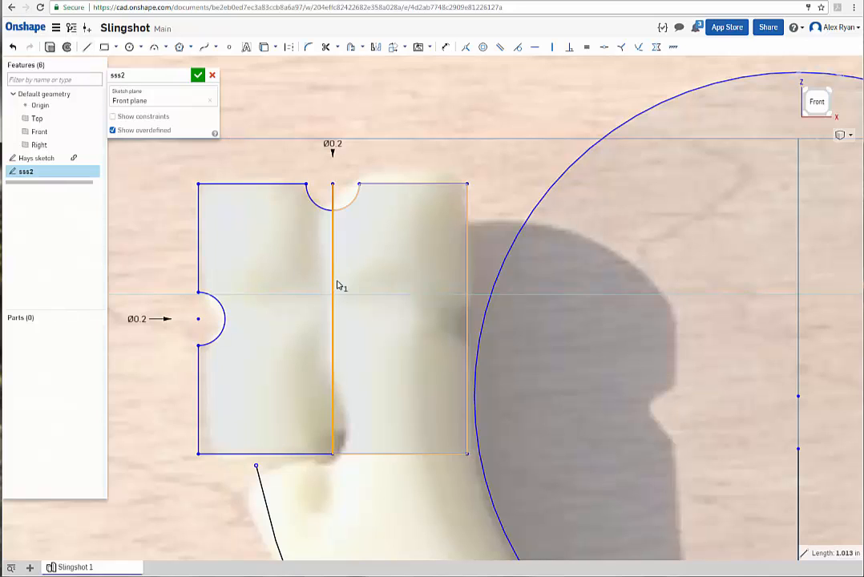
click(289, 48)
key(Escape)
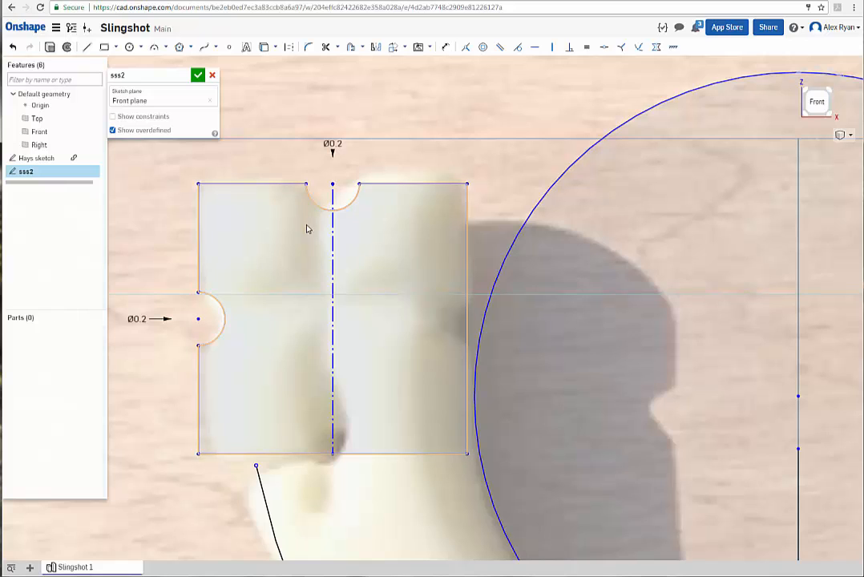
Delete the vertical construction line running through the notched square.
scroll(361, 301, down, 1)
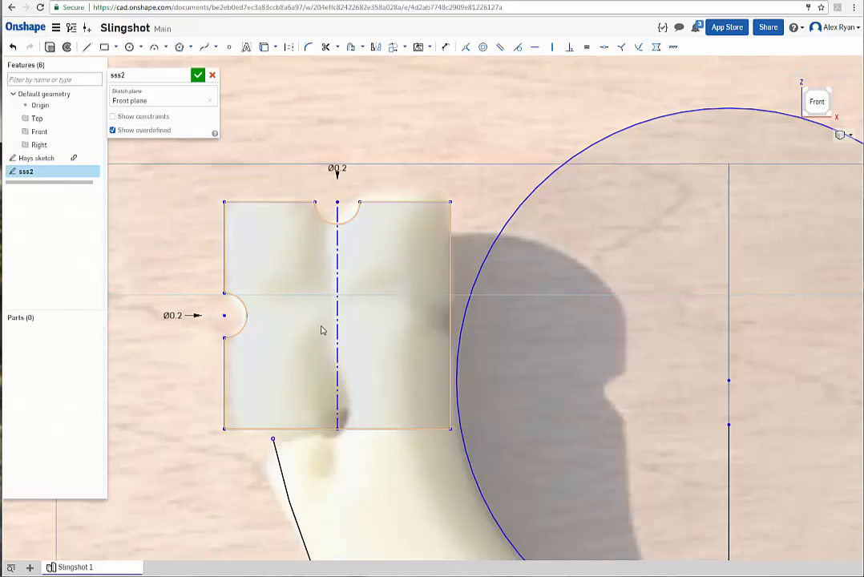
scroll(365, 360, up, 2)
scroll(364, 361, down, 1)
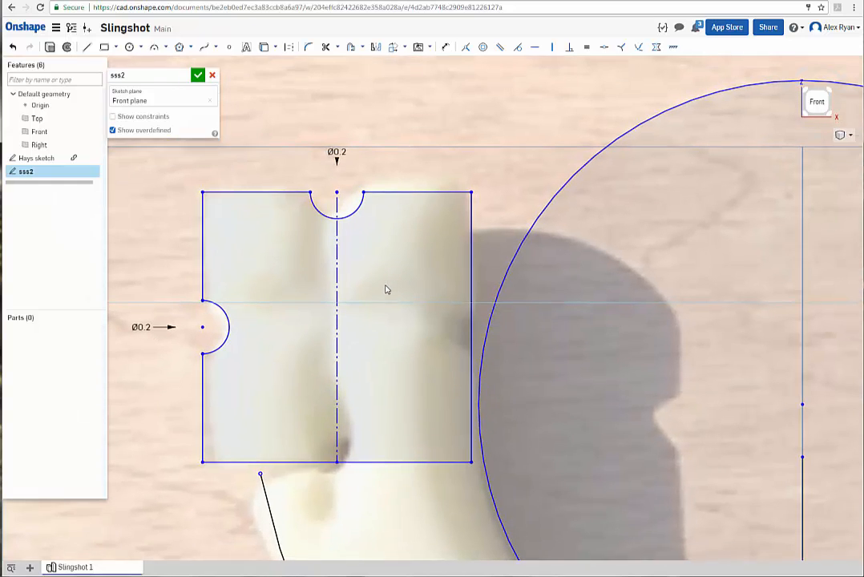
click(339, 289)
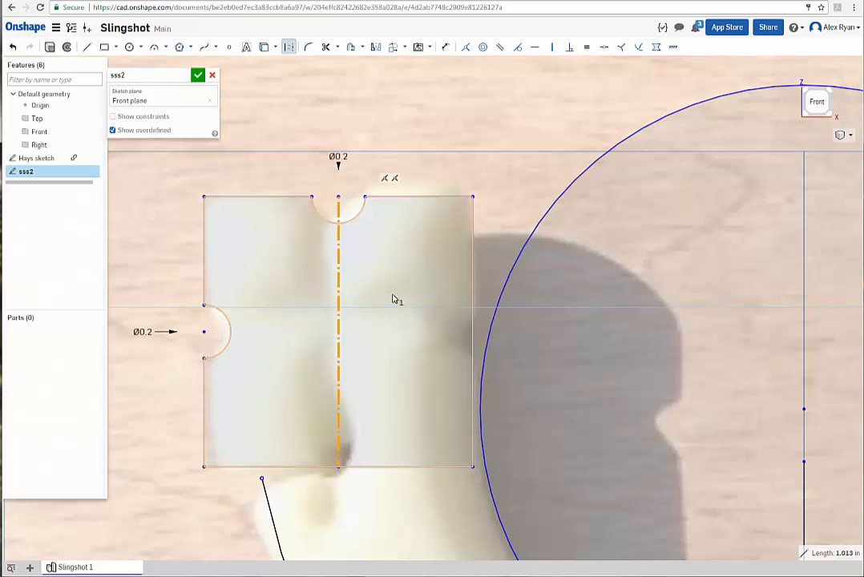
key(Delete)
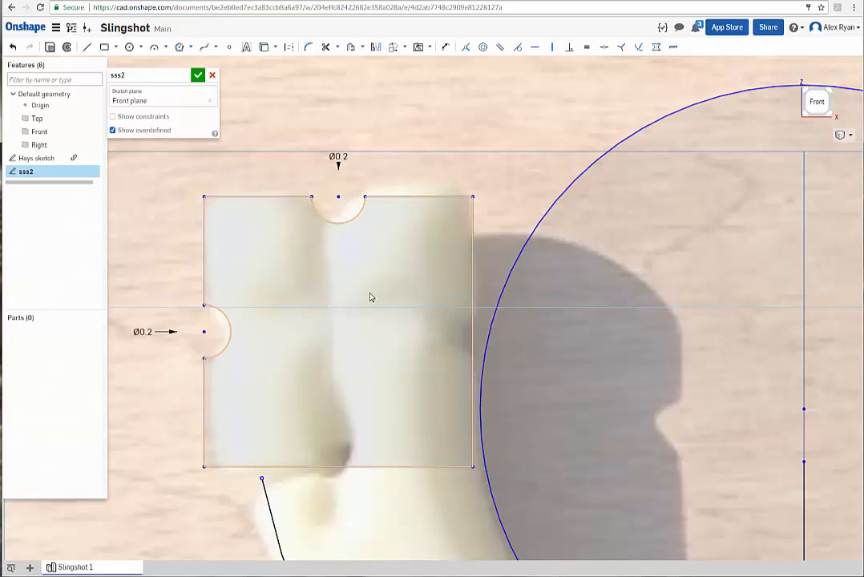
Try a 0.1 in sketch fillet on the notched square's upper-left corner and undo it completely.
scroll(362, 315, up, 1)
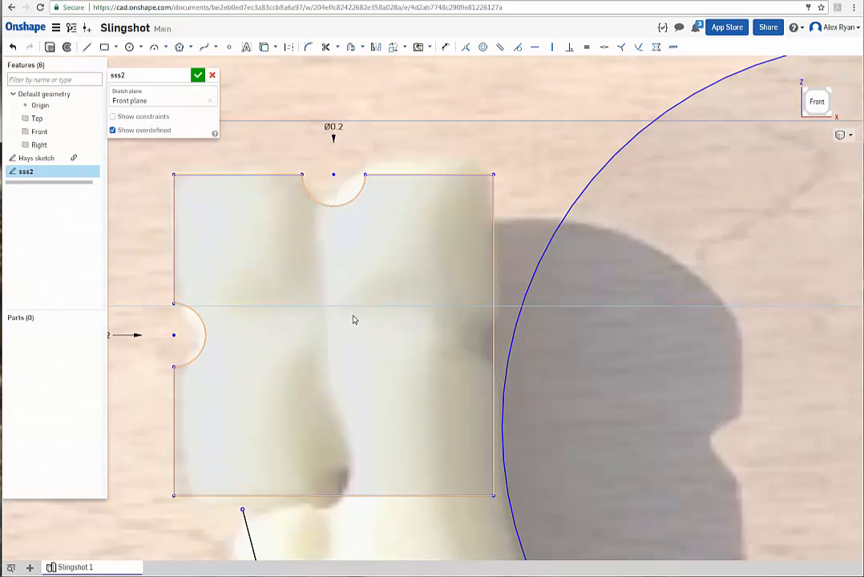
scroll(349, 325, down, 1)
scroll(343, 333, up, 1)
middle_drag(337, 328, 407, 323)
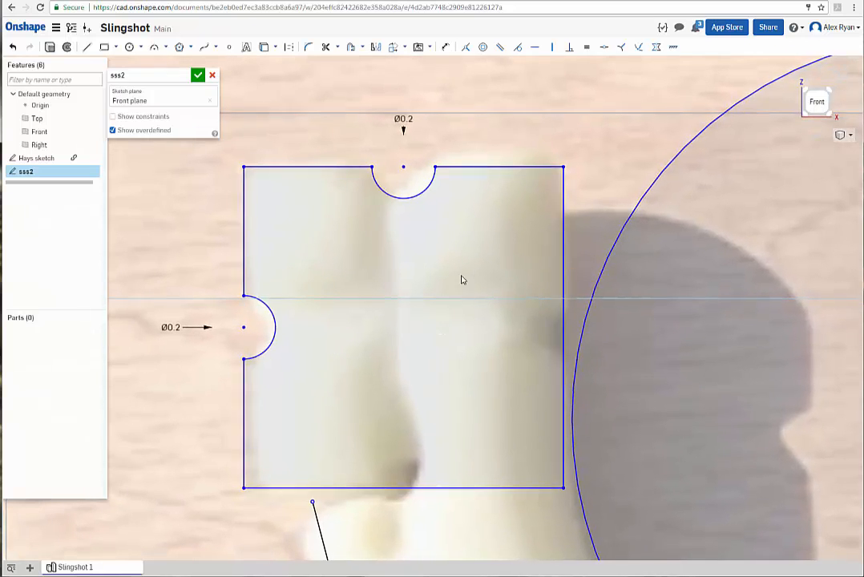
middle_drag(463, 281, 431, 286)
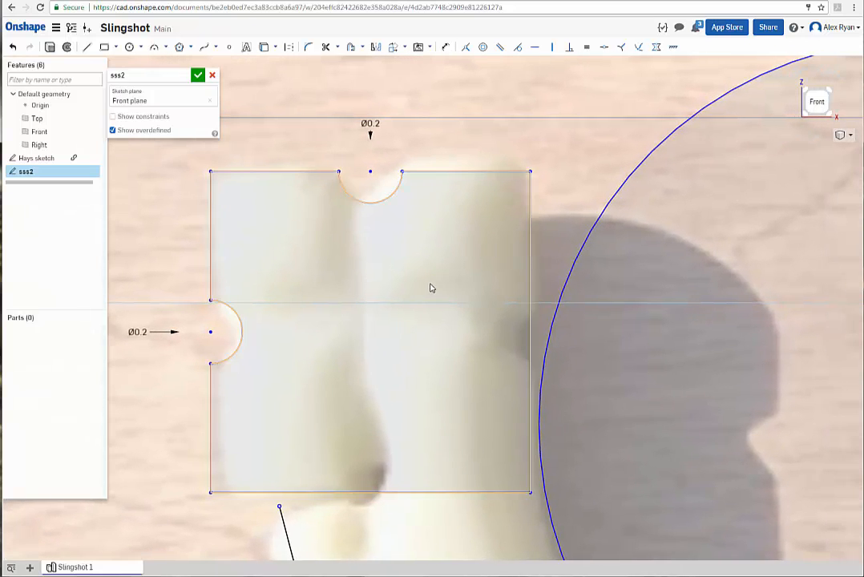
scroll(382, 280, up, 1)
scroll(383, 280, down, 1)
click(310, 49)
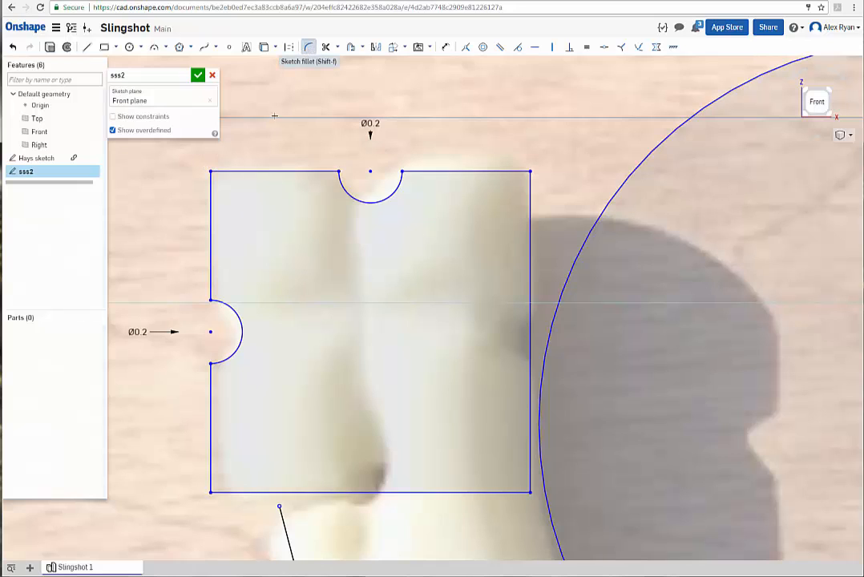
click(210, 170)
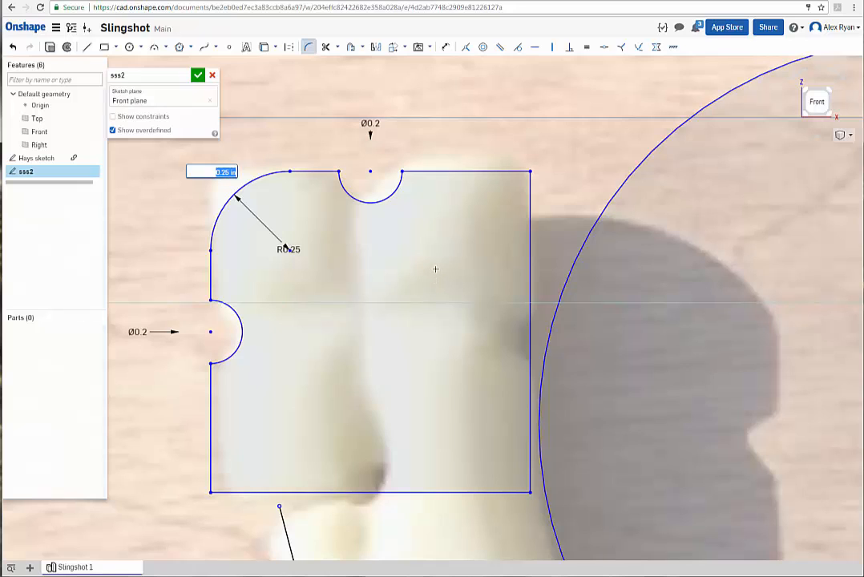
key(BackSpace)
text(.1)
key(Return)
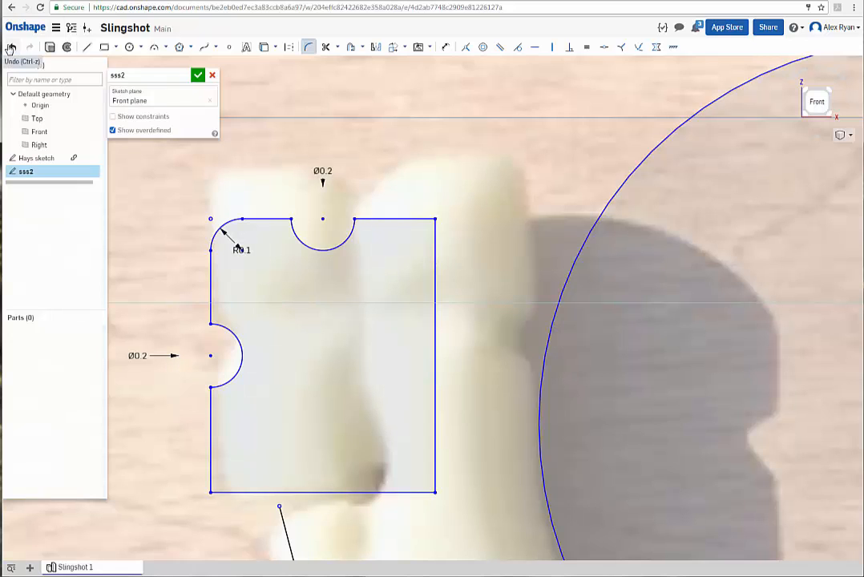
click(13, 46)
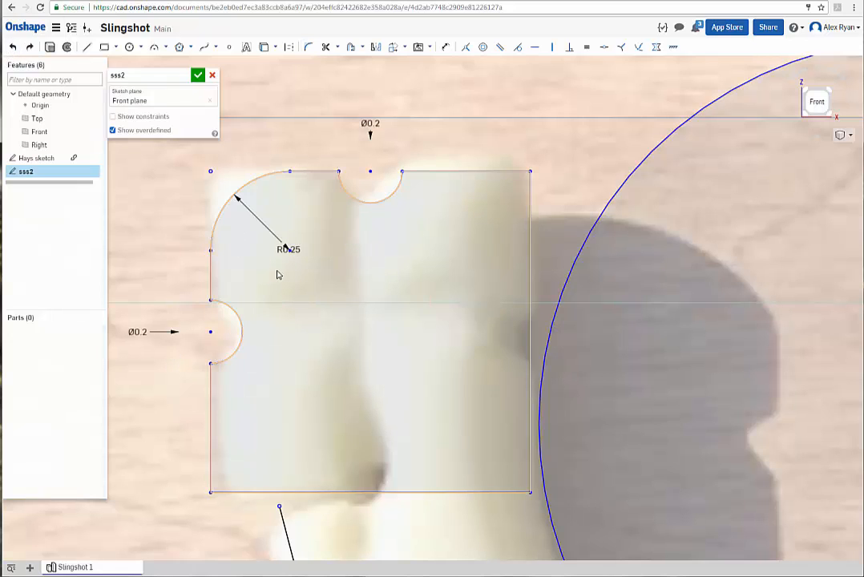
click(13, 46)
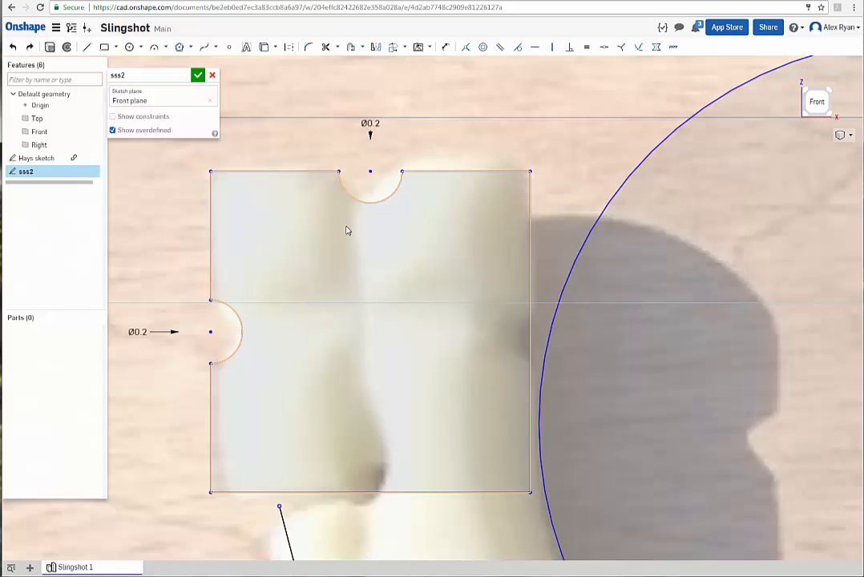
Apply a perpendicular constraint between the square's left edge and the top edge segment meeting it at the upper-left corner.
scroll(274, 217, up, 1)
middle_drag(280, 224, 323, 242)
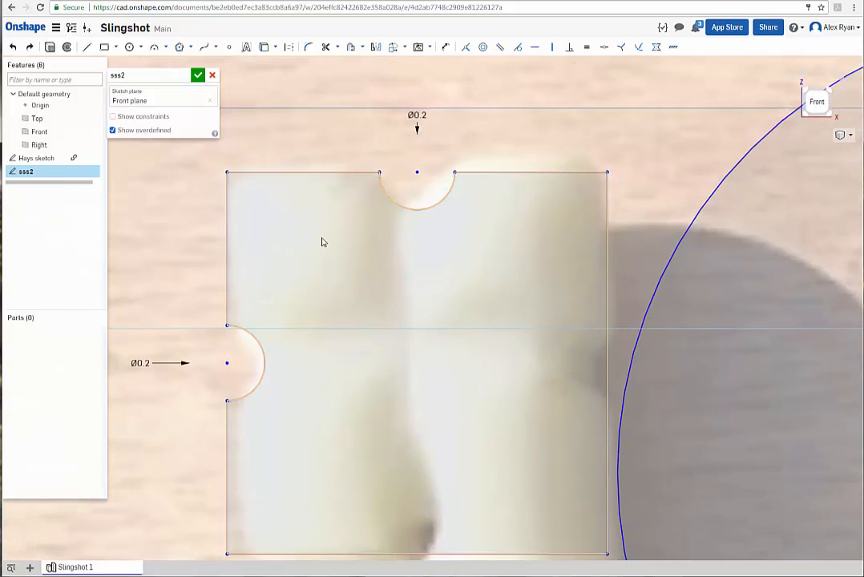
click(228, 265)
shift+click(301, 172)
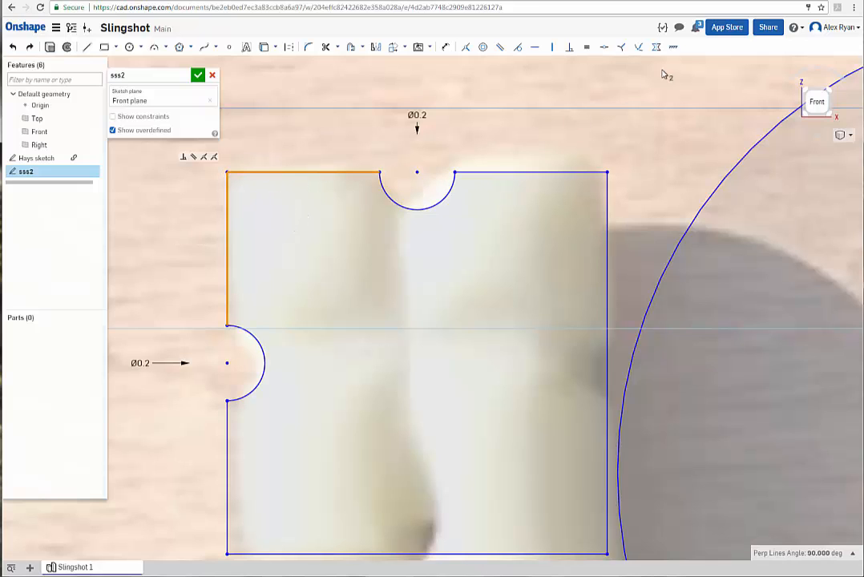
click(569, 46)
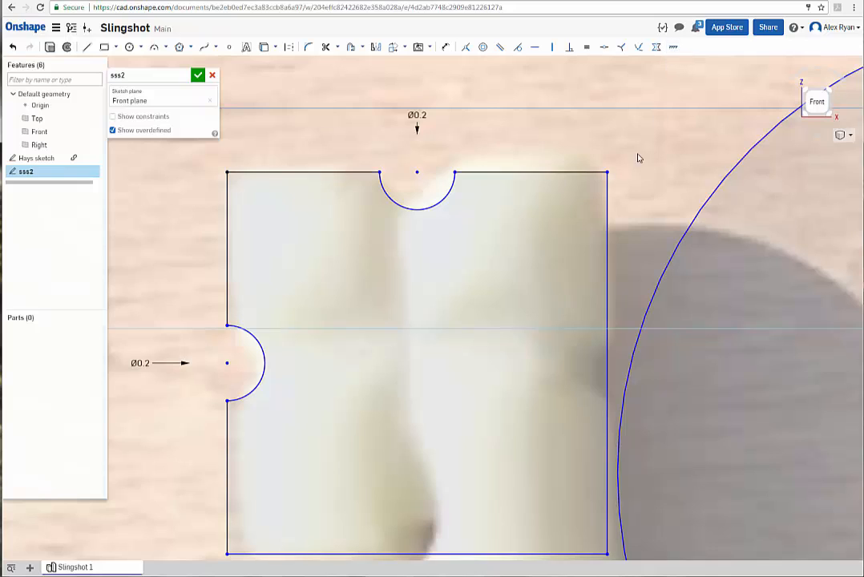
Round the notched square's upper-left corner with a 0.25 in sketch fillet.
click(309, 48)
click(227, 172)
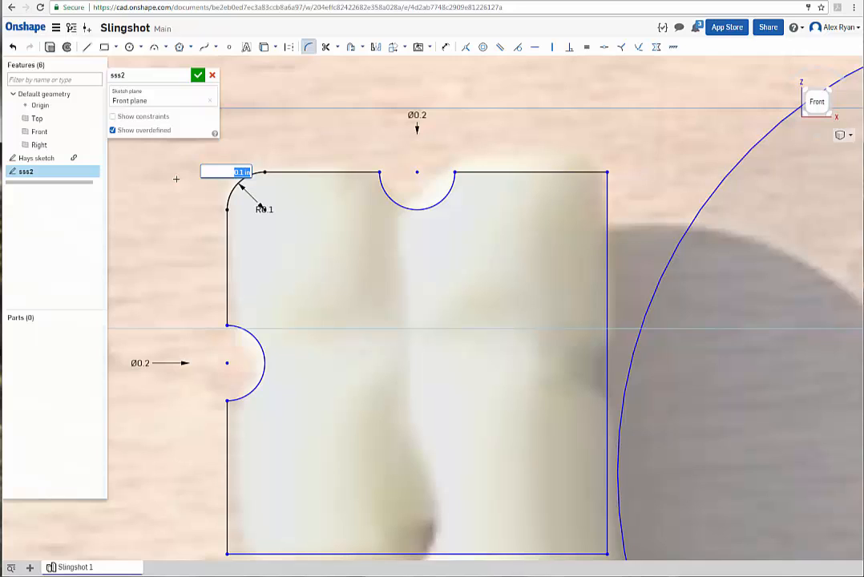
text(25)
key(Return)
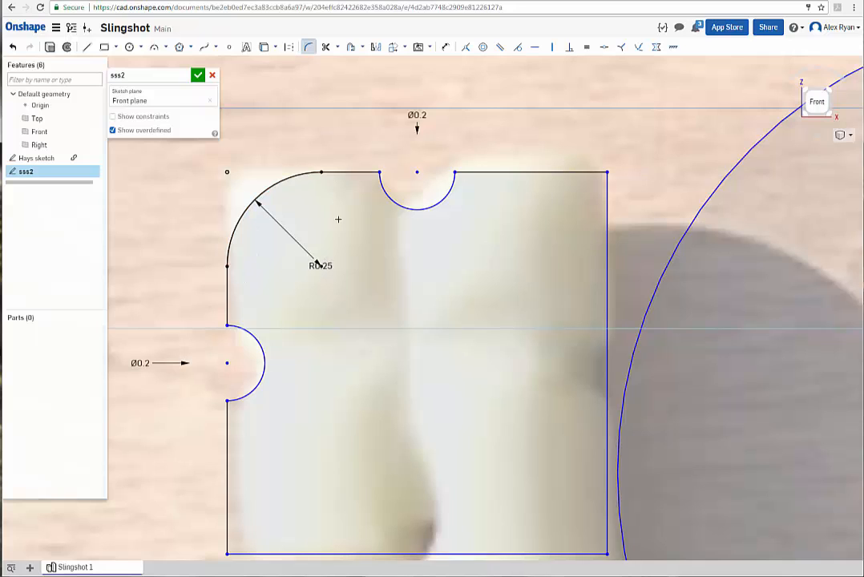
Set the upper-left corner fillet's radius to 0.08 in.
click(308, 47)
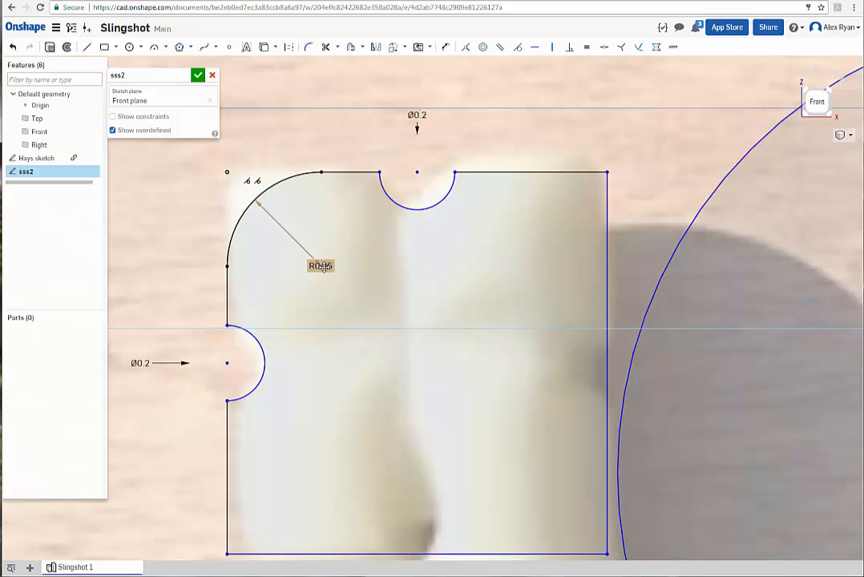
double_click(322, 266)
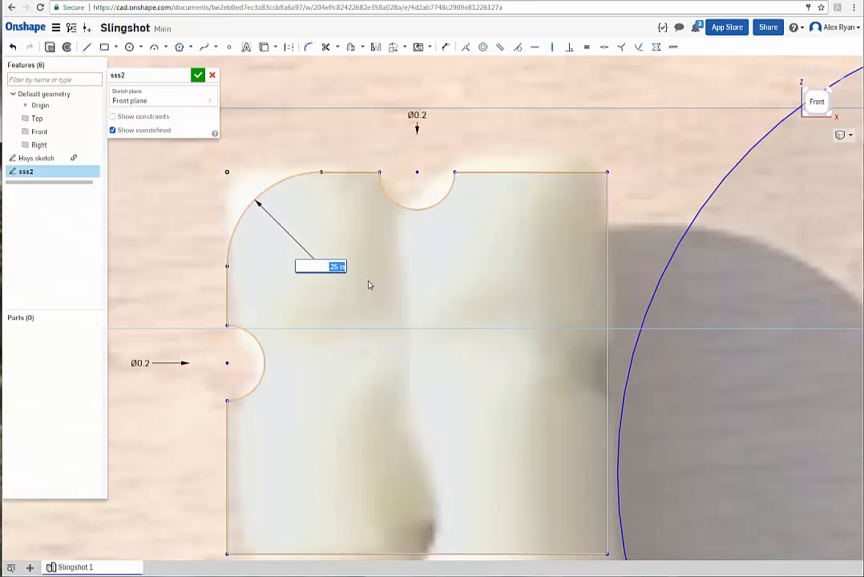
text(0.08)
key(Return)
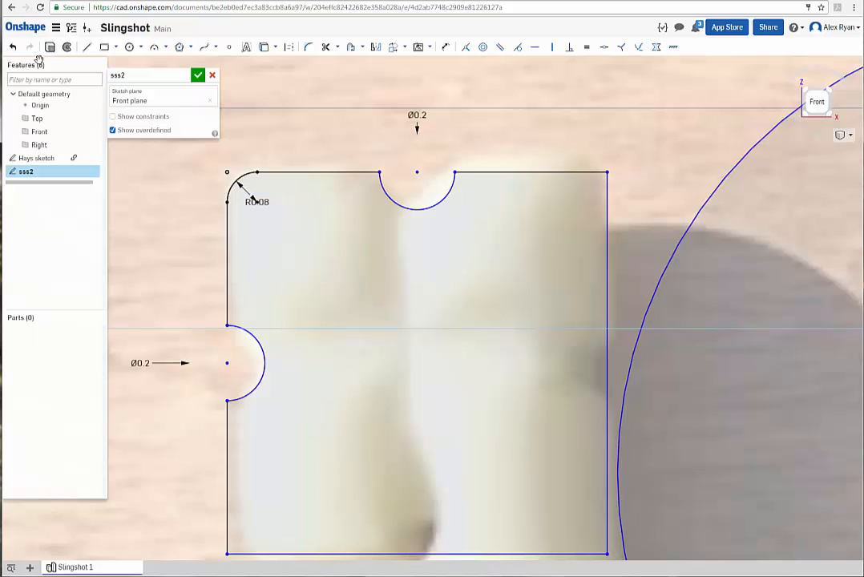
Undo the radius edits, the upper-left corner fillet and the perpendicular constraint.
click(13, 47)
click(13, 47)
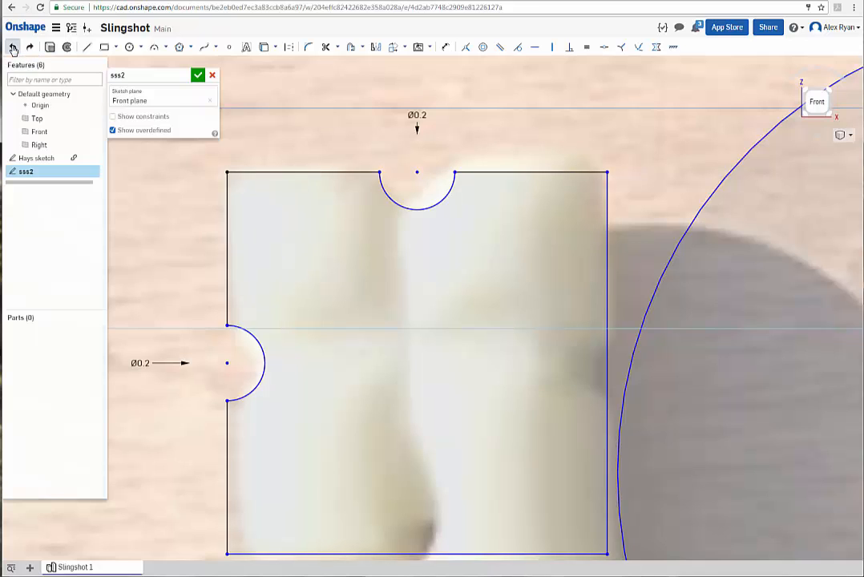
click(13, 48)
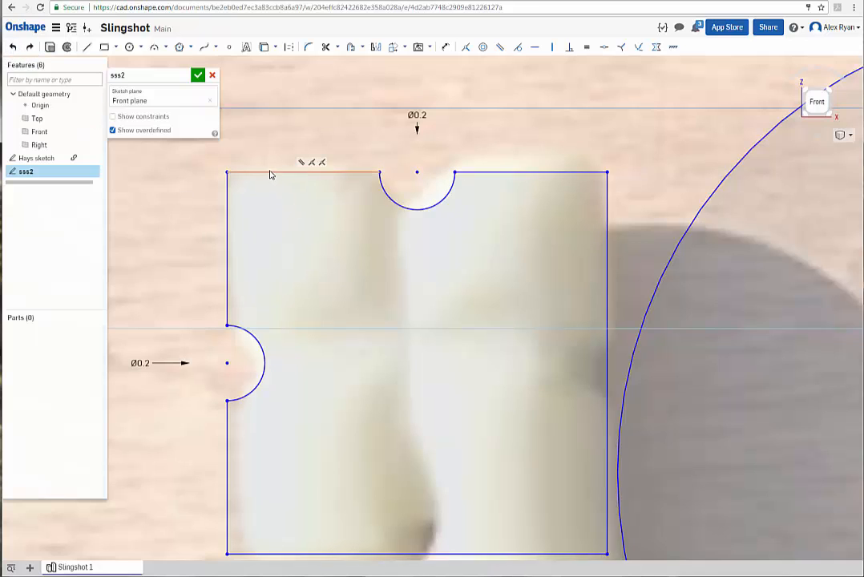
Round the notched square's upper-left corner with a sketch fillet of about 0.133 in radius.
click(308, 47)
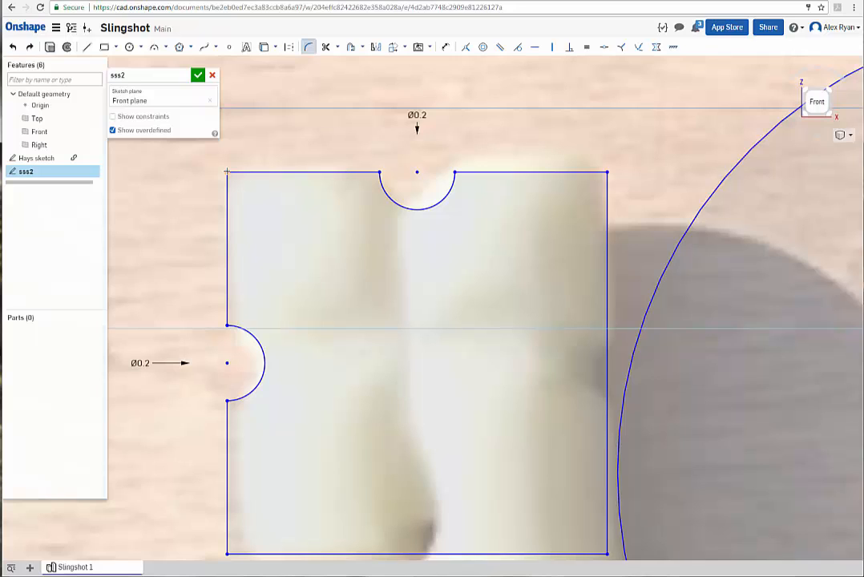
mouse_move(235, 178)
mouse_down()
mouse_move(256, 207)
mouse_move(247, 186)
mouse_up()
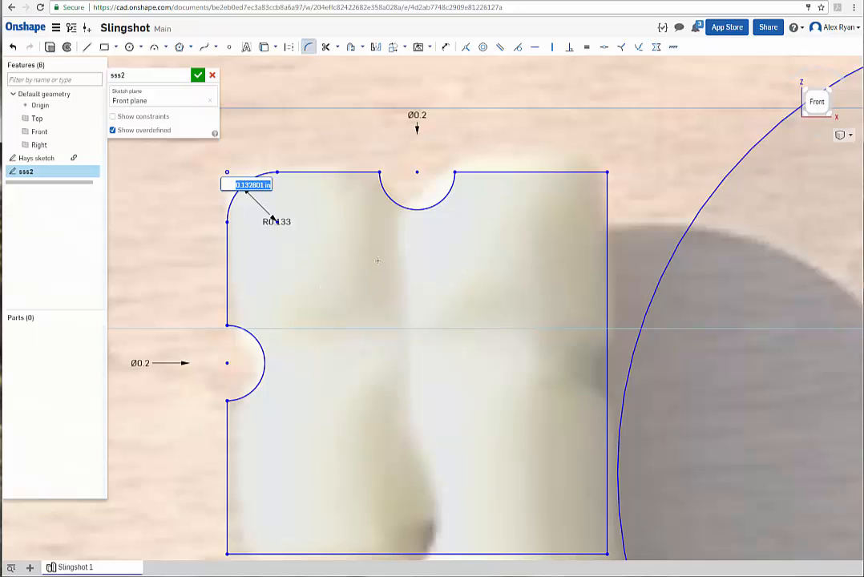
key(Return)
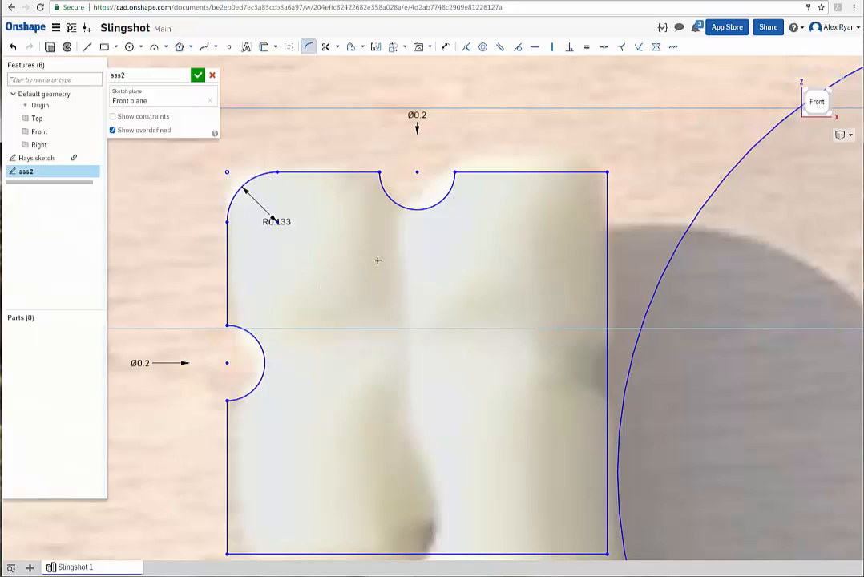
Round the notched square's upper-right and lower-left corners with the same sketch fillet.
middle_drag(355, 256, 342, 237)
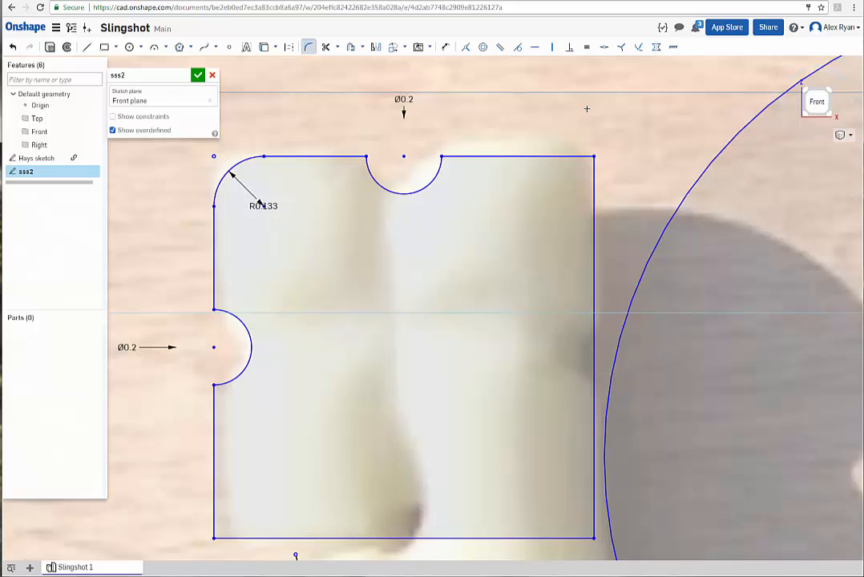
click(601, 159)
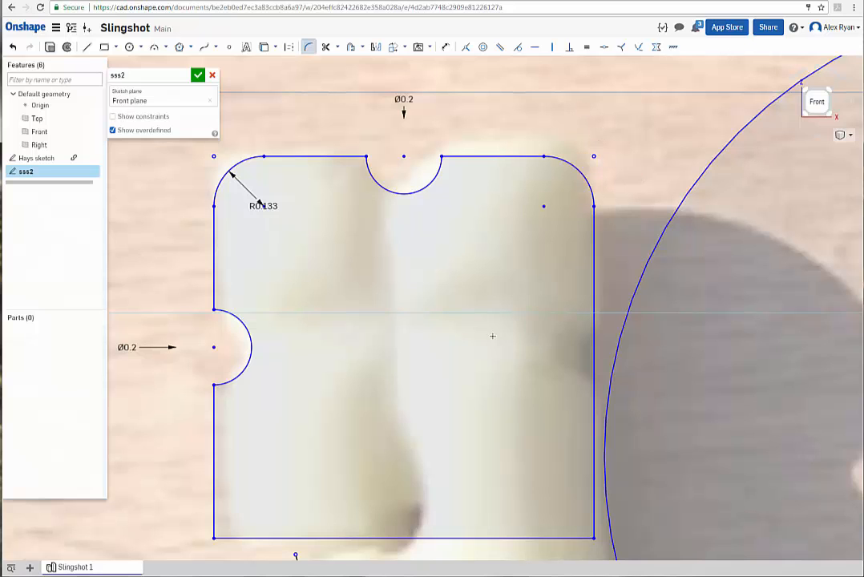
middle_drag(492, 336, 466, 279)
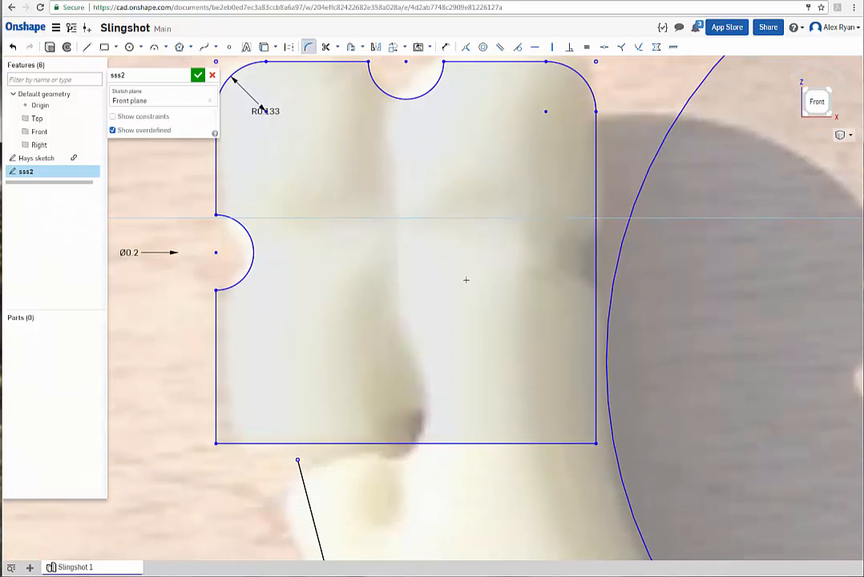
click(217, 441)
scroll(378, 344, down, 3)
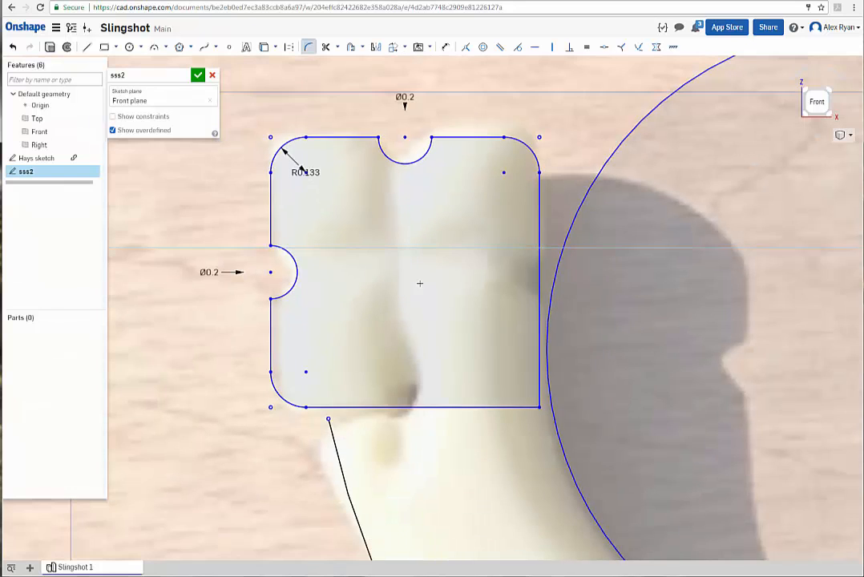
scroll(377, 345, up, 3)
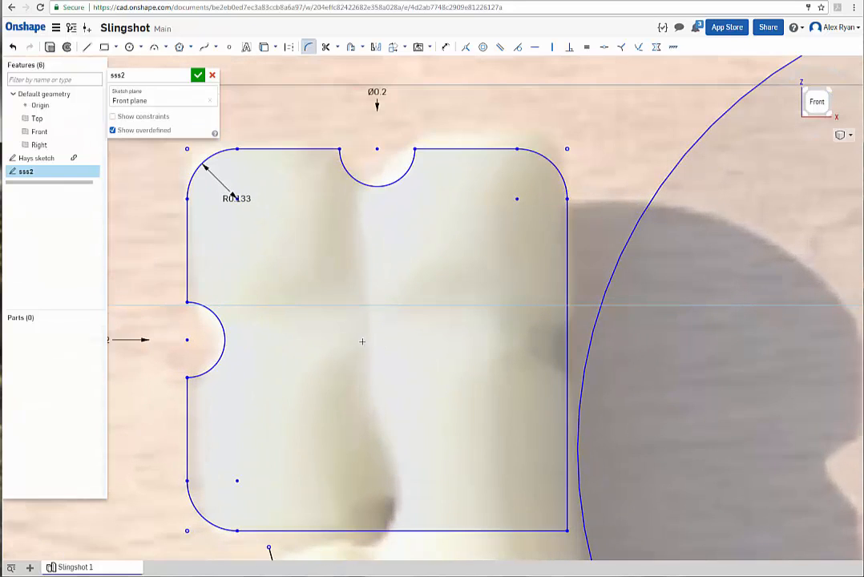
Try to fillet the junction between the top notch's left end and the adjoining top edge segment.
click(340, 149)
click(12, 46)
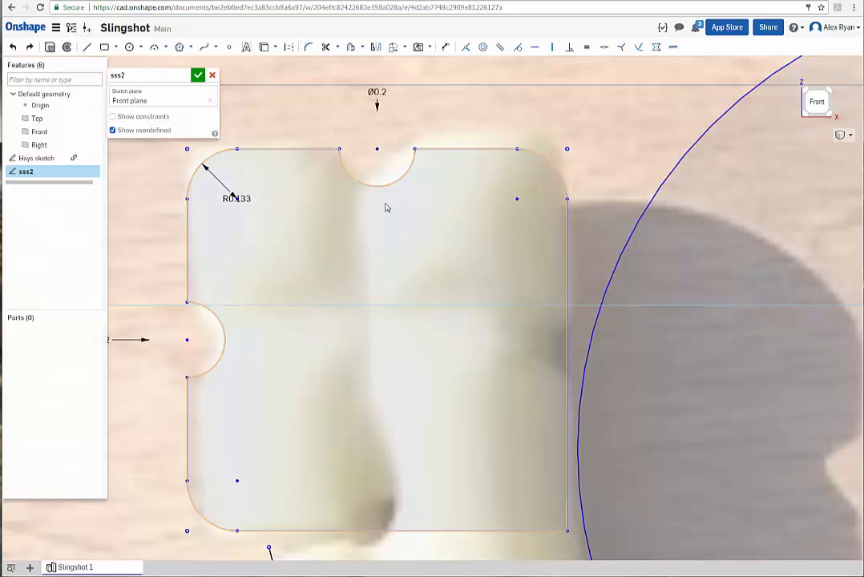
scroll(339, 185, up, 3)
scroll(345, 185, down, 2)
middle_drag(368, 205, 333, 235)
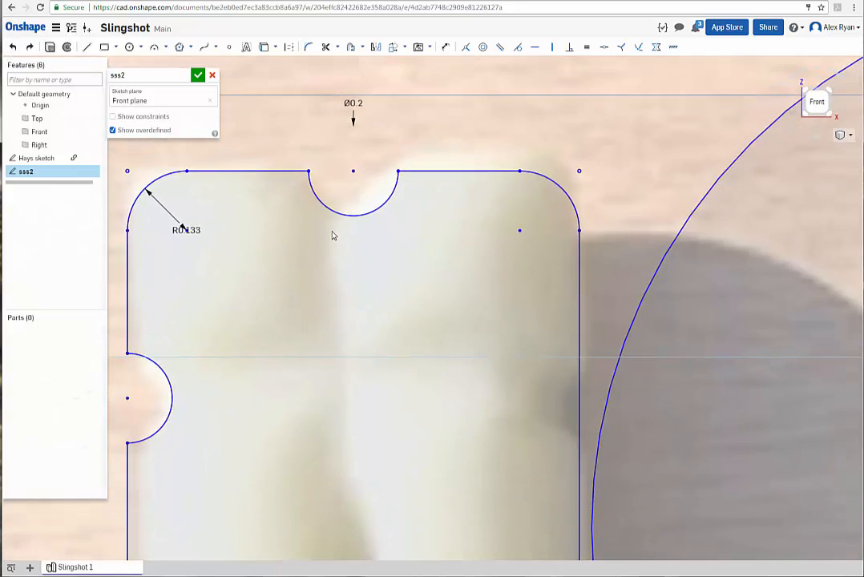
click(309, 46)
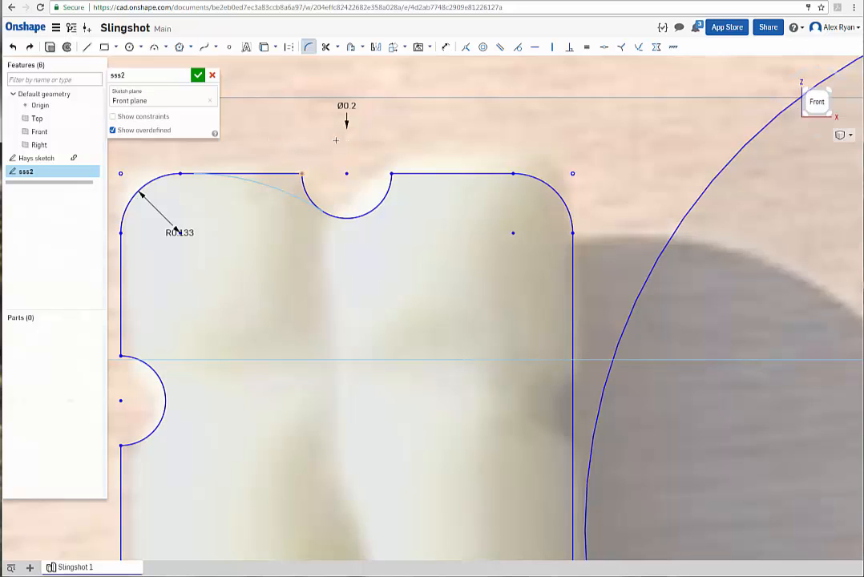
click(312, 151)
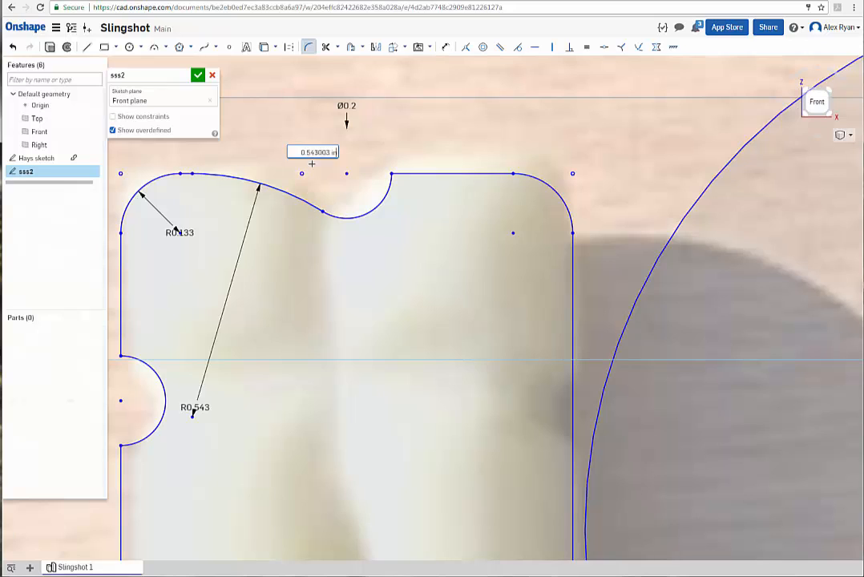
click(11, 48)
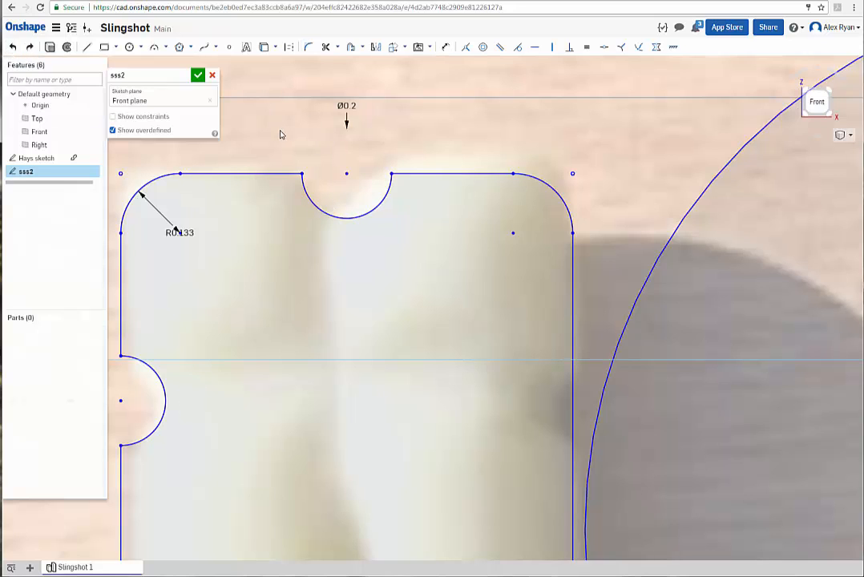
Apply a fix constraint to the top edge's left segment and the top notch's arc.
click(265, 173)
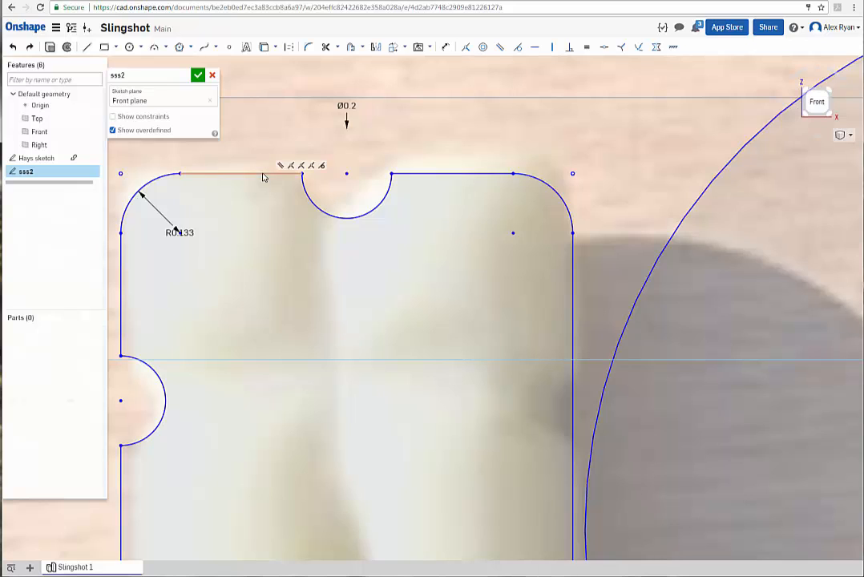
click(312, 207)
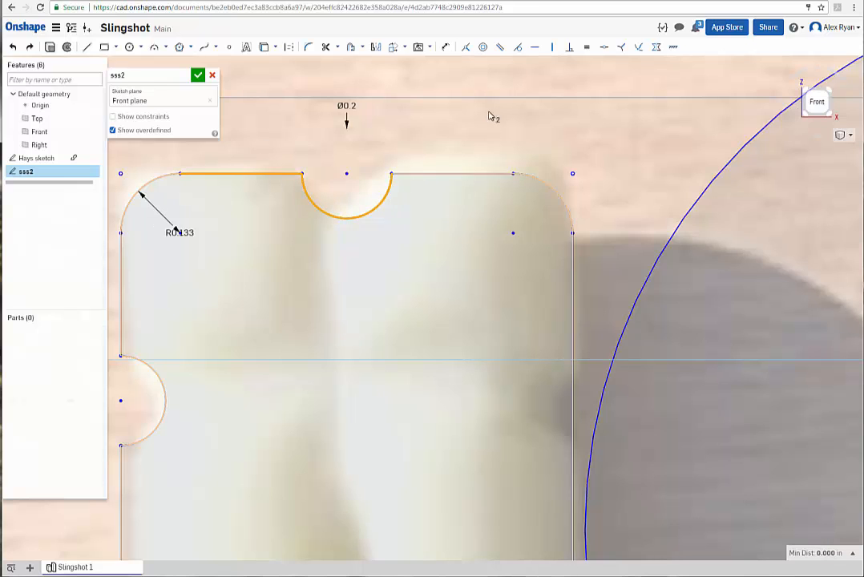
click(674, 46)
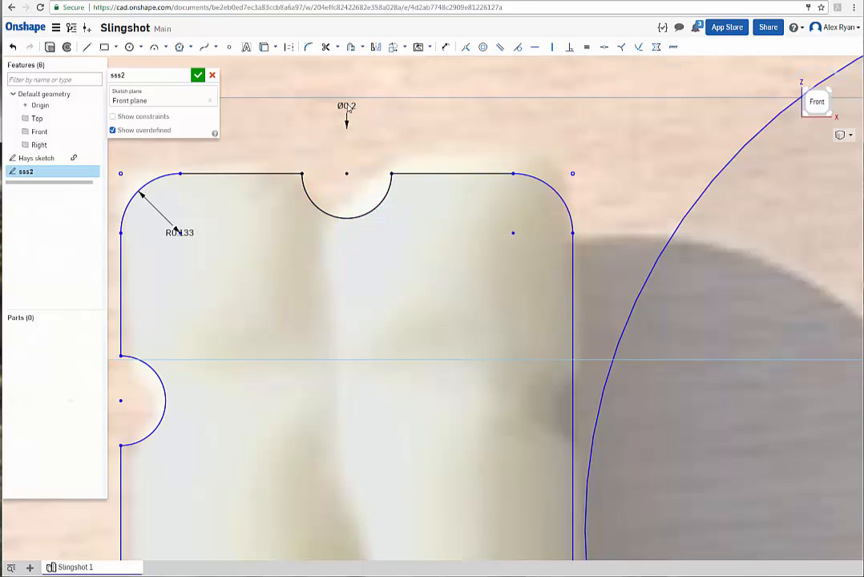
Round the top notch's left junction with a 0.05 in sketch fillet.
click(308, 46)
click(313, 139)
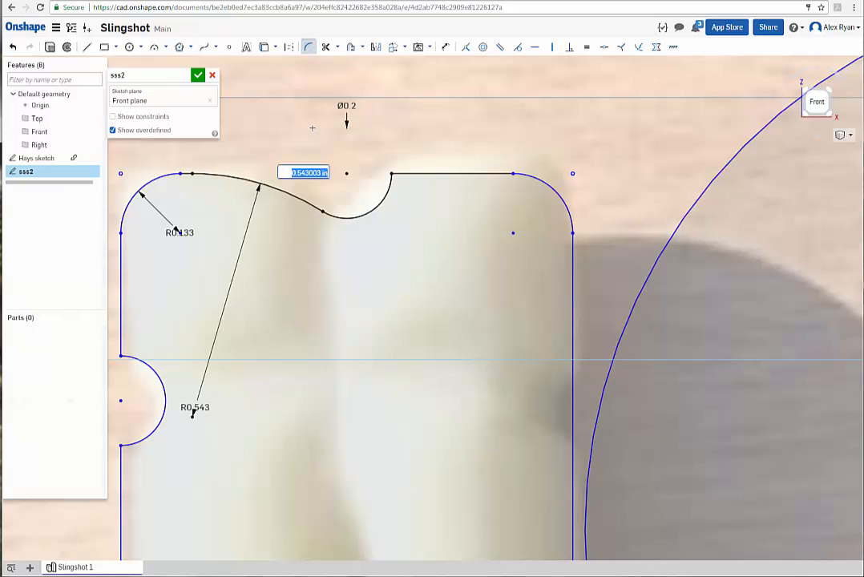
key(BackSpace)
text(.05)
key(Return)
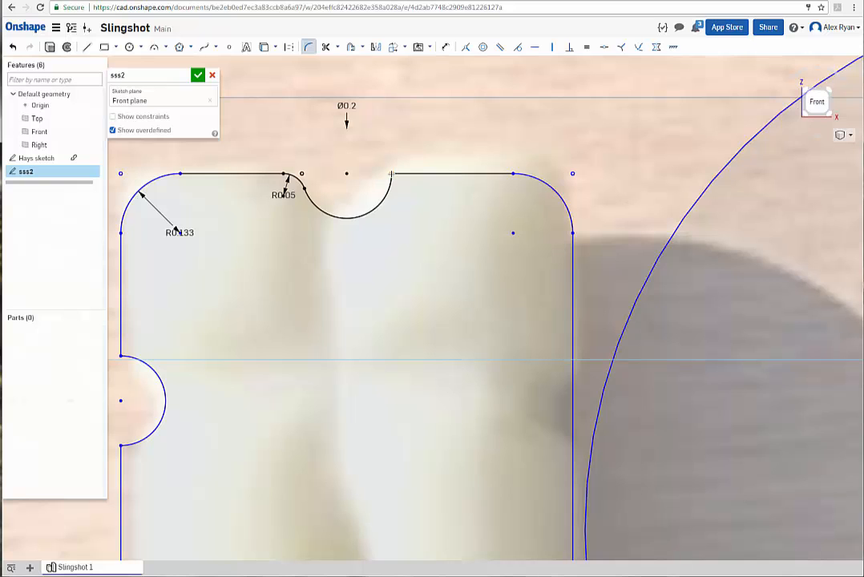
Round the top notch's right junction and both junctions of the left notch with the same sketch fillet.
click(391, 173)
middle_drag(300, 284, 446, 197)
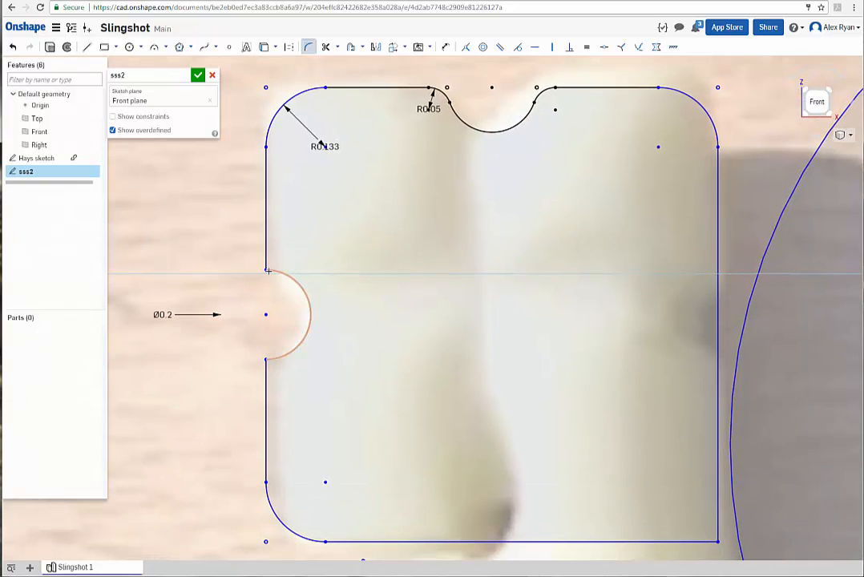
click(268, 270)
click(265, 360)
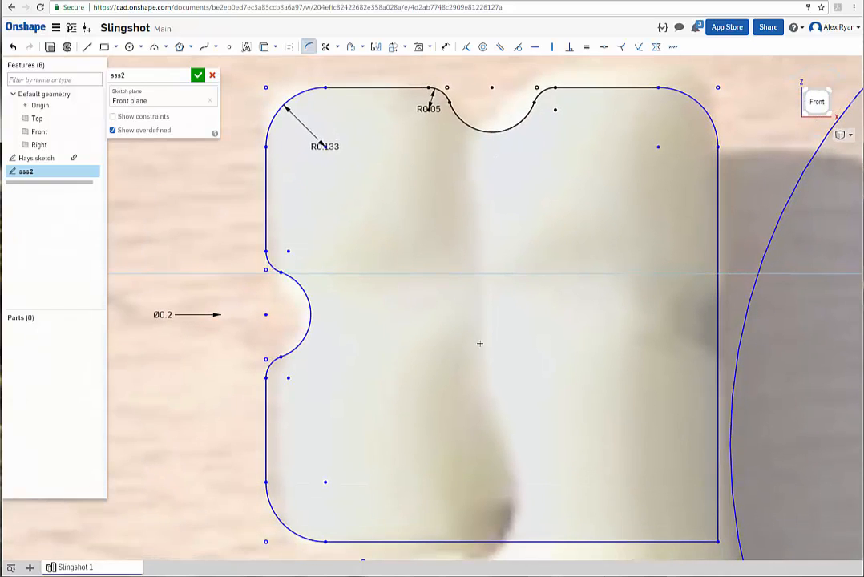
mouse_move(529, 300)
middle_down()
mouse_move(388, 295)
mouse_move(355, 311)
middle_up()
scroll(389, 297, down, 5)
click(308, 48)
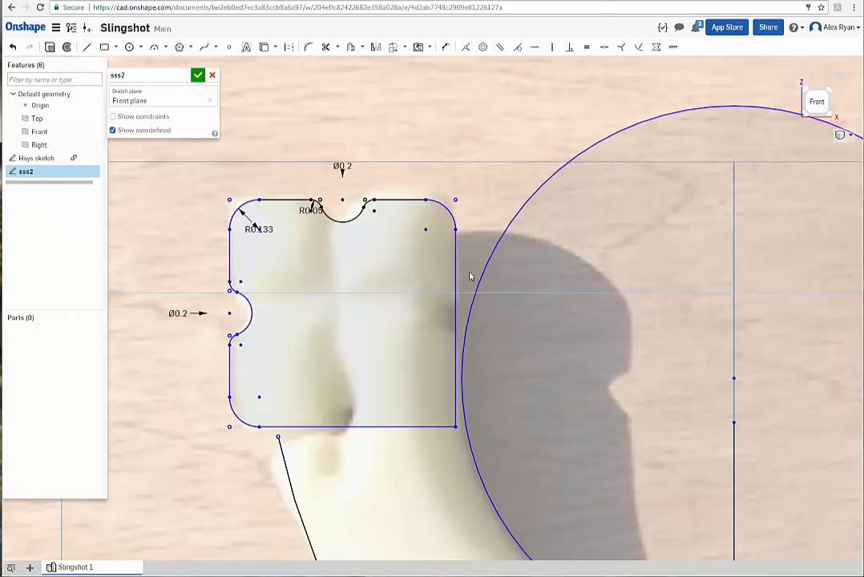
Place sketch points on the left notch's arc and on the square's right edge, both level with the left notch's centre.
click(423, 323)
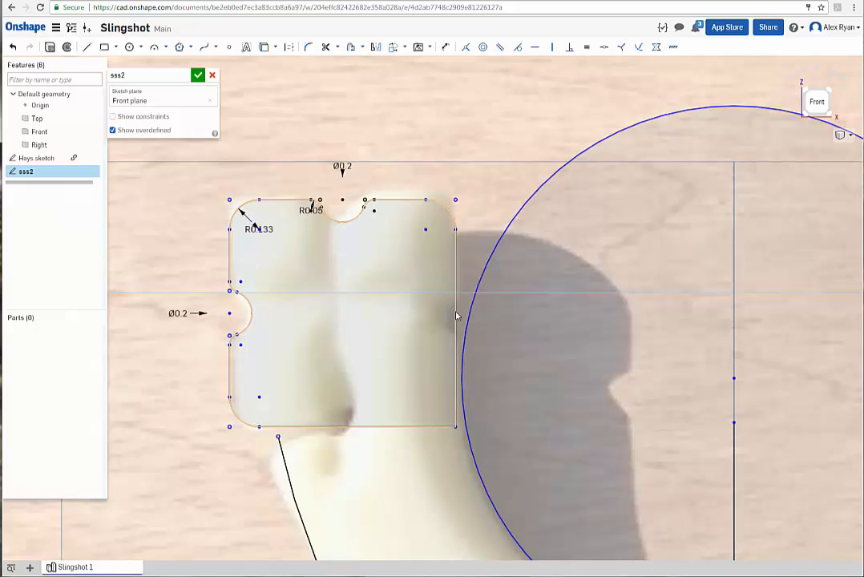
scroll(393, 314, up, 3)
mouse_move(372, 310)
middle_down()
mouse_move(436, 308)
mouse_move(374, 332)
mouse_move(363, 347)
middle_up()
scroll(417, 319, down, 3)
scroll(418, 319, up, 2)
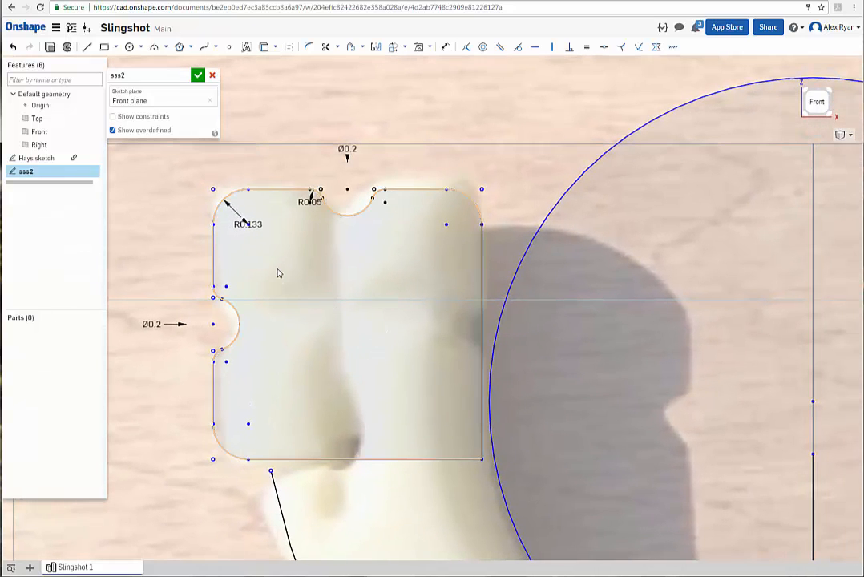
click(228, 47)
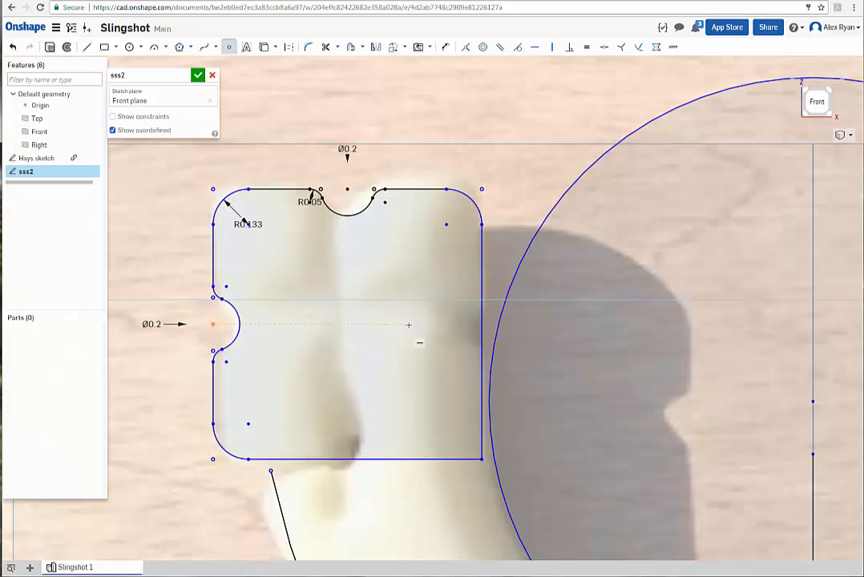
click(481, 324)
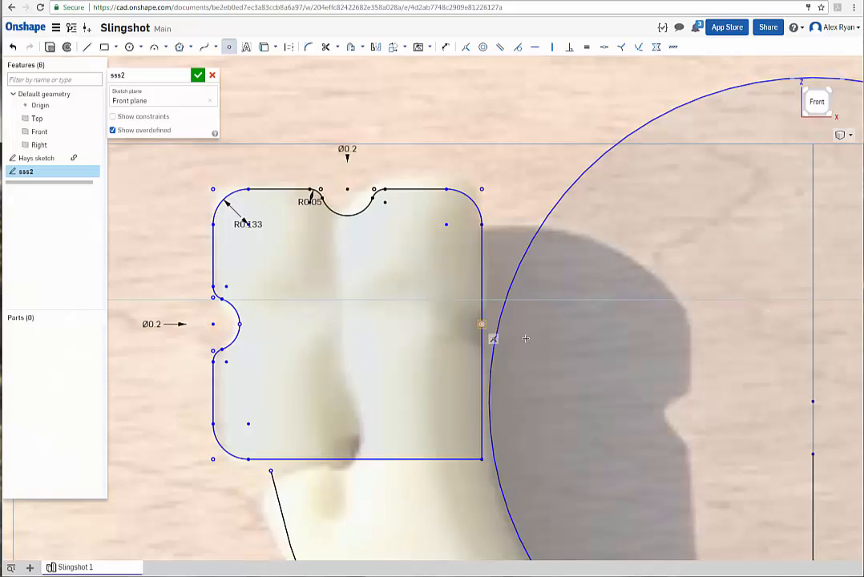
Draw a 0.2 in diameter circle centred on the sketch point on the square's right edge.
scroll(508, 341, up, 3)
scroll(509, 340, down, 2)
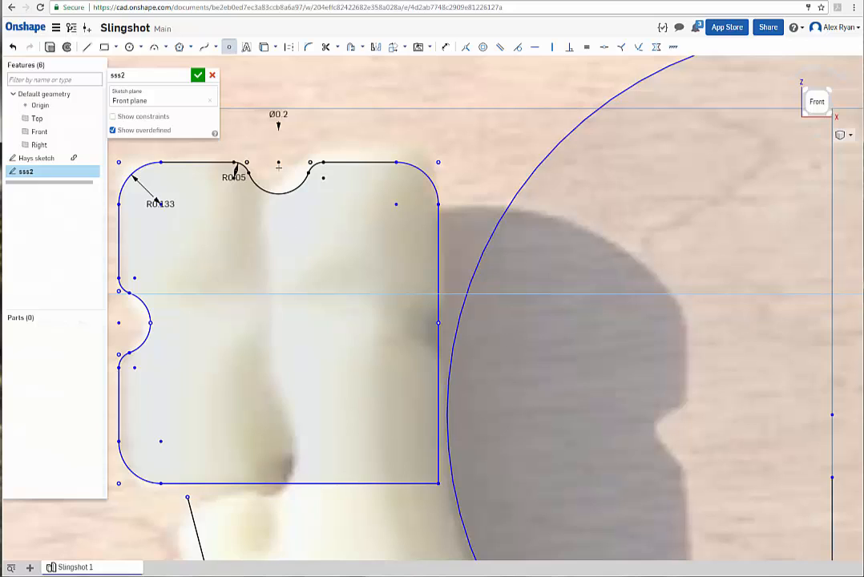
click(129, 46)
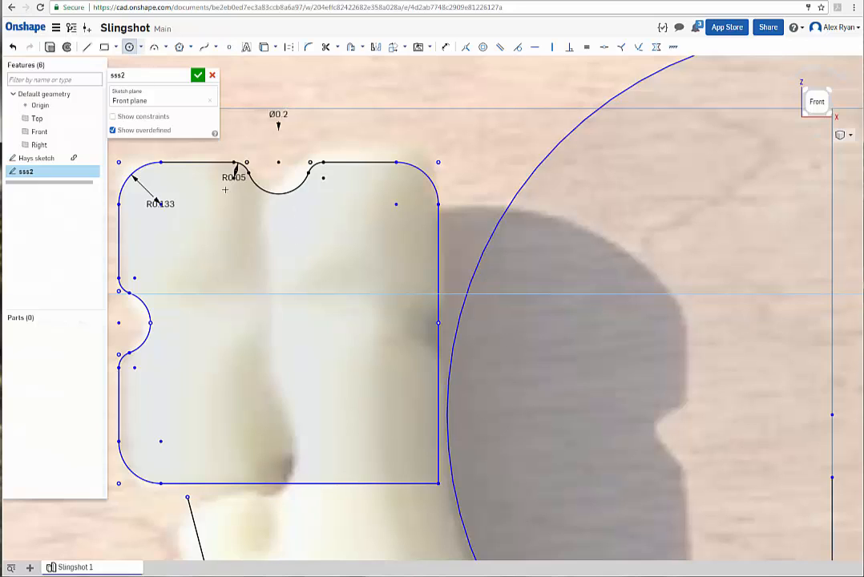
click(437, 322)
click(358, 321)
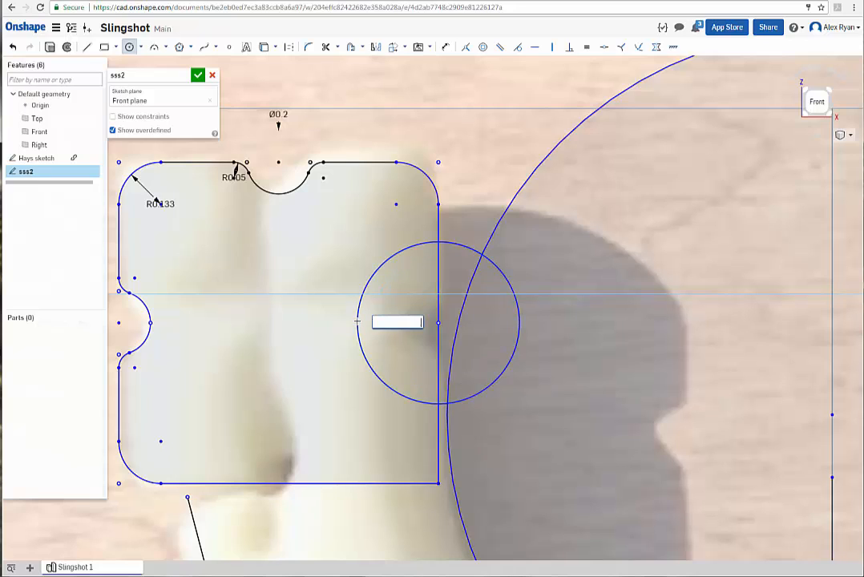
text(0.2)
key(Return)
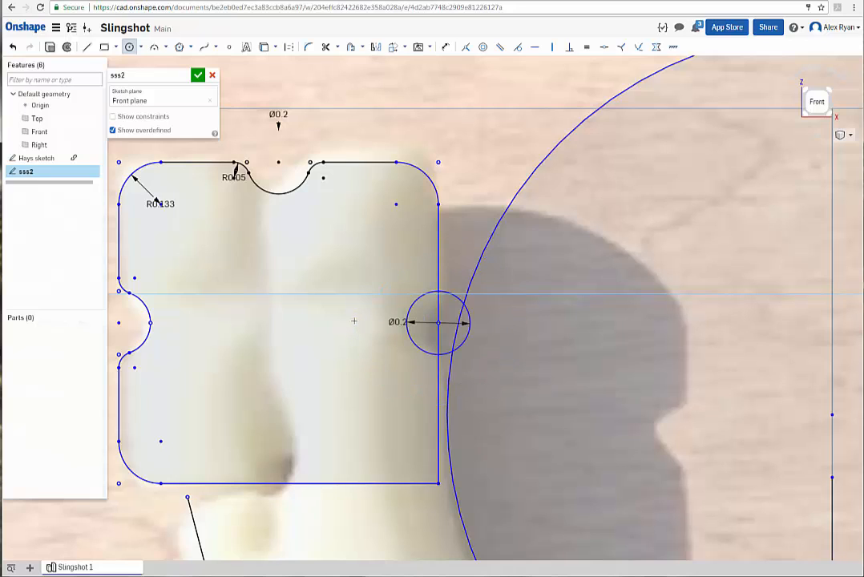
Trim away the half of the 0.2 in circle that lies outside the square's right edge.
click(325, 46)
click(453, 304)
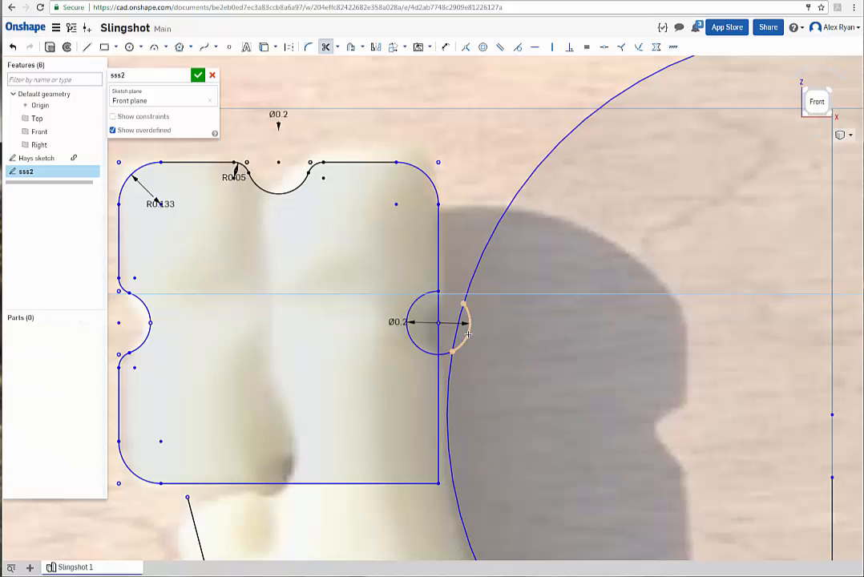
click(466, 335)
scroll(459, 353, up, 5)
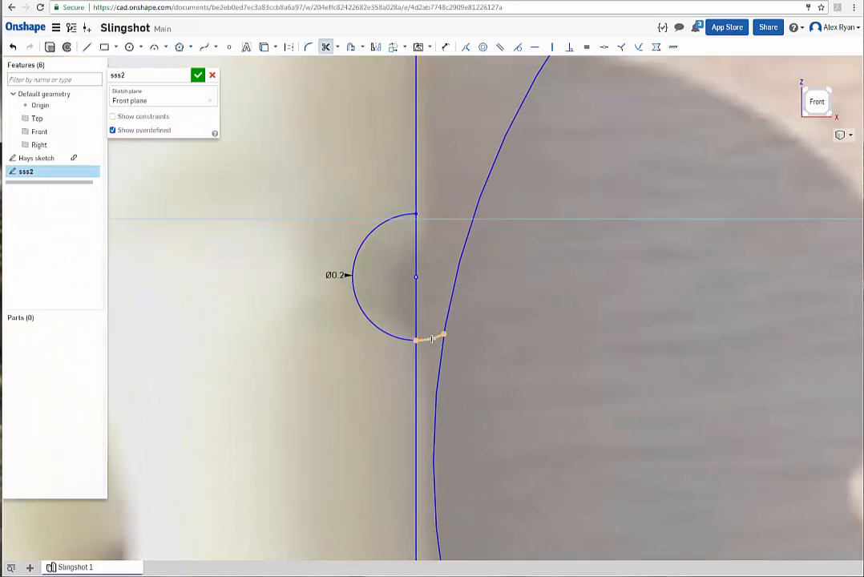
click(481, 363)
scroll(483, 353, down, 3)
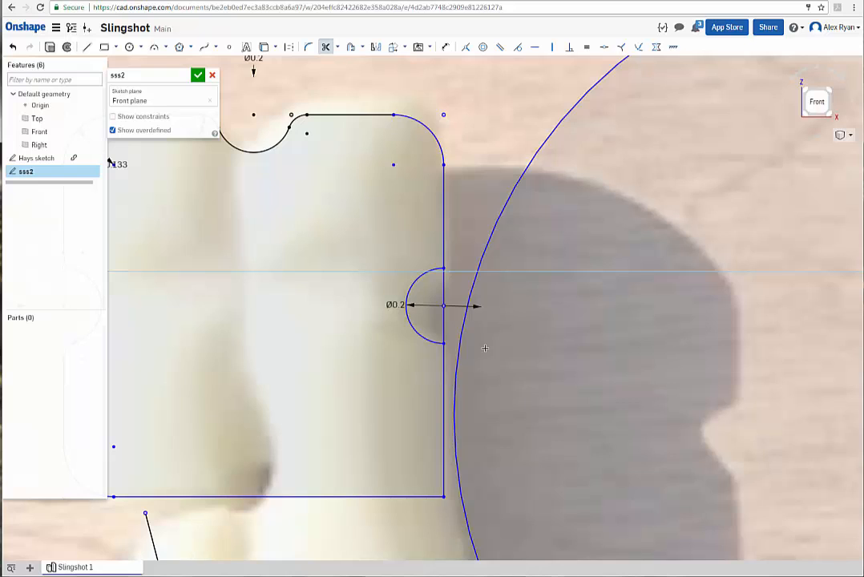
Trim the two right edge segments inside the half circle to open the right notch.
scroll(485, 348, up, 3)
scroll(485, 348, down, 1)
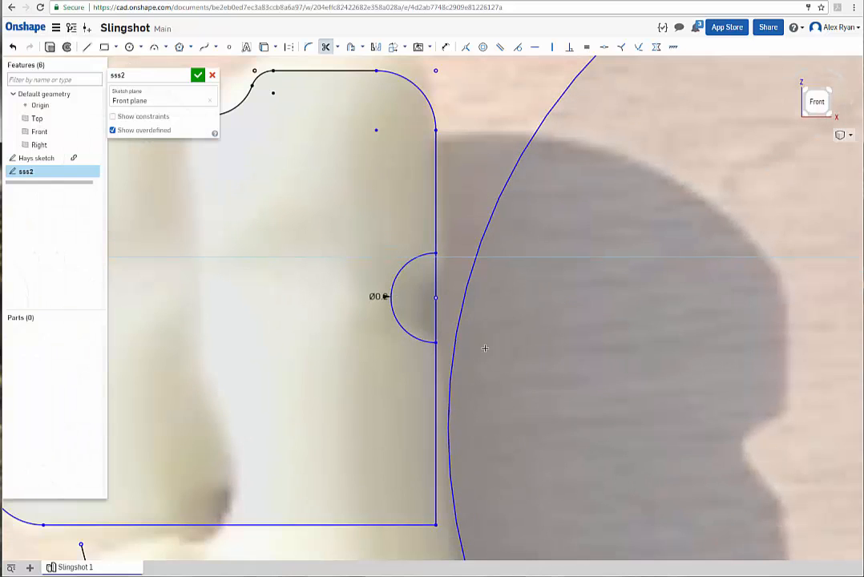
click(435, 275)
click(433, 320)
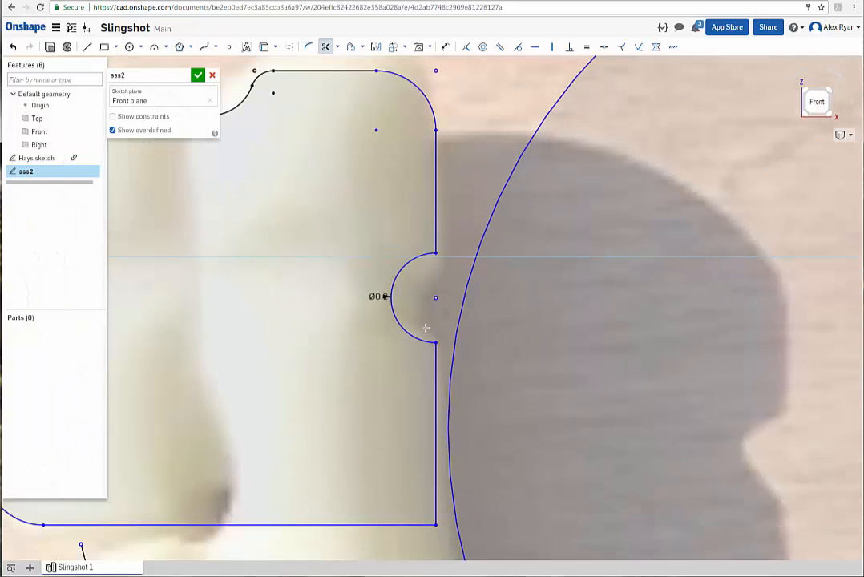
click(324, 46)
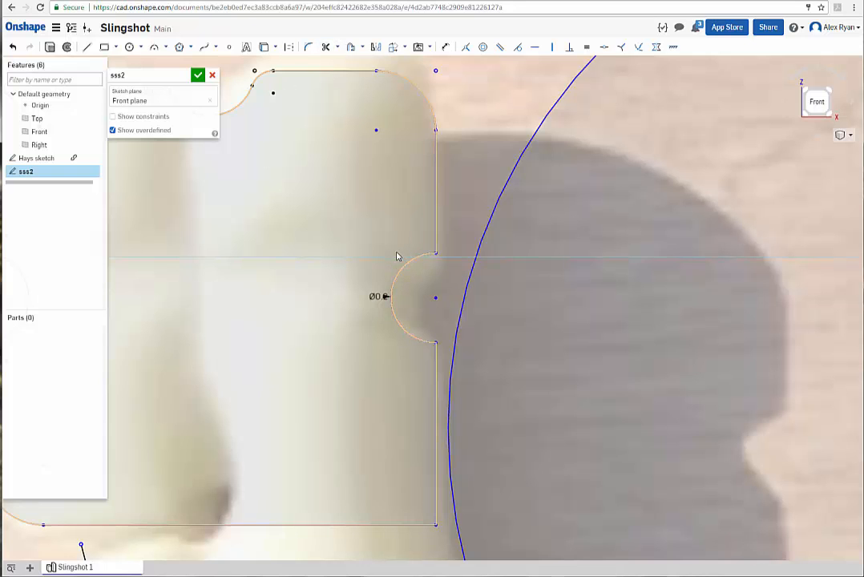
Fillet the upper and lower corners of the right notch with a 0.05 in radius.
scroll(393, 249, up, 3)
scroll(370, 242, down, 4)
scroll(363, 242, down, 3)
middle_drag(308, 156, 305, 179)
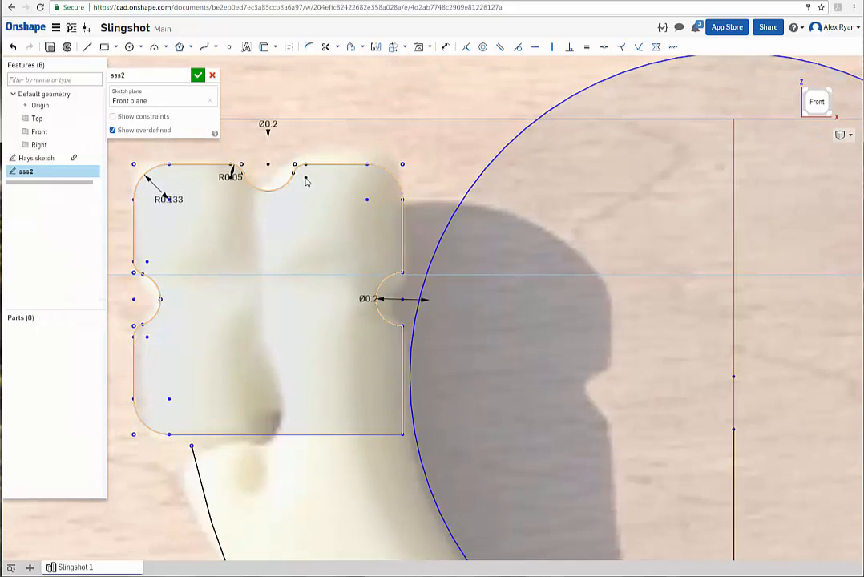
click(308, 48)
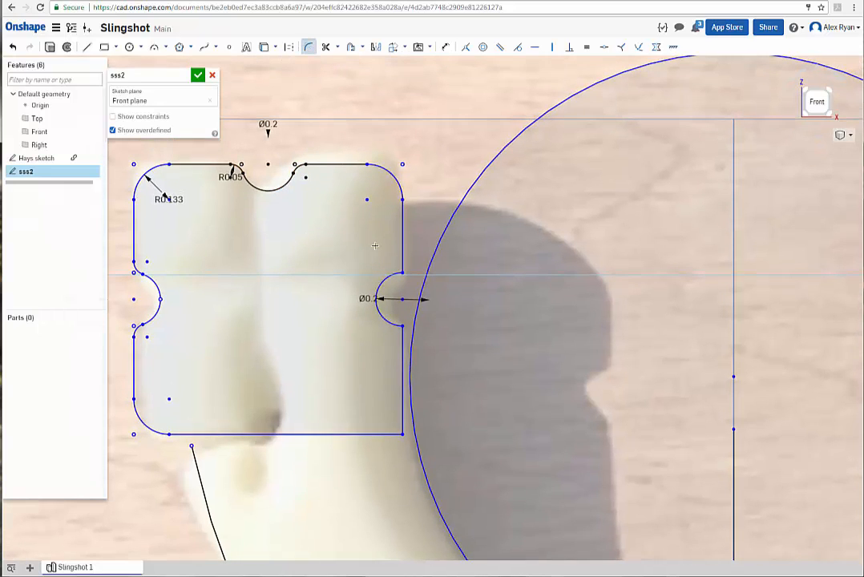
click(399, 289)
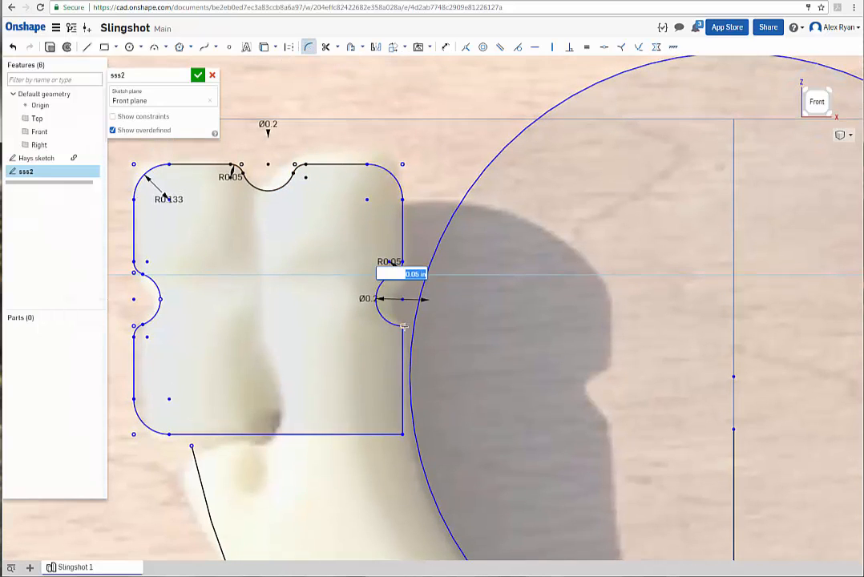
click(402, 326)
key(Return)
scroll(304, 336, down, 2)
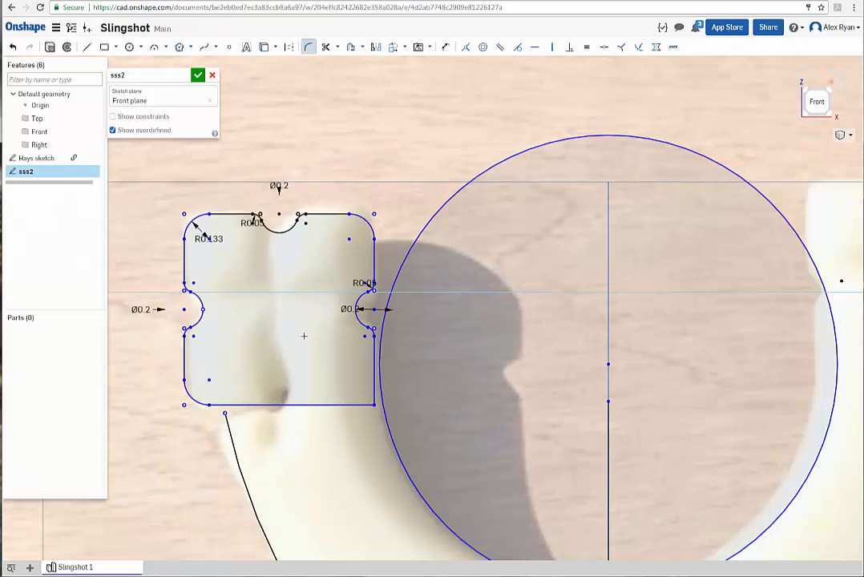
scroll(291, 331, up, 1)
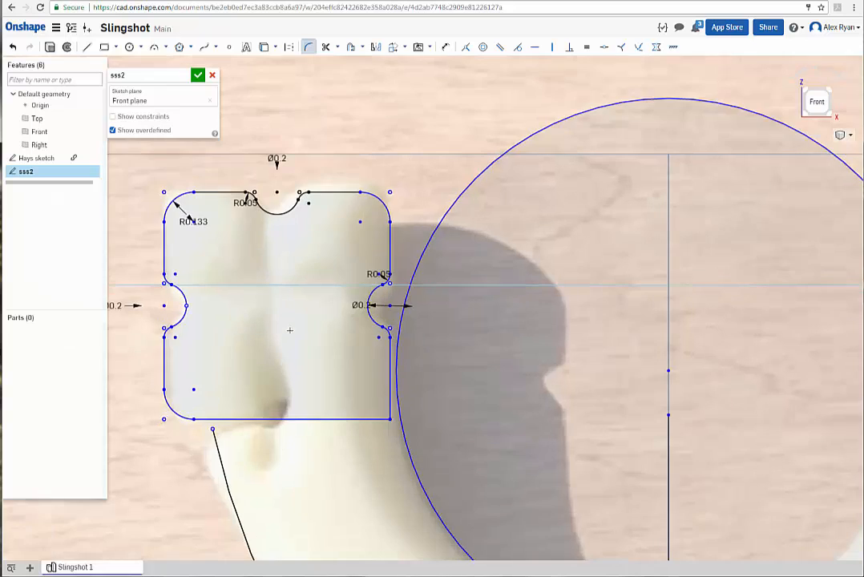
scroll(310, 325, down, 1)
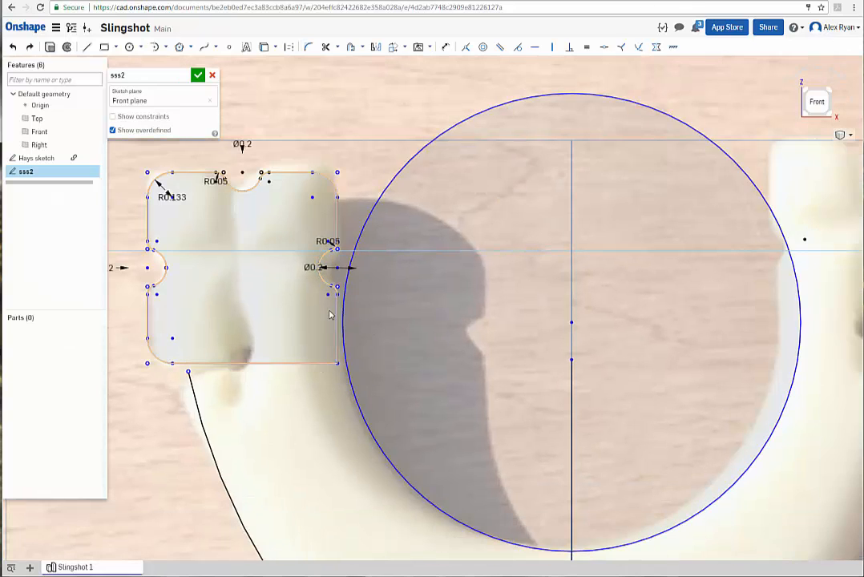
click(346, 357)
scroll(376, 409, down, 1)
scroll(376, 409, up, 2)
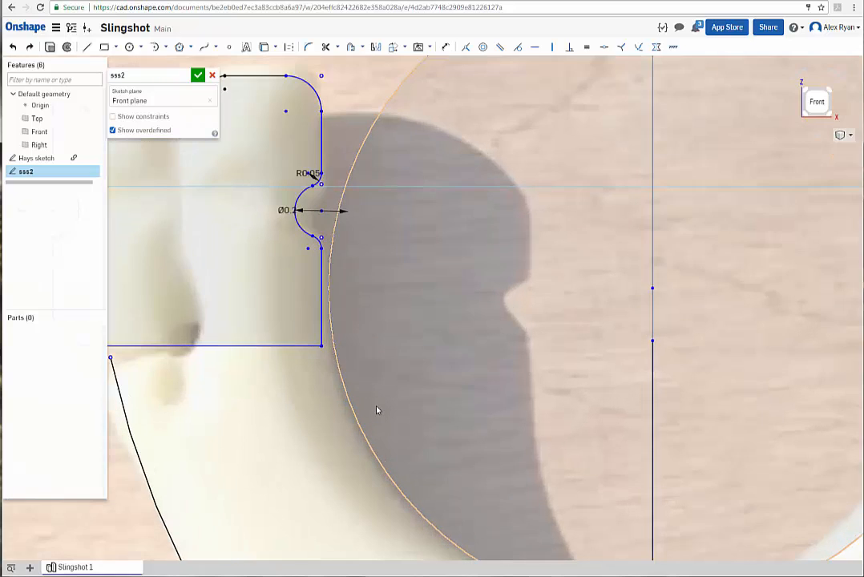
scroll(381, 424, down, 1)
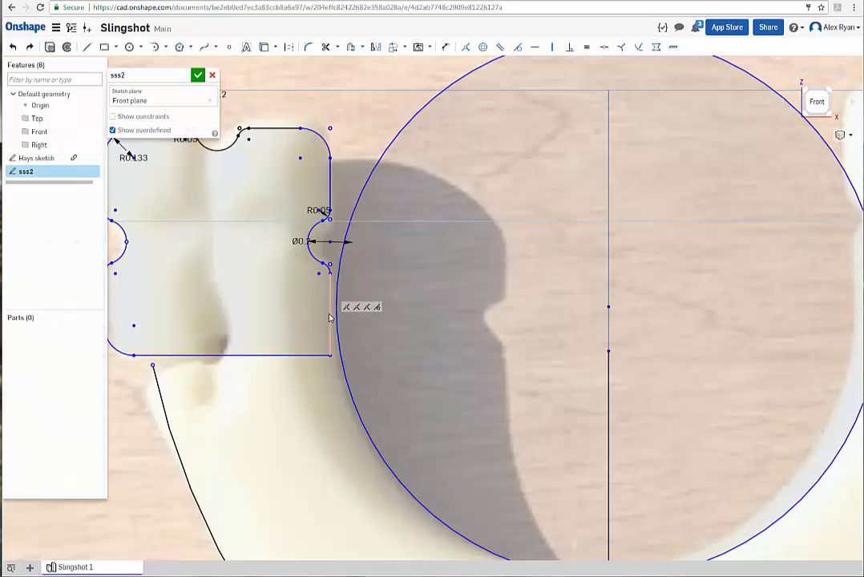
scroll(432, 416, up, 1)
scroll(447, 420, down, 1)
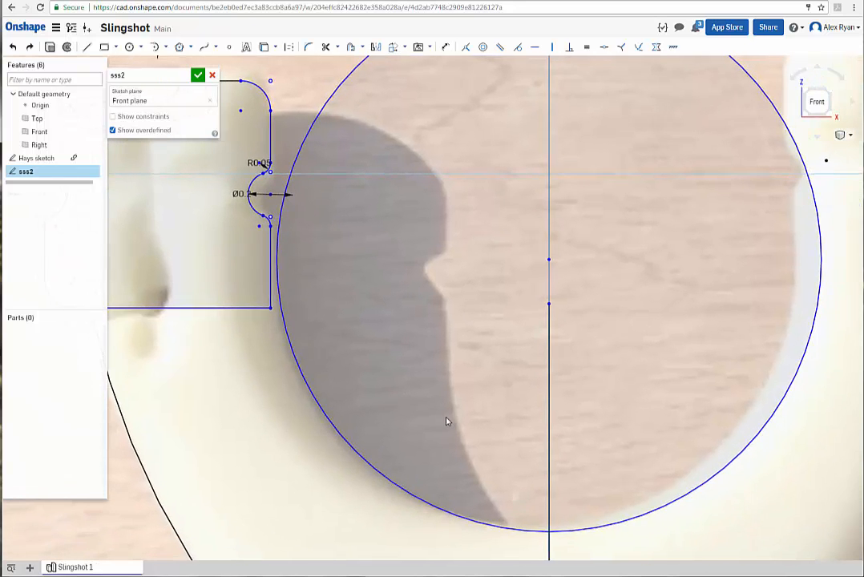
Draw a three-point arc of about 1.19 in radius from the square's lower right edge segment to the large circle.
click(165, 46)
click(168, 62)
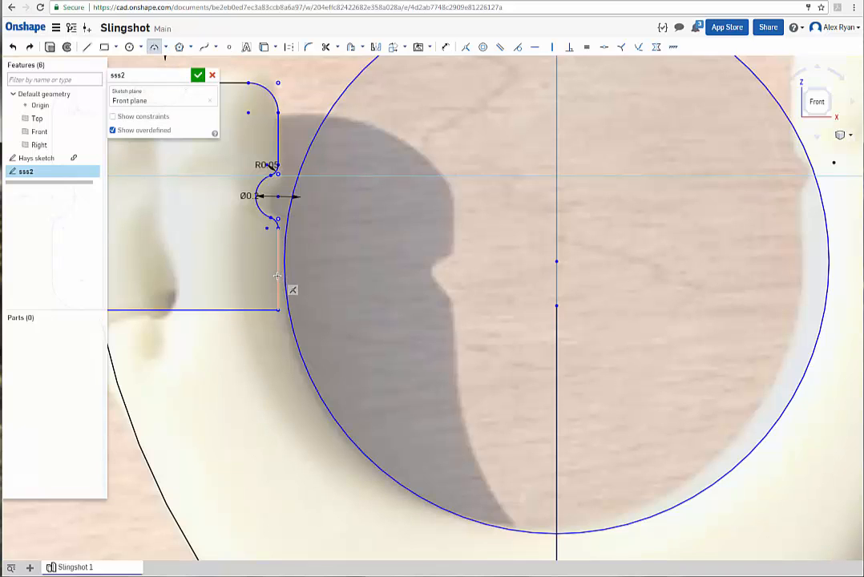
scroll(279, 277, up, 3)
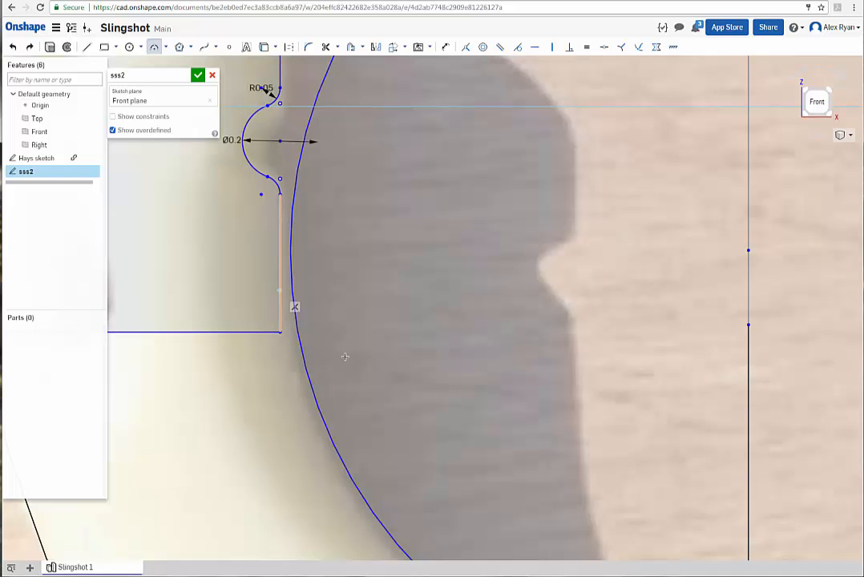
click(279, 290)
scroll(422, 432, down, 3)
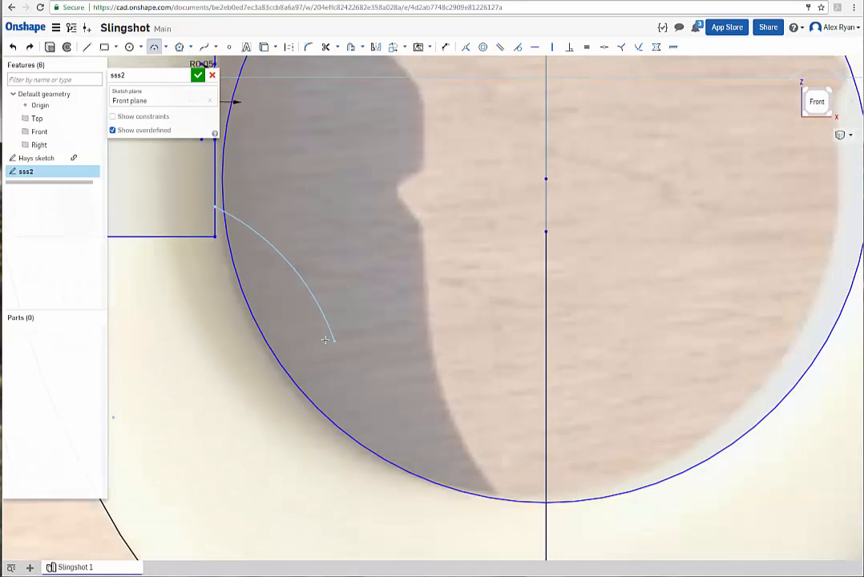
click(329, 418)
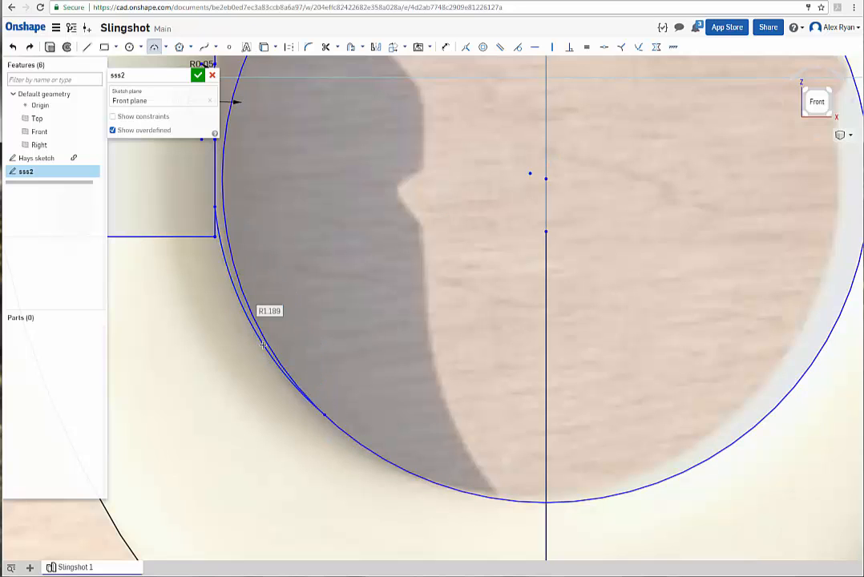
scroll(380, 339, down, 3)
scroll(387, 343, up, 3)
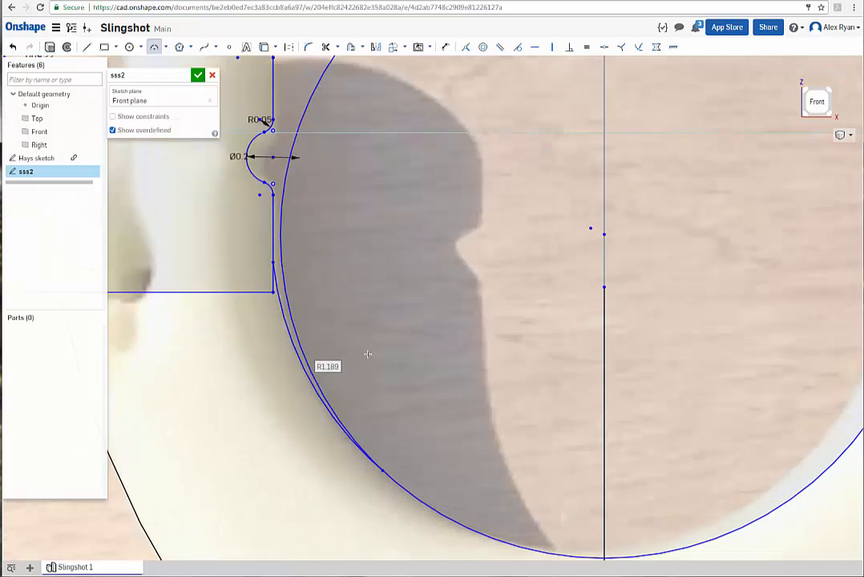
scroll(389, 346, down, 1)
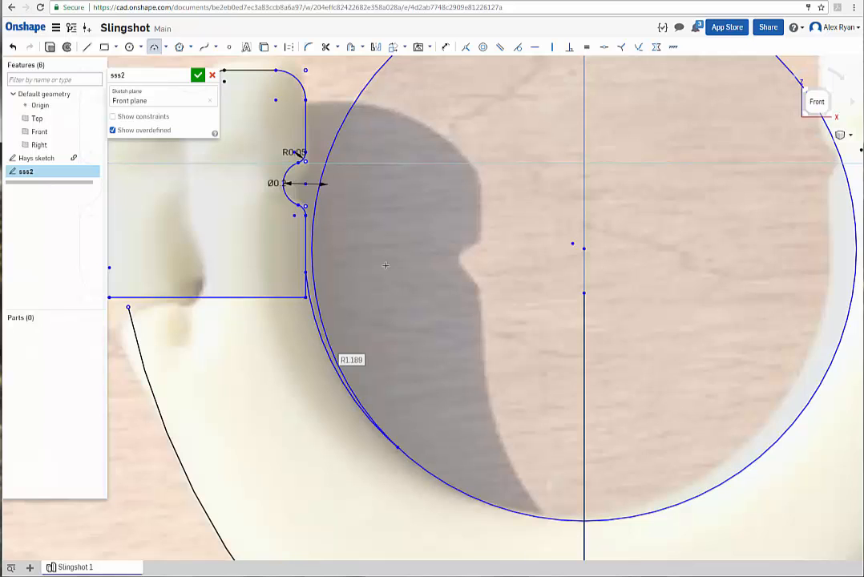
click(152, 49)
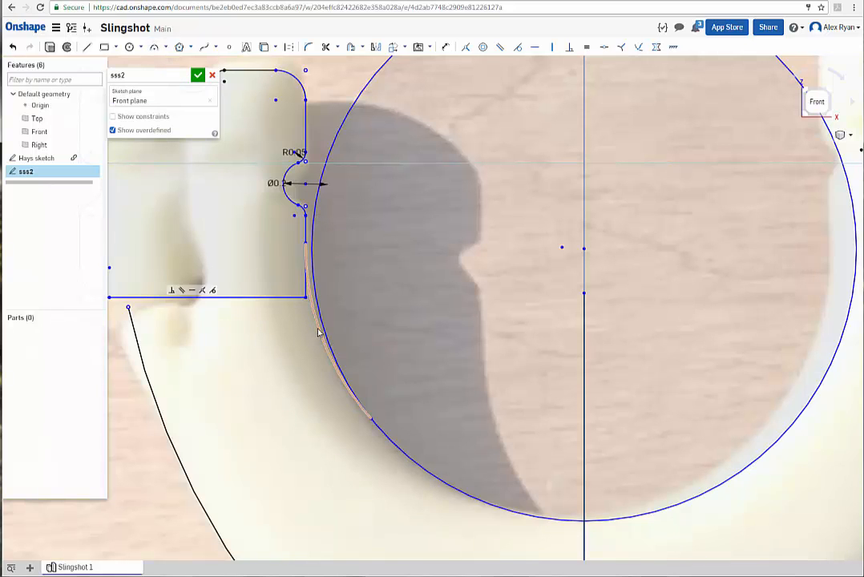
Try to make the arc tangent to the square's lower right edge segment, and undo the constraint.
click(318, 332)
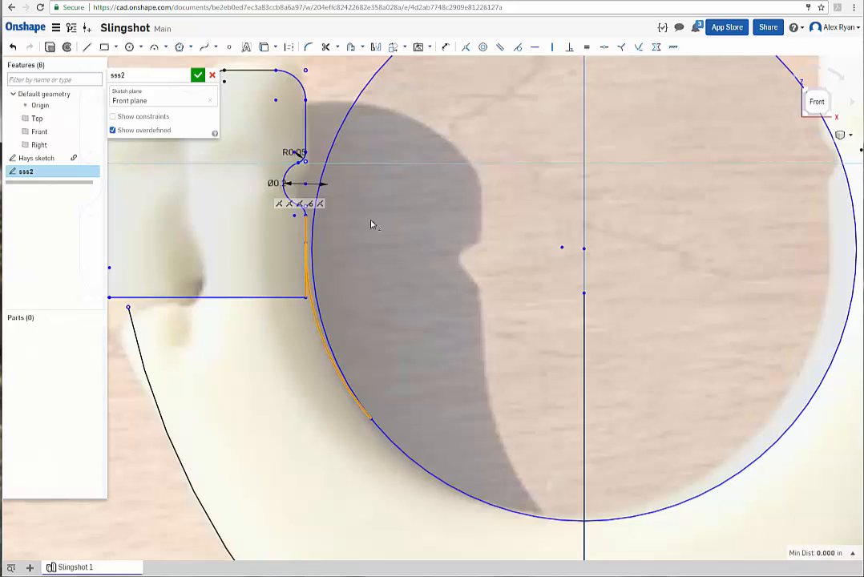
click(520, 49)
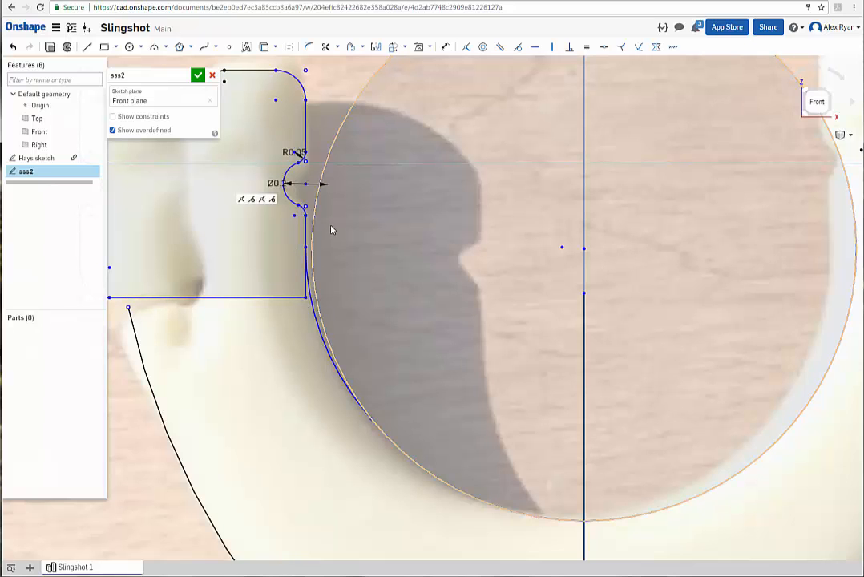
middle_drag(360, 245, 420, 291)
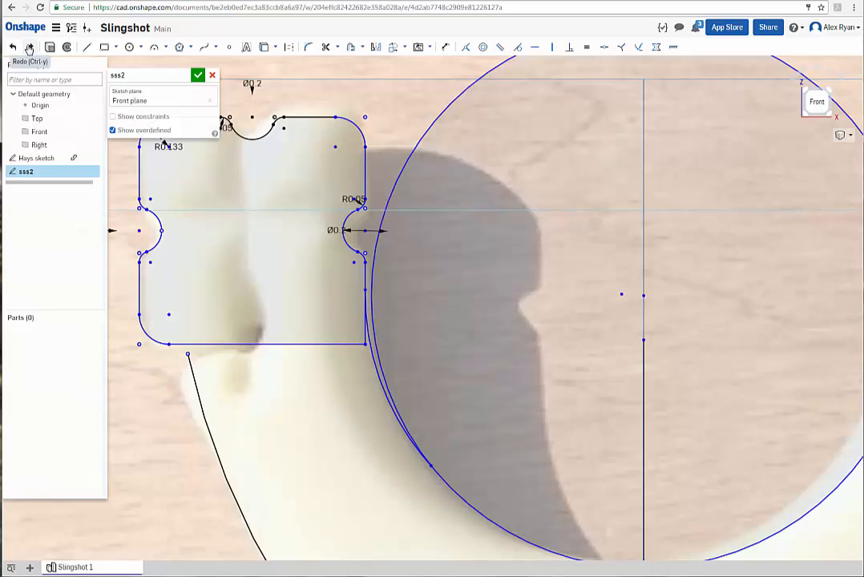
click(28, 48)
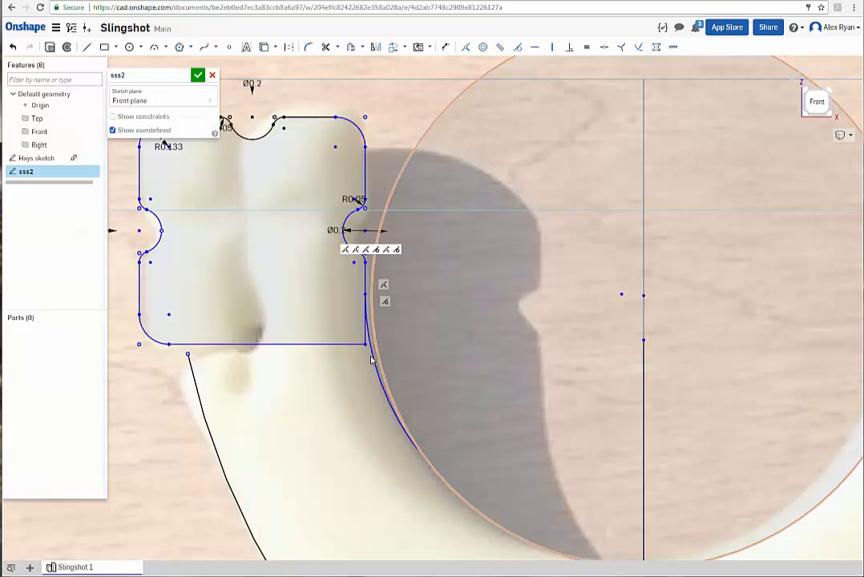
click(12, 49)
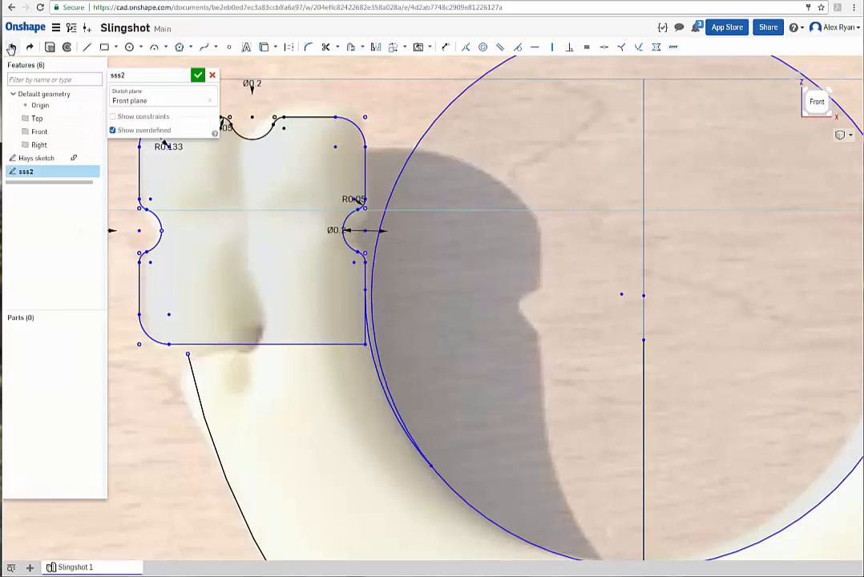
Apply Fix constraints to the square's lower right edge segment and to the large circle.
click(366, 279)
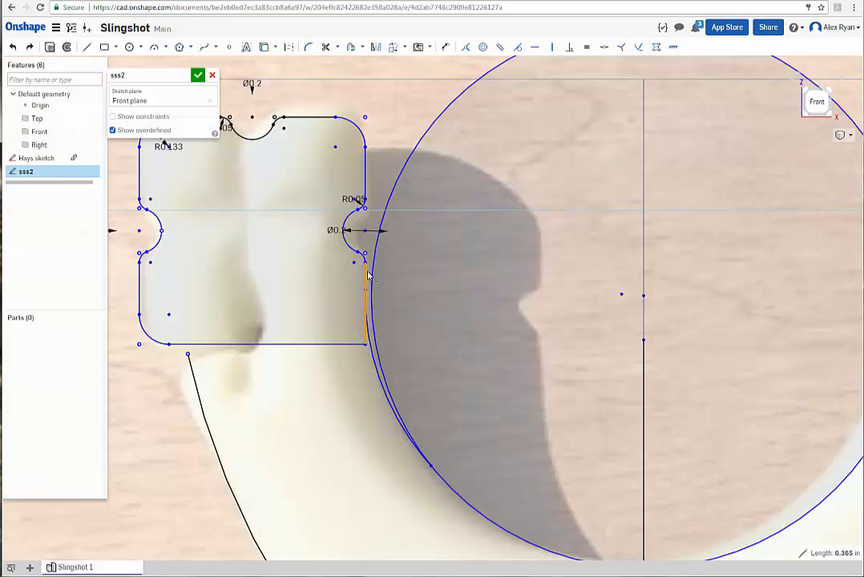
click(673, 48)
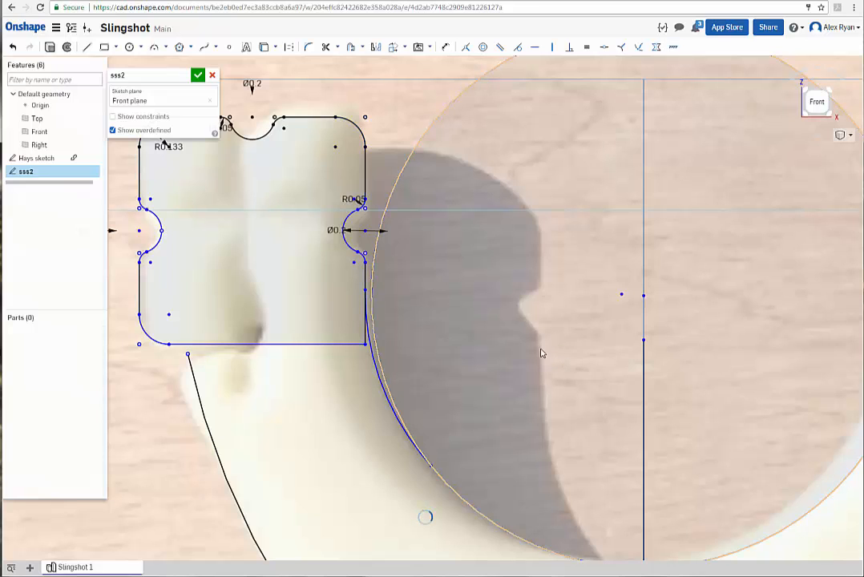
click(473, 511)
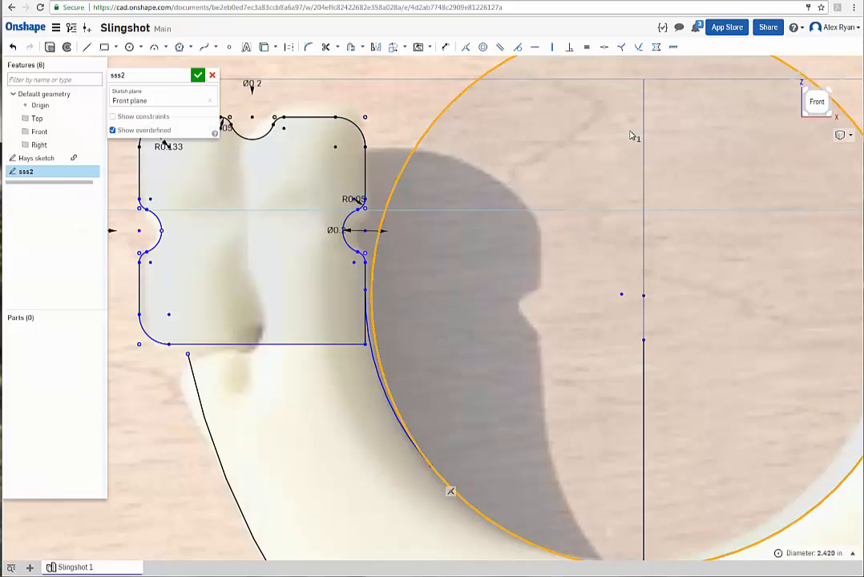
click(674, 48)
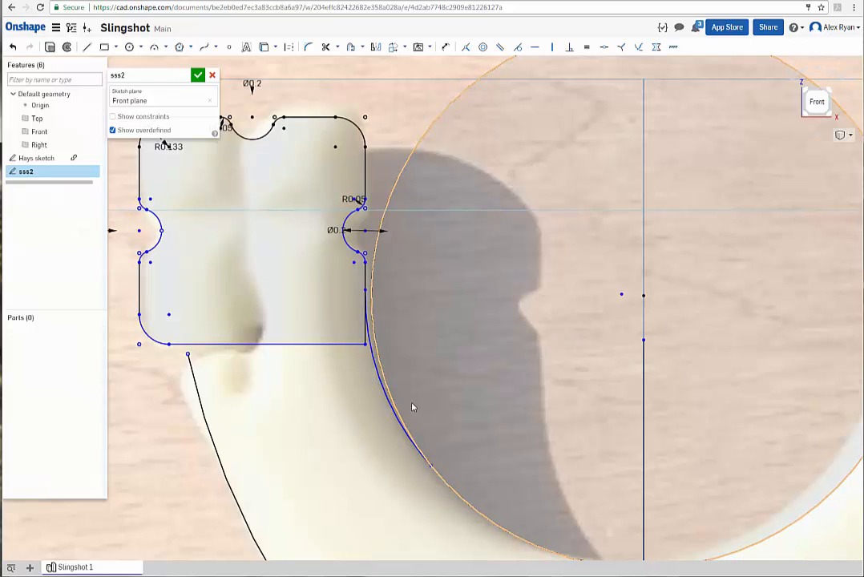
Try to make the arc tangent to both the fixed lower right edge segment and the large circle.
click(377, 382)
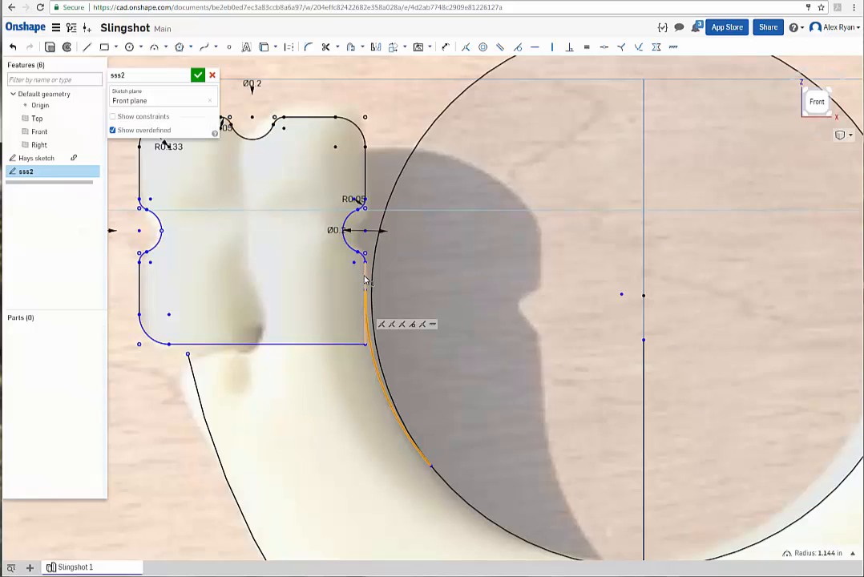
click(374, 265)
click(518, 48)
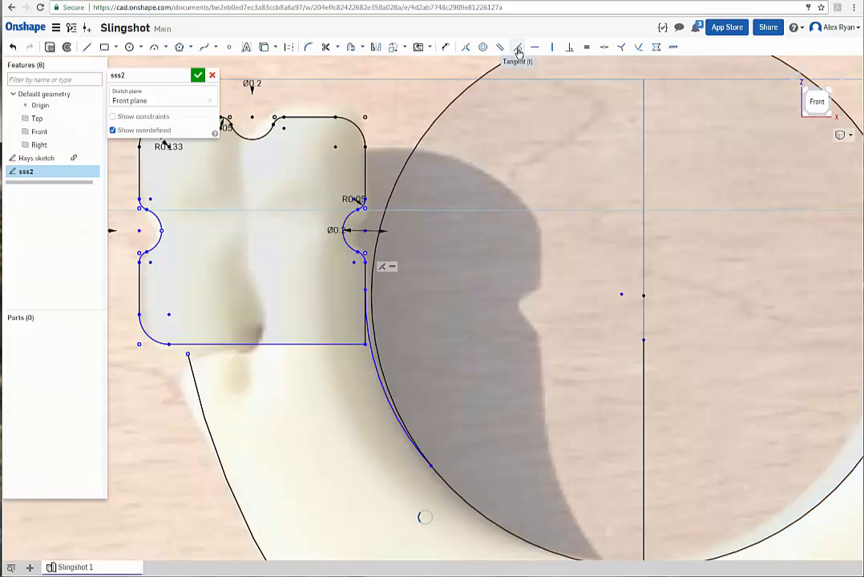
click(380, 383)
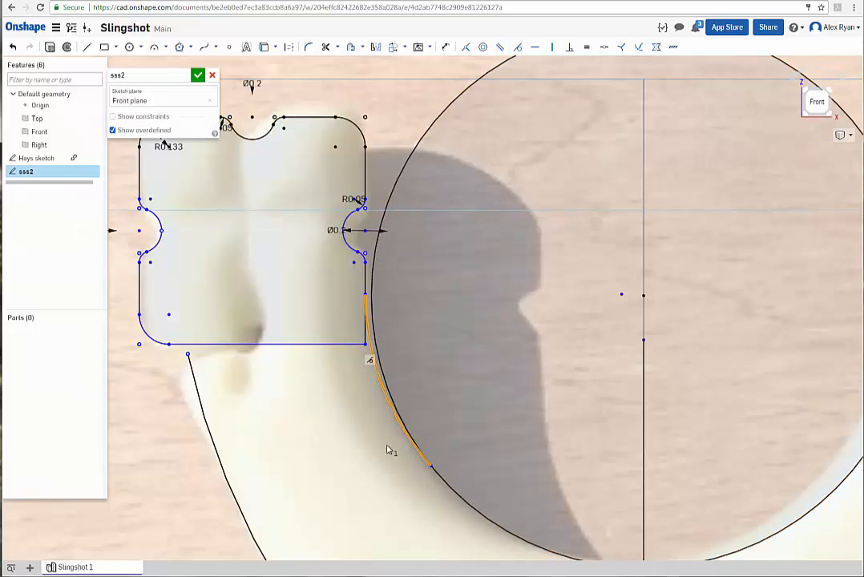
click(462, 504)
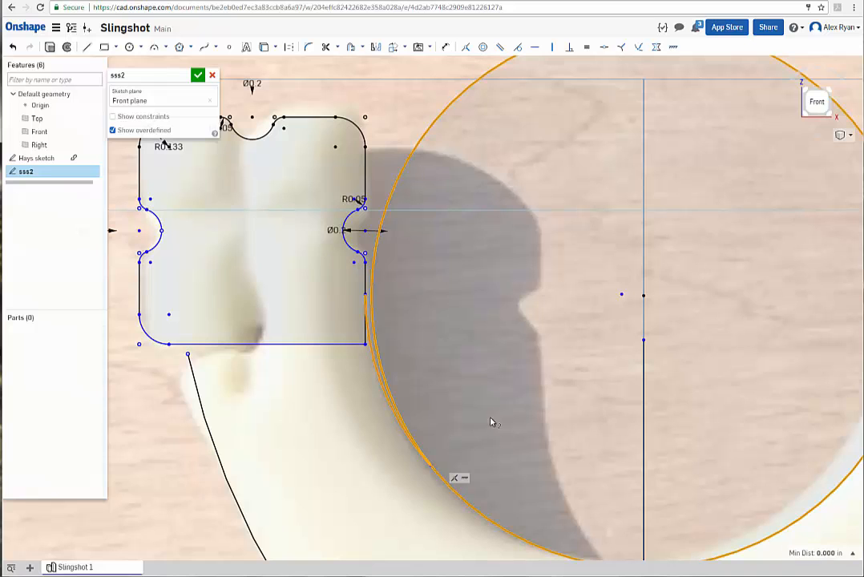
click(518, 48)
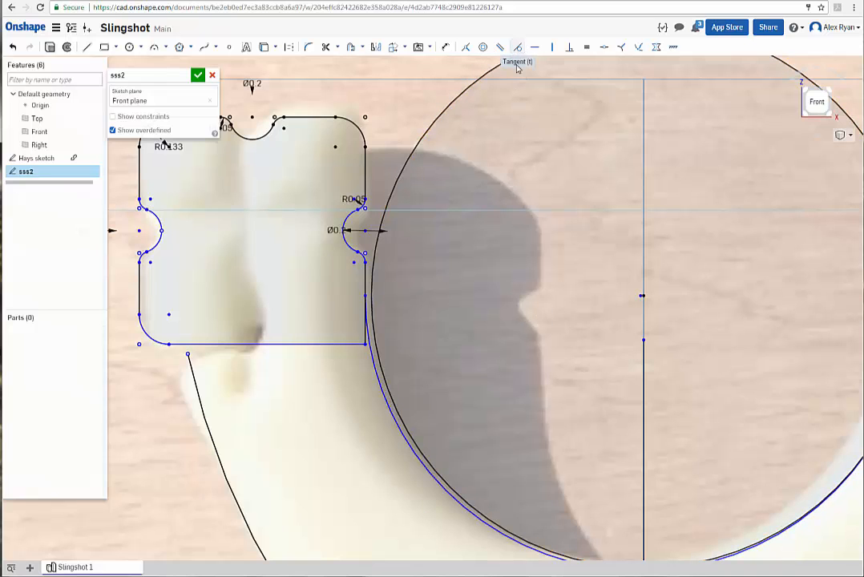
Undo the tangent constraints just applied to the arc.
scroll(484, 317, down, 2)
scroll(484, 314, down, 2)
middle_drag(570, 337, 499, 345)
scroll(484, 356, up, 2)
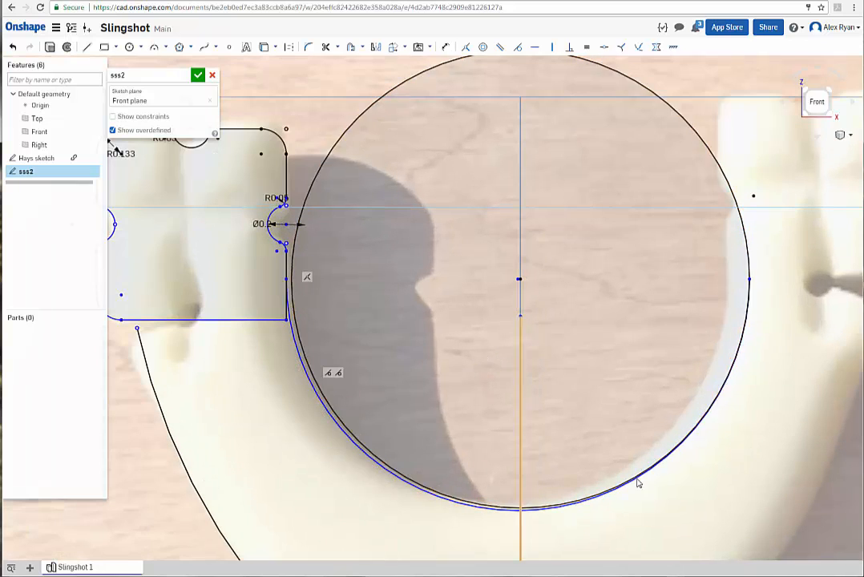
click(12, 48)
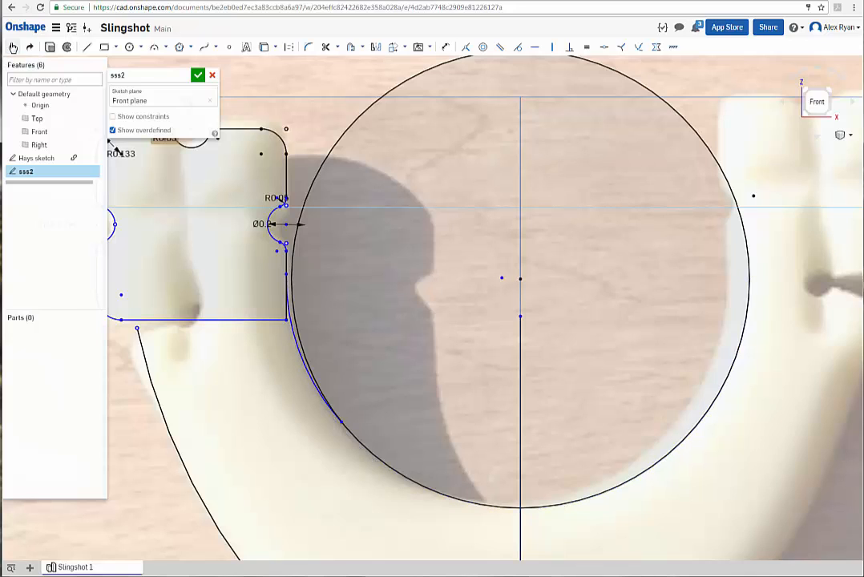
click(12, 49)
click(30, 48)
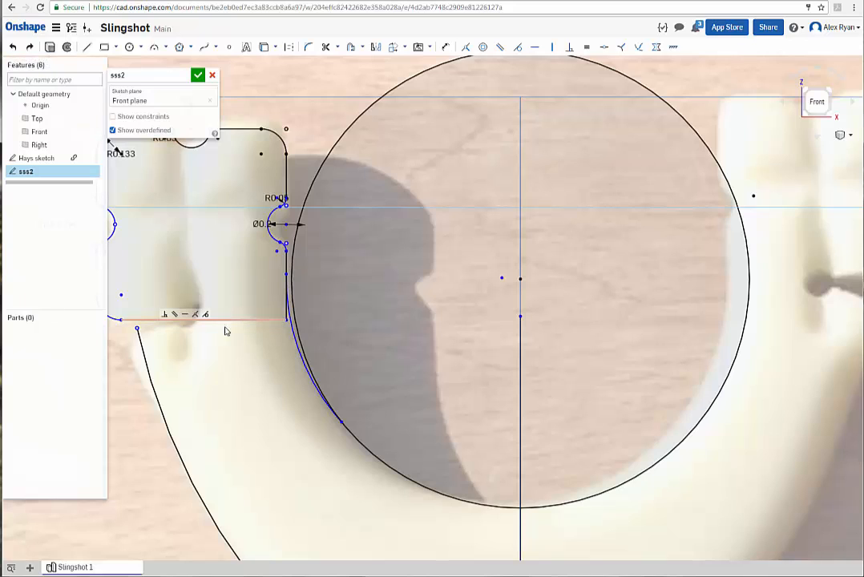
Try to make the arc tangent to the large circle, and undo the constraint.
click(298, 353)
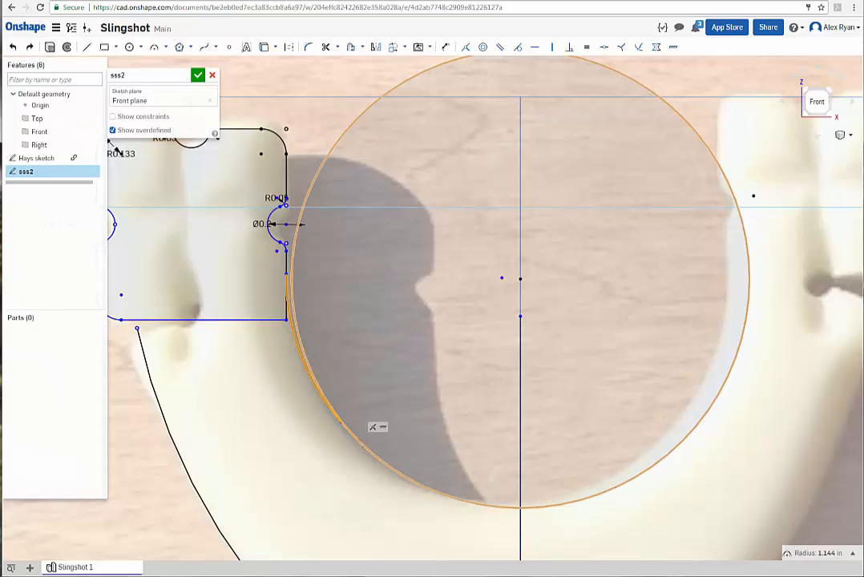
click(373, 423)
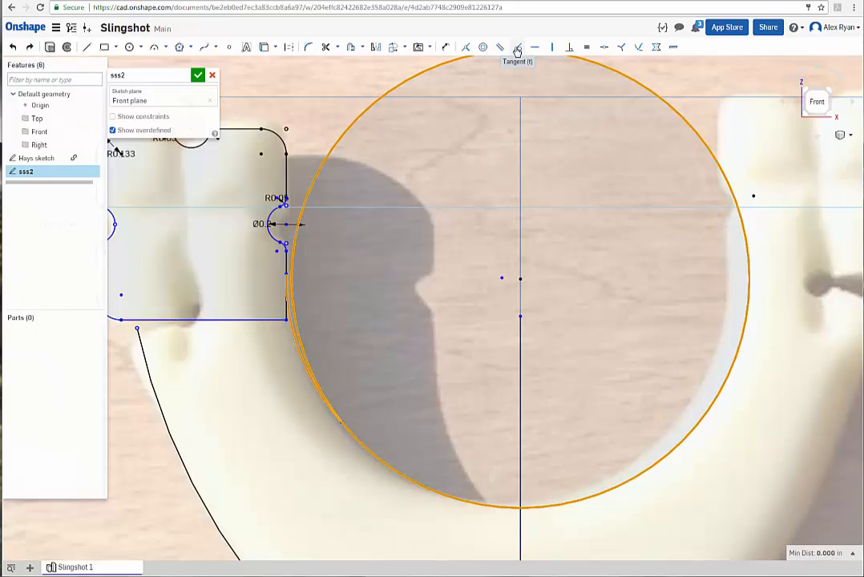
click(518, 48)
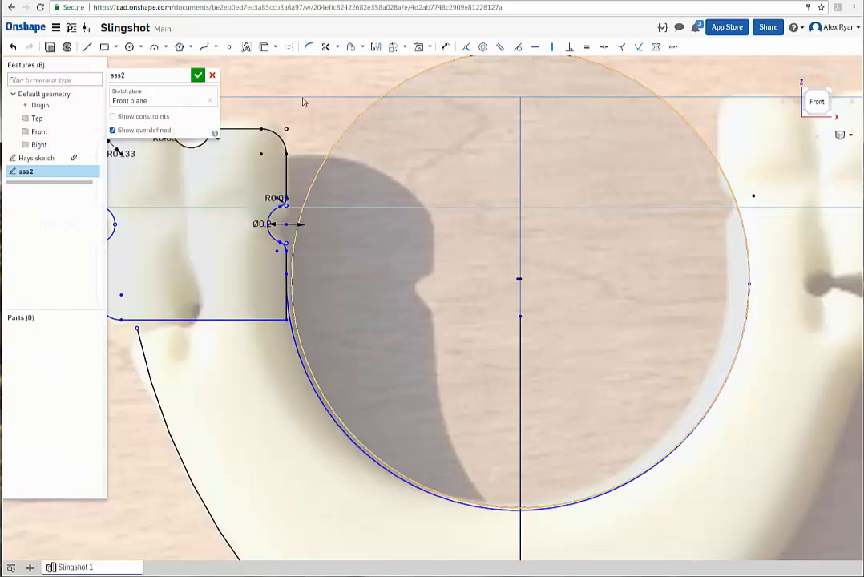
click(12, 48)
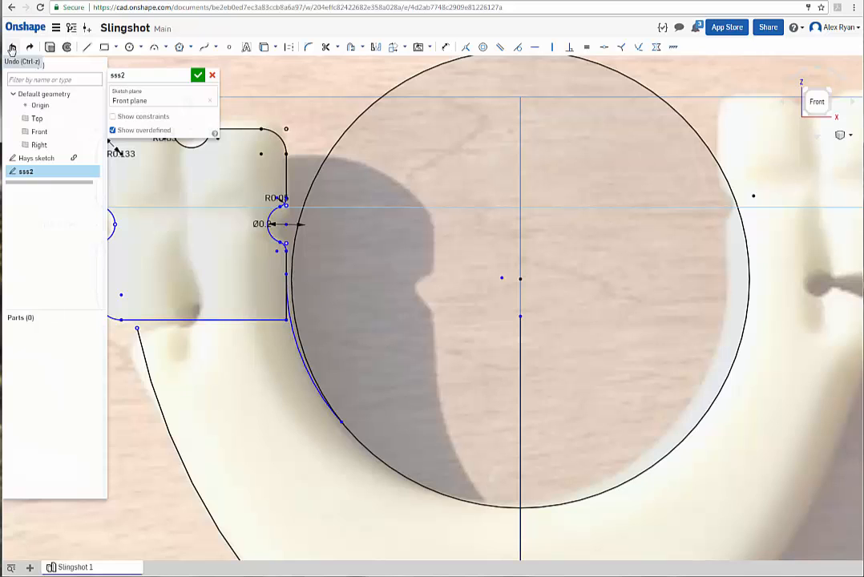
Delete the arc connecting the square's lower right edge segment to the large circle.
click(287, 351)
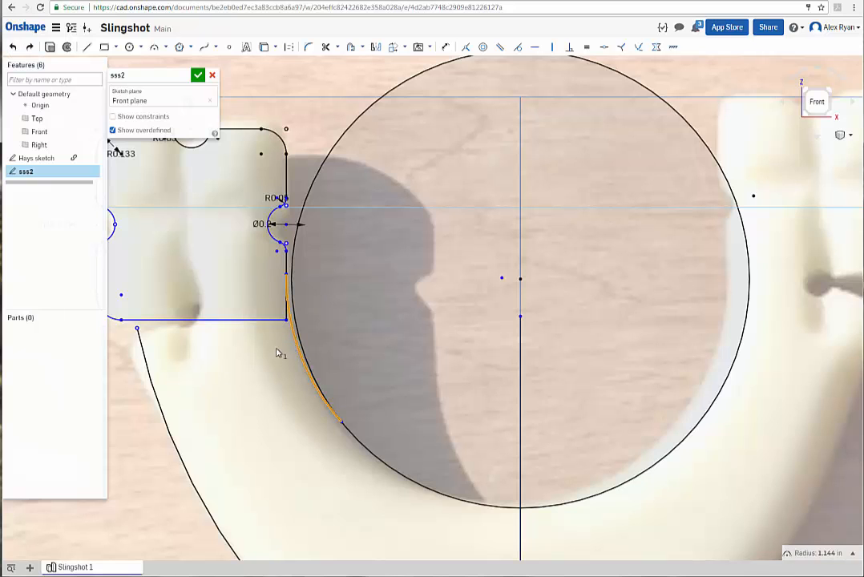
scroll(393, 329, up, 3)
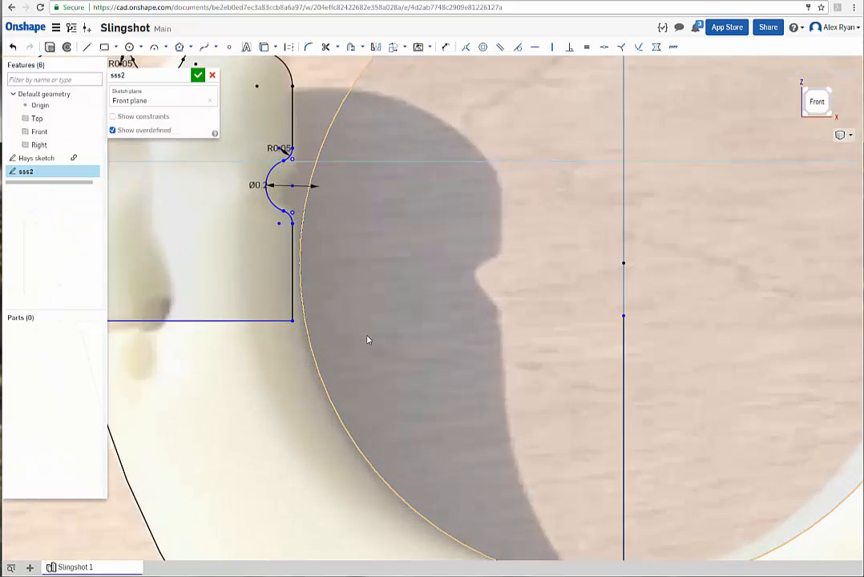
scroll(367, 340, down, 3)
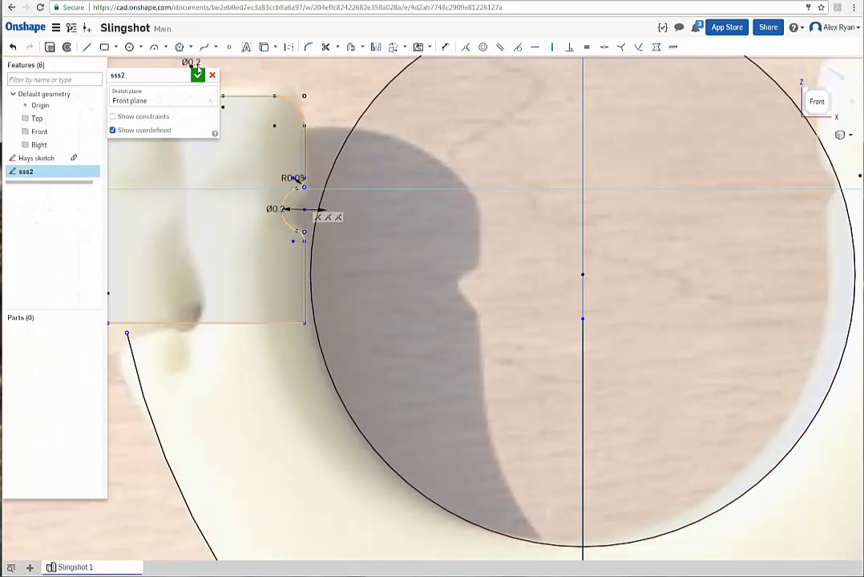
Draw a new three-point arc with a radius of about 1.584 in from the large circle's lower left side to the square's lower right edge segment.
click(154, 46)
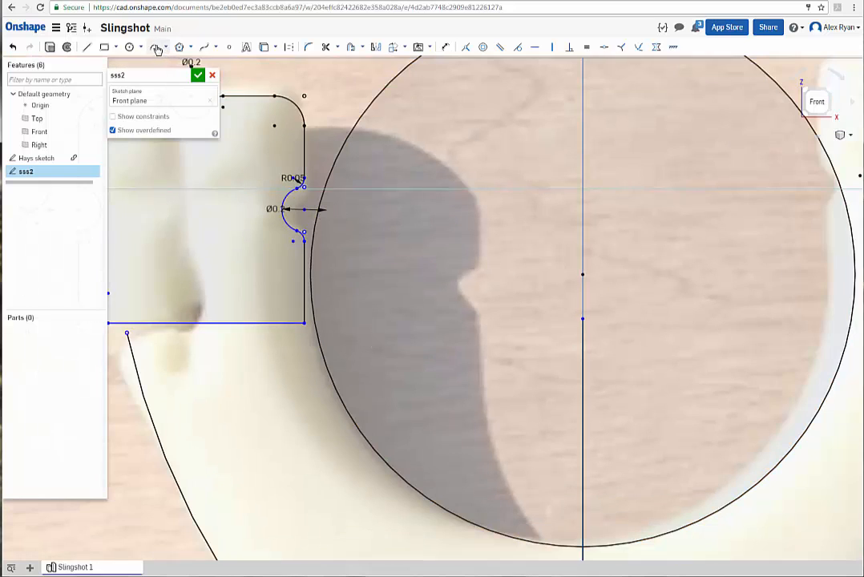
click(328, 374)
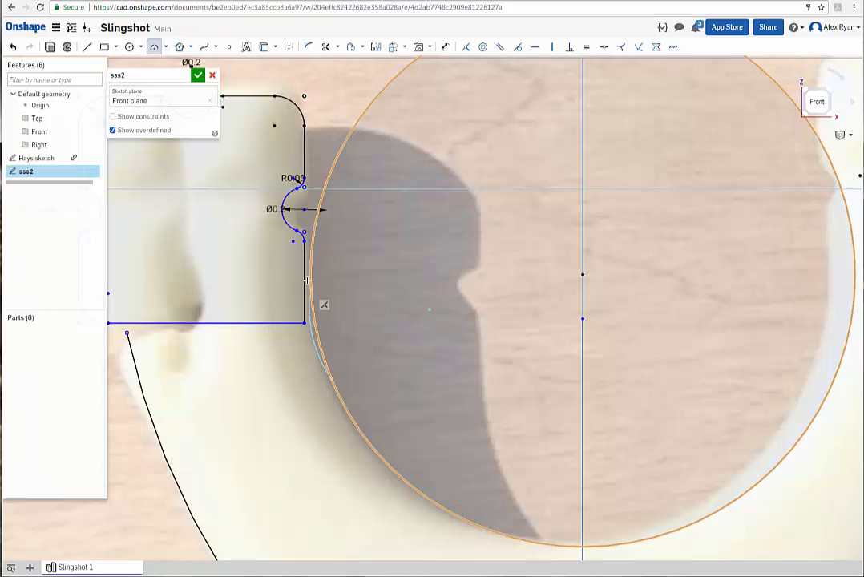
click(304, 271)
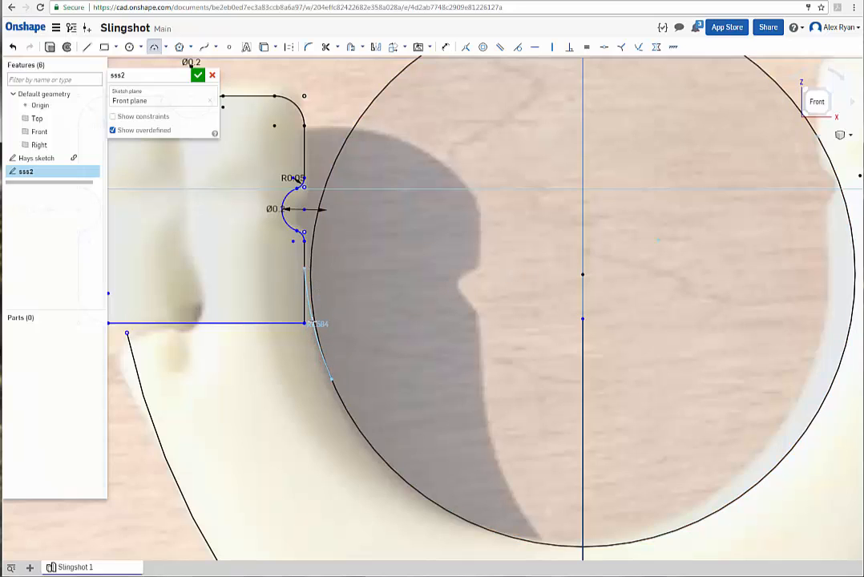
click(311, 323)
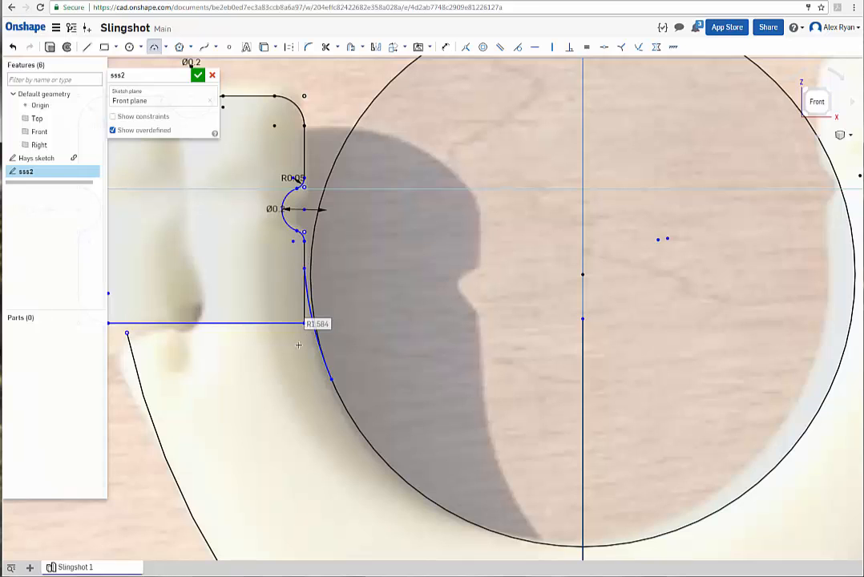
click(156, 48)
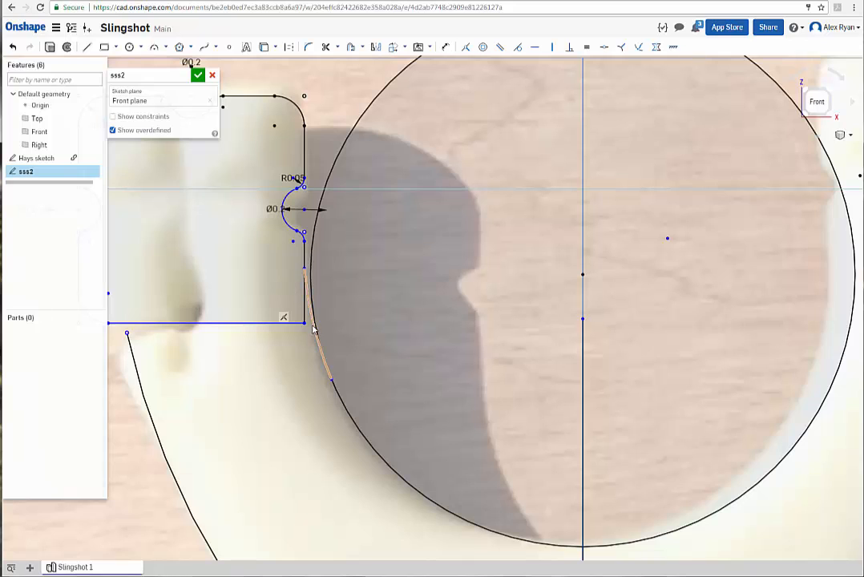
Make the new arc tangent to the large circle and to the square's lower right edge segment.
click(326, 393)
click(340, 398)
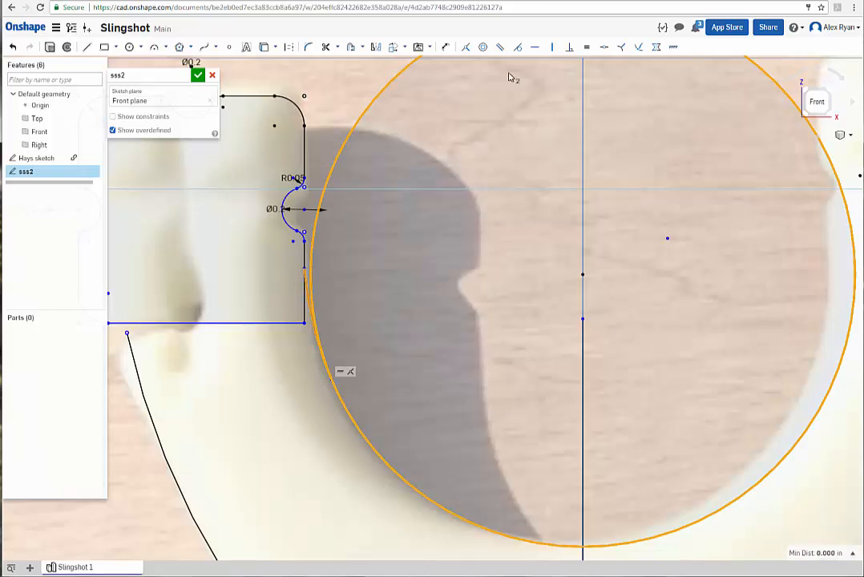
click(521, 49)
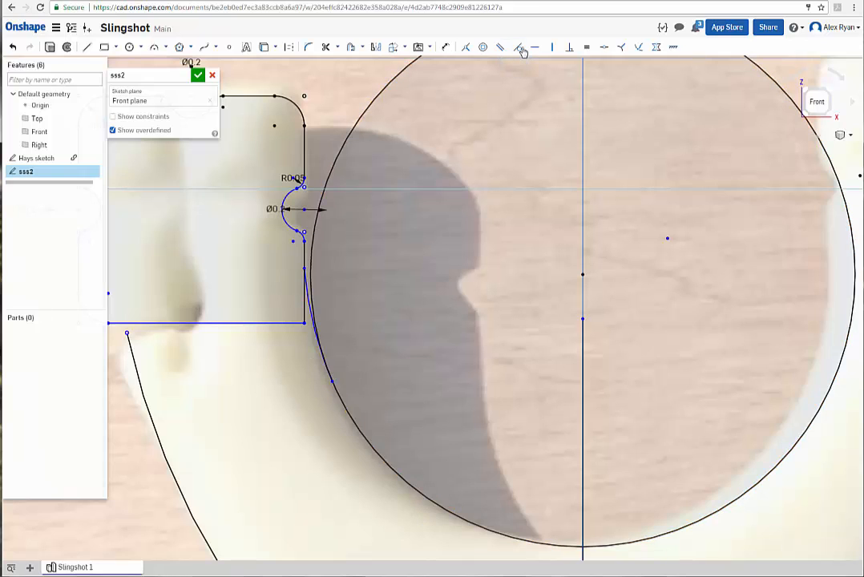
click(308, 277)
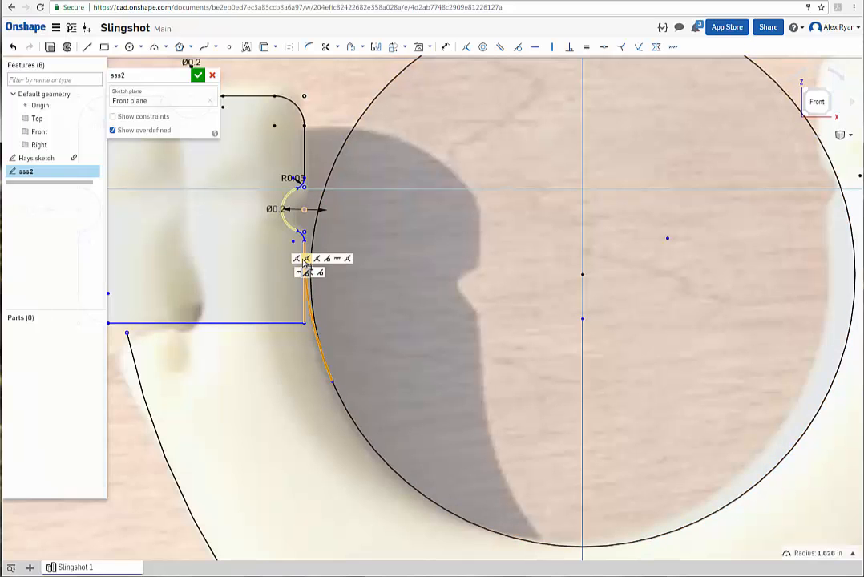
scroll(355, 264, up, 5)
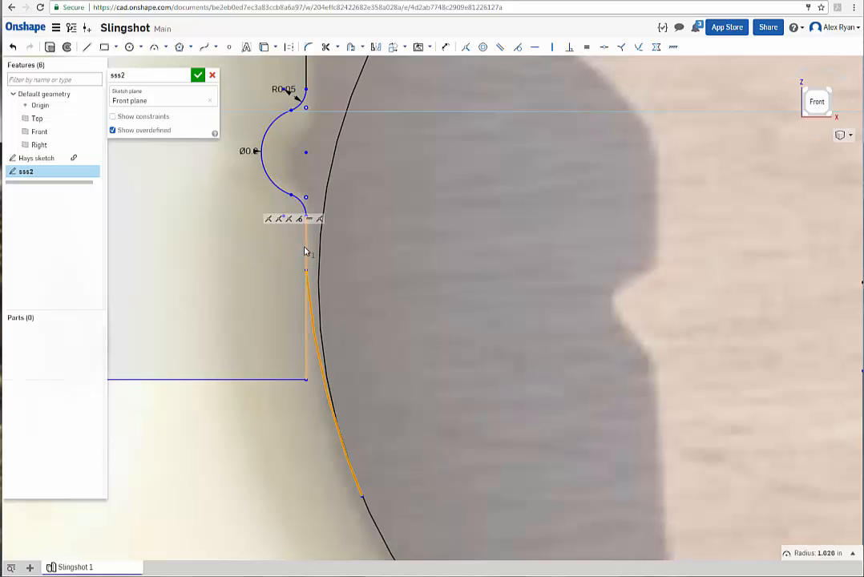
click(304, 250)
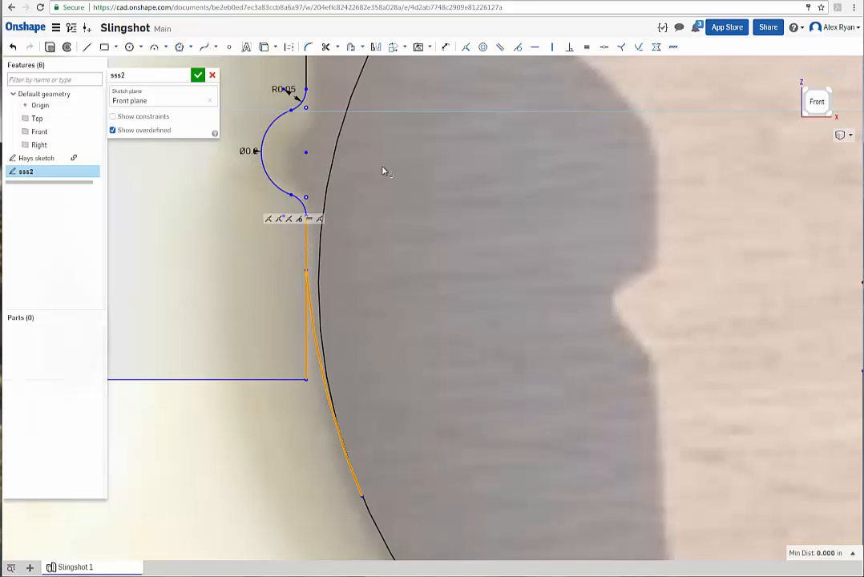
click(519, 48)
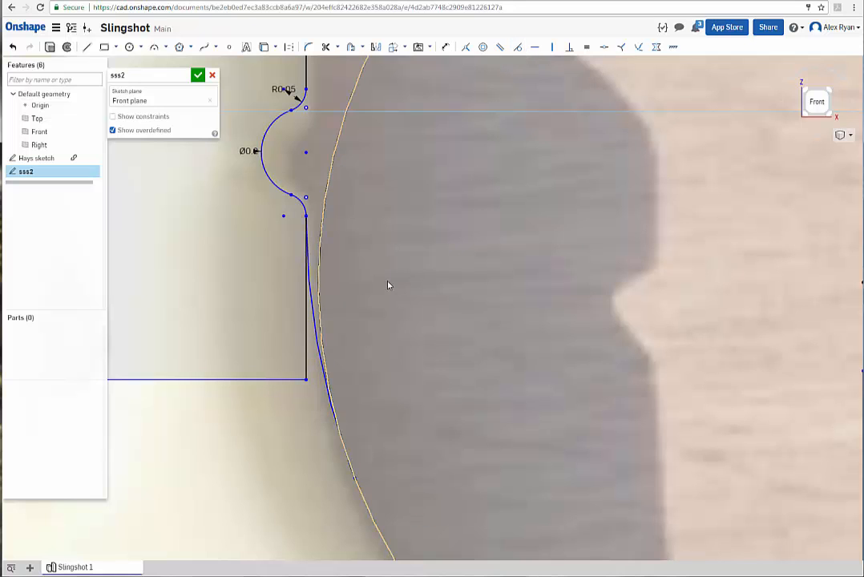
Examine how the new arc meets the right notch's lower fillet and the large circle.
scroll(384, 283, down, 2)
scroll(380, 283, up, 2)
scroll(370, 291, down, 2)
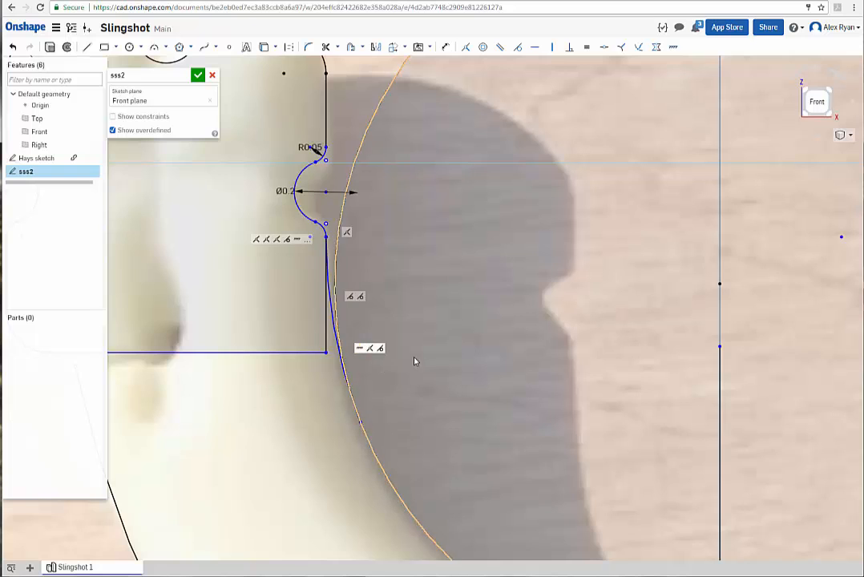
scroll(415, 359, up, 2)
scroll(401, 353, down, 2)
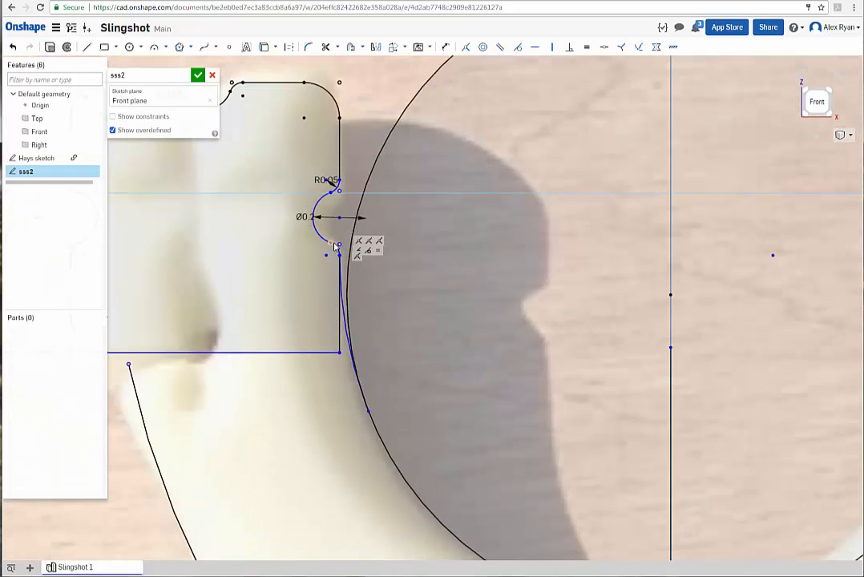
scroll(405, 373, up, 1)
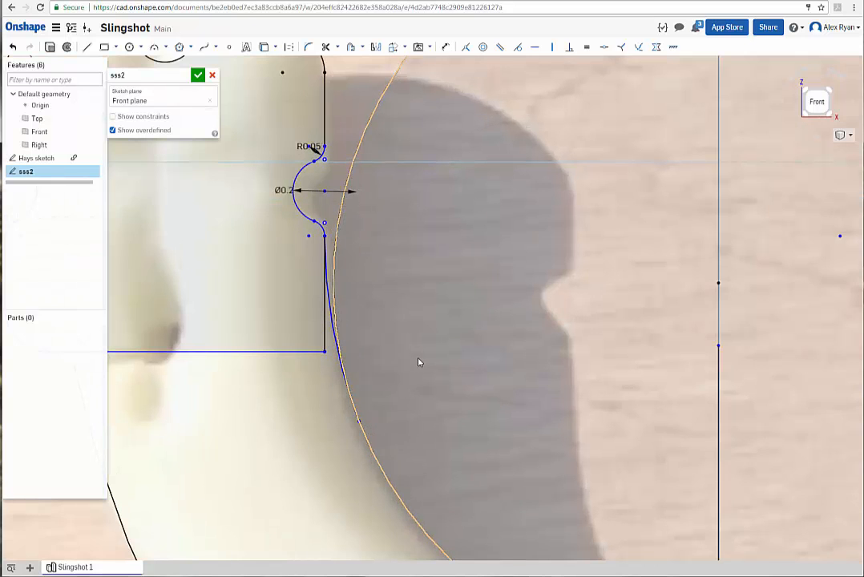
scroll(380, 360, down, 1)
scroll(371, 331, down, 3)
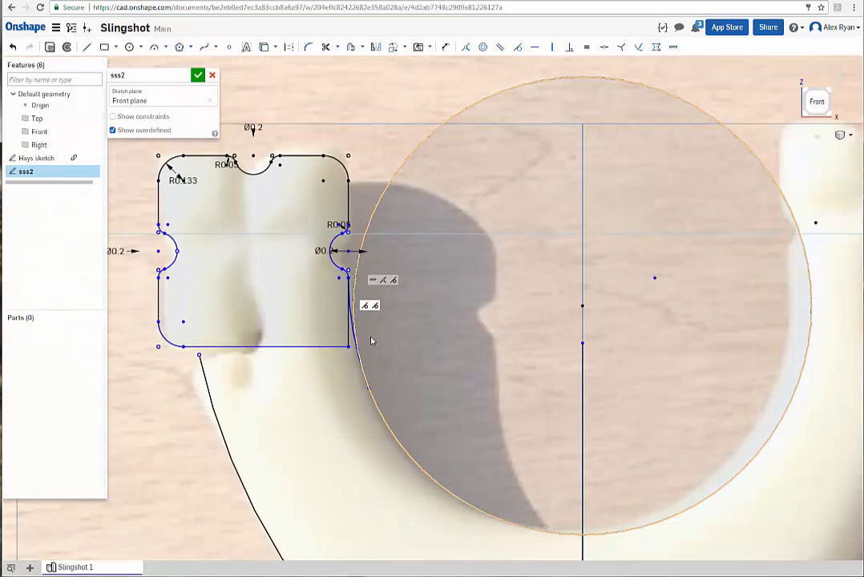
scroll(393, 358, up, 3)
scroll(433, 325, down, 2)
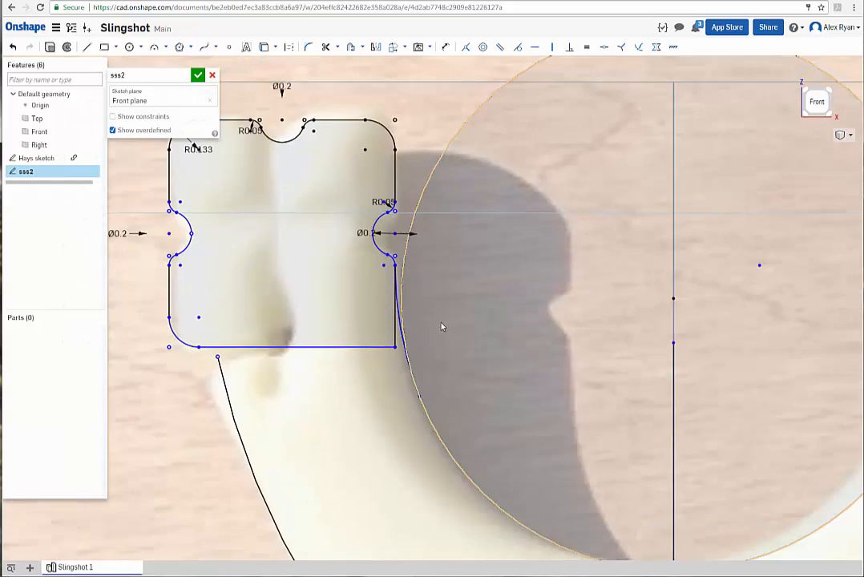
scroll(423, 320, up, 4)
scroll(419, 302, up, 1)
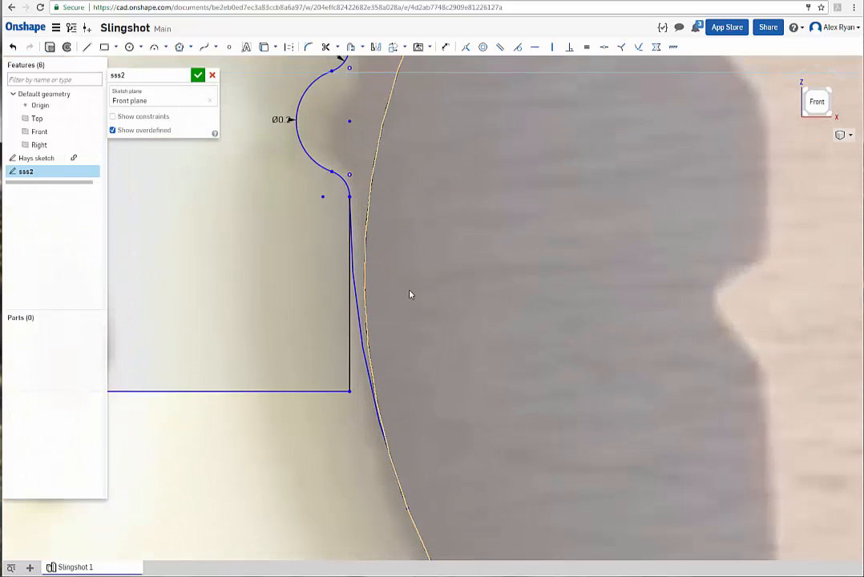
scroll(441, 336, down, 1)
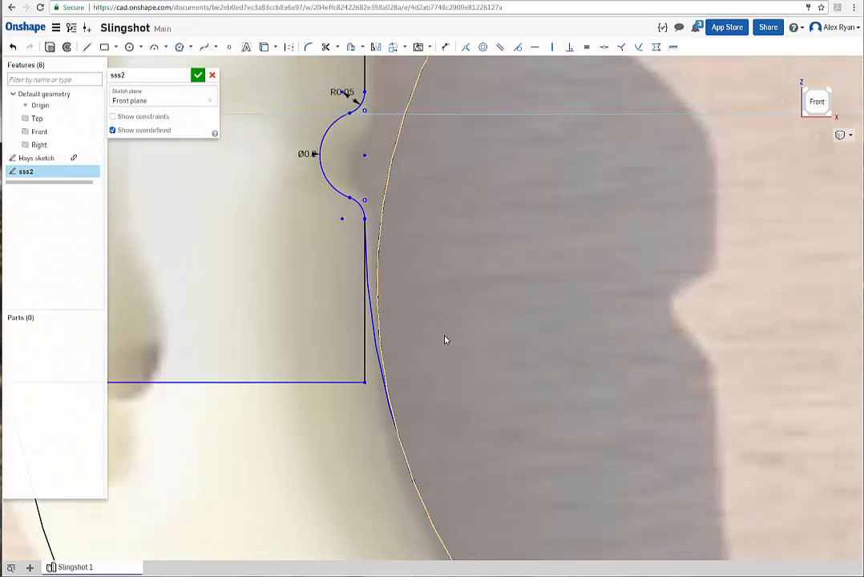
scroll(437, 325, up, 1)
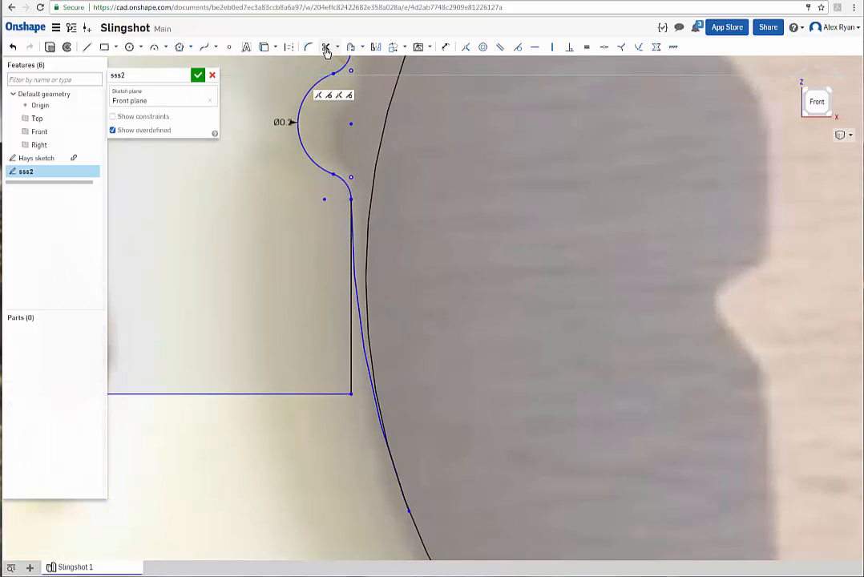
Trim away the square's lower right edge segment and the large circle's portion running from the arc's end over the top to the vertical centre line.
click(326, 47)
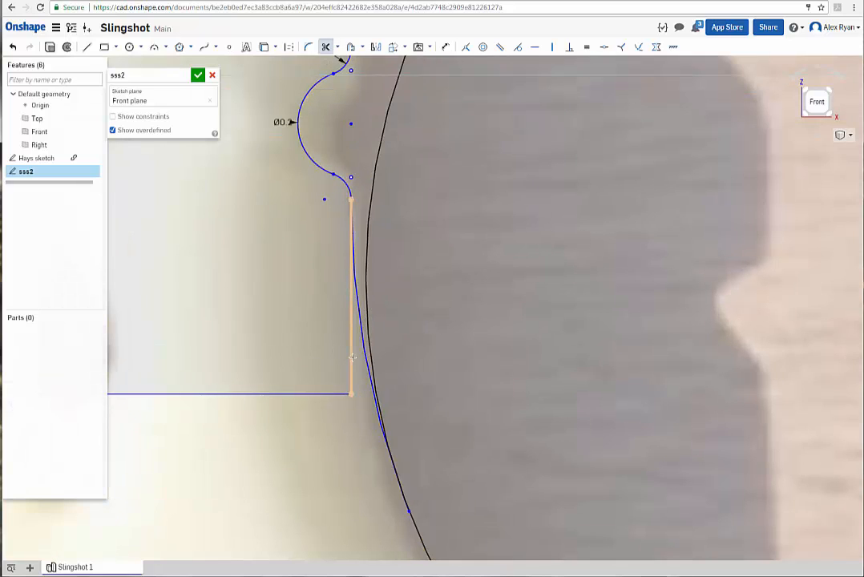
click(352, 358)
scroll(488, 341, down, 4)
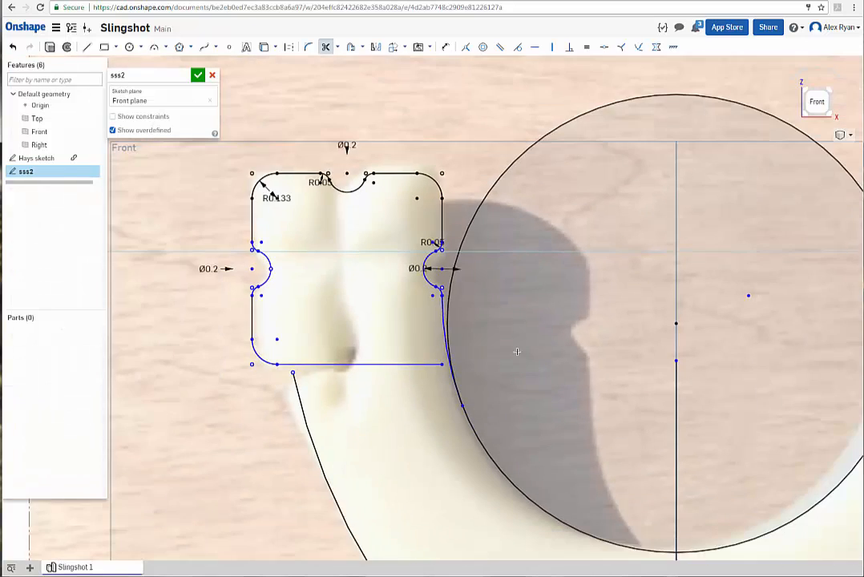
middle_drag(491, 350, 444, 353)
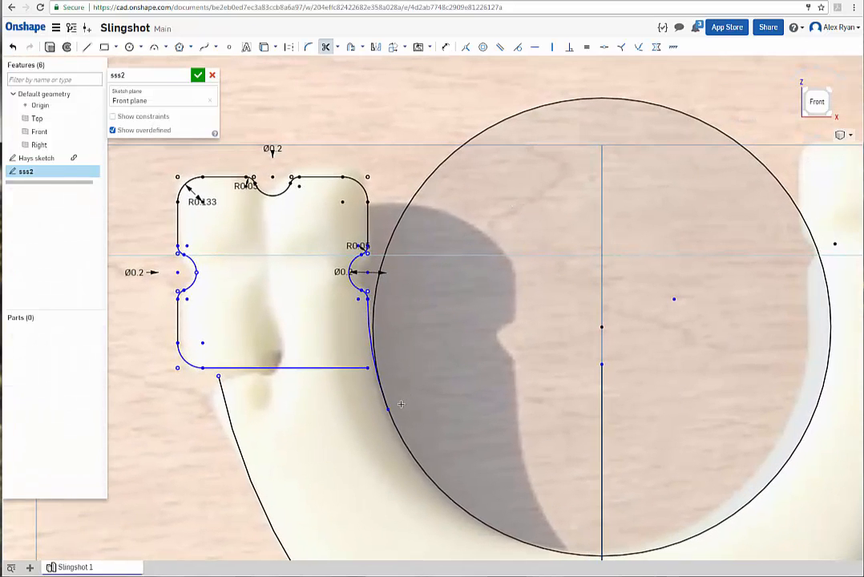
click(446, 160)
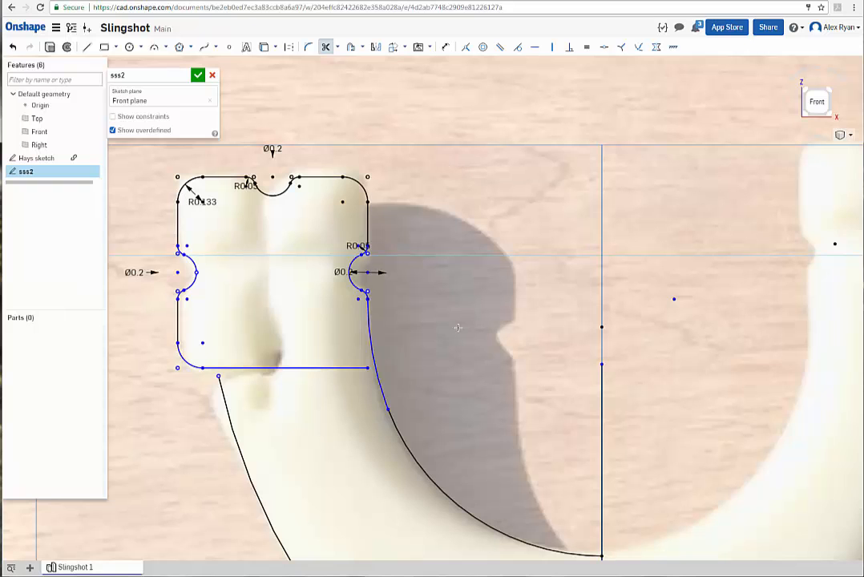
Sketch a circle about 0.242 in in diameter overlapping the square's bottom edge, around the dark hollow in the reference photo.
scroll(274, 426, up, 3)
mouse_move(265, 403)
middle_down()
mouse_move(341, 499)
mouse_move(374, 409)
mouse_move(339, 295)
middle_up()
scroll(340, 490, down, 1)
scroll(340, 489, up, 2)
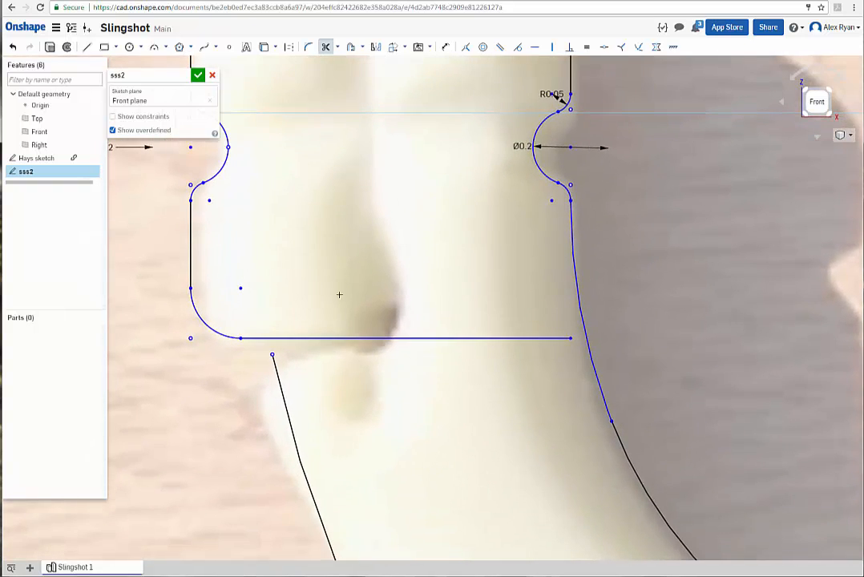
scroll(382, 425, up, 1)
scroll(383, 427, down, 1)
middle_drag(386, 428, 386, 408)
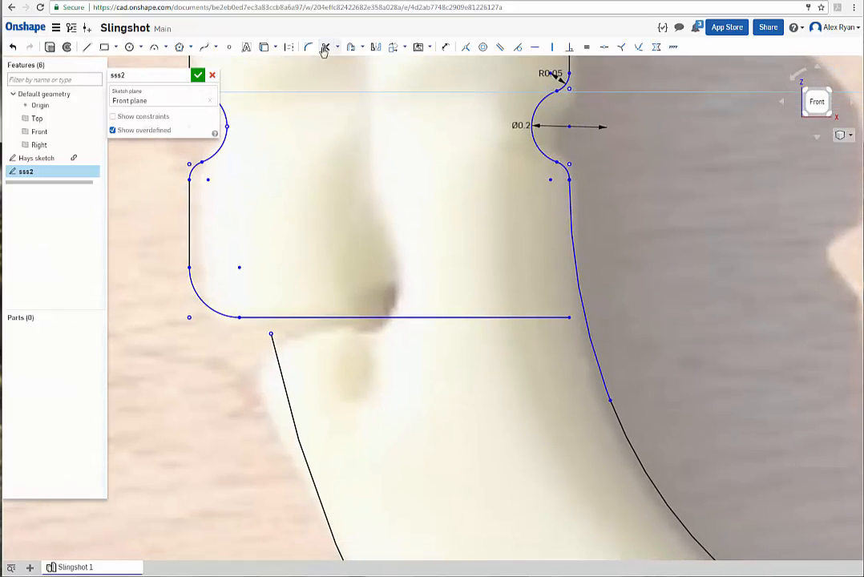
click(131, 48)
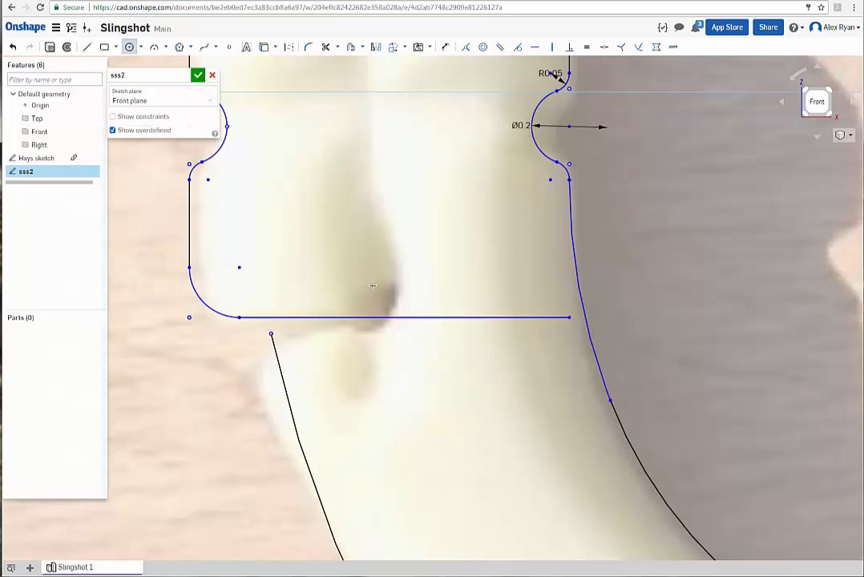
click(399, 249)
scroll(349, 349, up, 2)
scroll(379, 364, down, 2)
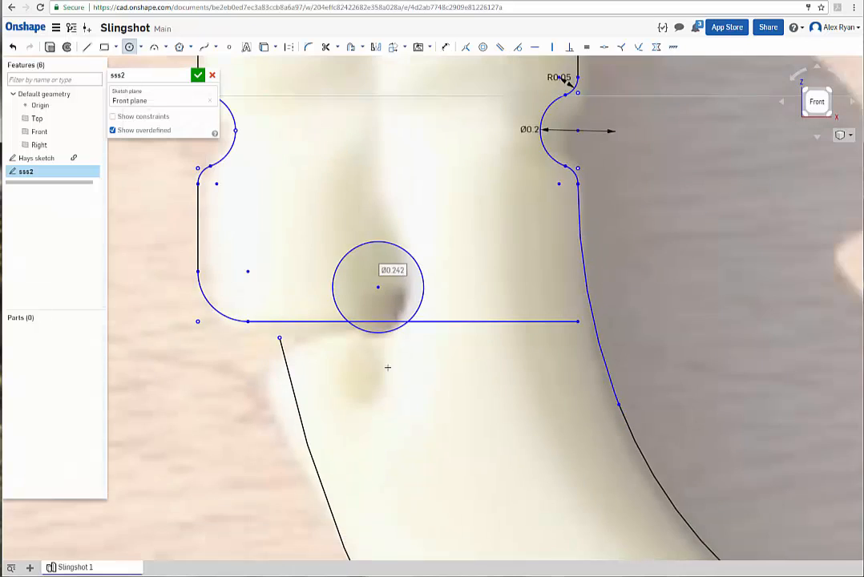
middle_drag(385, 374, 394, 347)
scroll(393, 350, up, 1)
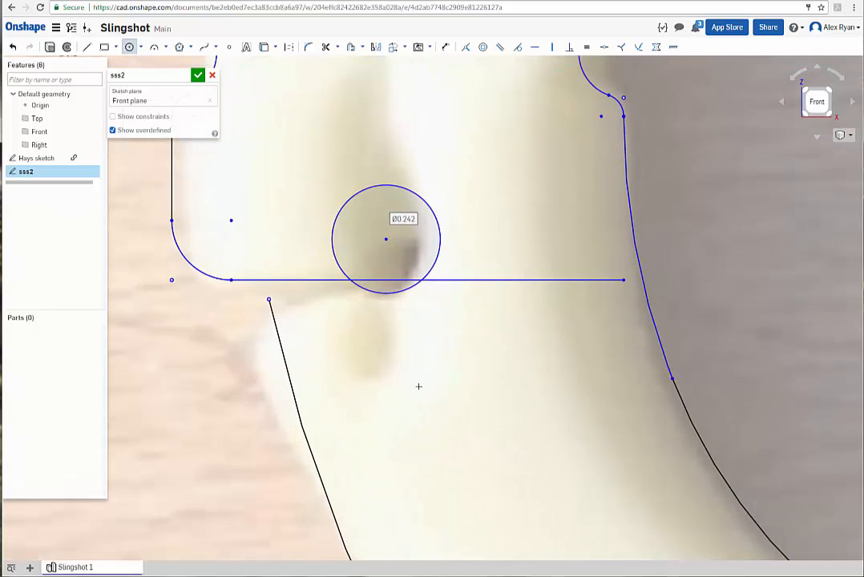
Examine the gap between the square's bottom edge and the upper end of the outer curve against the reference photo.
scroll(419, 386, down, 2)
middle_drag(439, 419, 357, 313)
scroll(355, 313, down, 1)
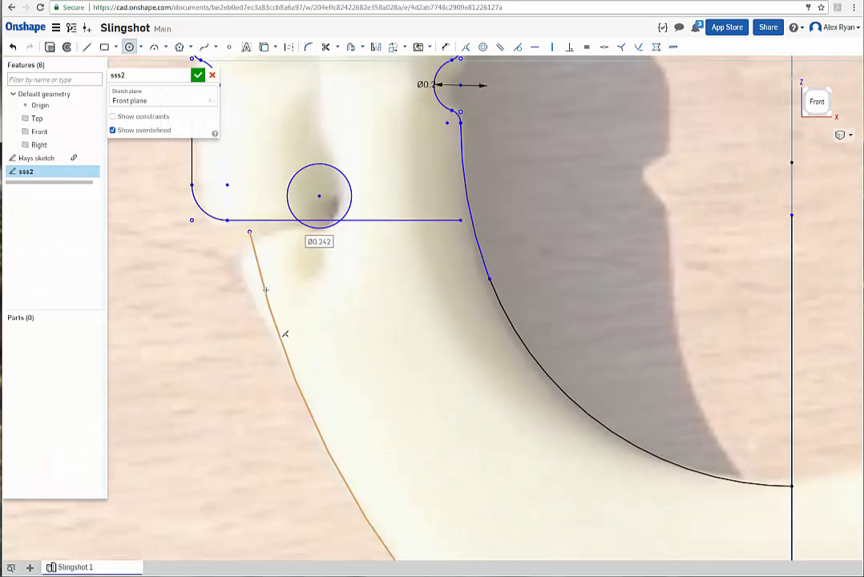
scroll(314, 349, up, 3)
scroll(329, 360, down, 6)
scroll(322, 349, up, 2)
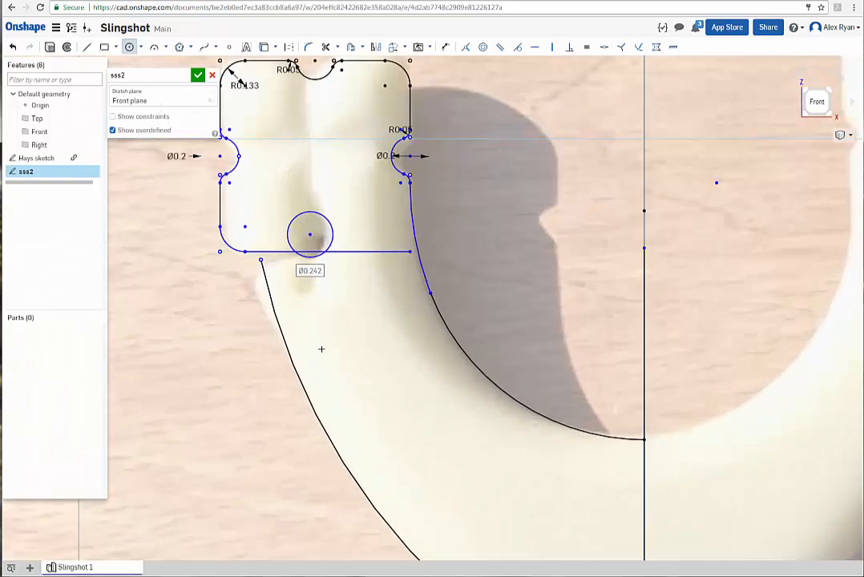
scroll(322, 349, up, 3)
scroll(284, 280, up, 1)
middle_drag(285, 281, 339, 382)
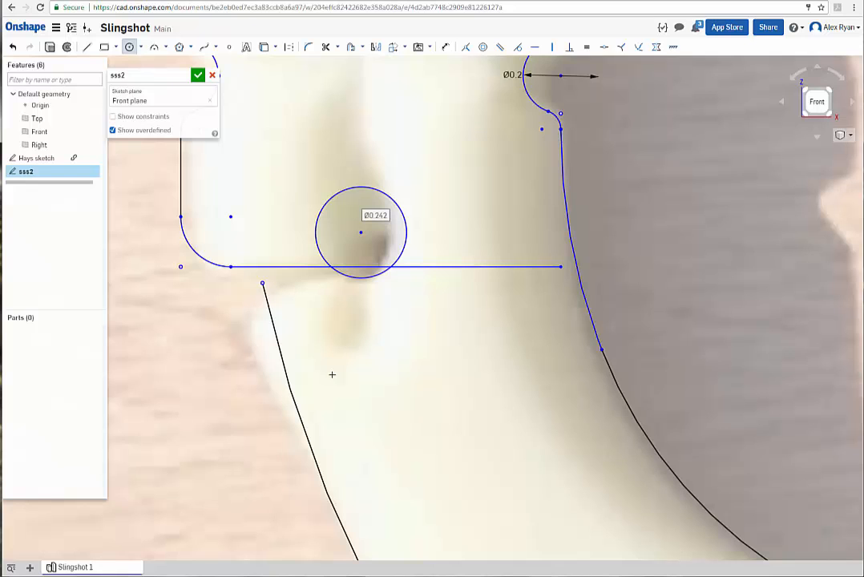
scroll(325, 342, up, 1)
scroll(325, 337, down, 2)
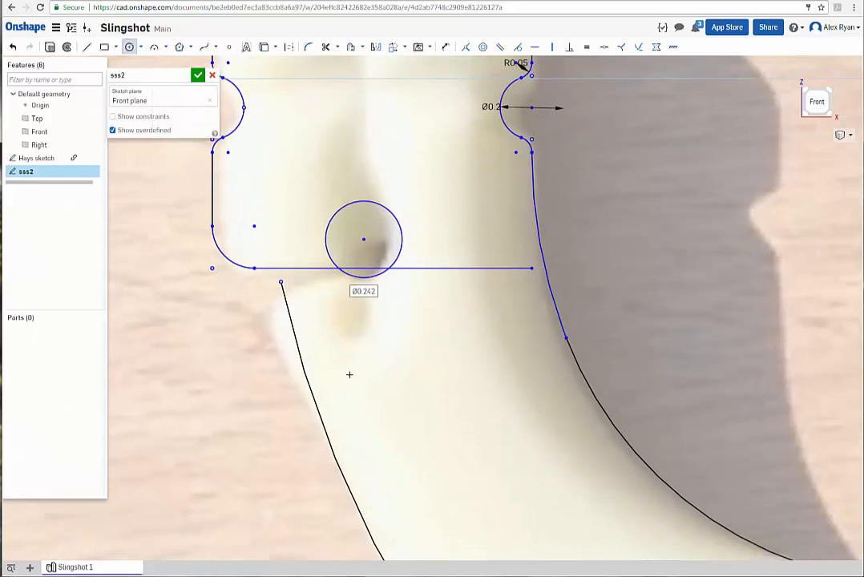
scroll(349, 372, up, 2)
scroll(349, 372, down, 1)
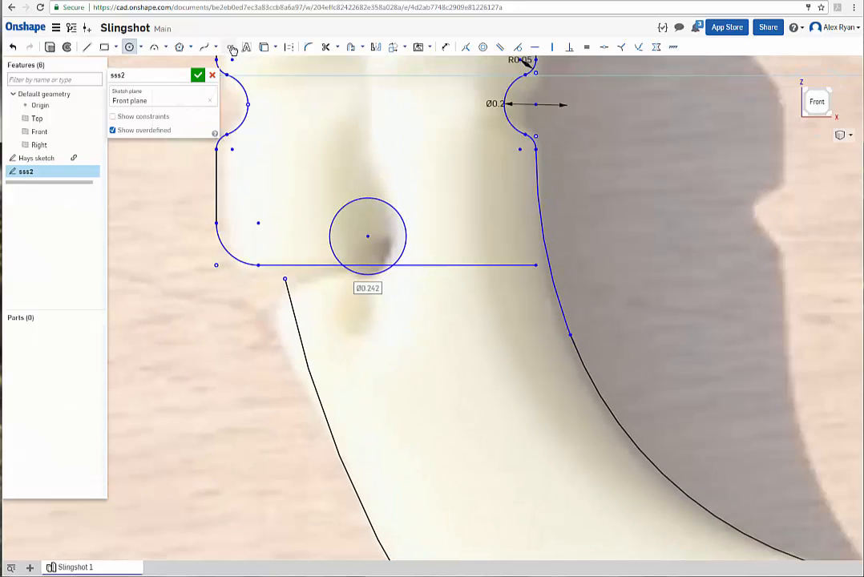
Place a point on the outer curve below its upper end and trim away the portion above that point.
click(228, 46)
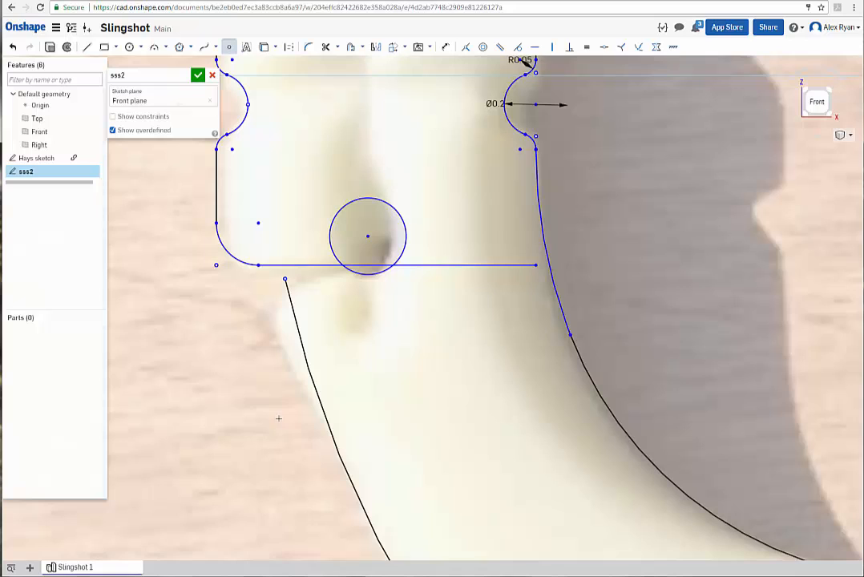
click(328, 431)
click(325, 46)
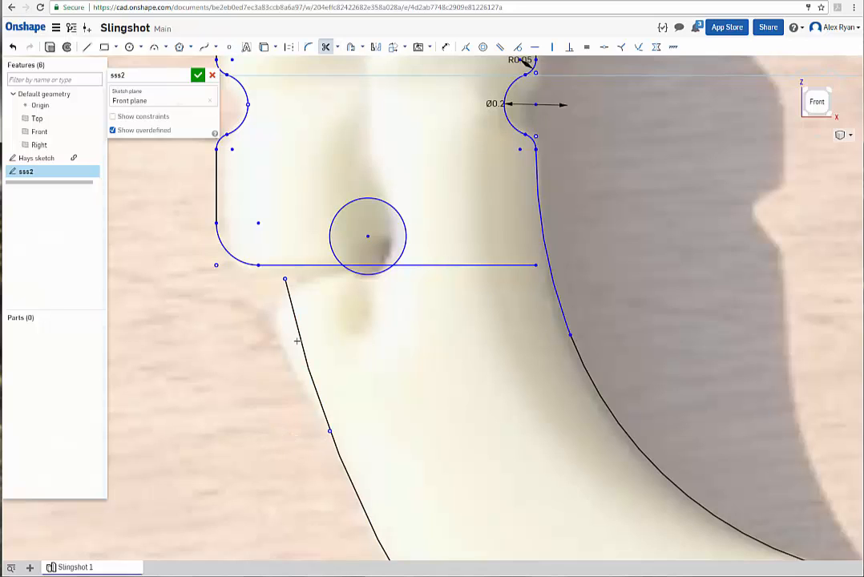
click(301, 343)
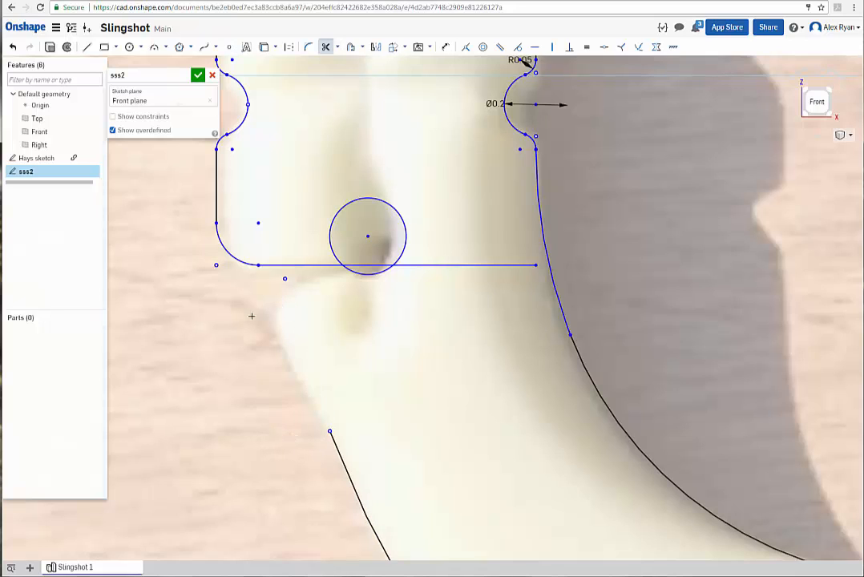
Draw a three-point arc of about 18.7 in radius from the outer curve's trimmed end up to the shoulder corner in the photo.
click(153, 47)
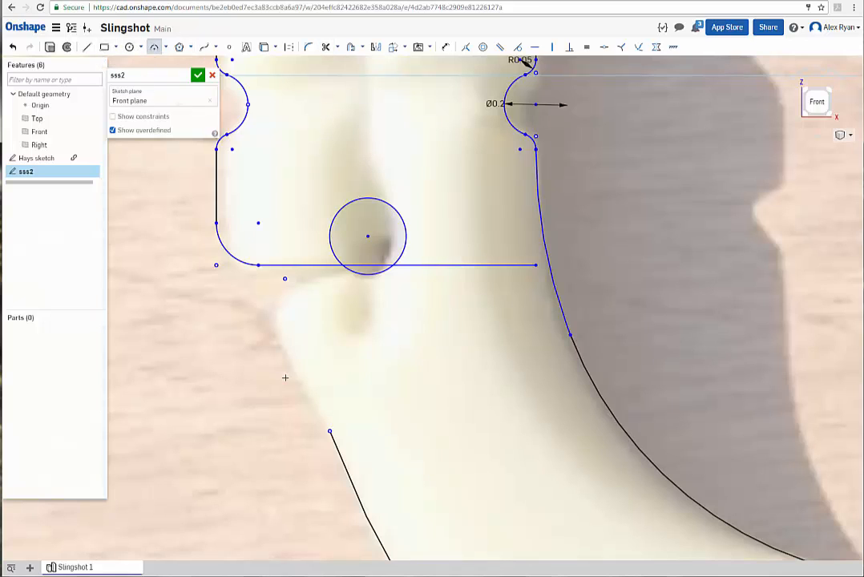
click(329, 432)
click(274, 305)
click(314, 396)
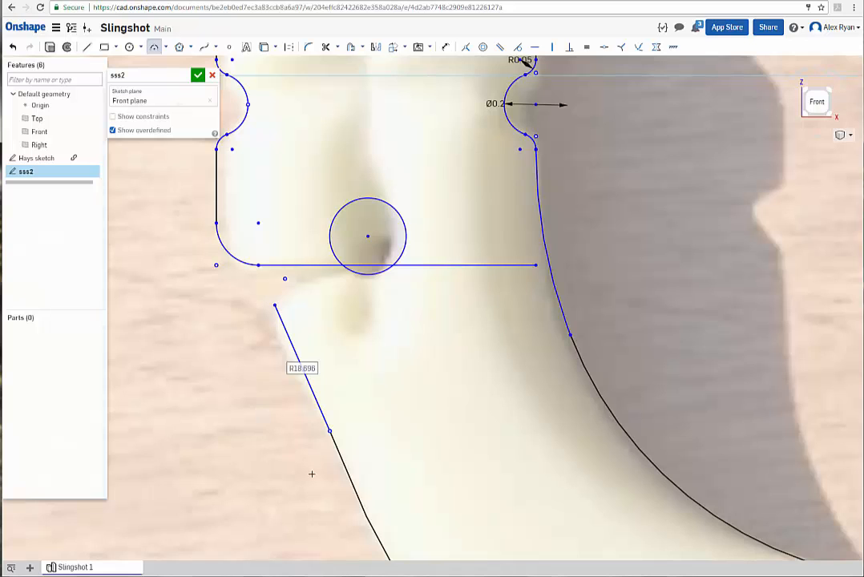
Make the new, nearly straight arc tangent to the outer curve below it.
click(156, 48)
click(311, 393)
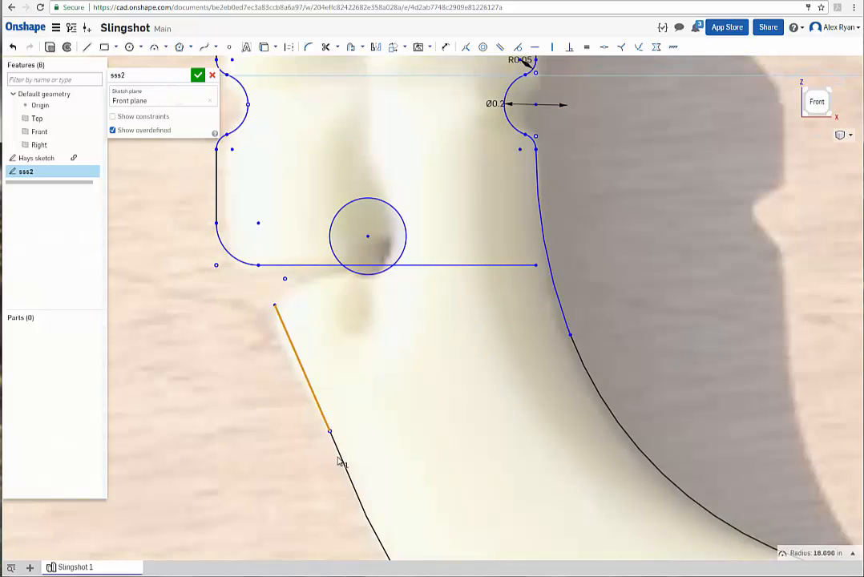
click(340, 457)
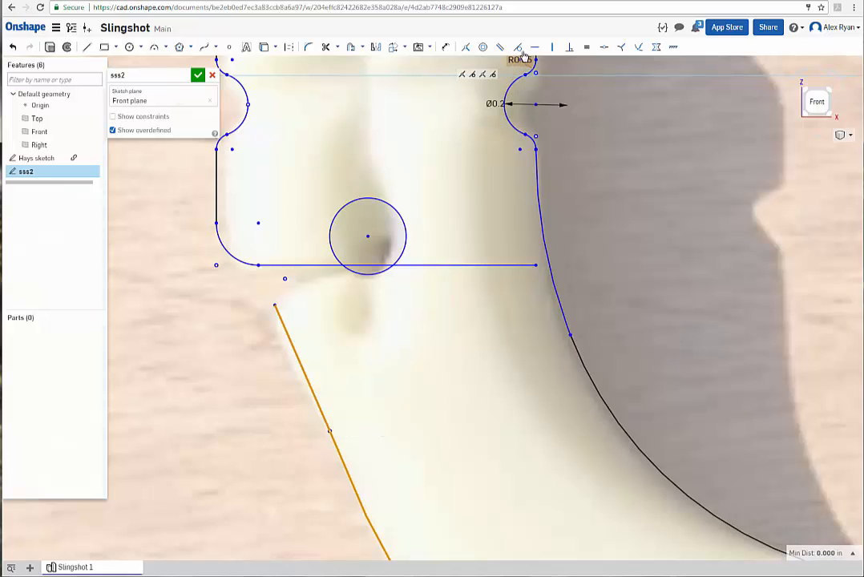
click(519, 48)
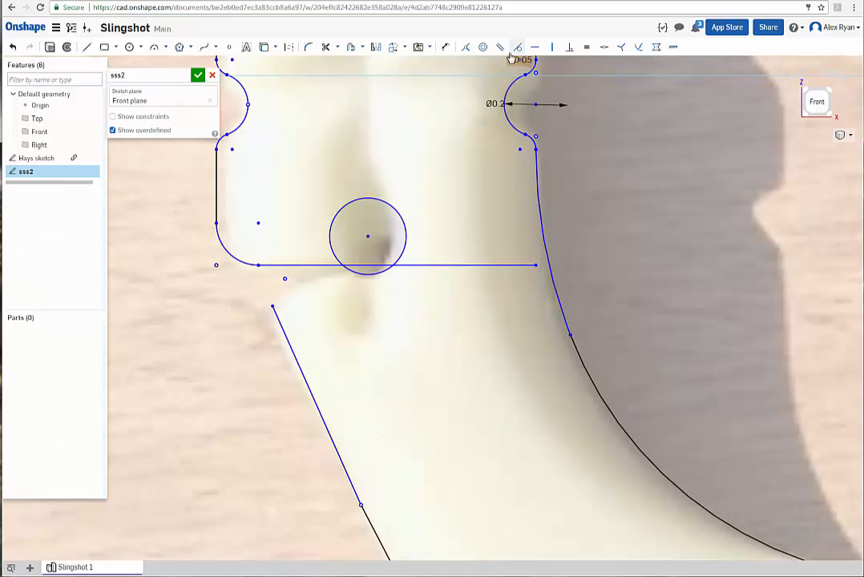
Draw a three-point arc of about 0.559 in radius from the hollow circle's bottom along the shoulder's upper edge, stopping short of its corner.
scroll(319, 310, up, 3)
scroll(320, 309, down, 1)
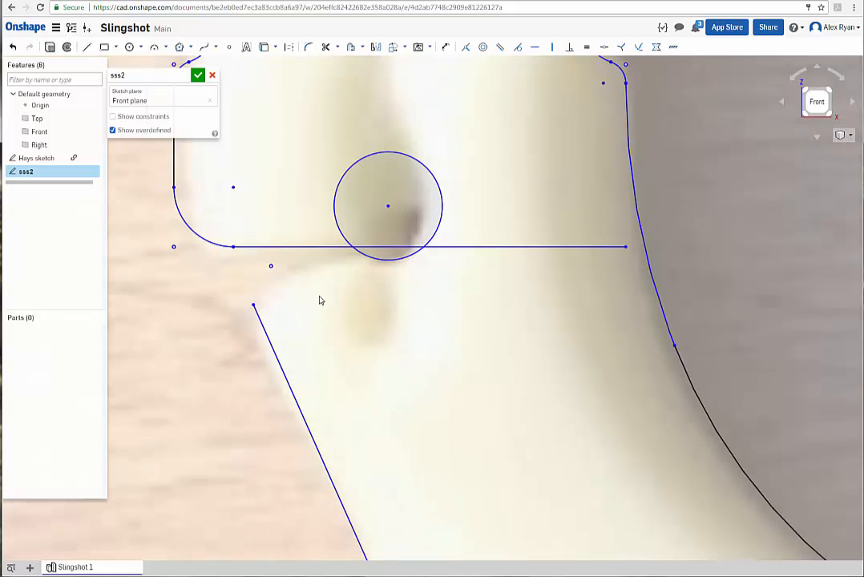
middle_drag(319, 297, 302, 331)
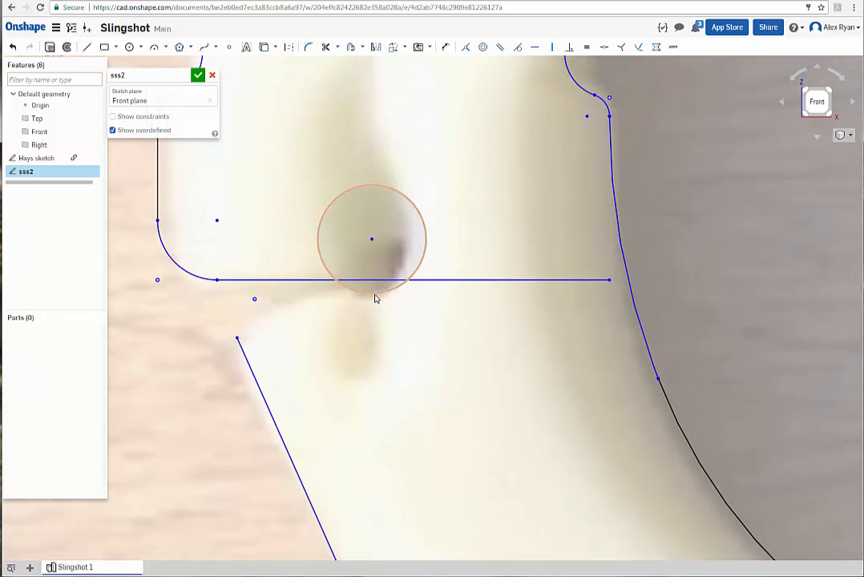
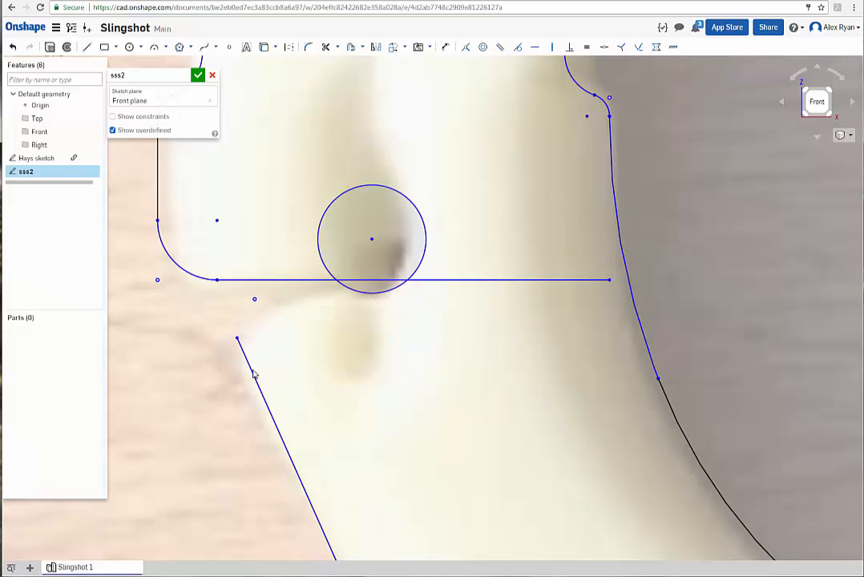
click(154, 50)
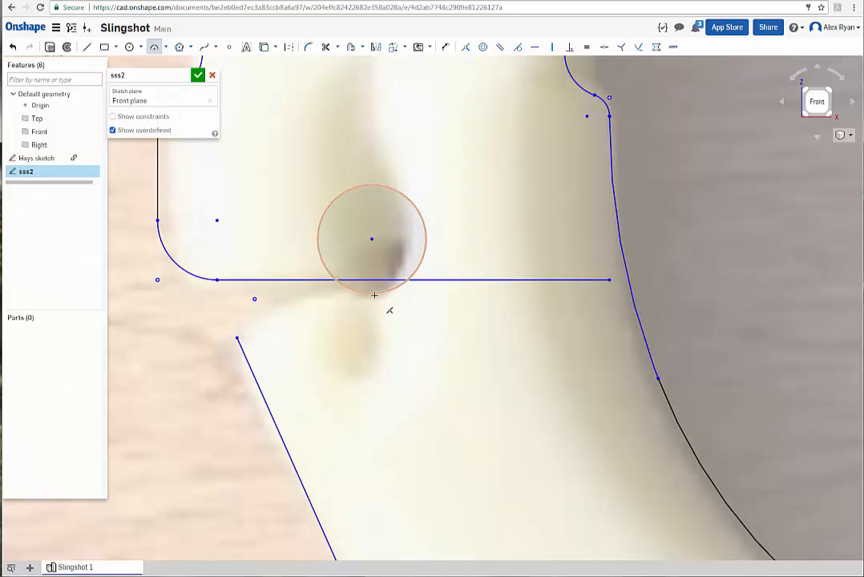
click(375, 292)
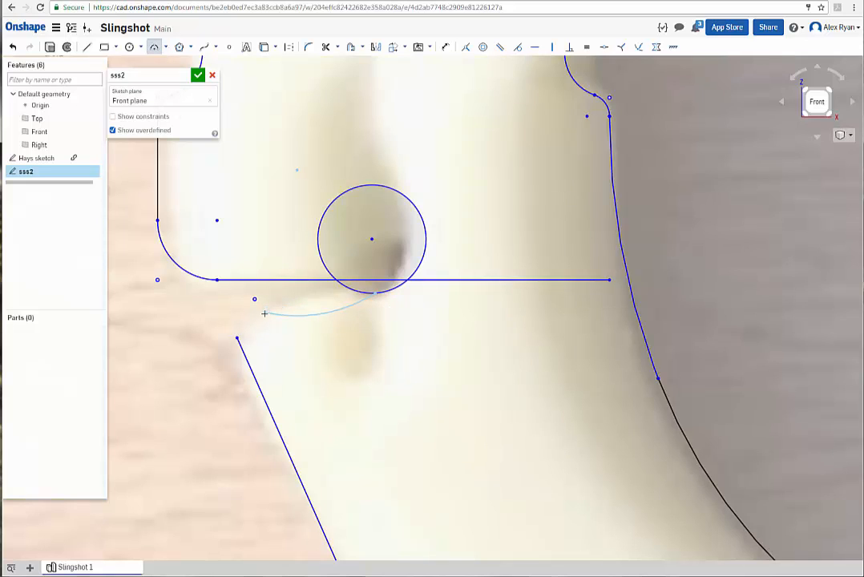
click(319, 298)
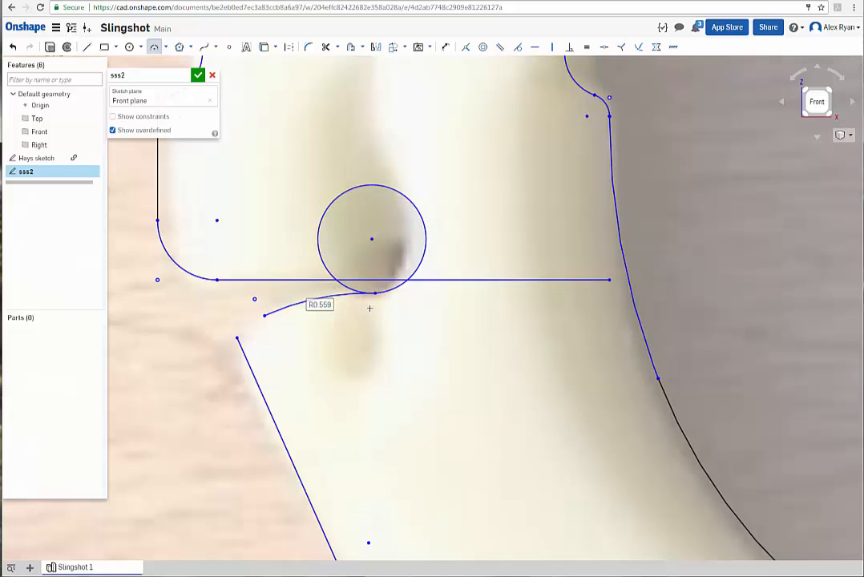
Fix the hollow circle in place and make the shoulder's upper arc tangent to it.
scroll(370, 305, up, 2)
scroll(372, 329, up, 1)
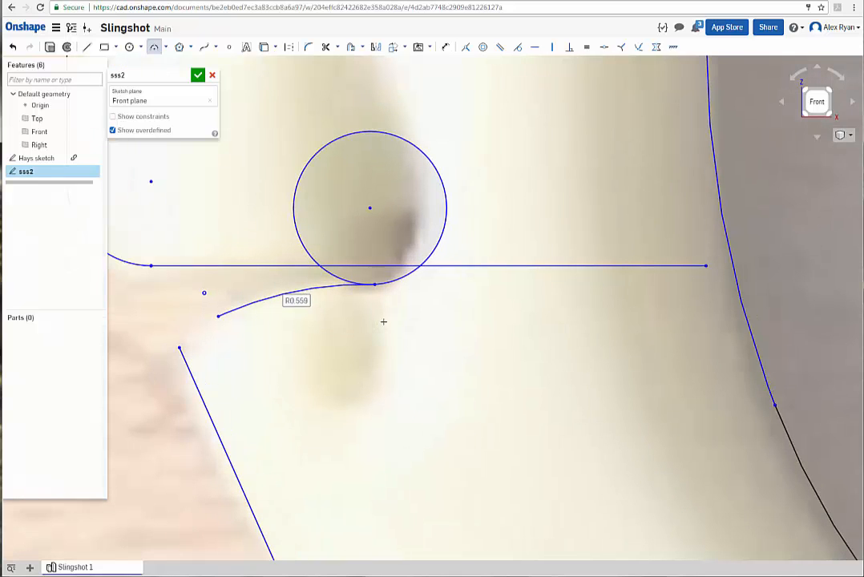
click(154, 48)
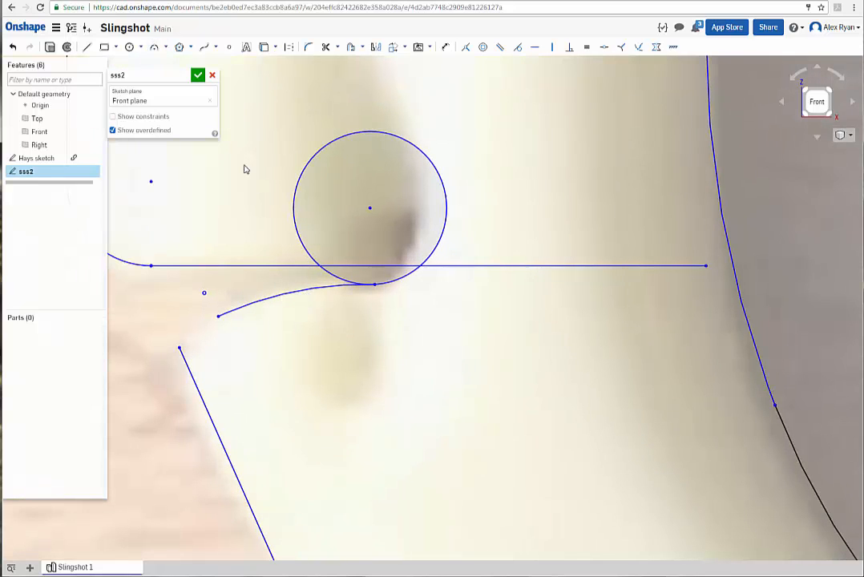
click(295, 180)
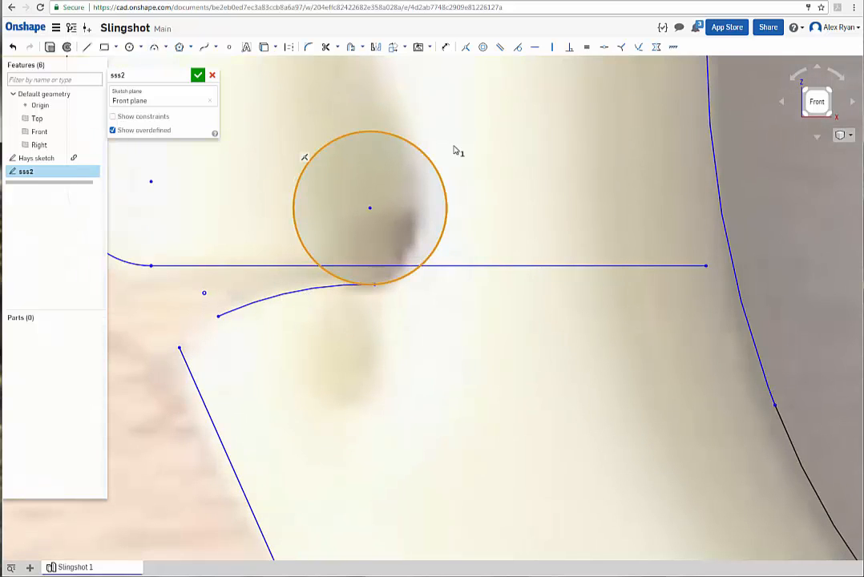
click(674, 48)
click(329, 290)
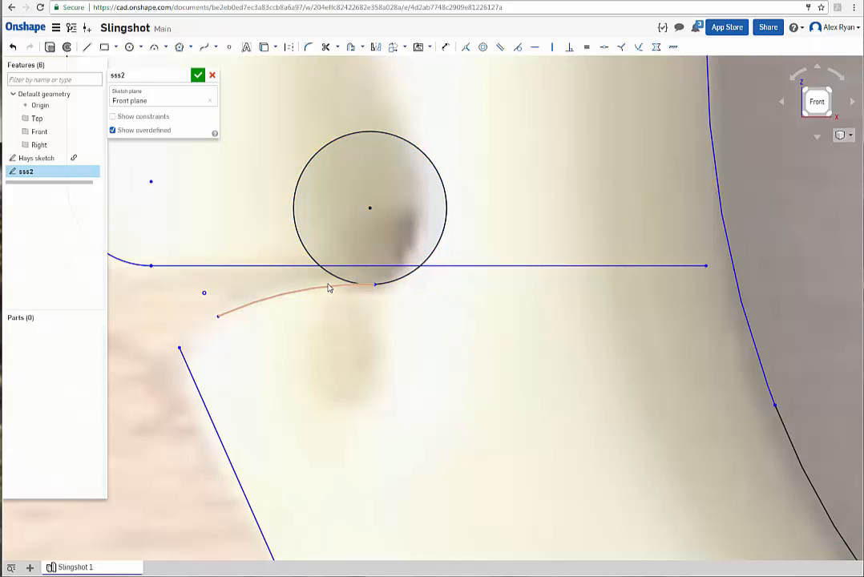
click(405, 276)
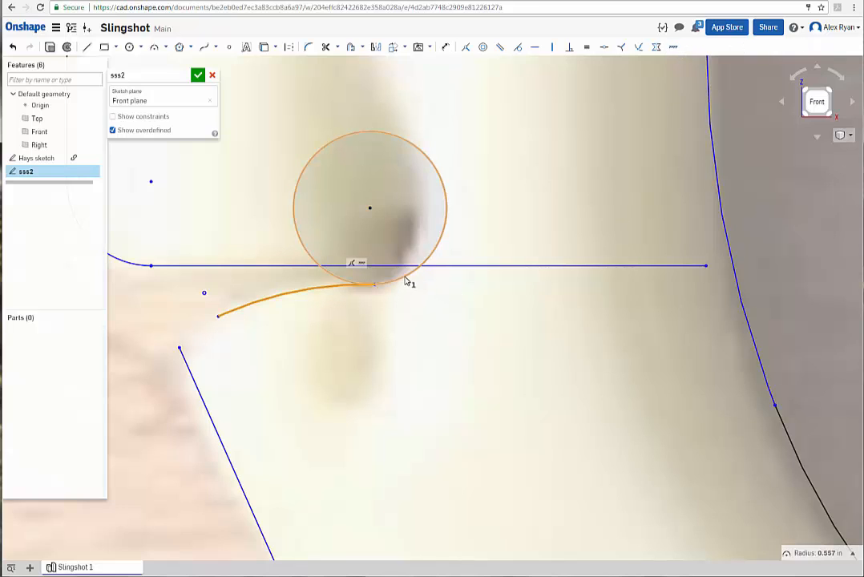
click(517, 48)
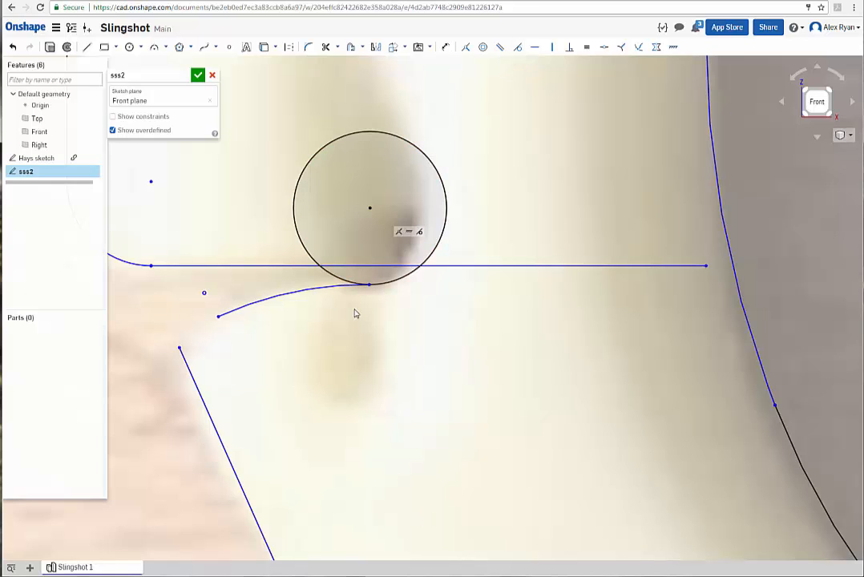
click(129, 47)
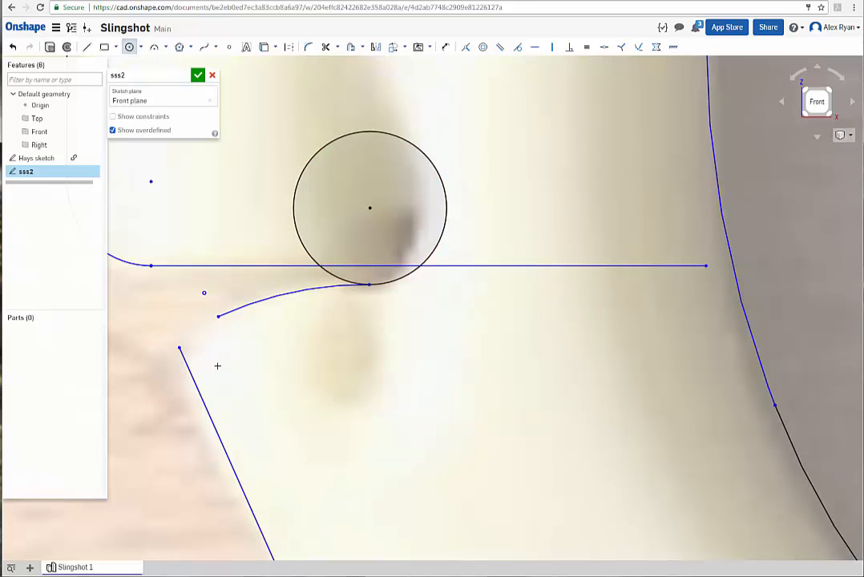
drag(233, 366, 245, 365)
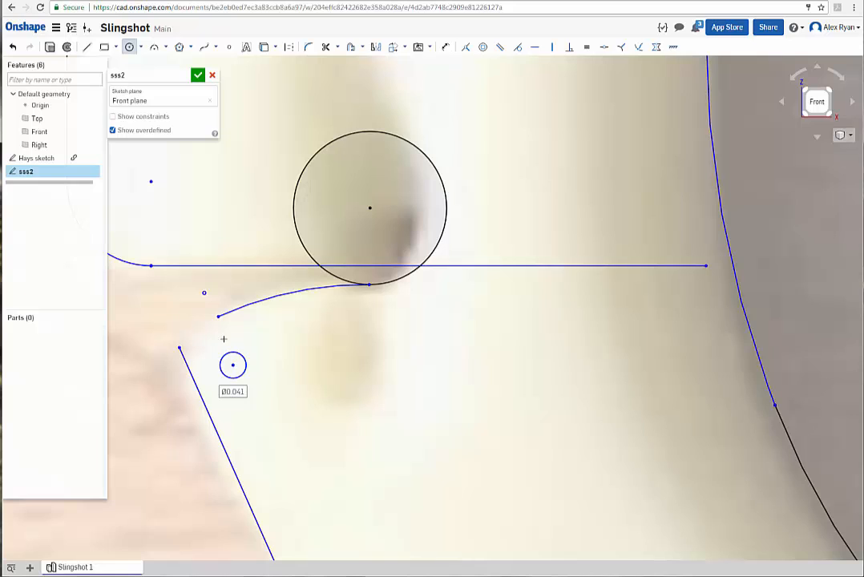
click(13, 47)
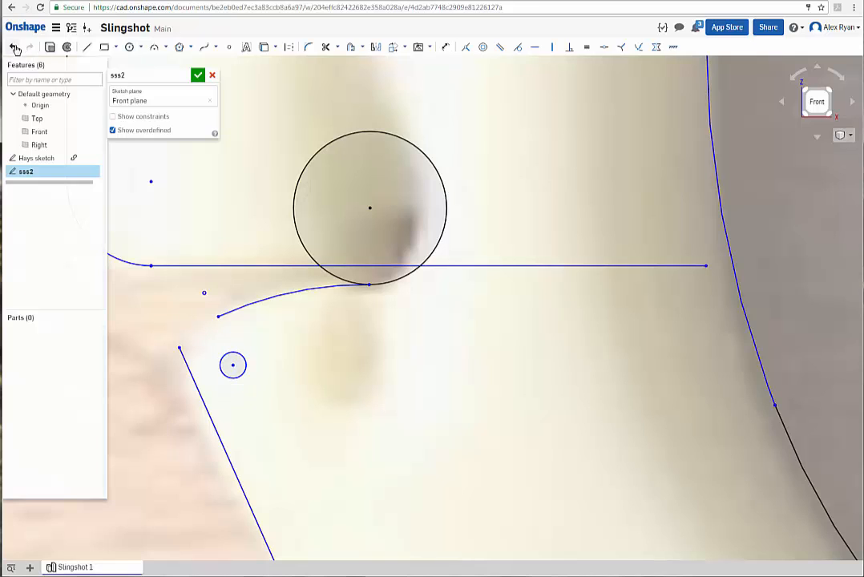
Sketch a circle about 0.154 in in diameter inside the shoulder corner and move it to meet the upper arc's free end.
click(129, 47)
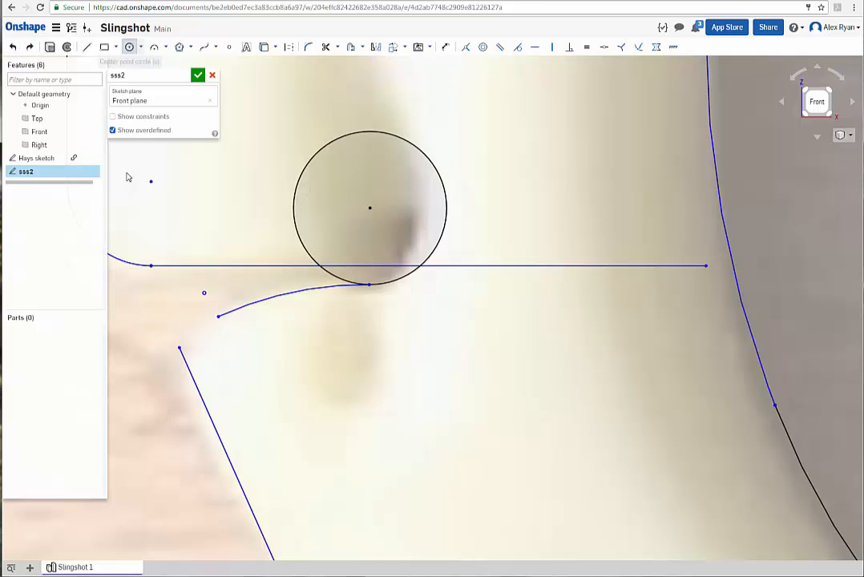
click(241, 368)
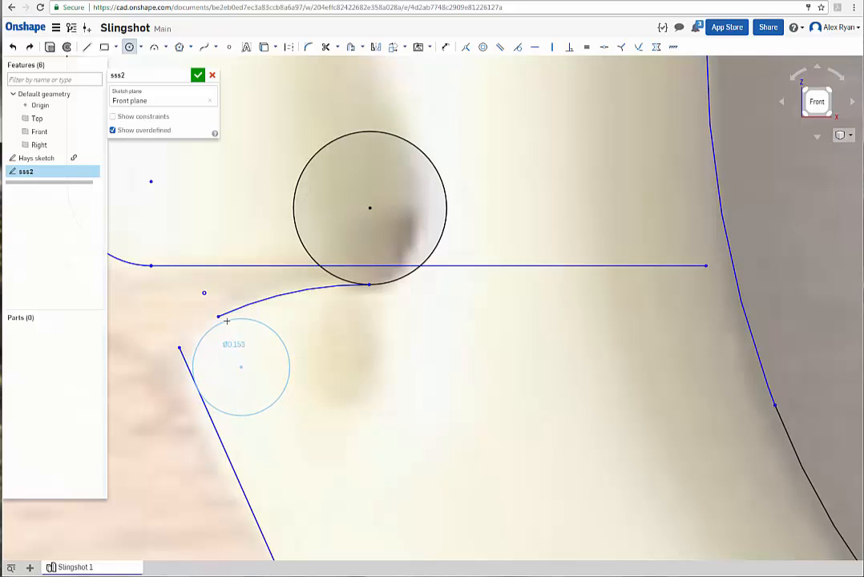
click(227, 320)
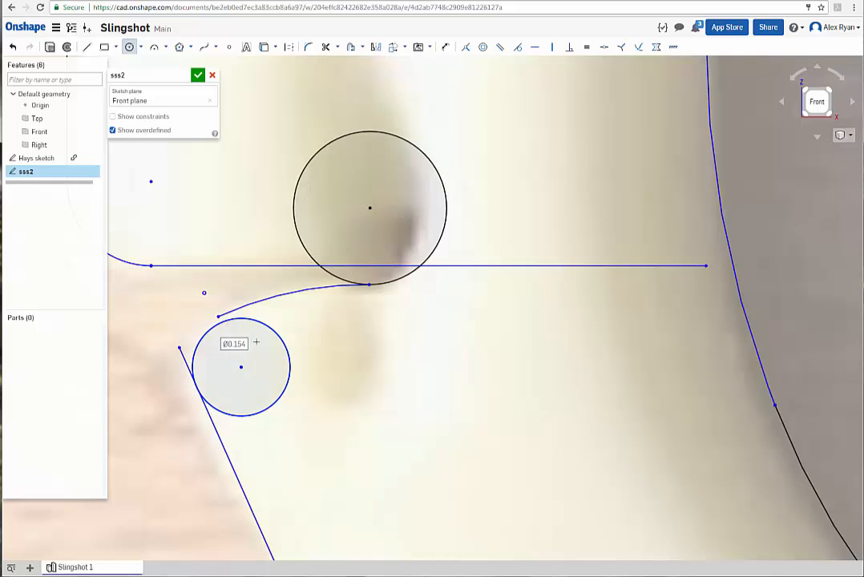
click(131, 49)
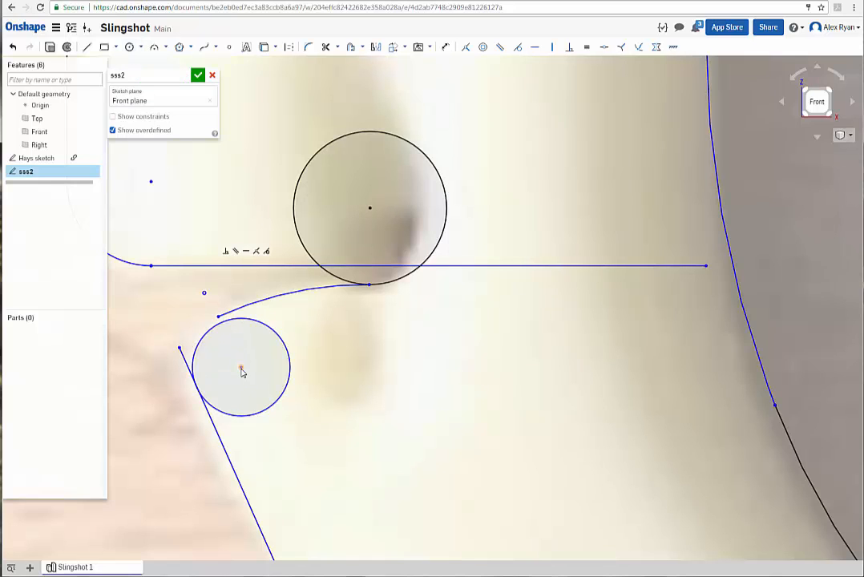
mouse_move(242, 367)
mouse_down()
mouse_move(245, 359)
mouse_move(239, 362)
mouse_up()
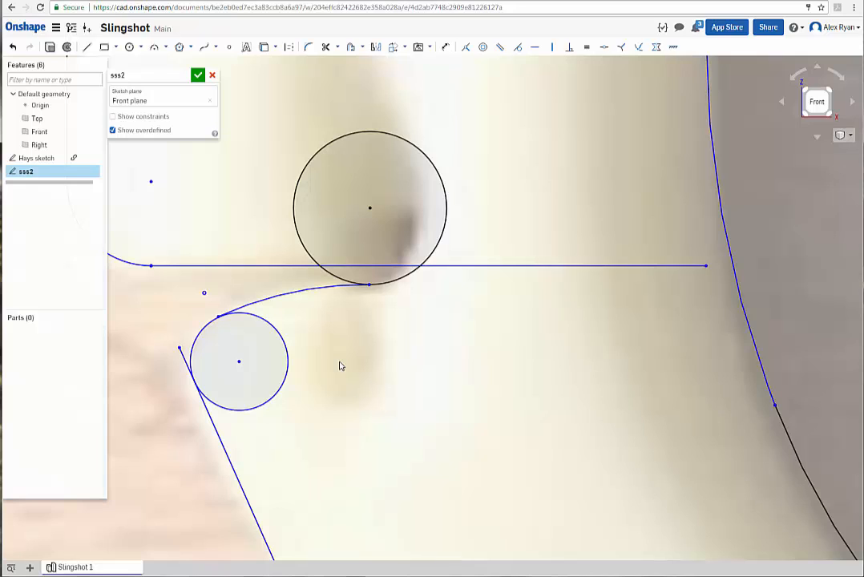
Fix the shoulder corner circle in place and make the upper arc tangent to it.
click(287, 352)
click(593, 215)
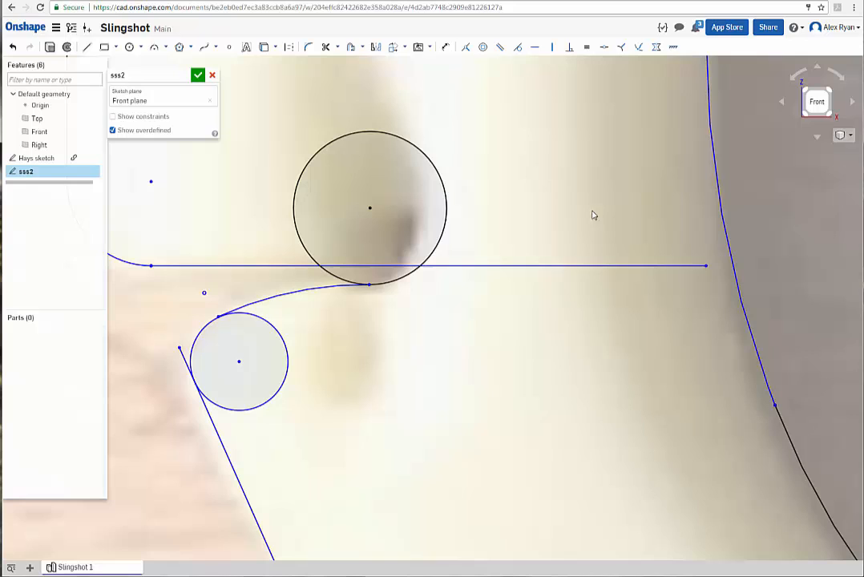
click(285, 298)
click(276, 329)
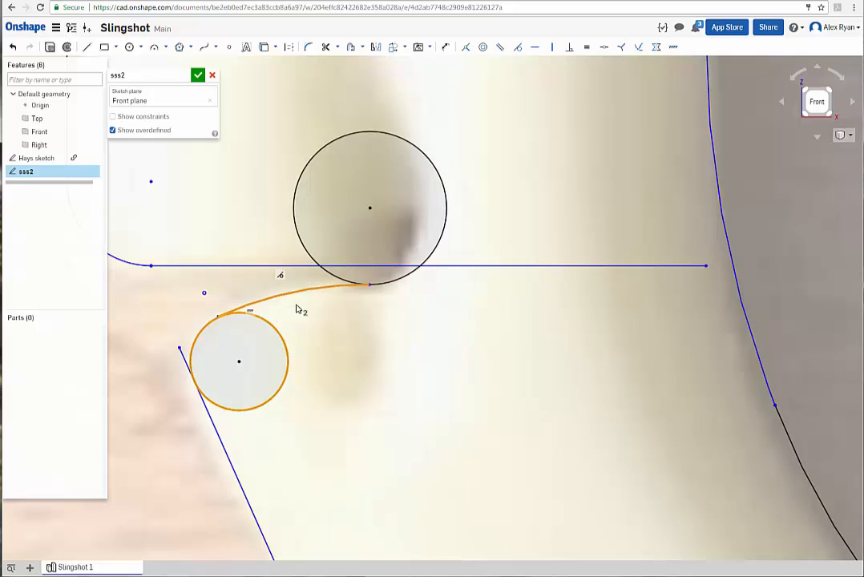
click(517, 47)
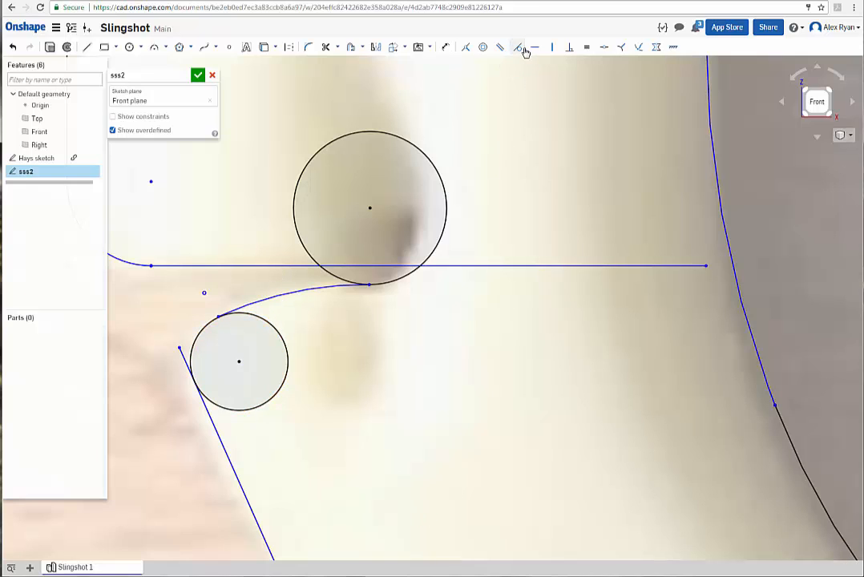
Make the nearly straight lower arc tangent to the shoulder corner circle.
click(222, 445)
click(235, 410)
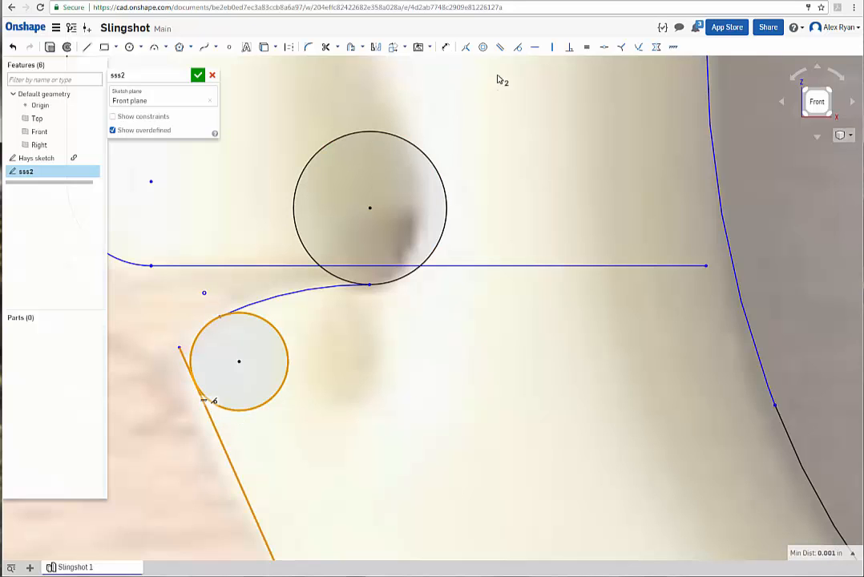
click(519, 48)
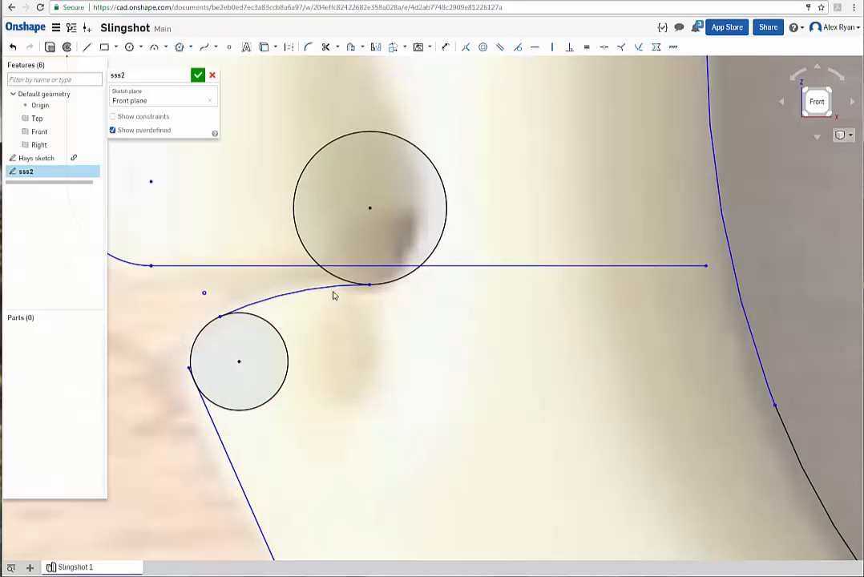
Try trimming the lower arc's end that overshoots the corner circle, and undo the trim.
scroll(237, 364, up, 8)
scroll(259, 345, up, 3)
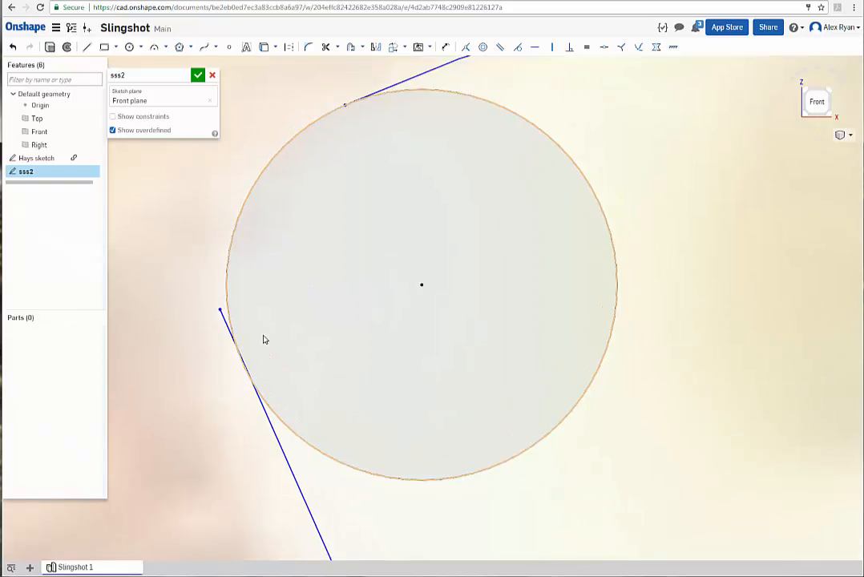
scroll(260, 335, down, 3)
middle_drag(291, 159, 272, 185)
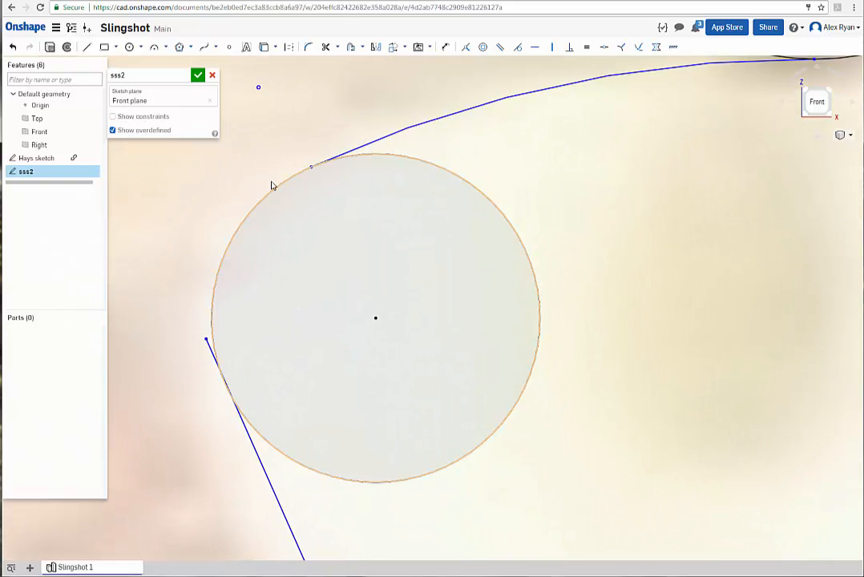
click(326, 47)
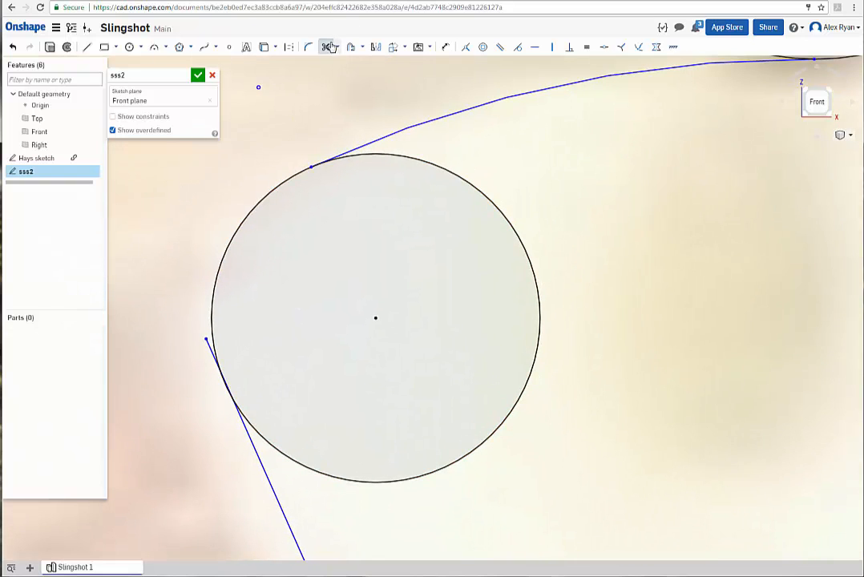
click(210, 344)
scroll(355, 188, up, 3)
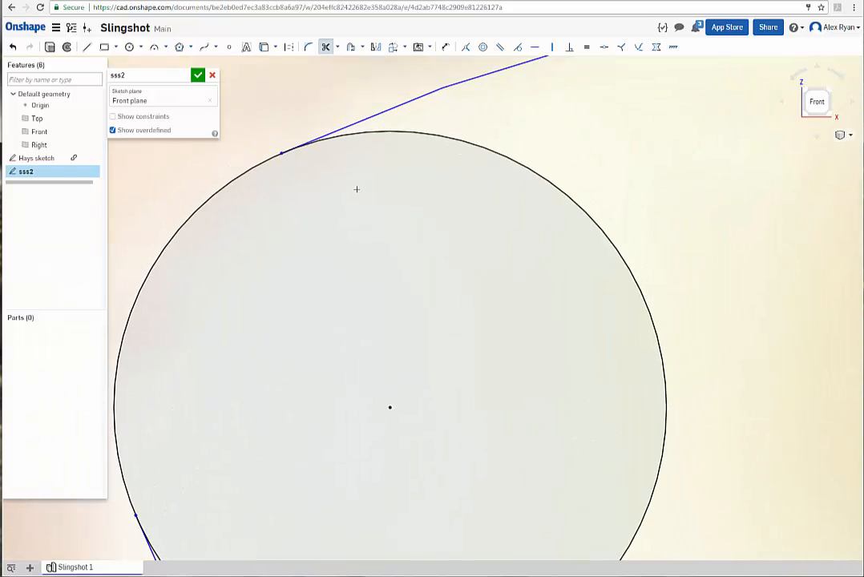
scroll(357, 189, down, 3)
click(13, 49)
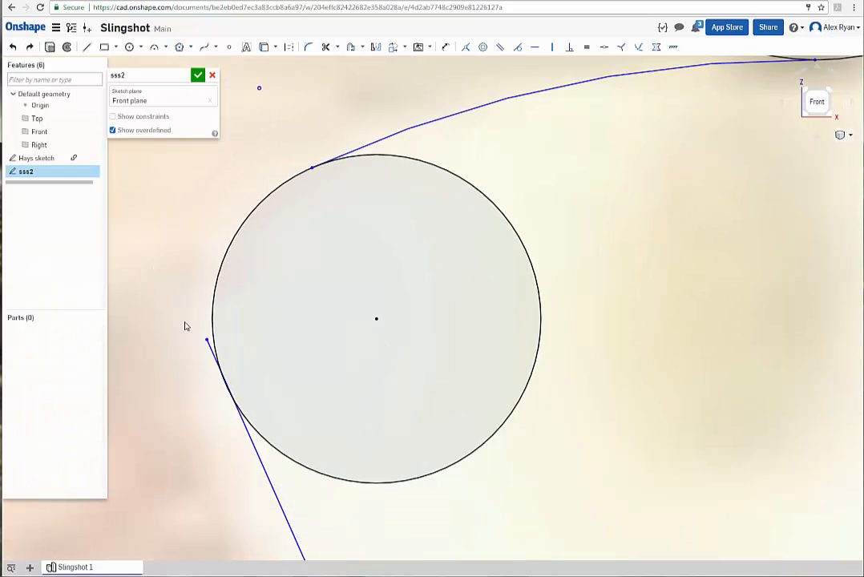
Examine up close how the nearly straight lower arc and the corner circle meet at their tangent point.
scroll(229, 384, up, 6)
middle_drag(337, 319, 374, 310)
scroll(375, 310, down, 3)
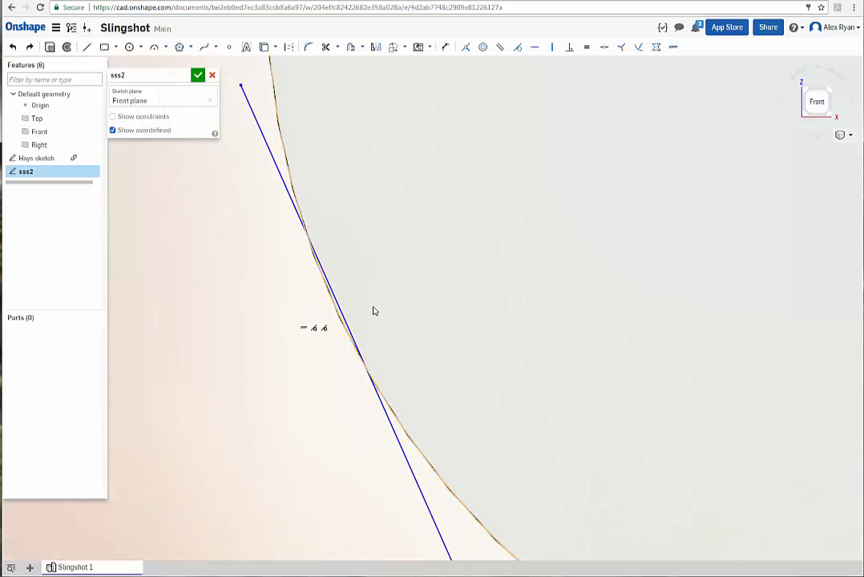
scroll(408, 309, up, 3)
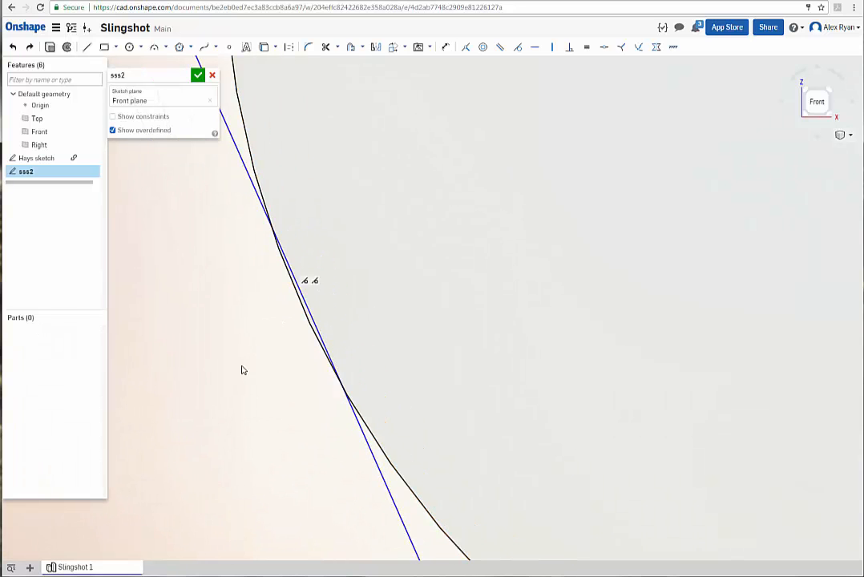
mouse_move(243, 371)
middle_down()
mouse_move(291, 384)
mouse_move(300, 372)
middle_up()
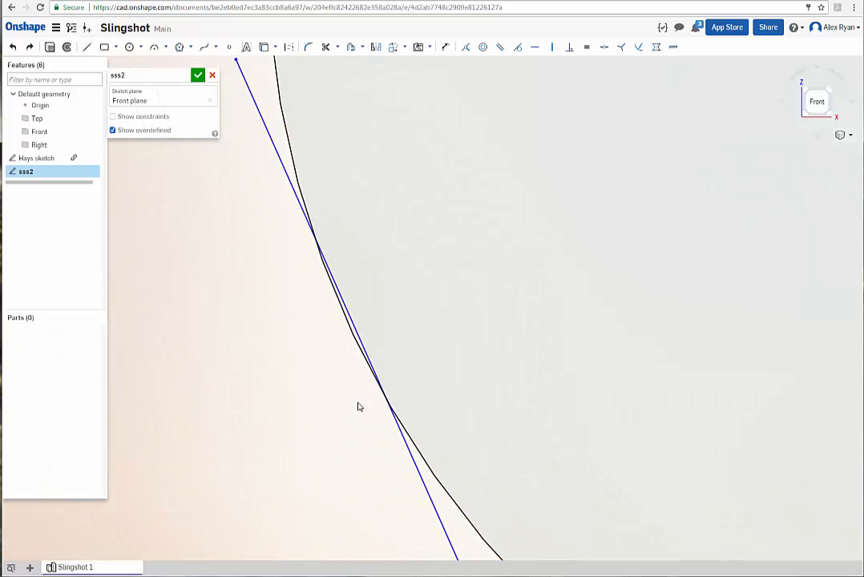
scroll(317, 329, down, 1)
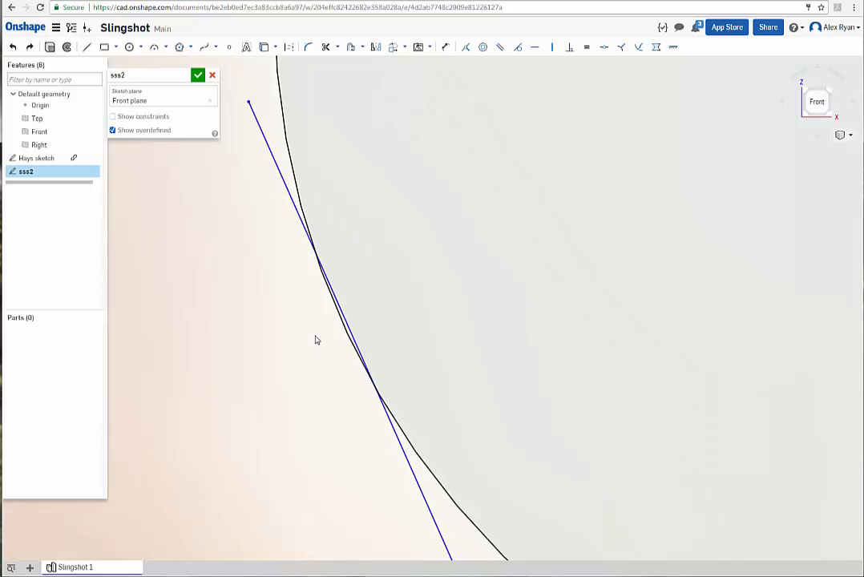
scroll(316, 339, down, 1)
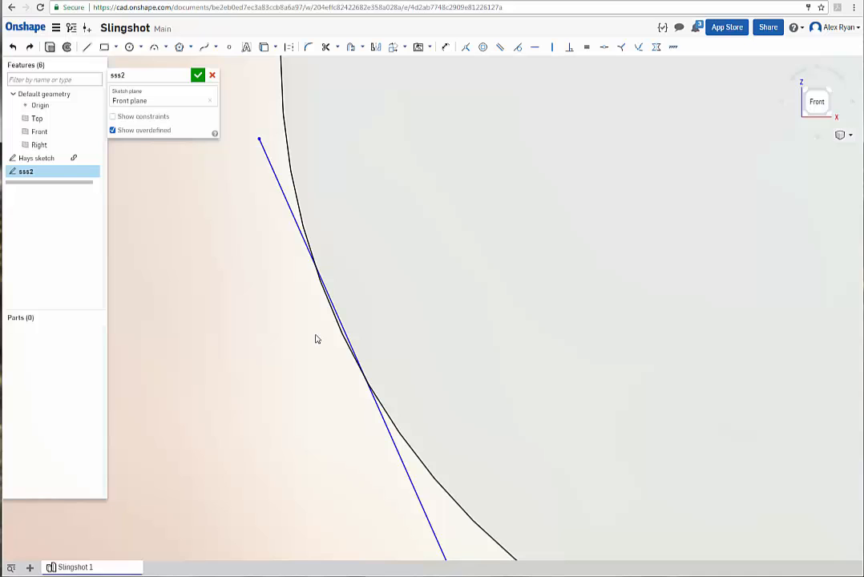
scroll(309, 339, up, 1)
scroll(320, 352, down, 1)
scroll(325, 350, up, 3)
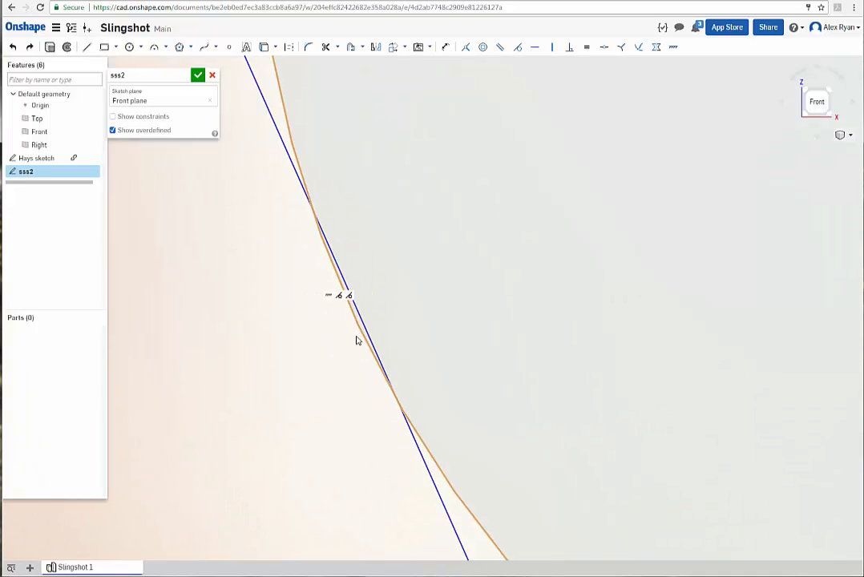
scroll(427, 329, down, 4)
scroll(551, 320, down, 3)
scroll(420, 328, up, 5)
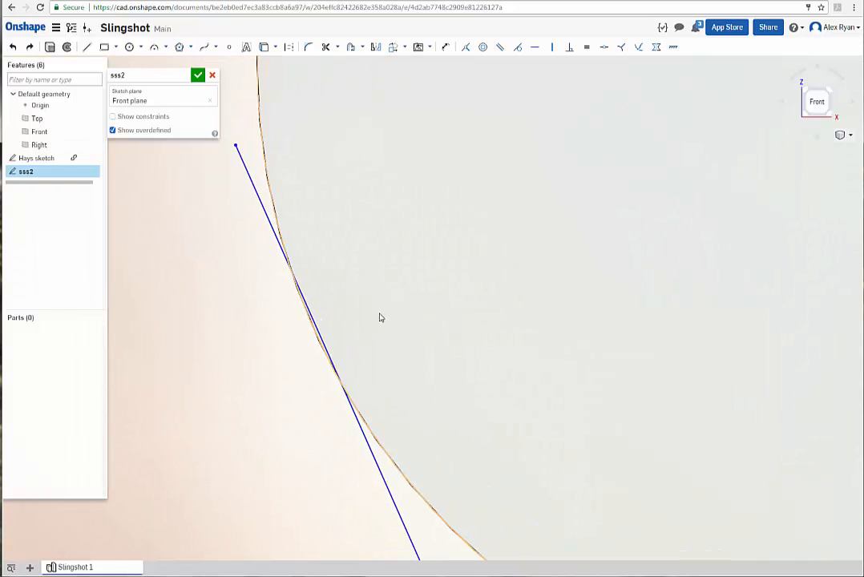
Trim the lower arc's short overshoot beyond its contact with the shoulder corner circle.
click(326, 47)
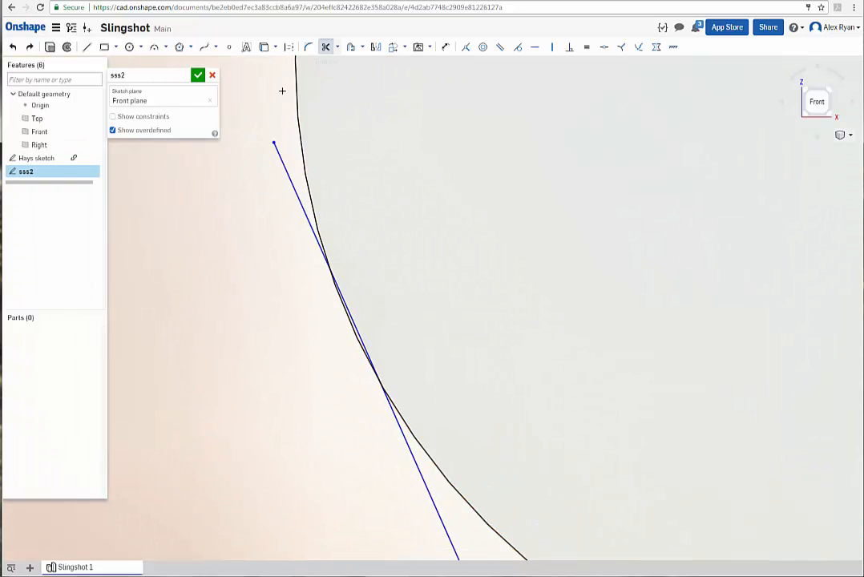
click(296, 193)
scroll(377, 388, up, 3)
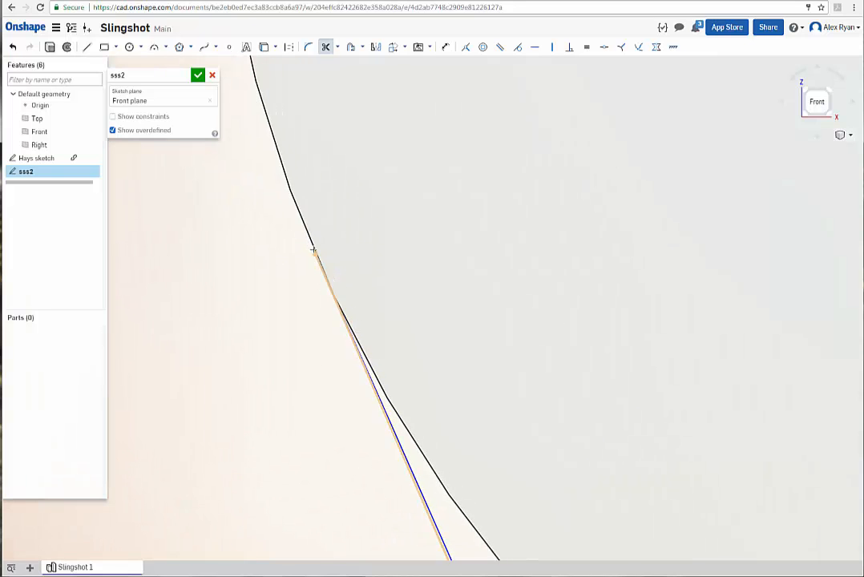
scroll(327, 300, up, 3)
scroll(320, 257, down, 5)
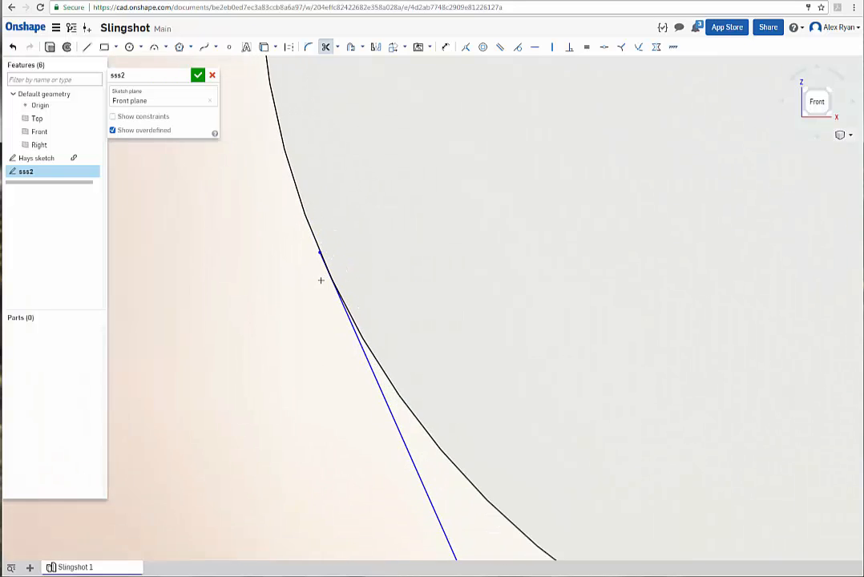
scroll(348, 289, down, 2)
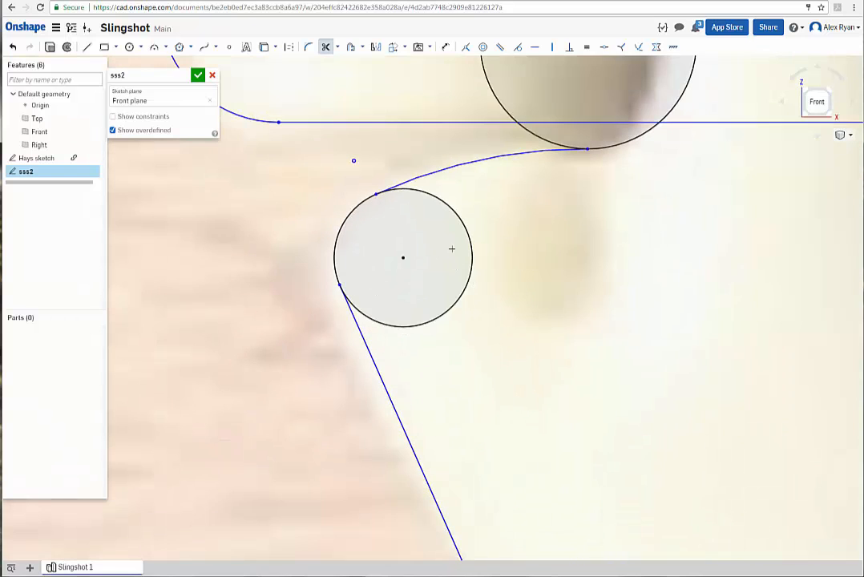
scroll(515, 260, down, 2)
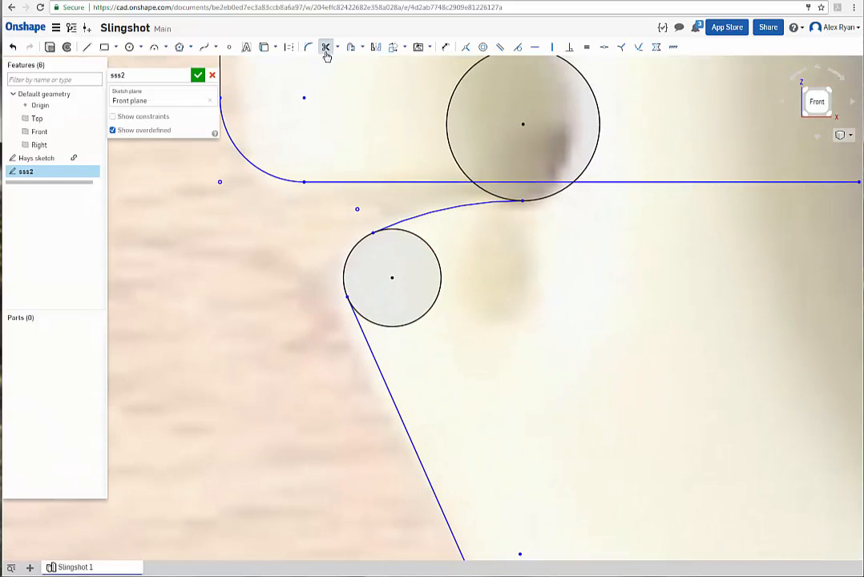
Trim away the corner circle's inner portion, leaving only the rounded corner between the upper and lower arcs.
scroll(377, 340, up, 2)
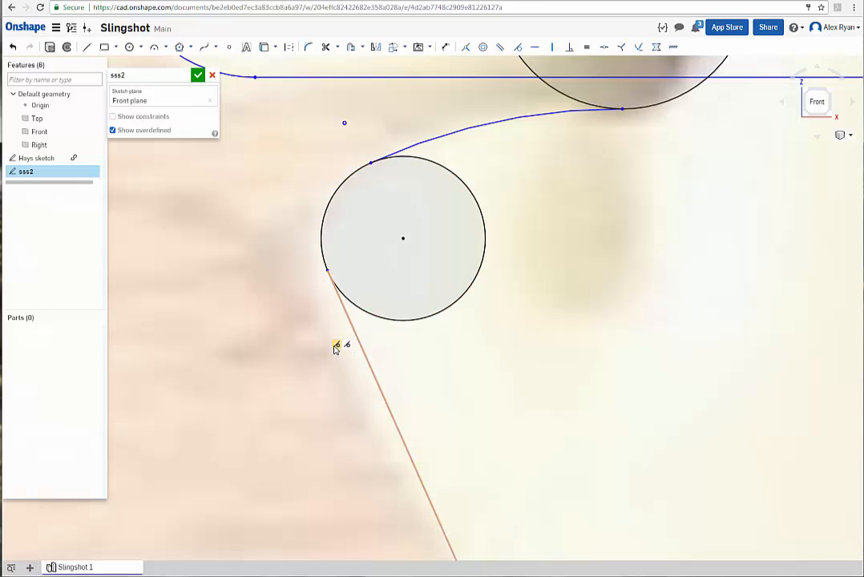
scroll(442, 362, down, 5)
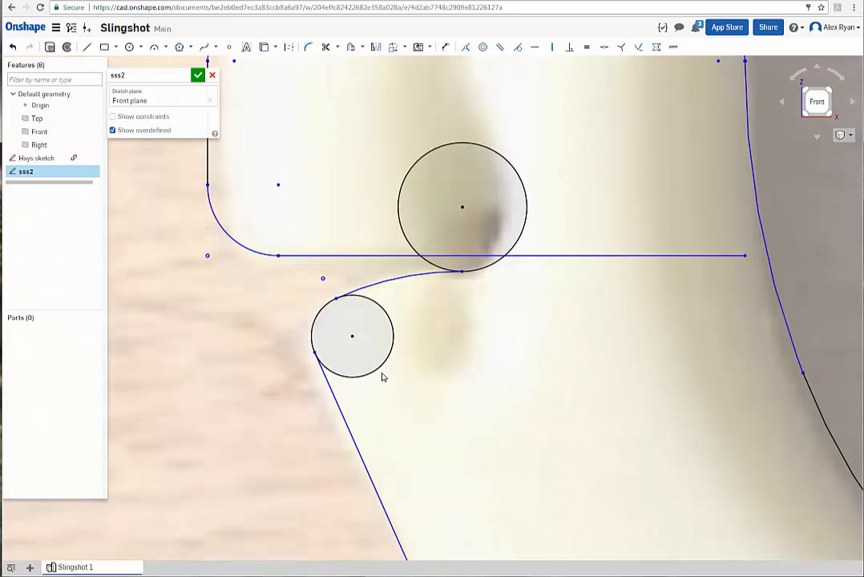
scroll(382, 378, up, 4)
click(326, 47)
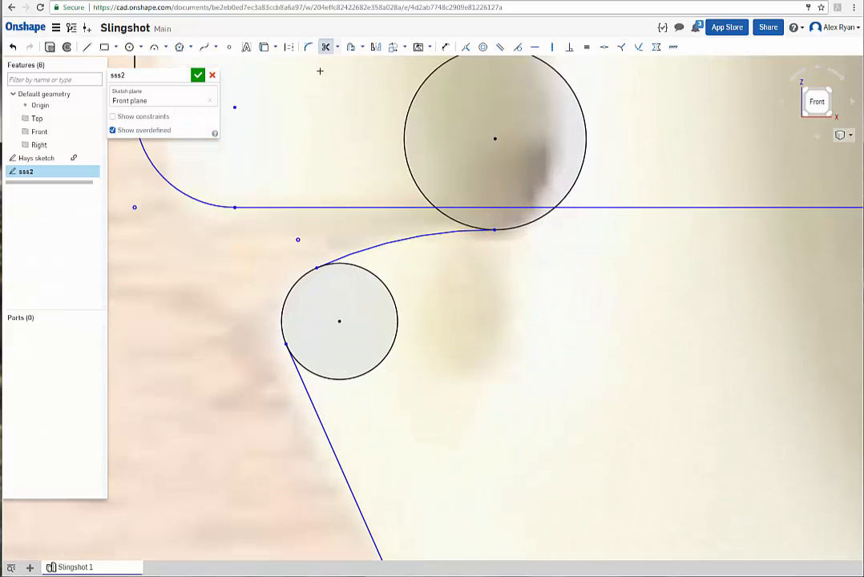
click(395, 305)
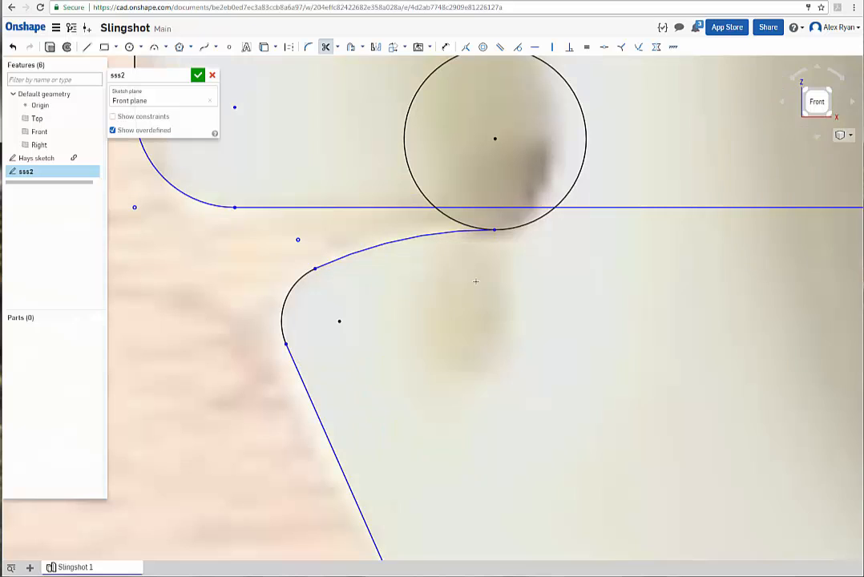
Sketch a circle about 0.102 in in diameter just above the tip's bottom line and move it to meet the hollow circle's side.
scroll(513, 254, up, 2)
middle_drag(519, 287, 465, 397)
scroll(490, 364, down, 3)
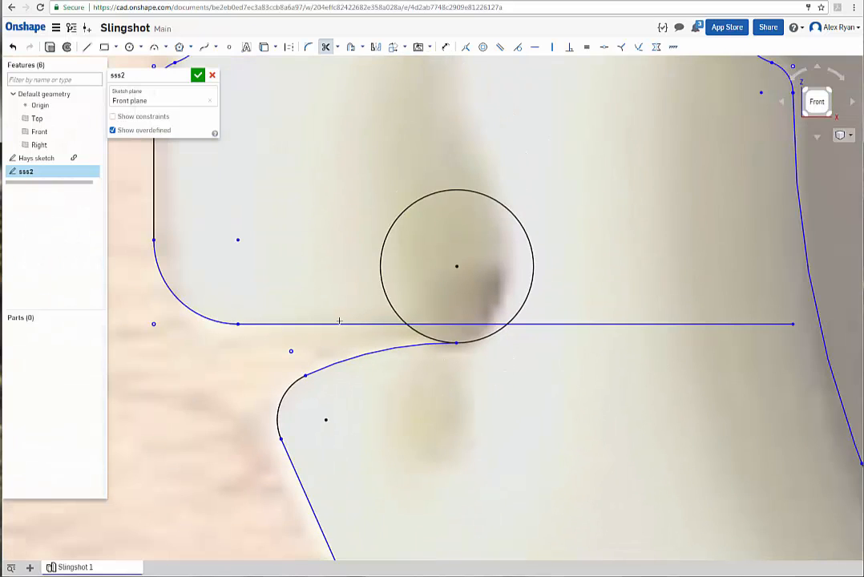
scroll(339, 321, up, 1)
scroll(374, 303, down, 1)
click(129, 46)
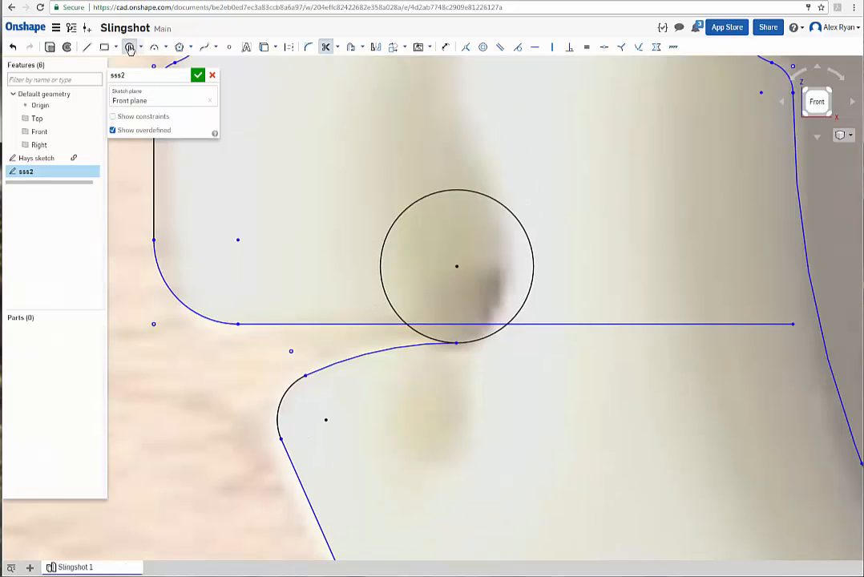
click(335, 292)
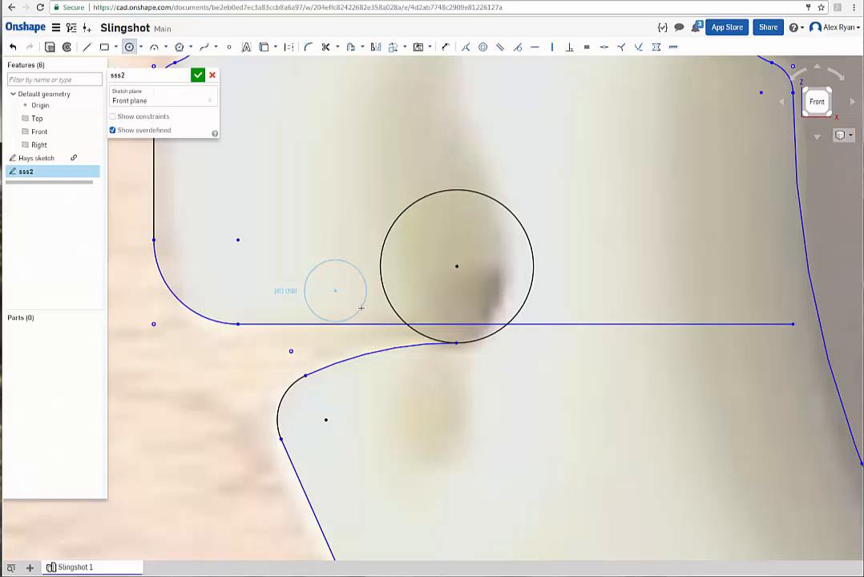
click(361, 308)
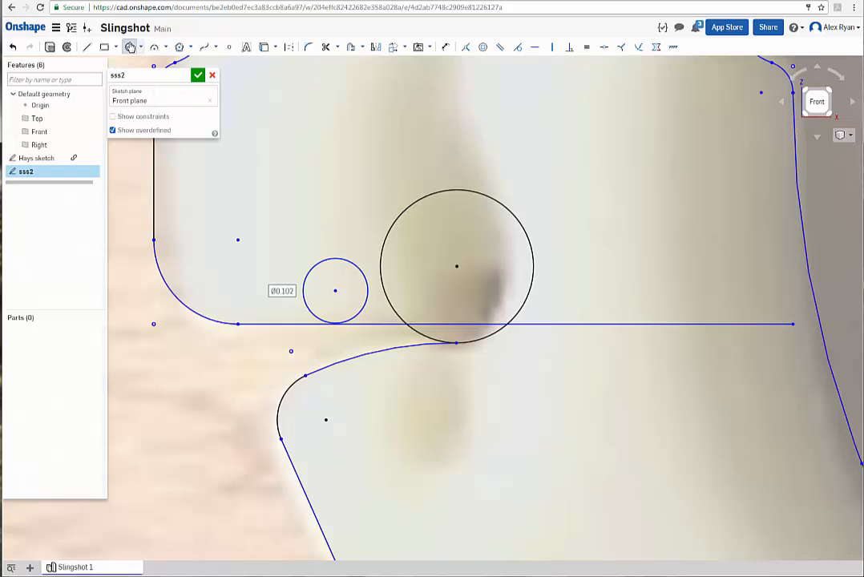
drag(335, 291, 349, 291)
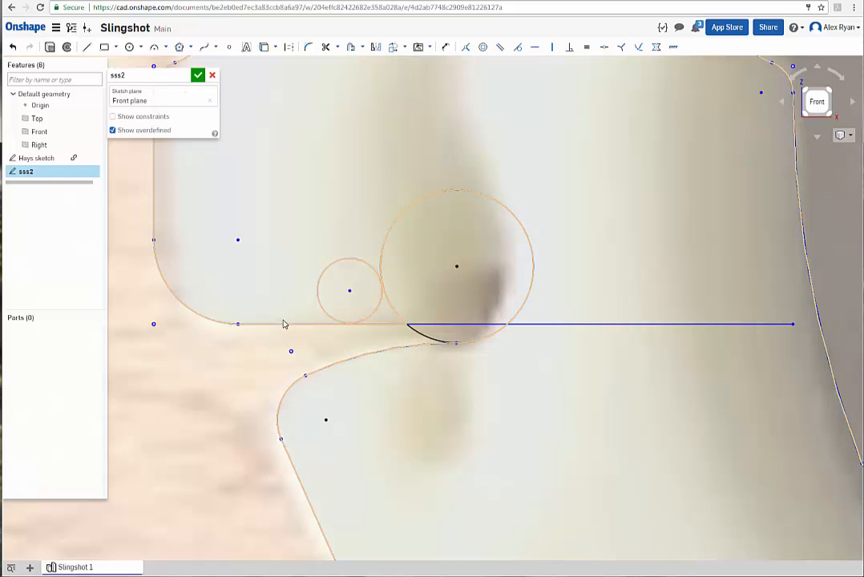
Fix the tip's bottom line in place and make the small new circle tangent to it.
click(286, 324)
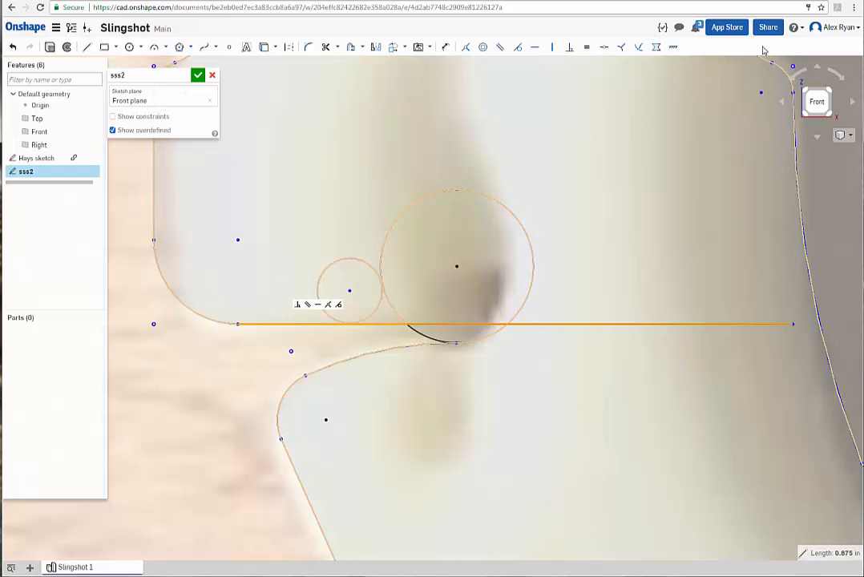
click(666, 50)
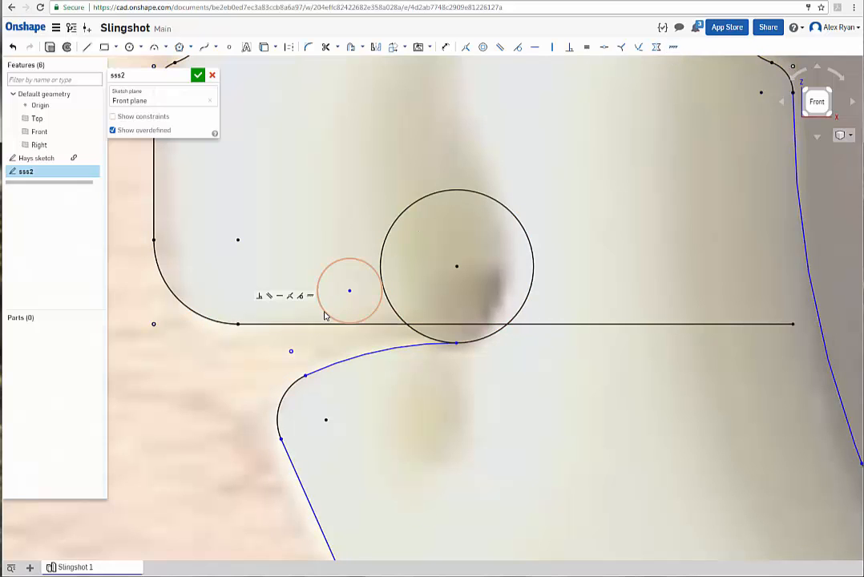
click(325, 315)
click(306, 325)
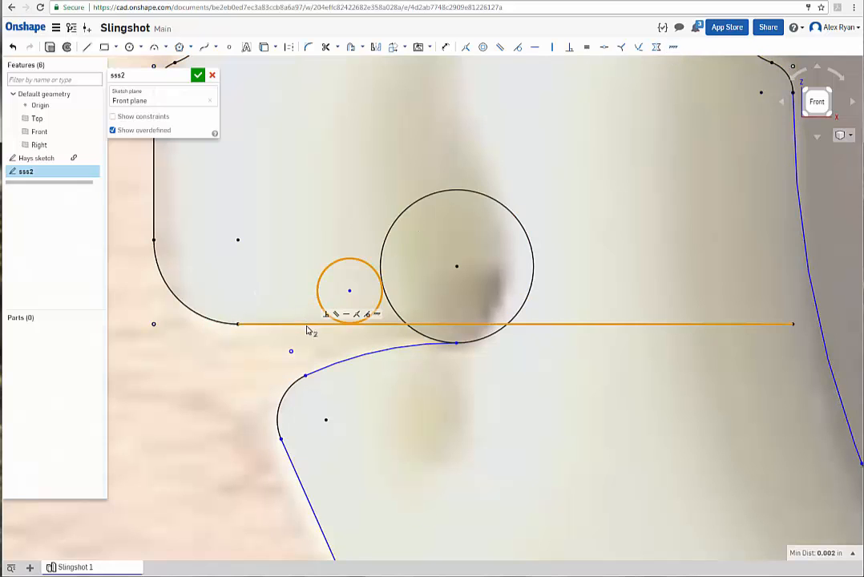
click(517, 48)
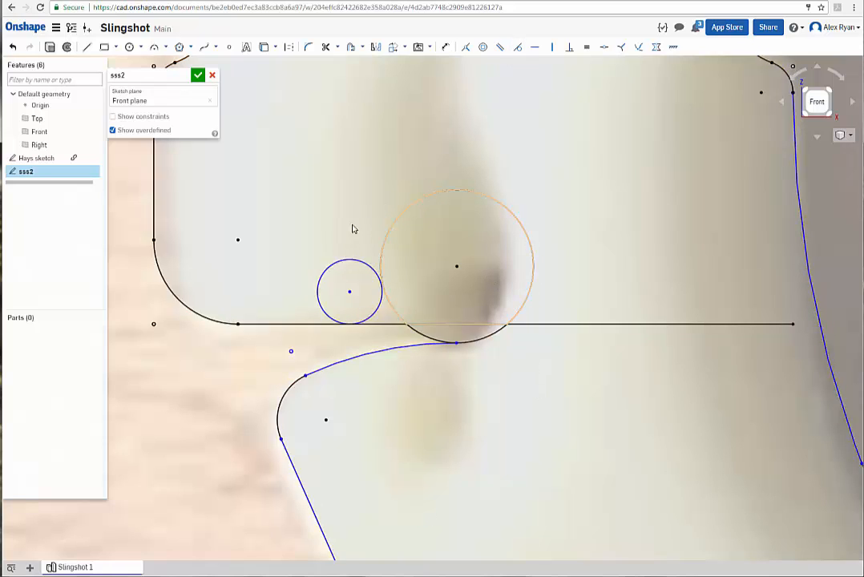
Make the small circle above the tip's bottom line tangent to the hollow circle.
click(351, 260)
click(383, 247)
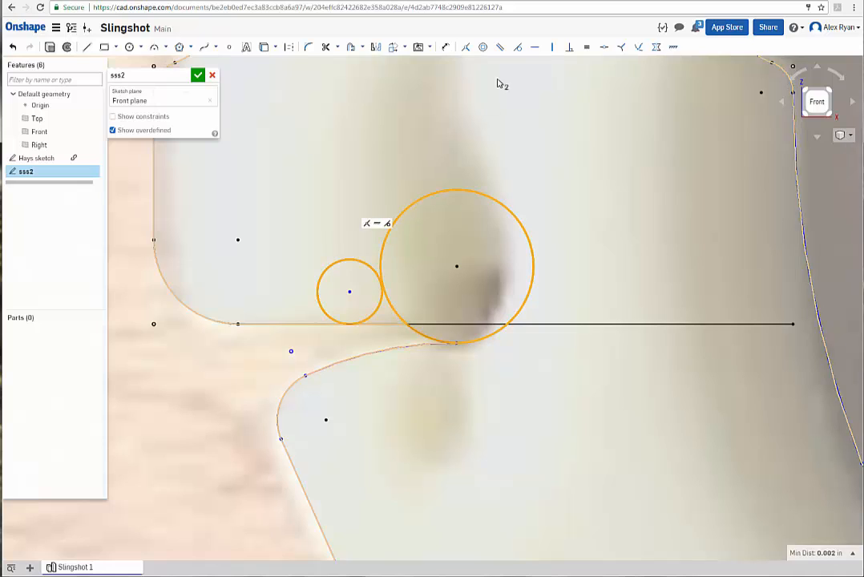
click(517, 47)
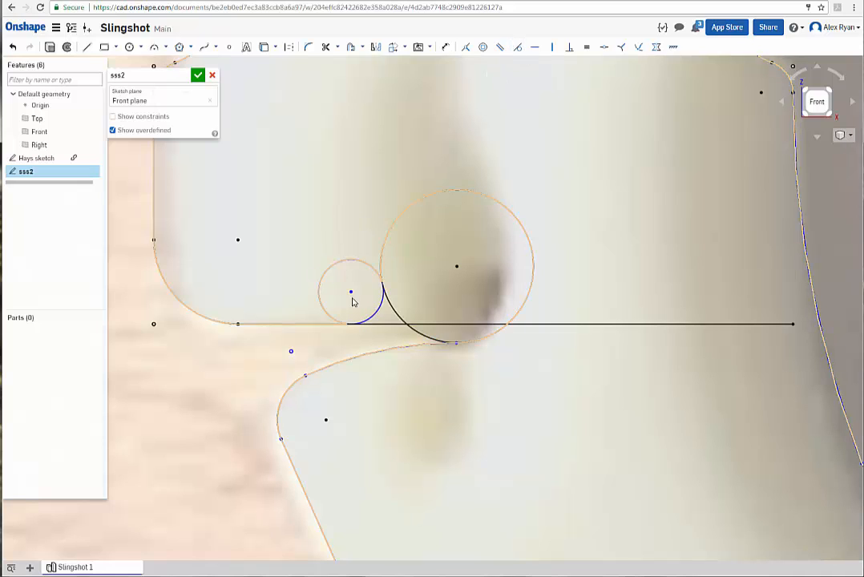
Trim the hollow circle between the small circle and the bottom line, and the small circle down to its rounded corner arc.
click(325, 46)
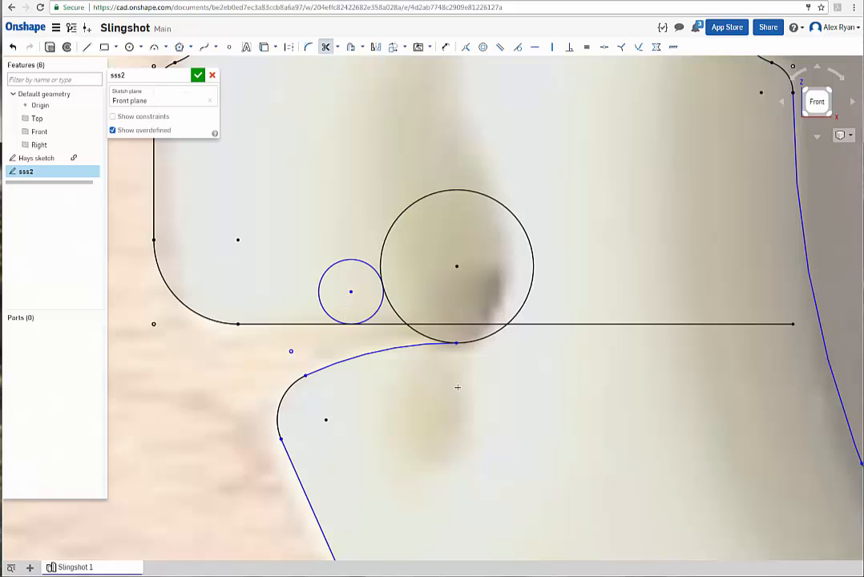
click(395, 309)
click(392, 319)
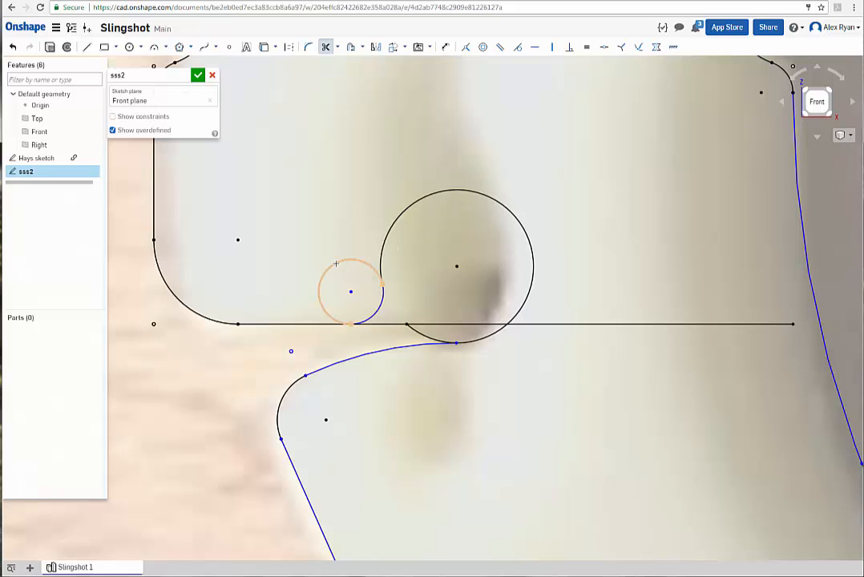
click(336, 263)
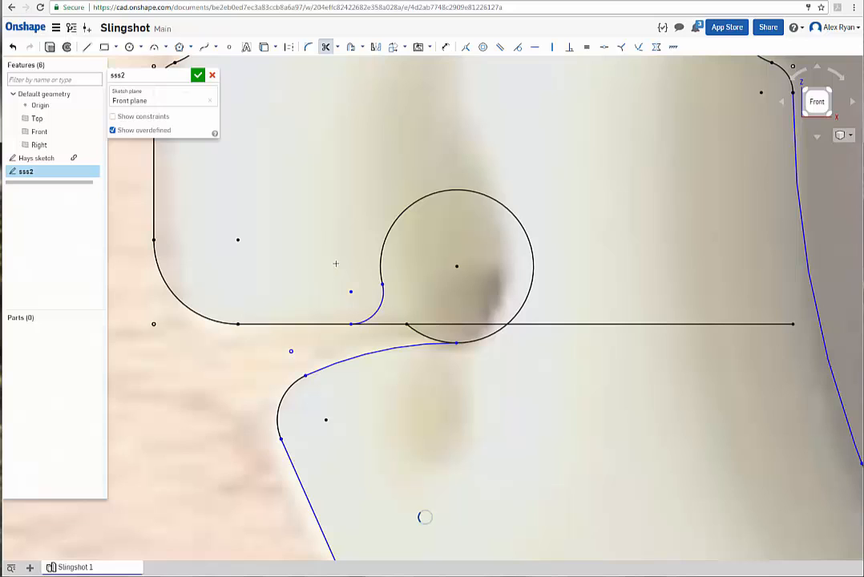
Trim away the tip's bottom line beyond the small corner arc and the leftover hollow arc below it.
click(382, 324)
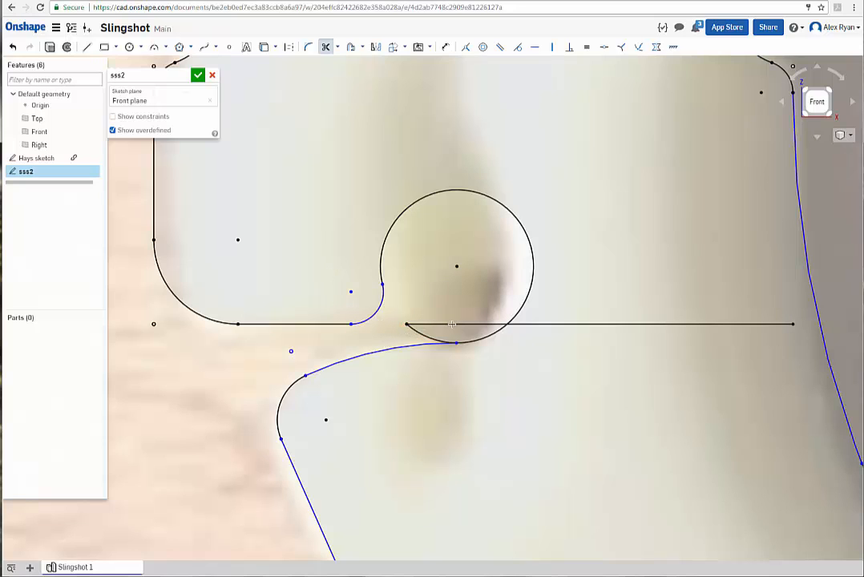
click(545, 323)
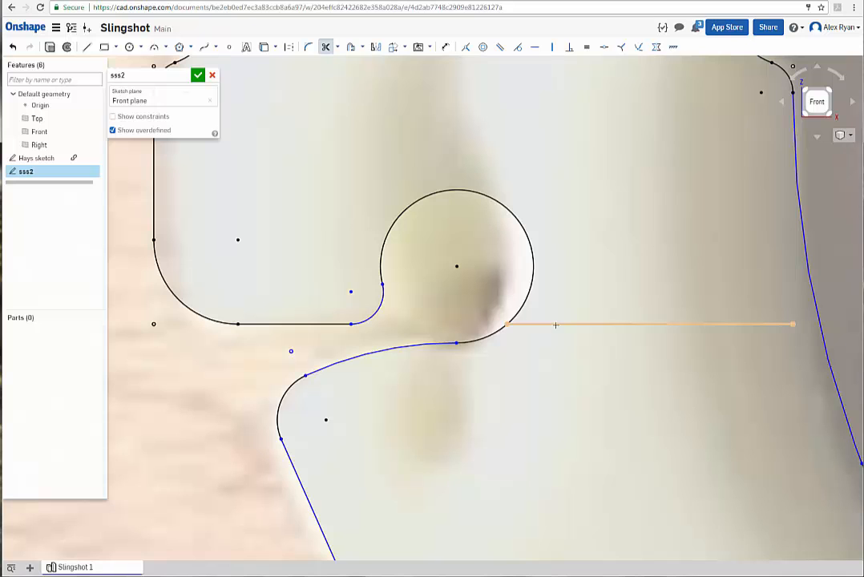
click(552, 325)
Examine the trimmed hollow and its rounded transitions to the fork tip and shoulder up close.
scroll(508, 383, down, 1)
scroll(508, 384, down, 5)
middle_drag(549, 394, 481, 396)
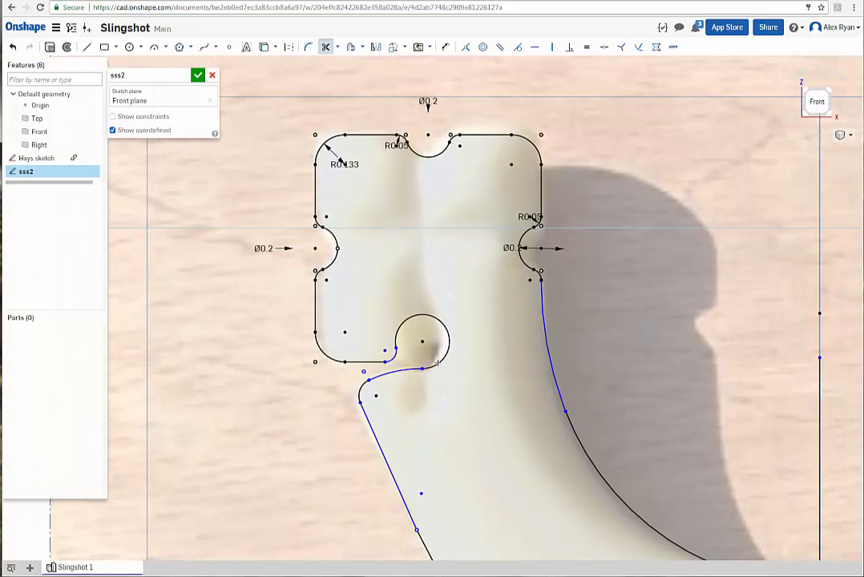
scroll(439, 361, up, 3)
scroll(439, 361, down, 2)
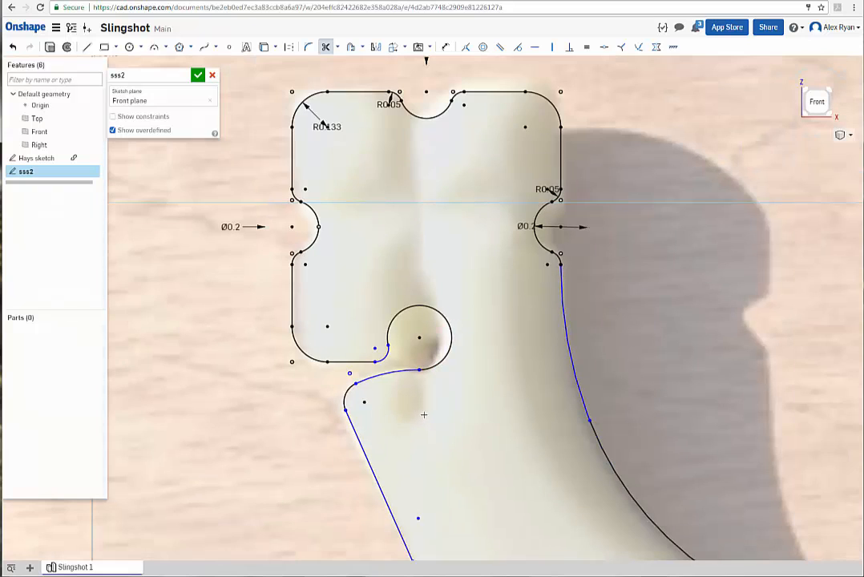
scroll(424, 414, up, 2)
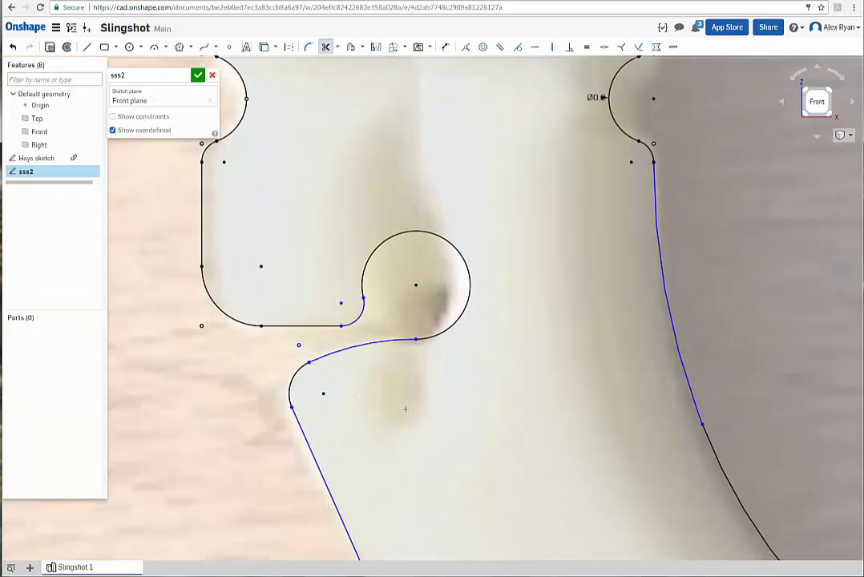
scroll(404, 409, up, 1)
scroll(407, 407, down, 1)
scroll(400, 387, up, 1)
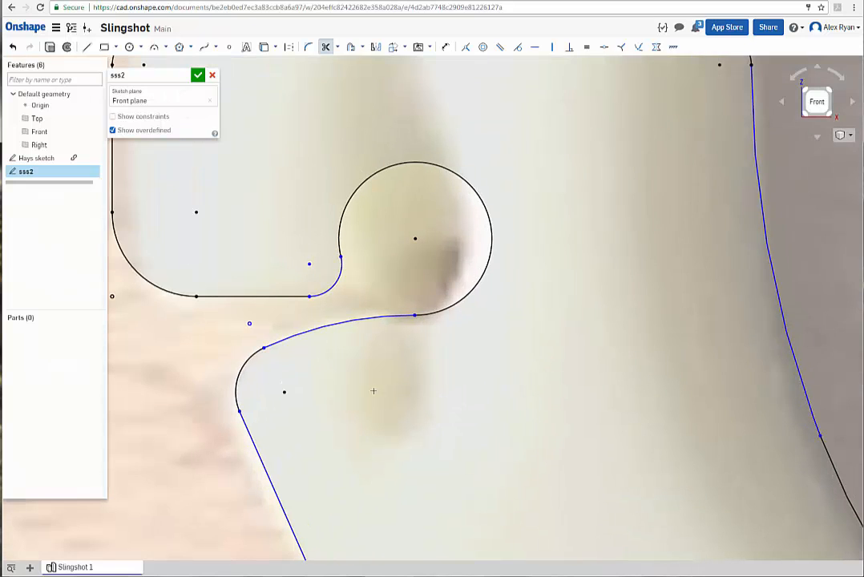
Check the whole half profile for closure and against the reference photo by hiding and reshowing Hays sketch.
scroll(373, 390, down, 4)
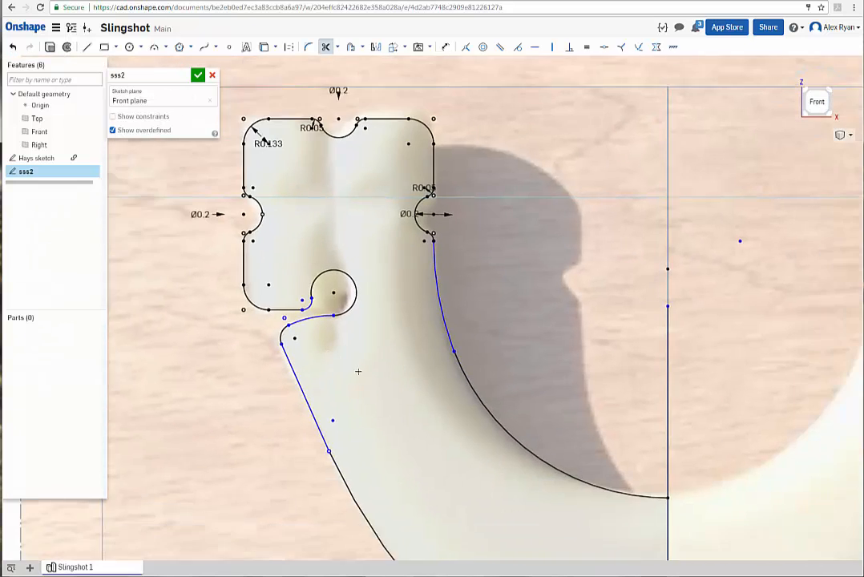
scroll(358, 371, down, 1)
middle_drag(453, 436, 359, 236)
scroll(359, 238, down, 2)
scroll(374, 384, up, 1)
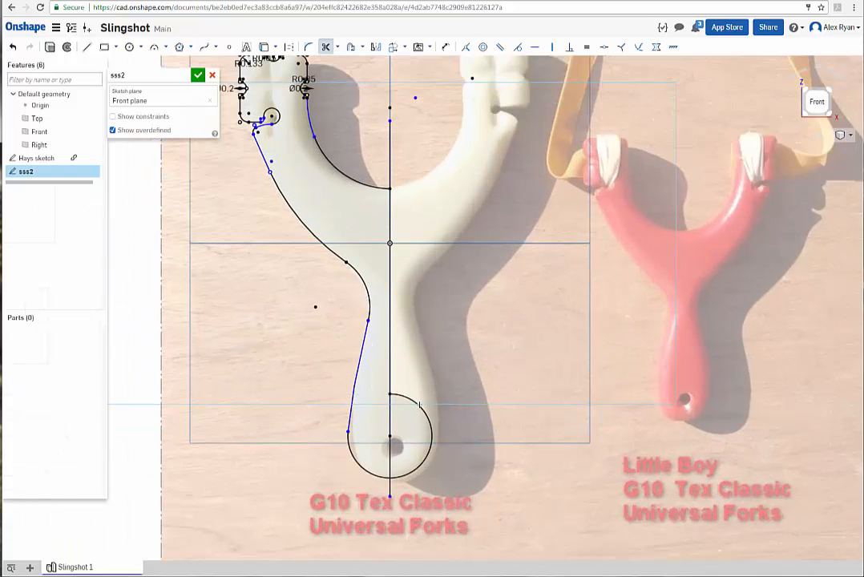
scroll(442, 385, down, 2)
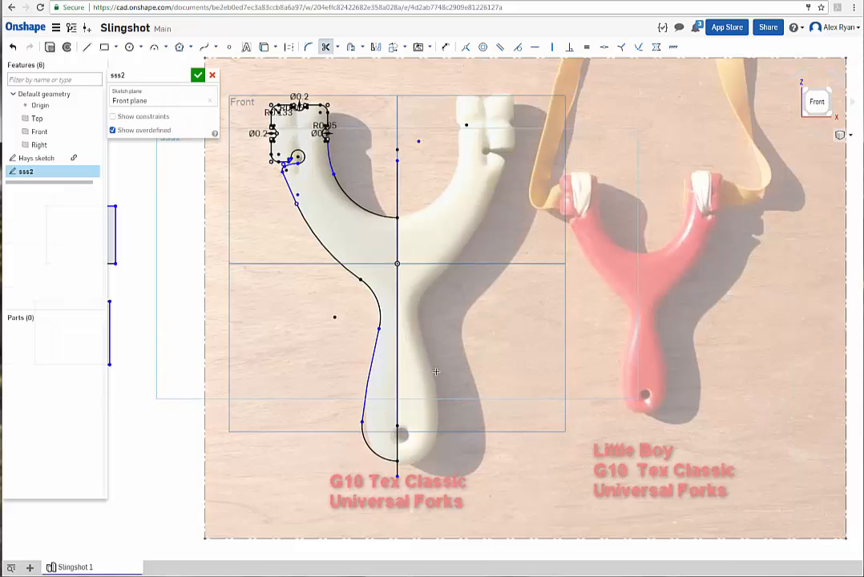
middle_drag(453, 326, 433, 370)
scroll(443, 377, up, 1)
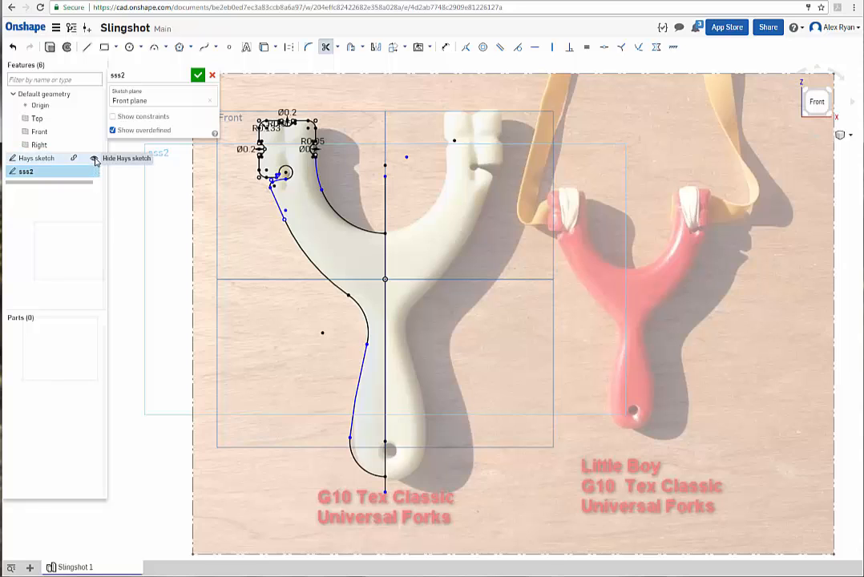
click(93, 160)
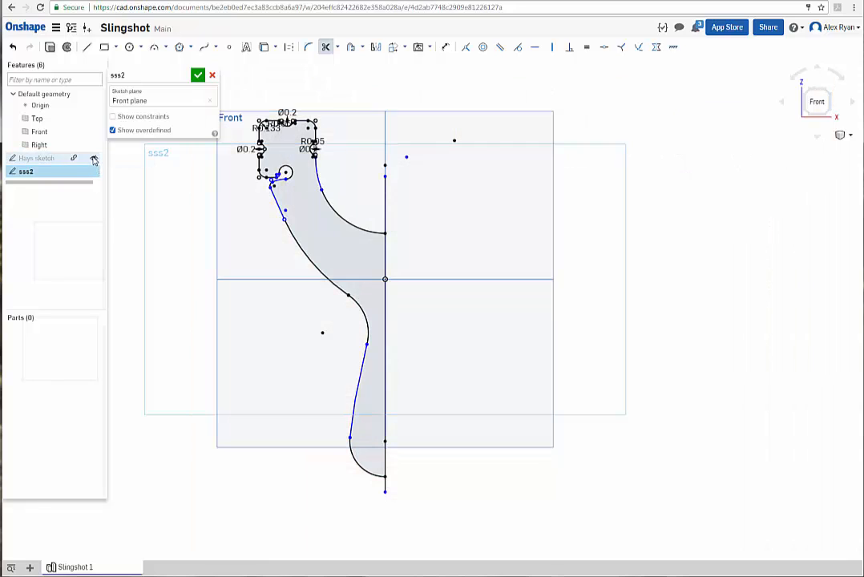
click(94, 160)
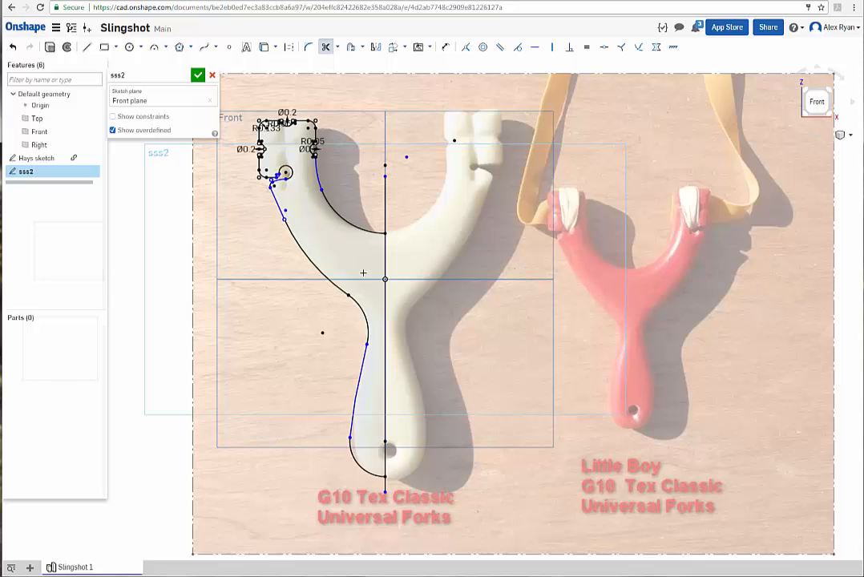
middle_drag(363, 273, 385, 286)
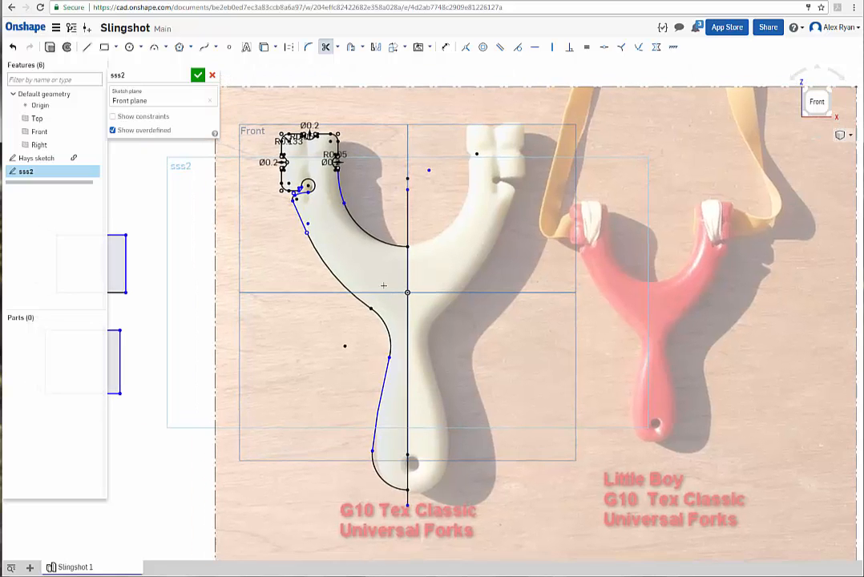
Finish the sss2 sketch and hide the Hays sketch reference photo, leaving the half profile shown.
click(198, 76)
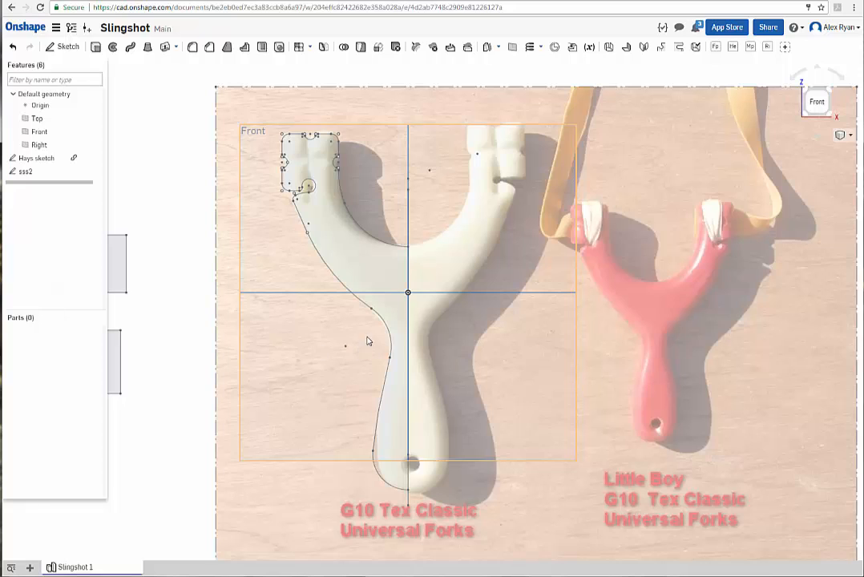
click(53, 160)
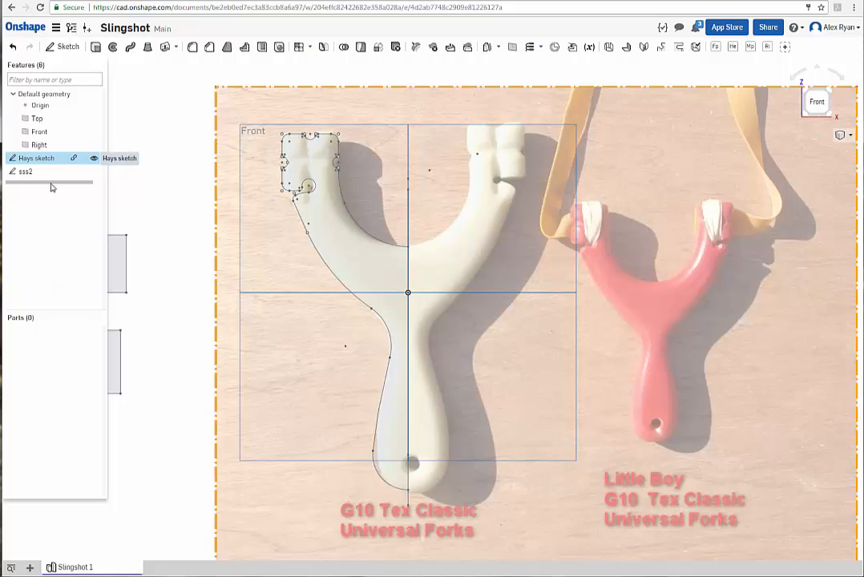
click(93, 160)
click(94, 161)
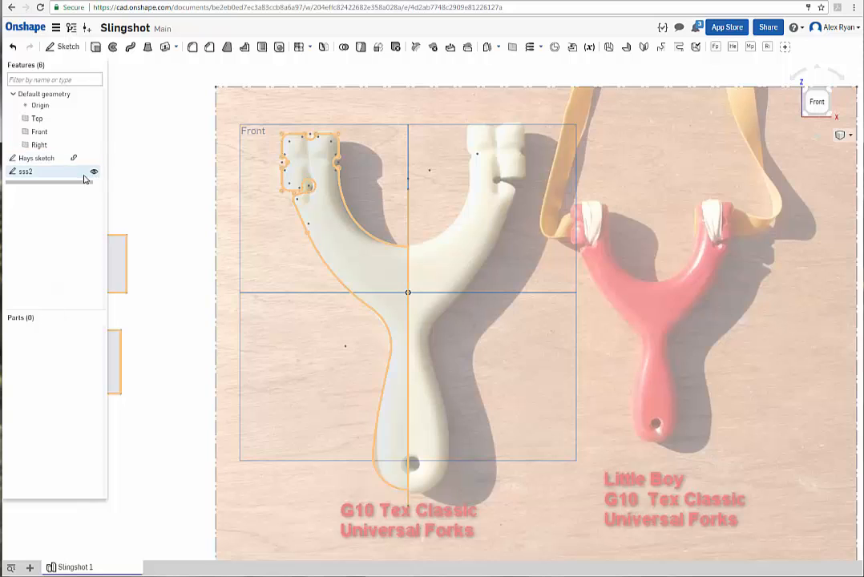
right_click(35, 166)
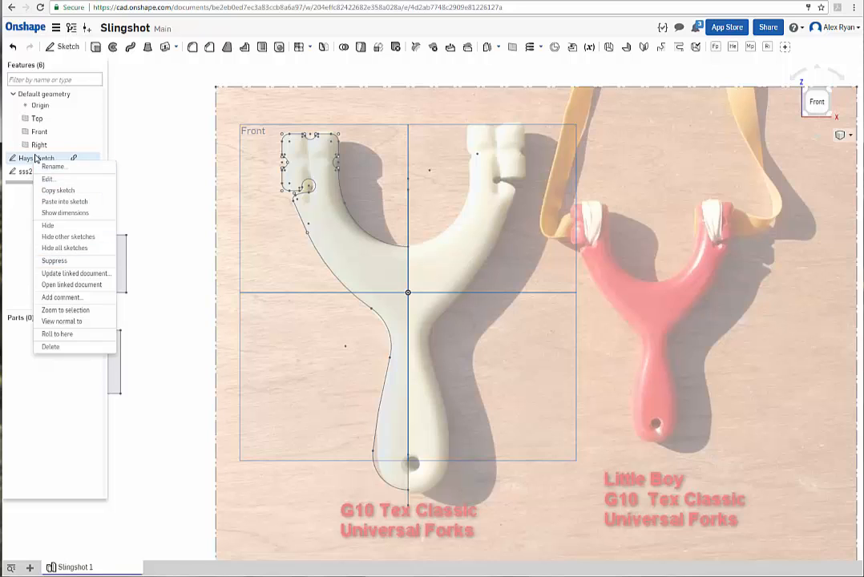
click(14, 183)
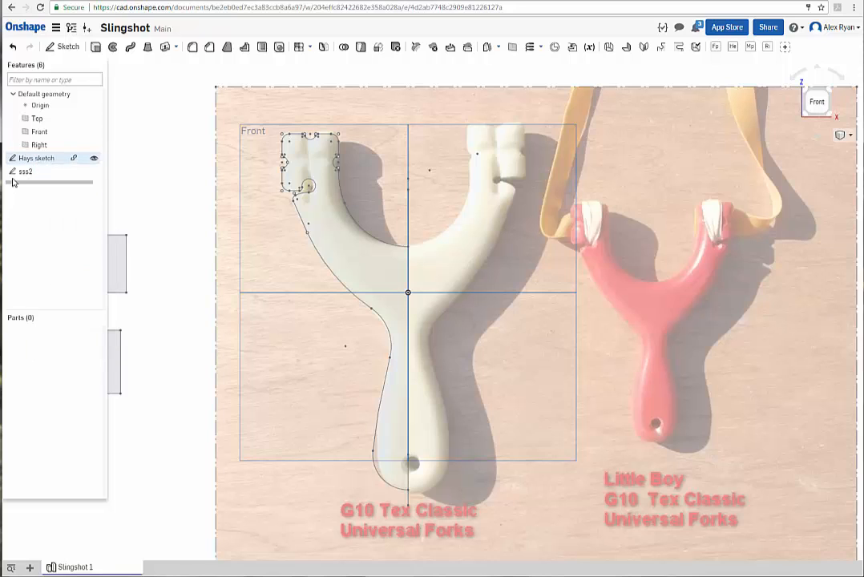
click(94, 173)
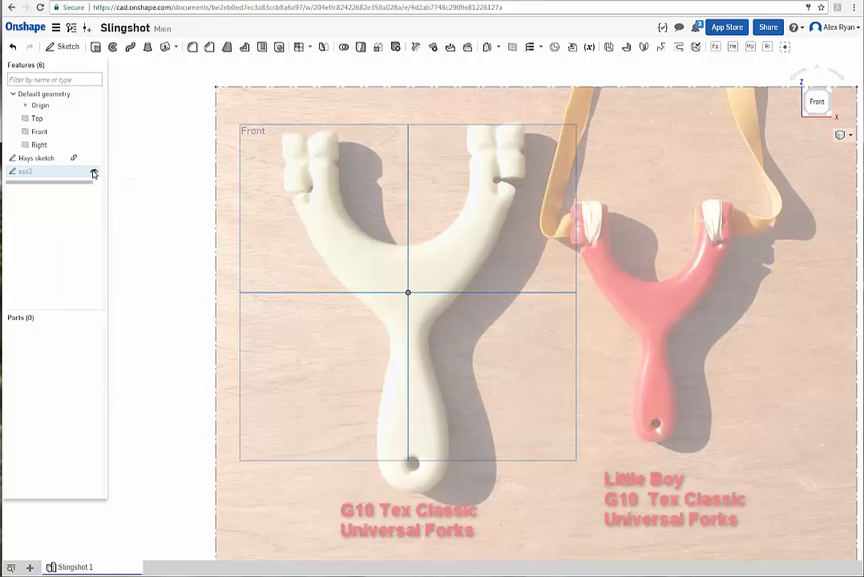
click(93, 171)
click(94, 158)
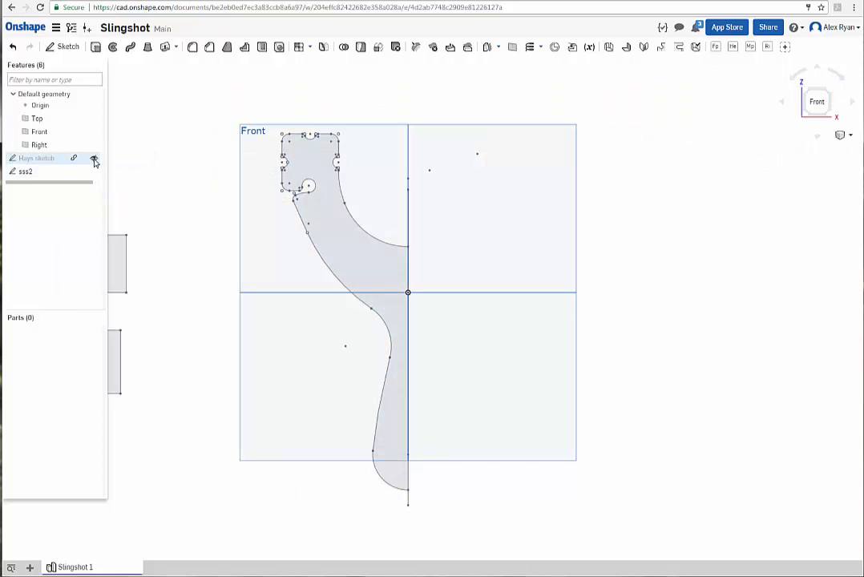
Inspect the closed half profile and the two connected arcs of the fork's inner curve.
scroll(411, 293, up, 3)
scroll(411, 293, down, 1)
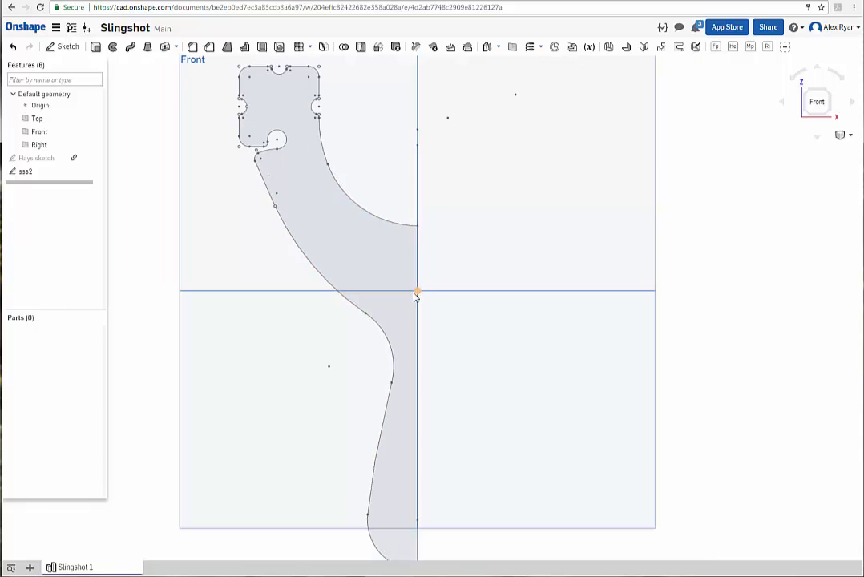
scroll(480, 346, down, 2)
middle_drag(462, 329, 451, 316)
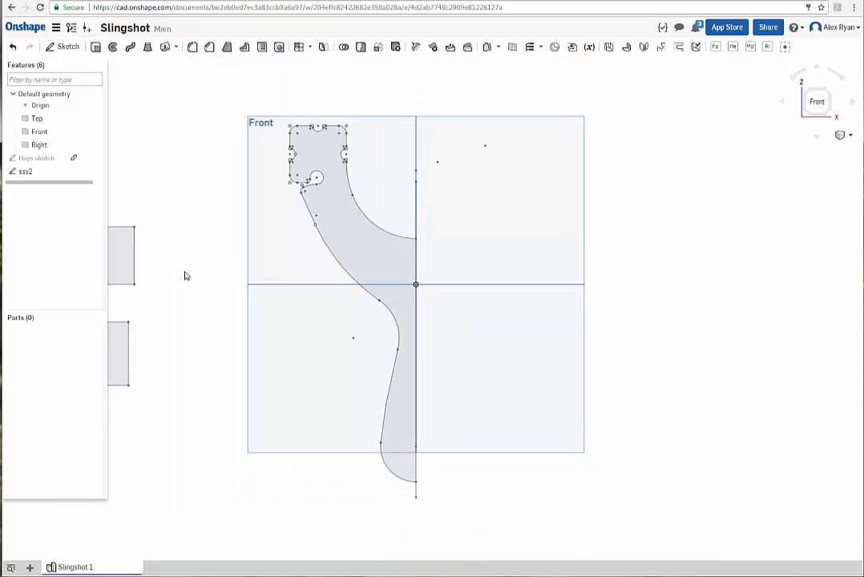
click(367, 218)
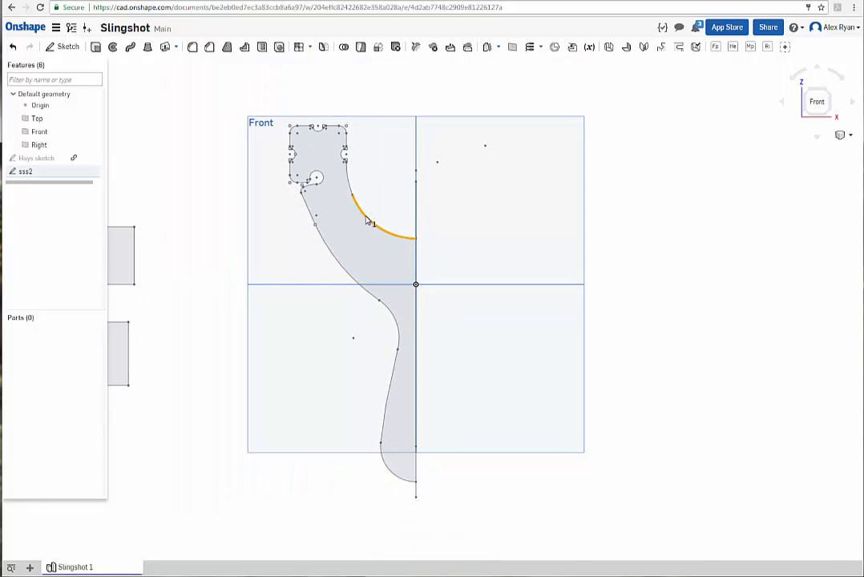
click(347, 177)
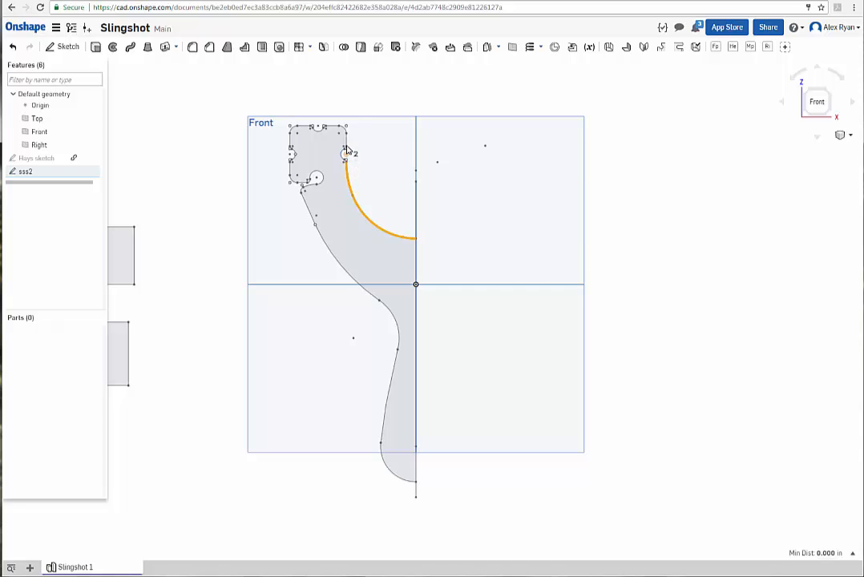
click(198, 214)
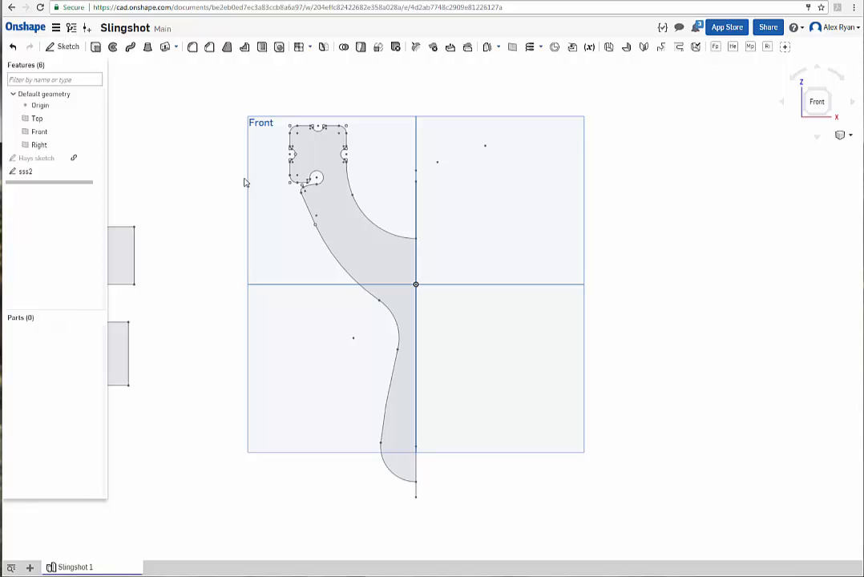
Reopen the sss2 sketch for editing, with the whole half profile in view.
double_click(28, 171)
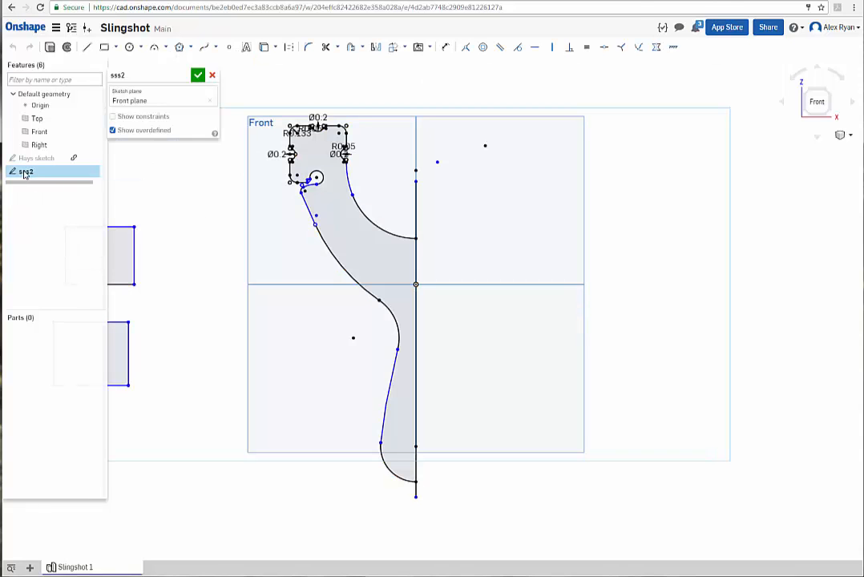
scroll(415, 256, up, 3)
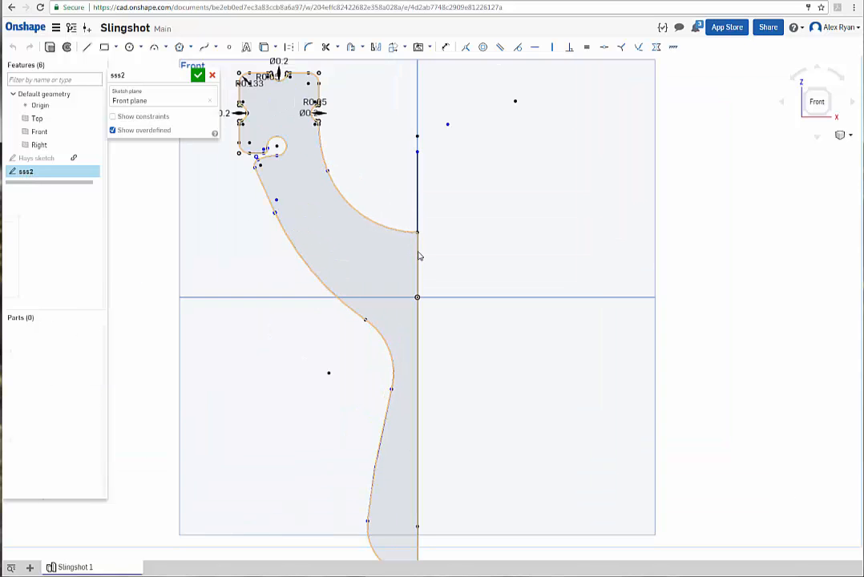
scroll(430, 259, down, 1)
scroll(493, 292, down, 2)
middle_drag(503, 301, 471, 287)
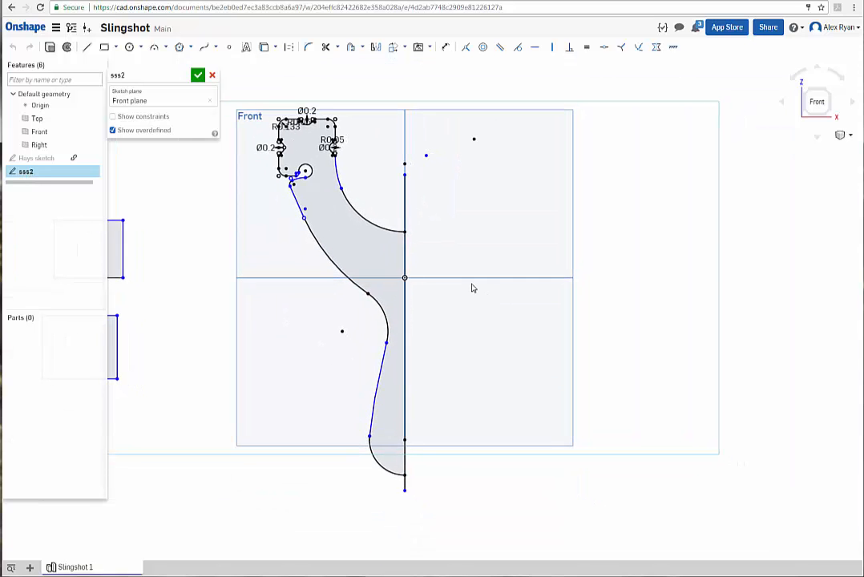
scroll(470, 287, up, 1)
scroll(473, 288, down, 1)
middle_drag(489, 239, 497, 248)
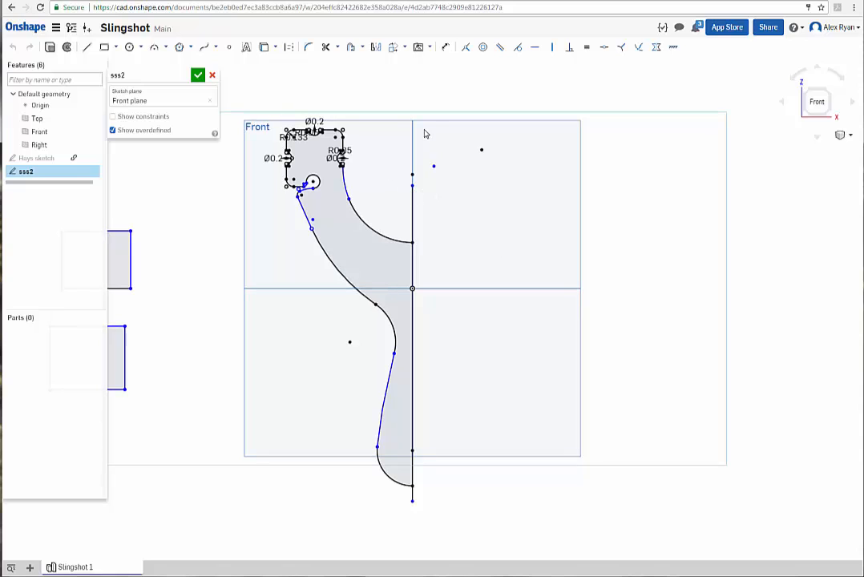
Try mirroring the preselected half-profile curves across the vertical centerline, and undo the mirror.
mouse_move(246, 103)
mouse_down()
mouse_move(367, 370)
mouse_move(412, 501)
mouse_move(402, 517)
mouse_up()
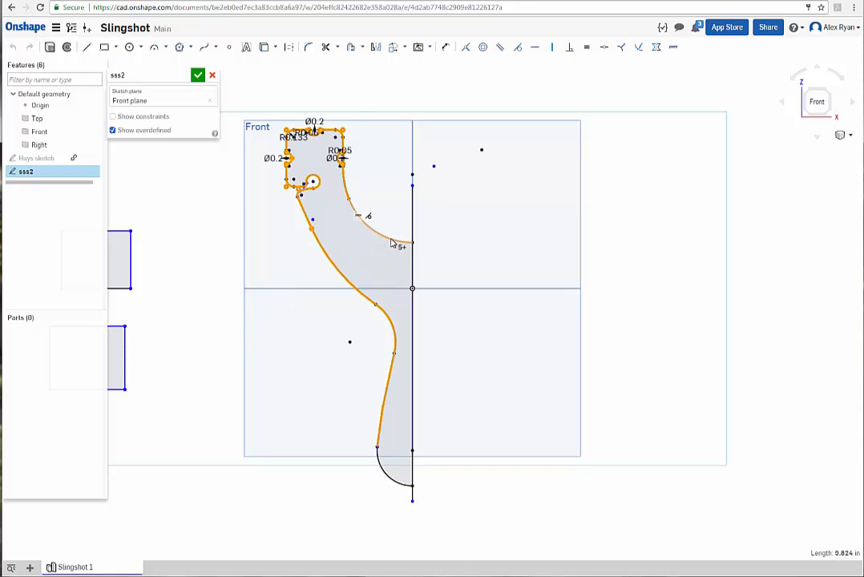
click(607, 263)
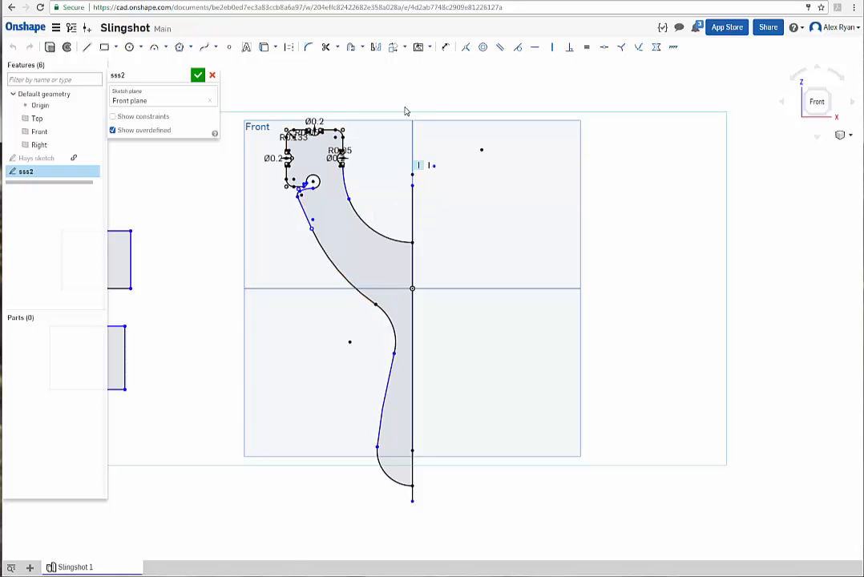
click(414, 218)
click(404, 102)
drag(404, 99, 241, 521)
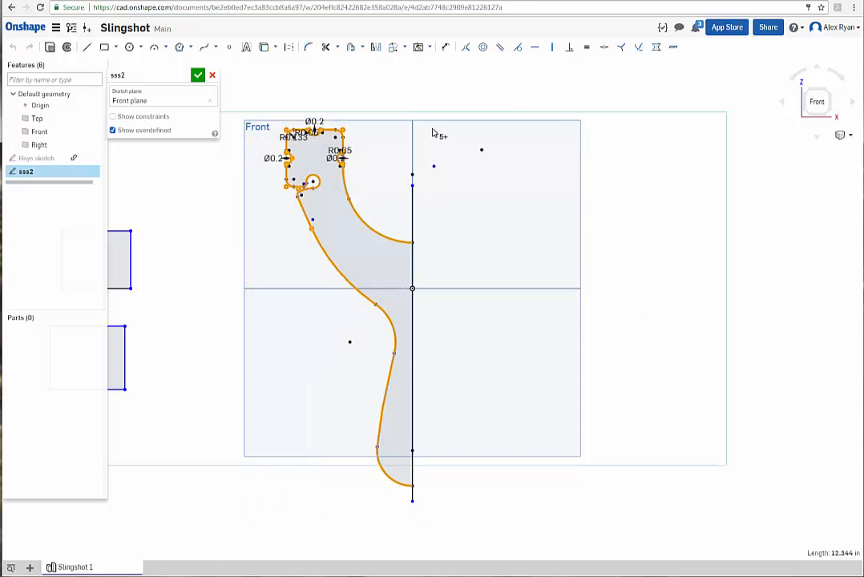
click(377, 49)
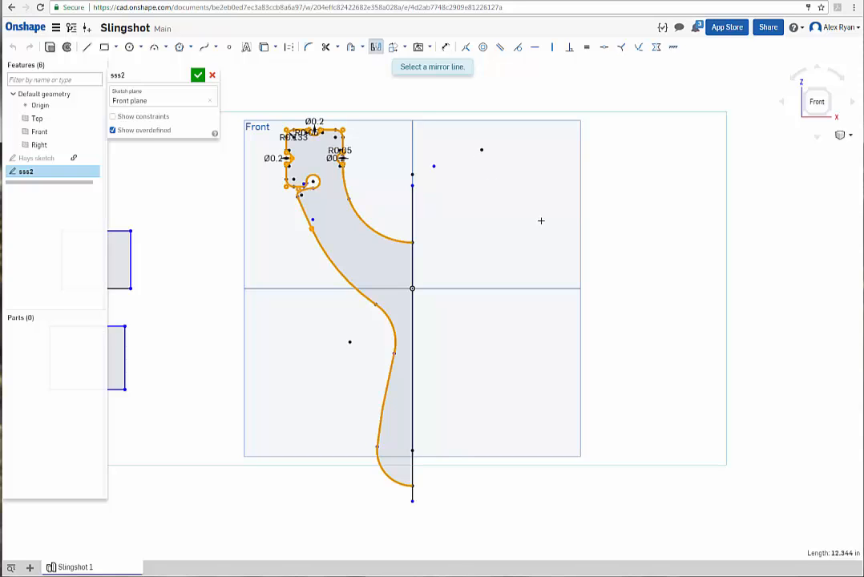
click(422, 217)
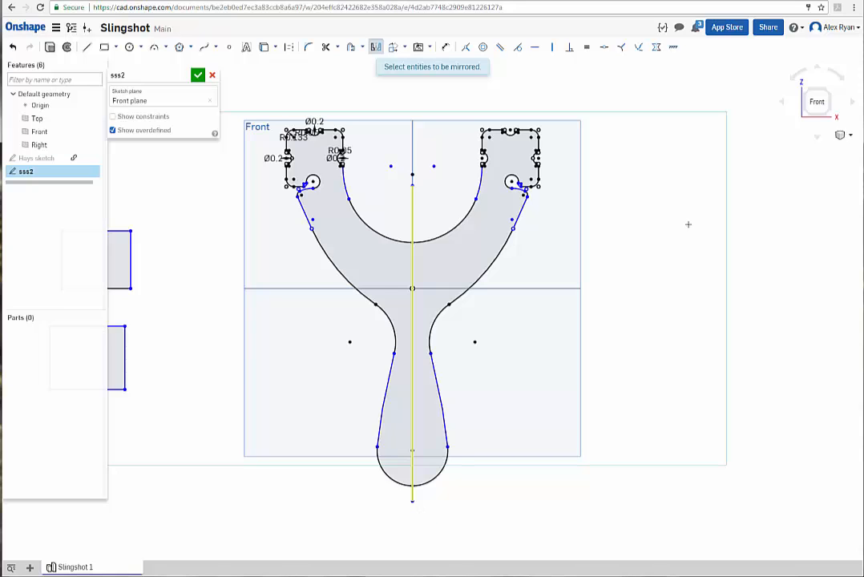
click(14, 50)
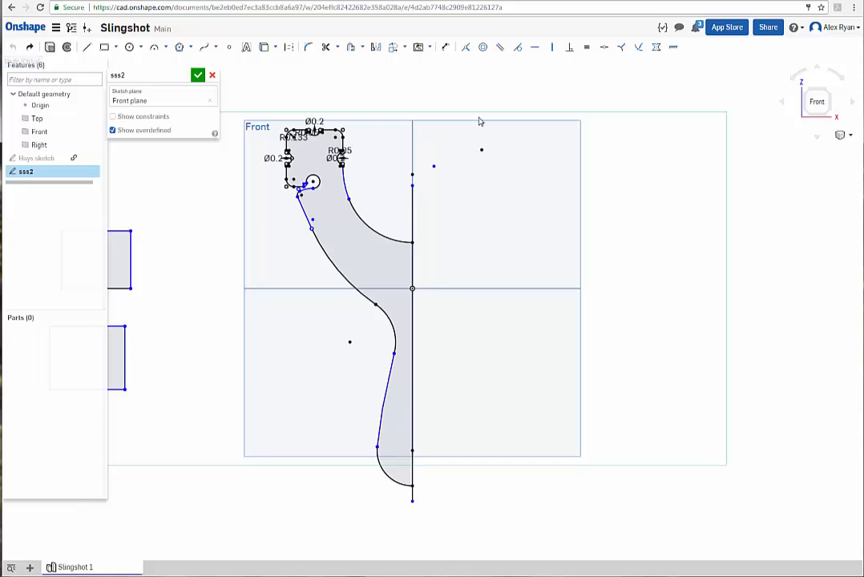
Mirror all curves of the half profile across the vertical centerline to form the complete slingshot outline.
click(376, 50)
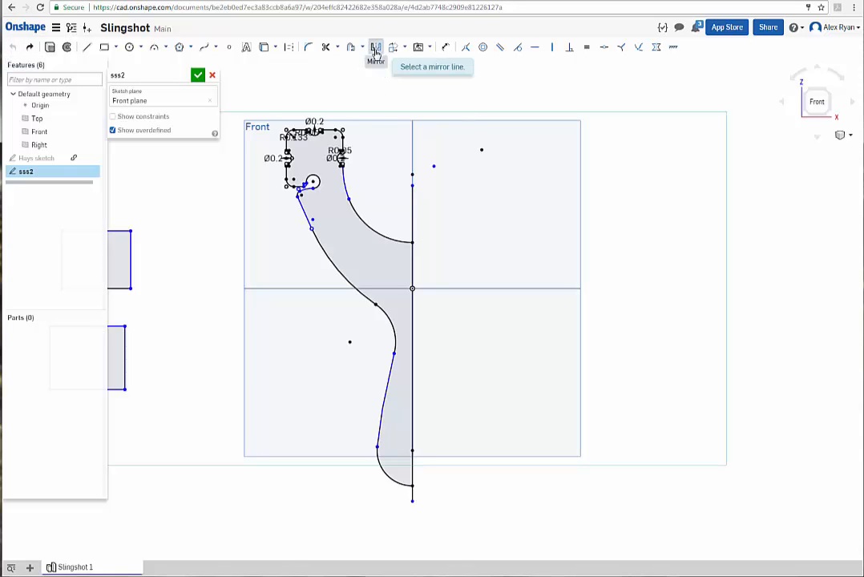
click(412, 201)
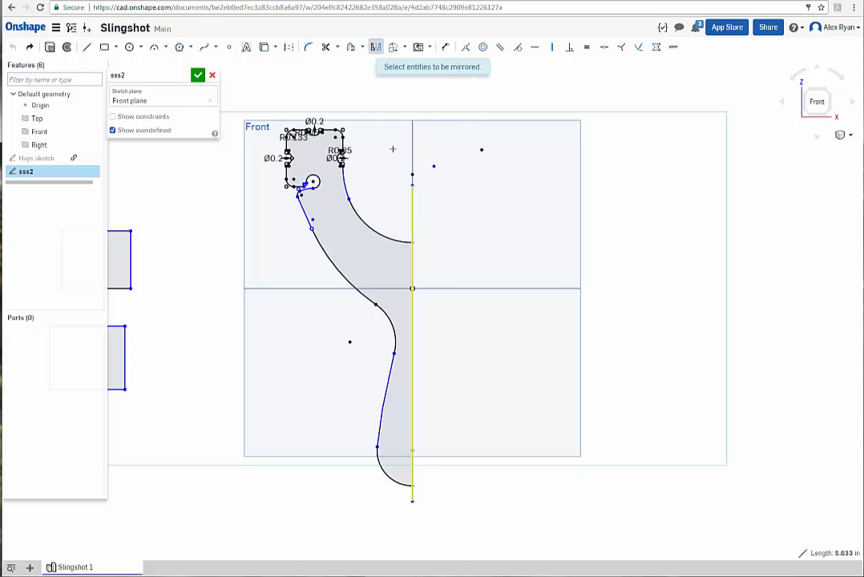
mouse_move(404, 91)
mouse_down()
mouse_move(341, 444)
mouse_move(252, 516)
mouse_move(249, 493)
mouse_up()
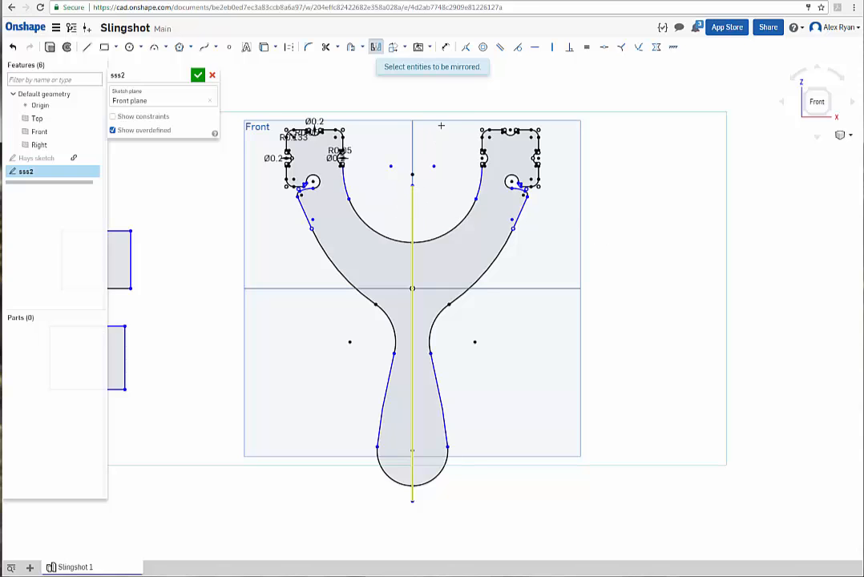
click(375, 48)
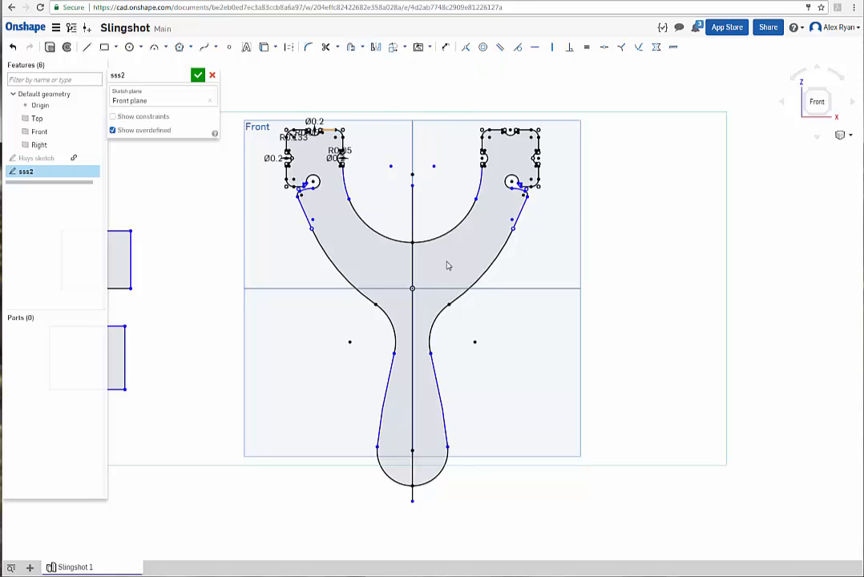
click(599, 306)
mouse_move(603, 292)
middle_down()
mouse_move(567, 298)
mouse_move(596, 297)
middle_up()
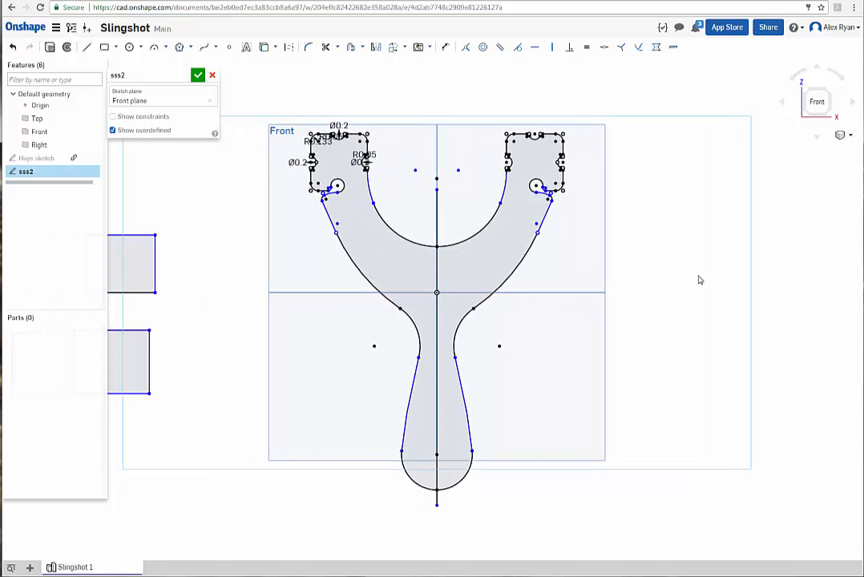
middle_drag(699, 280, 679, 291)
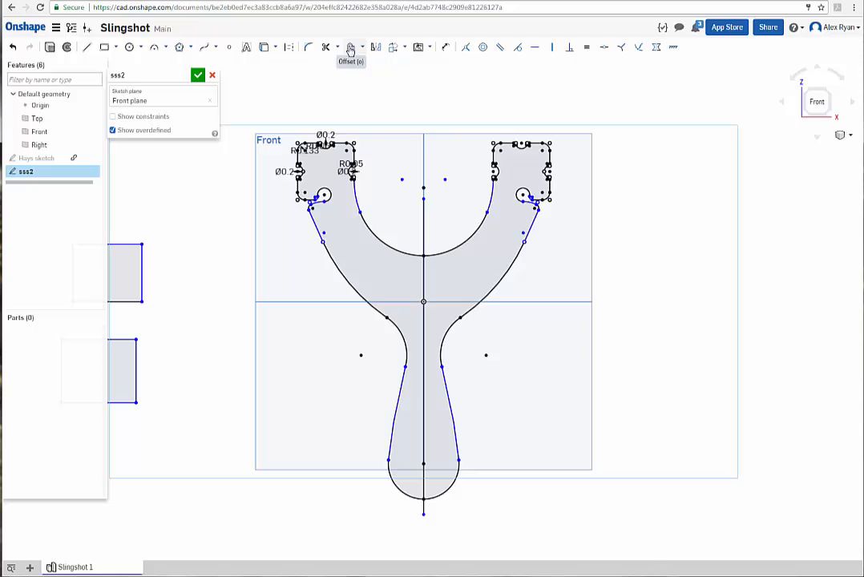
Try offsetting only the long outer arc of the mirrored fork arm outward by 2 in, and undo the offset.
click(350, 49)
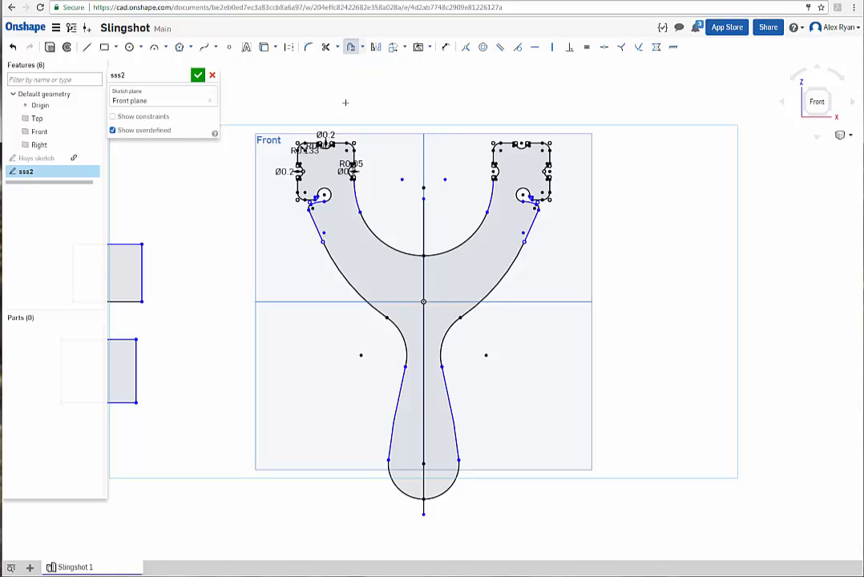
click(509, 271)
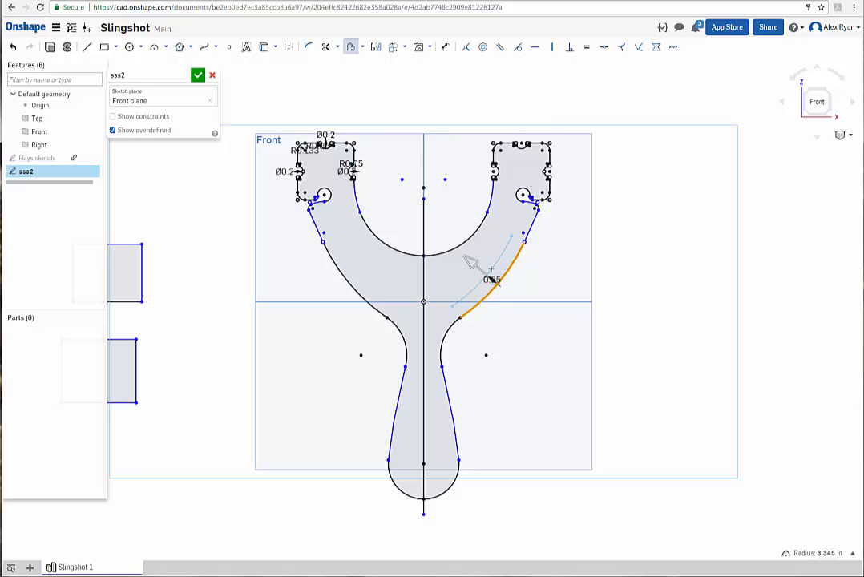
drag(473, 264, 639, 384)
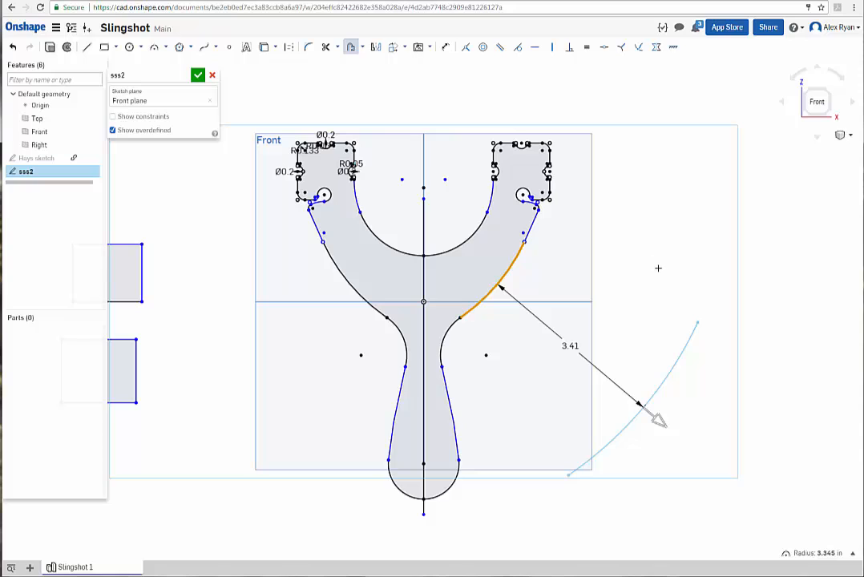
drag(655, 418, 655, 419)
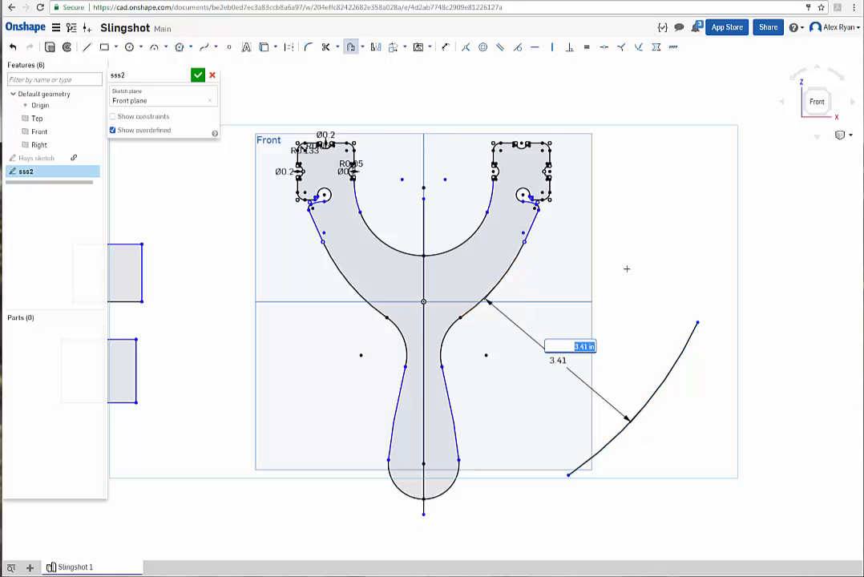
text(3)
key(Return)
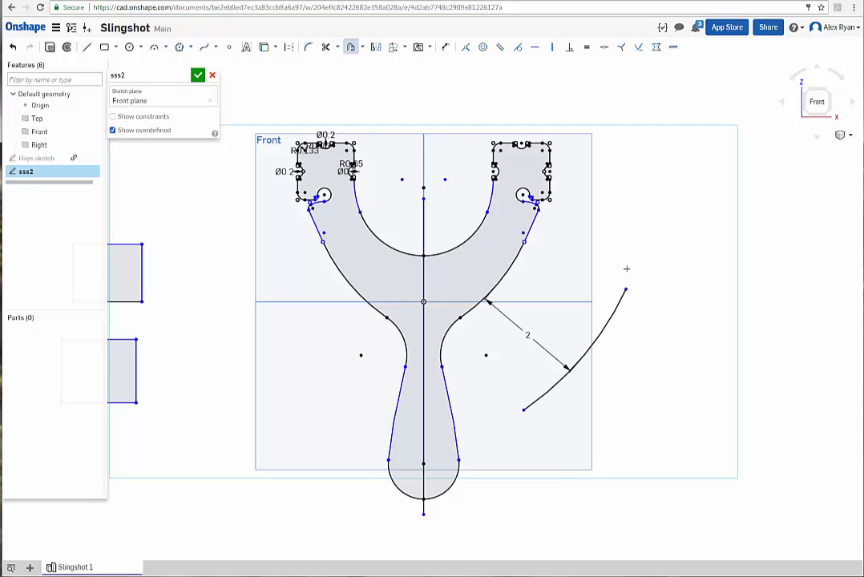
click(13, 47)
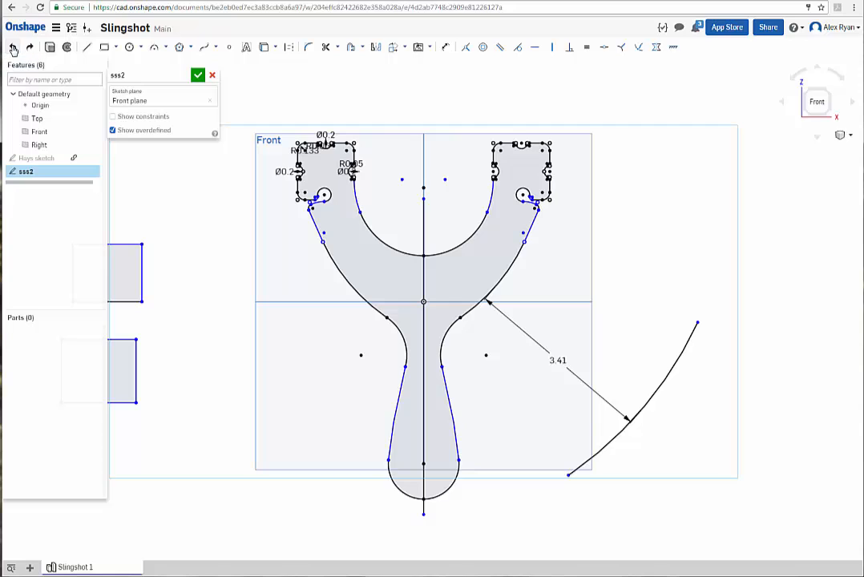
click(12, 48)
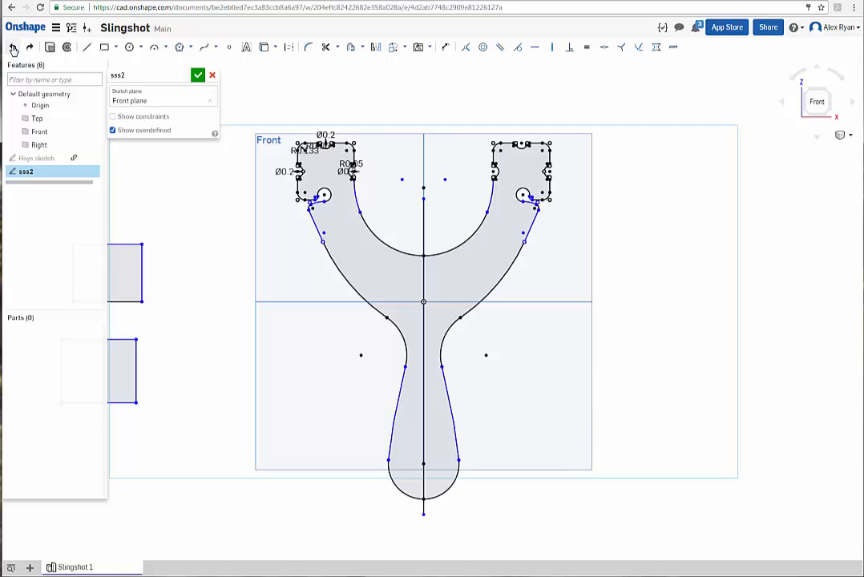
Try offsetting the entire slingshot outline outward by about 0.387 in, and undo the offset.
click(351, 46)
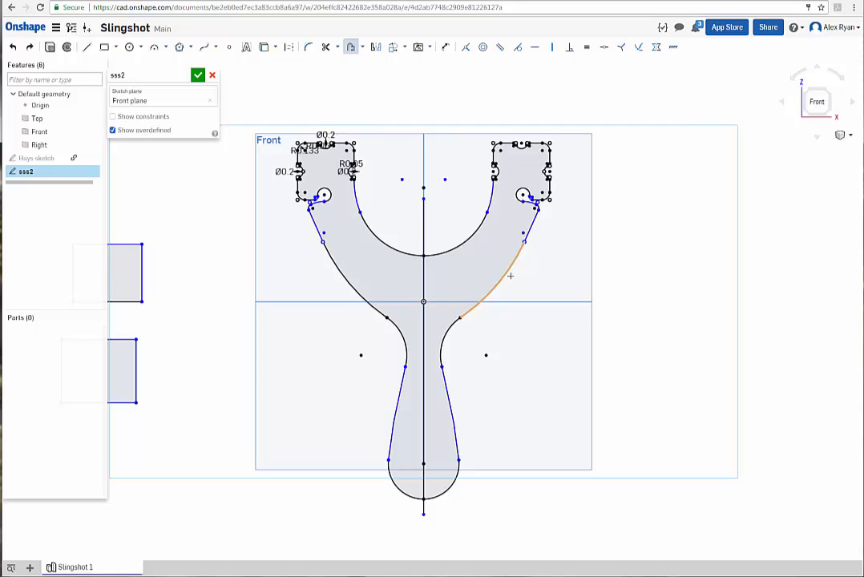
click(510, 276)
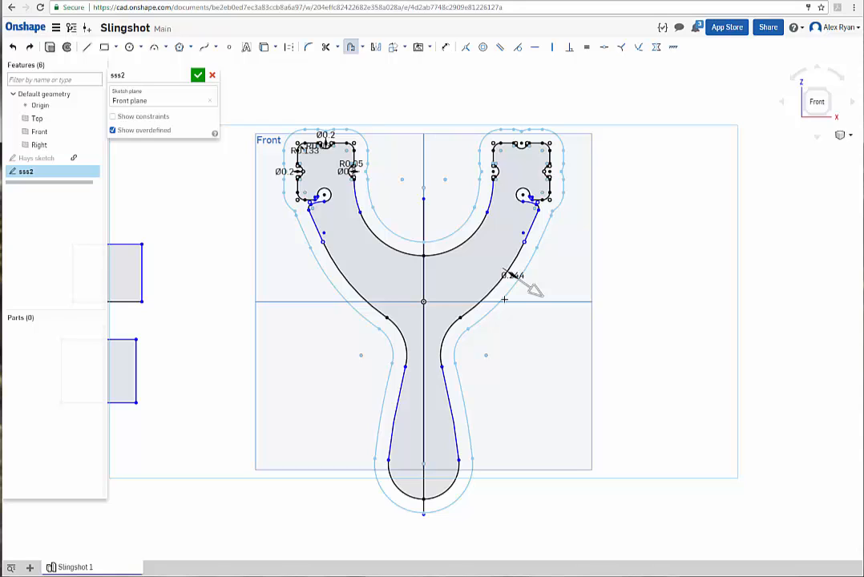
click(540, 326)
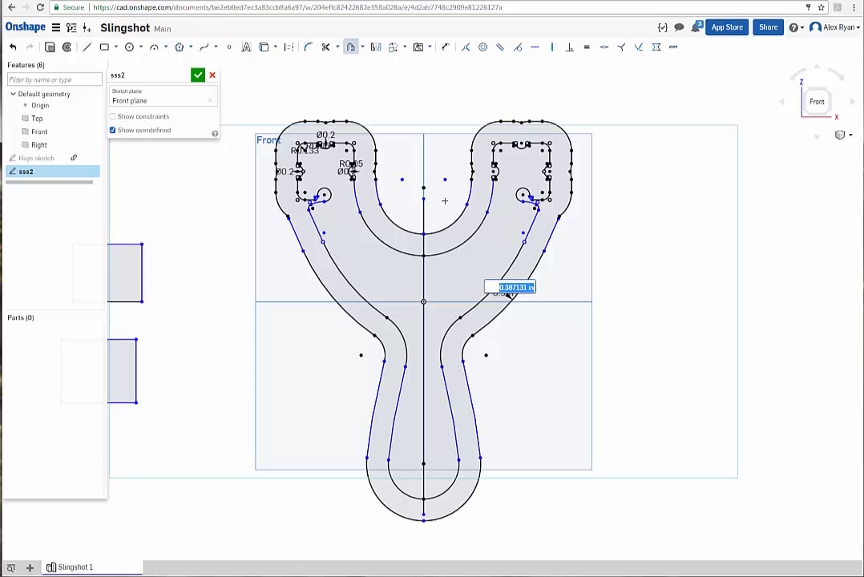
click(12, 49)
click(12, 50)
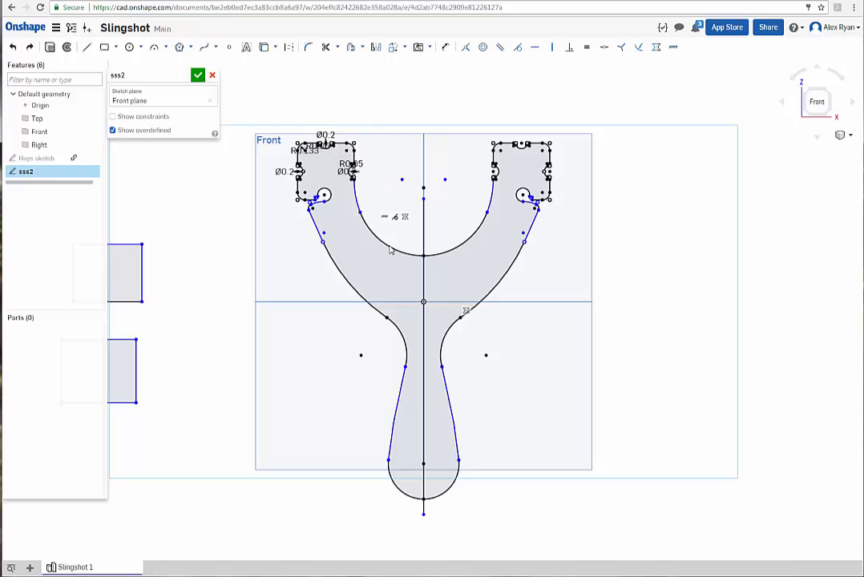
click(338, 48)
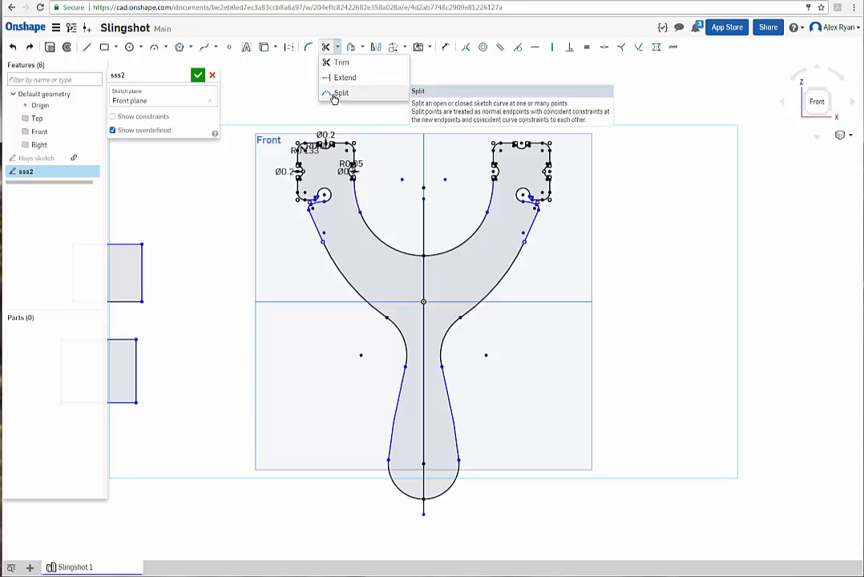
click(338, 48)
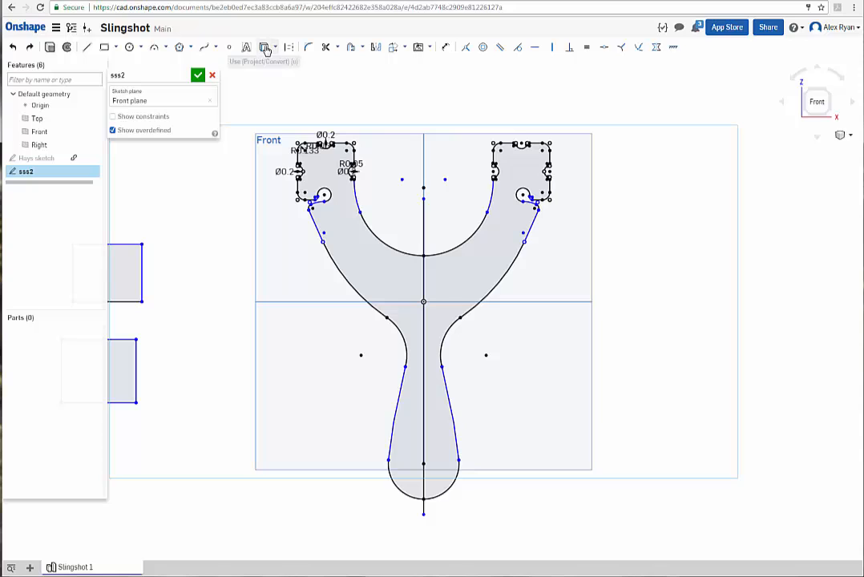
click(191, 50)
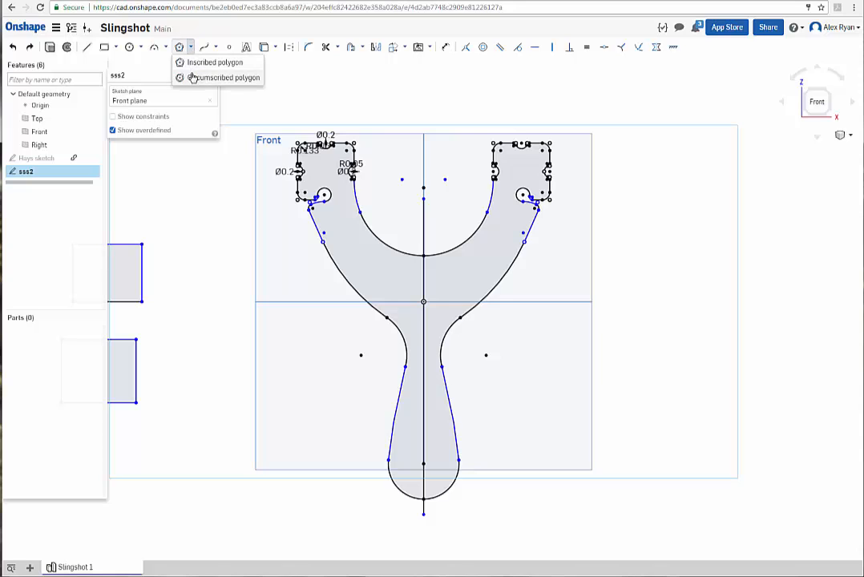
click(191, 49)
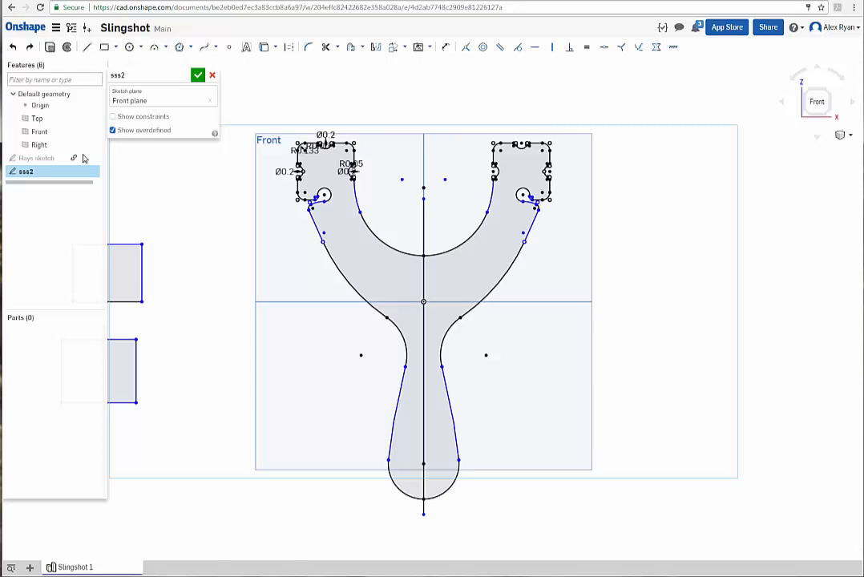
Finish editing the sss2 sketch, keeping the mirrored slingshot outline.
click(198, 77)
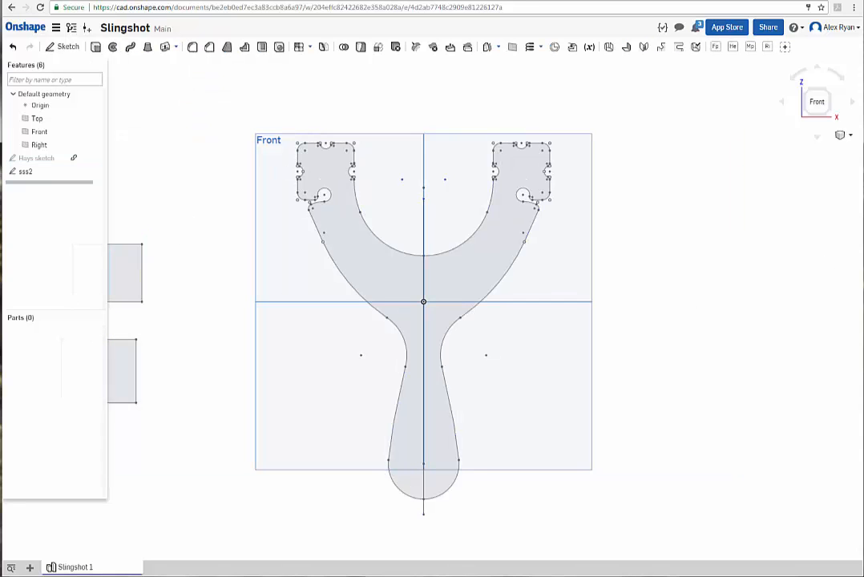
right_click(38, 172)
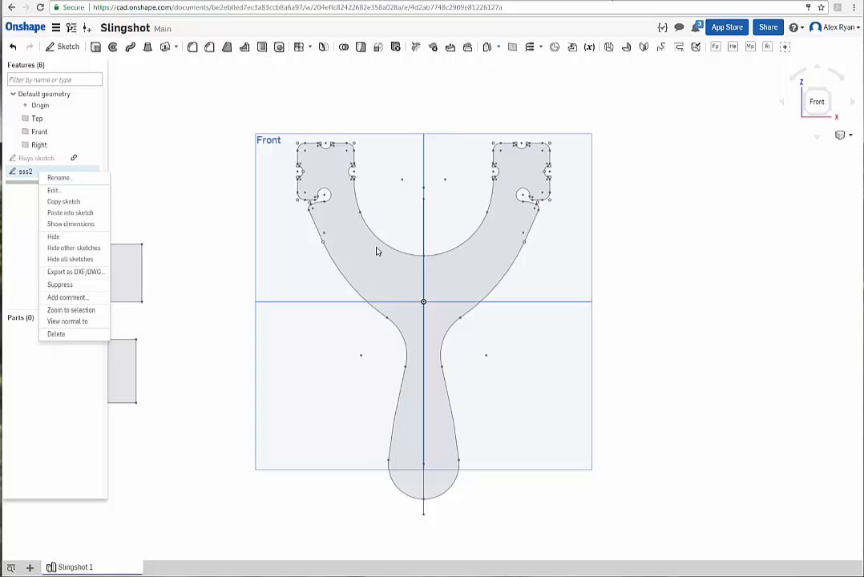
click(218, 237)
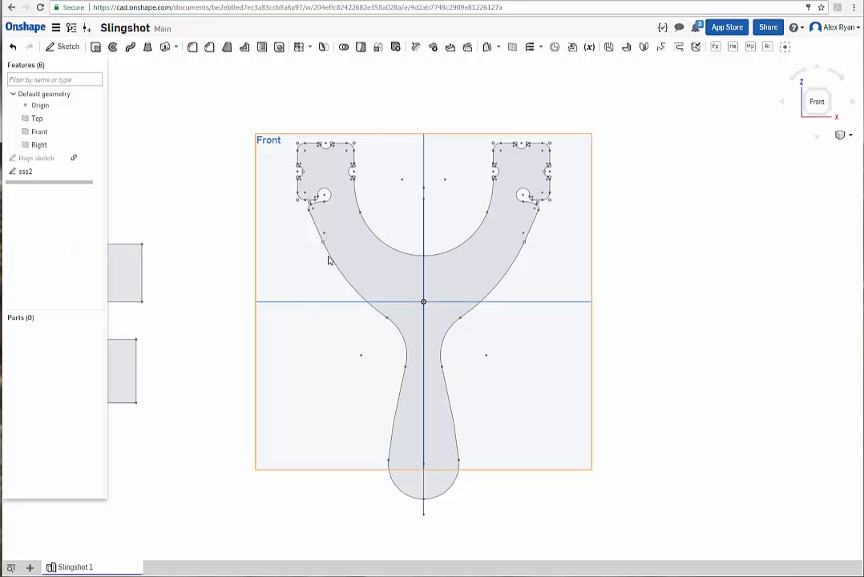
Examine the notches, rounded corners and round hollow of the original fork tip up close.
scroll(379, 186, up, 5)
scroll(379, 186, up, 5)
middle_drag(291, 164, 438, 327)
scroll(441, 325, down, 3)
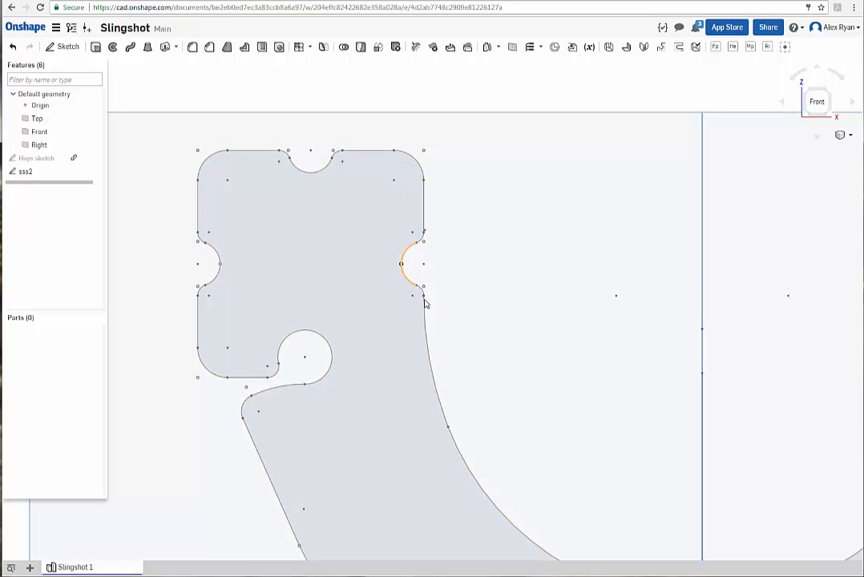
Examine the completed slingshot outline from both fork tips down through the inner arc to the handle.
scroll(451, 325, down, 2)
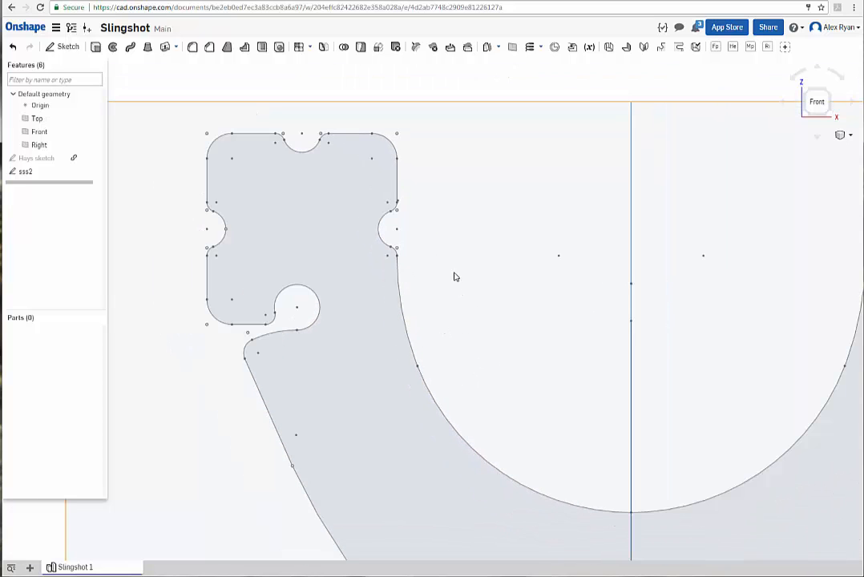
scroll(466, 295, down, 2)
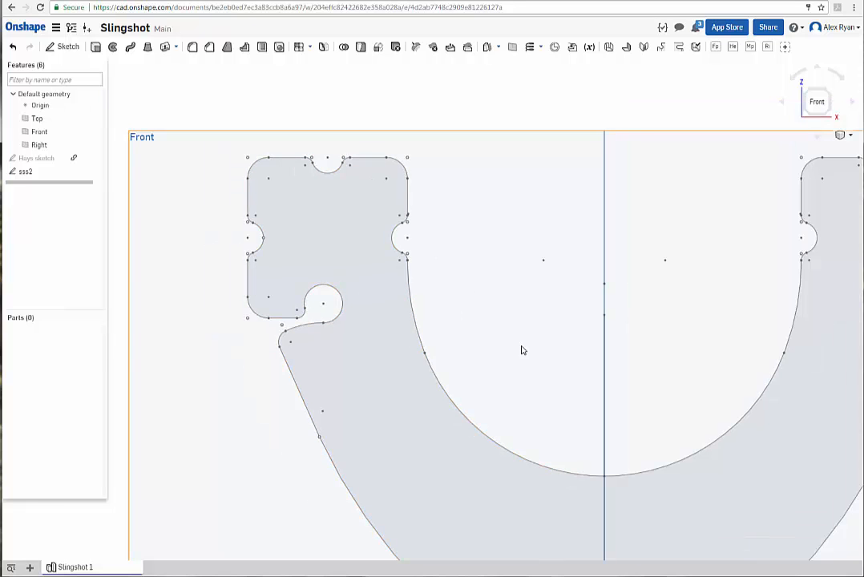
scroll(522, 348, down, 1)
middle_drag(573, 380, 489, 266)
scroll(488, 266, down, 2)
middle_drag(517, 399, 471, 251)
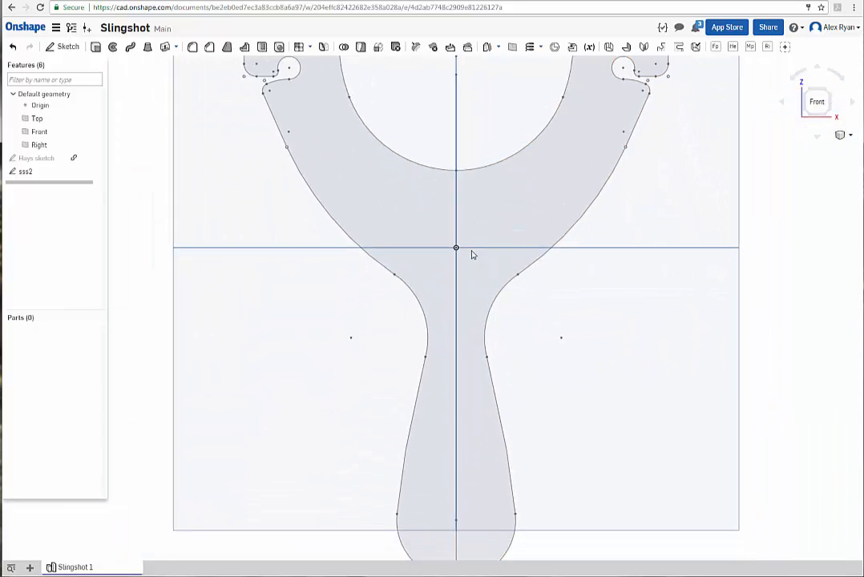
scroll(471, 251, down, 1)
scroll(473, 351, up, 2)
middle_drag(437, 218, 484, 412)
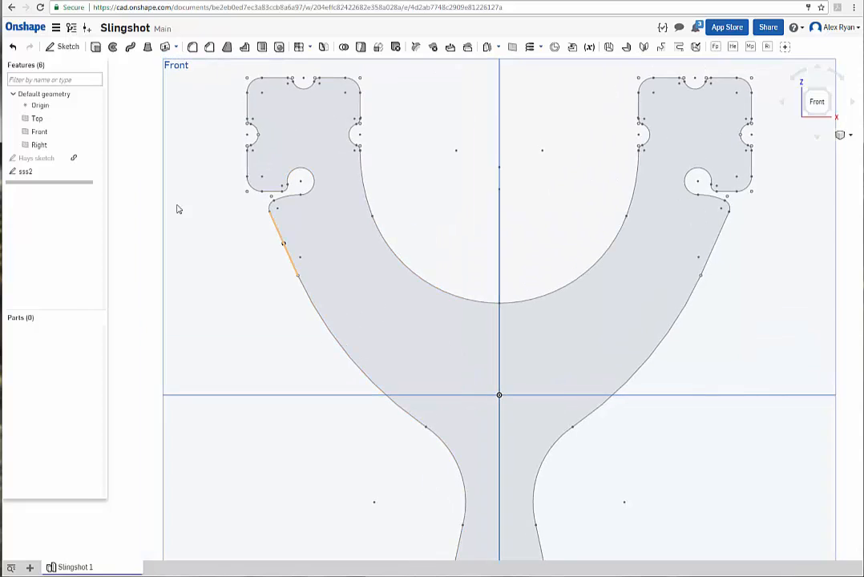
Review the format, version and download options for exporting sketch sss2 as DXF/DWG, and cancel without exporting.
right_click(29, 175)
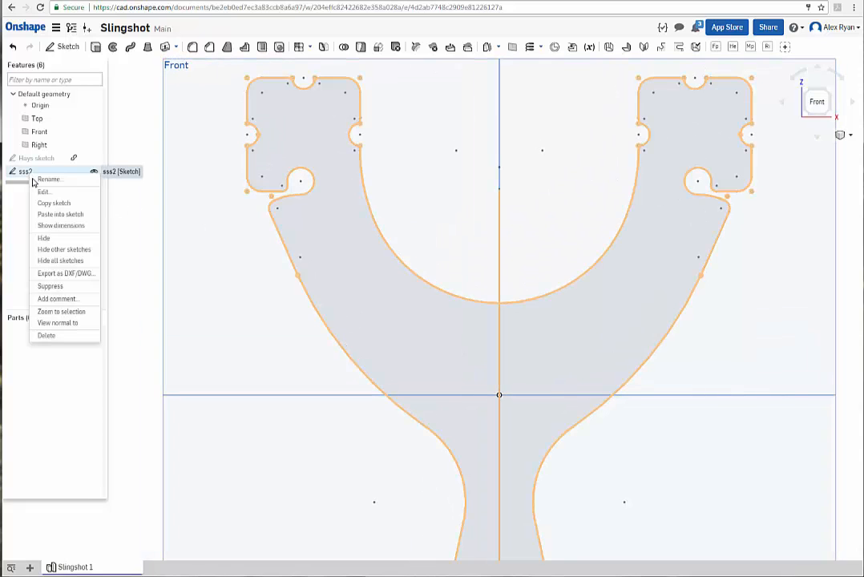
click(67, 274)
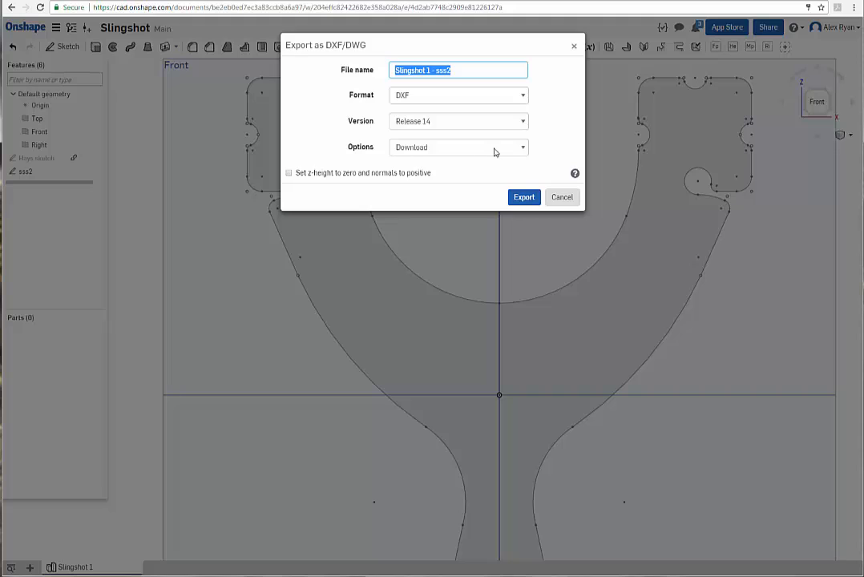
click(523, 97)
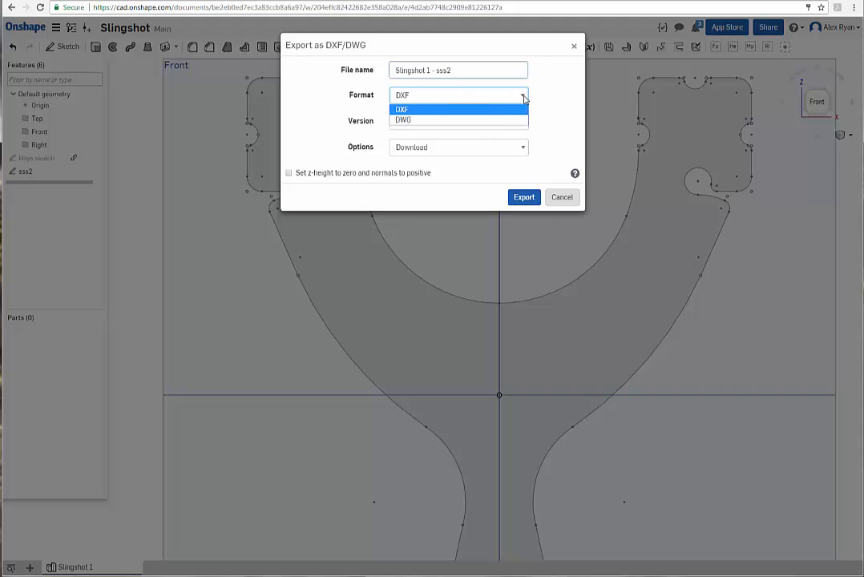
click(501, 110)
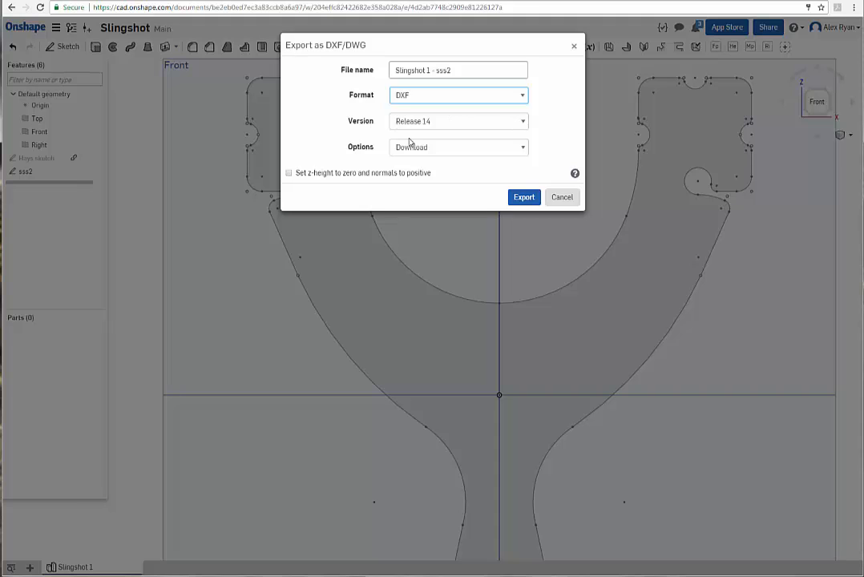
click(523, 123)
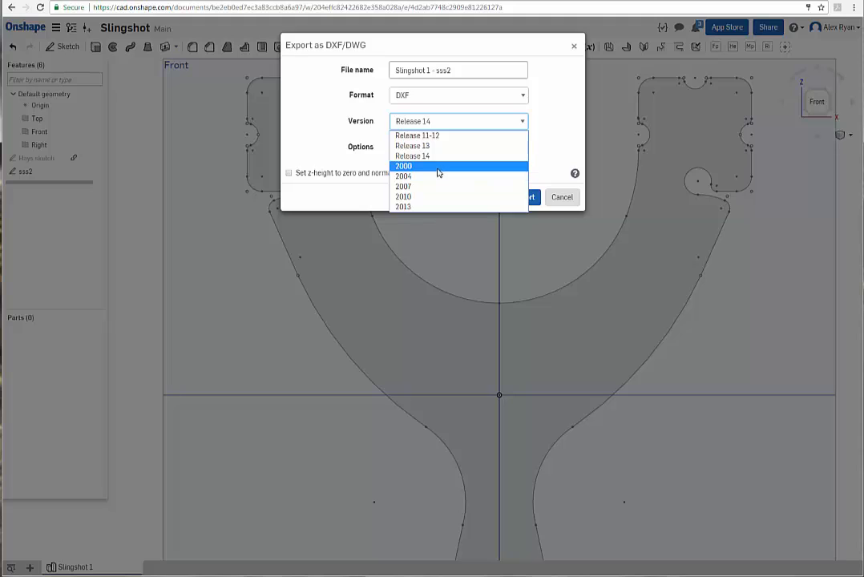
click(521, 122)
click(523, 148)
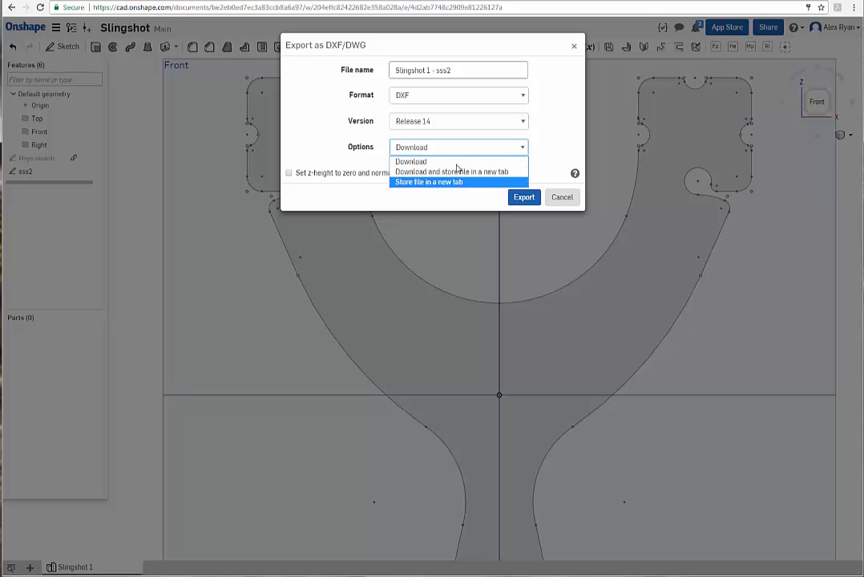
click(522, 148)
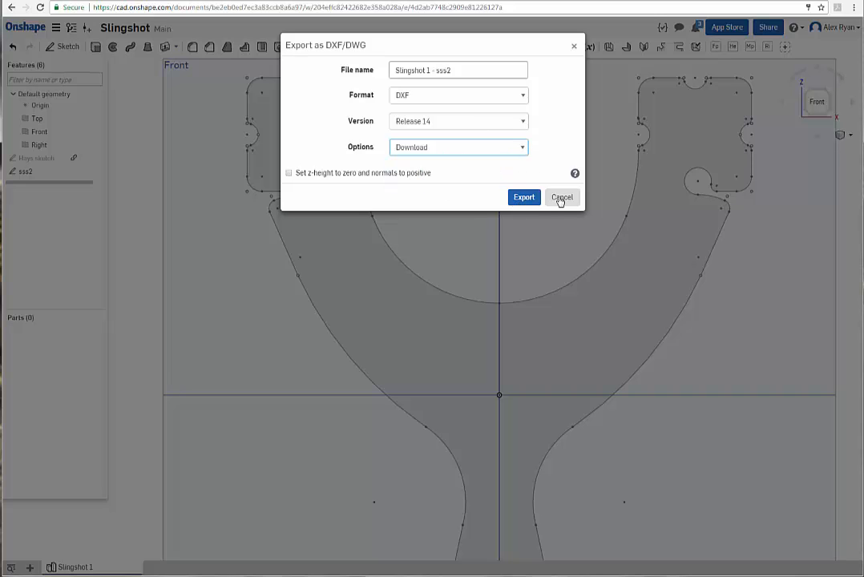
click(560, 198)
Review the Slingshot document's sharing settings without changing them, and view the list of documents shared with this account.
scroll(509, 313, down, 6)
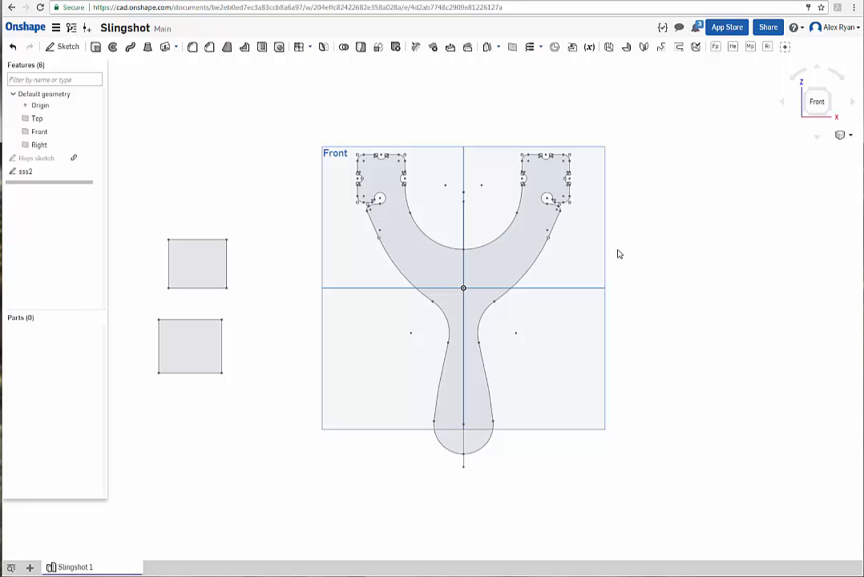
click(770, 27)
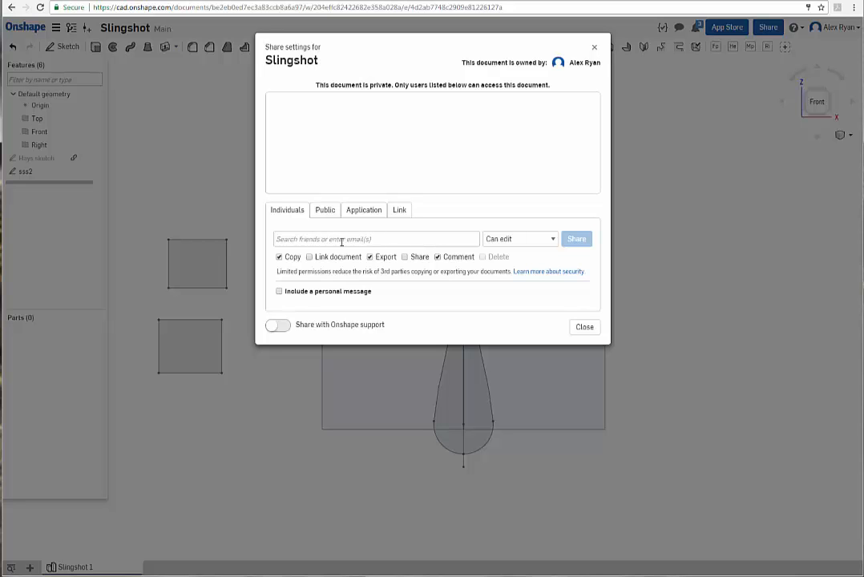
click(584, 327)
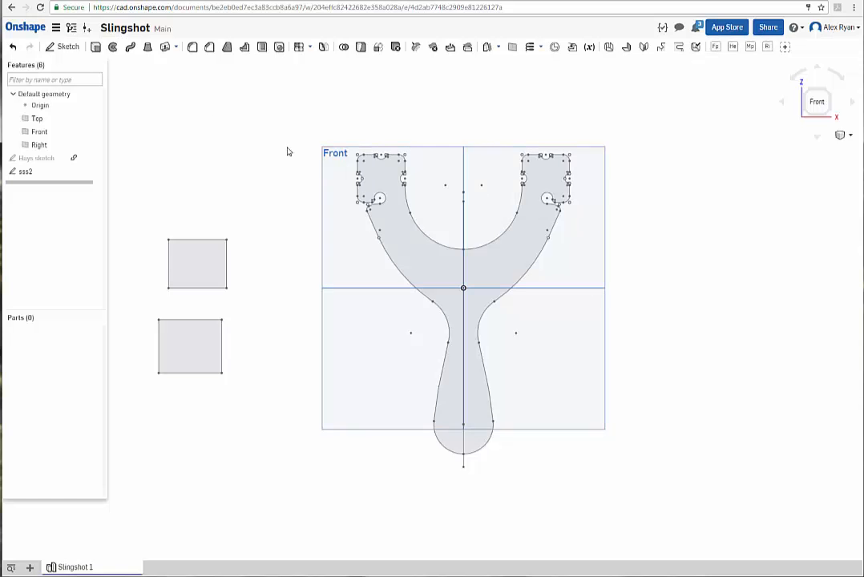
click(20, 29)
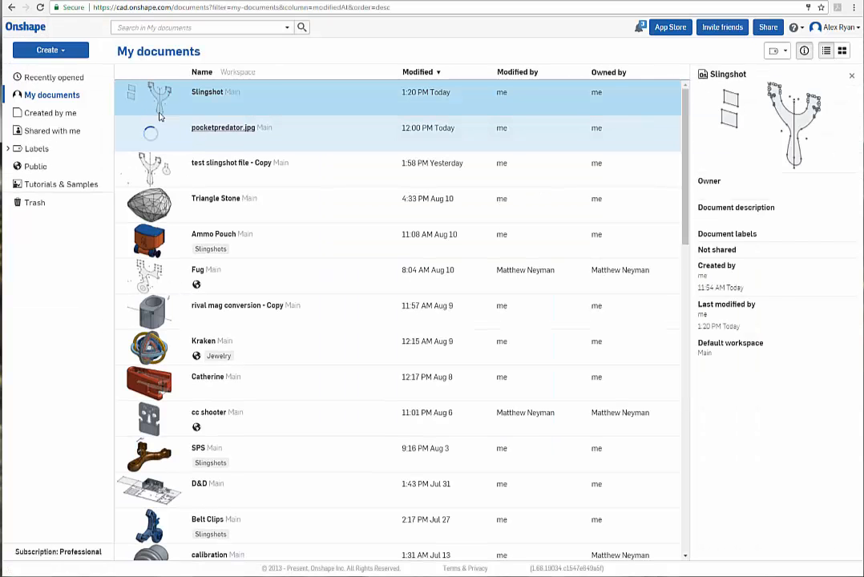
click(45, 132)
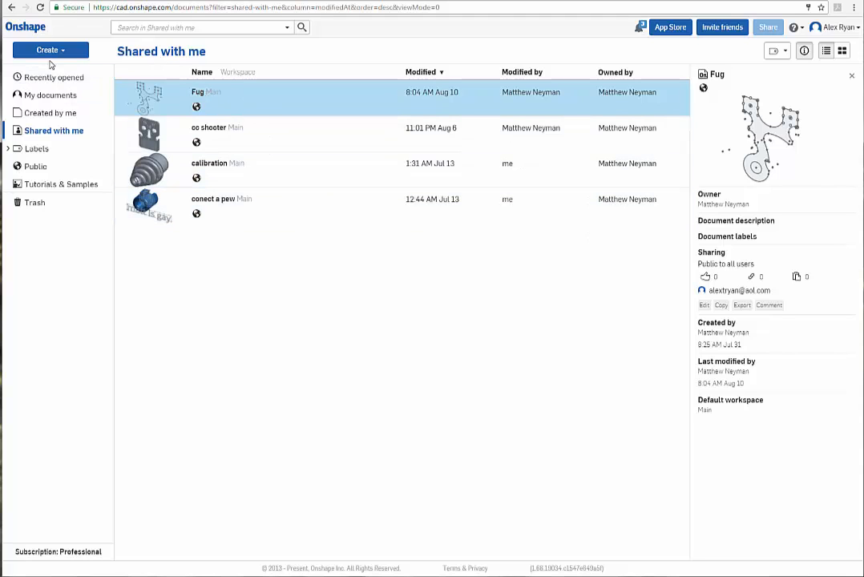
Reopen the Slingshot document from the account's own documents and centre the model in view.
click(45, 95)
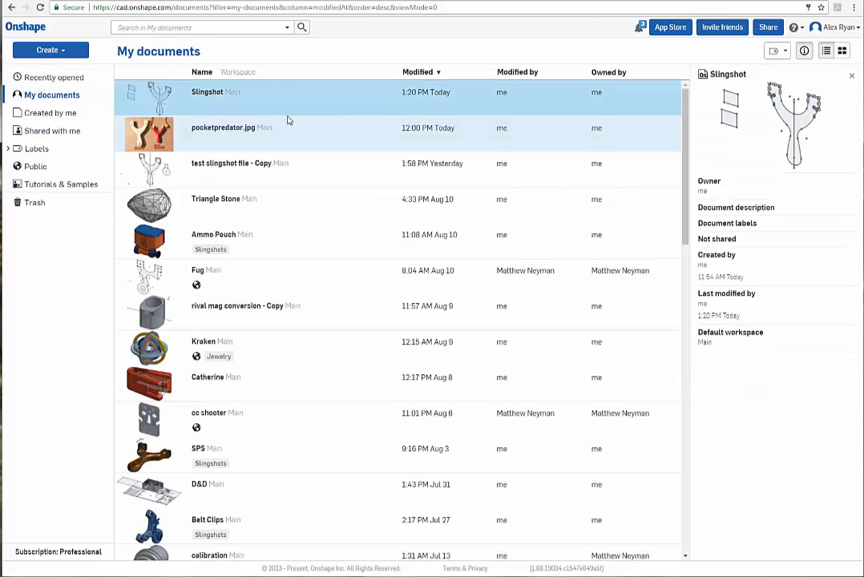
click(207, 91)
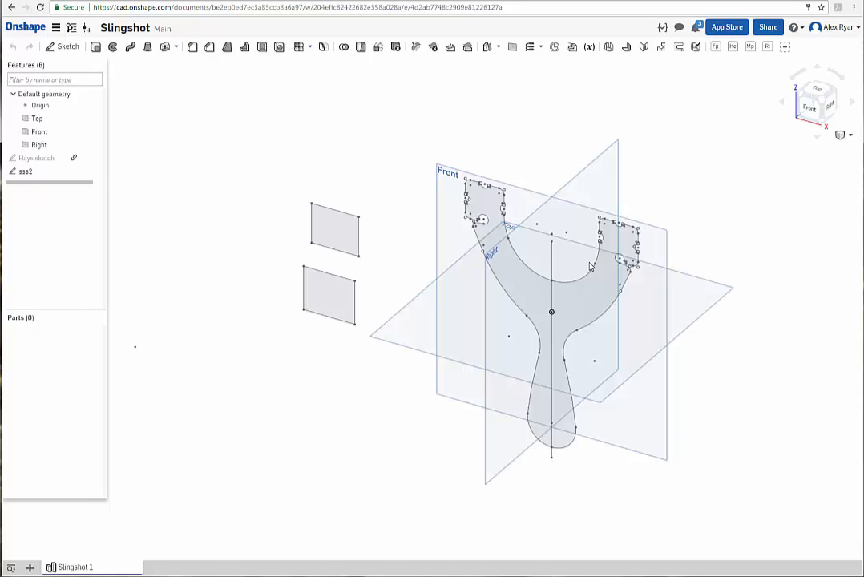
middle_drag(600, 274, 479, 272)
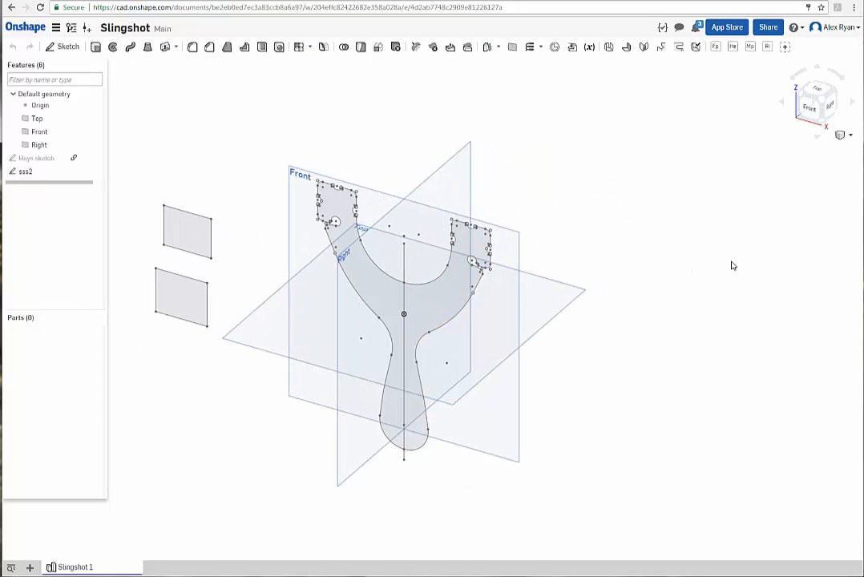